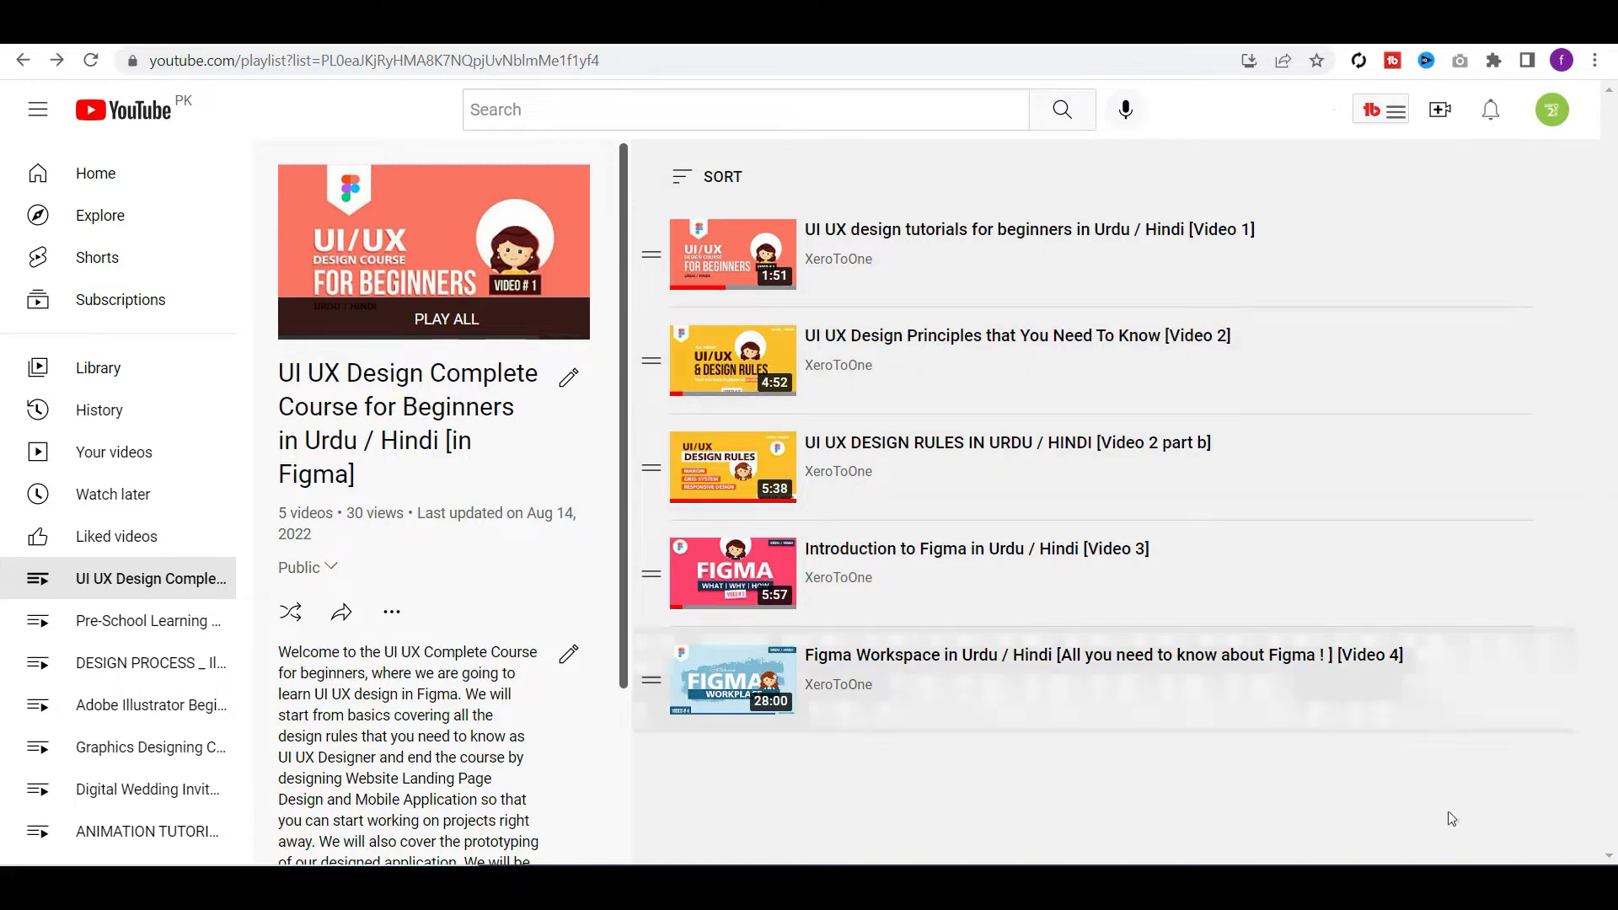
Create a new design file and add an Android Large phone frame of 360 × 800
{"action": "key", "text": "Escape"}
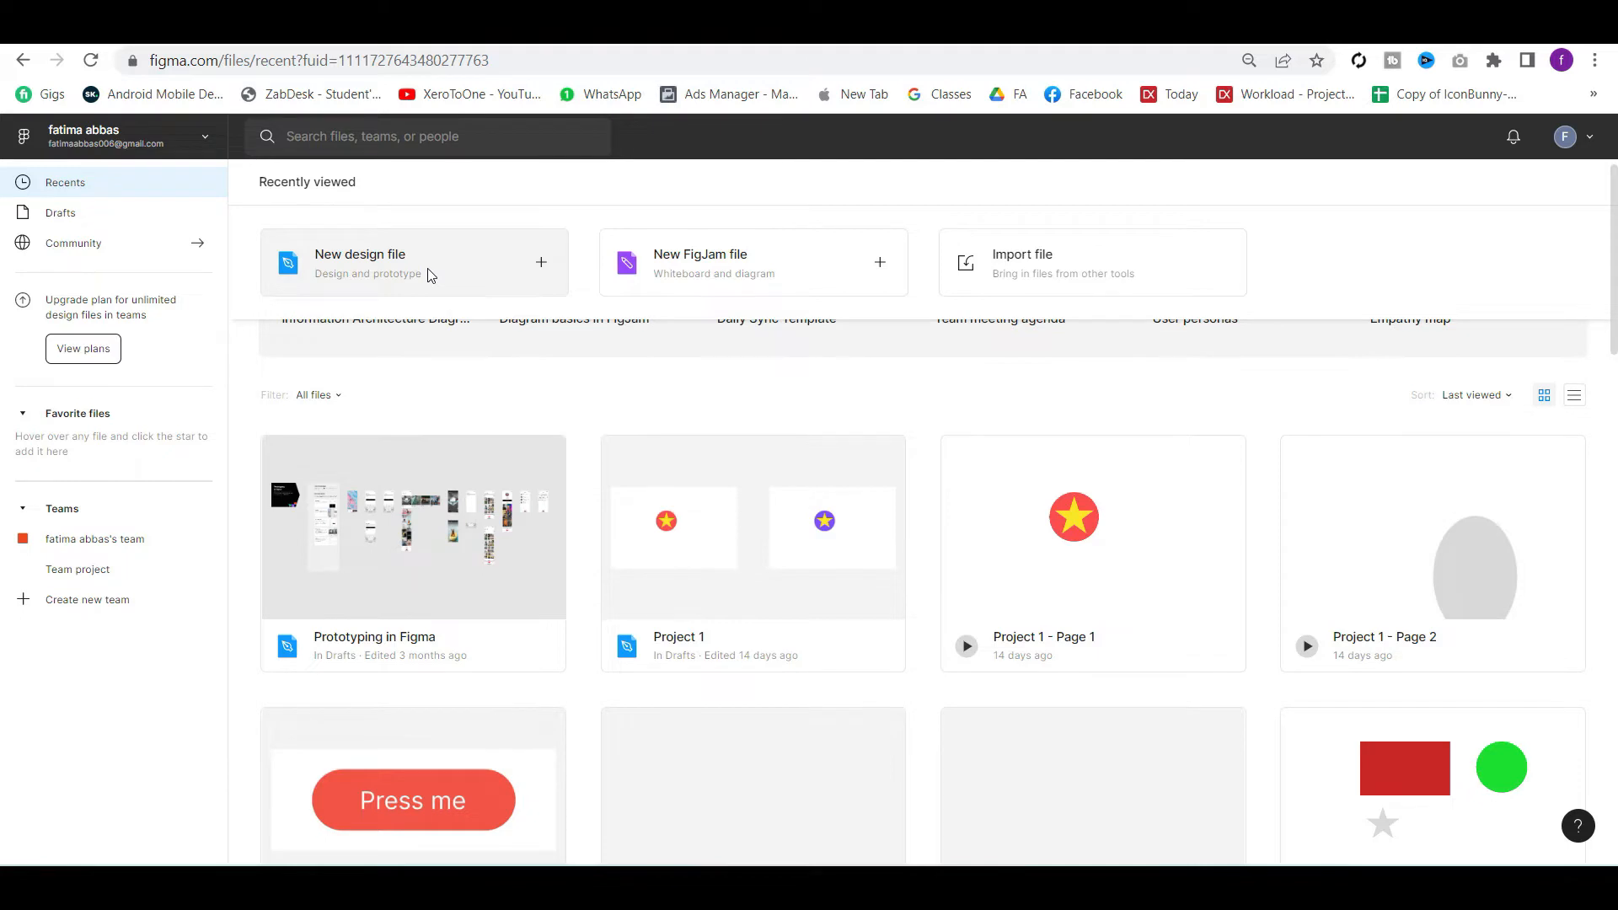
{"action": "left_click", "coordinate": [428, 270]}
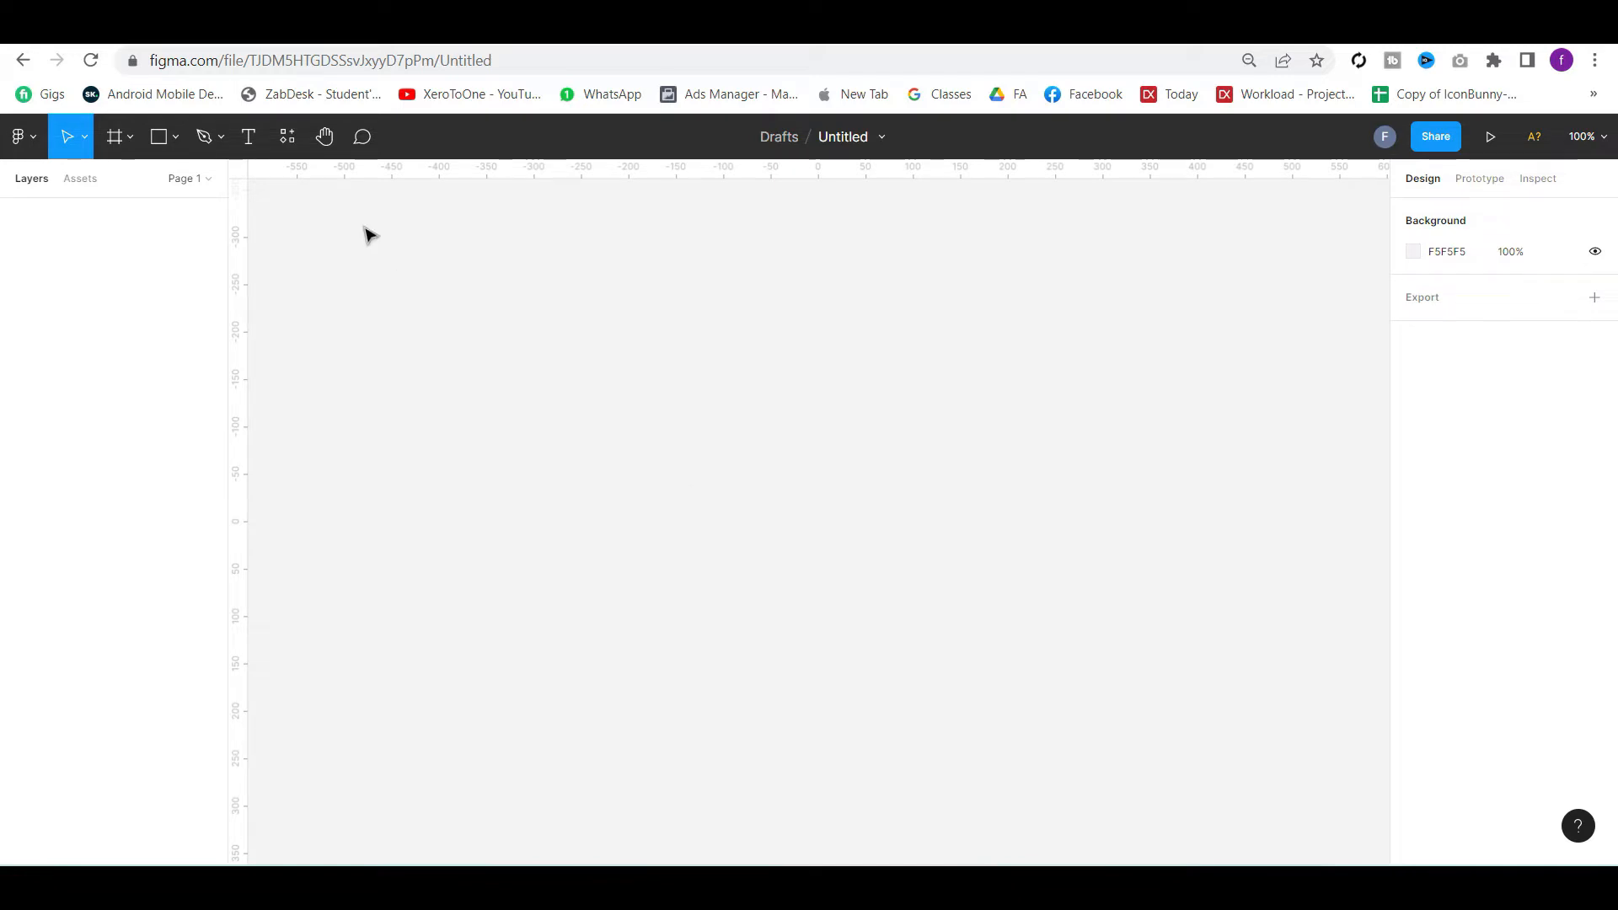
{"action": "left_click", "coordinate": [129, 147]}
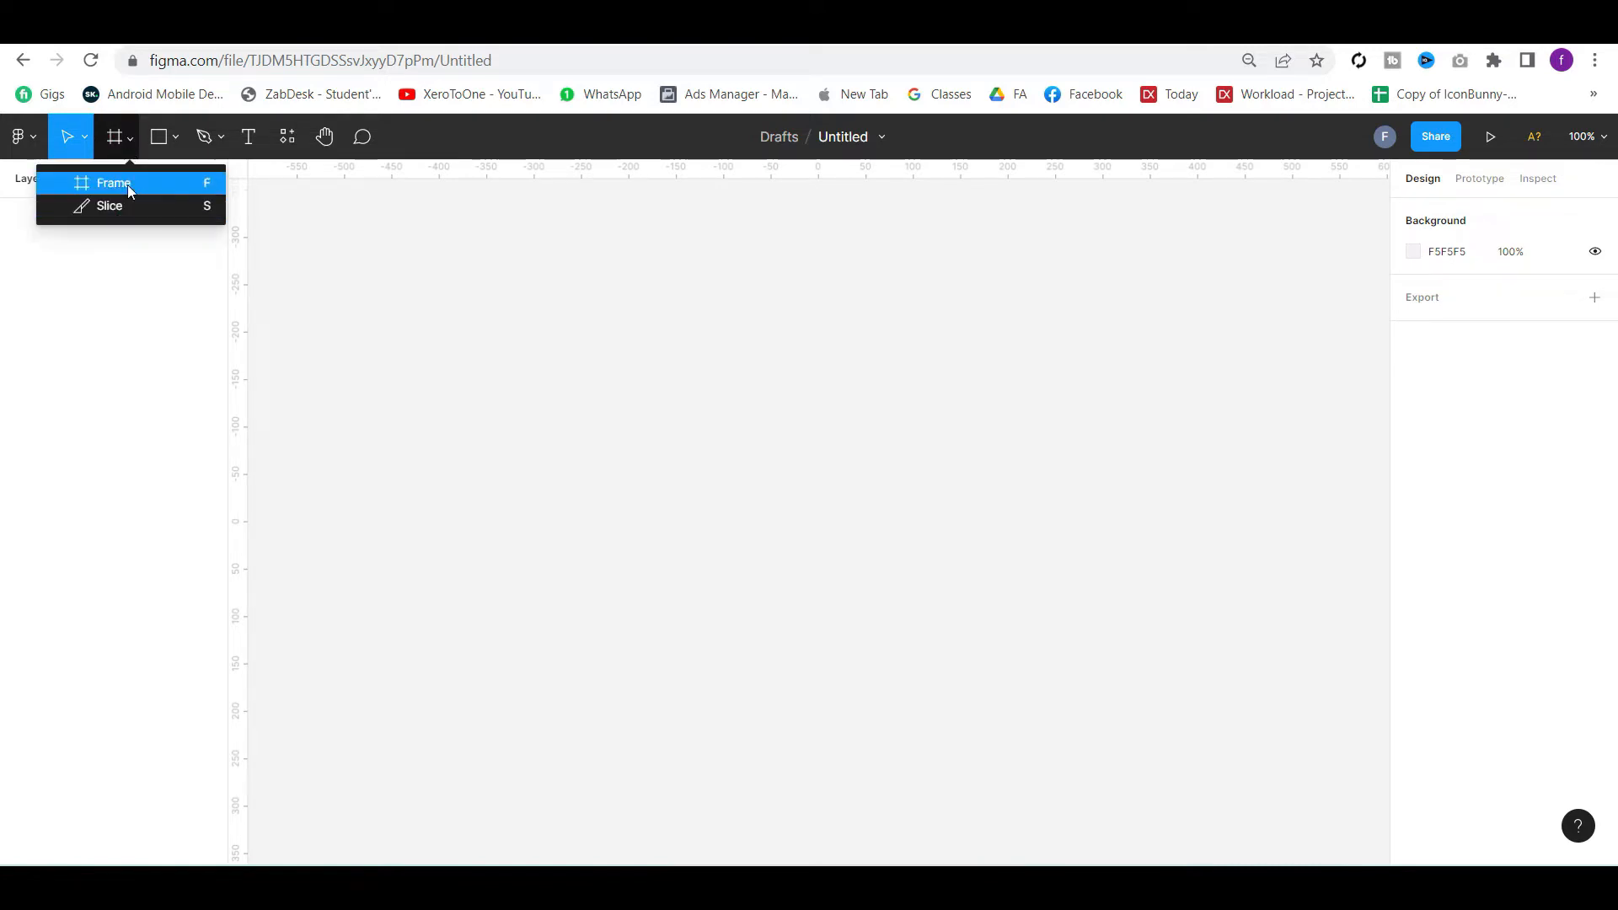
{"action": "left_click", "coordinate": [128, 184]}
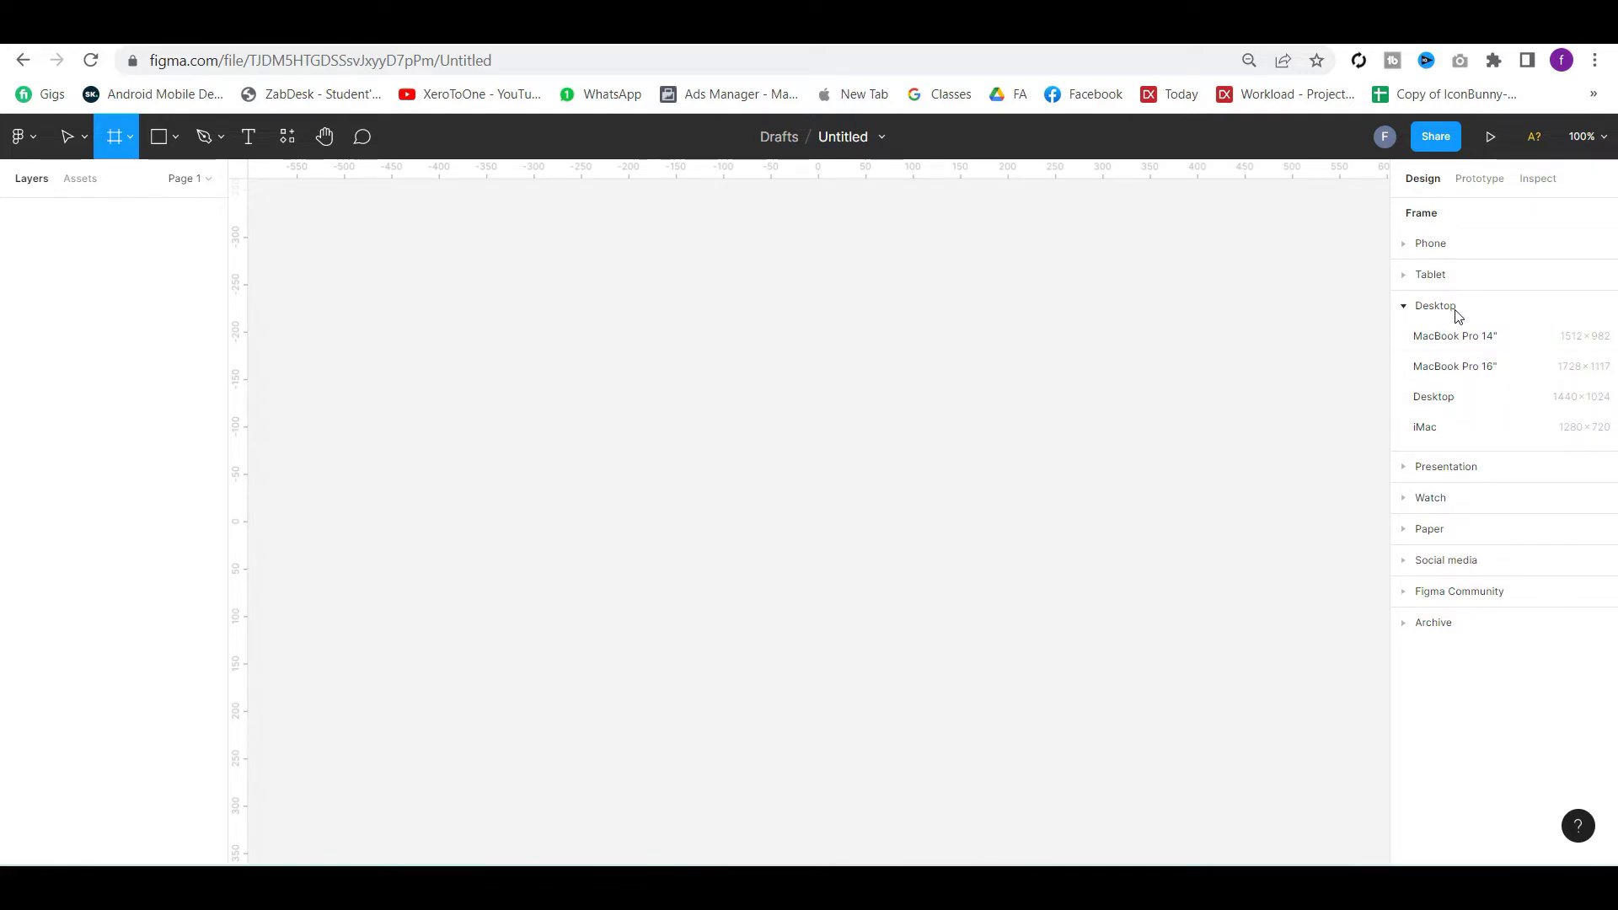
{"action": "left_click", "coordinate": [1406, 308]}
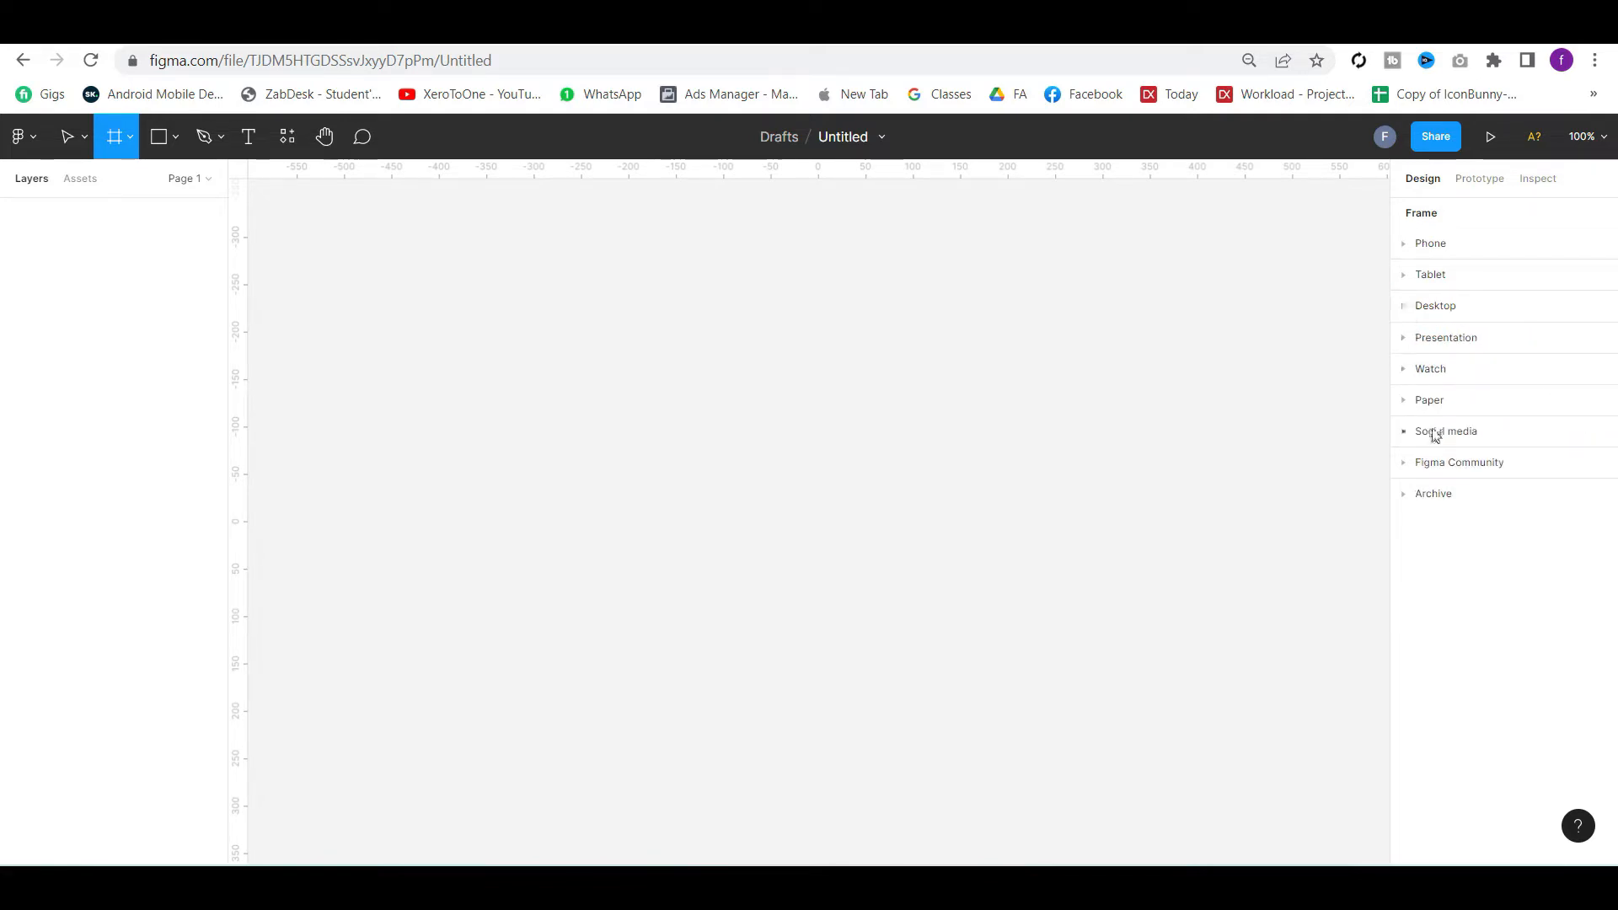
{"action": "left_click", "coordinate": [1403, 246]}
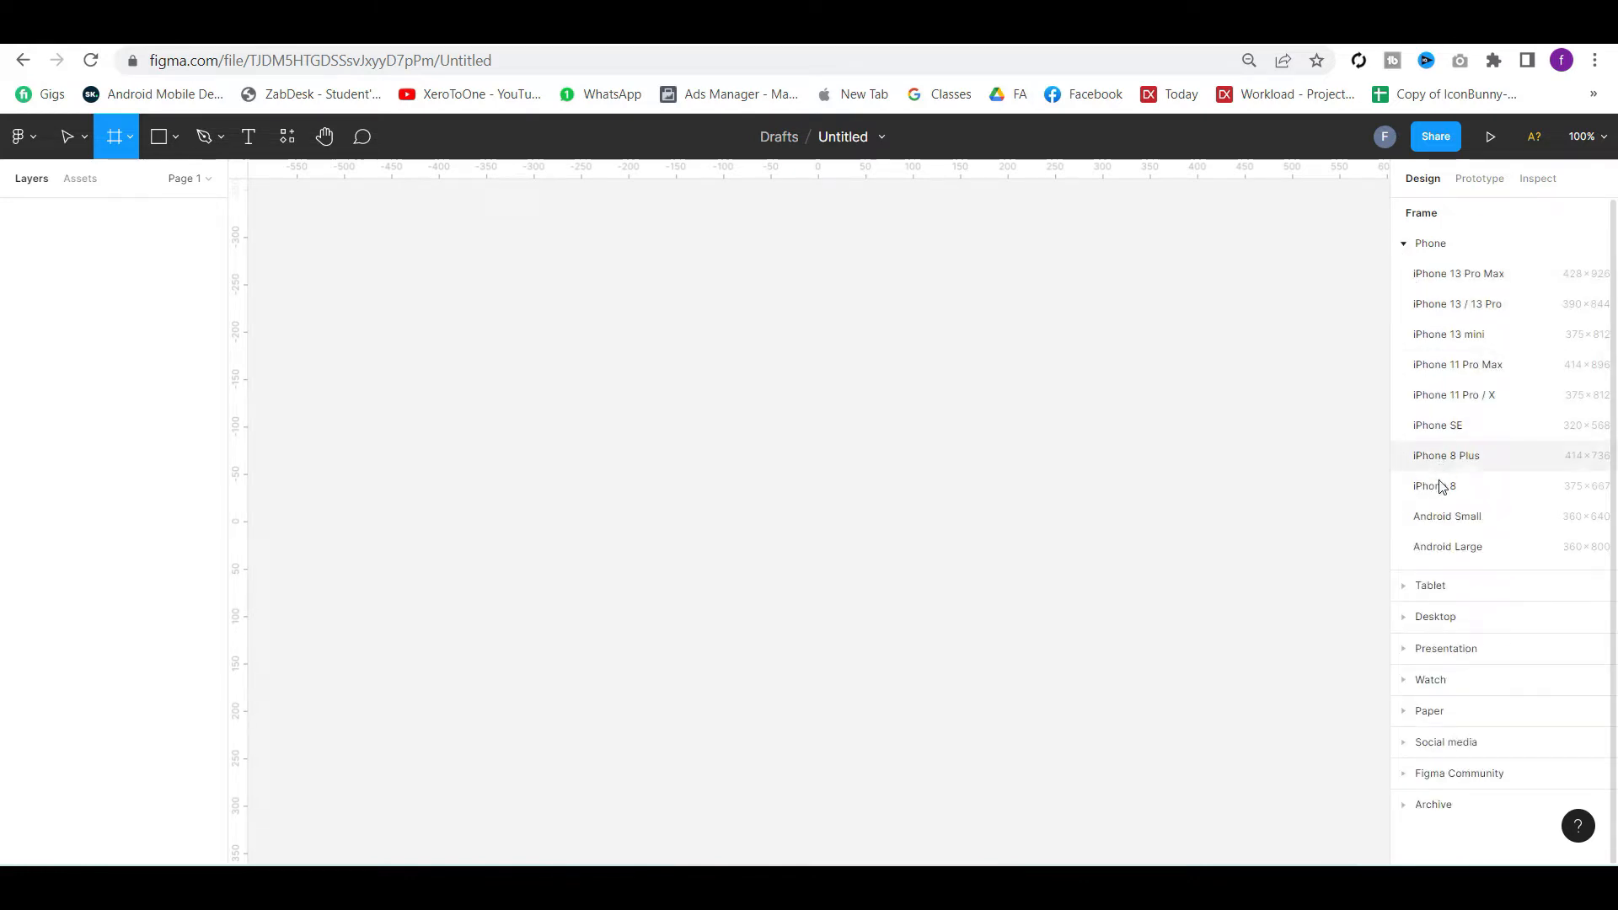
{"action": "left_click", "coordinate": [1447, 546]}
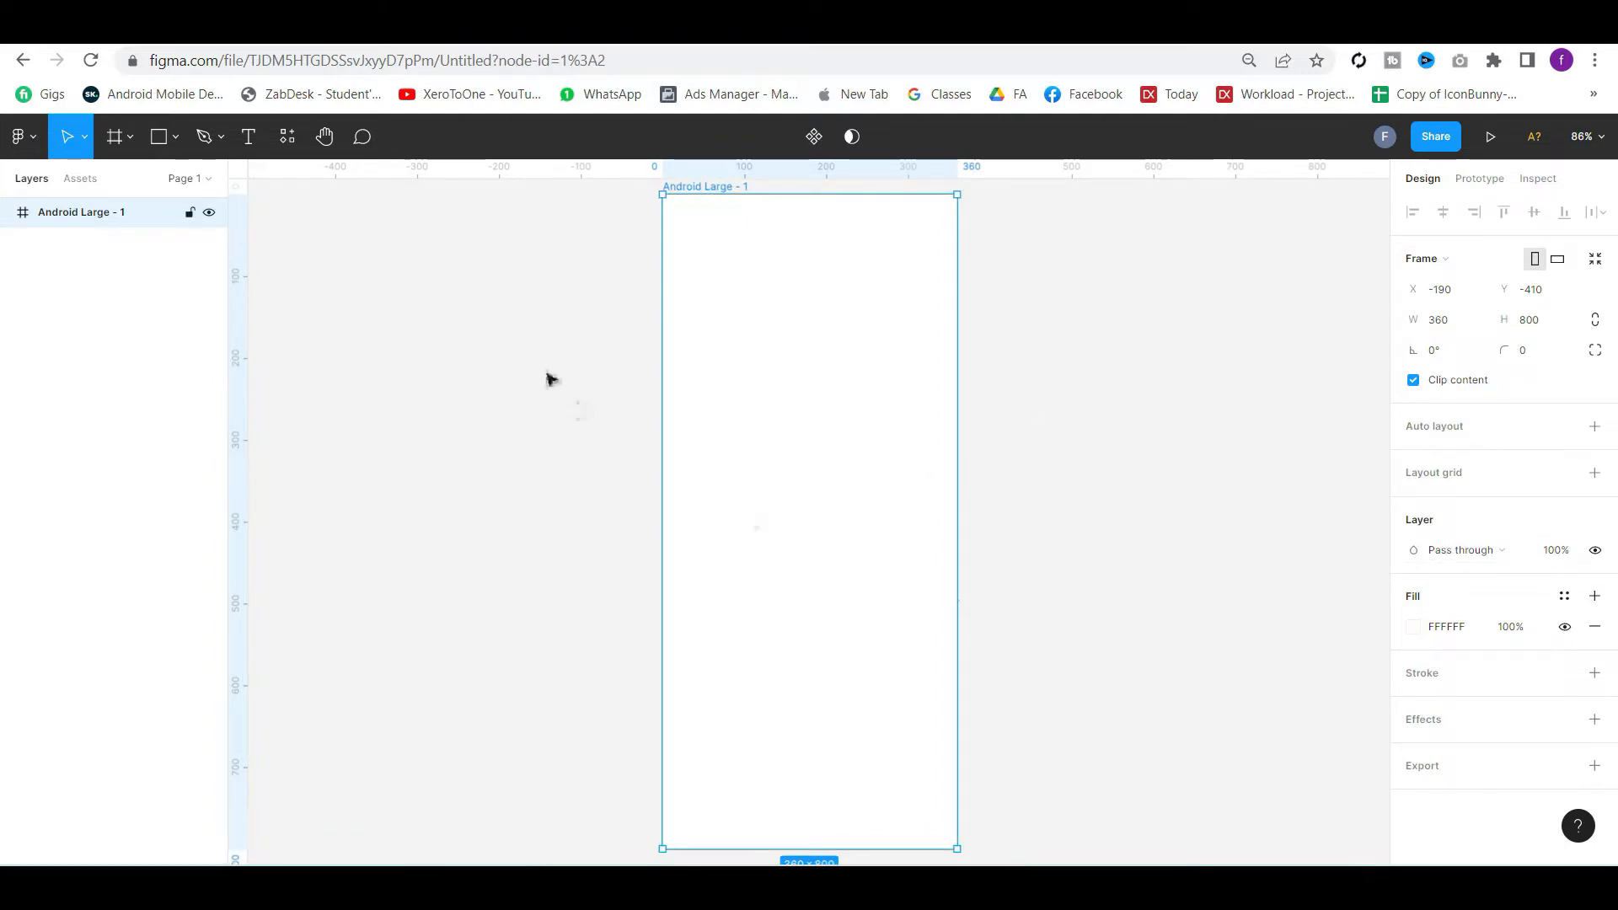
{"action": "key", "text": "ctrl+minus"}
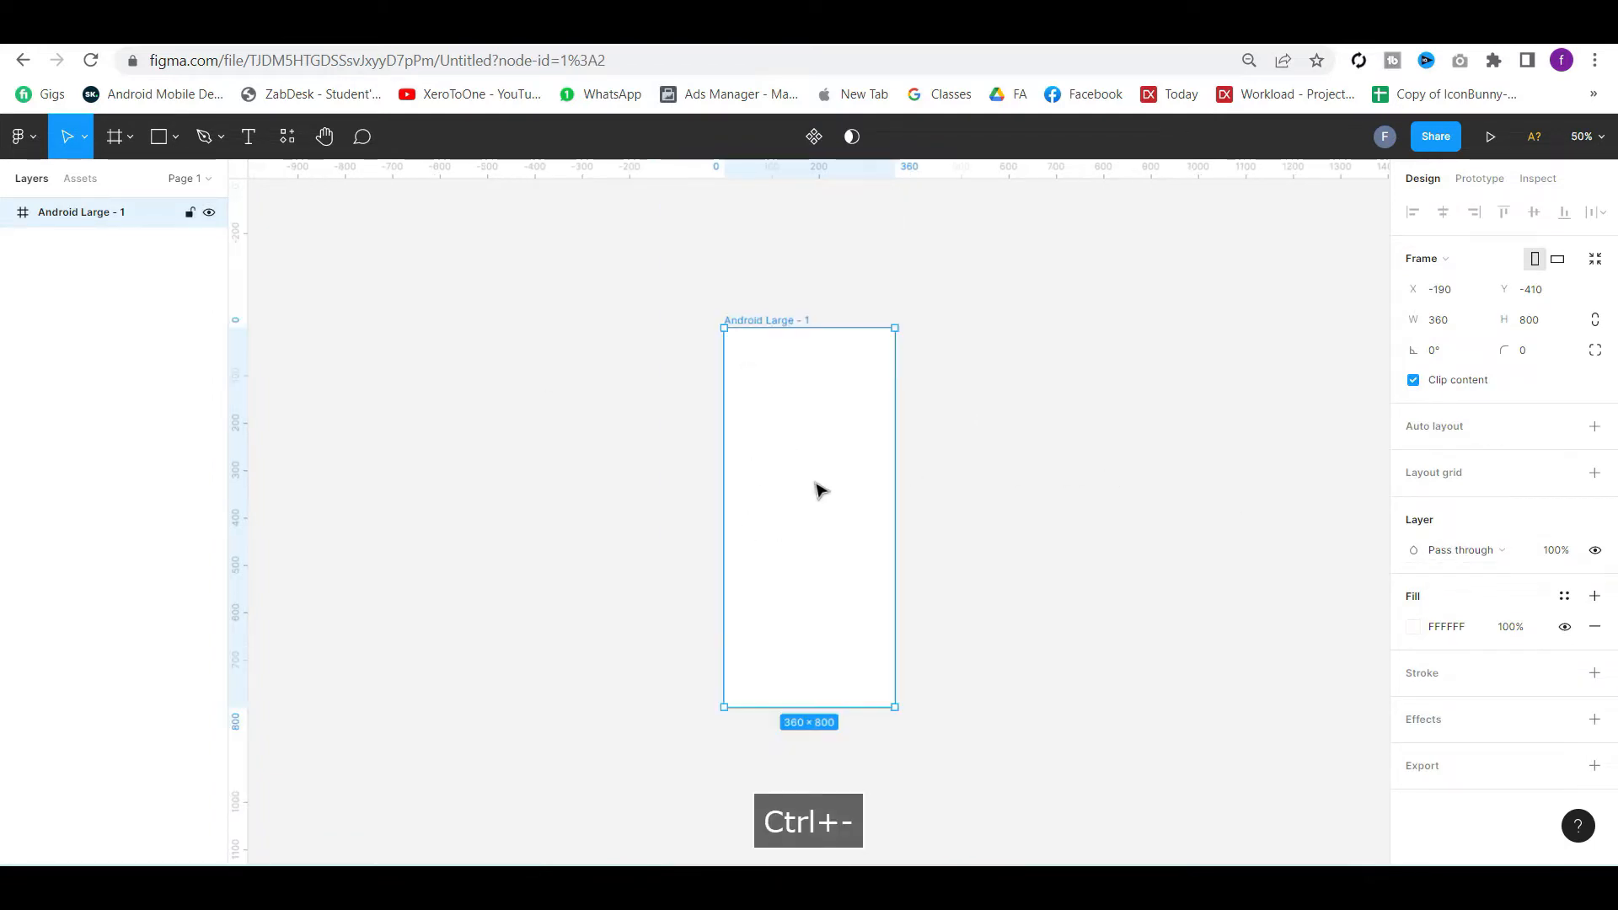
Draw two custom frames beside the Android Large frame, one landscape and a lower portrait one about 212 × 278
{"action": "left_click", "coordinate": [129, 137]}
{"action": "left_click", "coordinate": [124, 139]}
{"action": "mouse_move", "coordinate": [991, 328]}
{"action": "left_mouse_down"}
{"action": "mouse_move", "coordinate": [1207, 464]}
{"action": "mouse_move", "coordinate": [1240, 505]}
{"action": "left_mouse_up"}
{"action": "left_click", "coordinate": [1104, 533]}
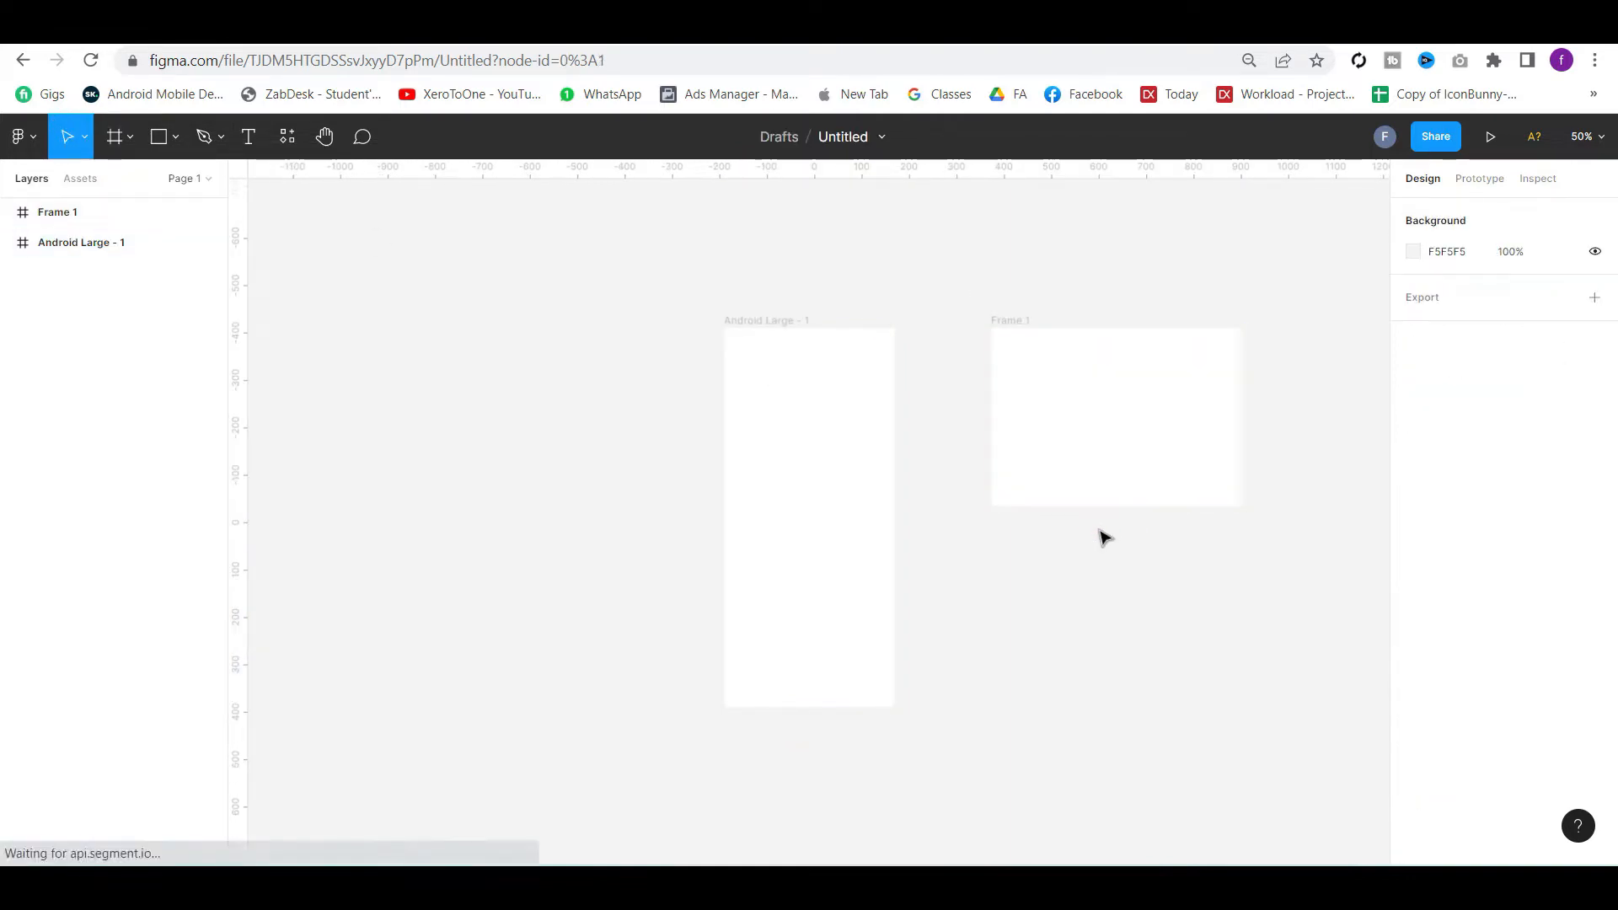
{"action": "left_click_drag", "start_coordinate": [1067, 534], "coordinate": [1180, 665]}
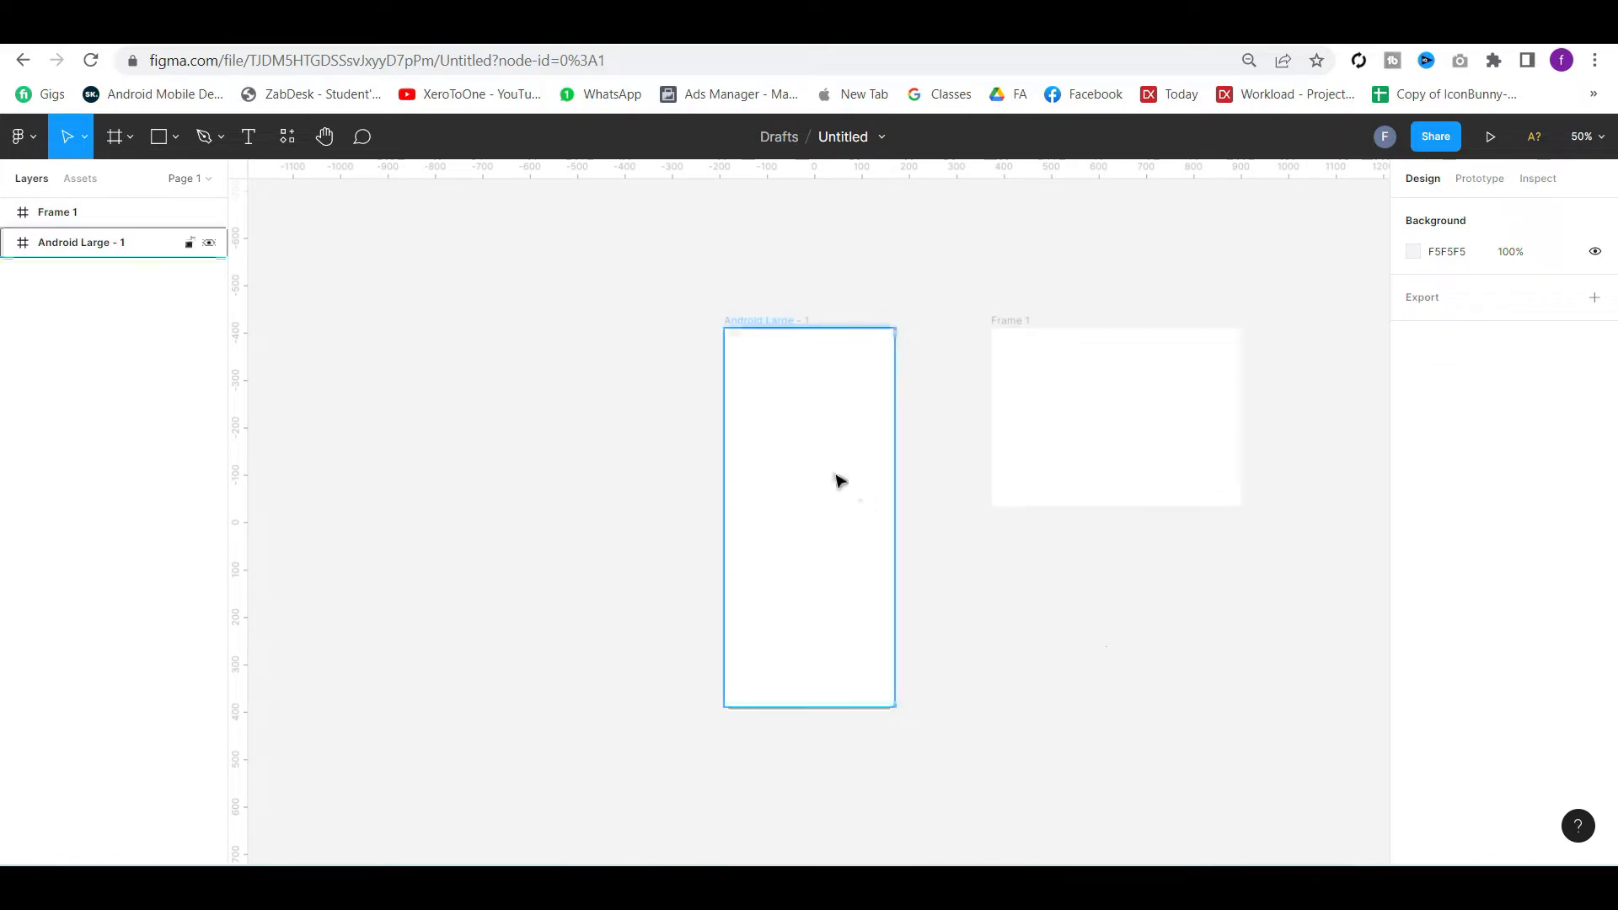
{"action": "key", "text": "f"}
{"action": "left_click_drag", "start_coordinate": [1069, 539], "coordinate": [1171, 672]}
{"action": "key", "text": "v"}
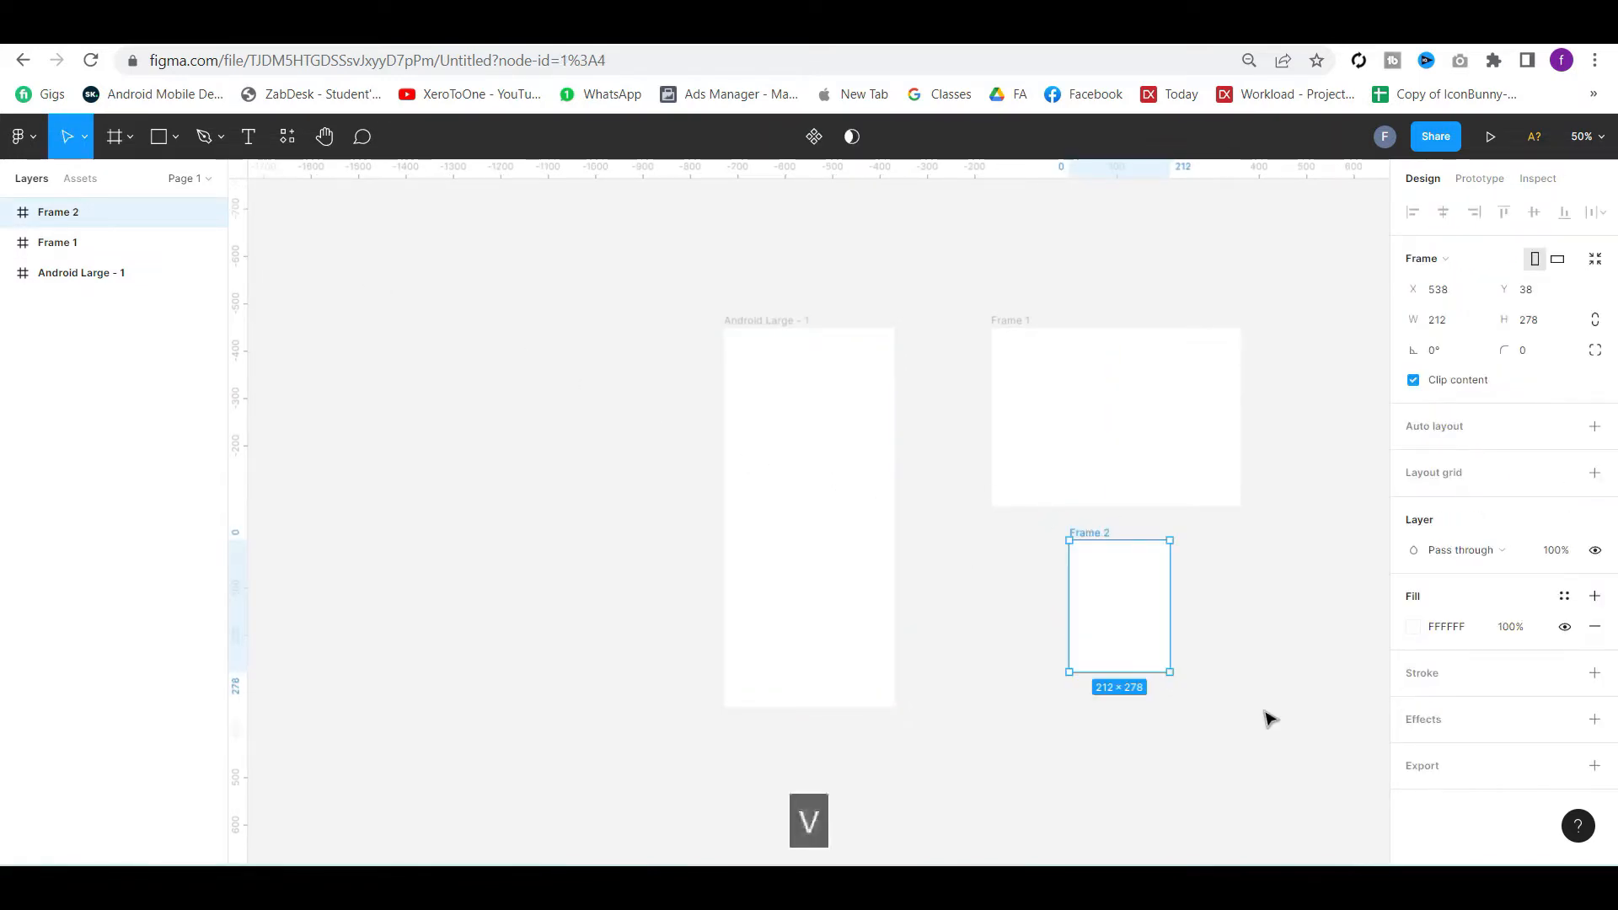
Delete both custom frames and move the Android Large frame slightly on the canvas
{"action": "left_click", "coordinate": [1106, 376]}
{"action": "key", "text": "Delete"}
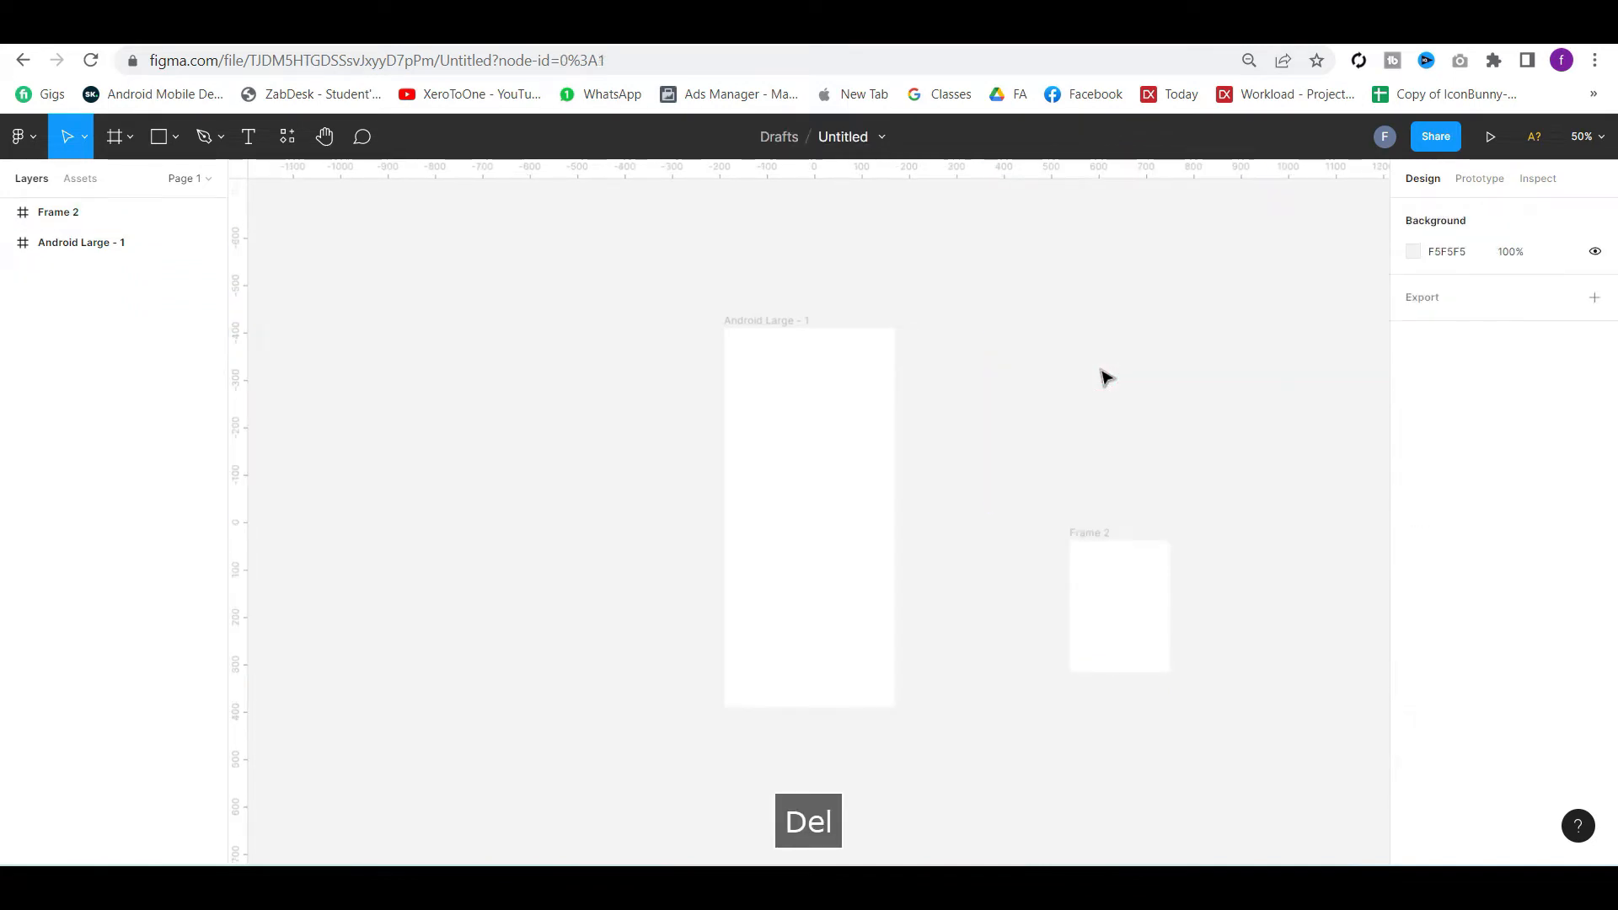
{"action": "left_click", "coordinate": [1080, 624]}
{"action": "key", "text": "Delete"}
{"action": "left_click_drag", "start_coordinate": [826, 518], "coordinate": [806, 515]}
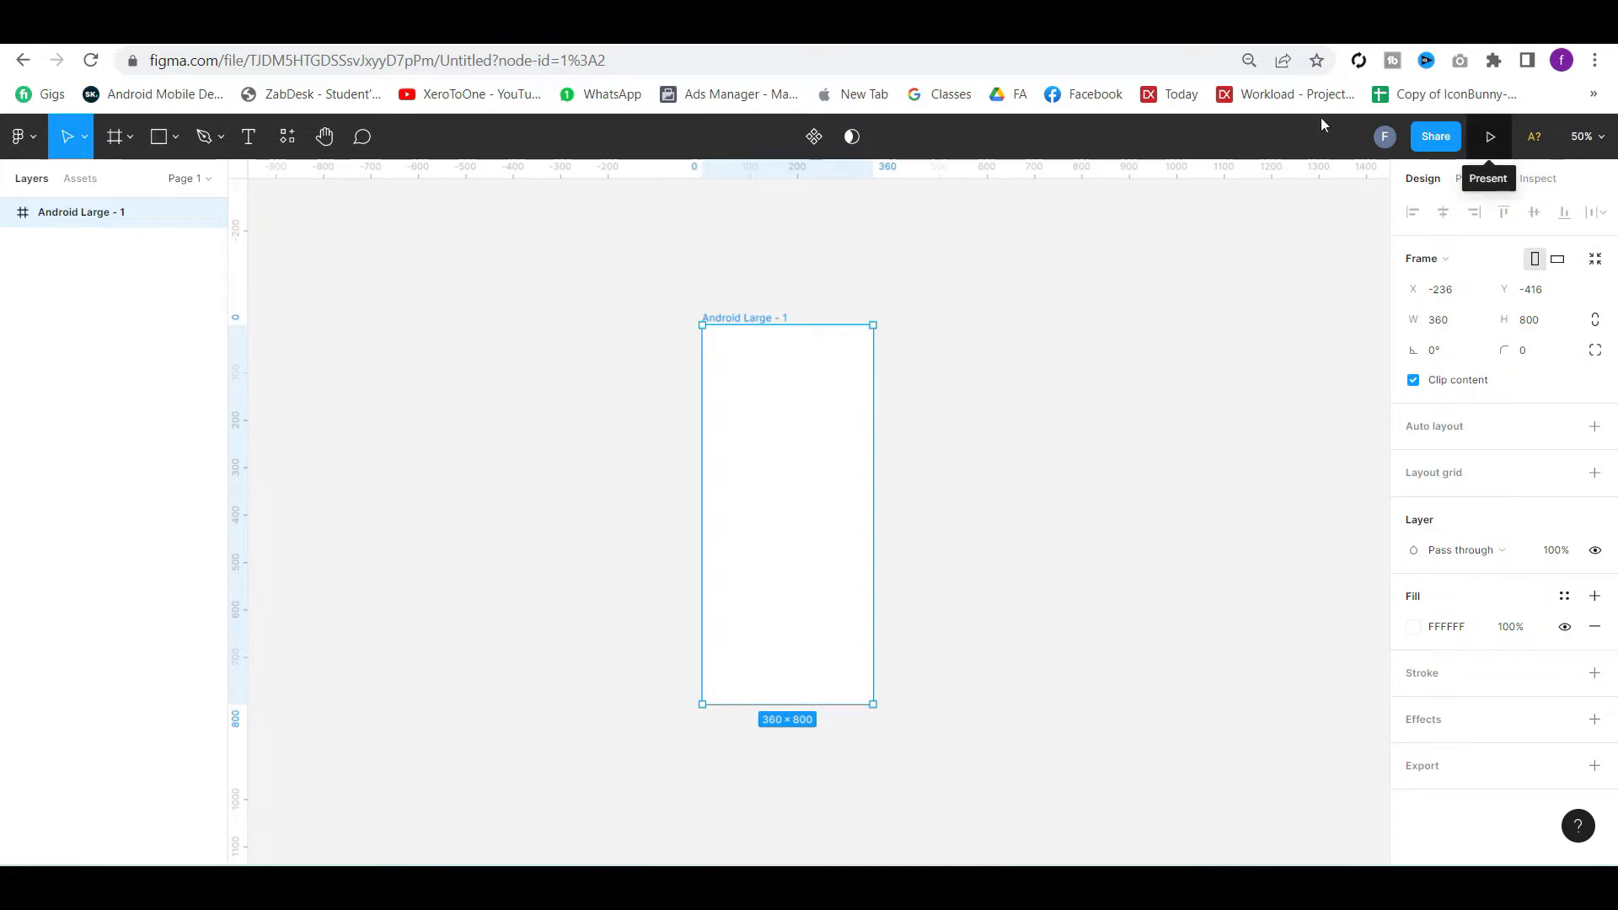
{"action": "left_click", "coordinate": [986, 423]}
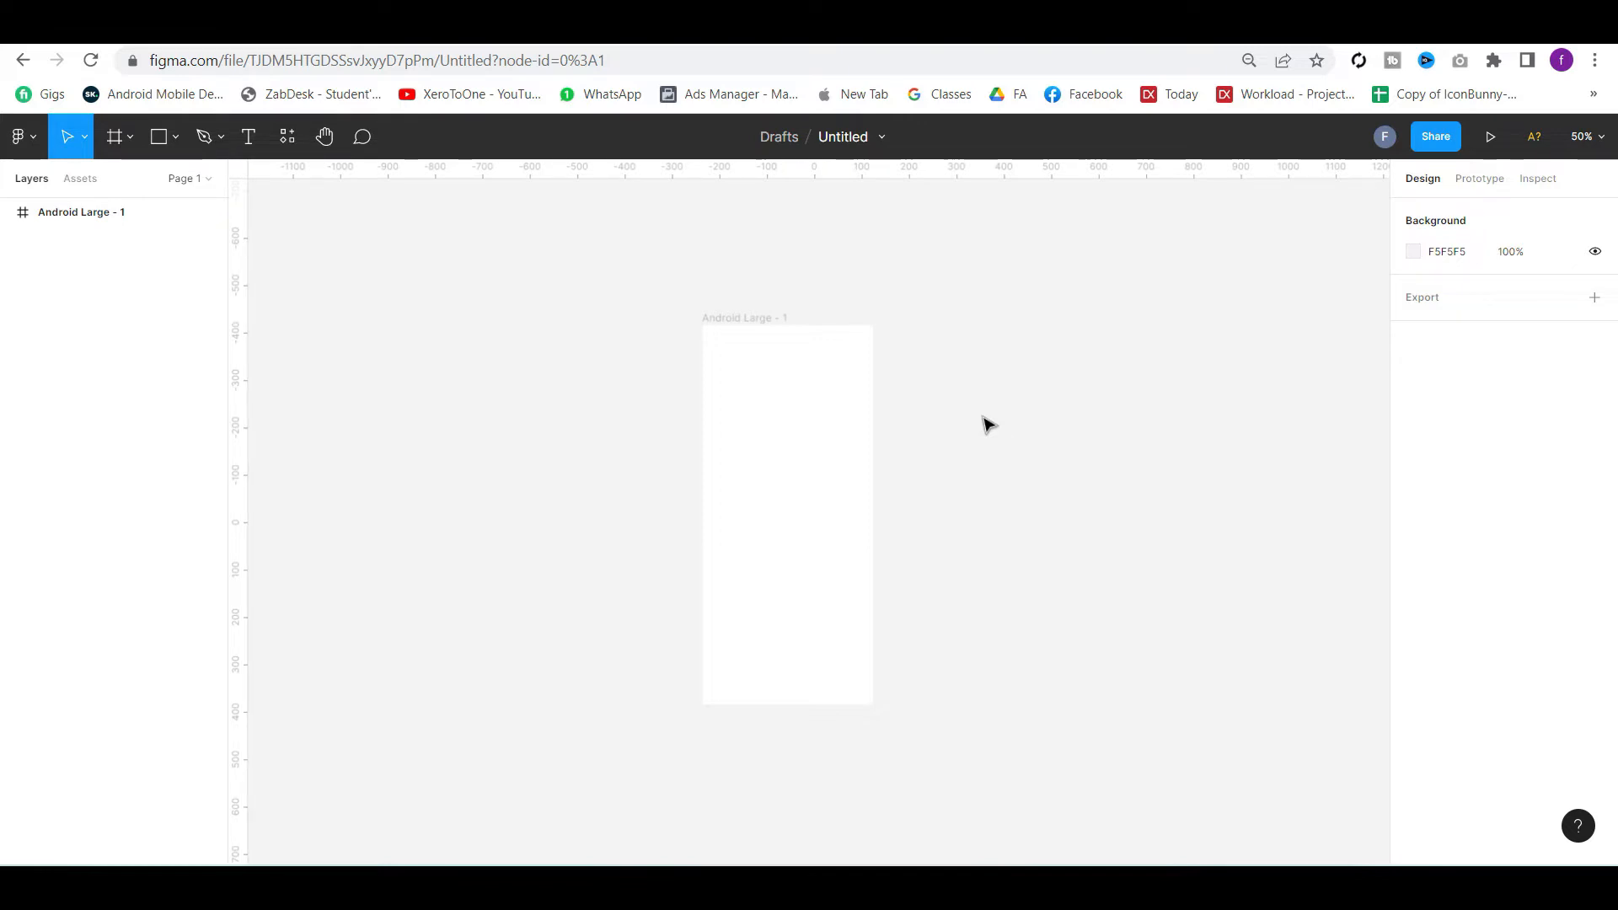
Delete the Android Large frame to leave the canvas empty
{"action": "key", "text": "ctrl+v"}
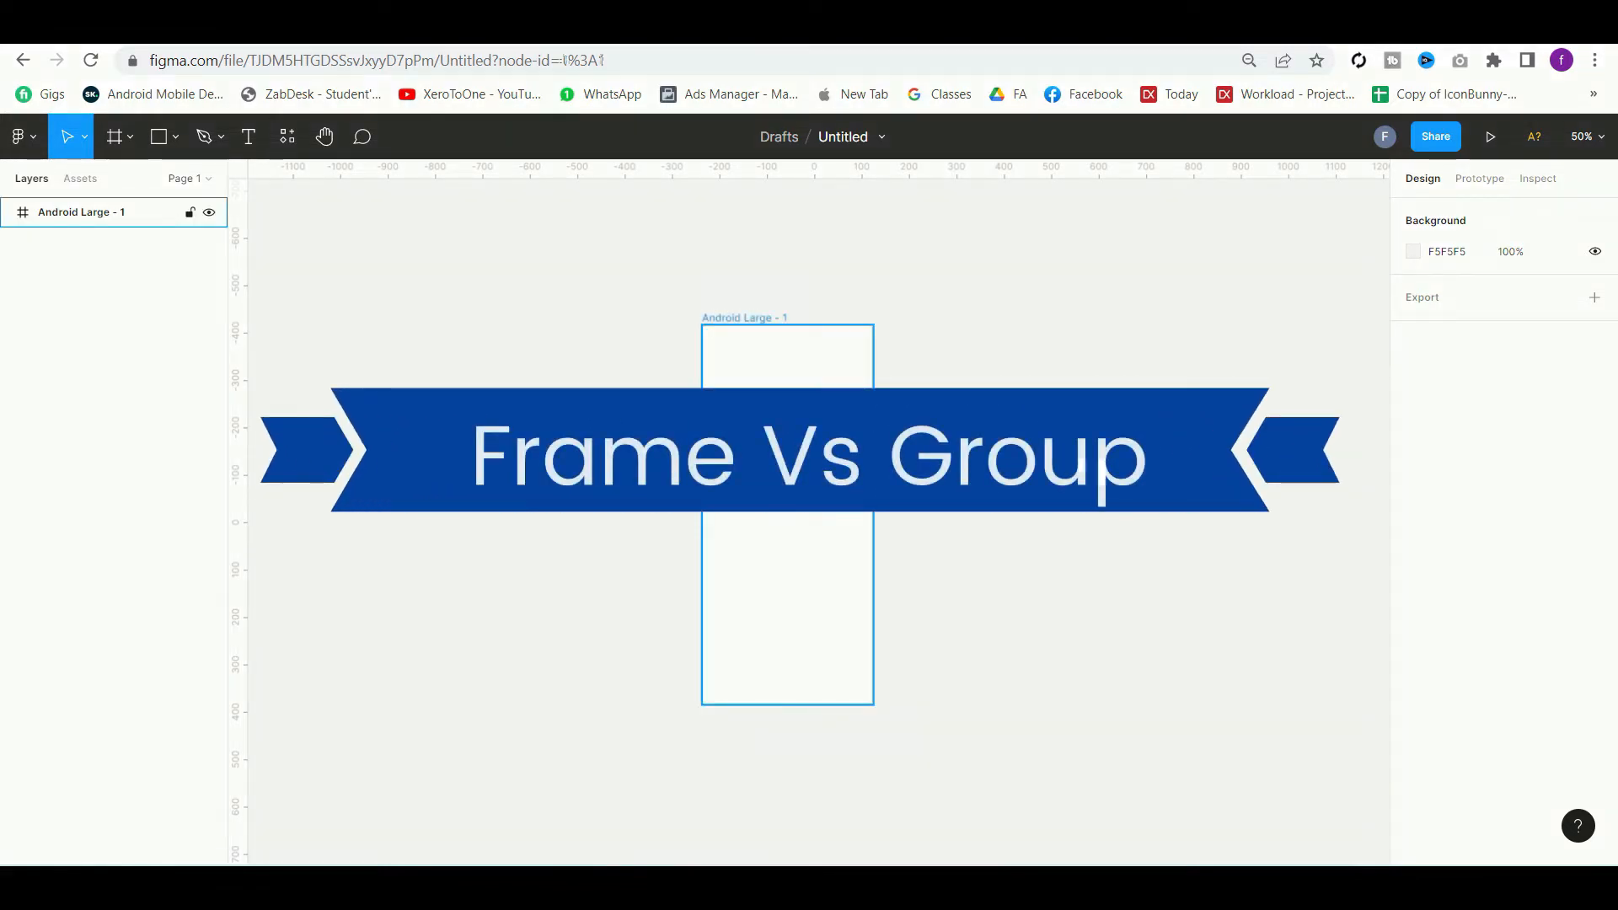
{"action": "left_click_drag", "start_coordinate": [788, 451], "coordinate": [700, 451]}
{"action": "key", "text": "Delete"}
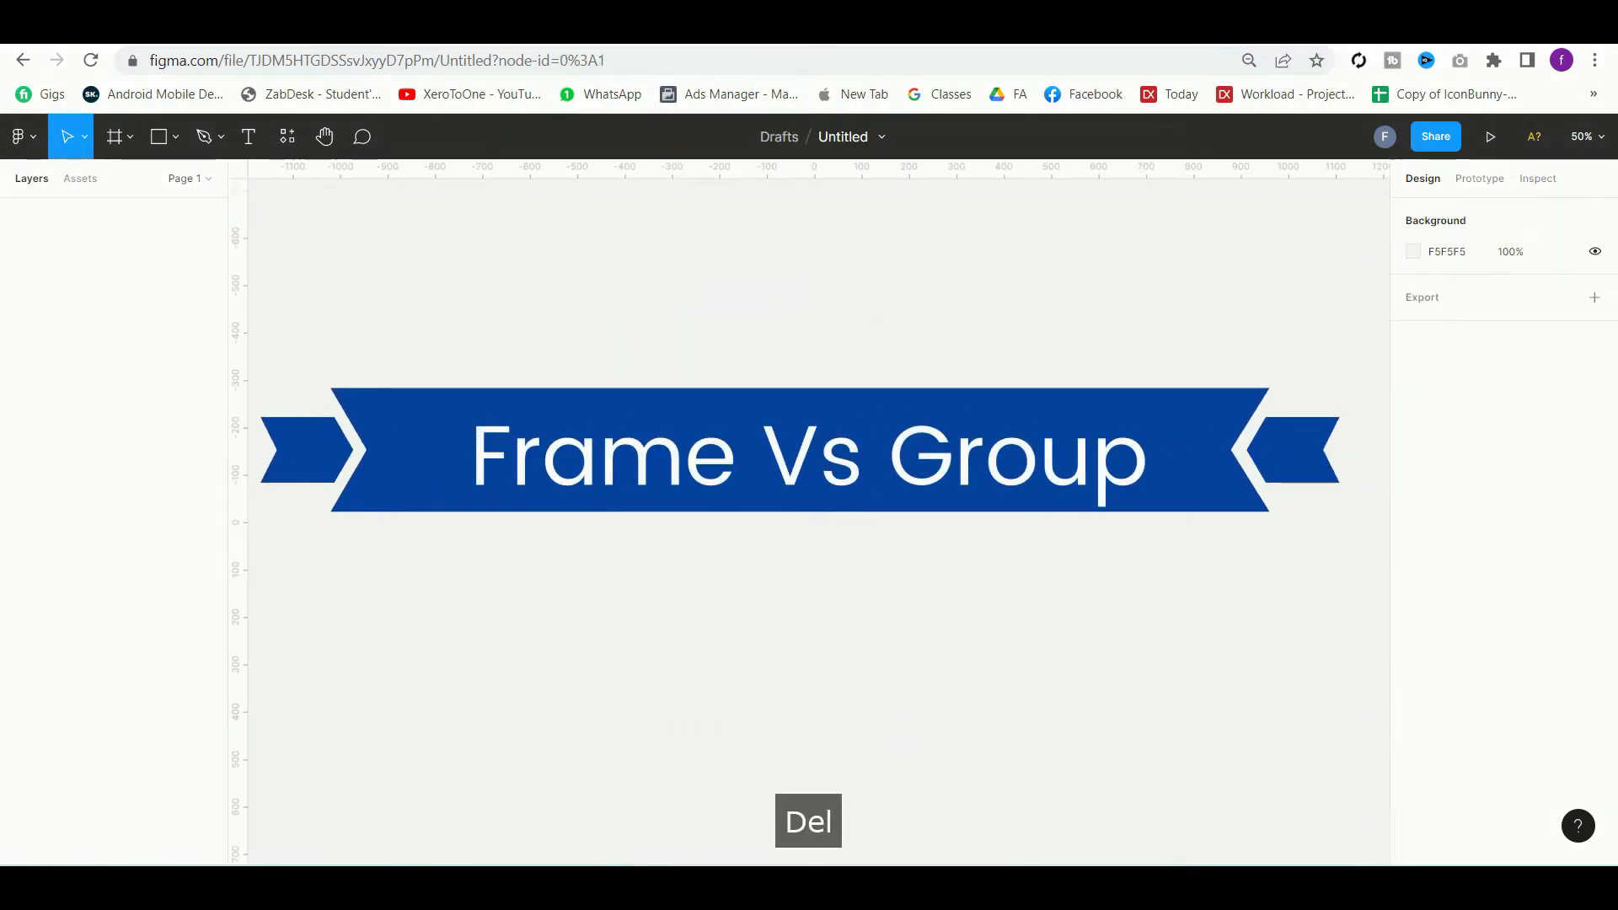
Draw a rectangle about 372 × 122 on the canvas as a button background
{"action": "left_click", "coordinate": [247, 137]}
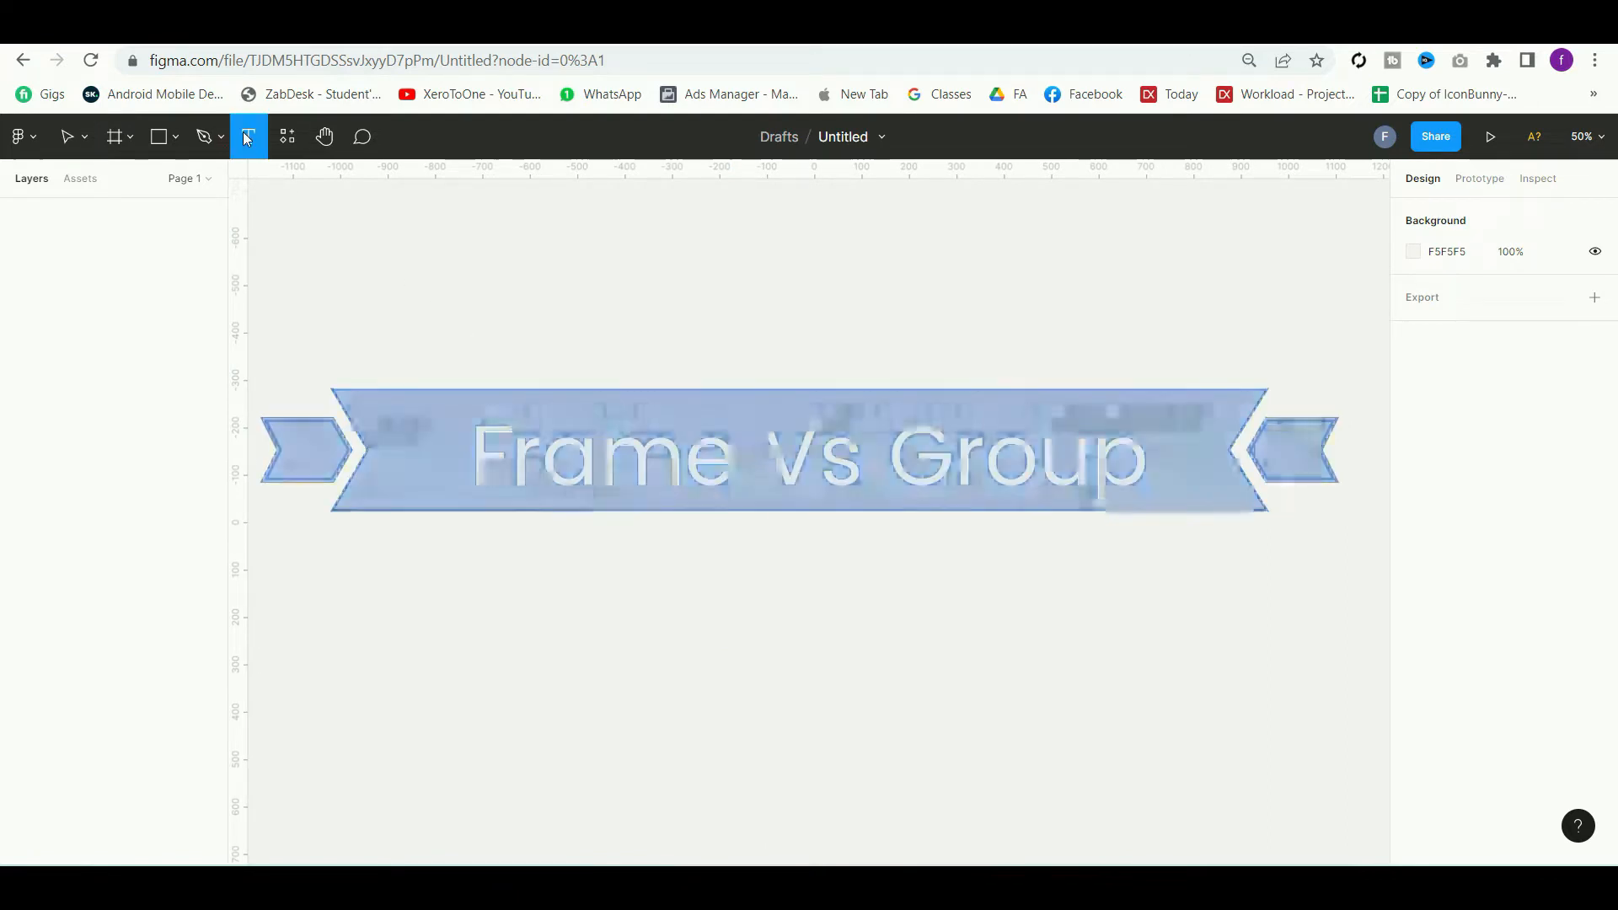
{"action": "left_click", "coordinate": [176, 137]}
{"action": "left_click", "coordinate": [160, 139]}
{"action": "left_click", "coordinate": [176, 136]}
{"action": "key", "text": "v"}
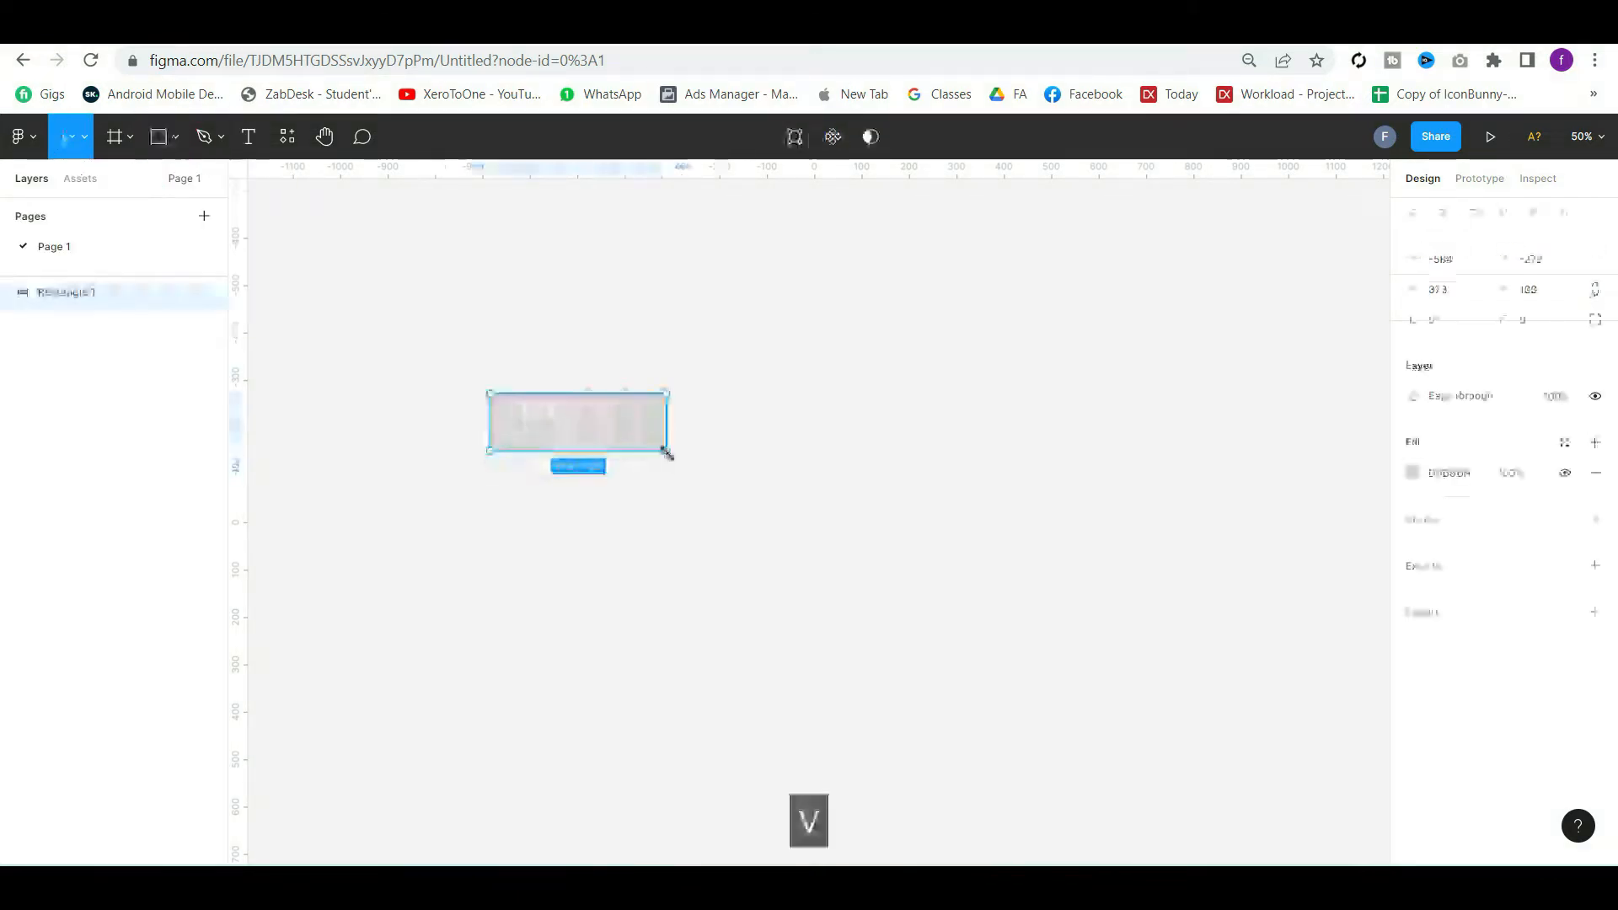
Give the rectangle a turquoise 29DBDB fill and a corner radius of 7
{"action": "left_click", "coordinate": [1413, 473]}
{"action": "left_click_drag", "start_coordinate": [1219, 640], "coordinate": [1295, 640]}
{"action": "left_click", "coordinate": [1349, 417]}
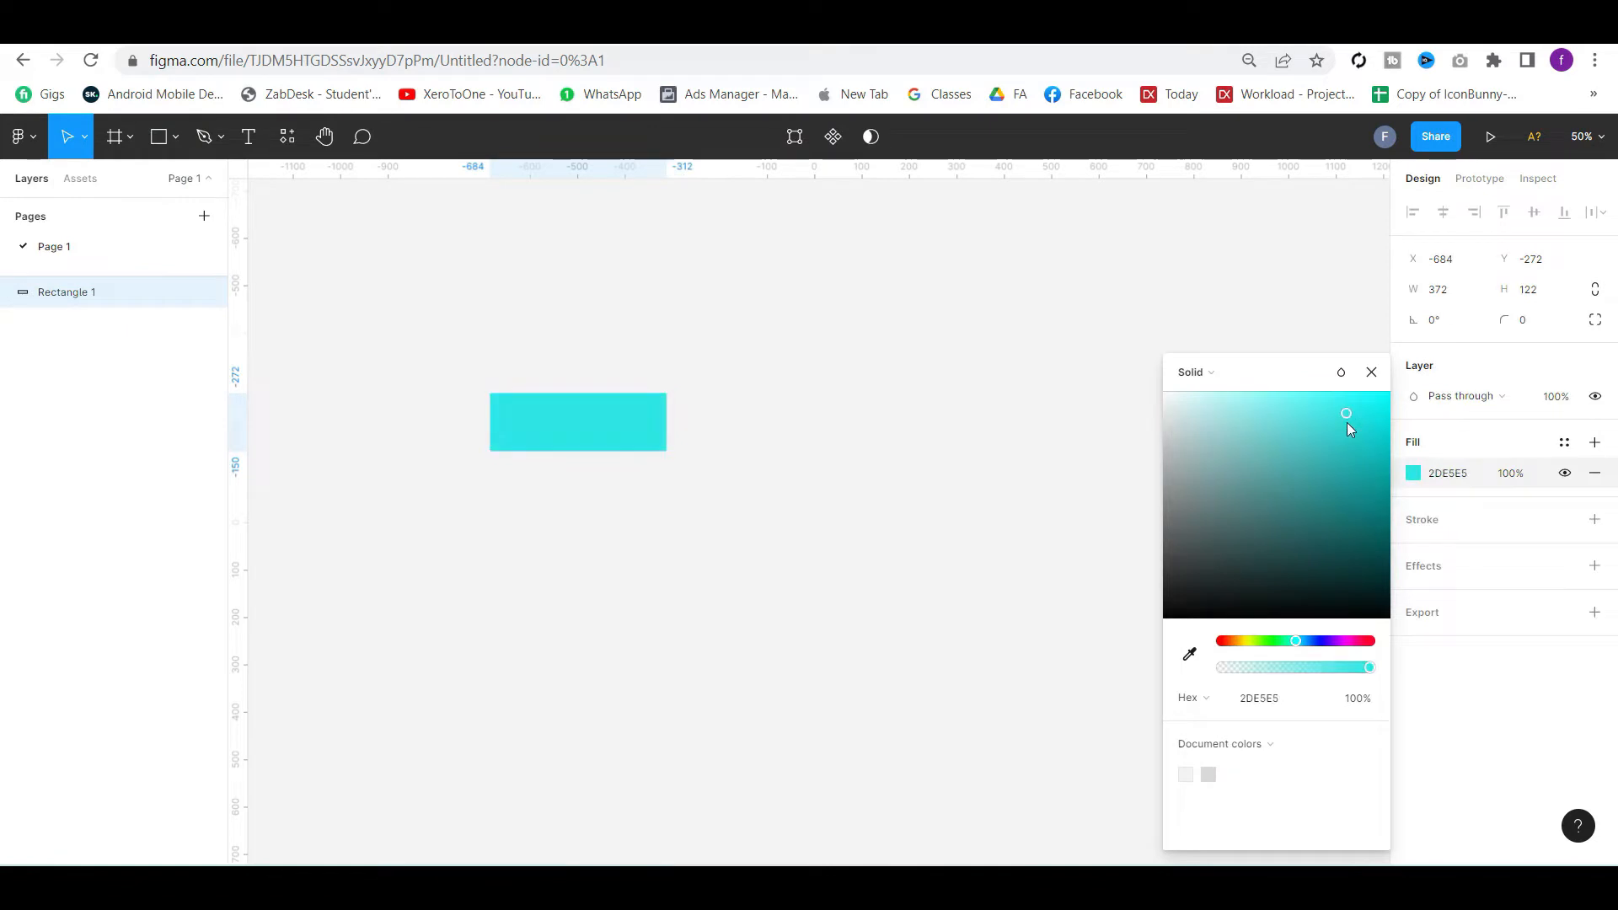
{"action": "left_click", "coordinate": [1371, 372]}
{"action": "left_click_drag", "start_coordinate": [567, 429], "coordinate": [567, 509]}
{"action": "key", "text": "ctrl+z"}
{"action": "left_click_drag", "start_coordinate": [1504, 321], "coordinate": [1524, 324]}
{"action": "left_click", "coordinate": [842, 337]}
Add the text "Click Me" on the turquoise rectangle and set its font size to 55
{"action": "left_click", "coordinate": [248, 136]}
{"action": "left_click", "coordinate": [531, 426]}
{"action": "type", "text": "Click Me"}
{"action": "key", "text": "Escape"}
{"action": "left_click", "coordinate": [1574, 504]}
{"action": "left_click", "coordinate": [1545, 750]}
{"action": "left_click", "coordinate": [1575, 505]}
{"action": "left_click", "coordinate": [1545, 457]}
{"action": "left_click", "coordinate": [1531, 506]}
{"action": "type", "text": "55"}
Centre the "Click Me" text on the turquoise rectangle and set its font weight to Medium
{"action": "left_click_drag", "start_coordinate": [577, 420], "coordinate": [606, 430]}
{"action": "scroll", "coordinate": [1483, 686], "scroll_direction": "down", "scroll_amount": 1}
{"action": "left_click", "coordinate": [1443, 481]}
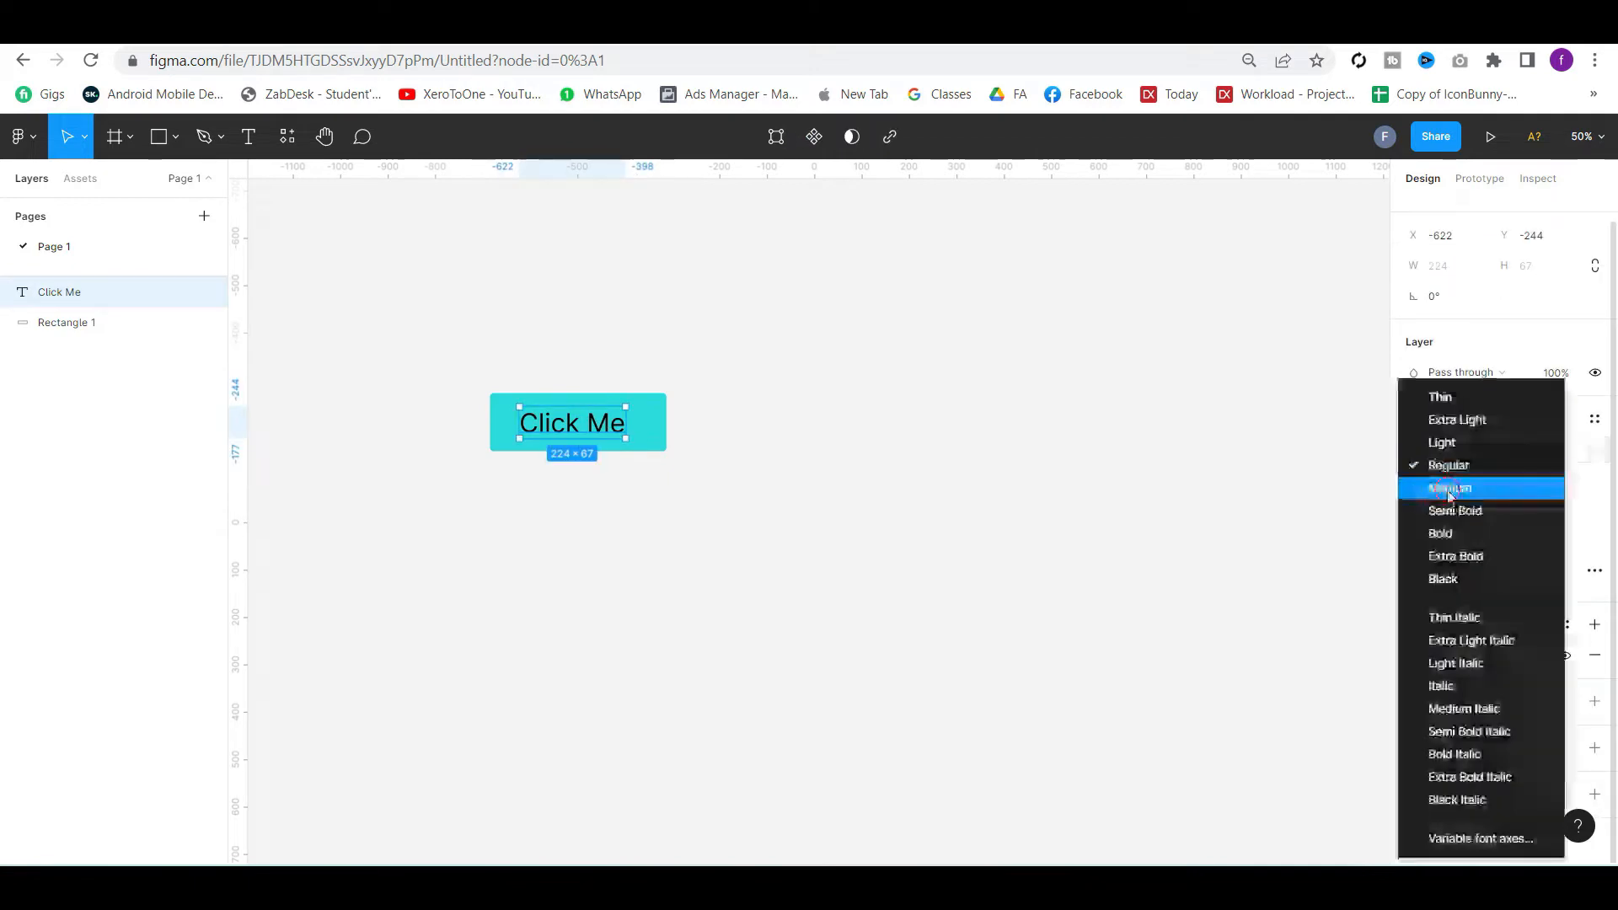
{"action": "left_click", "coordinate": [1448, 496]}
{"action": "key", "text": "Right"}
Duplicate the turquoise button with its "Click Me" label directly below the original
{"action": "left_click_drag", "start_coordinate": [686, 556], "coordinate": [472, 371]}
{"action": "left_click_drag", "start_coordinate": [749, 517], "coordinate": [472, 371]}
{"action": "left_click_drag", "start_coordinate": [578, 429], "coordinate": [578, 507], "text": "alt"}
Change the lower button's fill to yellow FFDC26
{"action": "left_click", "coordinate": [647, 506]}
{"action": "left_click", "coordinate": [1413, 473]}
{"action": "left_click_drag", "start_coordinate": [1296, 641], "coordinate": [1243, 643]}
{"action": "left_click_drag", "start_coordinate": [1349, 422], "coordinate": [1357, 394]}
{"action": "key", "text": "Return"}
{"action": "left_click", "coordinate": [1371, 372]}
Duplicate the turquoise and yellow buttons with their labels as a second pair to the right of the originals
{"action": "double_click", "coordinate": [465, 352]}
{"action": "left_click_drag", "start_coordinate": [462, 350], "coordinate": [734, 608]}
{"action": "left_click_drag", "start_coordinate": [625, 503], "coordinate": [867, 498], "text": "alt"}
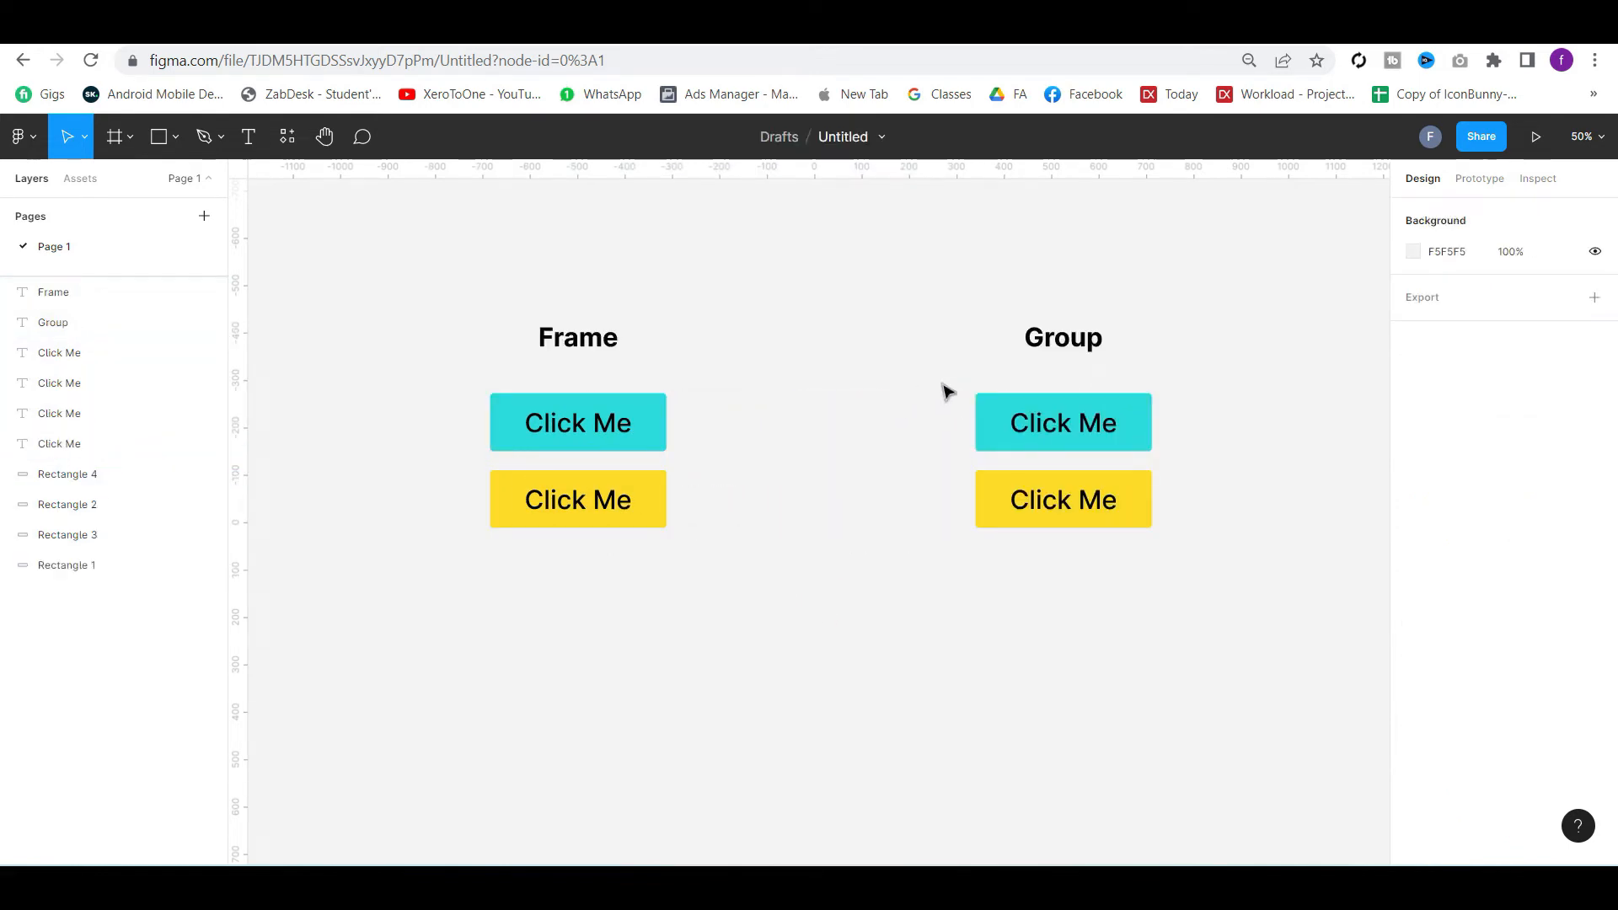
Group the two buttons and their labels under the Group heading
{"action": "left_click_drag", "start_coordinate": [945, 390], "coordinate": [1127, 527]}
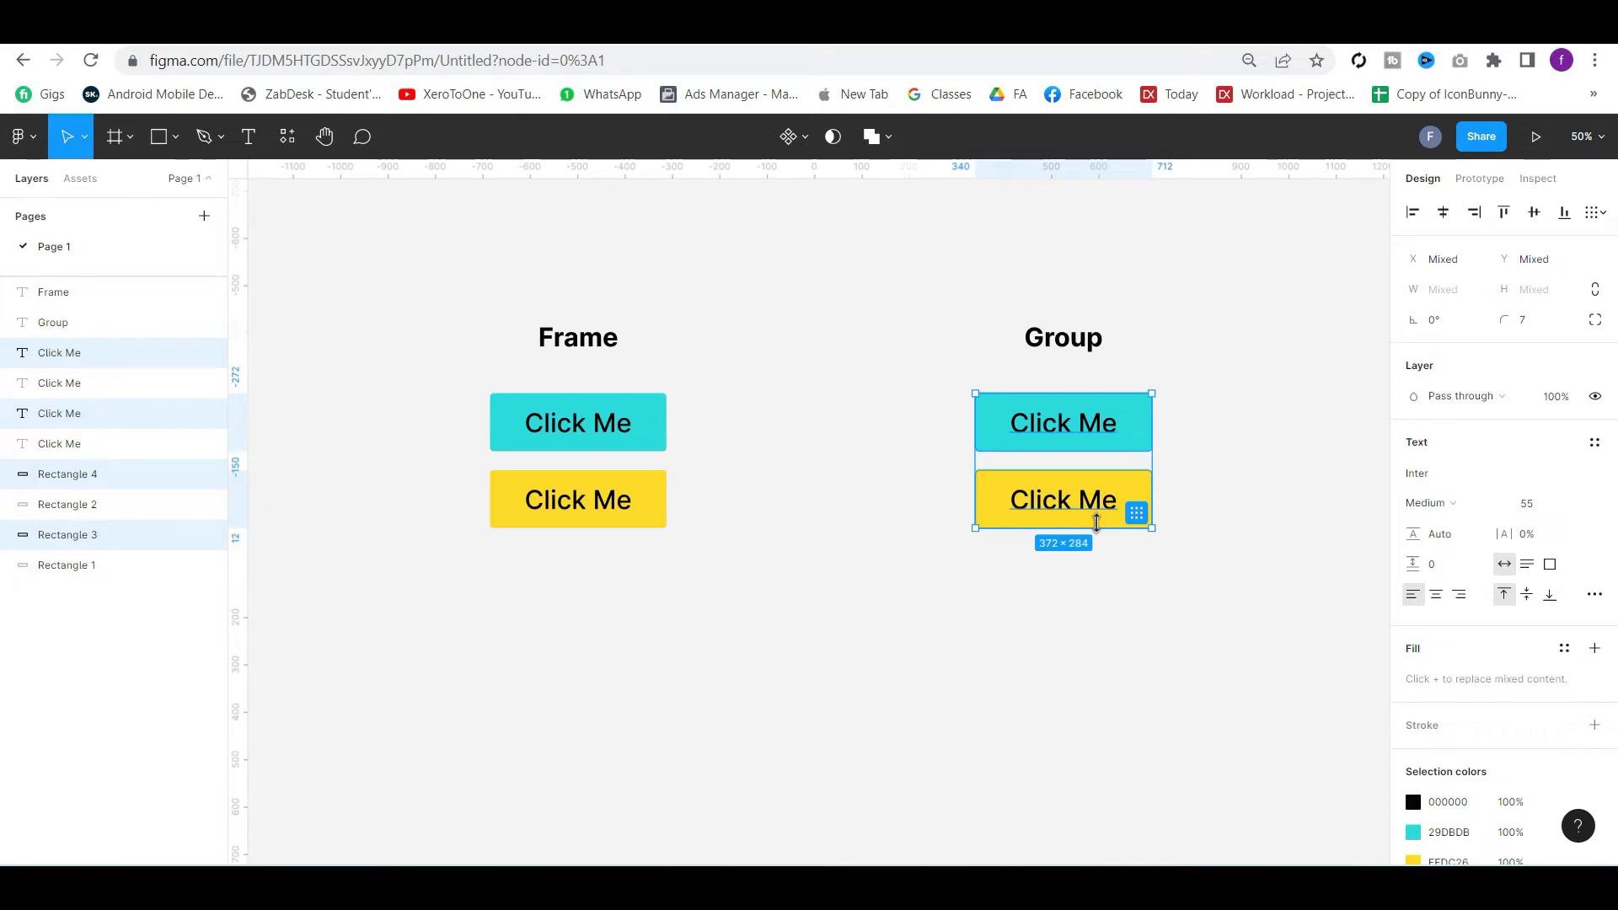
{"action": "key", "text": "ctrl+g"}
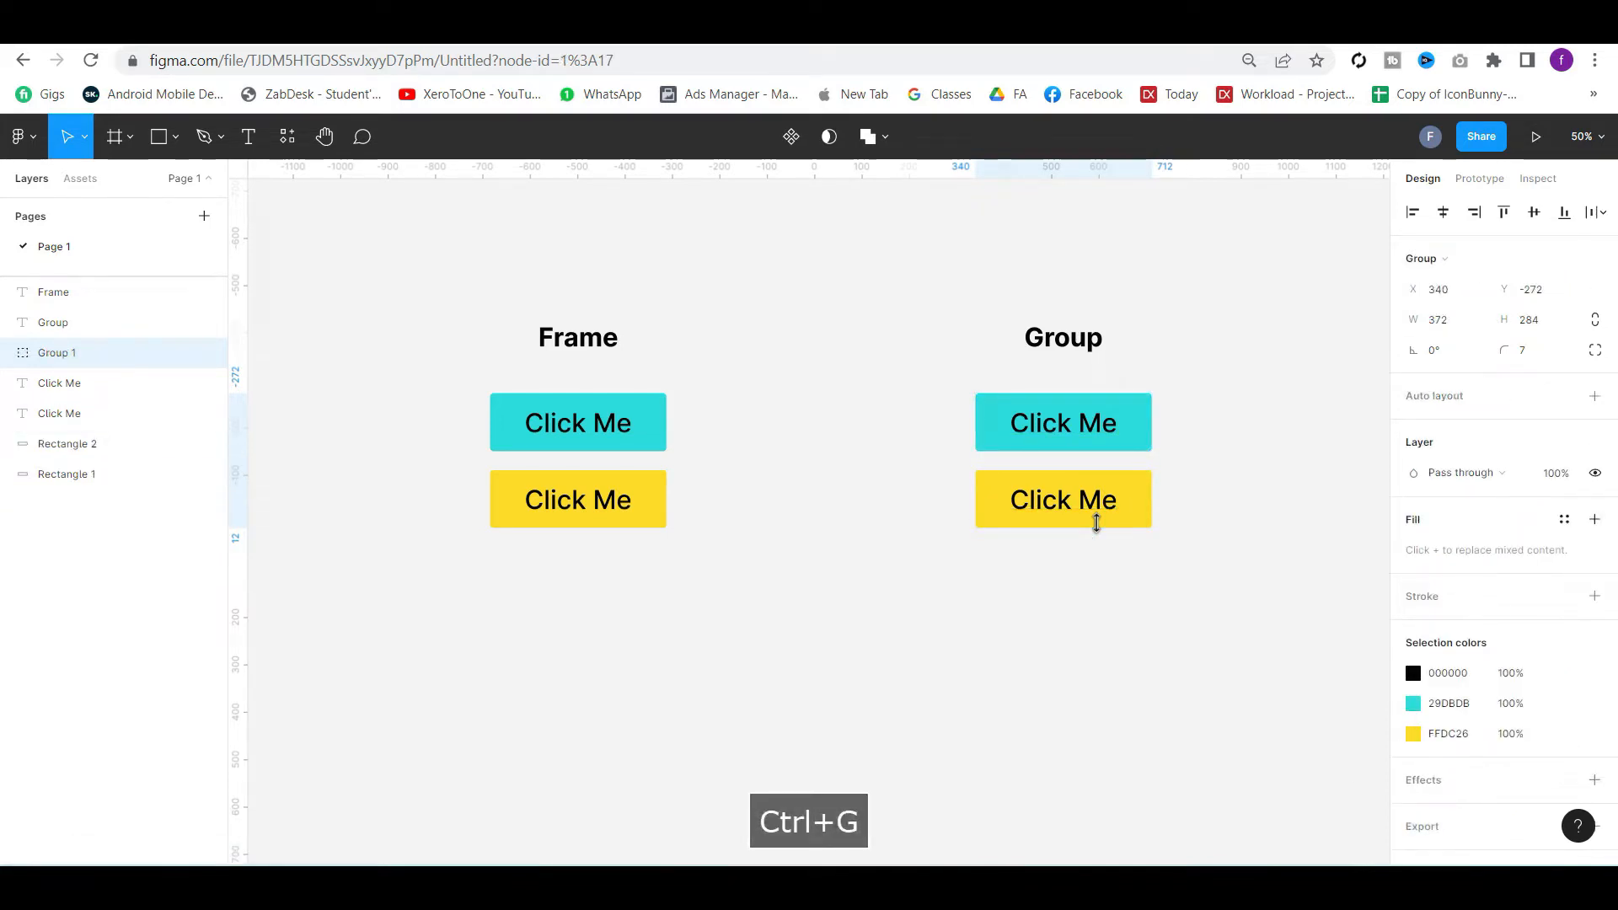
{"action": "left_click", "coordinate": [1204, 497]}
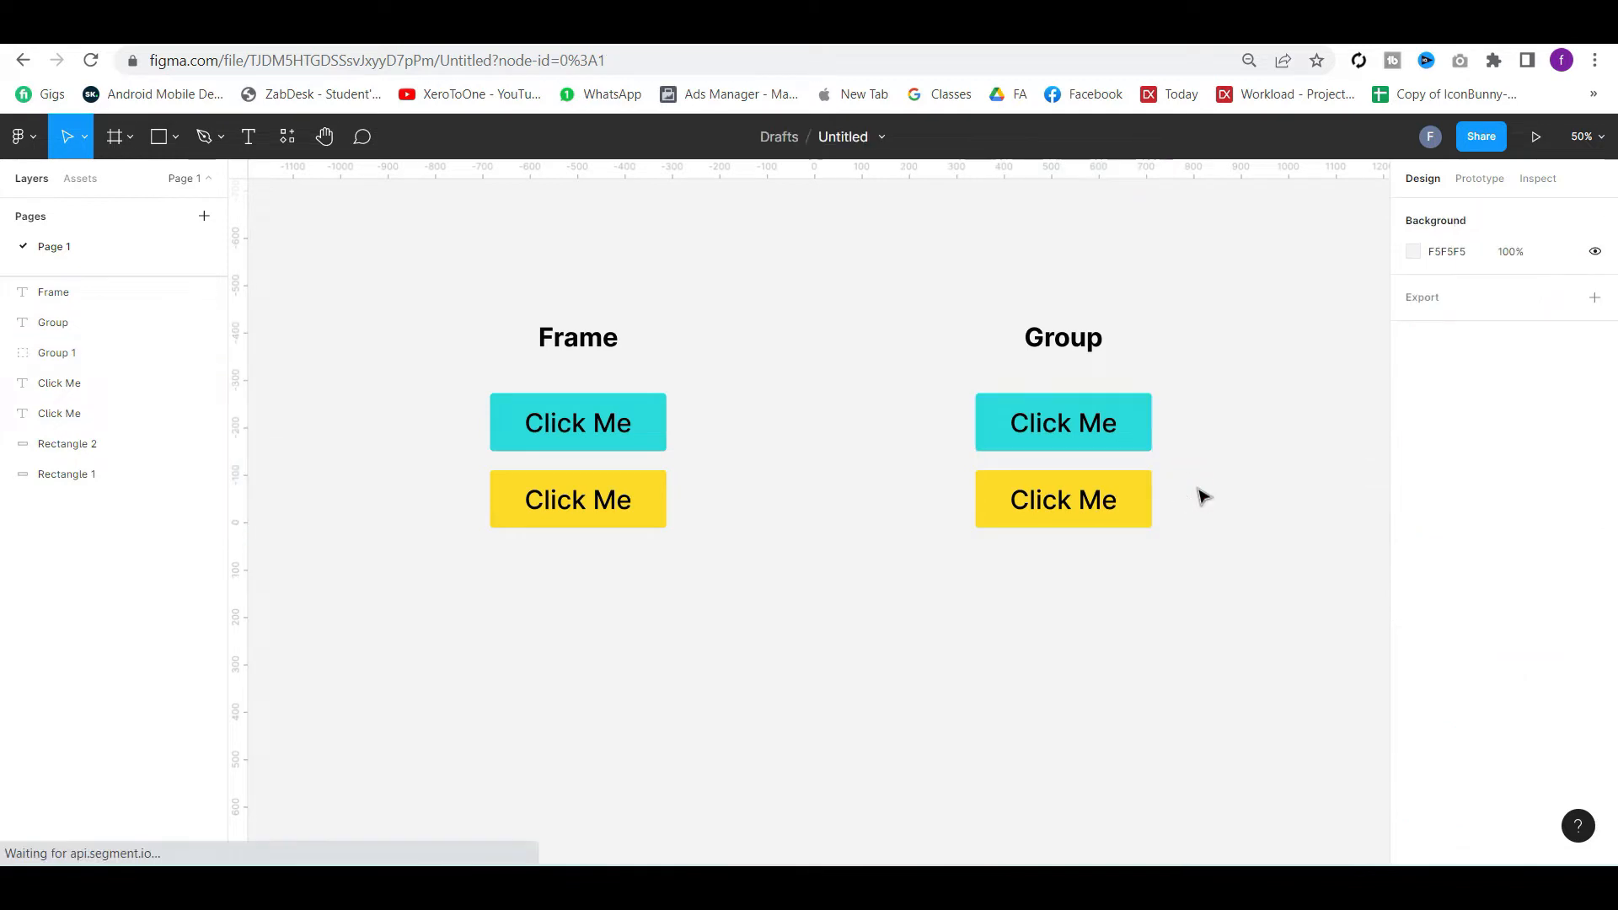
Examine the text and rectangle layers nested inside the button group, then compare them with the ungrouped layers
{"action": "left_click", "coordinate": [1120, 458]}
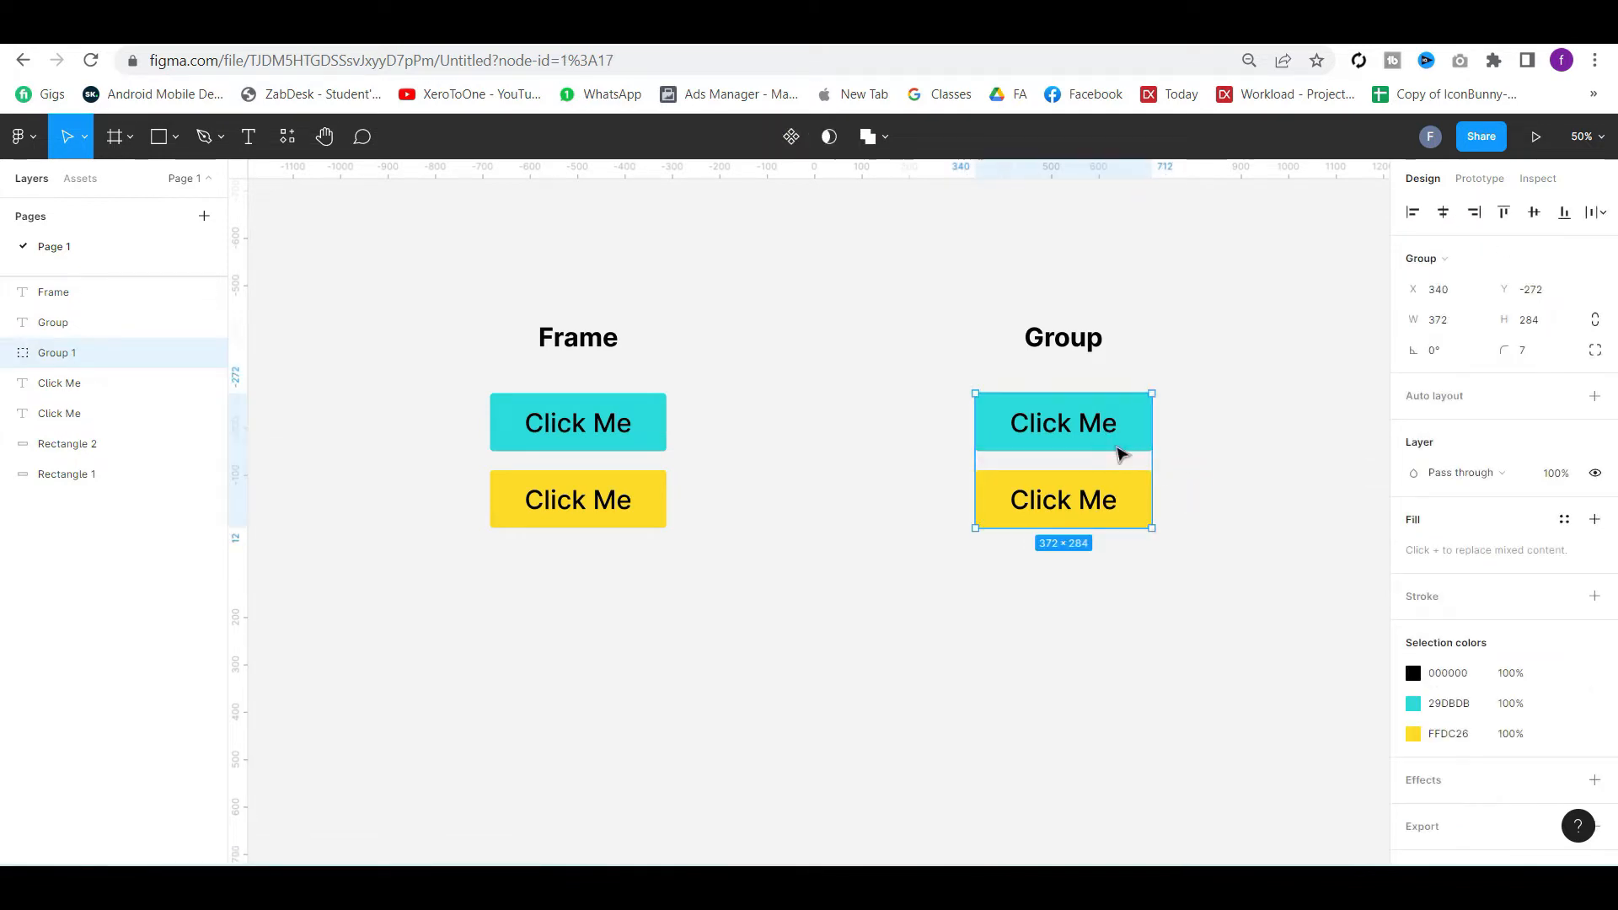
{"action": "left_click", "coordinate": [9, 354]}
{"action": "left_click", "coordinate": [81, 383]}
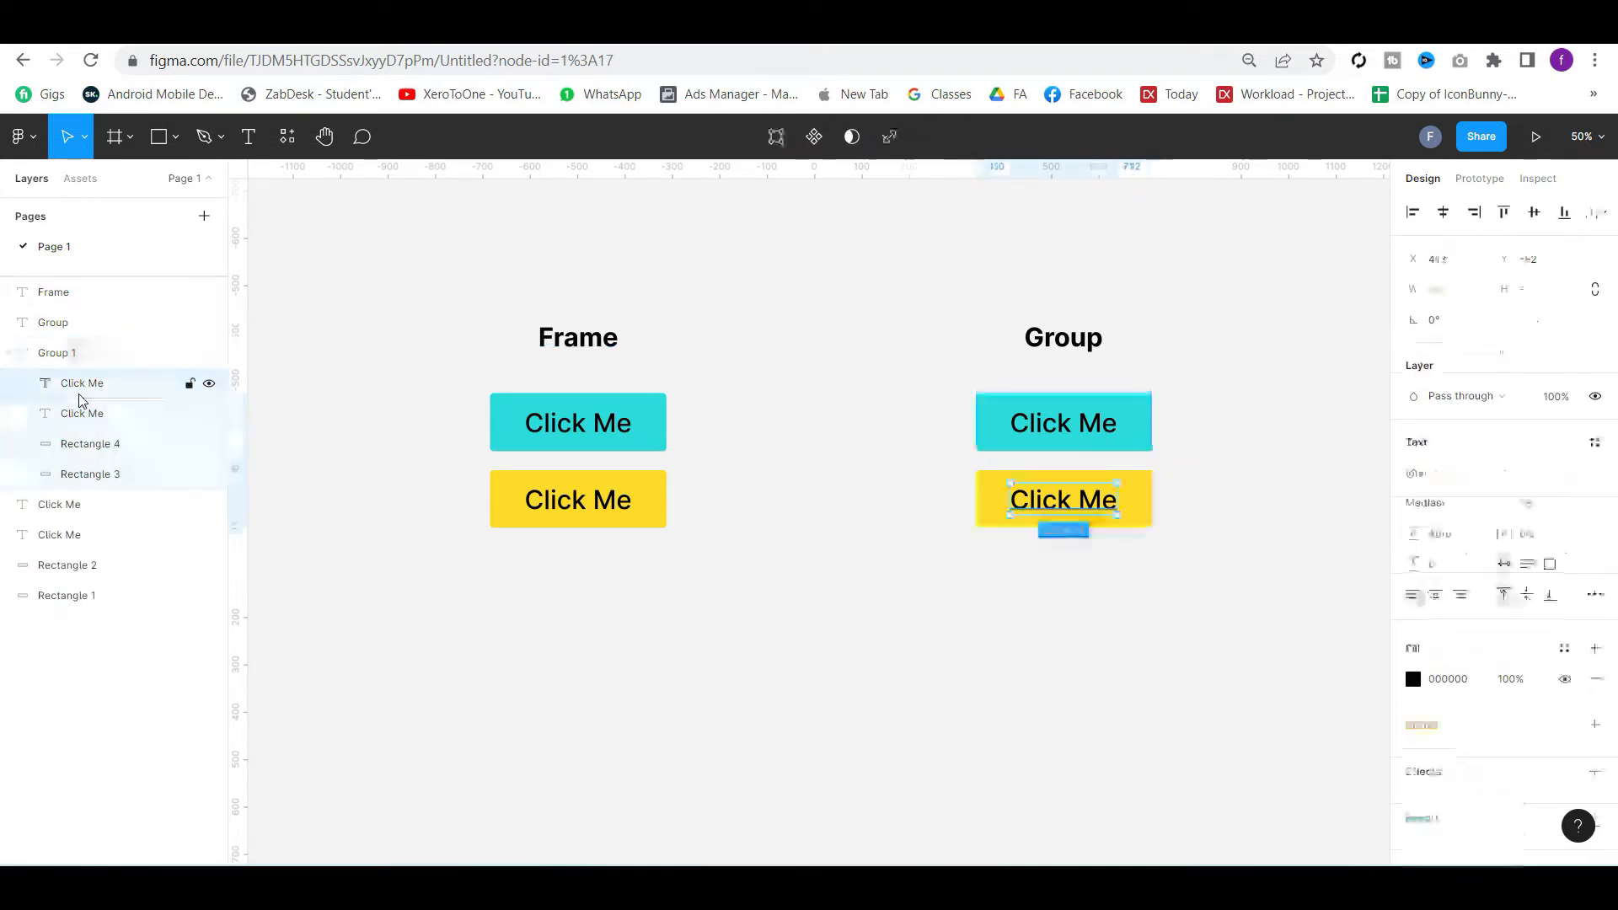
{"action": "left_click", "coordinate": [82, 415]}
{"action": "left_click", "coordinate": [84, 444]}
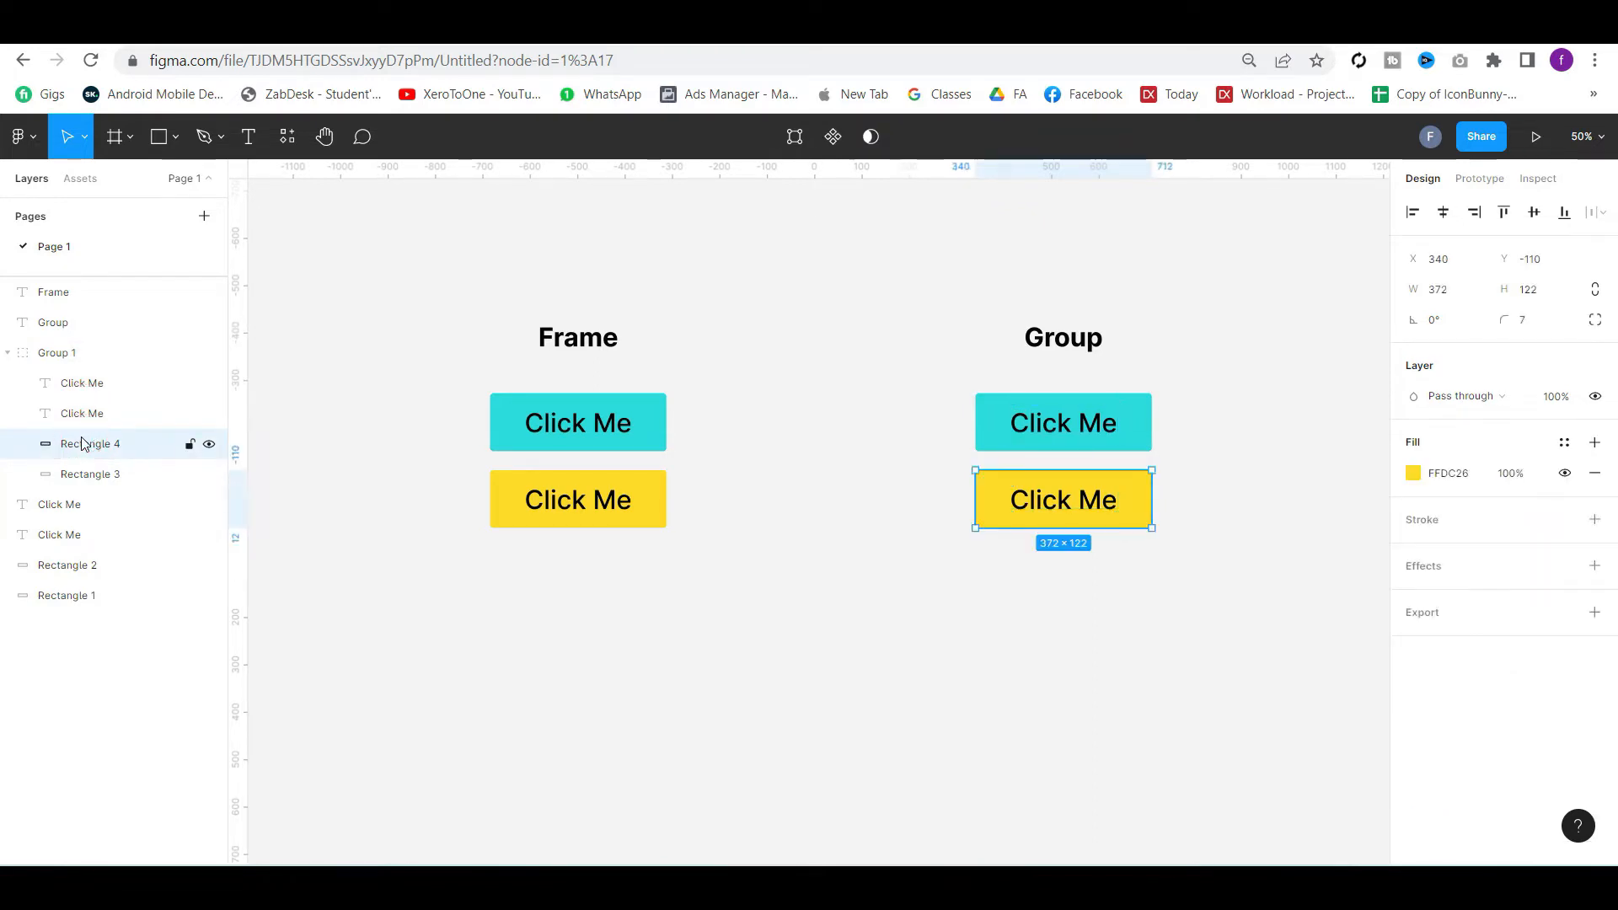
{"action": "left_click", "coordinate": [84, 463]}
{"action": "left_click", "coordinate": [57, 358]}
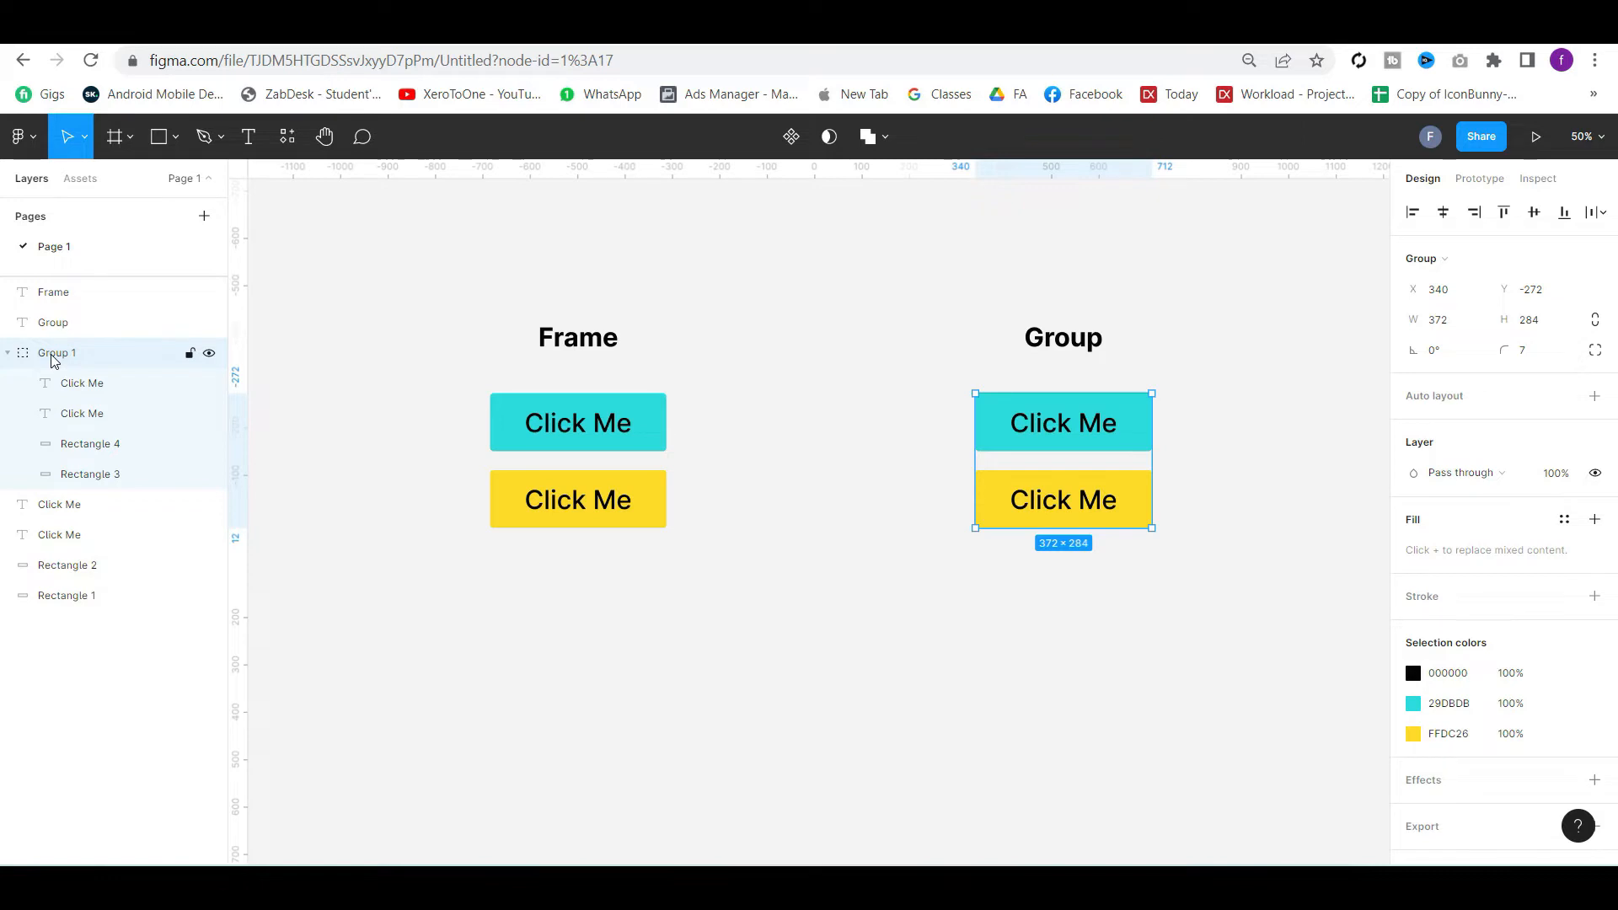
{"action": "left_click", "coordinate": [7, 353]}
{"action": "left_click", "coordinate": [67, 475]}
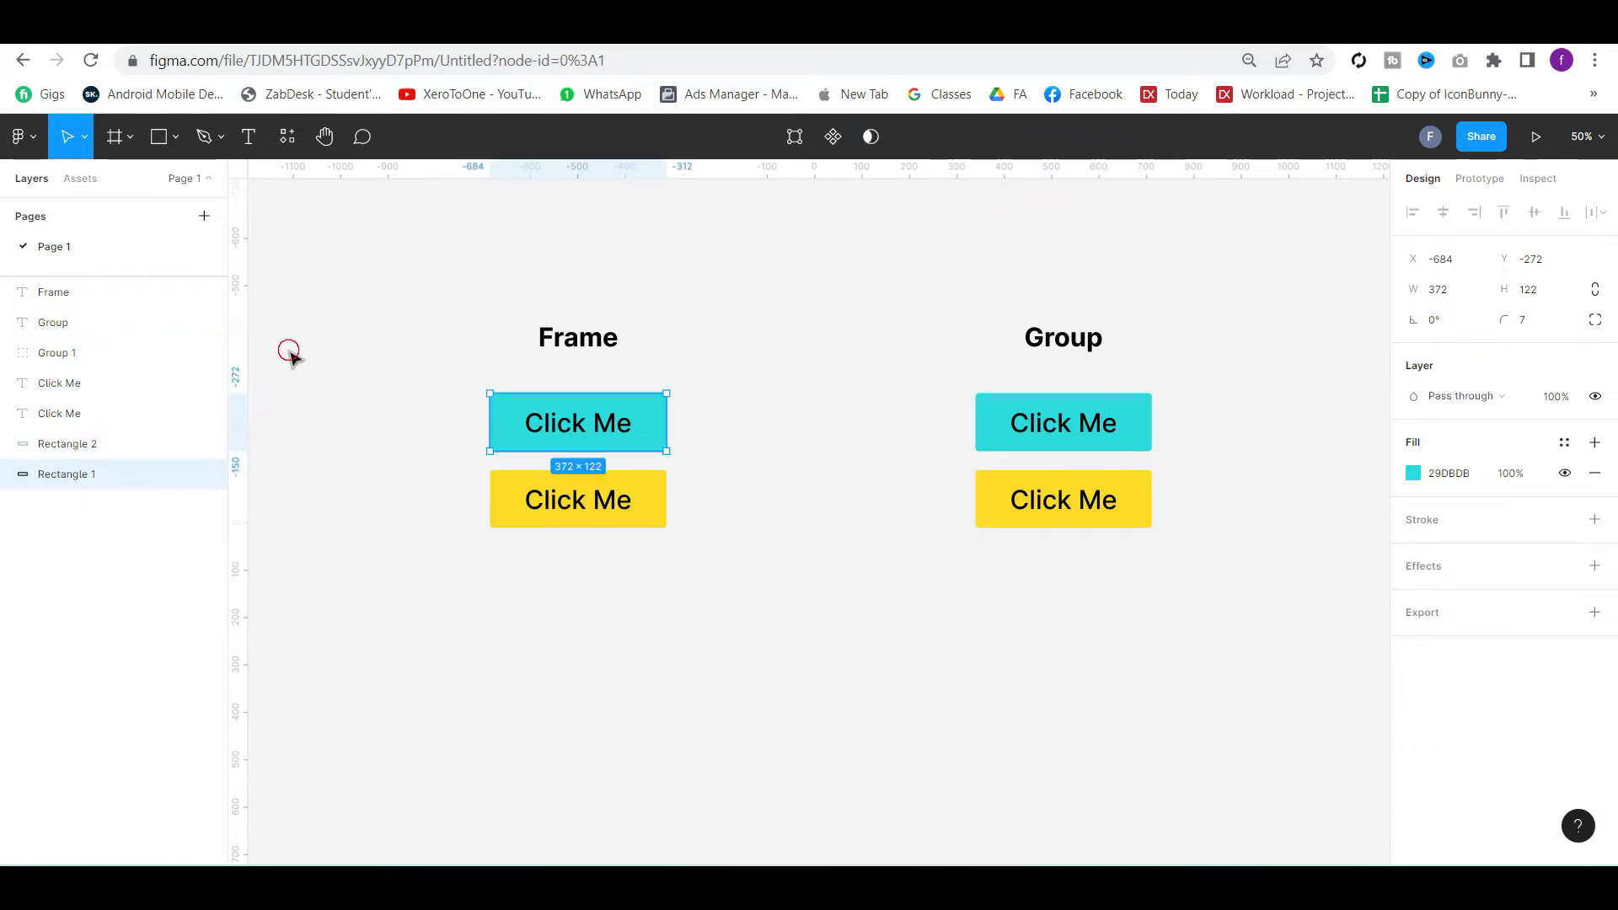
Draw a frame about 466 × 398 around the two buttons under the Frame heading
{"action": "left_click", "coordinate": [289, 353]}
{"action": "left_click", "coordinate": [118, 138]}
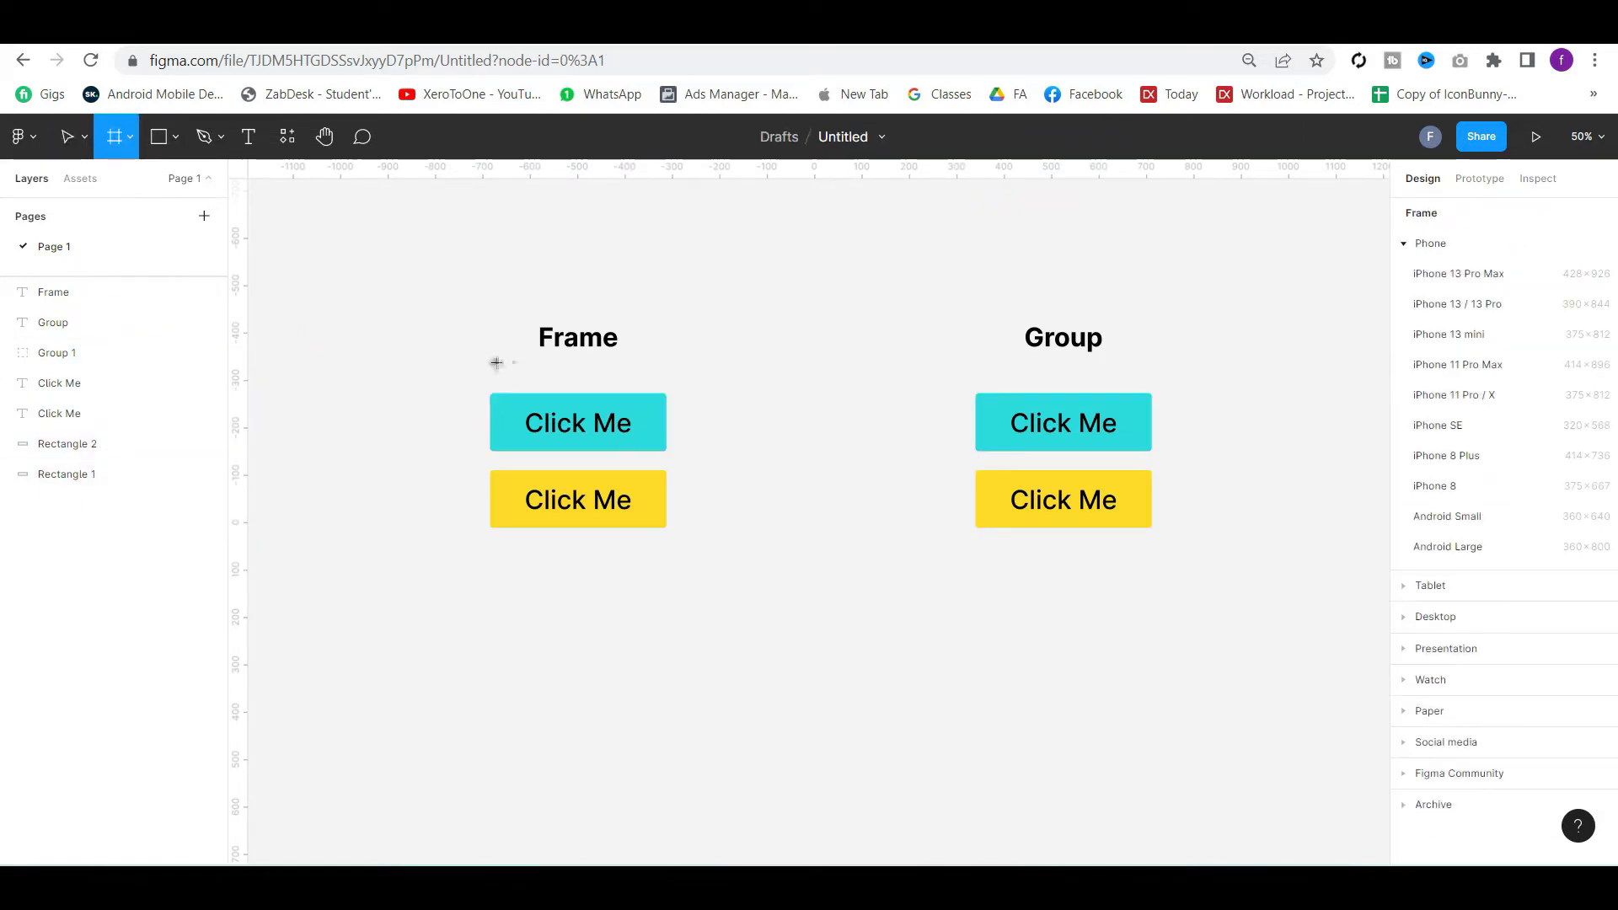
{"action": "left_click_drag", "start_coordinate": [471, 368], "coordinate": [693, 557]}
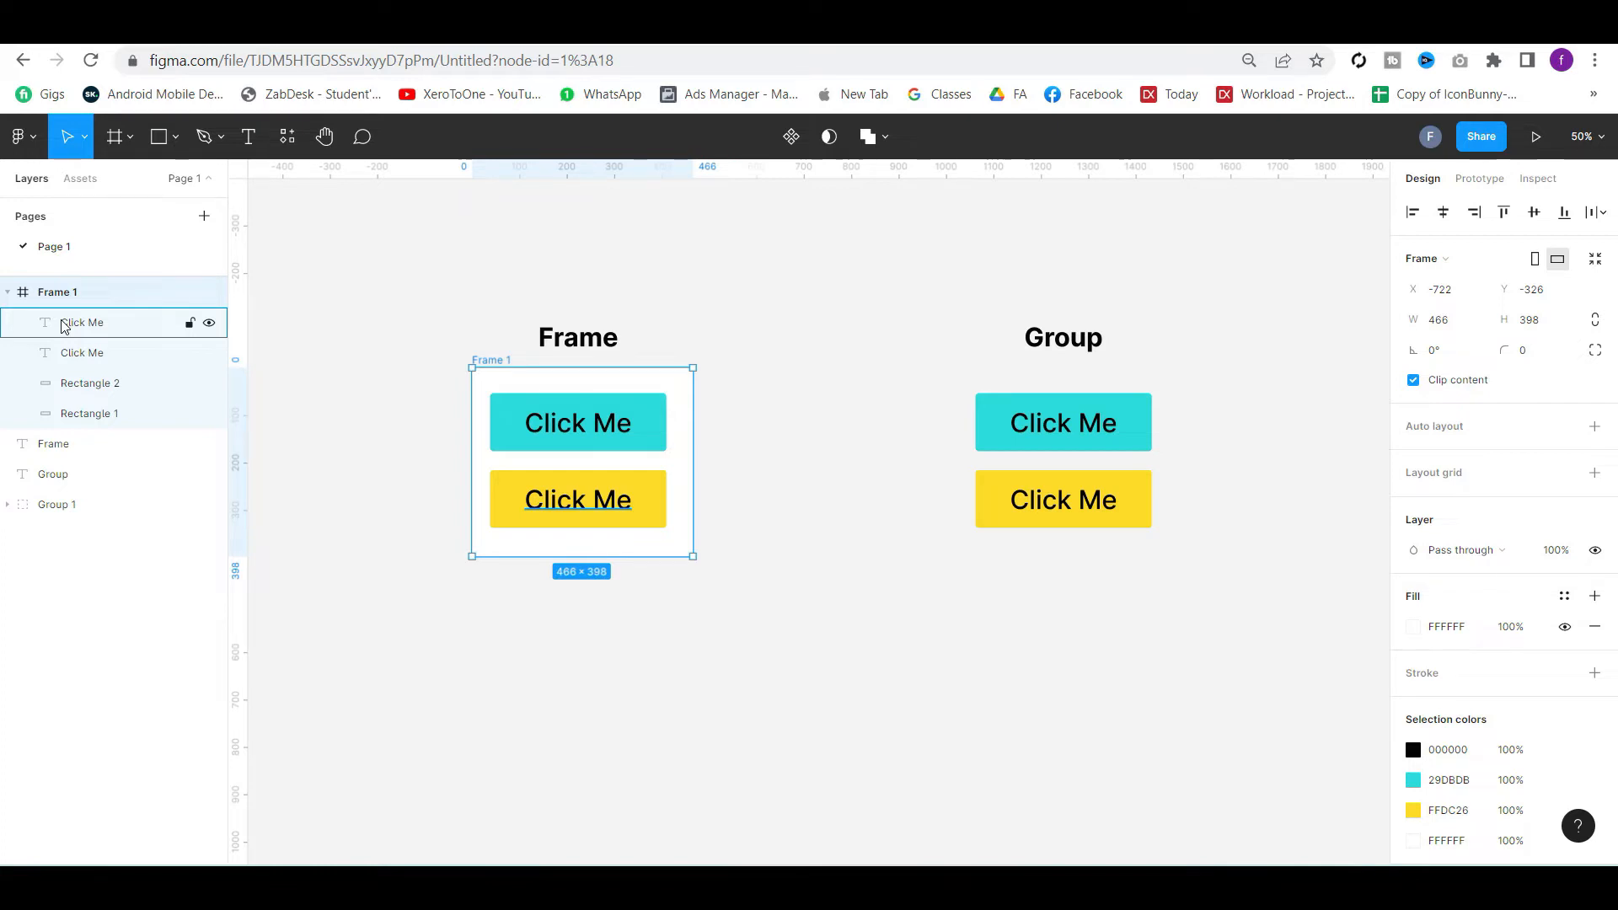
Collapse the Frame 1 layer and move the Frame and Group heading layers below Group 1 in the layer order
{"action": "left_click", "coordinate": [9, 294]}
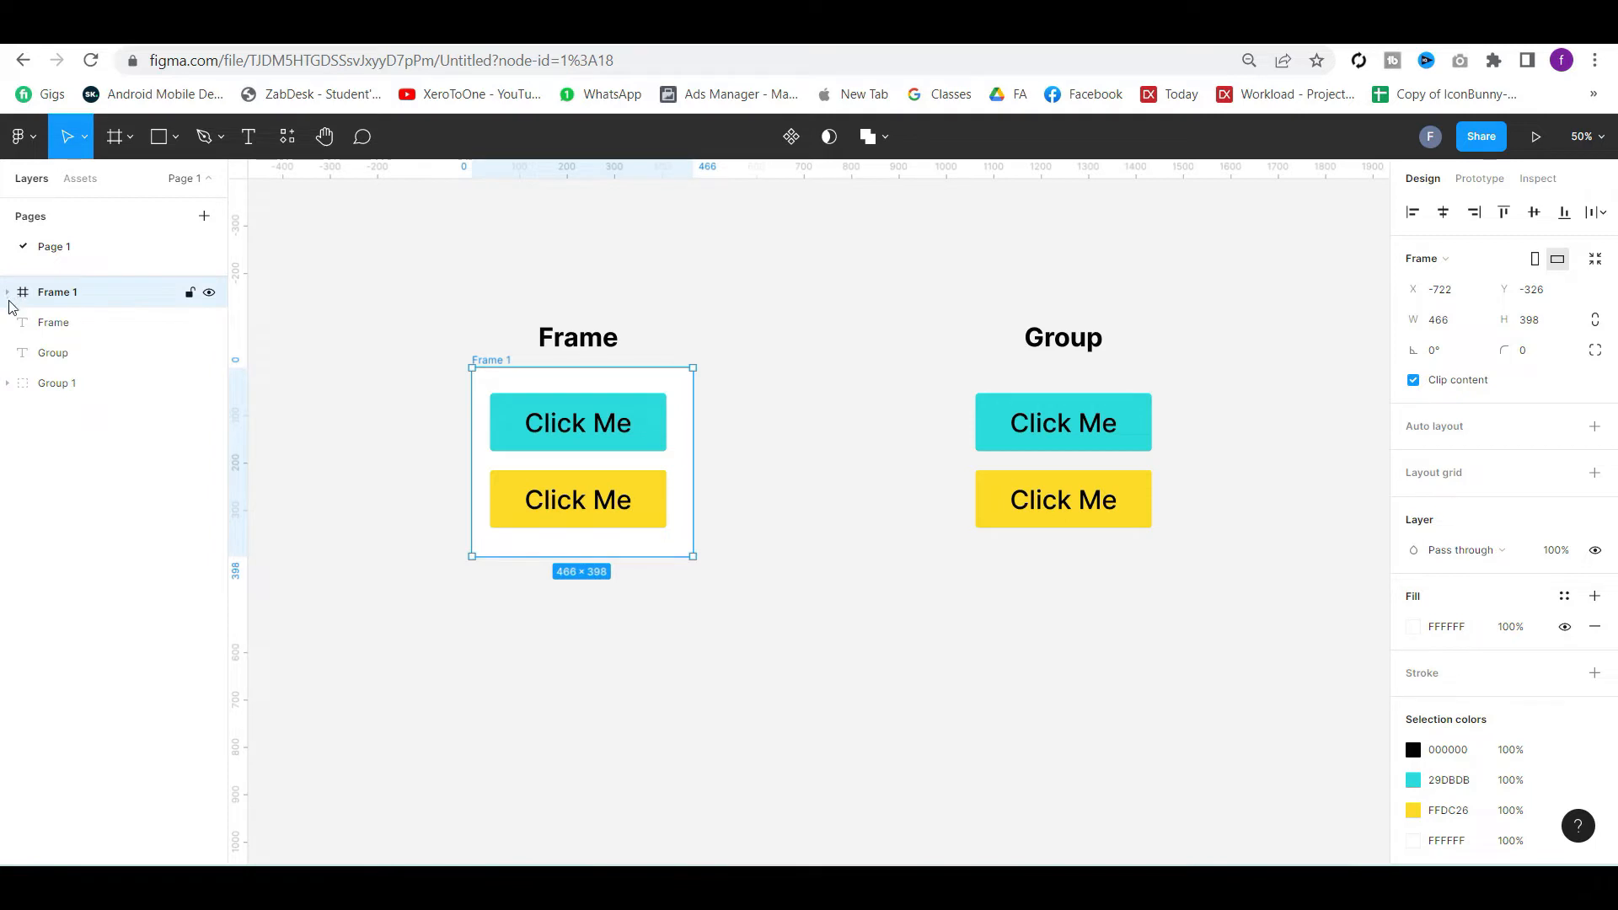
{"action": "left_click", "coordinate": [8, 384]}
{"action": "left_click", "coordinate": [8, 383]}
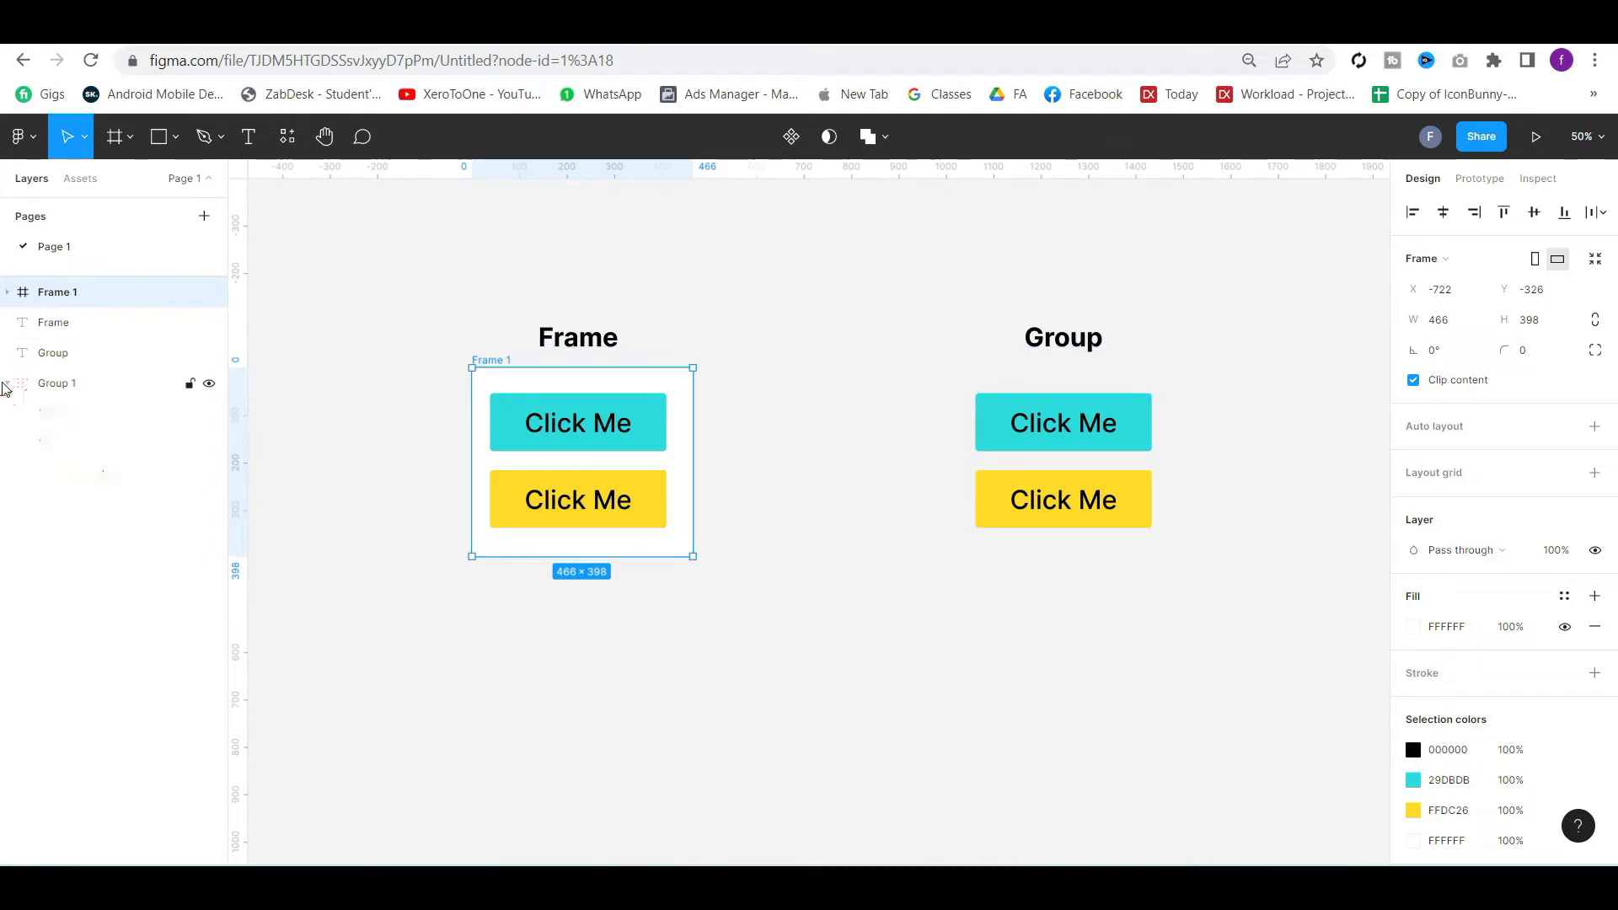
{"action": "left_click", "coordinate": [52, 361]}
{"action": "left_click", "coordinate": [71, 326], "text": "ctrl"}
{"action": "left_click_drag", "start_coordinate": [82, 363], "coordinate": [79, 407]}
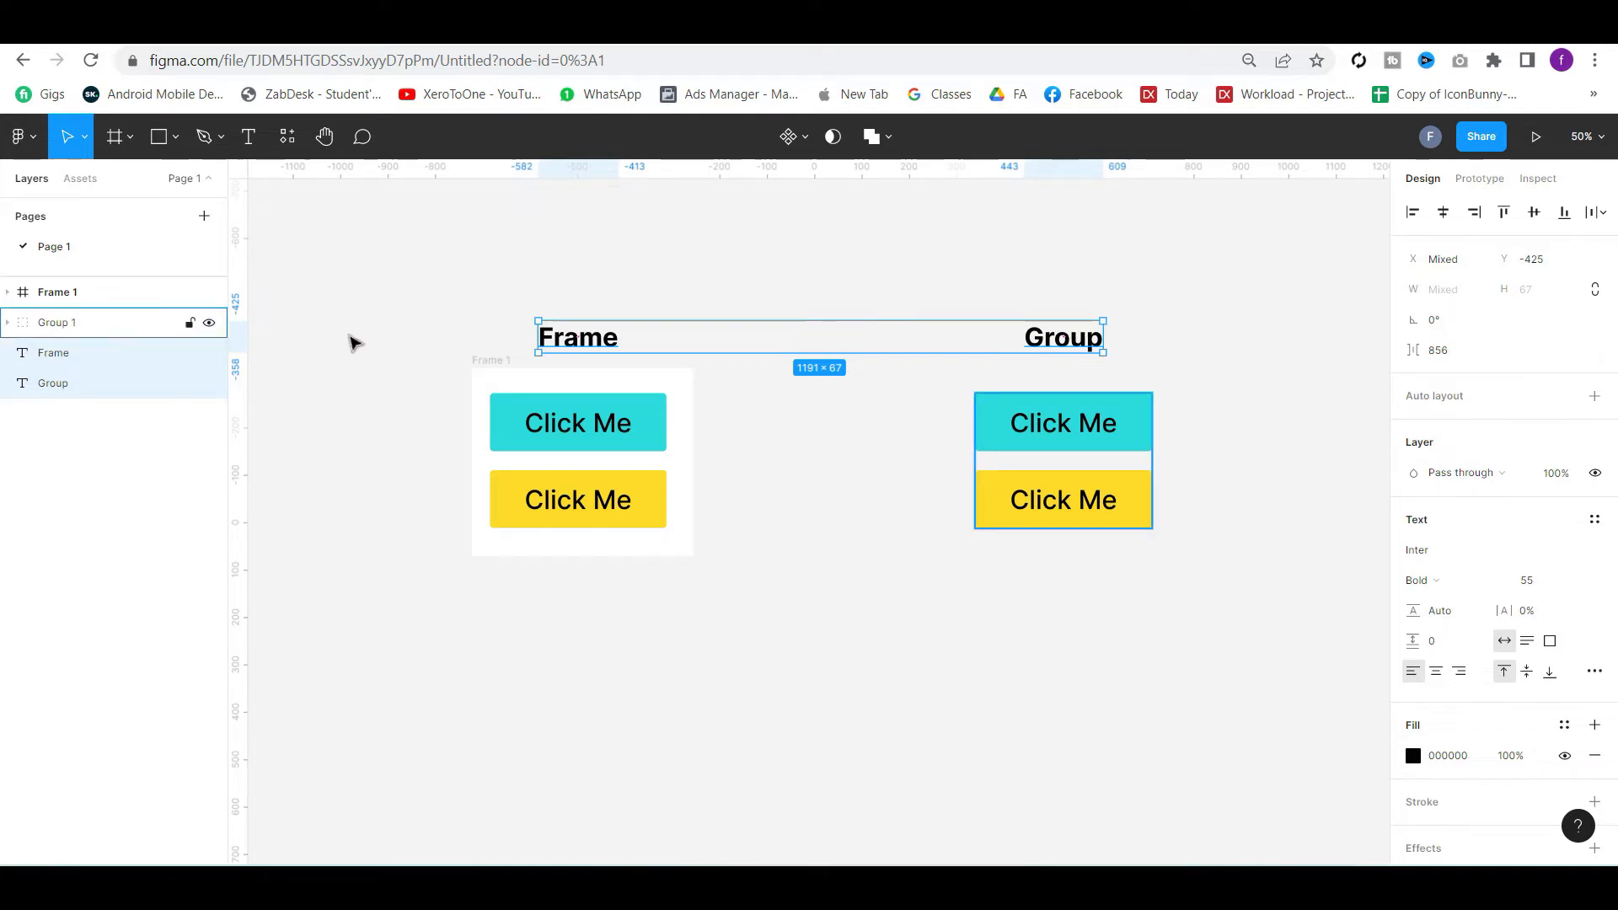
{"action": "left_click", "coordinate": [433, 330]}
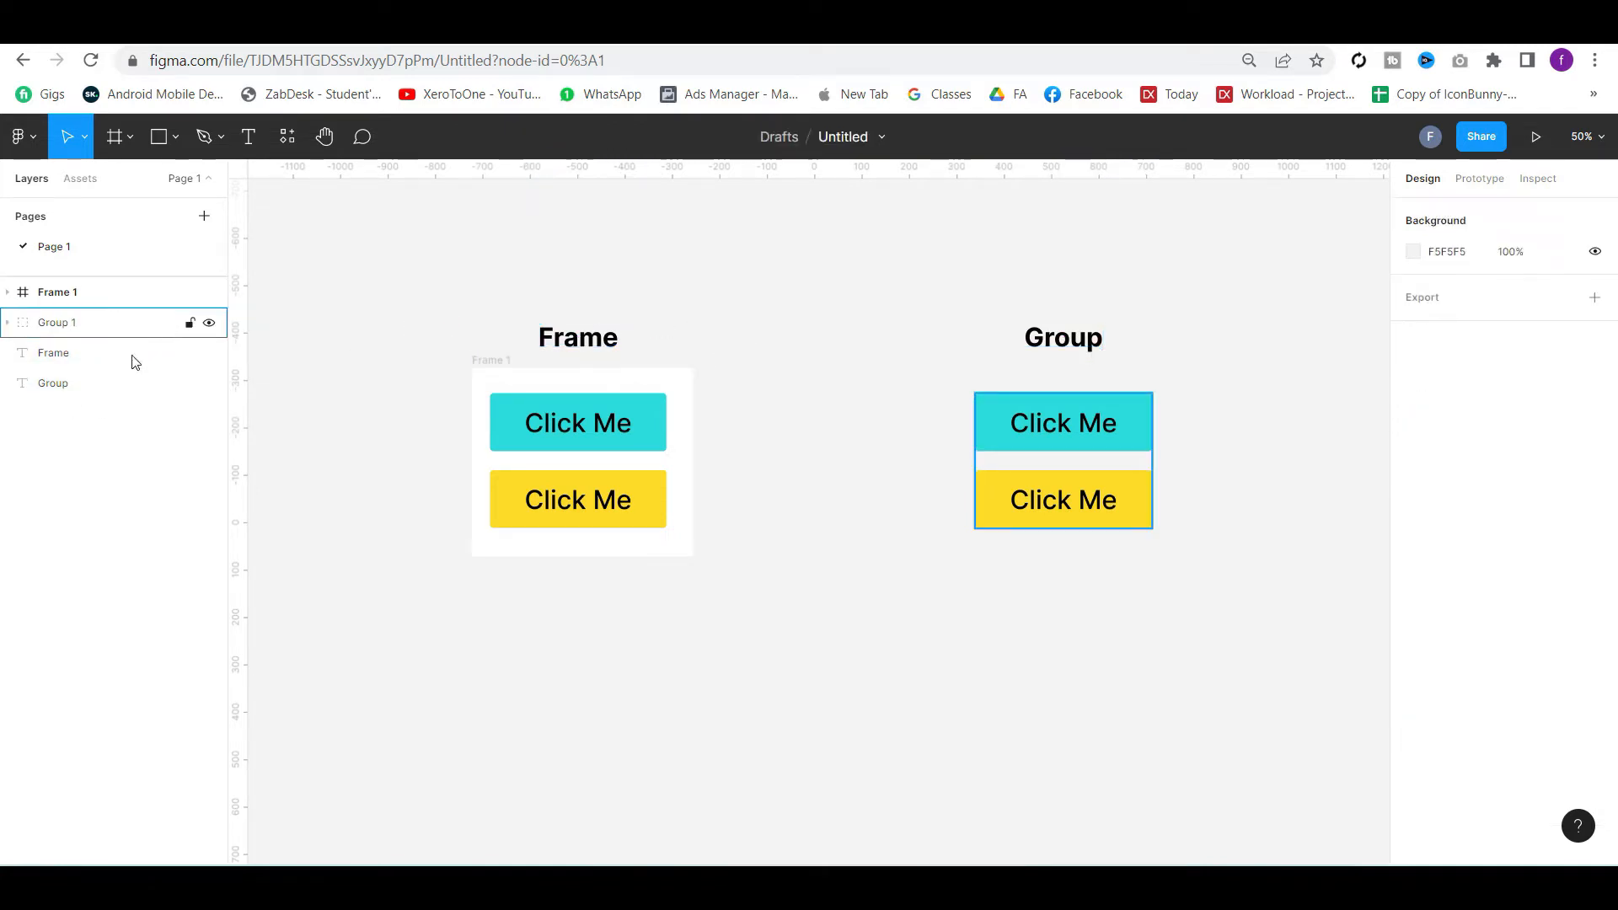
Lock the Frame and Group heading text layers
{"action": "left_click", "coordinate": [190, 352]}
{"action": "left_click", "coordinate": [189, 383]}
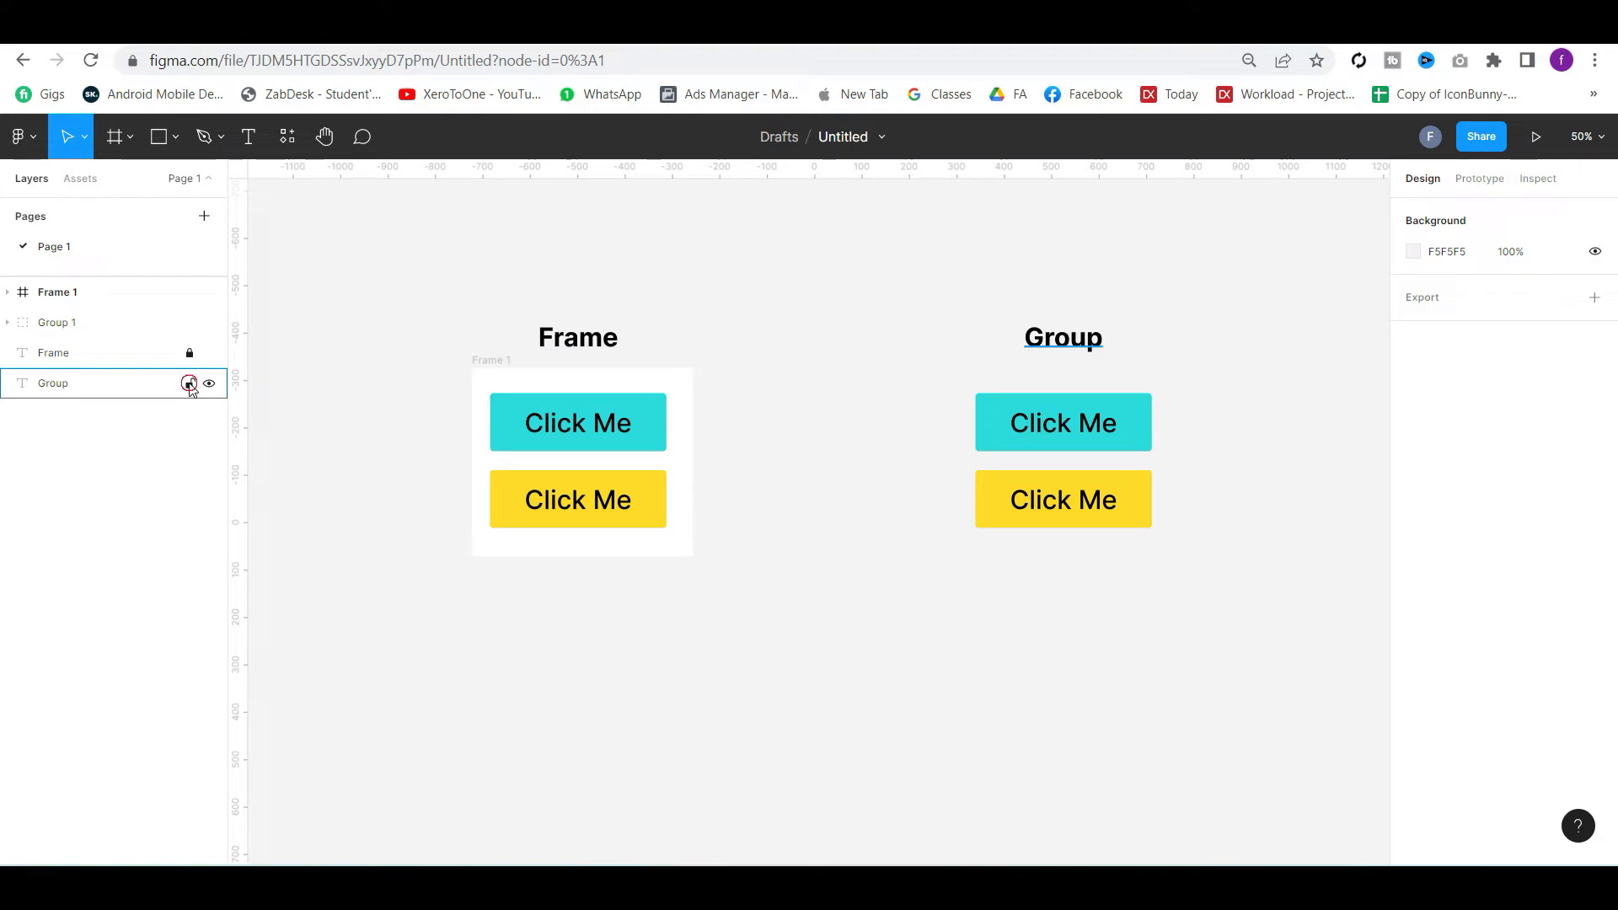
{"action": "left_click", "coordinate": [128, 322]}
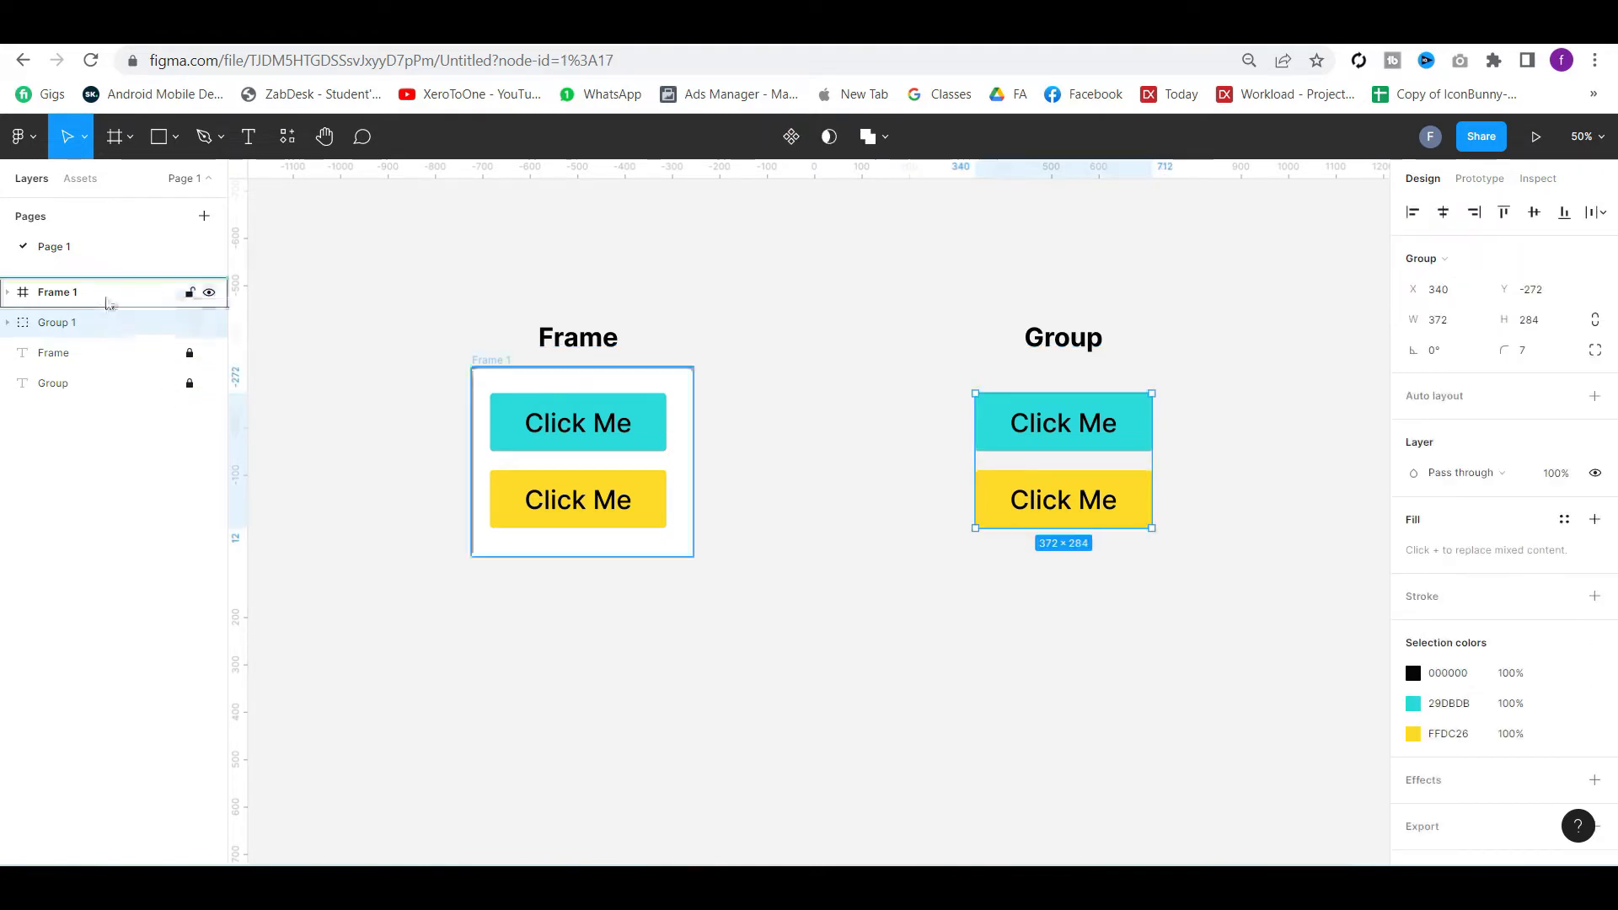
{"action": "left_click", "coordinate": [105, 295]}
{"action": "left_click", "coordinate": [753, 300]}
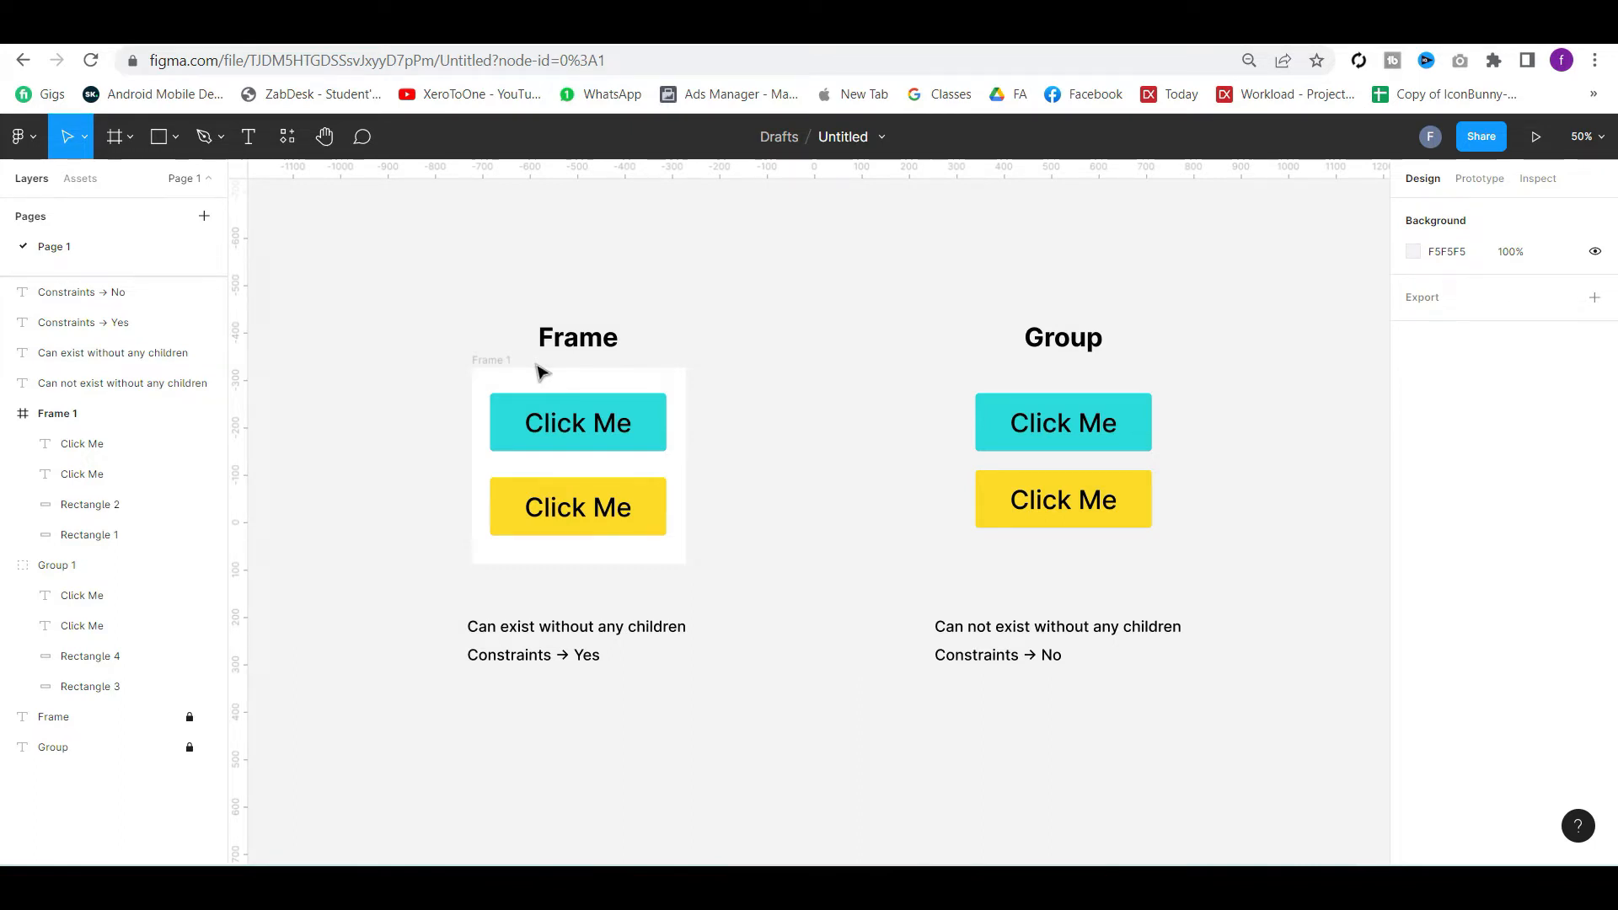
Set the vertical constraint of the yellow button rectangle inside Frame 1 to Bottom
{"action": "left_click", "coordinate": [502, 362]}
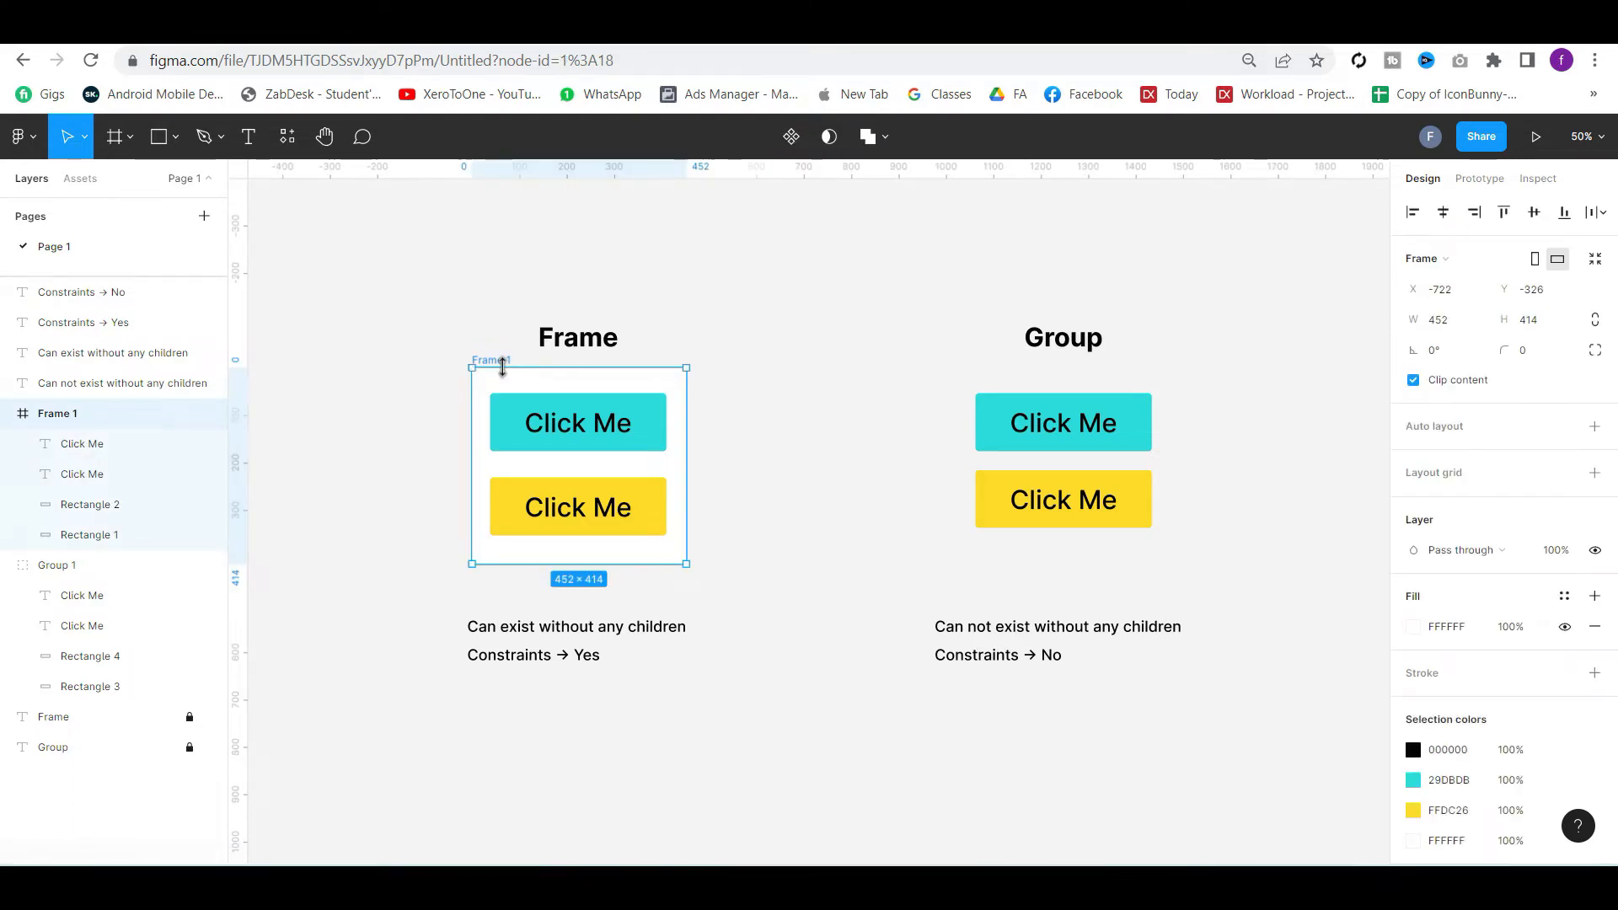
{"action": "left_click", "coordinate": [658, 447]}
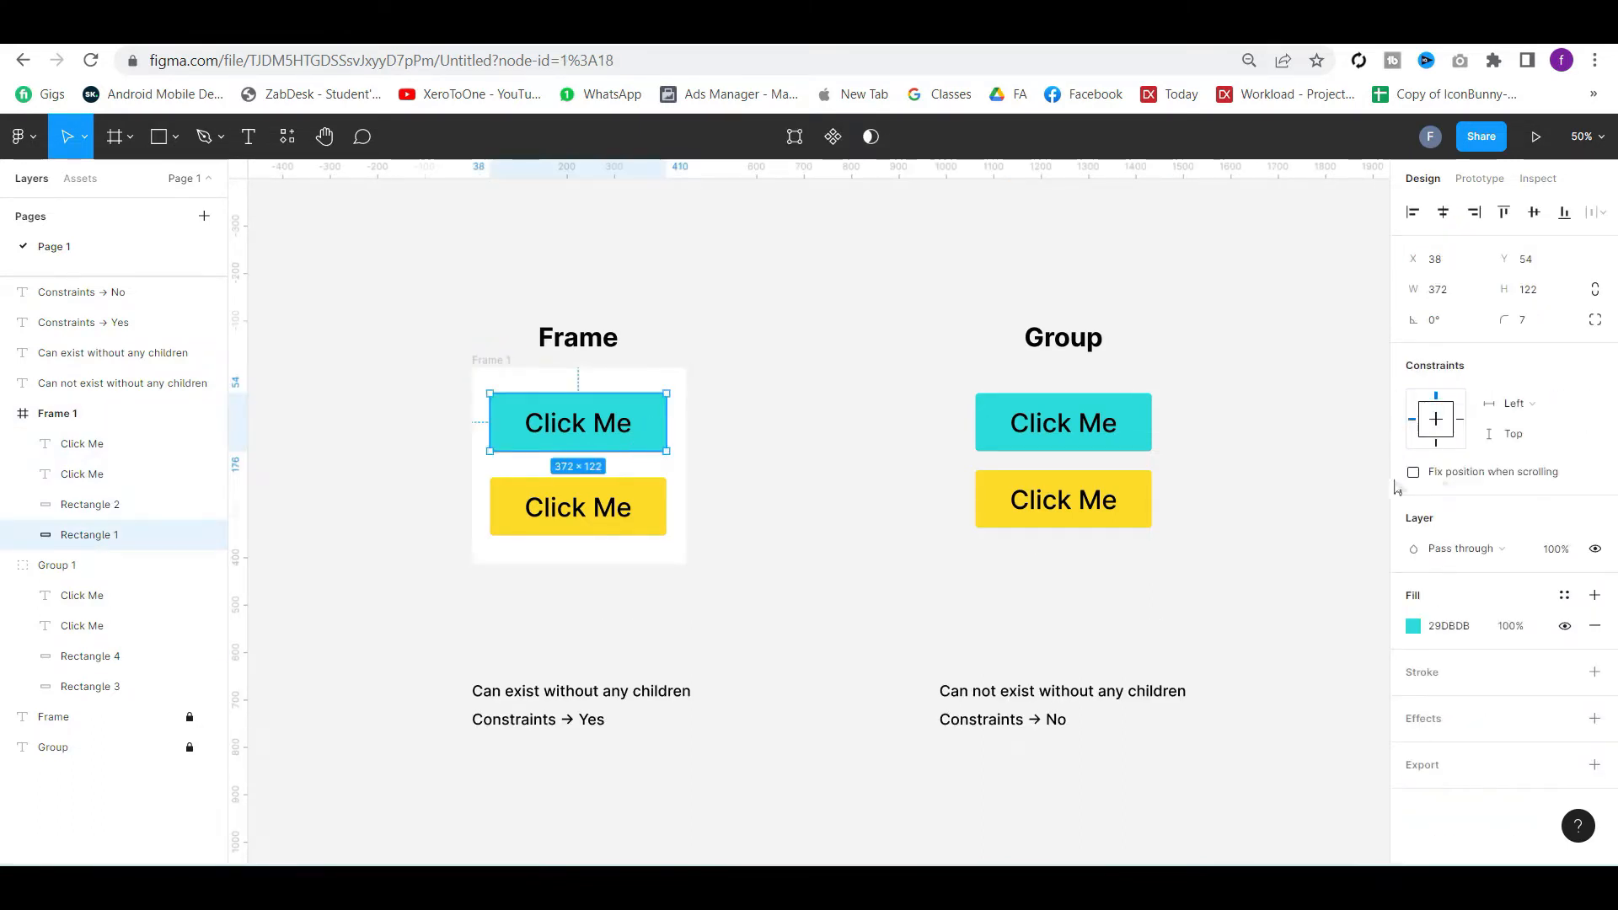
{"action": "left_click", "coordinate": [662, 504]}
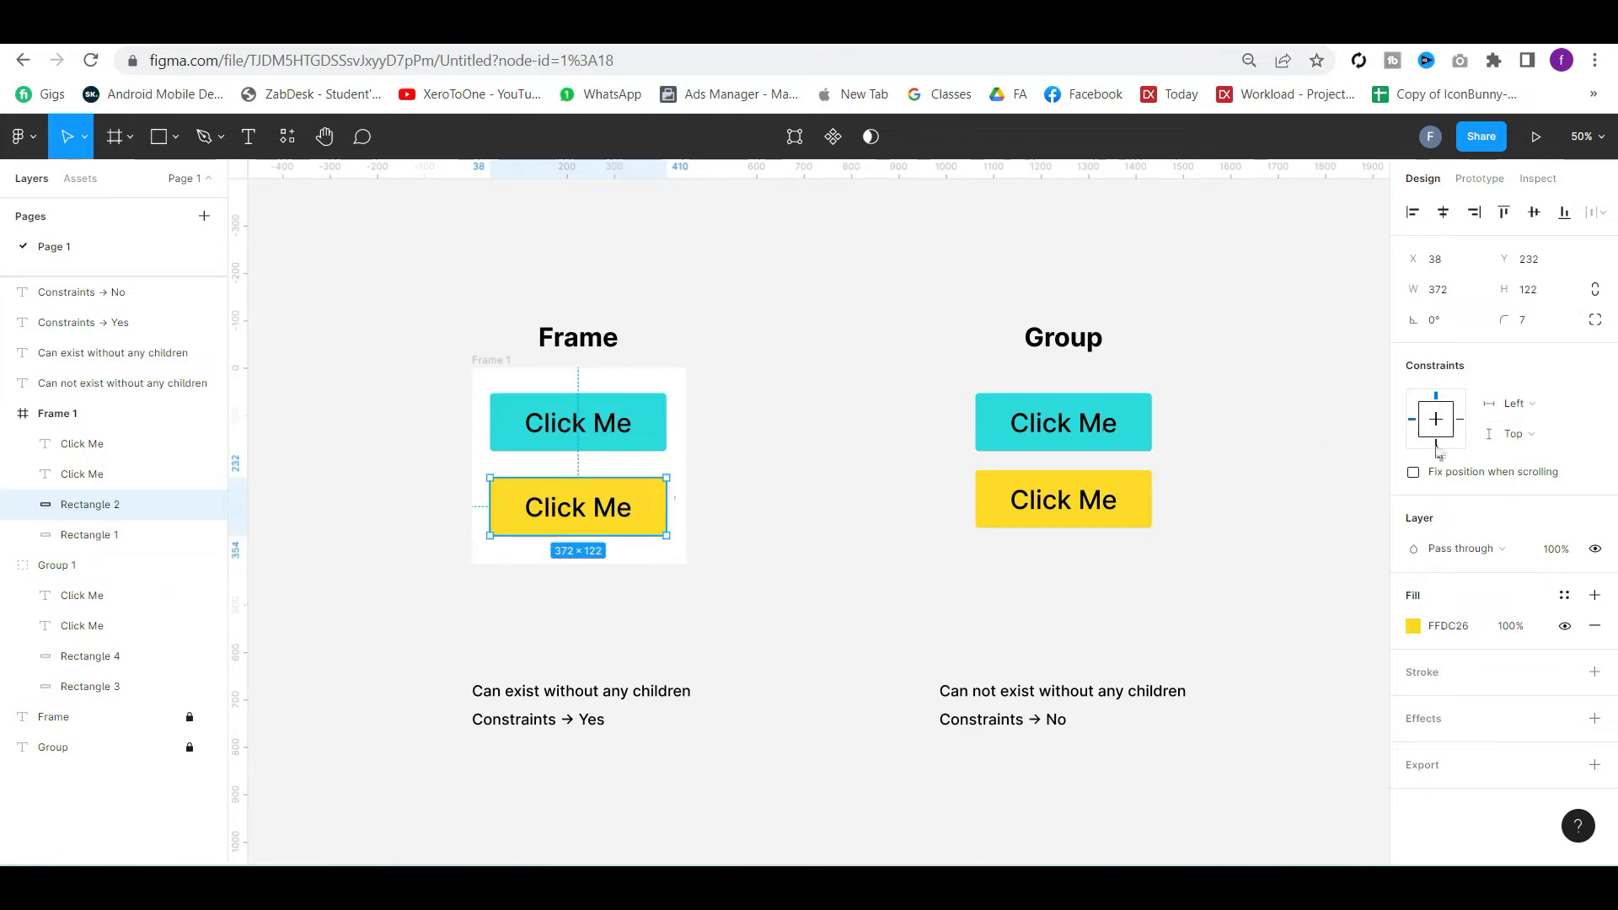
{"action": "left_click", "coordinate": [1511, 434]}
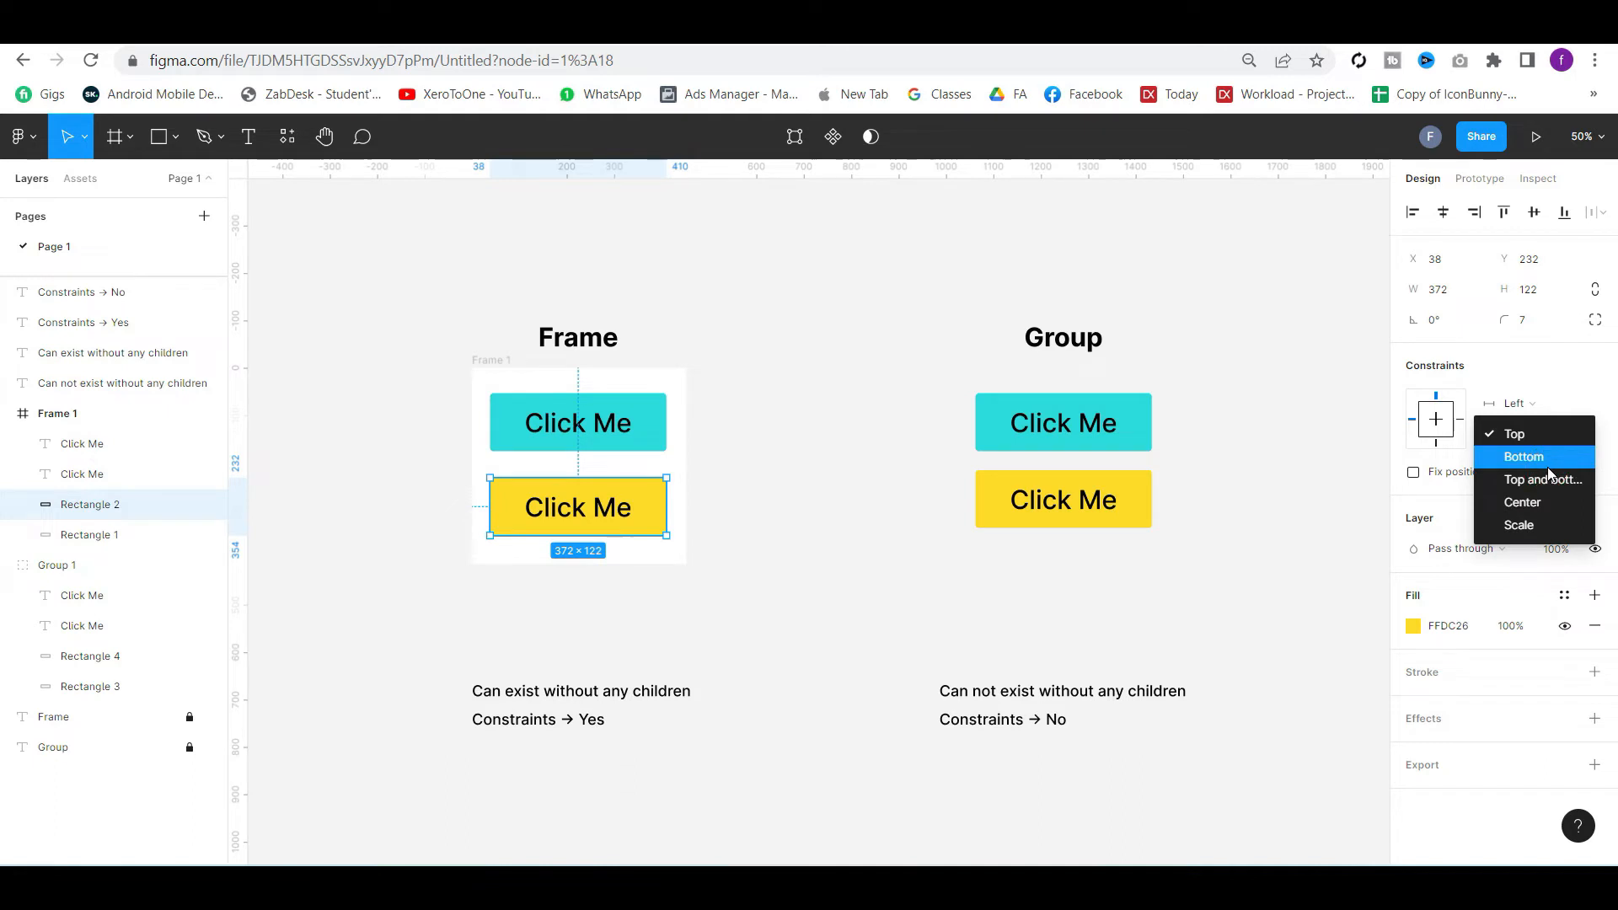
{"action": "left_click", "coordinate": [1525, 456]}
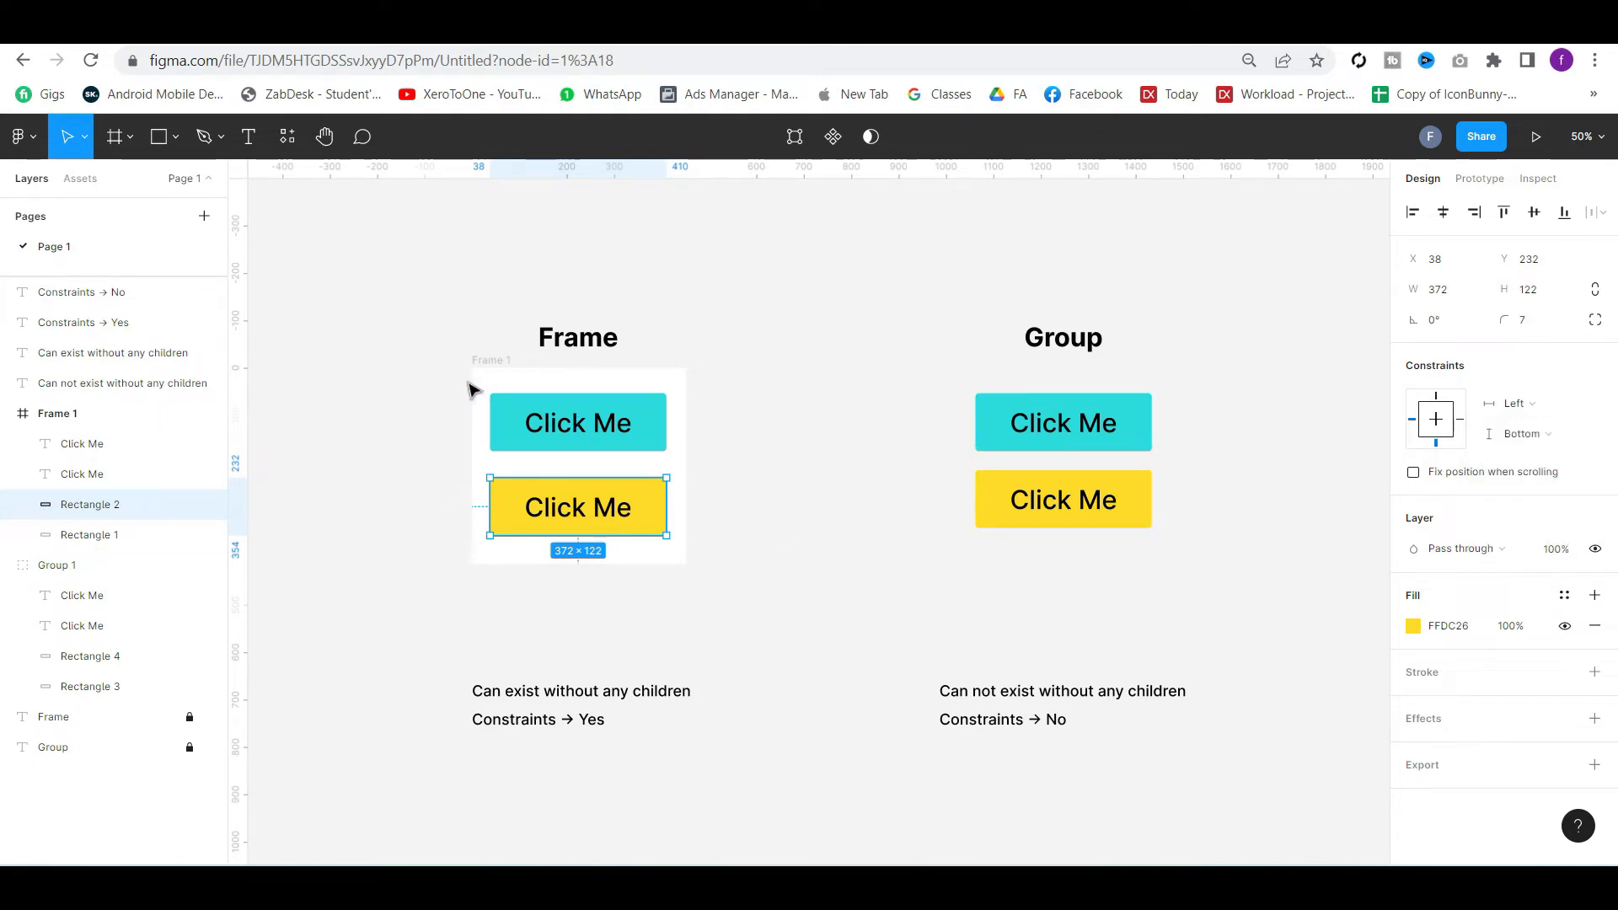
Enlarge Frame 1 to about 462 × 482 to test the yellow button's bottom constraint
{"action": "left_click", "coordinate": [483, 375]}
{"action": "mouse_move", "coordinate": [688, 565]}
{"action": "left_mouse_down"}
{"action": "mouse_move", "coordinate": [711, 661]}
{"action": "mouse_move", "coordinate": [643, 643]}
{"action": "mouse_move", "coordinate": [852, 639]}
{"action": "mouse_move", "coordinate": [867, 589]}
{"action": "mouse_move", "coordinate": [867, 697]}
{"action": "mouse_move", "coordinate": [882, 681]}
{"action": "mouse_move", "coordinate": [862, 585]}
{"action": "mouse_move", "coordinate": [690, 597]}
{"action": "left_mouse_up"}
{"action": "left_click", "coordinate": [845, 451]}
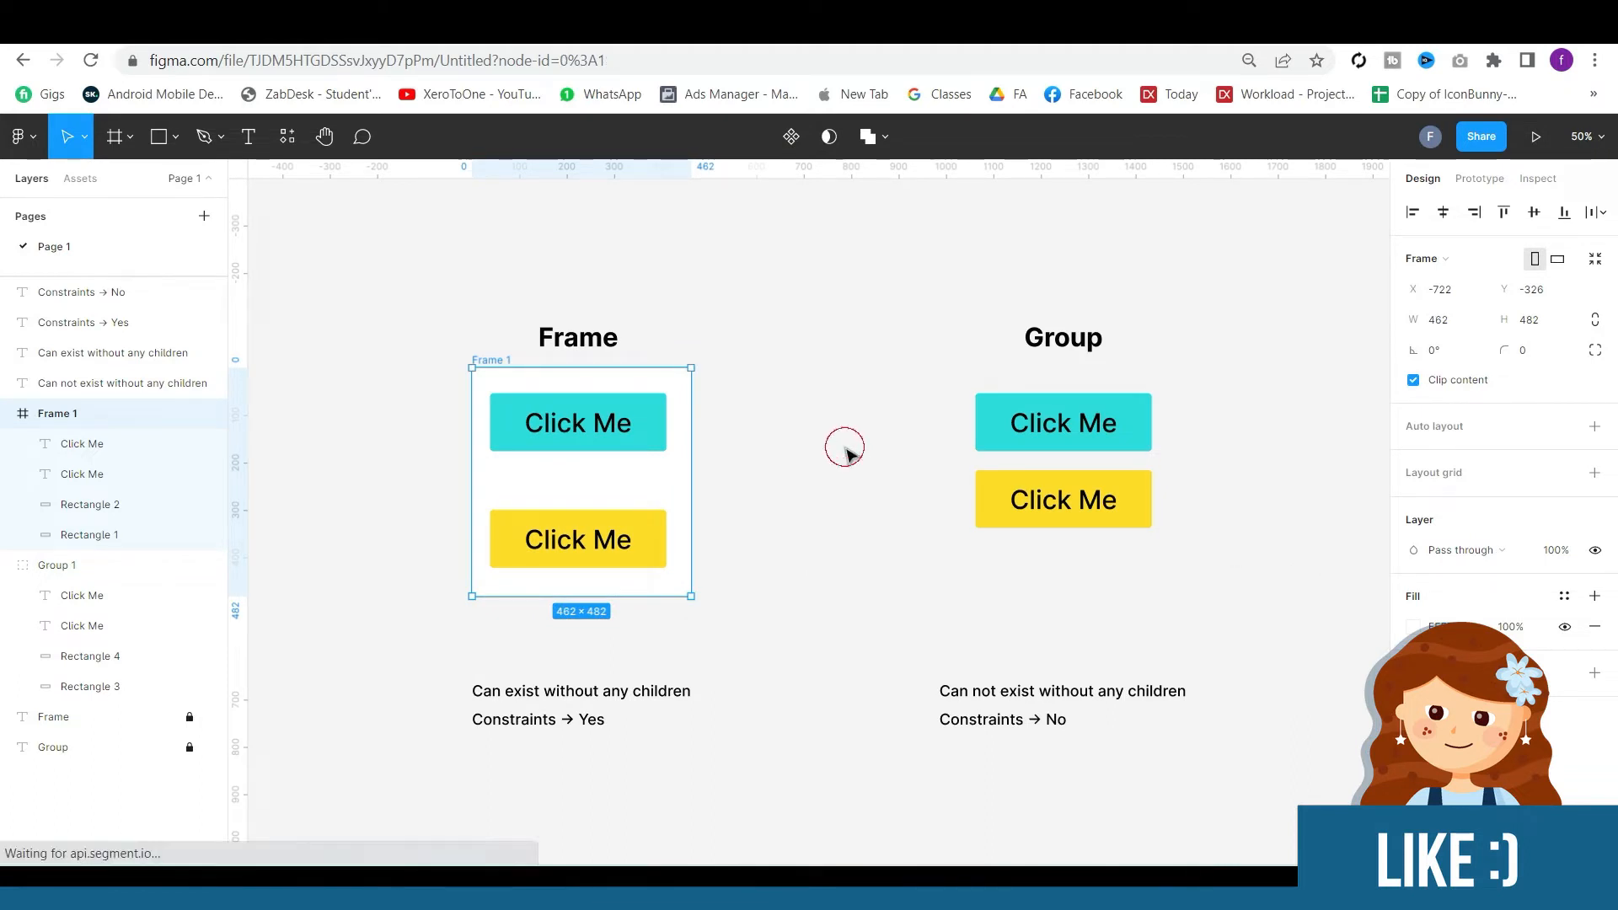
Set the horizontal constraint of the yellow and cyan button rectangles inside Frame 1 to Center
{"action": "left_click", "coordinate": [648, 522]}
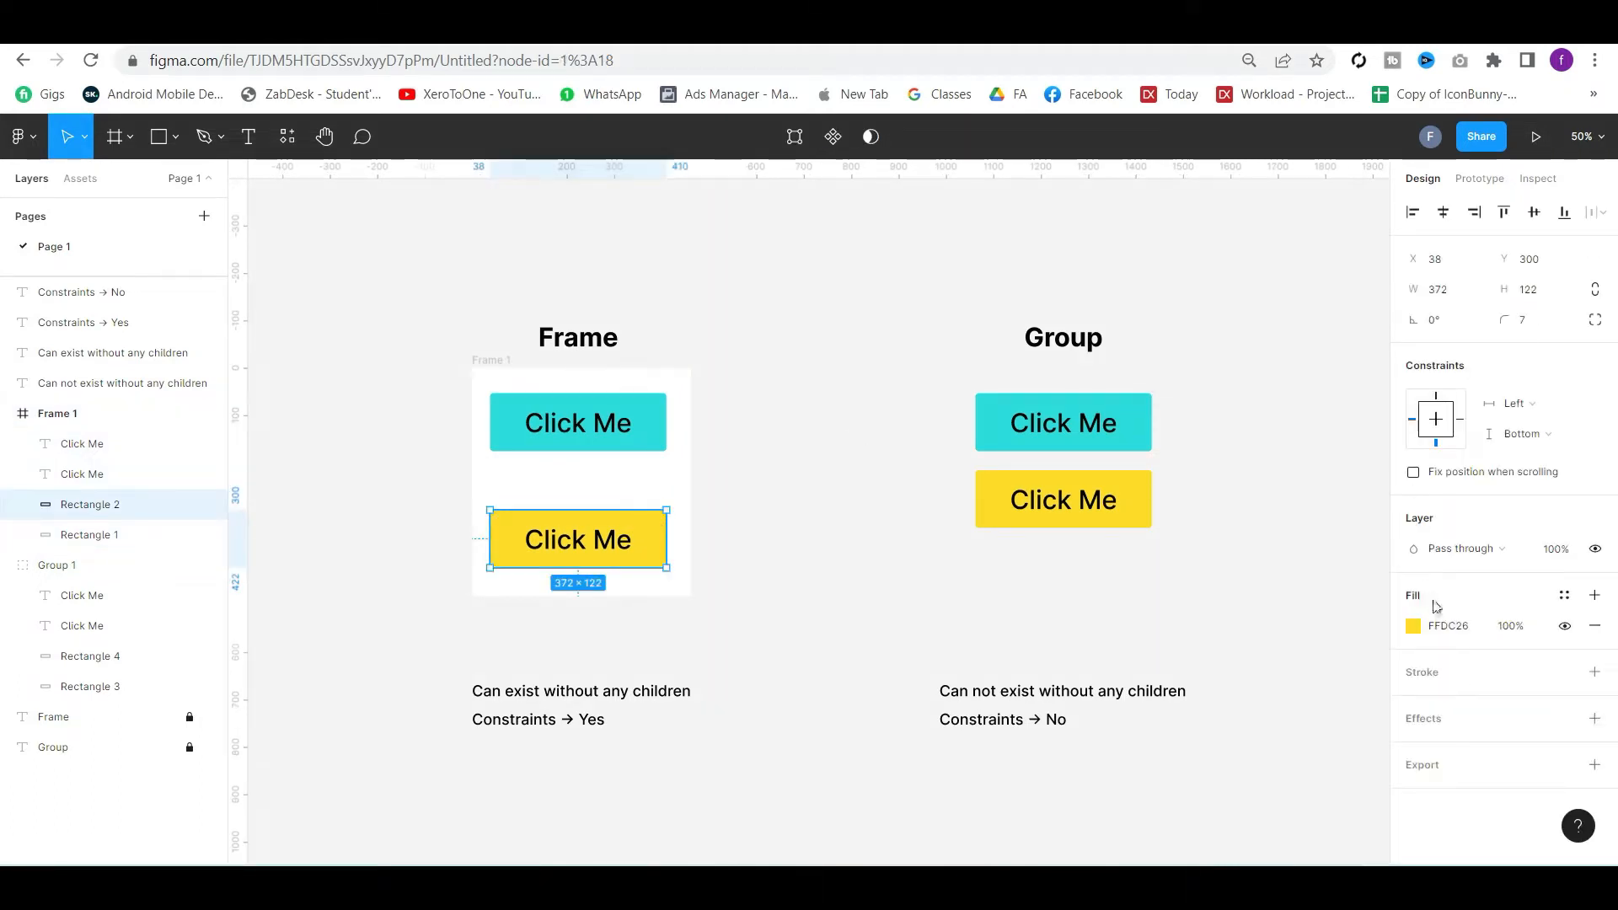
{"action": "left_click", "coordinate": [1527, 409]}
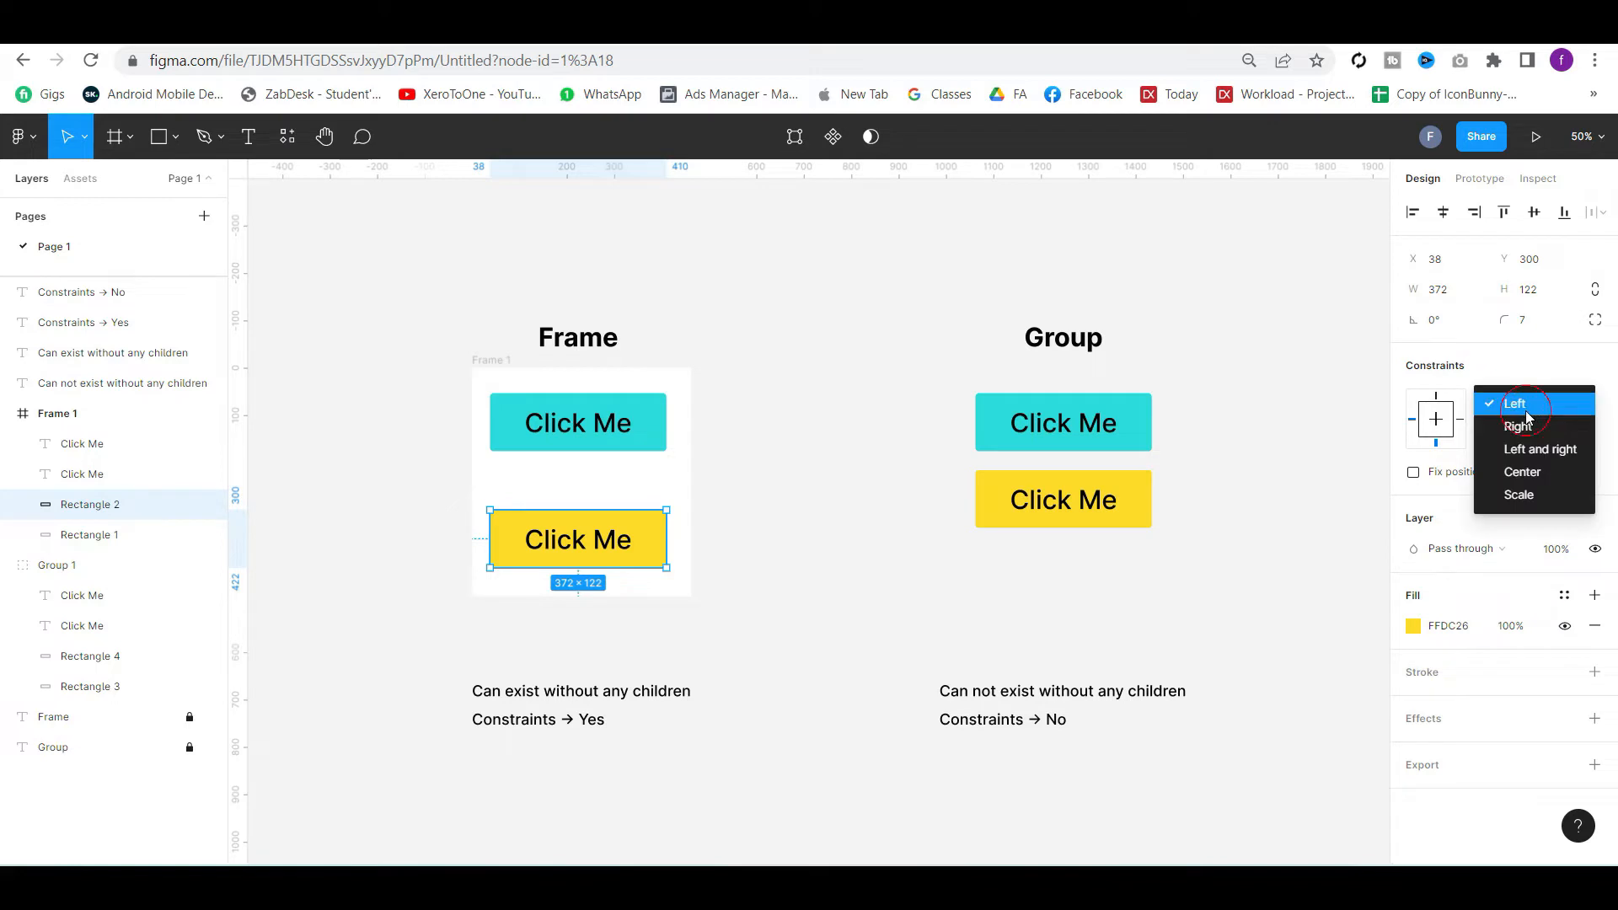
{"action": "left_click", "coordinate": [1529, 472]}
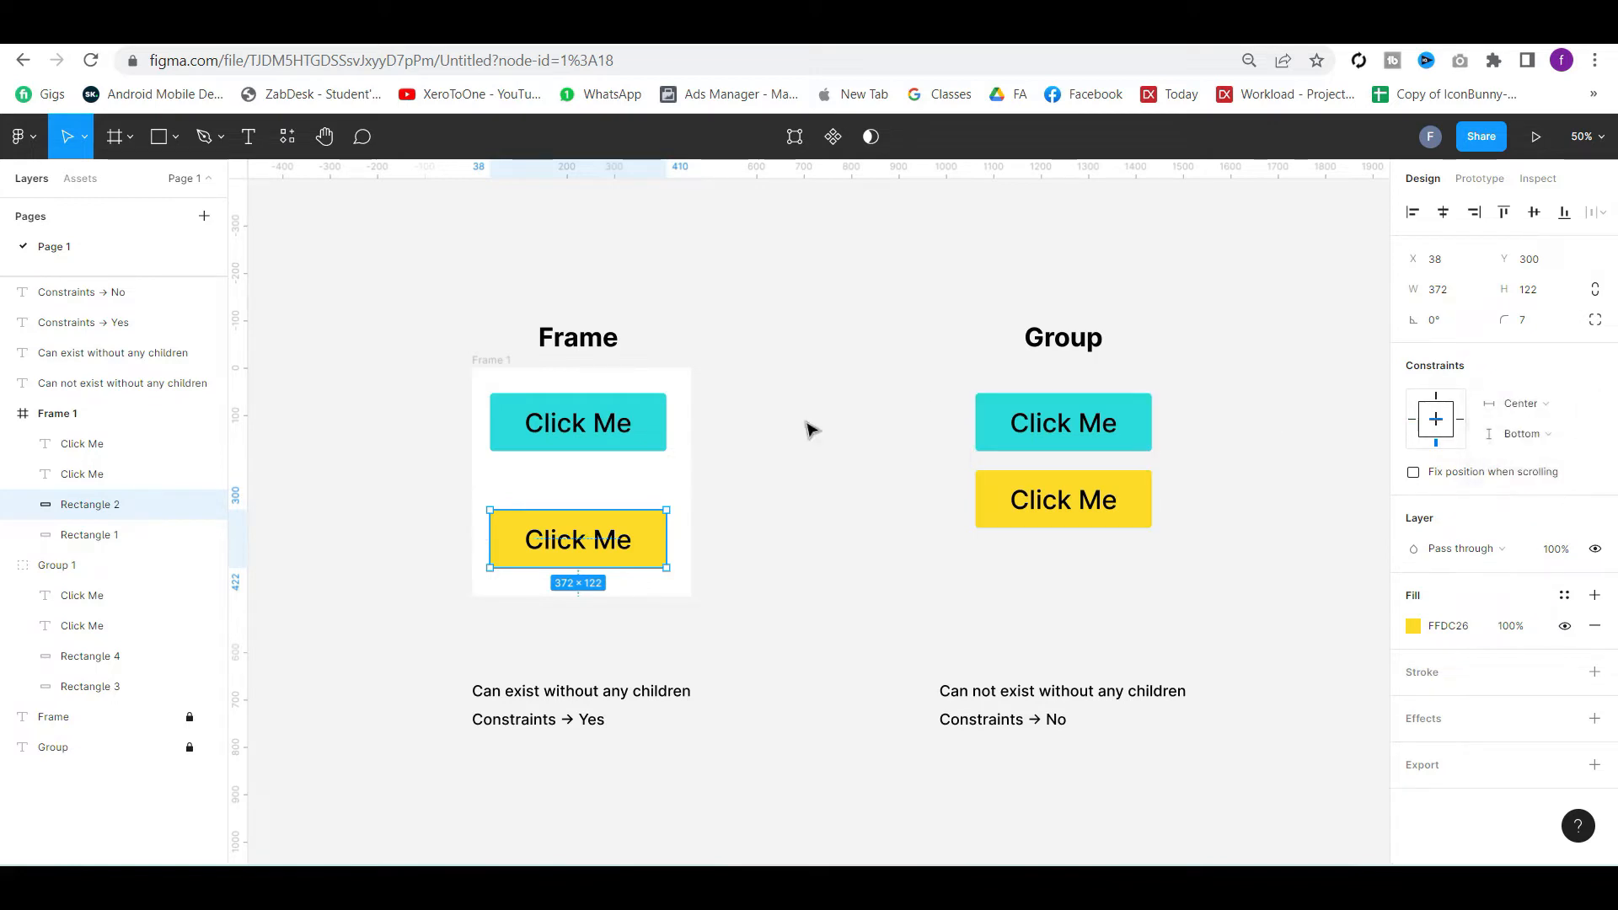
{"action": "left_click", "coordinate": [628, 454]}
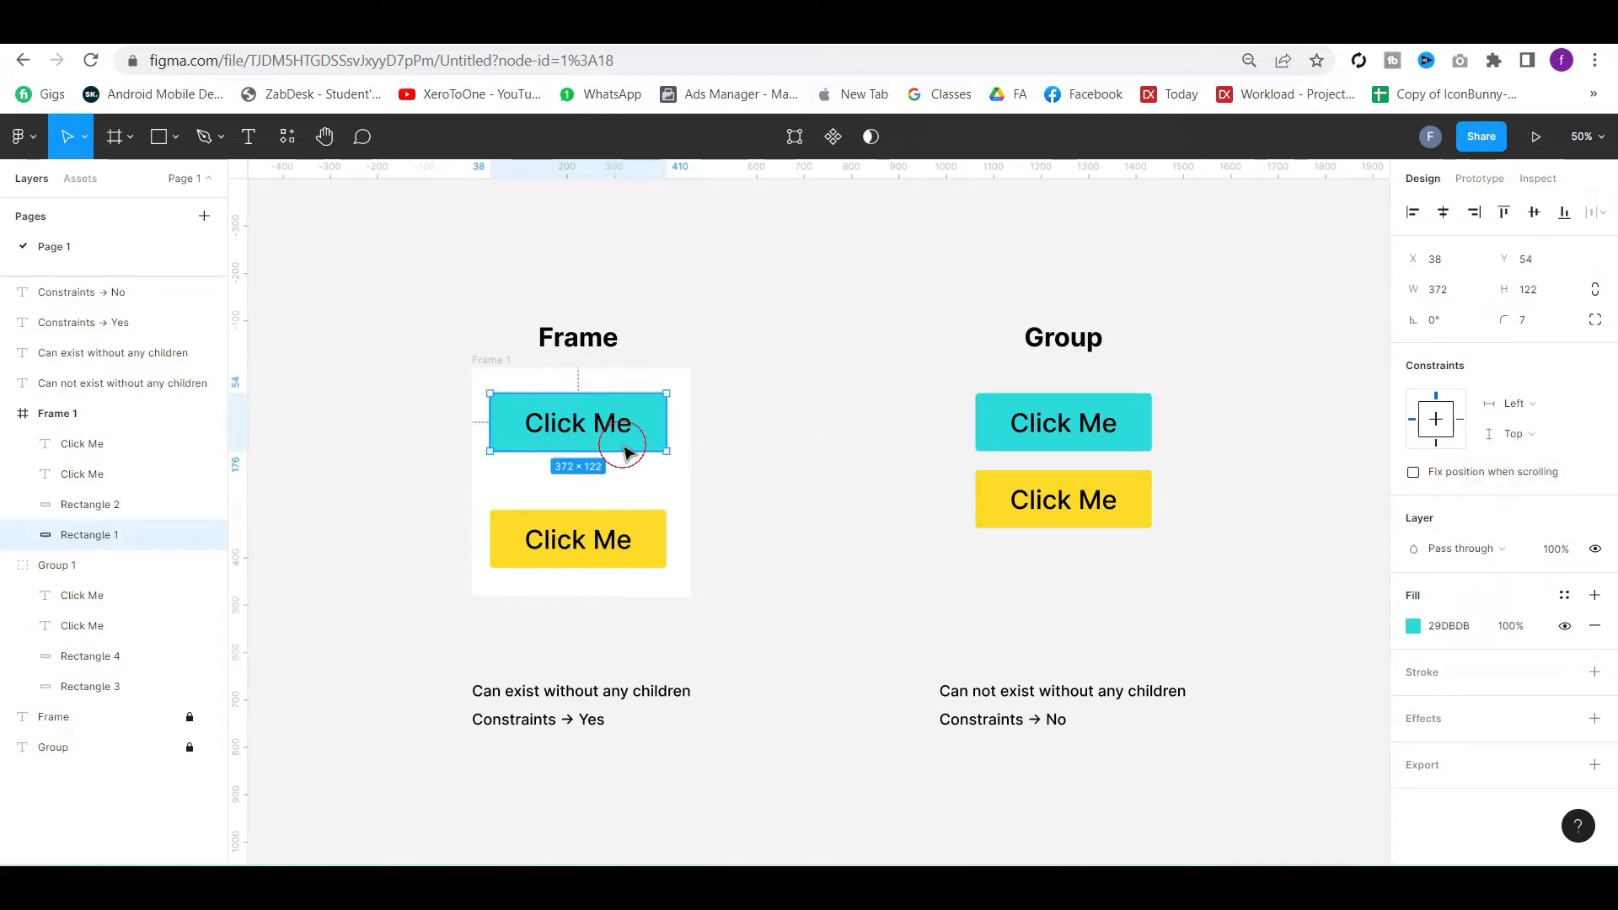
{"action": "left_click", "coordinate": [1532, 408]}
{"action": "left_click", "coordinate": [1527, 474]}
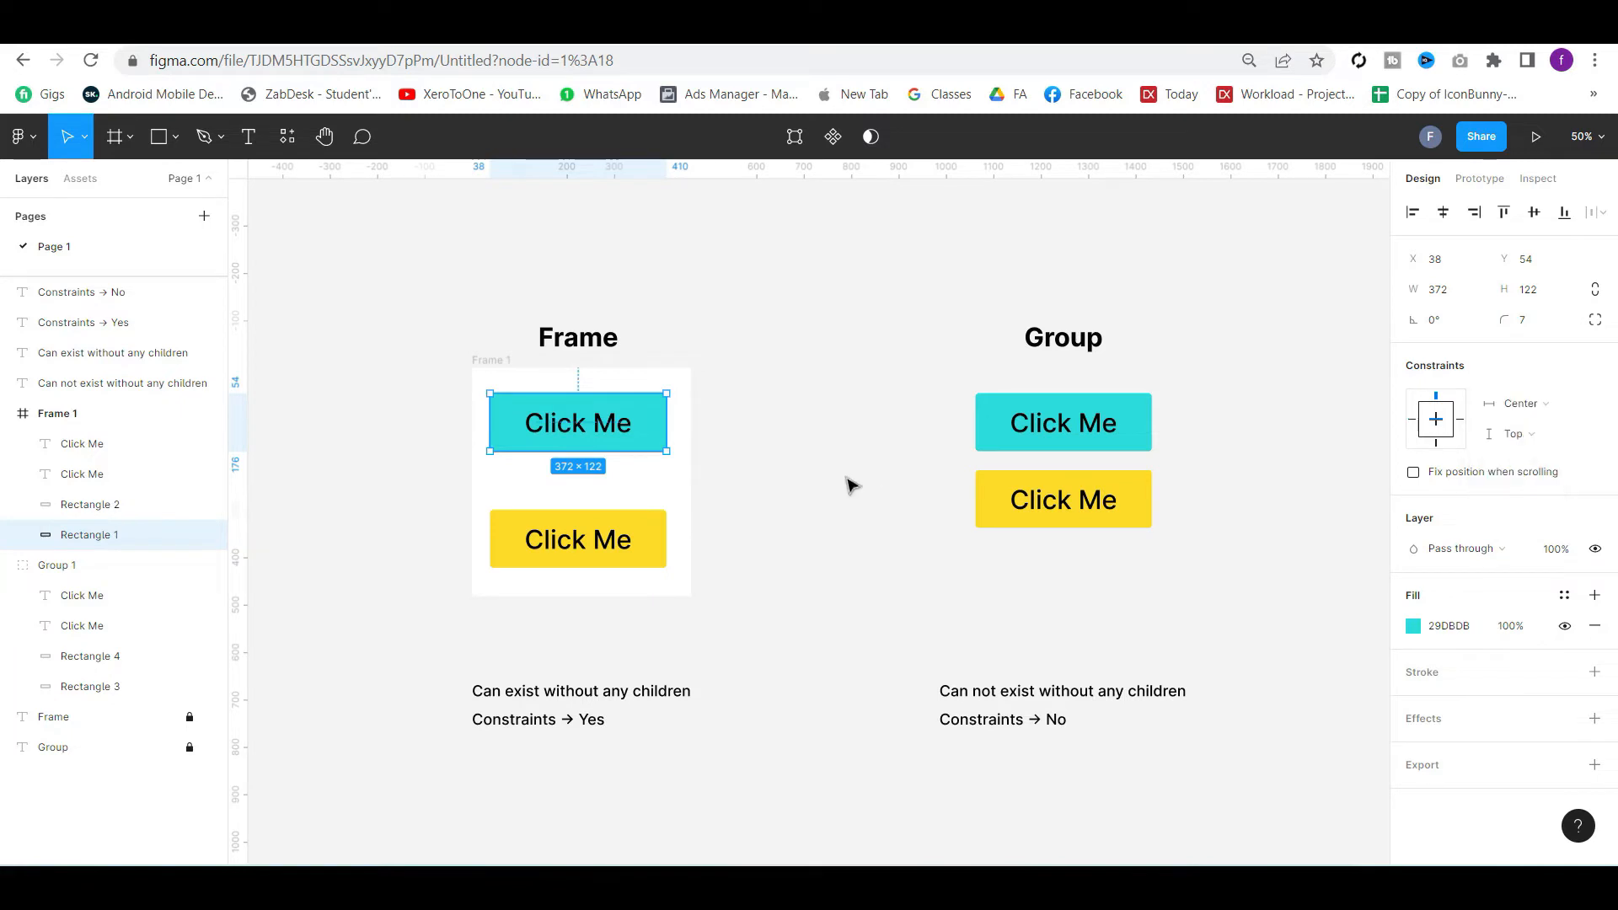
Stretch Frame 1 to about 1331 × 722 to test the centred rectangles, and undo the resize
{"action": "left_click", "coordinate": [513, 367]}
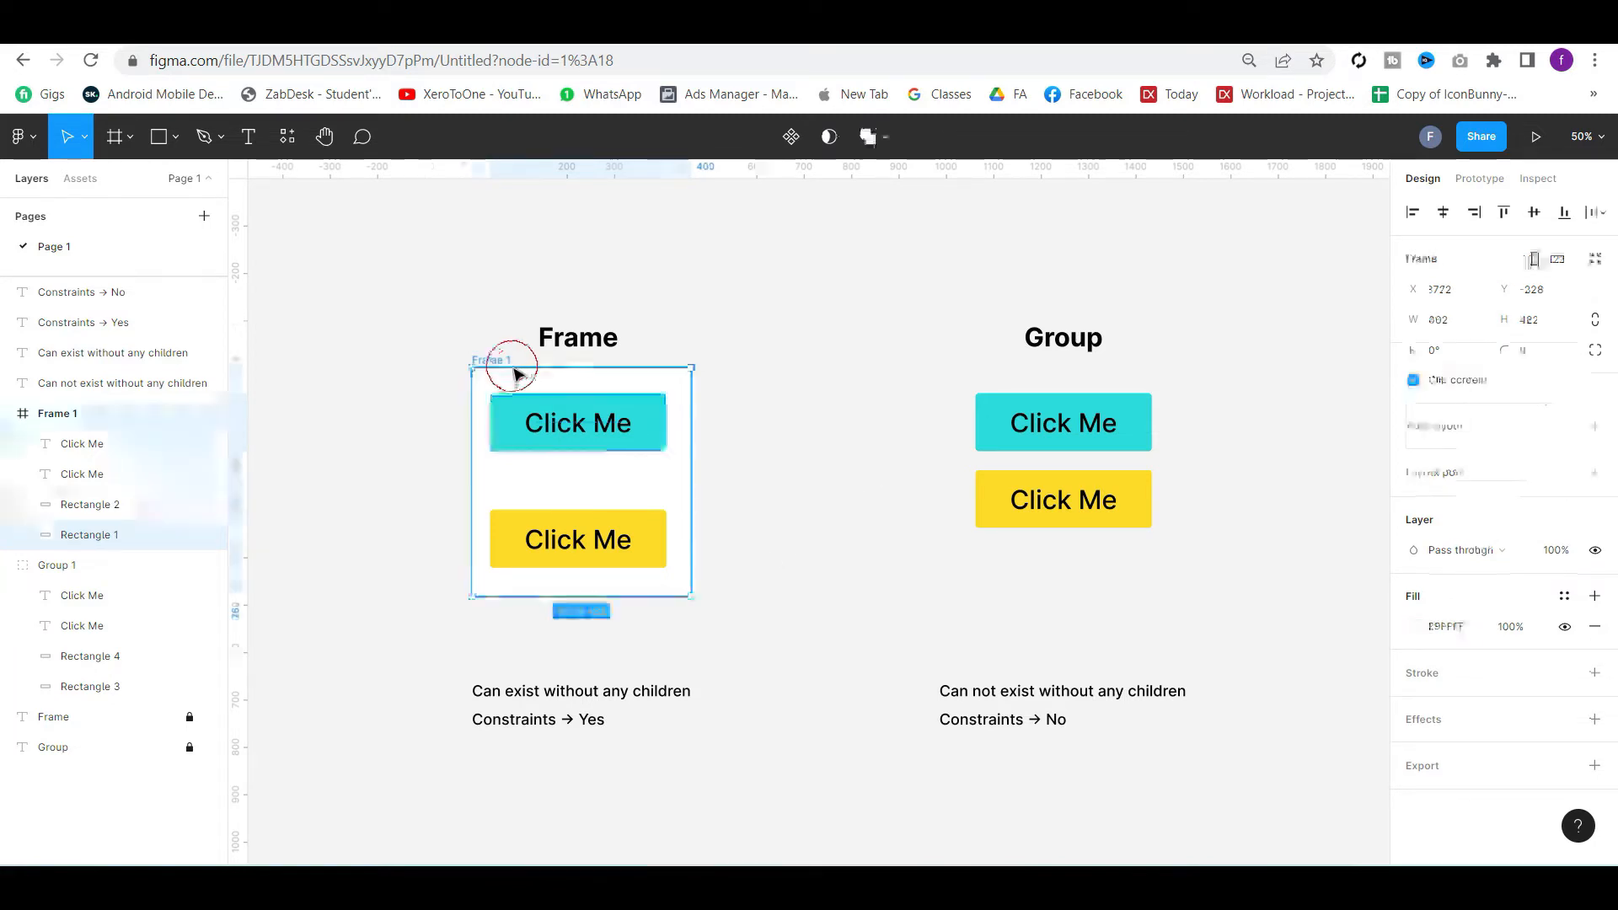
{"action": "left_click_drag", "start_coordinate": [691, 598], "coordinate": [1101, 710]}
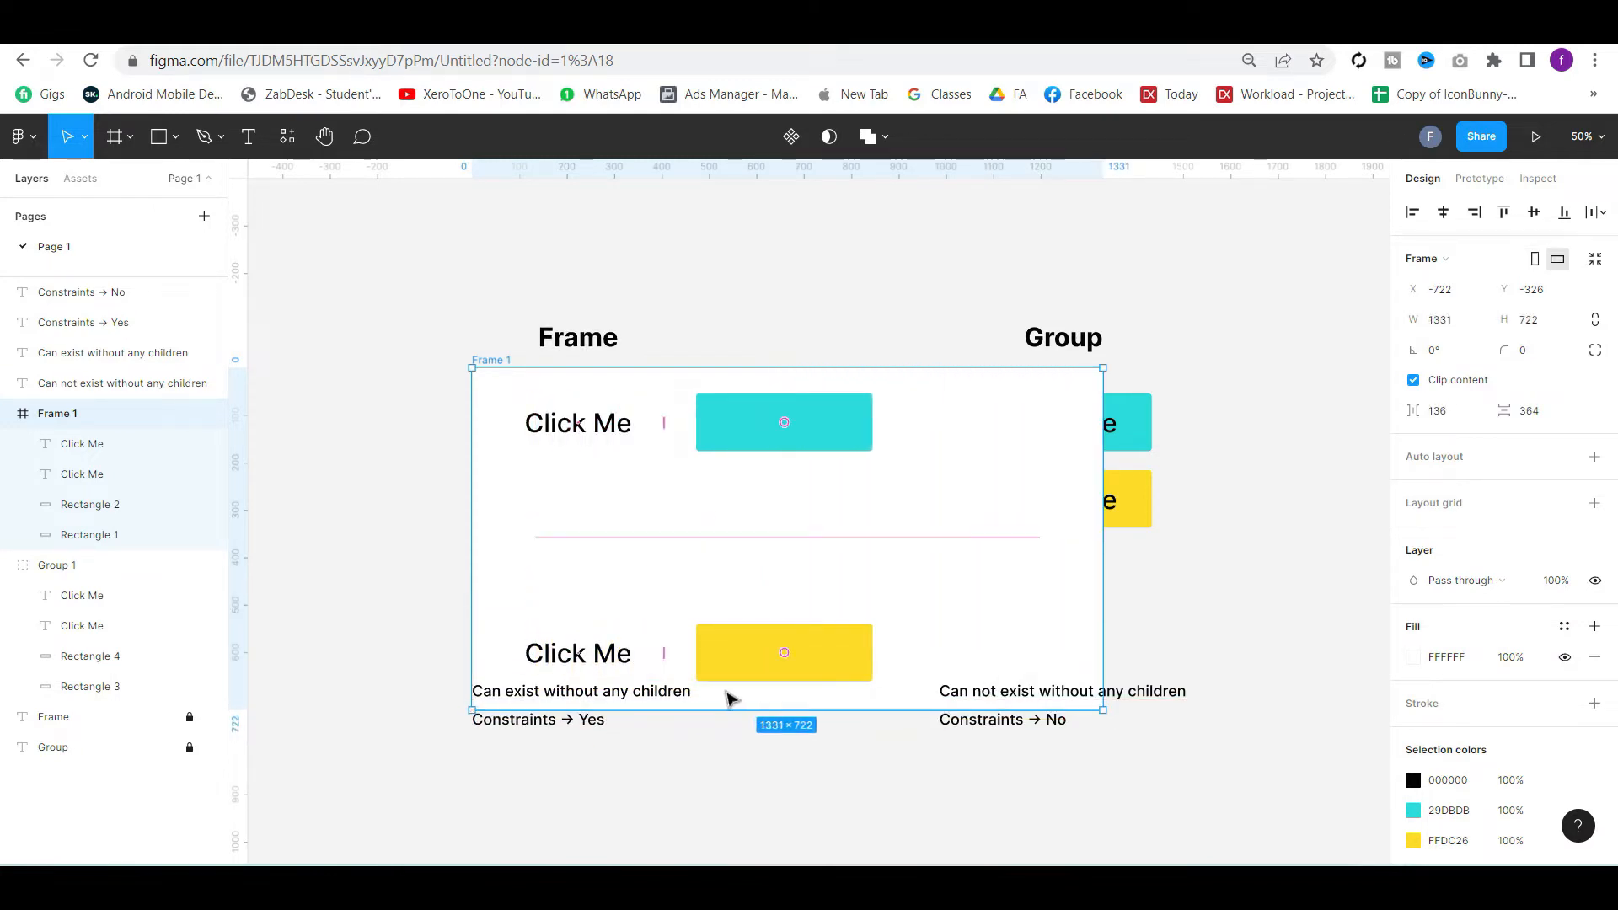
{"action": "left_click", "coordinate": [552, 428]}
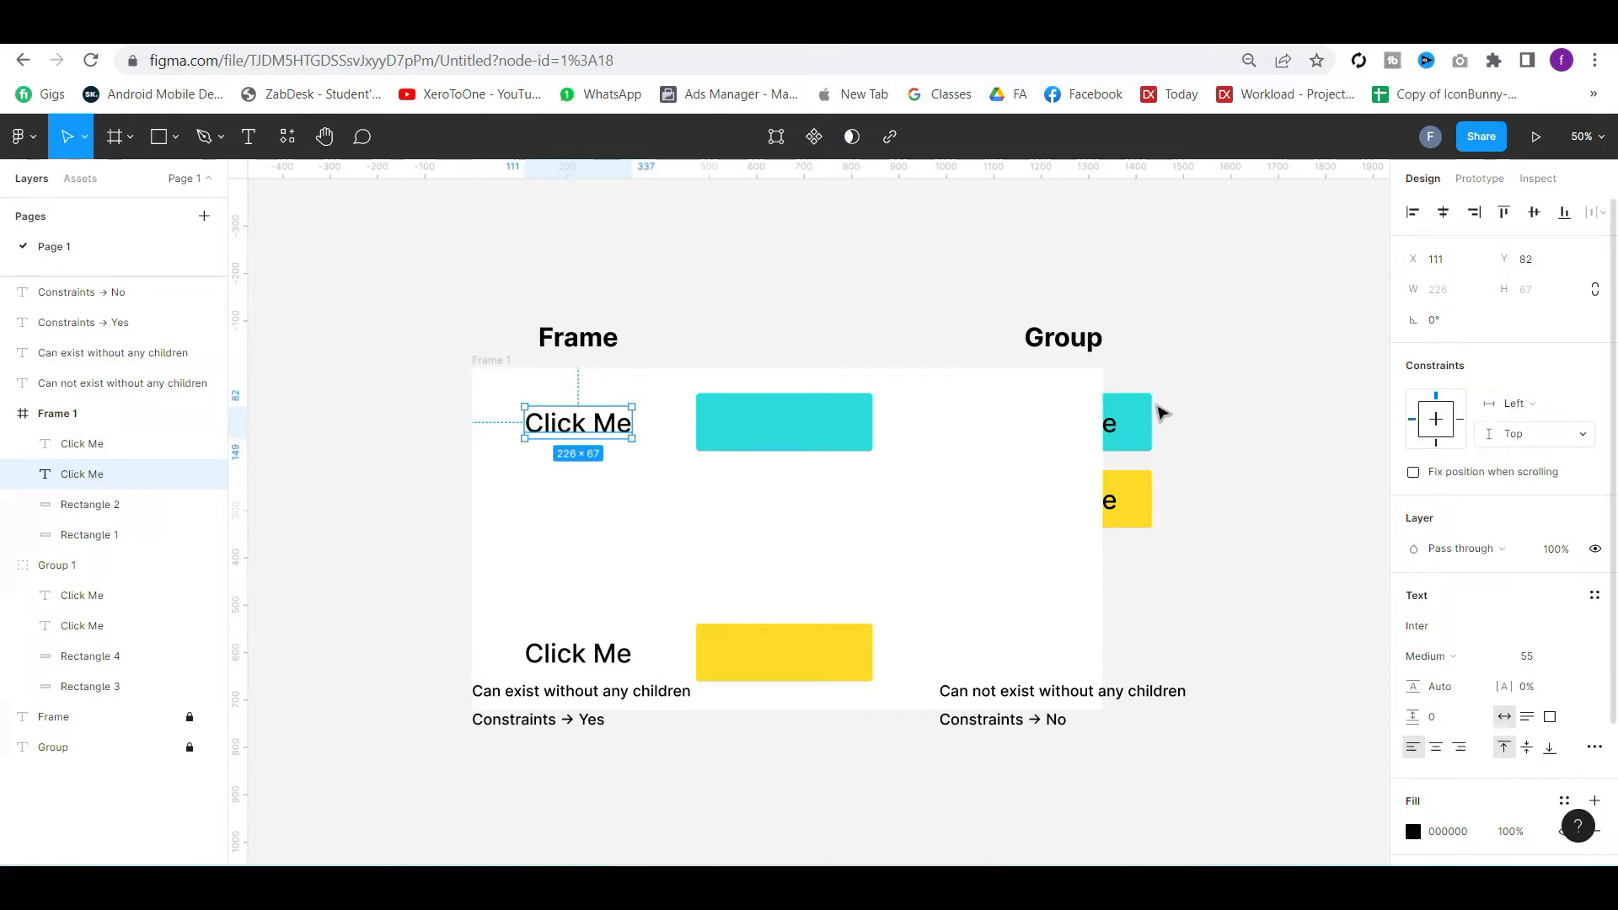
{"action": "key", "text": "ctrl+z"}
{"action": "key", "text": "ctrl+z"}
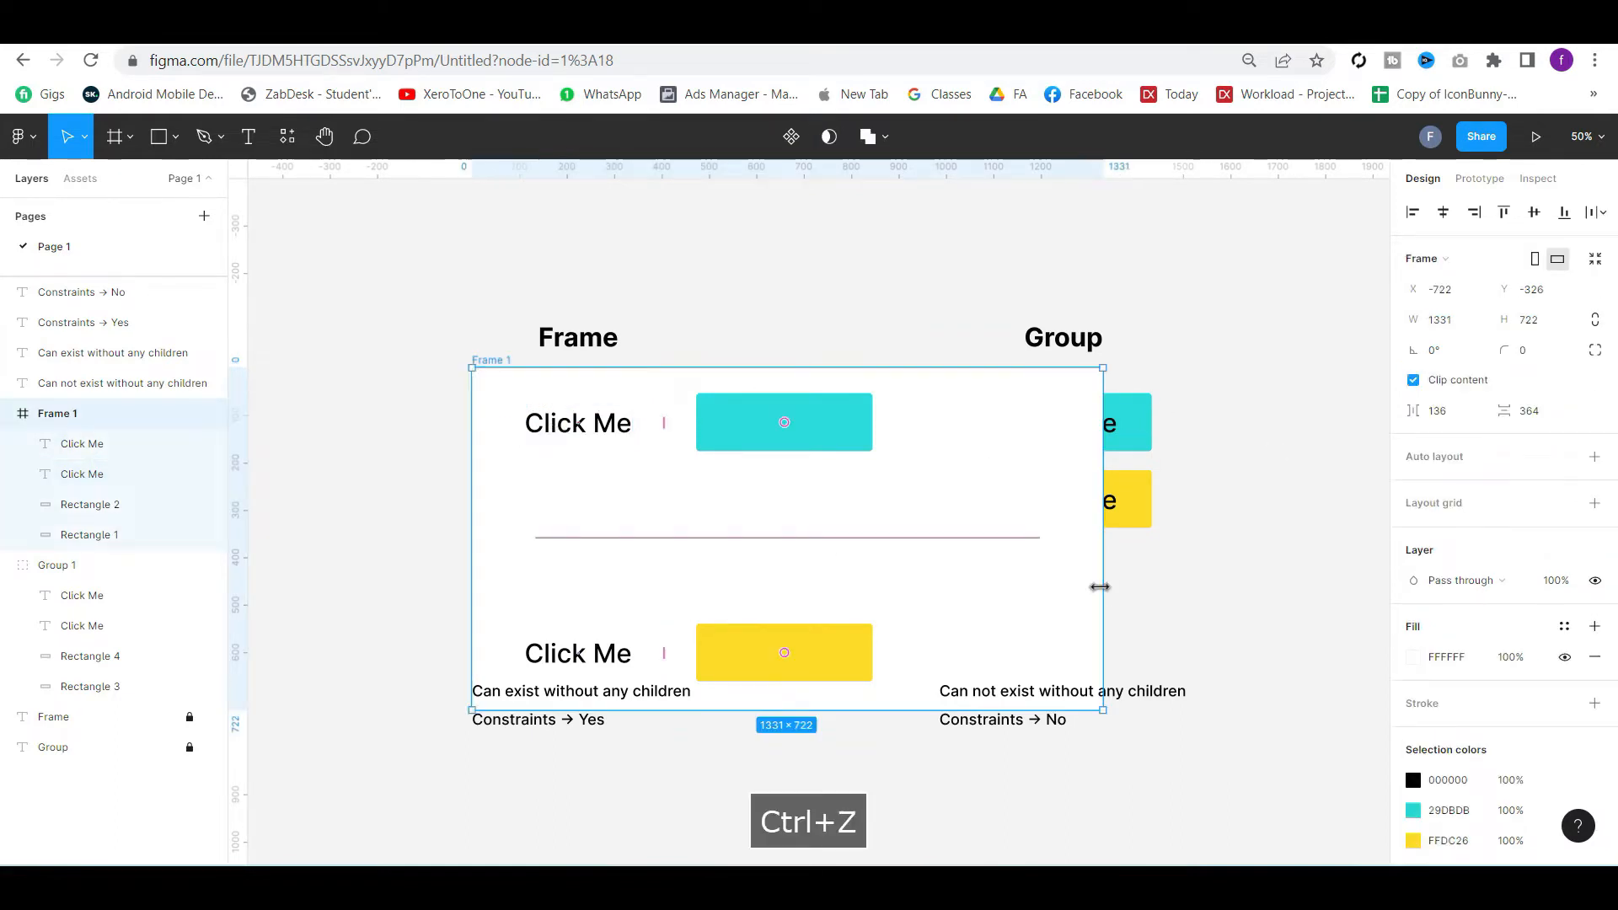
Set the horizontal constraint of both Click Me text labels inside Frame 1 to Center
{"action": "left_click", "coordinate": [543, 525]}
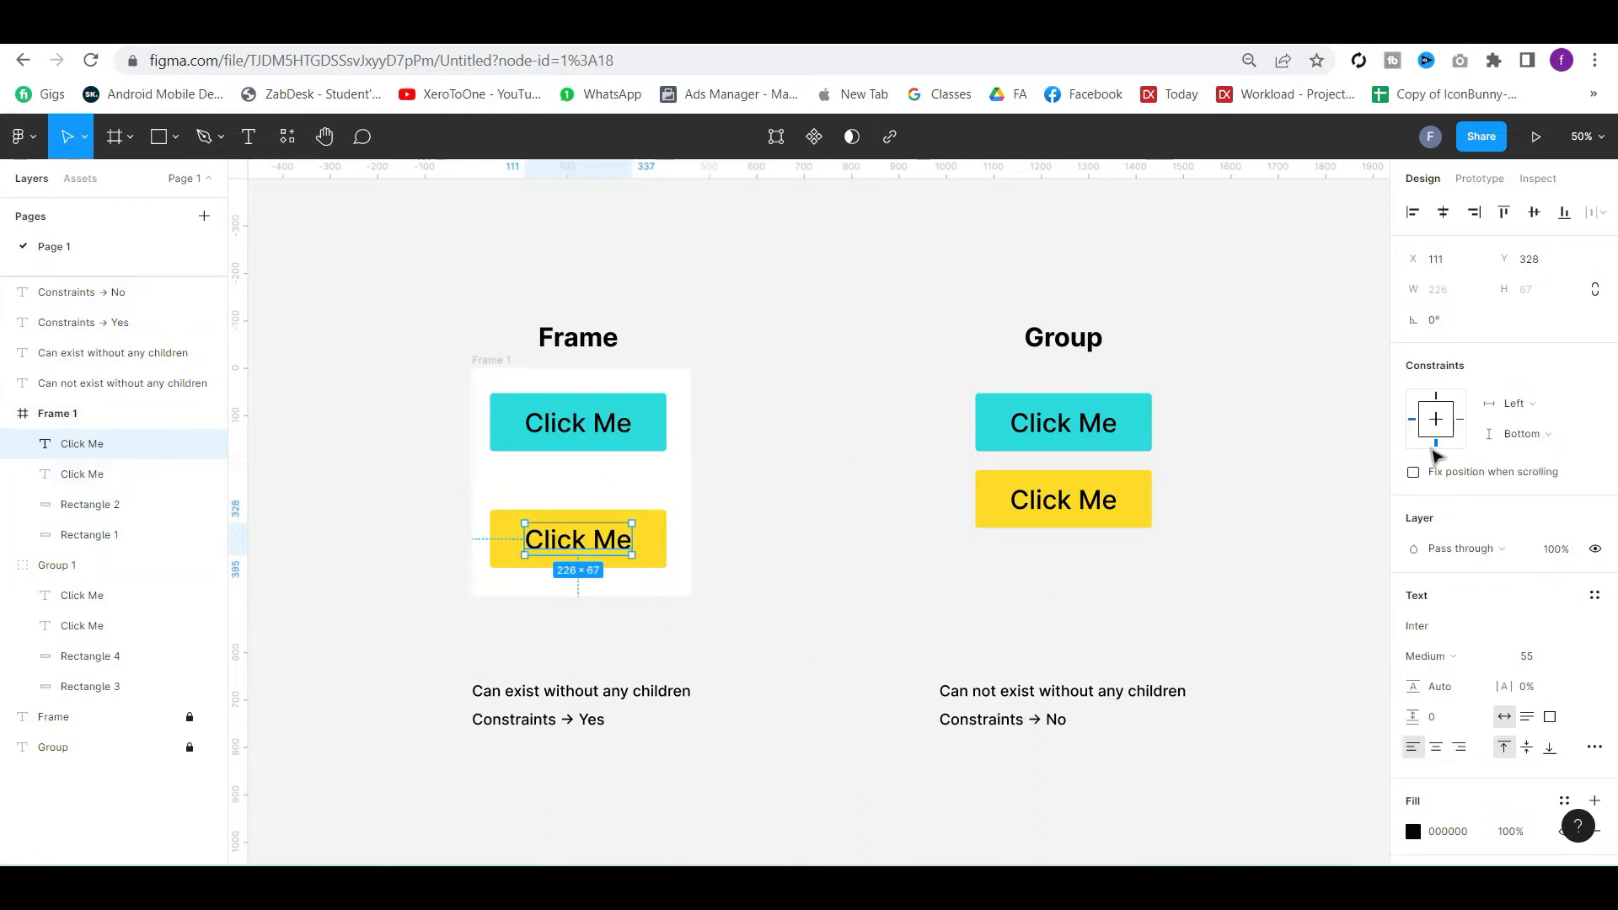
{"action": "left_click", "coordinate": [1525, 413]}
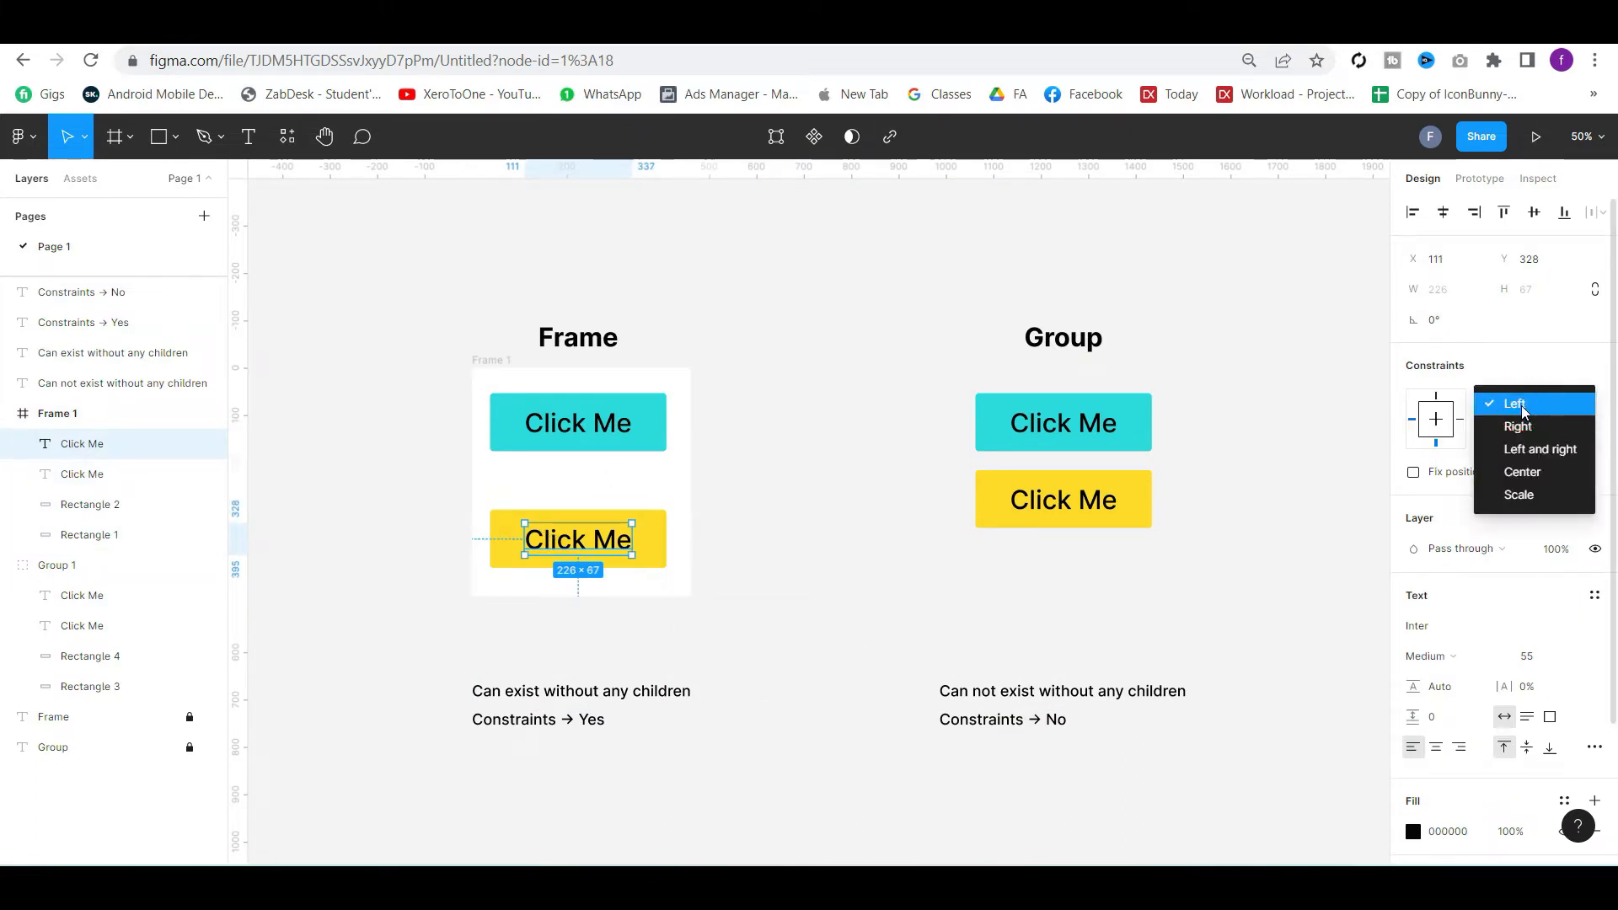
{"action": "left_click", "coordinate": [1517, 469]}
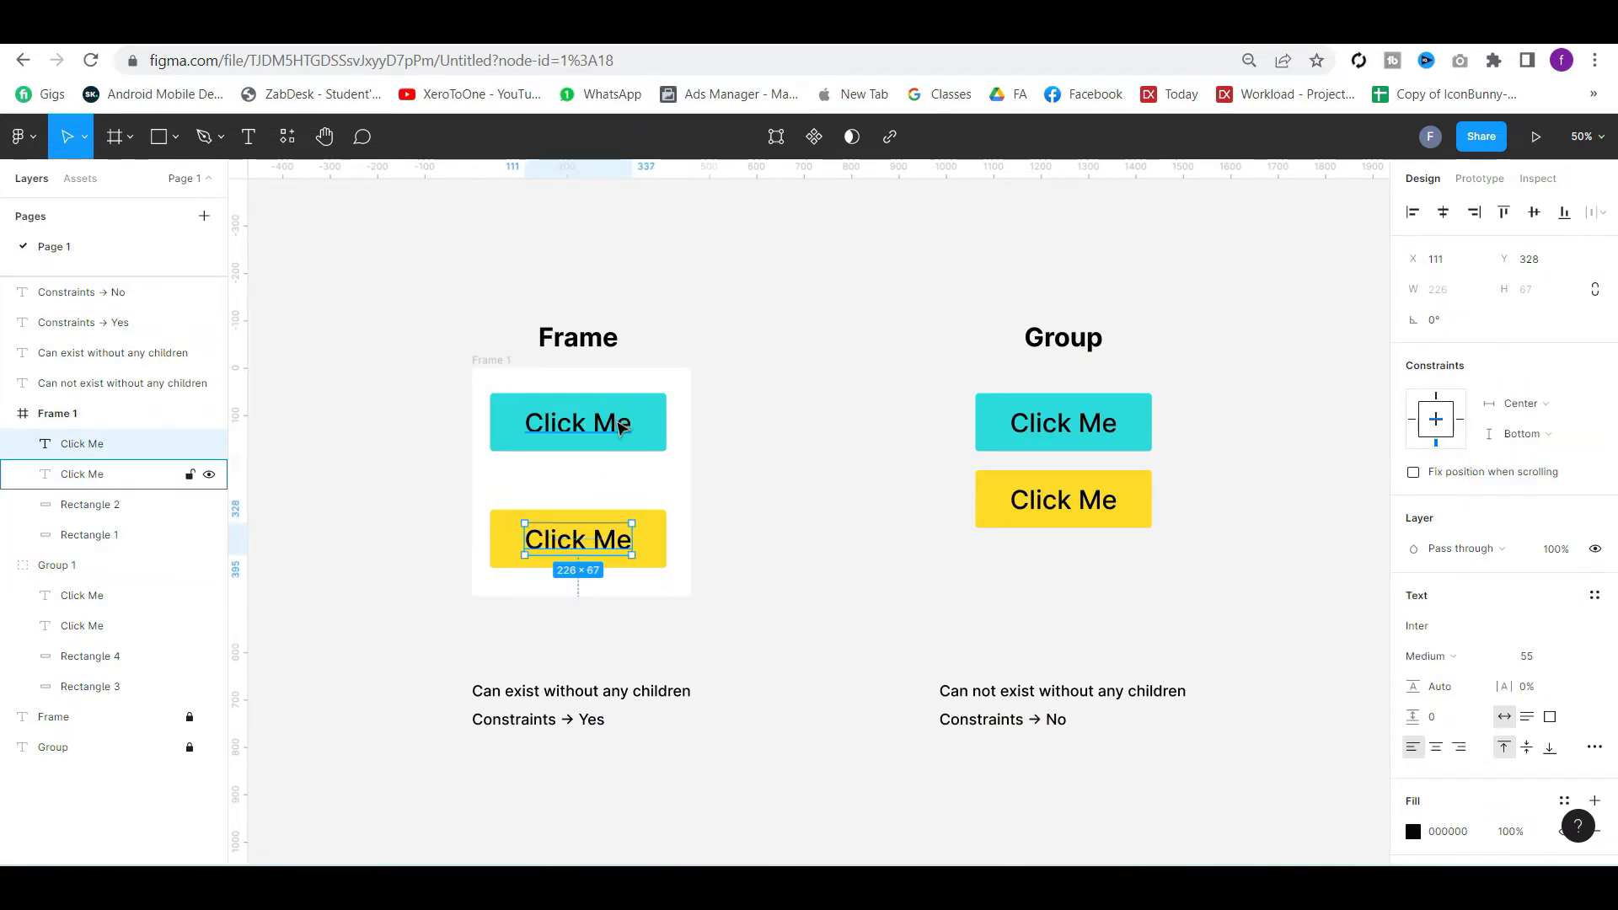
{"action": "left_click", "coordinate": [631, 420]}
{"action": "left_click", "coordinate": [1541, 403]}
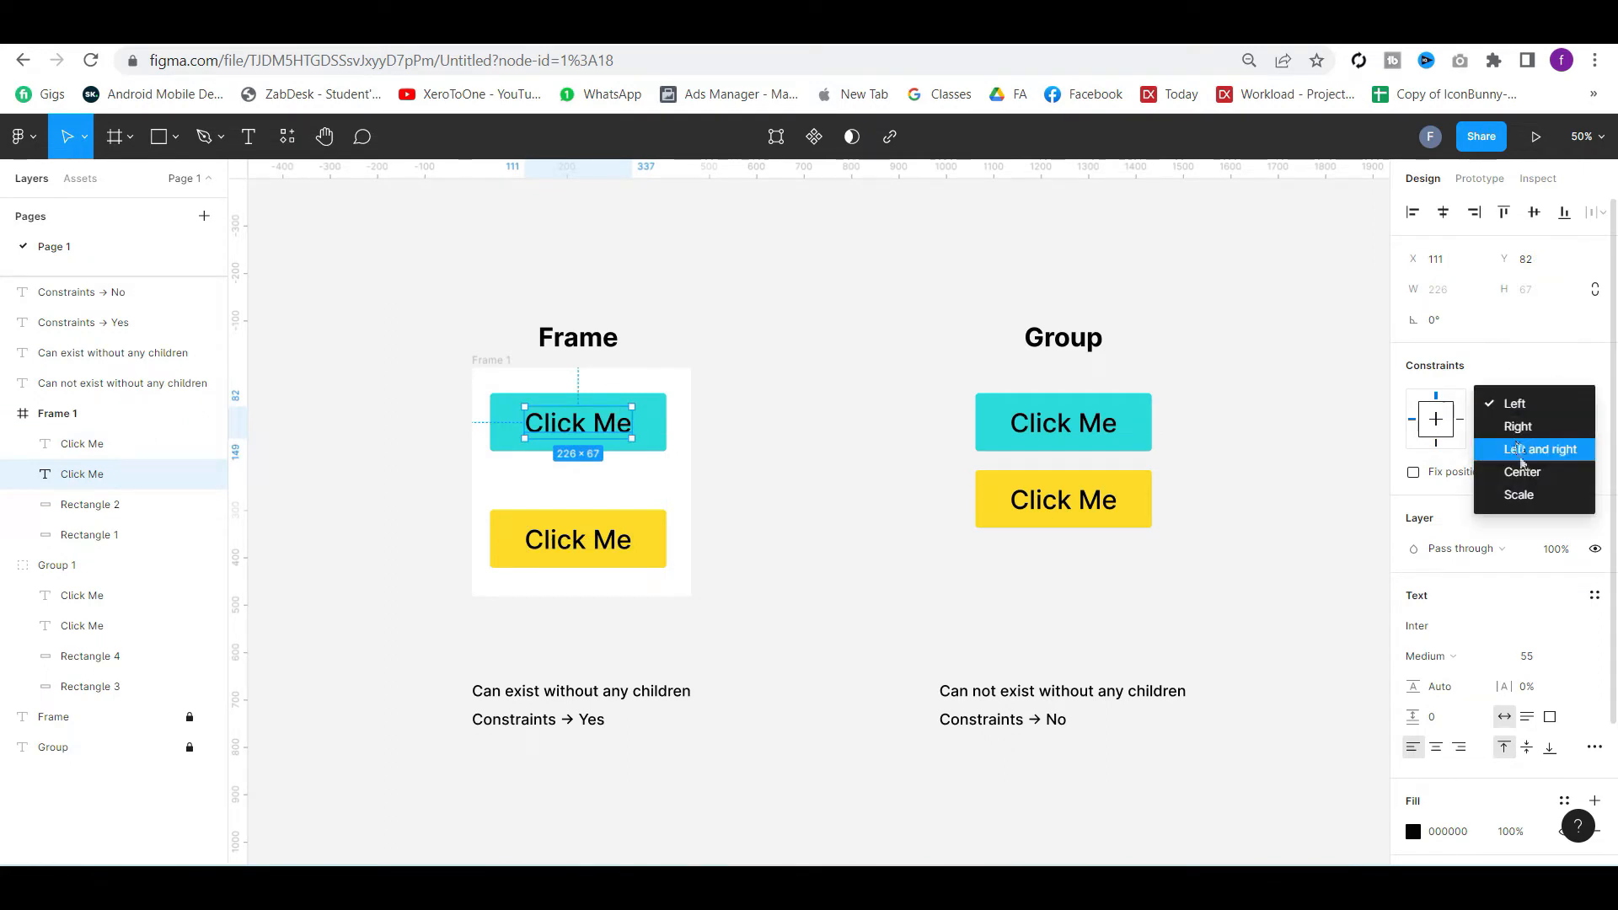
{"action": "left_click", "coordinate": [1516, 469]}
Resize Frame 1 to about 476 × 408 to test the centred labels and rectangles
{"action": "left_click", "coordinate": [488, 364]}
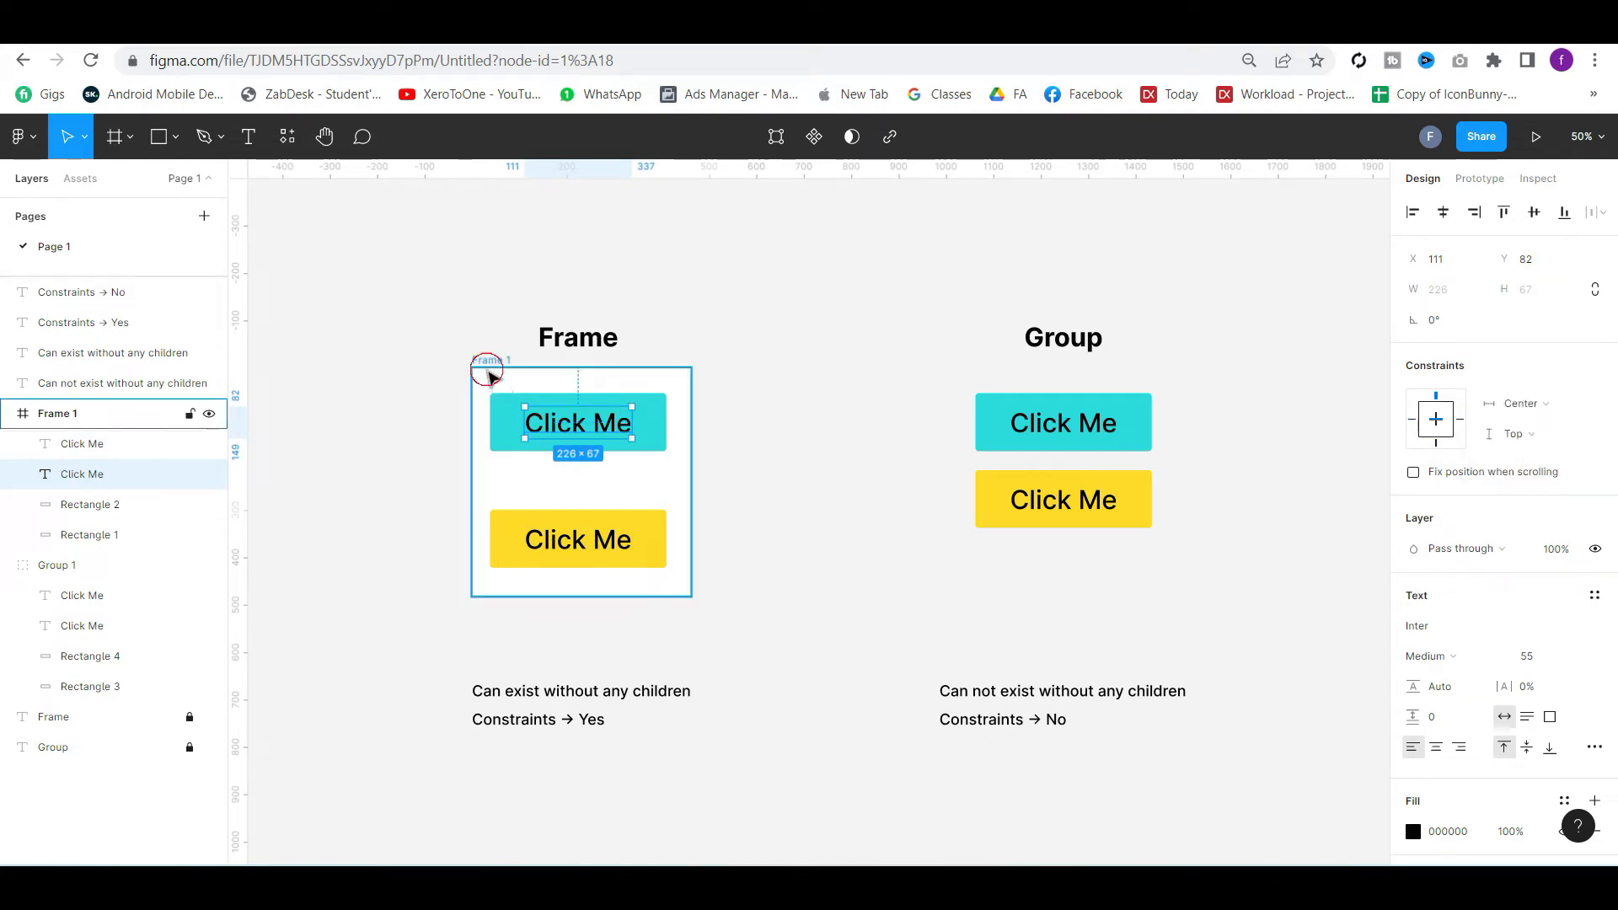
{"action": "left_click_drag", "start_coordinate": [764, 640], "coordinate": [696, 560]}
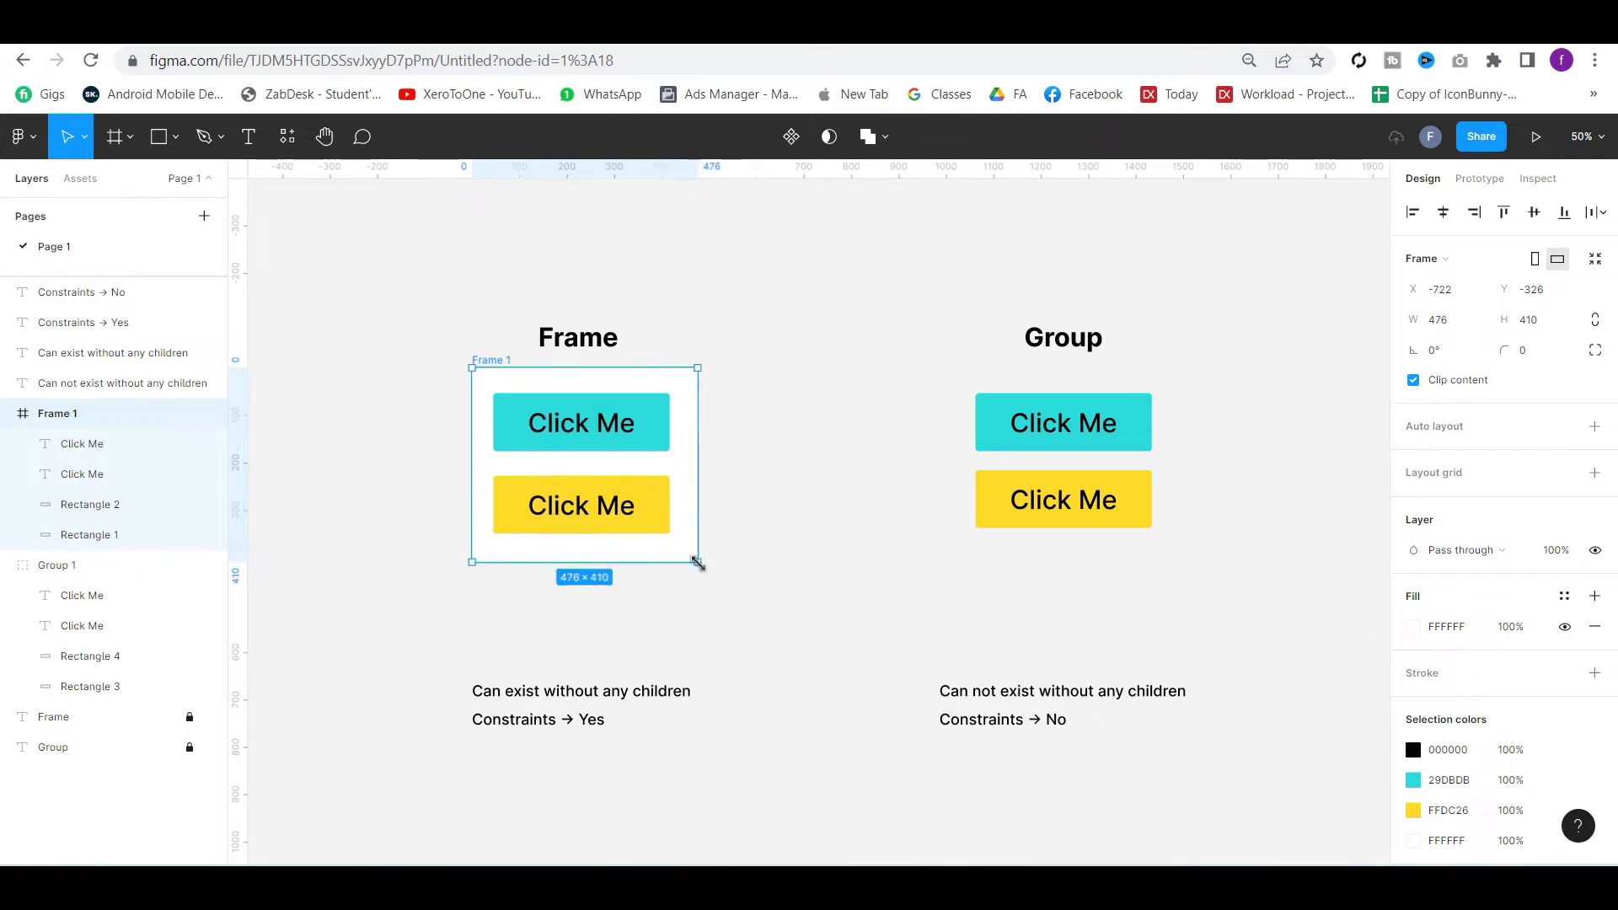
{"action": "left_click", "coordinate": [881, 603]}
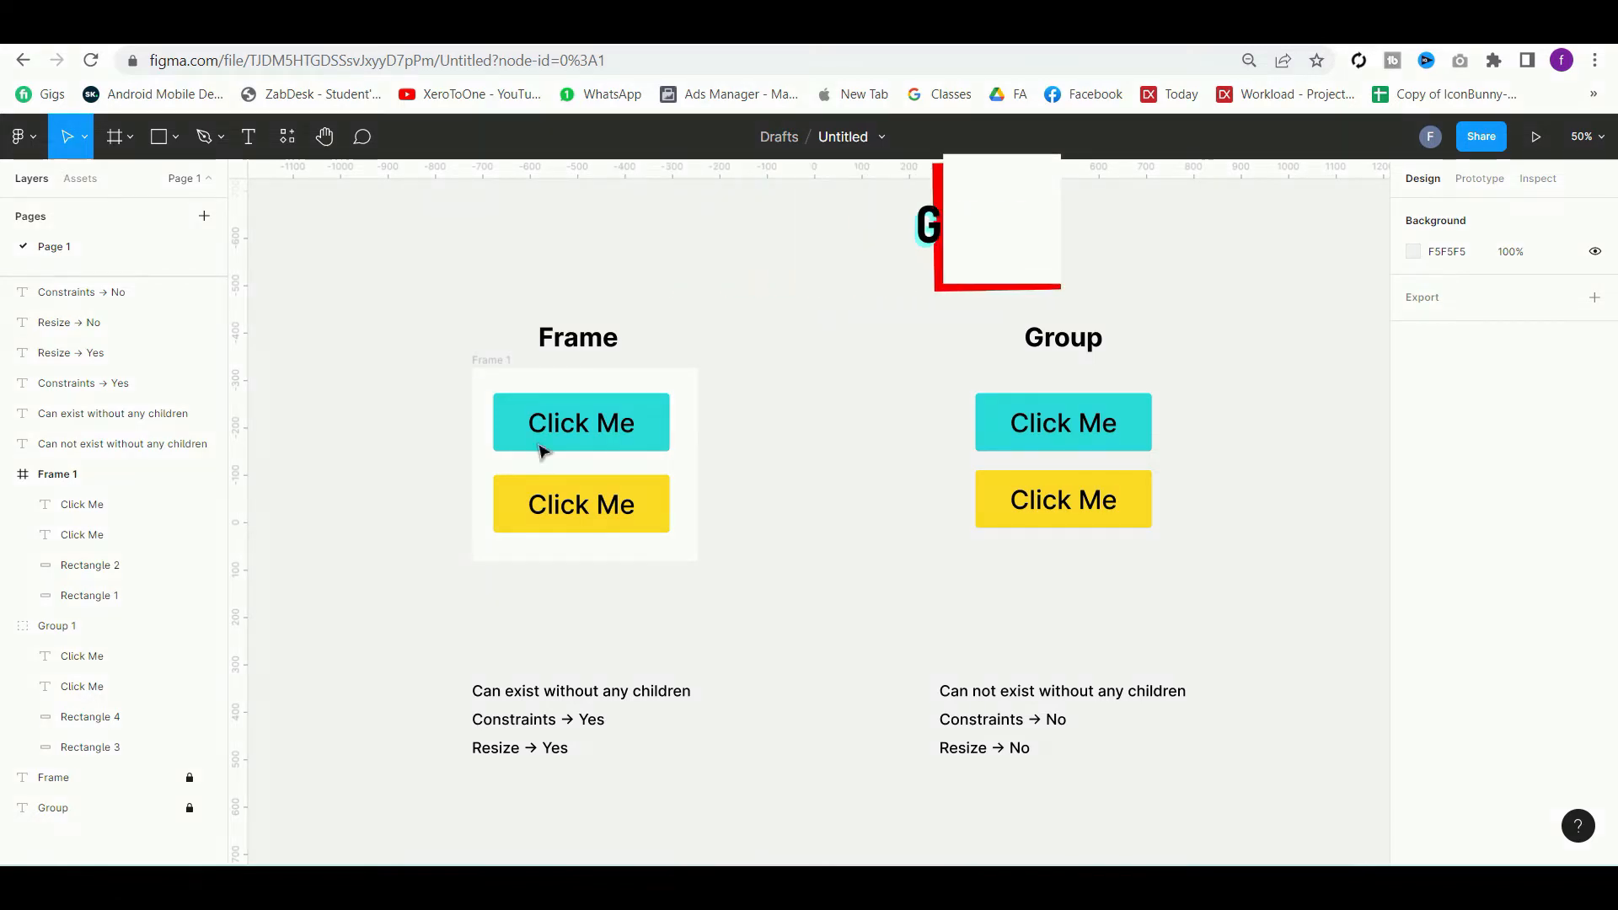
Compare the selection bounds and resize handles of Frame 1 and Group 1
{"action": "left_click", "coordinate": [489, 361]}
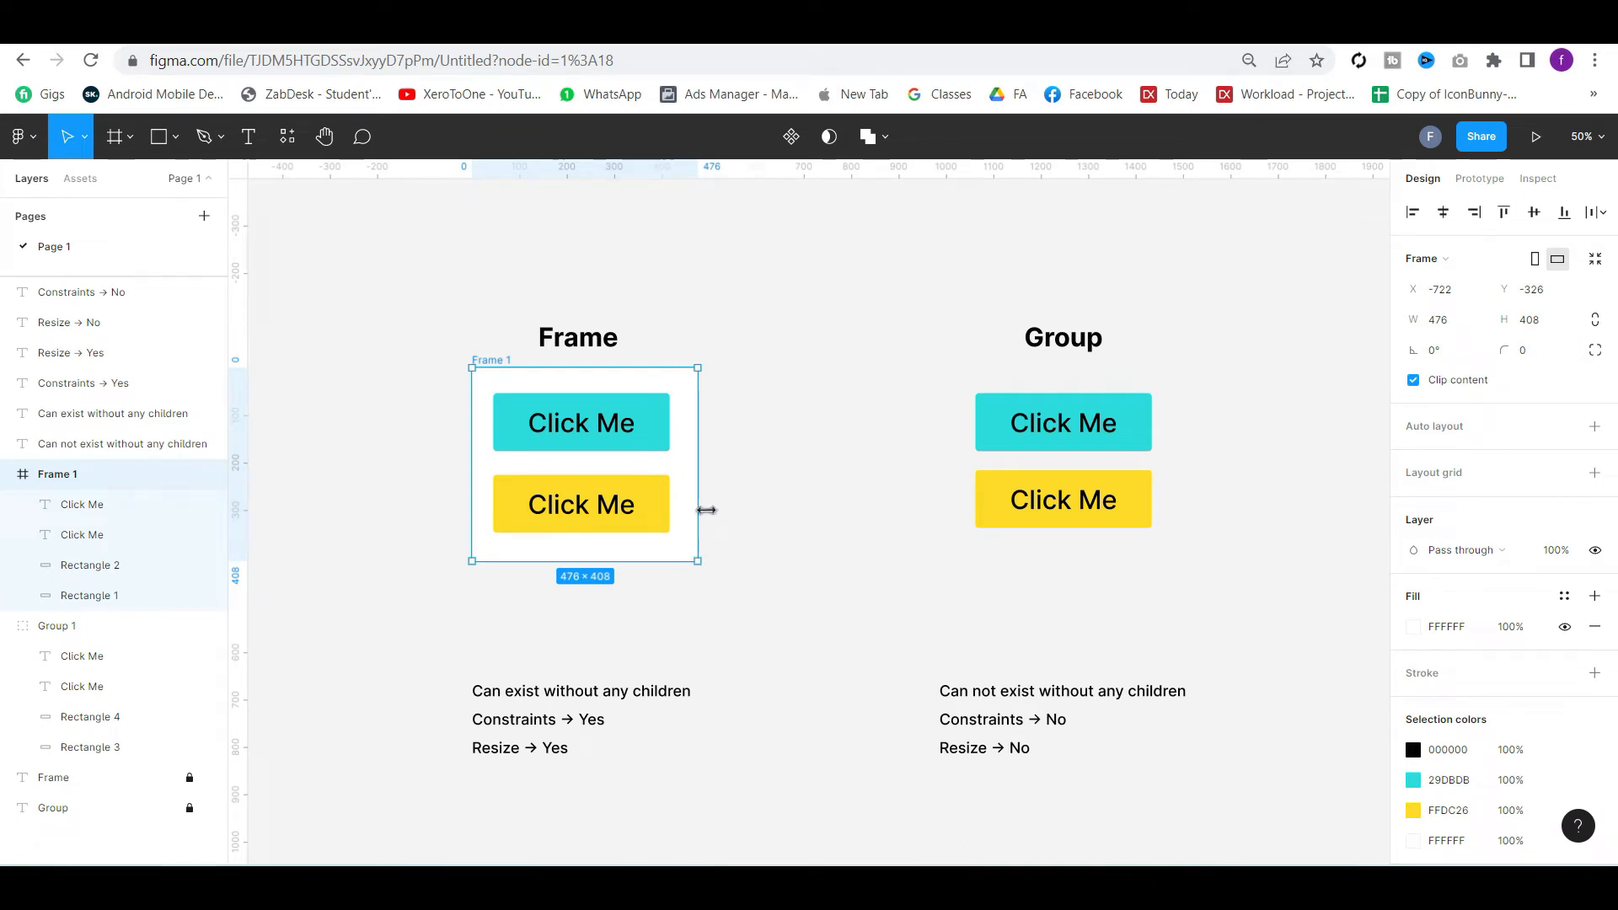
{"action": "left_click", "coordinate": [1026, 400]}
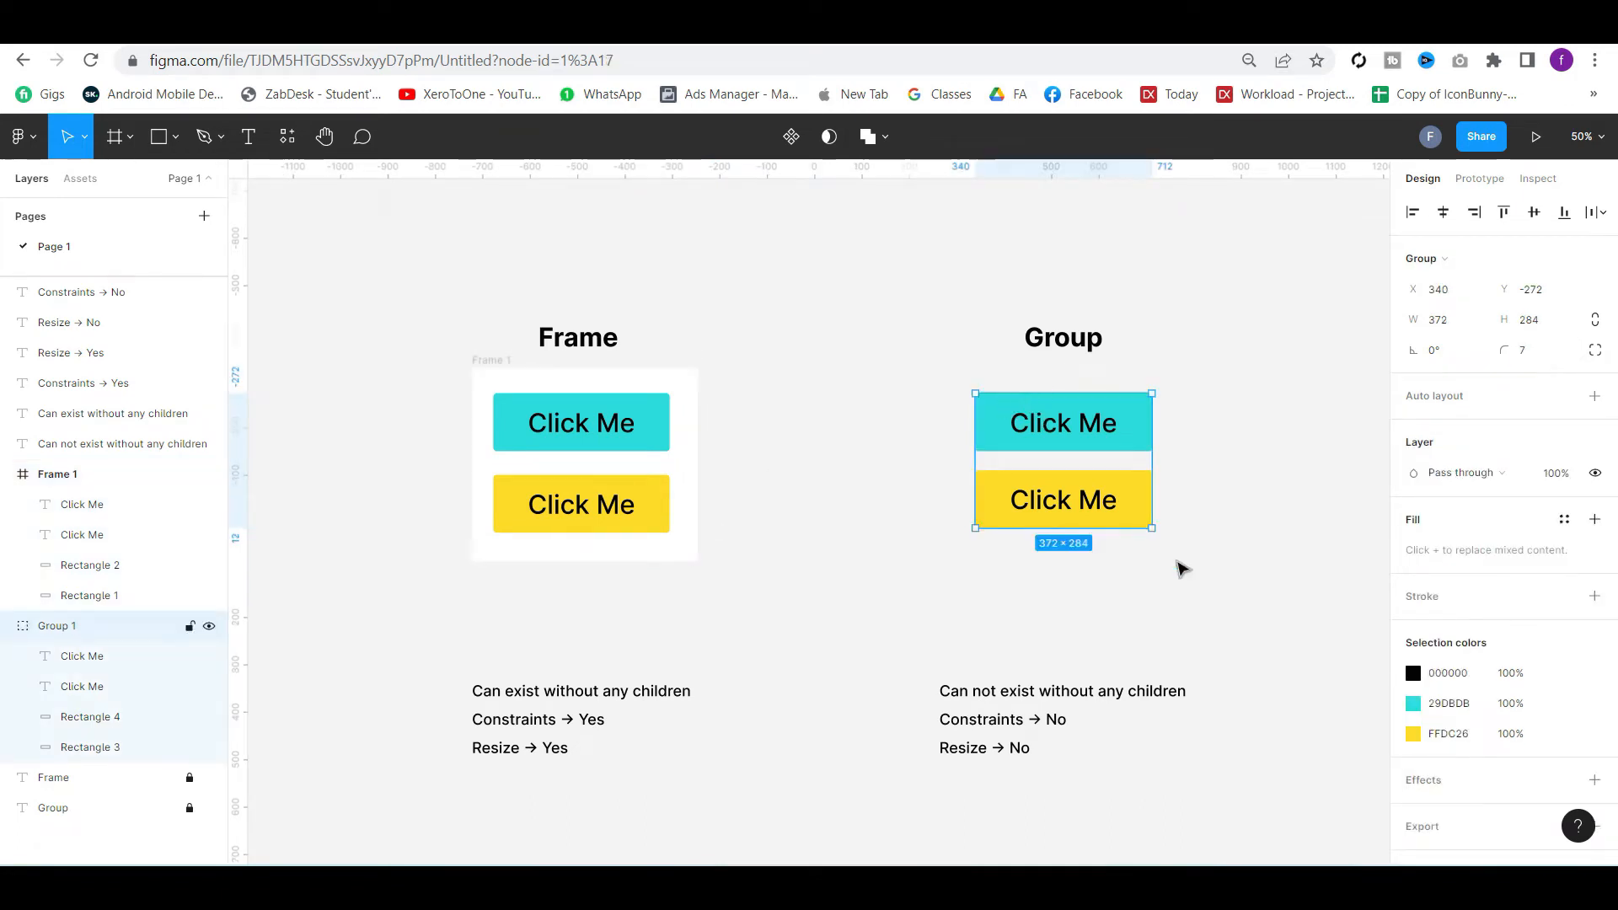
{"action": "mouse_move", "coordinate": [1151, 531]}
{"action": "left_mouse_down"}
{"action": "mouse_move", "coordinate": [1093, 492]}
{"action": "mouse_move", "coordinate": [1195, 559]}
{"action": "mouse_move", "coordinate": [1126, 516]}
{"action": "mouse_move", "coordinate": [1188, 553]}
{"action": "mouse_move", "coordinate": [1153, 529]}
{"action": "left_mouse_up"}
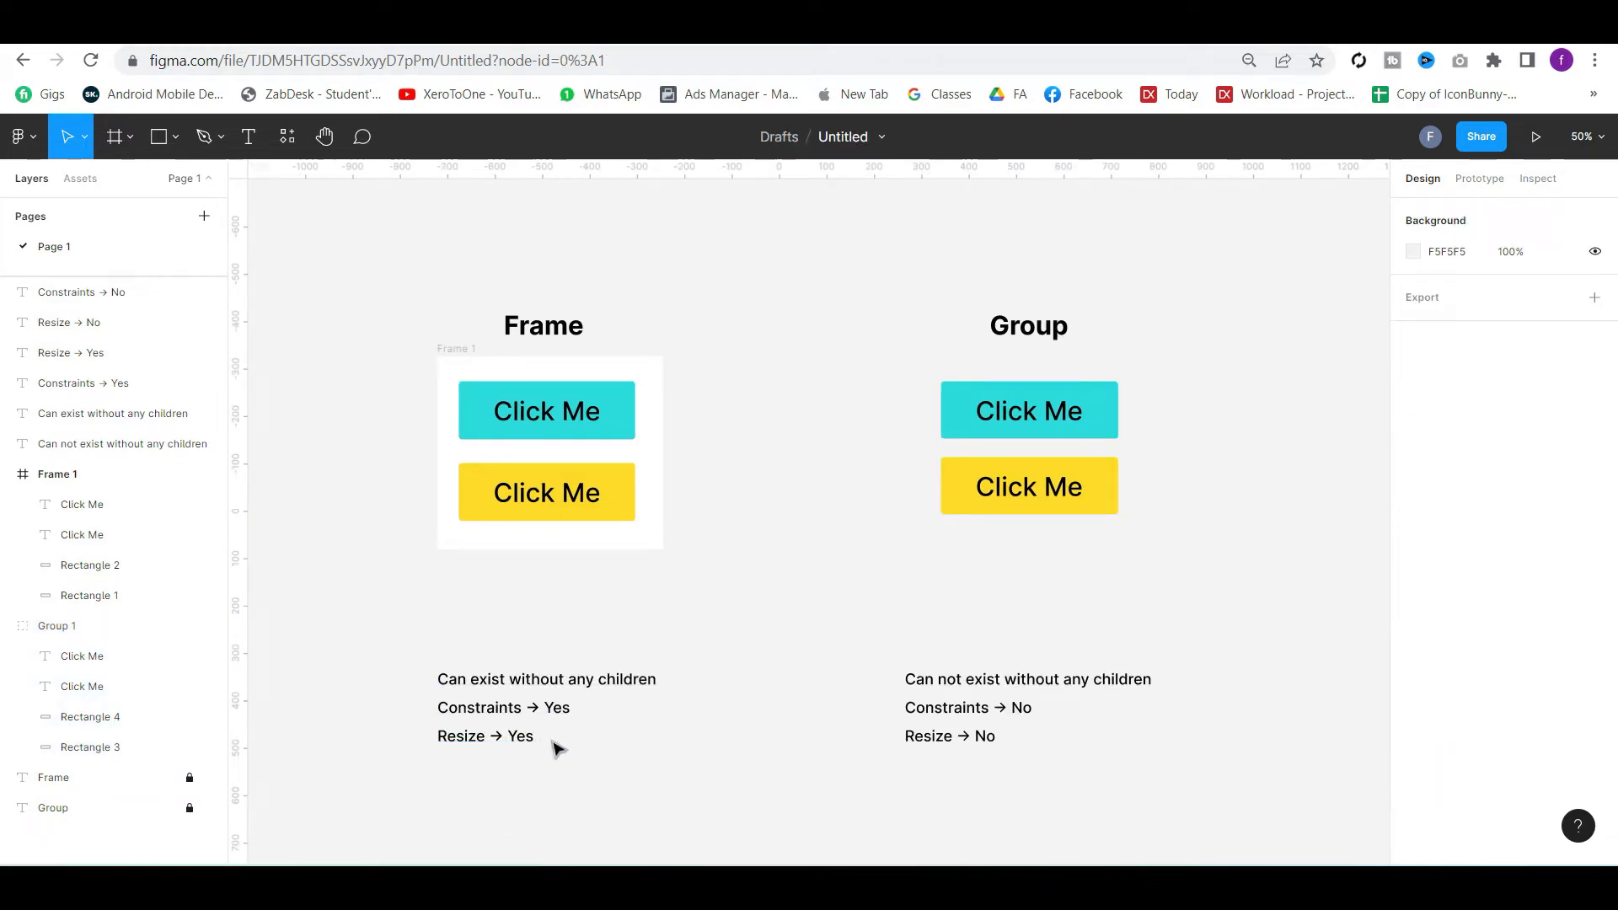
Move all six comparison notes under the Frame and Group examples slightly further down the canvas
{"action": "left_click_drag", "start_coordinate": [402, 656], "coordinate": [1020, 748]}
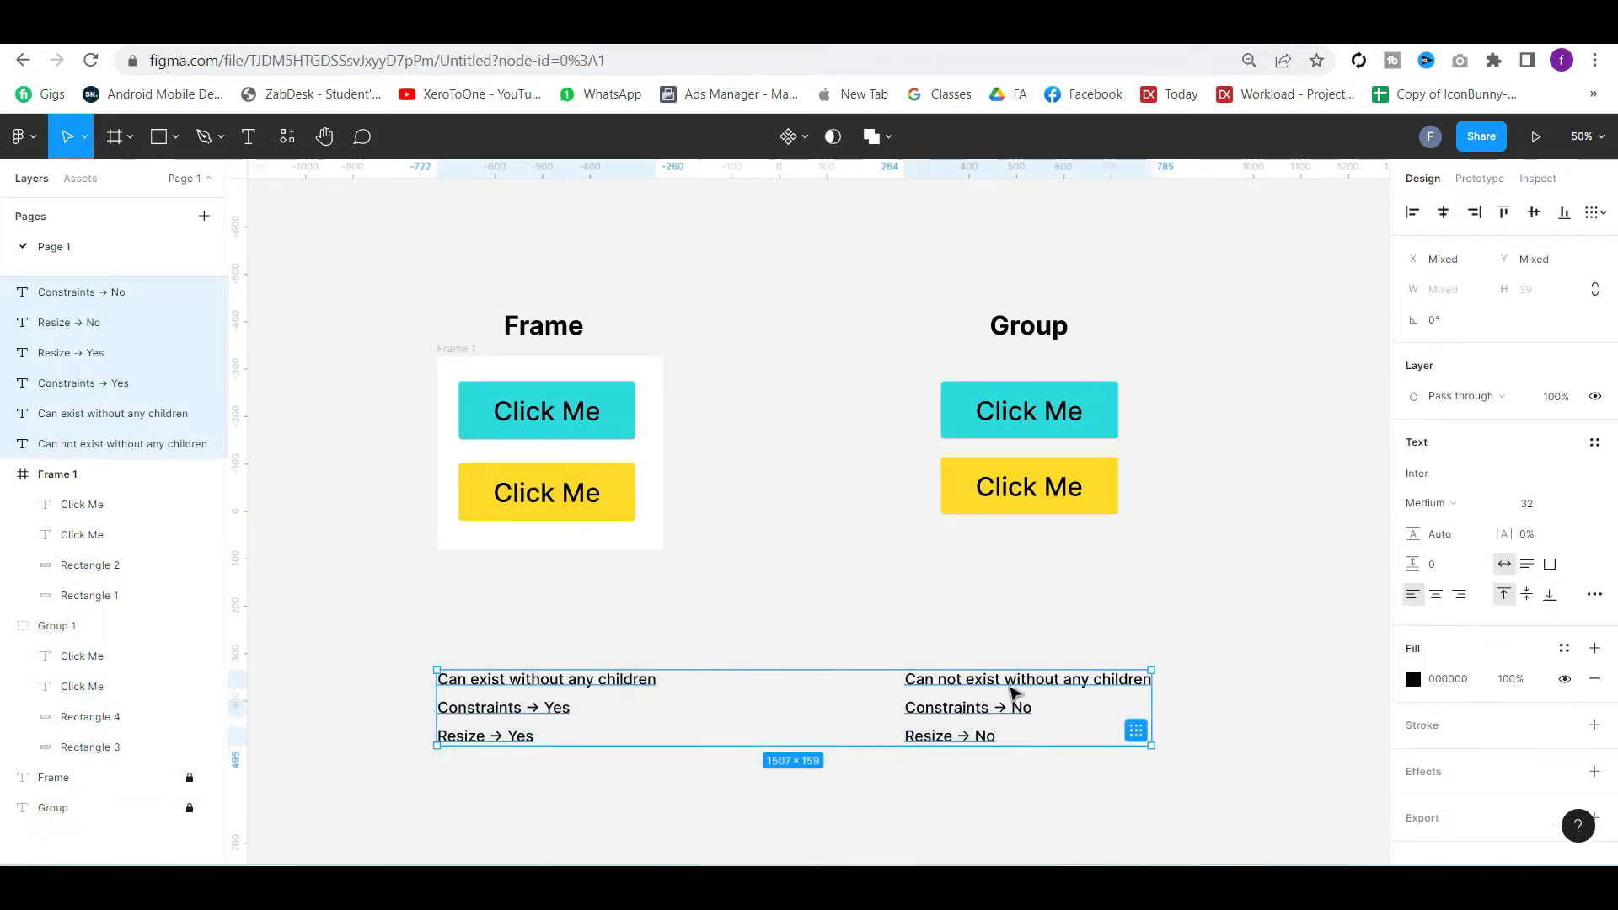
{"action": "left_click_drag", "start_coordinate": [1015, 677], "coordinate": [1014, 715]}
{"action": "left_click", "coordinate": [1109, 560]}
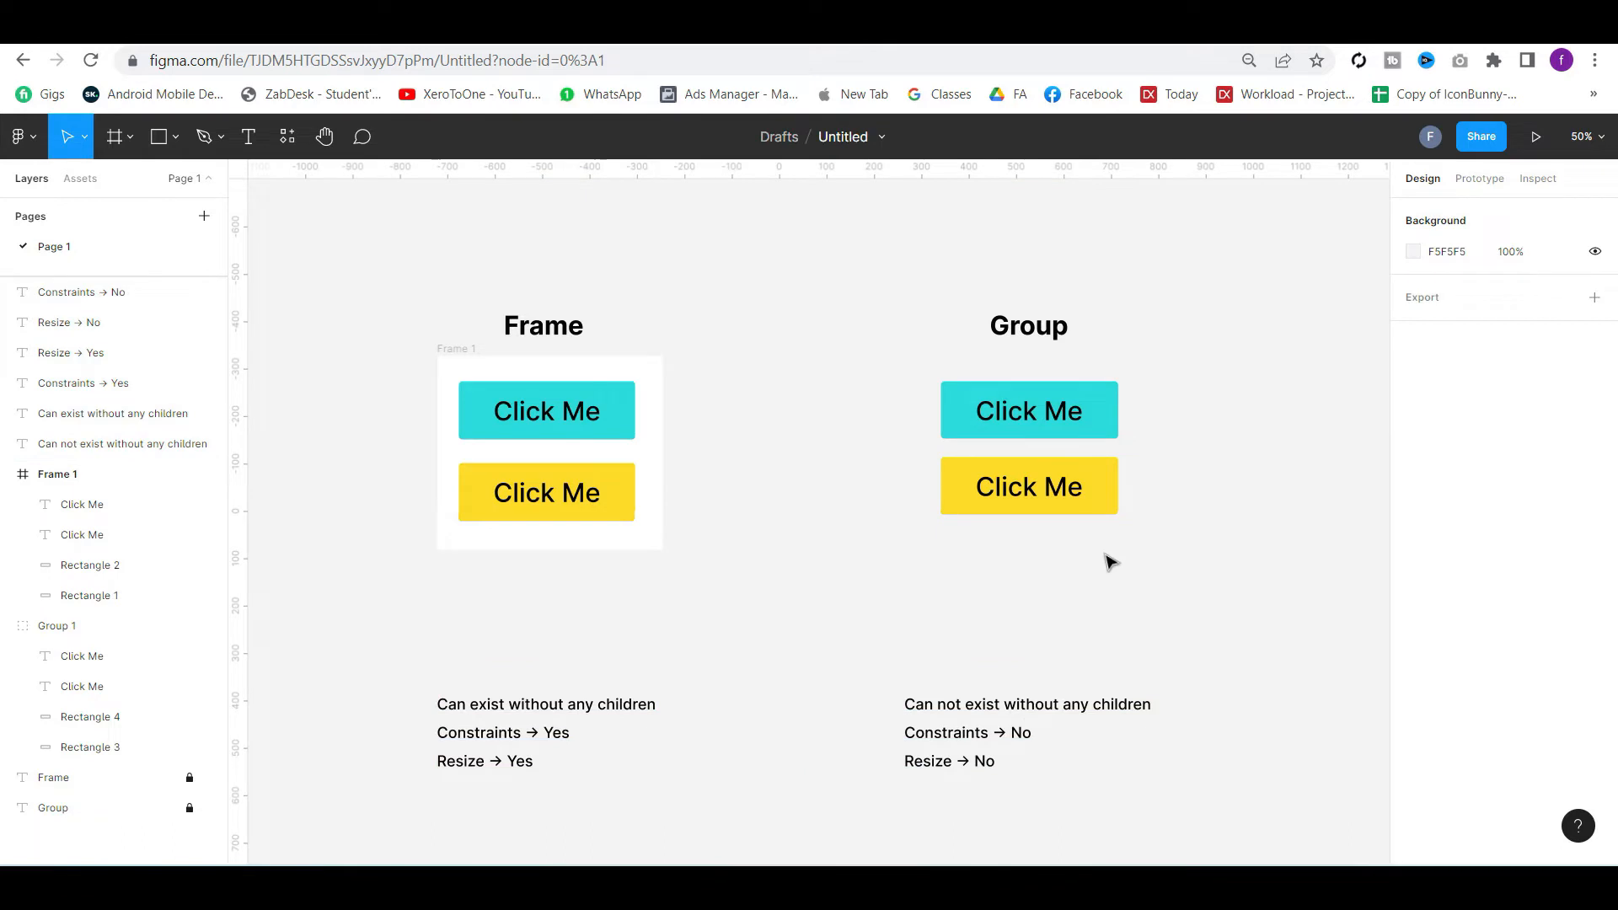
Try widening Group 1 to about 816 × 284, and undo the resize
{"action": "left_click", "coordinate": [1109, 501]}
{"action": "left_click_drag", "start_coordinate": [1117, 514], "coordinate": [1326, 517]}
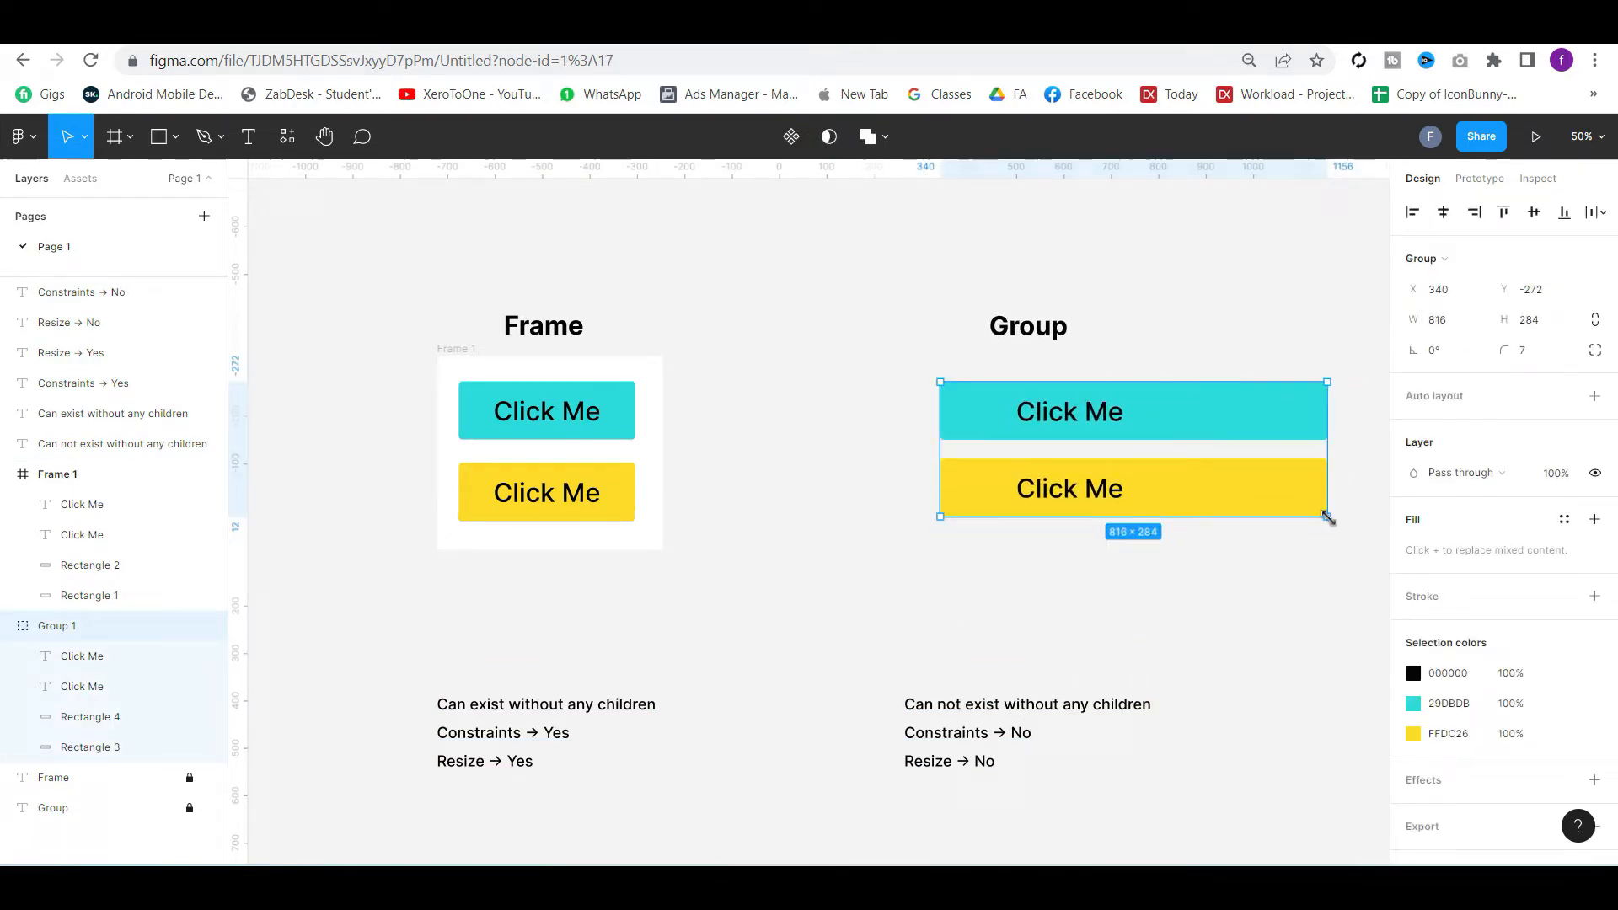
{"action": "key", "text": "ctrl+z"}
Draw a rectangle about 914 × 138 between the grouped buttons and the notes beneath them
{"action": "left_click", "coordinate": [176, 137]}
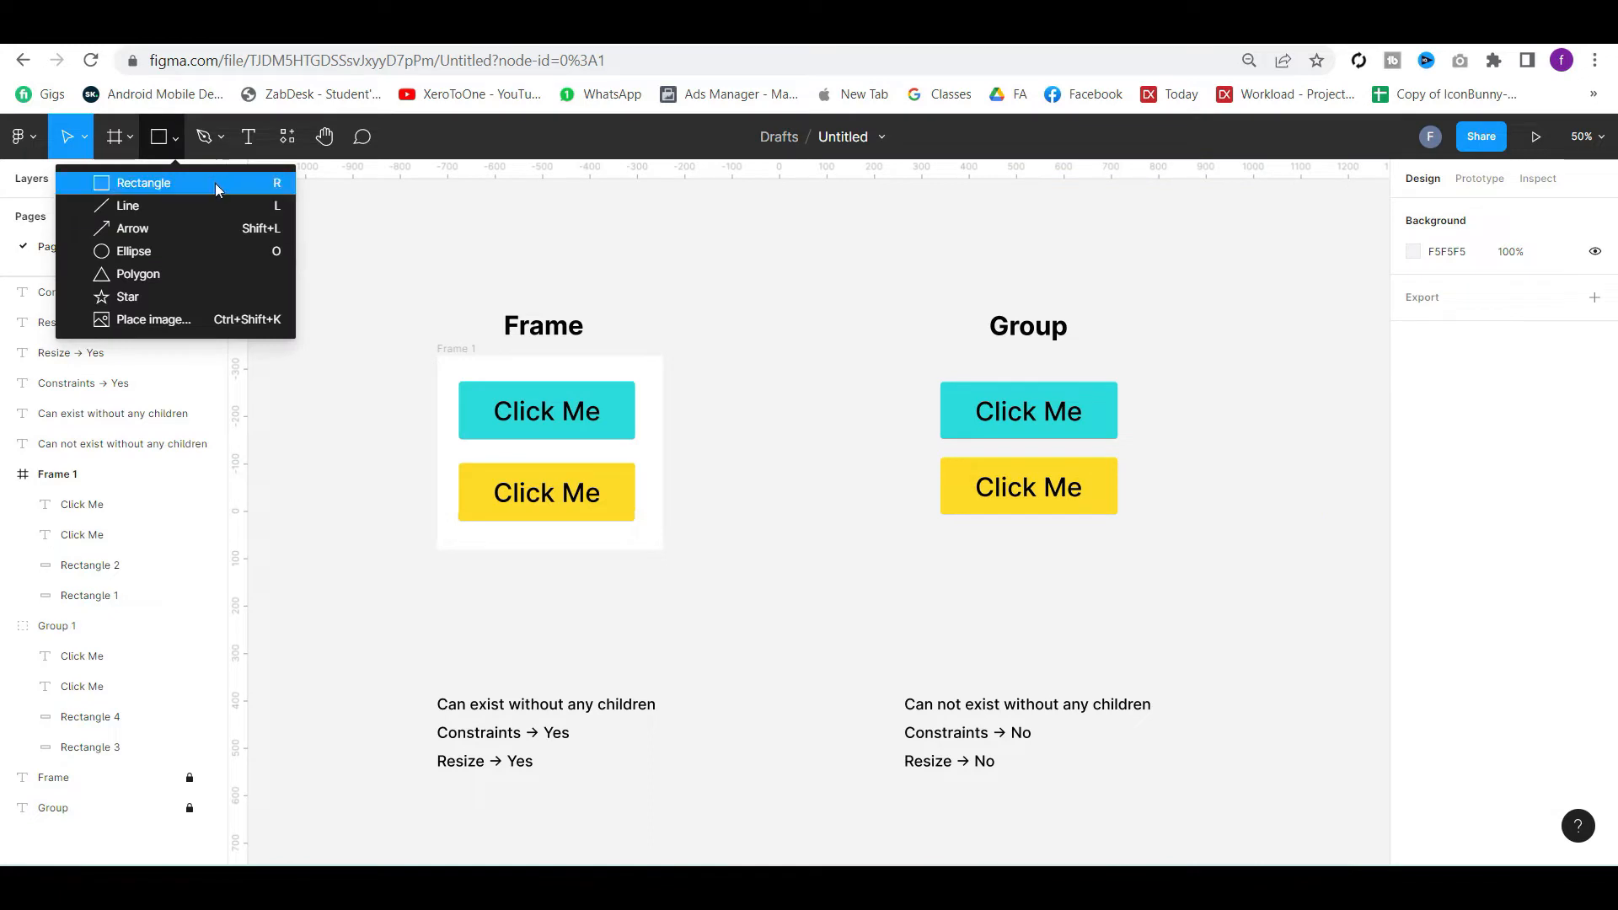
{"action": "left_click", "coordinate": [213, 178]}
{"action": "left_click_drag", "start_coordinate": [882, 553], "coordinate": [1313, 615]}
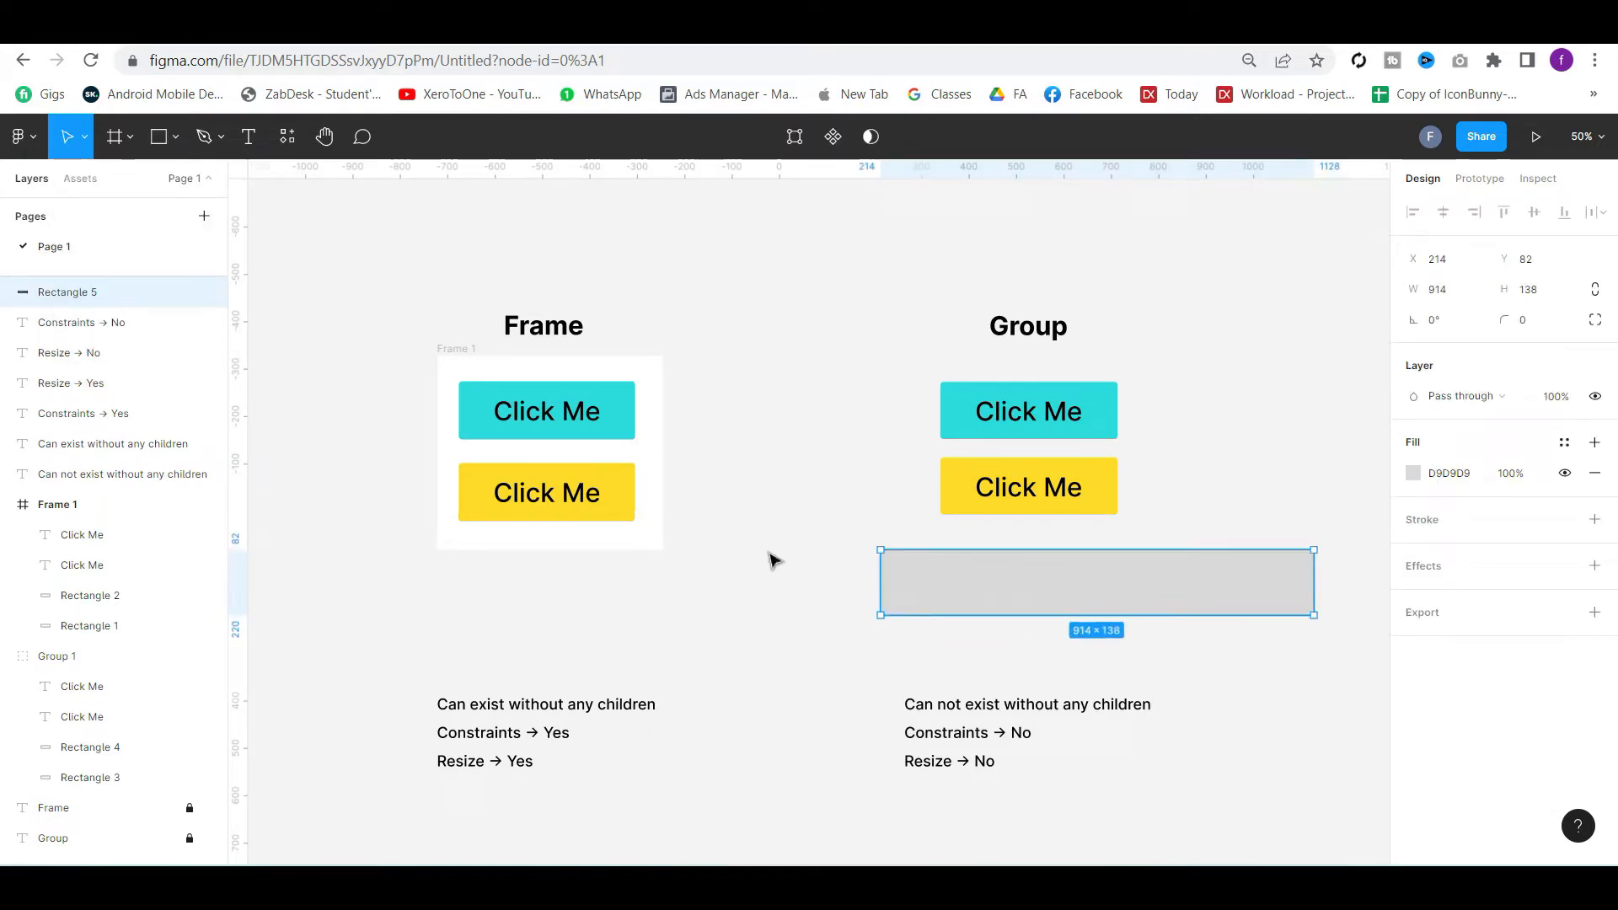
Set the new rectangle's fill colour to white, FFFFFF, and leave its editing mode
{"action": "left_click", "coordinate": [1414, 473]}
{"action": "left_click_drag", "start_coordinate": [1227, 432], "coordinate": [1149, 386]}
{"action": "key", "text": "Return"}
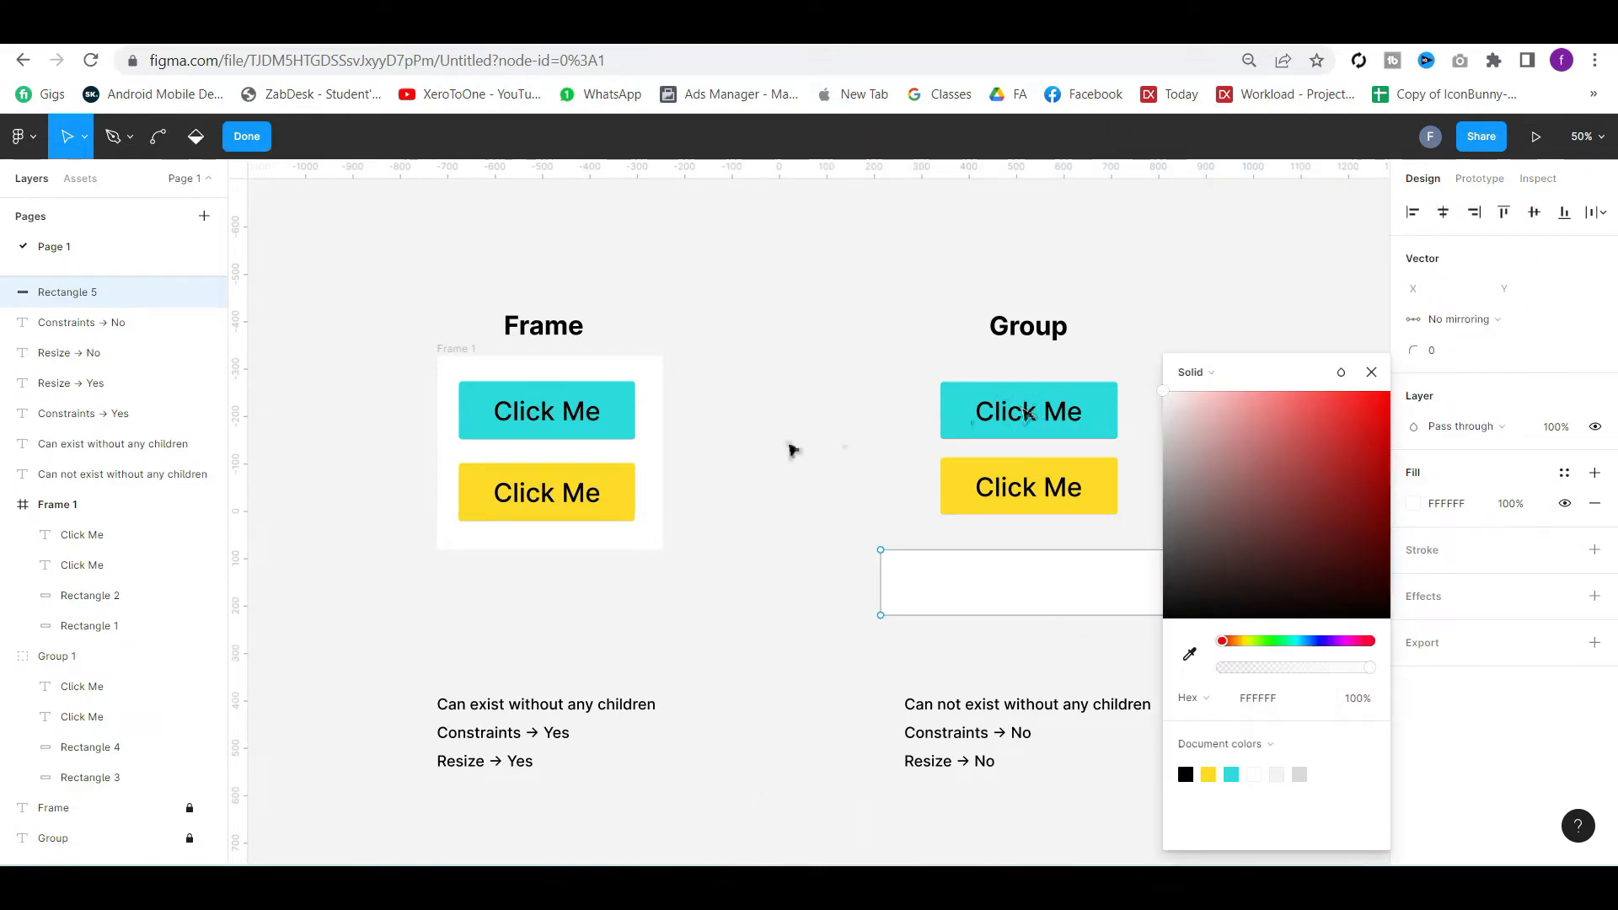
{"action": "left_click", "coordinate": [780, 444]}
{"action": "left_click", "coordinate": [779, 444]}
{"action": "key", "text": "m"}
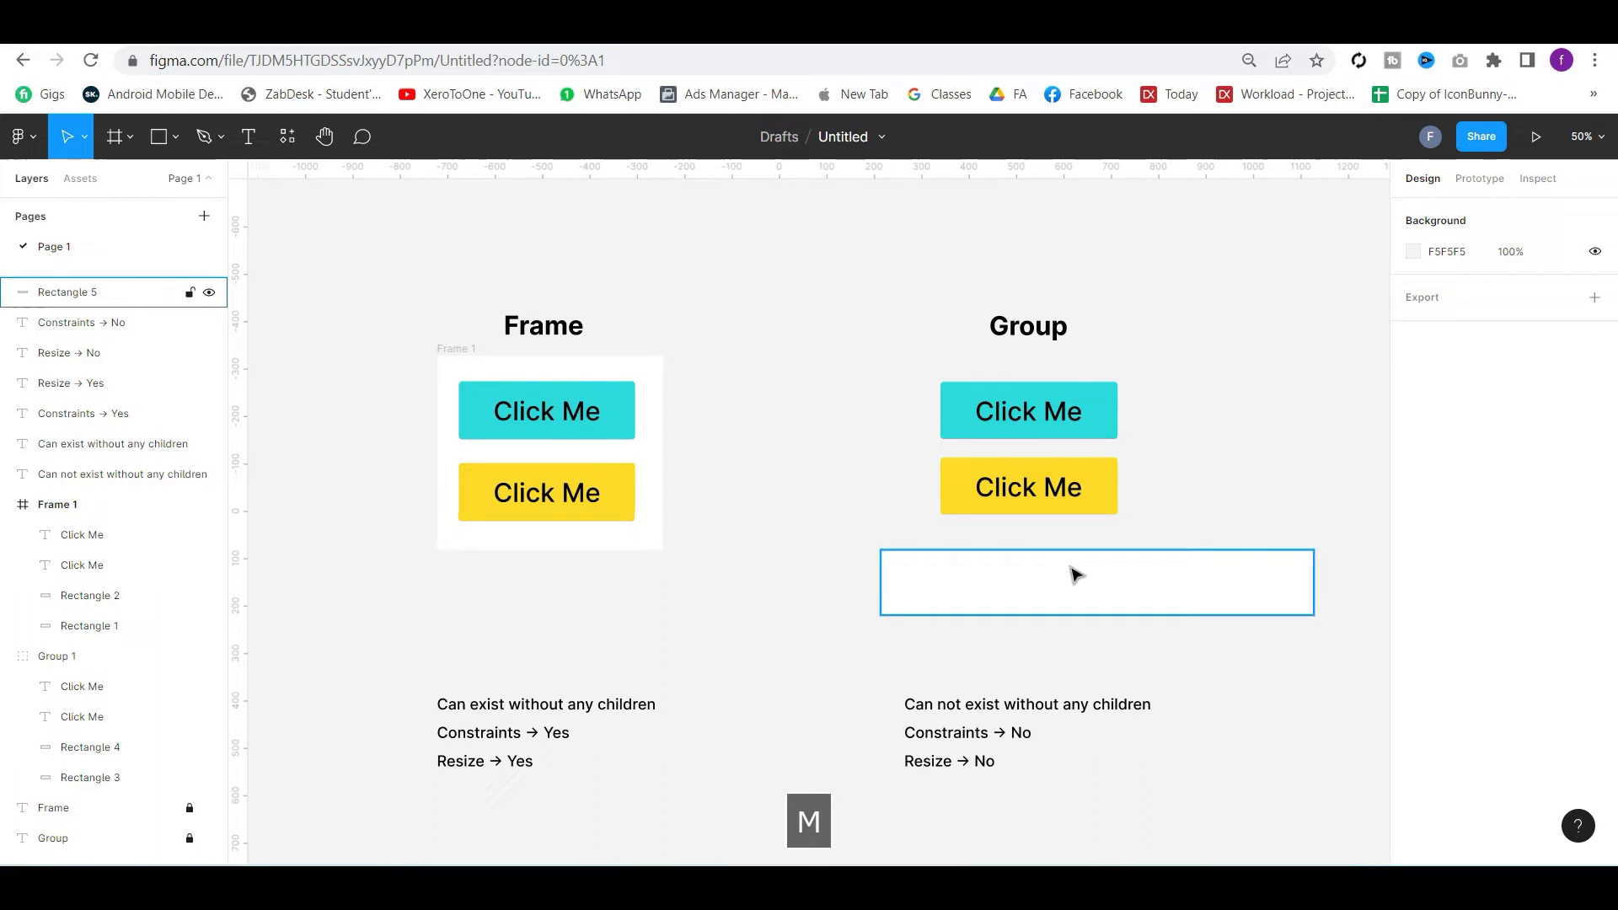
Draw a square about 86 × 82 near the white bar's left end and fill it with the button yellow, FFDC26
{"action": "left_click", "coordinate": [161, 143]}
{"action": "left_click_drag", "start_coordinate": [896, 564], "coordinate": [935, 600]}
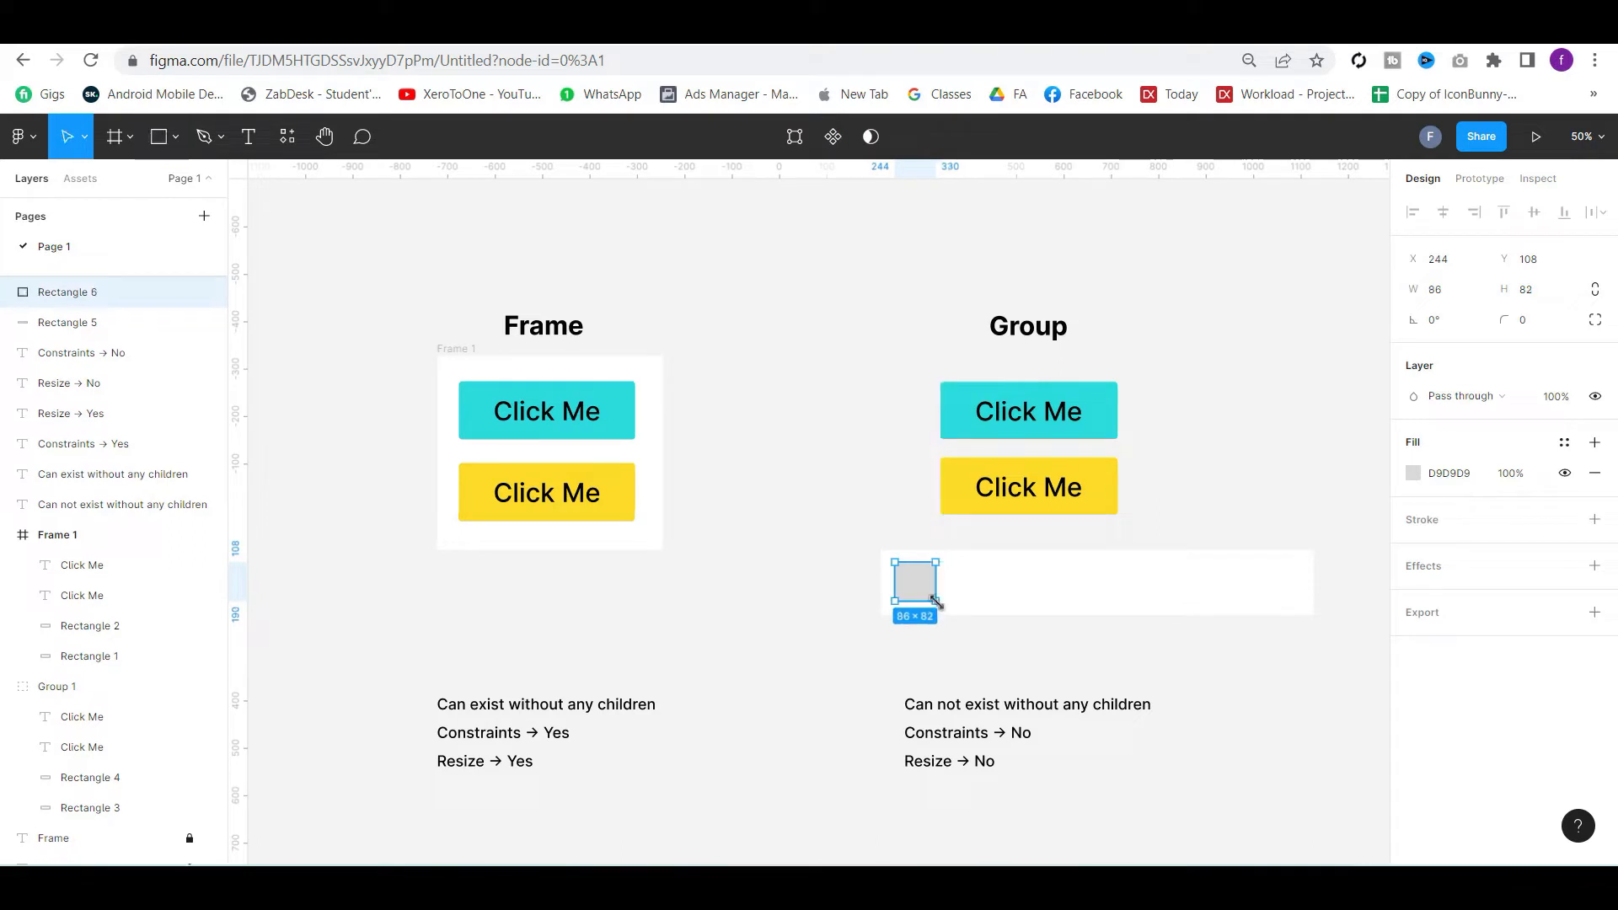
{"action": "key", "text": "i"}
{"action": "left_click", "coordinate": [1097, 461]}
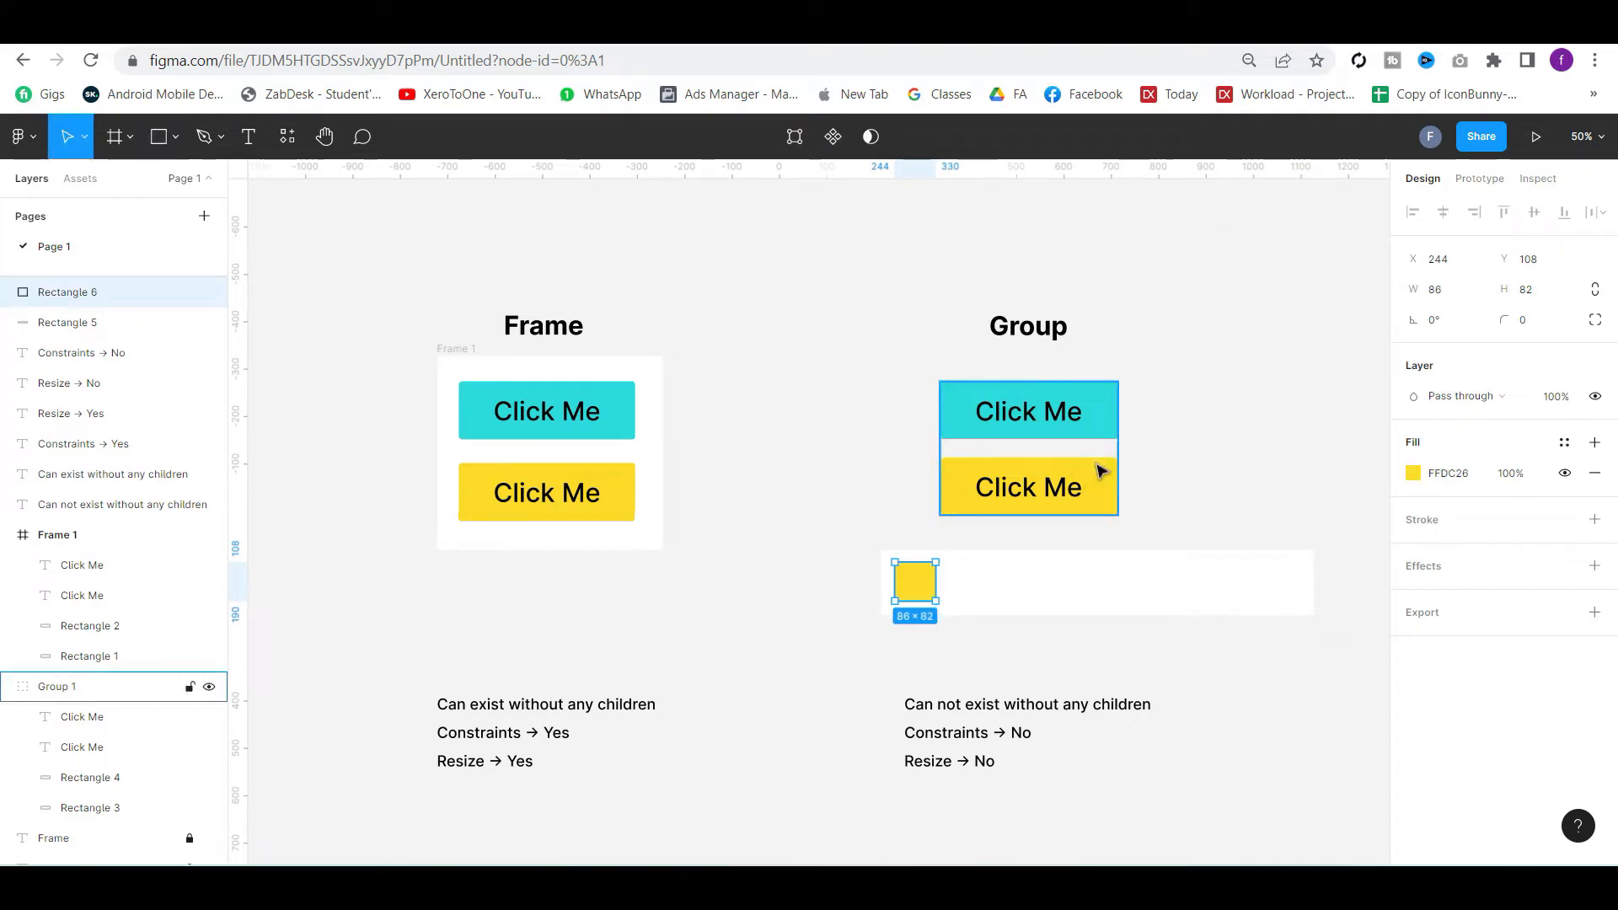
{"action": "key", "text": "v"}
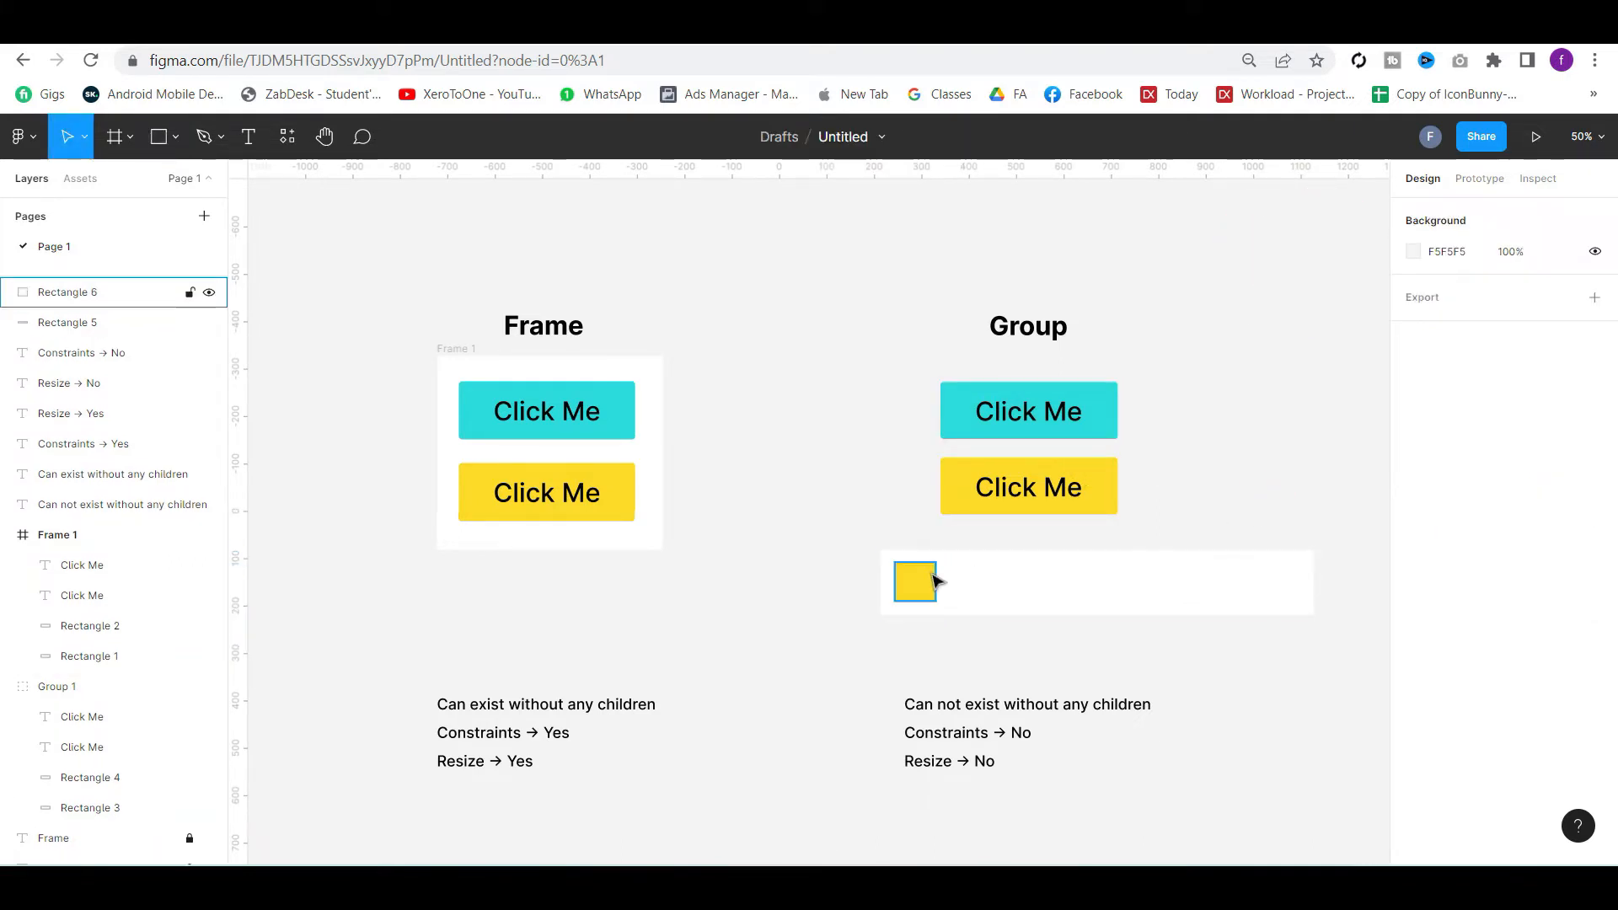
Duplicate the yellow square just to its right and fill the copy with the button turquoise, 29DBDB
{"action": "left_click_drag", "start_coordinate": [925, 581], "coordinate": [971, 581]}
{"action": "key", "text": "i"}
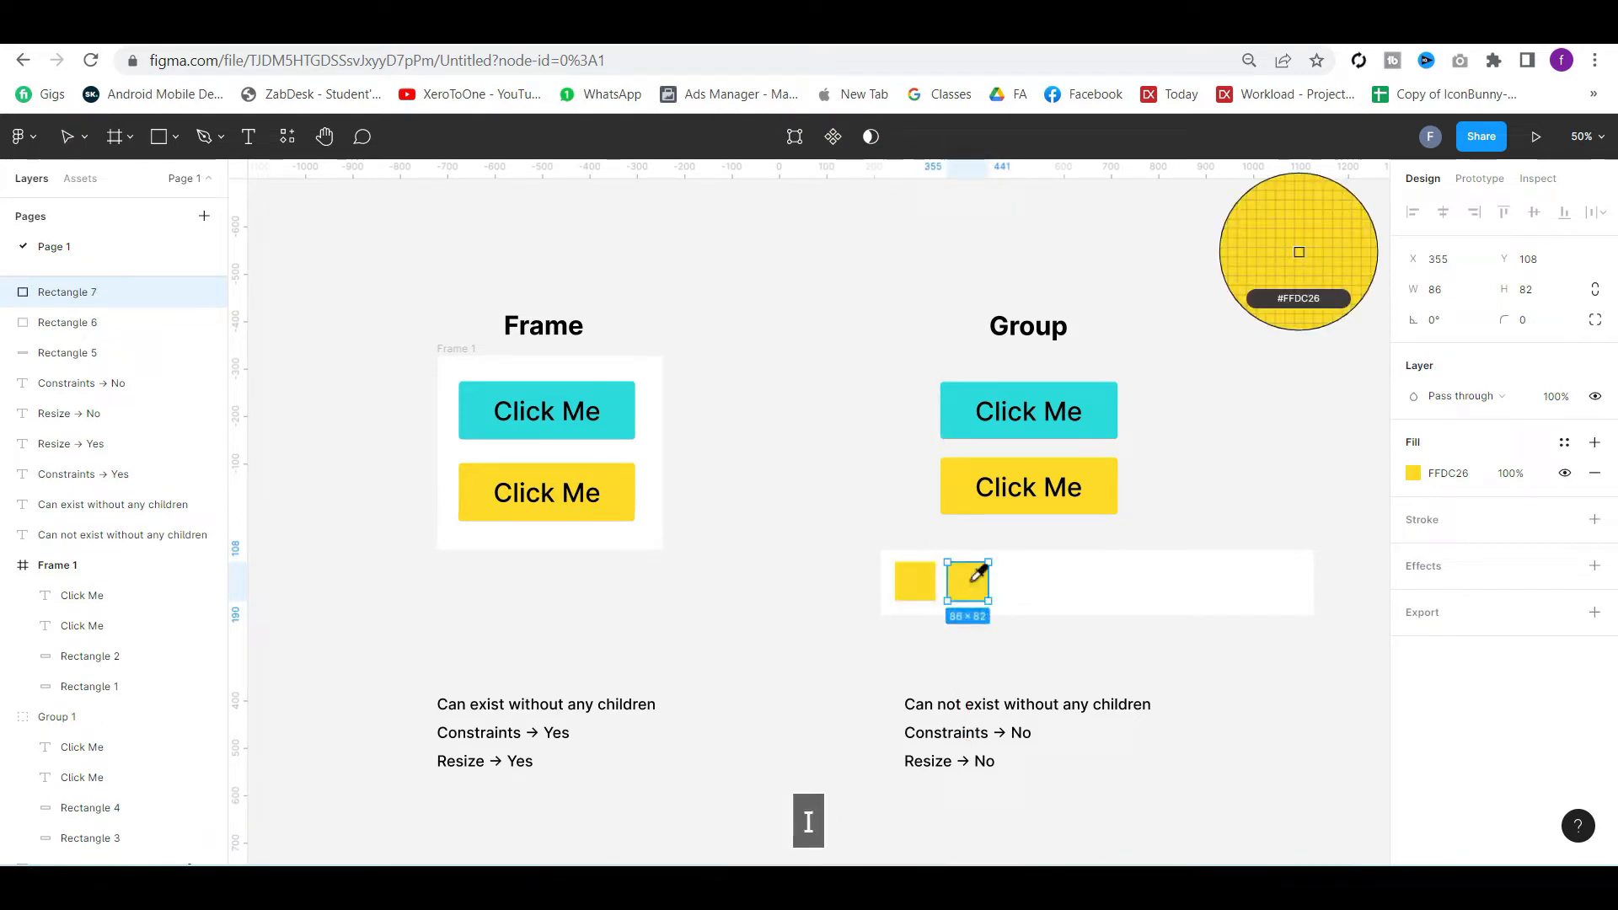
{"action": "left_click", "coordinate": [1094, 418]}
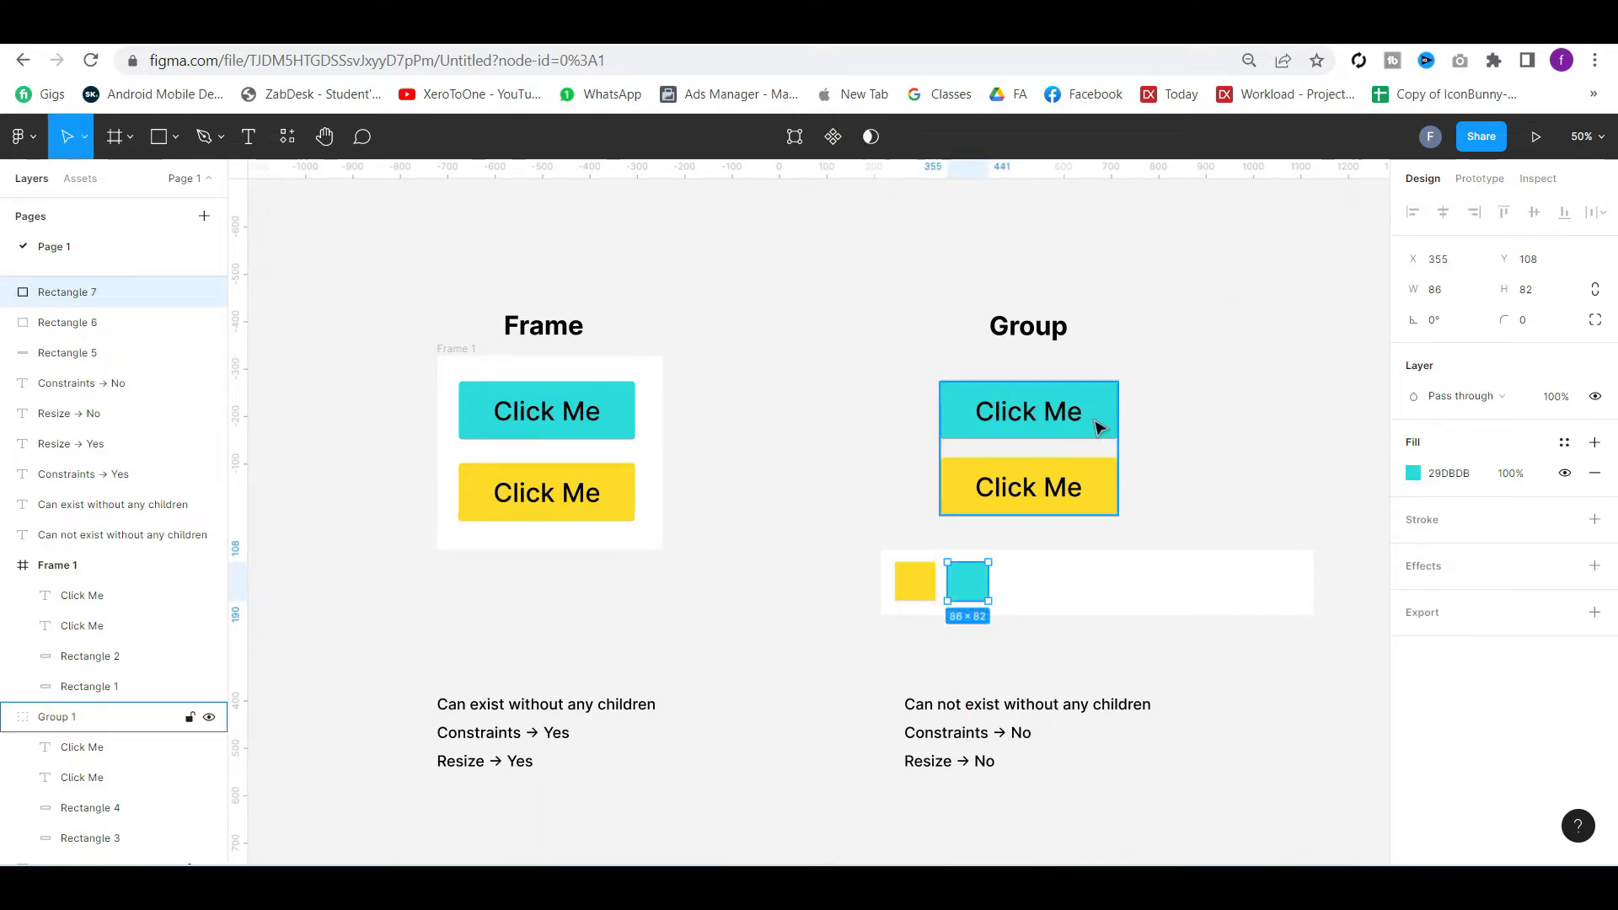
{"action": "key", "text": "v"}
{"action": "left_click", "coordinate": [1285, 540]}
Move the white bar and its two squares slightly lower and place a copy of them beneath the Frame example
{"action": "left_click_drag", "start_coordinate": [823, 531], "coordinate": [1011, 626]}
{"action": "left_click_drag", "start_coordinate": [1101, 582], "coordinate": [1102, 600]}
{"action": "left_click", "coordinate": [843, 620]}
{"action": "left_click", "coordinate": [752, 618]}
Enclose the copied bar under Frame in a new frame, and group the original bar under Group with its two squares
{"action": "left_click", "coordinate": [115, 137]}
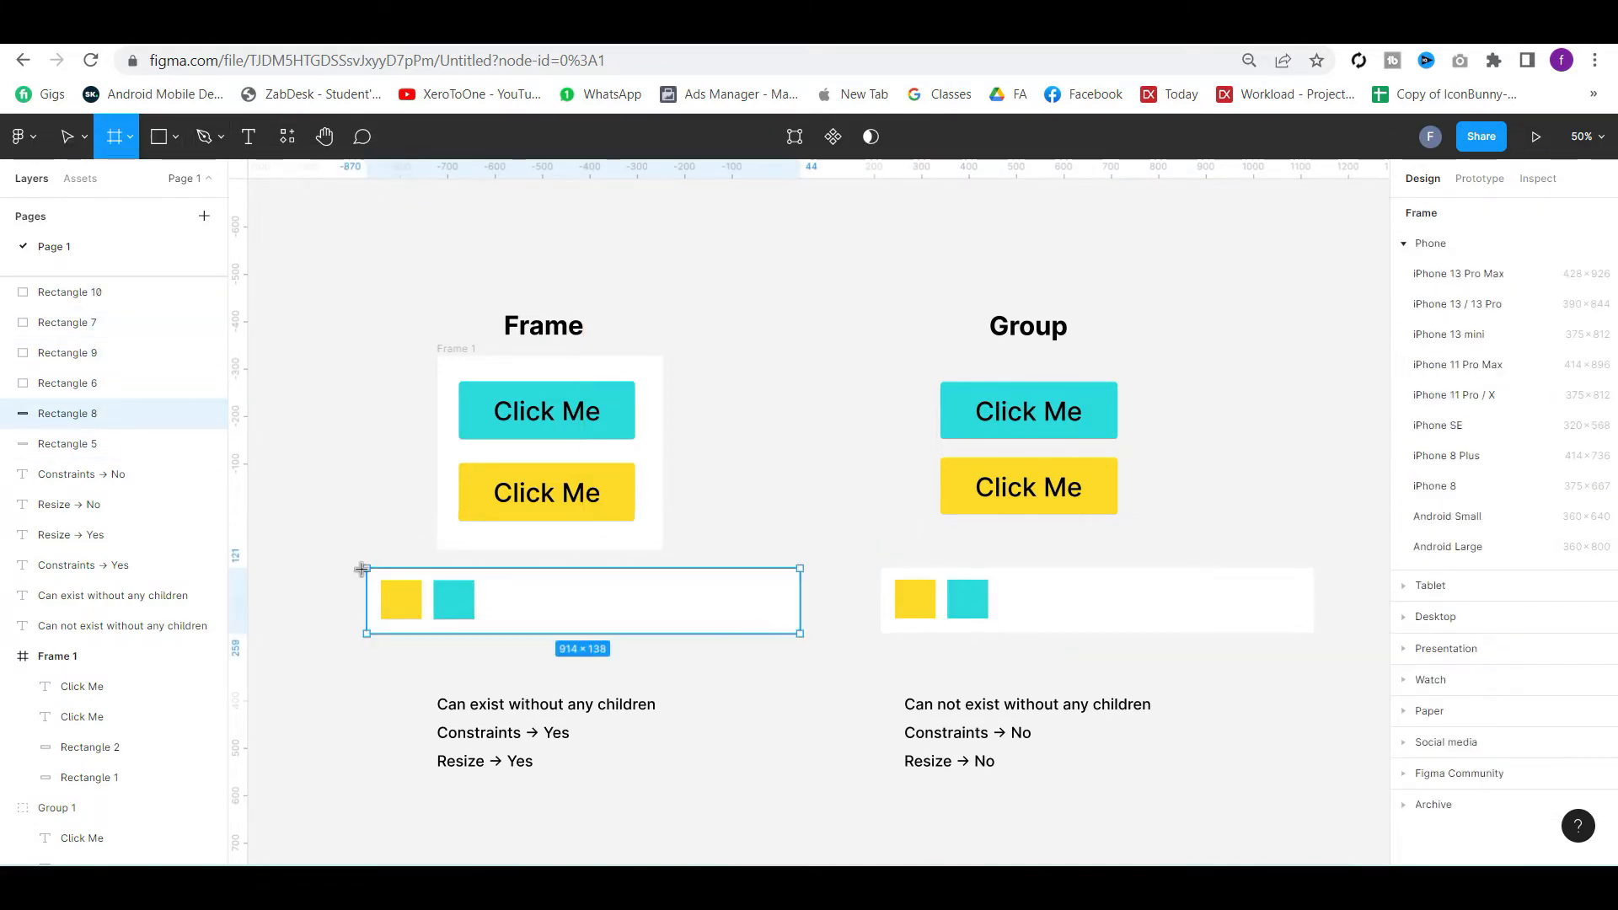
{"action": "left_click_drag", "start_coordinate": [364, 567], "coordinate": [800, 635]}
{"action": "left_click_drag", "start_coordinate": [854, 541], "coordinate": [1336, 660]}
{"action": "scroll", "coordinate": [1337, 660], "scroll_direction": "right", "scroll_amount": 1}
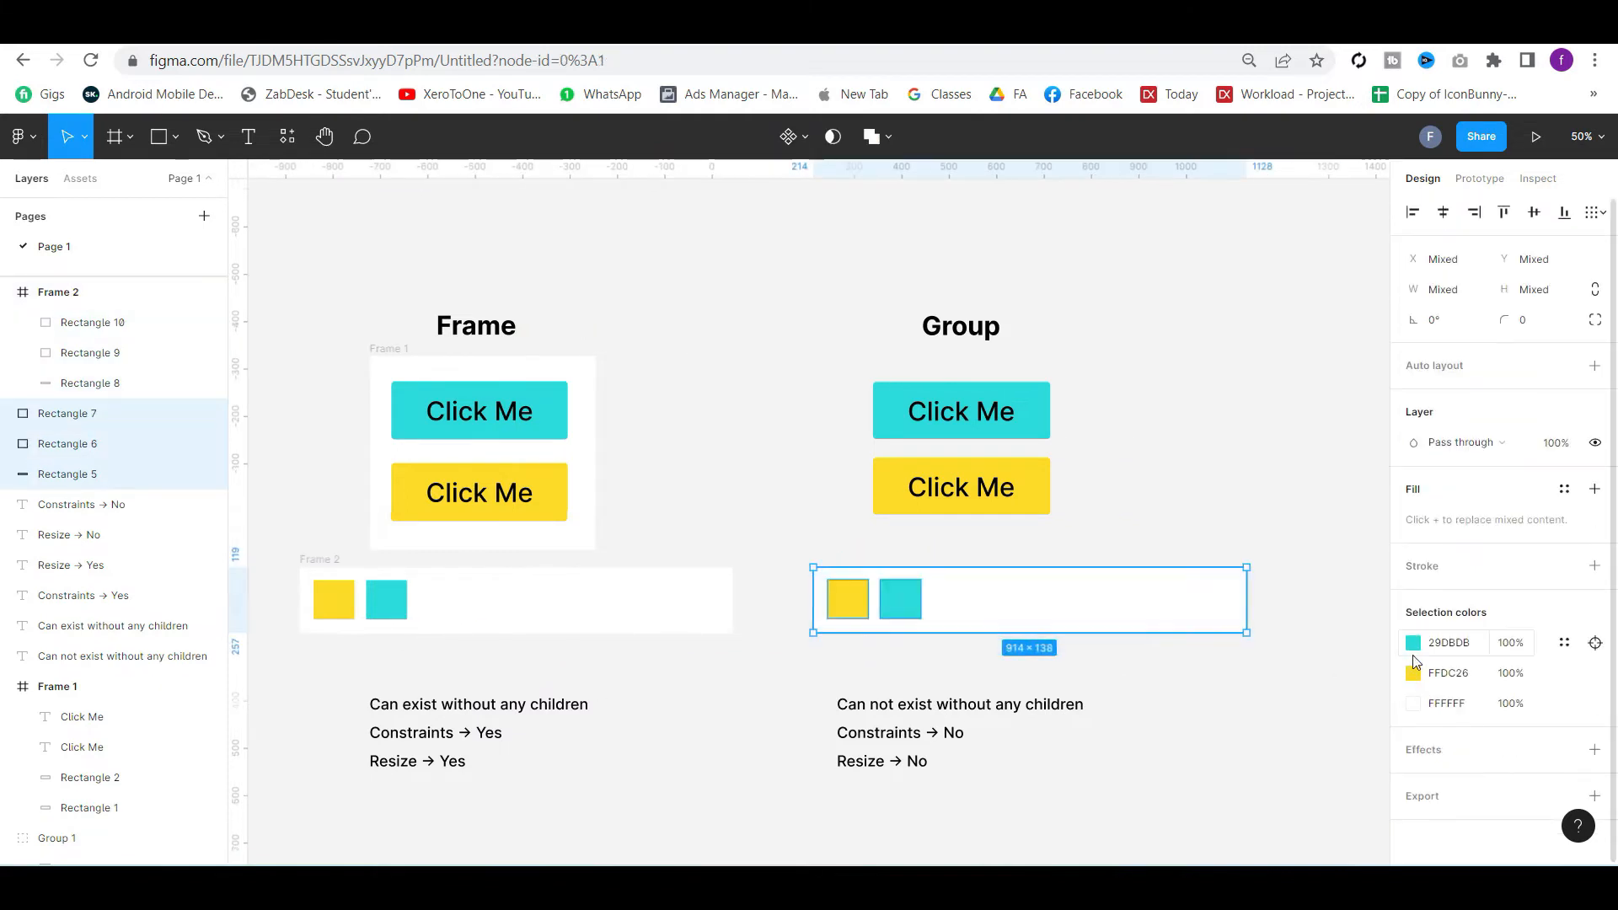
{"action": "key", "text": "ctrl+g"}
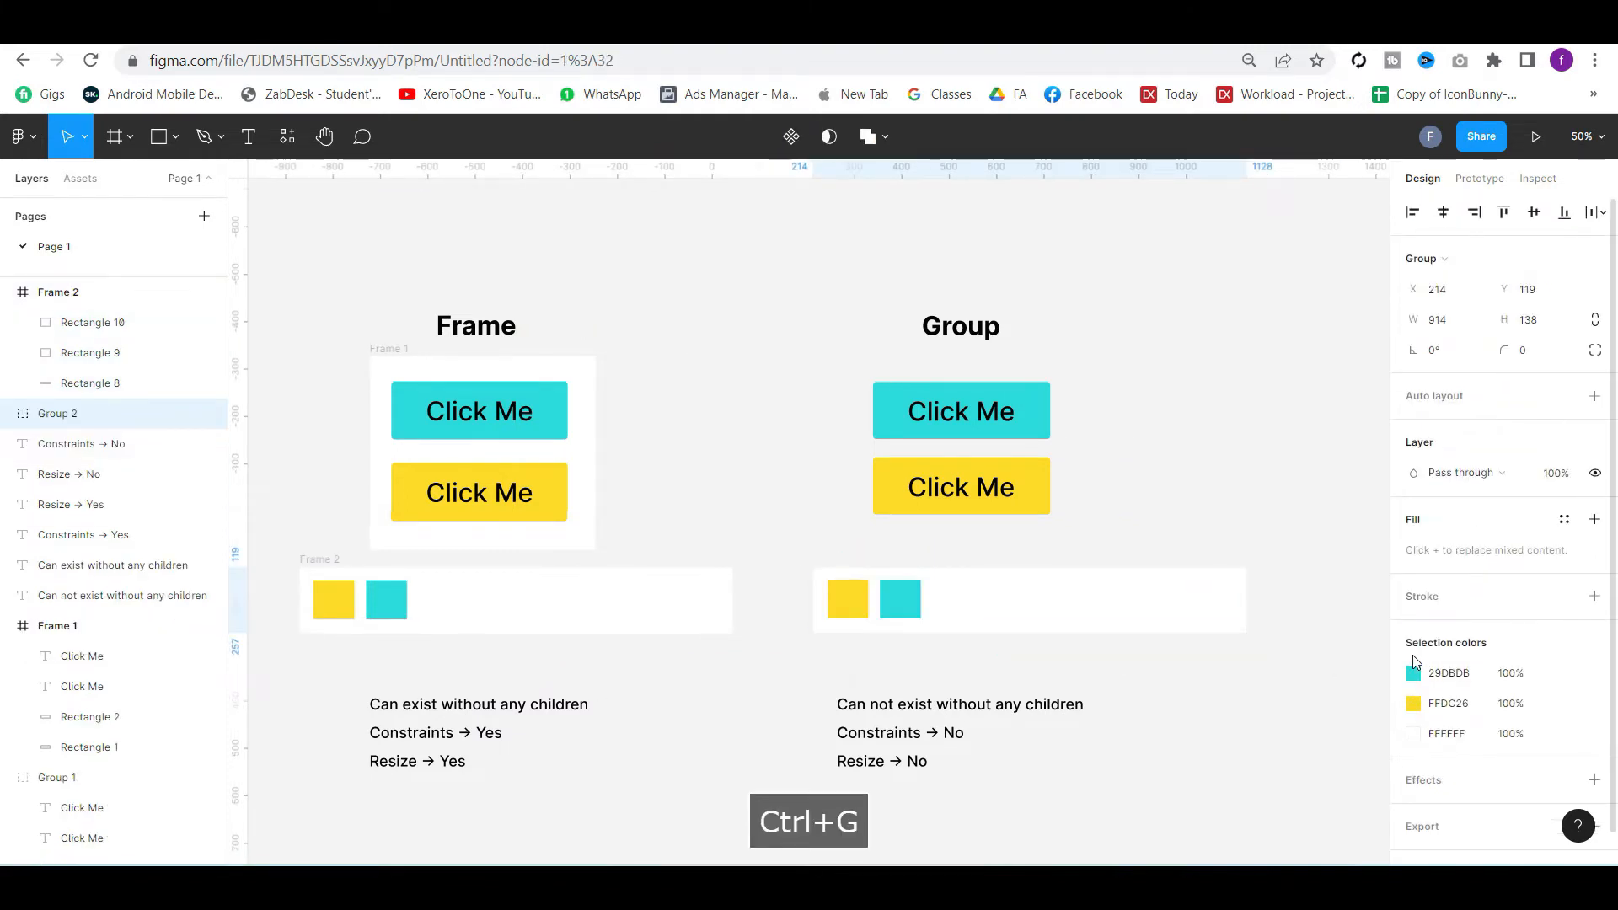
Delete the white background rectangle, Rectangle 8, from inside Frame 2
{"action": "left_click", "coordinate": [585, 603]}
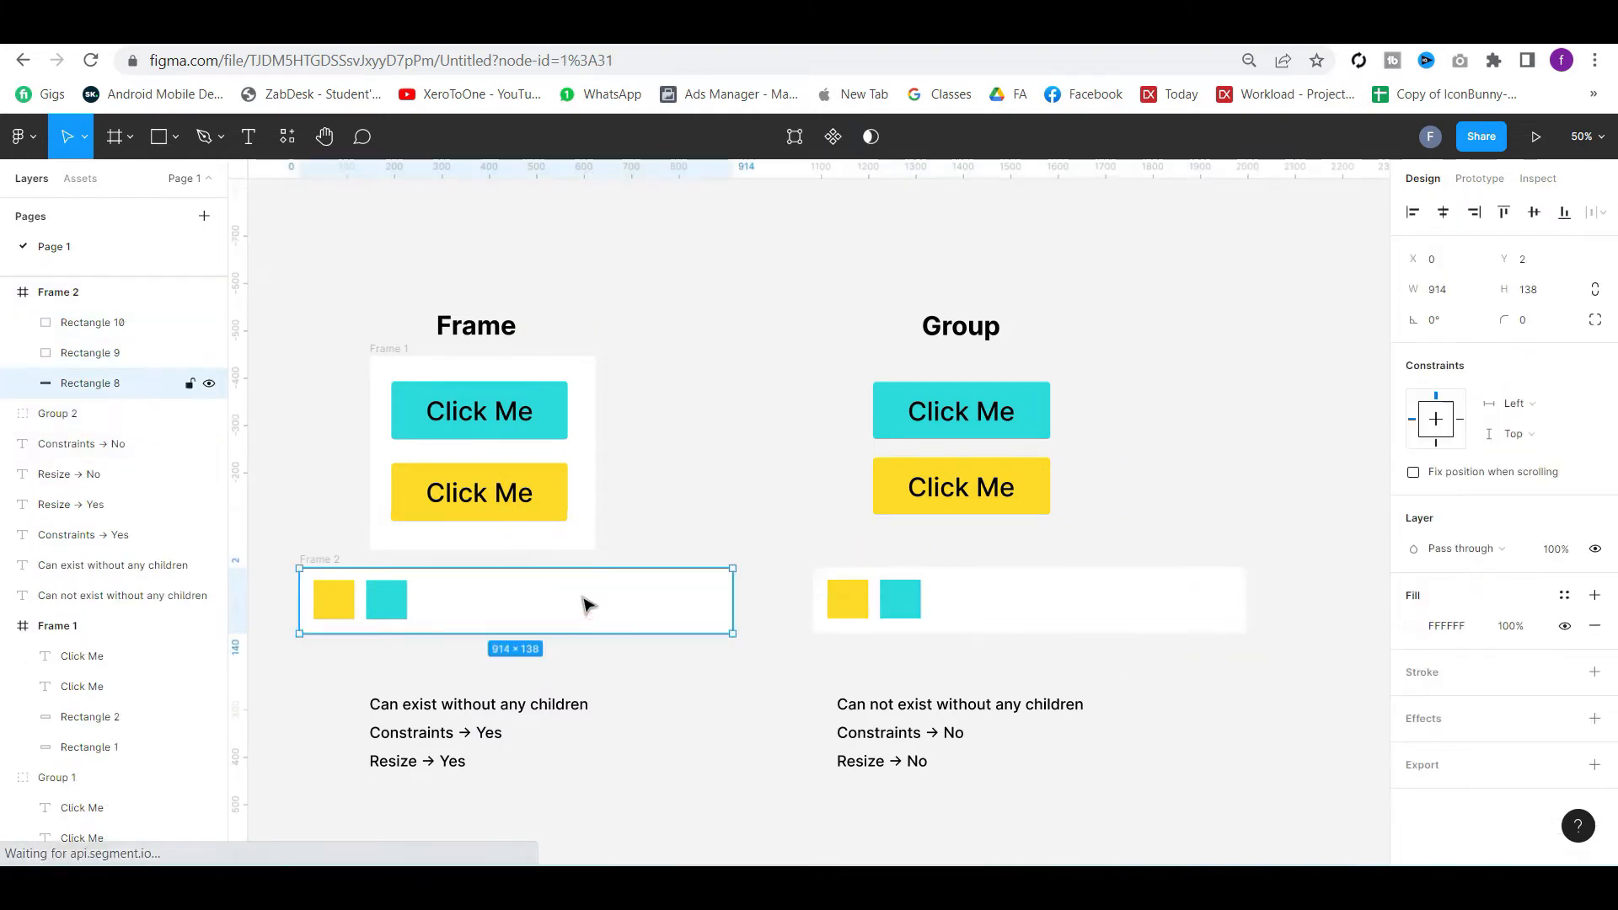
{"action": "left_click", "coordinate": [78, 323]}
{"action": "left_click", "coordinate": [80, 383]}
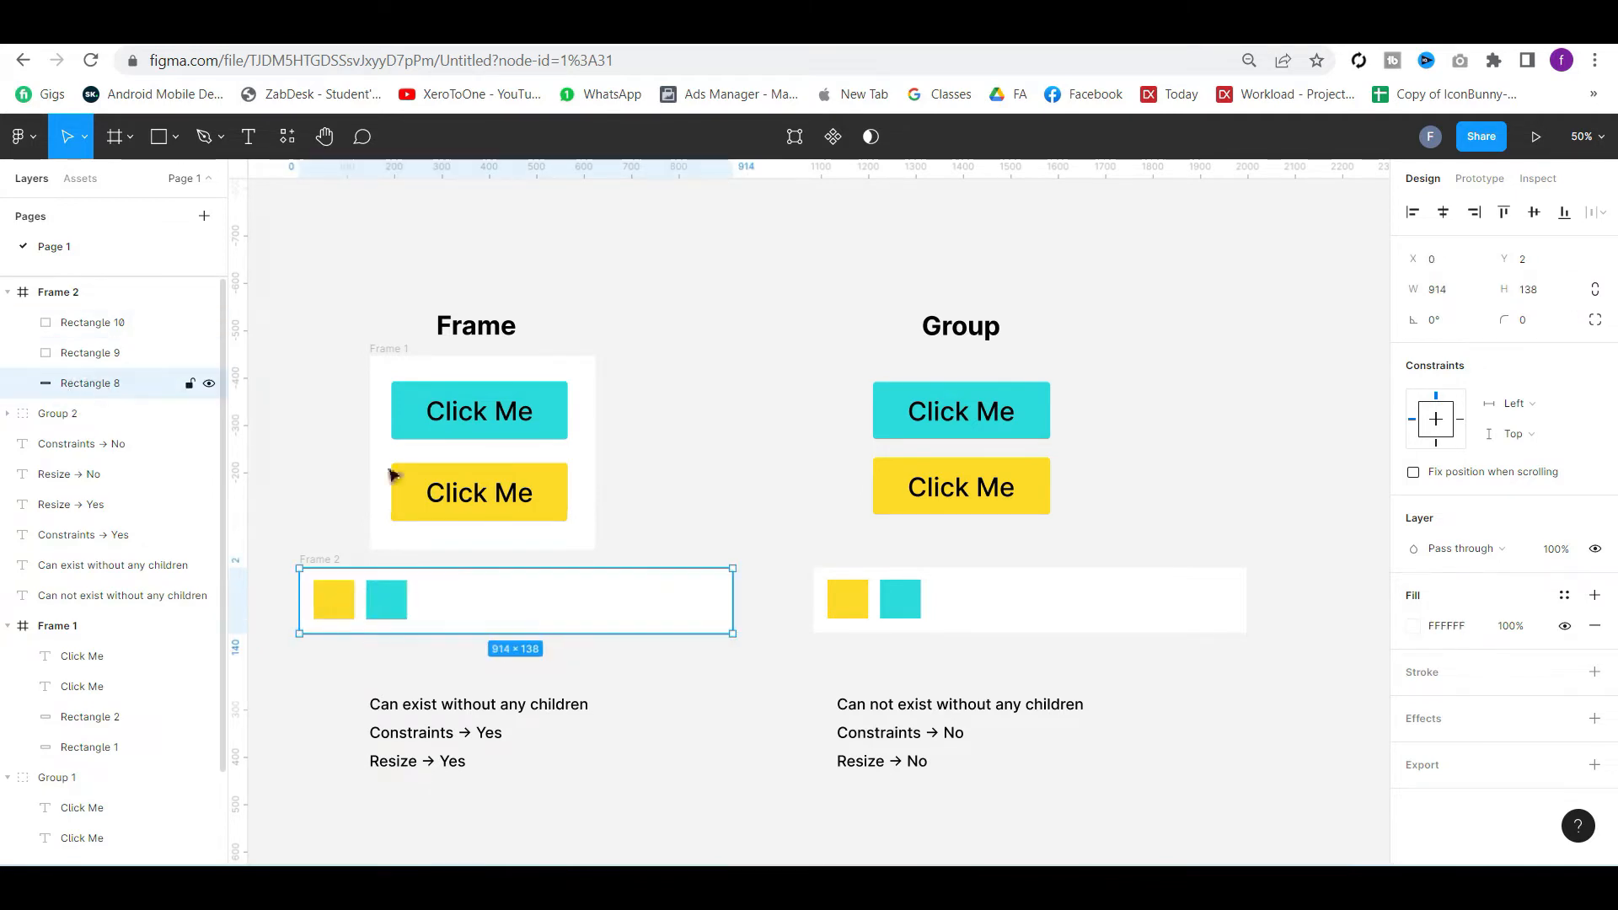
{"action": "key", "text": "Delete"}
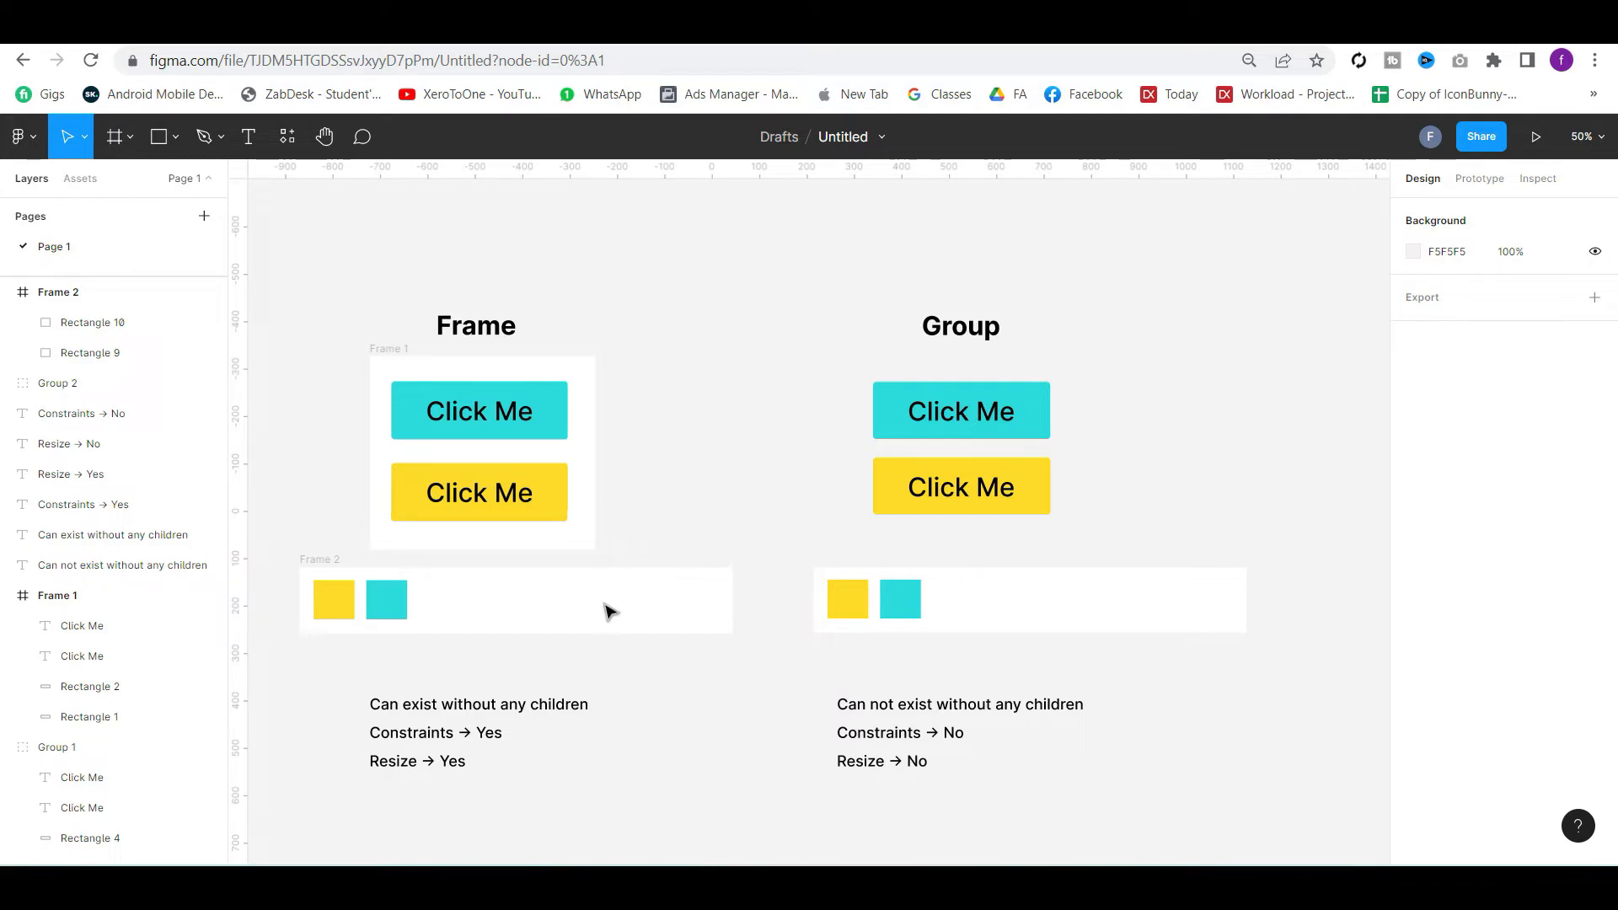
Resize Group 2 to about 956 × 199, and widen Frame 2 to about 930 × 139
{"action": "left_click", "coordinate": [969, 586]}
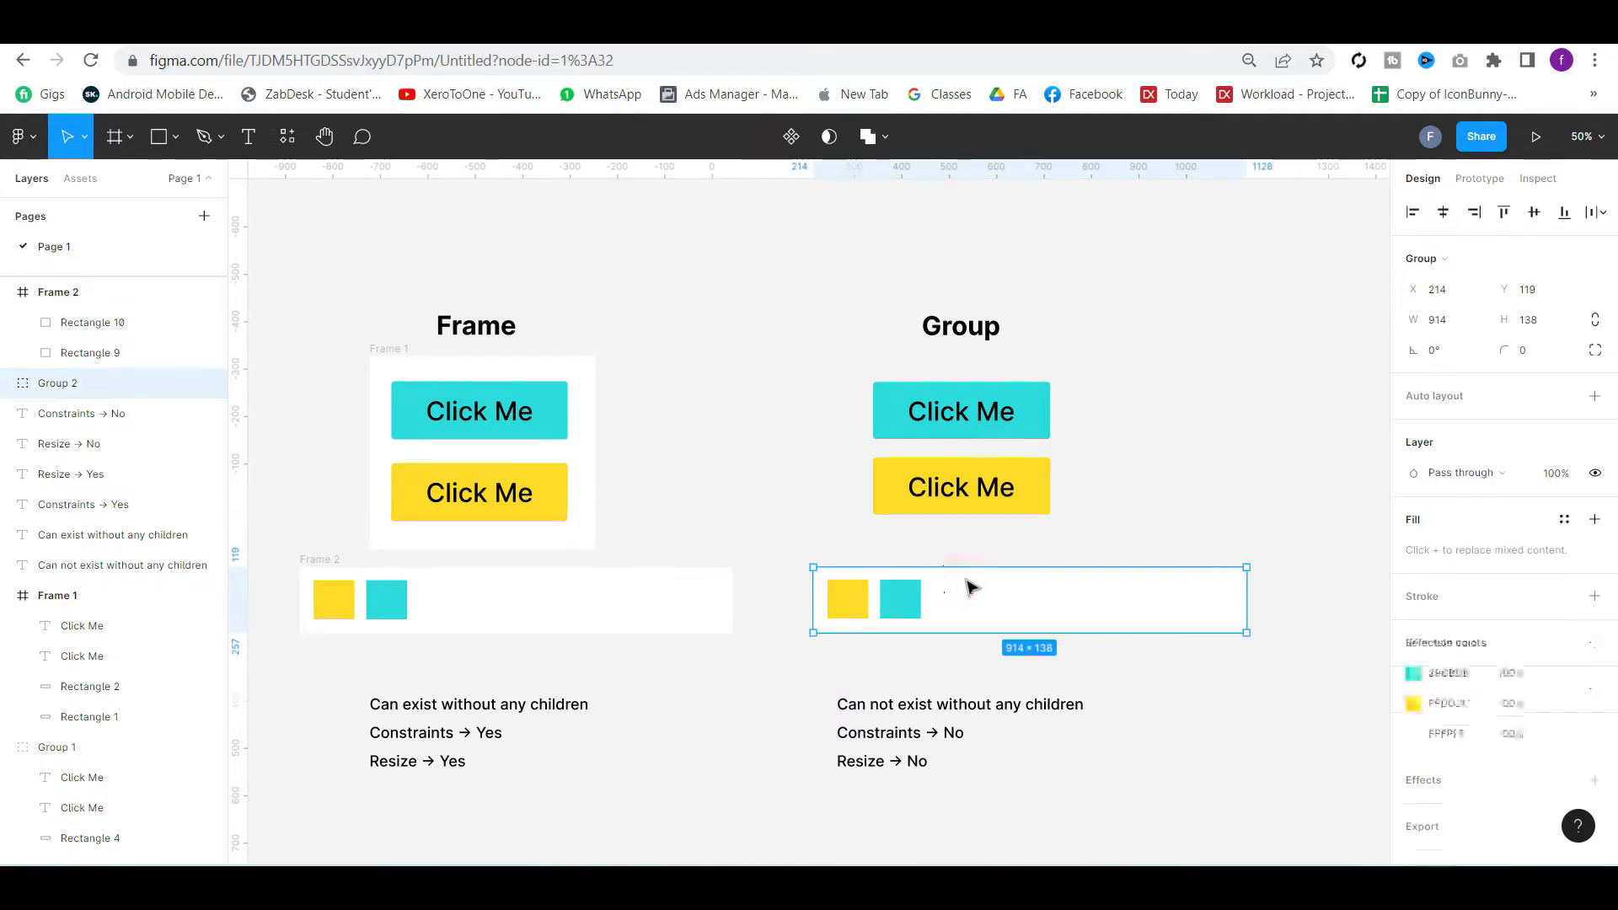
{"action": "left_click_drag", "start_coordinate": [1244, 628], "coordinate": [1266, 661]}
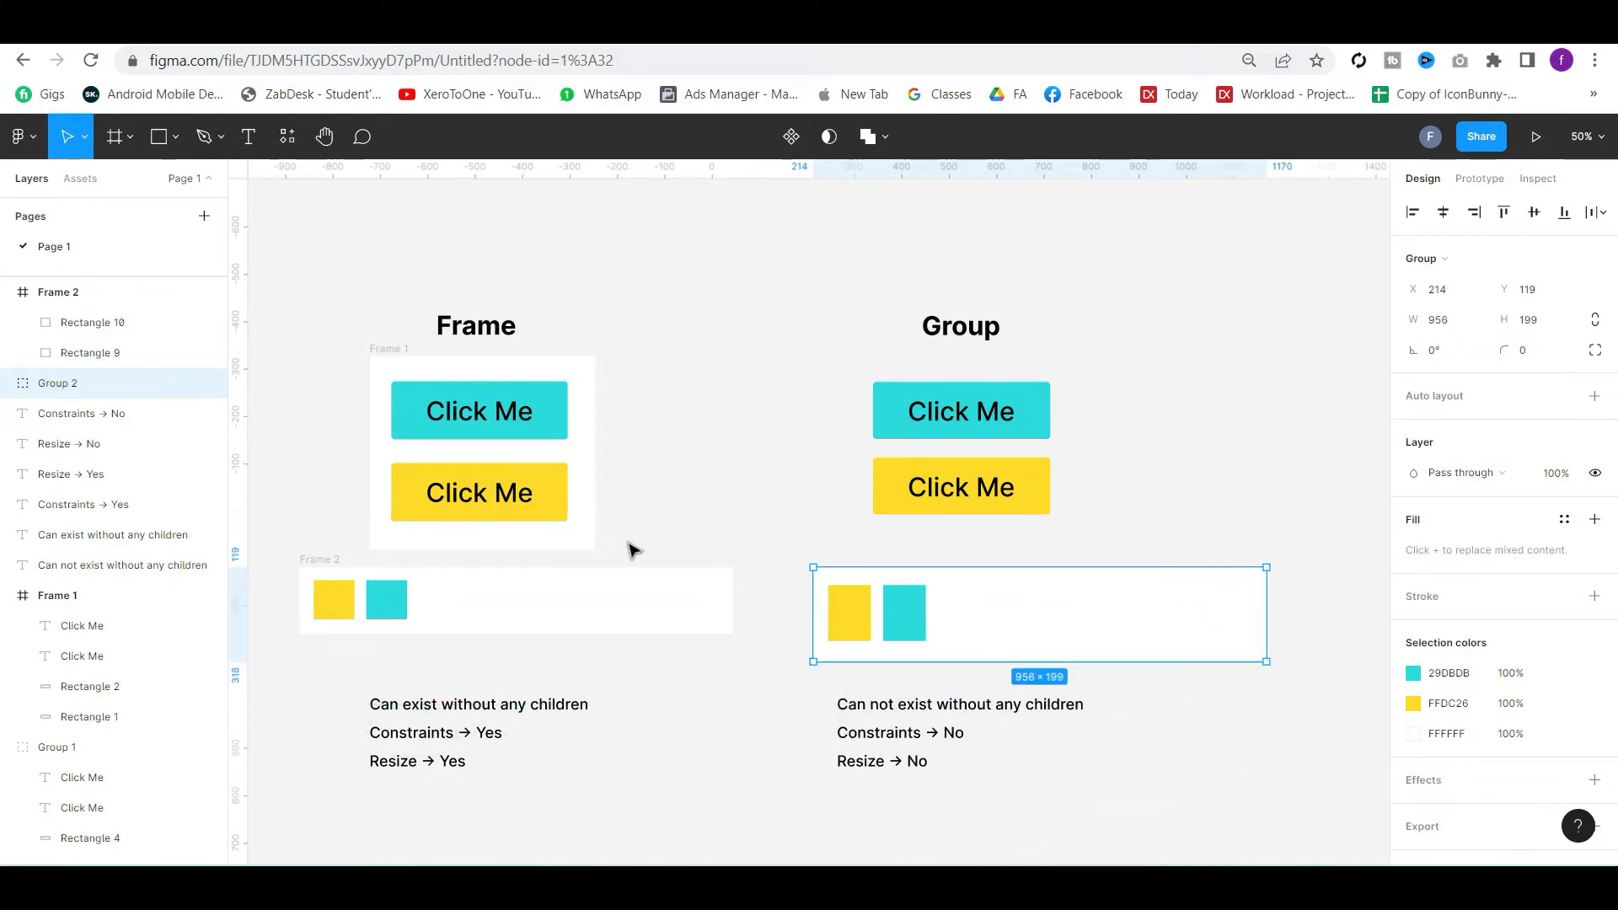
{"action": "left_click", "coordinate": [318, 571]}
{"action": "mouse_move", "coordinate": [732, 639]}
{"action": "left_mouse_down"}
{"action": "mouse_move", "coordinate": [769, 716]}
{"action": "mouse_move", "coordinate": [823, 589]}
{"action": "mouse_move", "coordinate": [773, 635]}
{"action": "mouse_move", "coordinate": [740, 636]}
{"action": "left_mouse_up"}
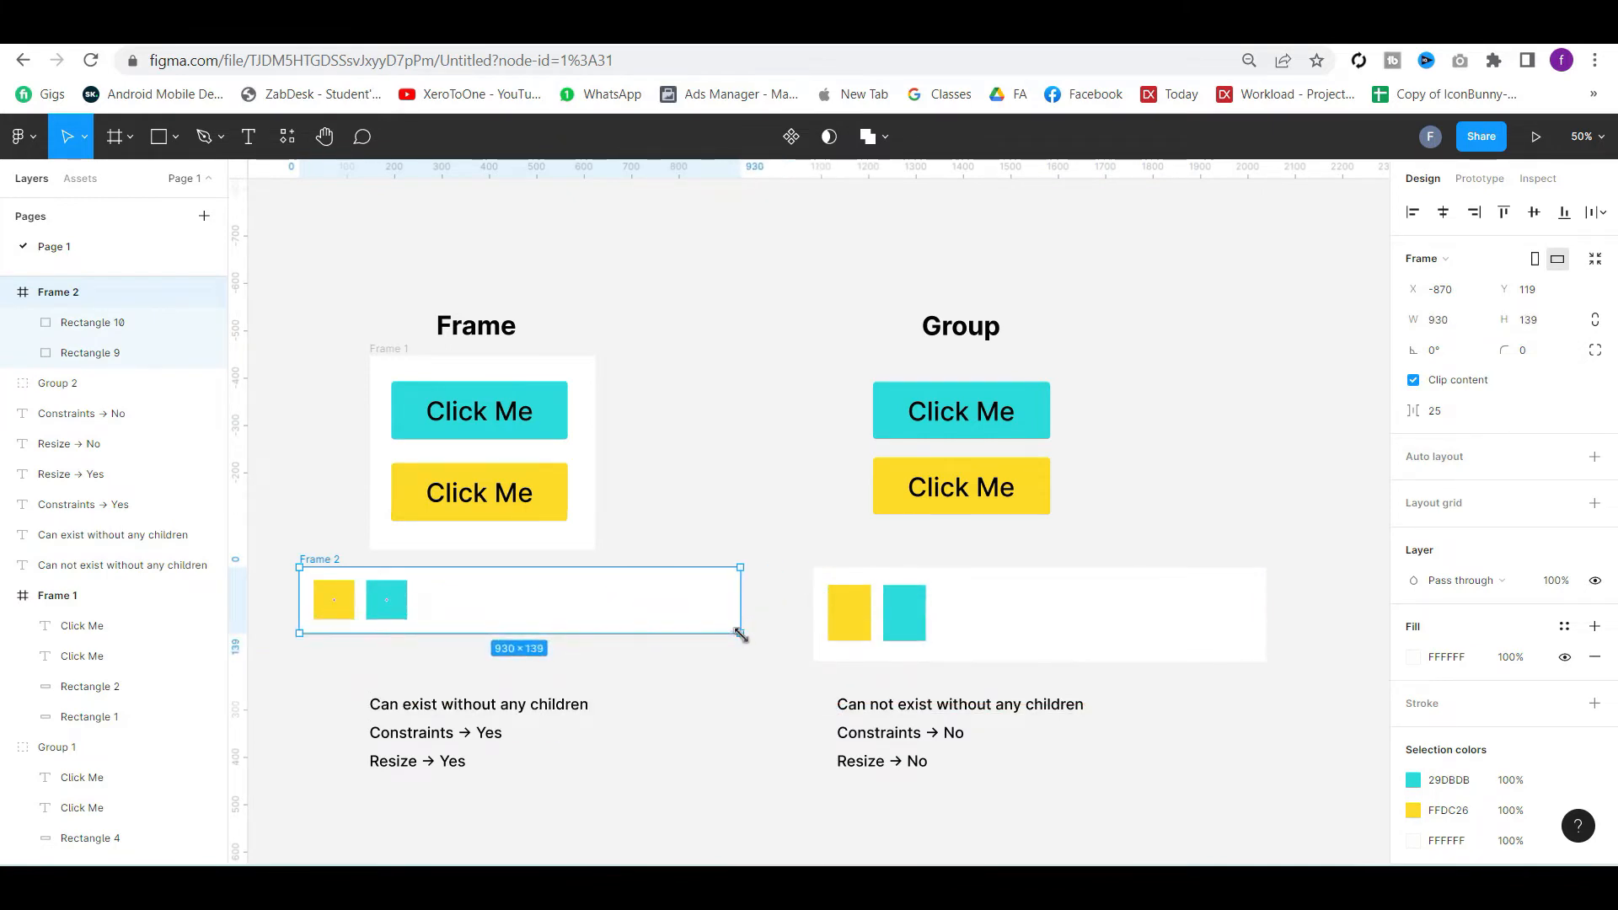
Copy the turquoise square to the right end of both Frame 2 and Group 2
{"action": "left_click", "coordinate": [433, 676]}
{"action": "left_click", "coordinate": [376, 589]}
{"action": "left_click_drag", "start_coordinate": [387, 603], "coordinate": [713, 605]}
{"action": "double_click", "coordinate": [904, 612]}
{"action": "left_click_drag", "start_coordinate": [907, 614], "coordinate": [1215, 617]}
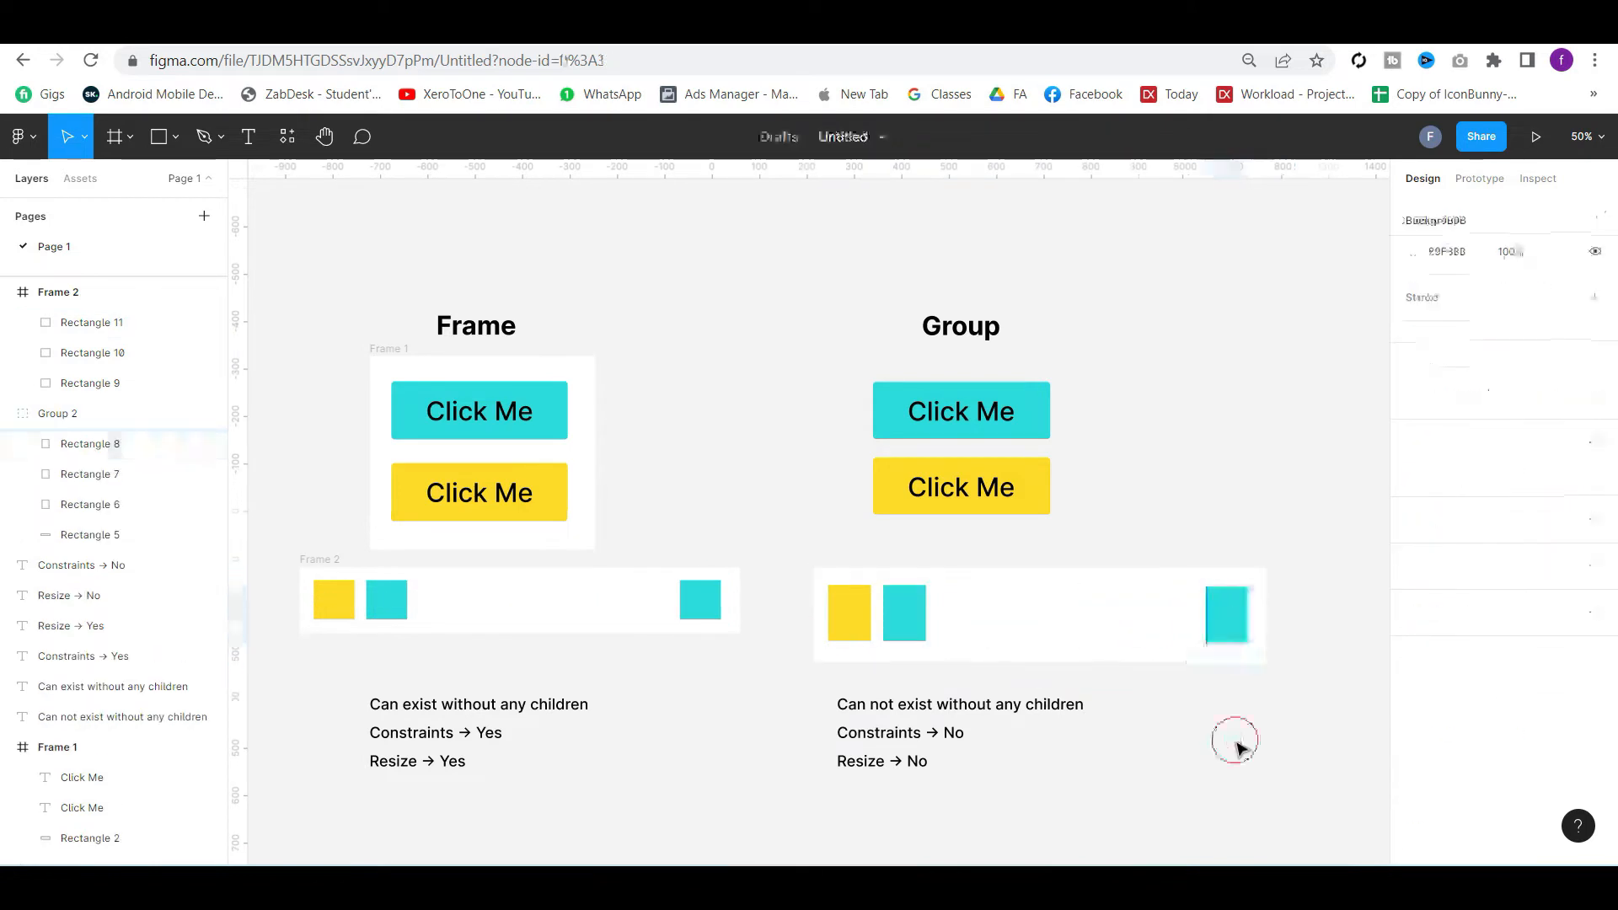
Set the horizontal constraint of the rightmost turquoise square in Frame 2 to Right
{"action": "left_click", "coordinate": [329, 562]}
{"action": "left_click", "coordinate": [706, 598]}
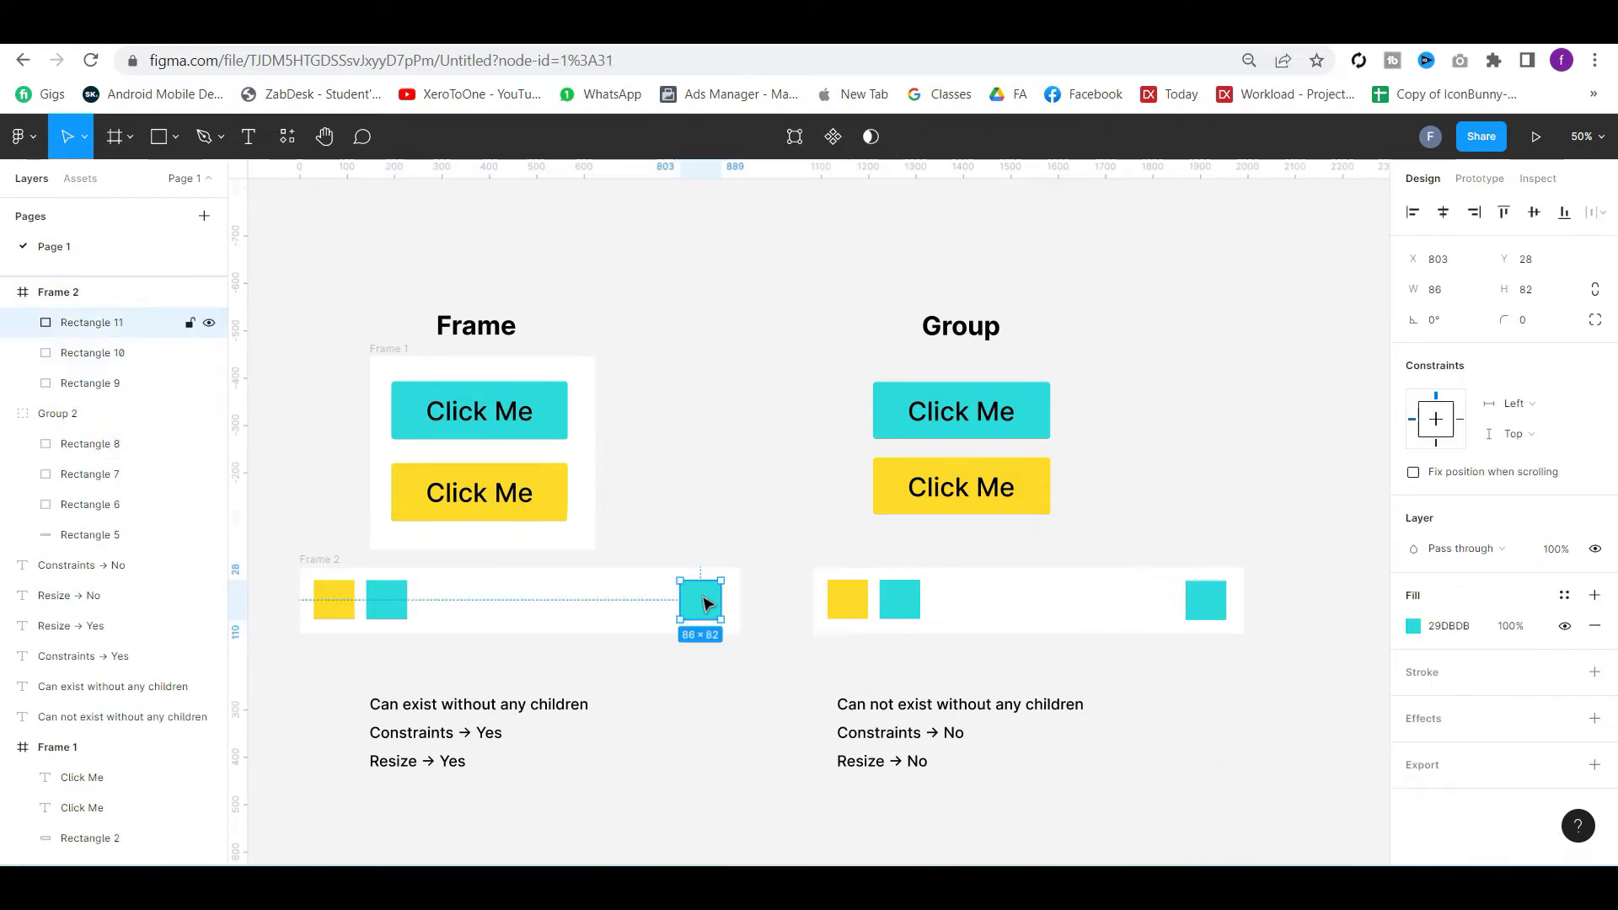
{"action": "left_click", "coordinate": [1527, 404]}
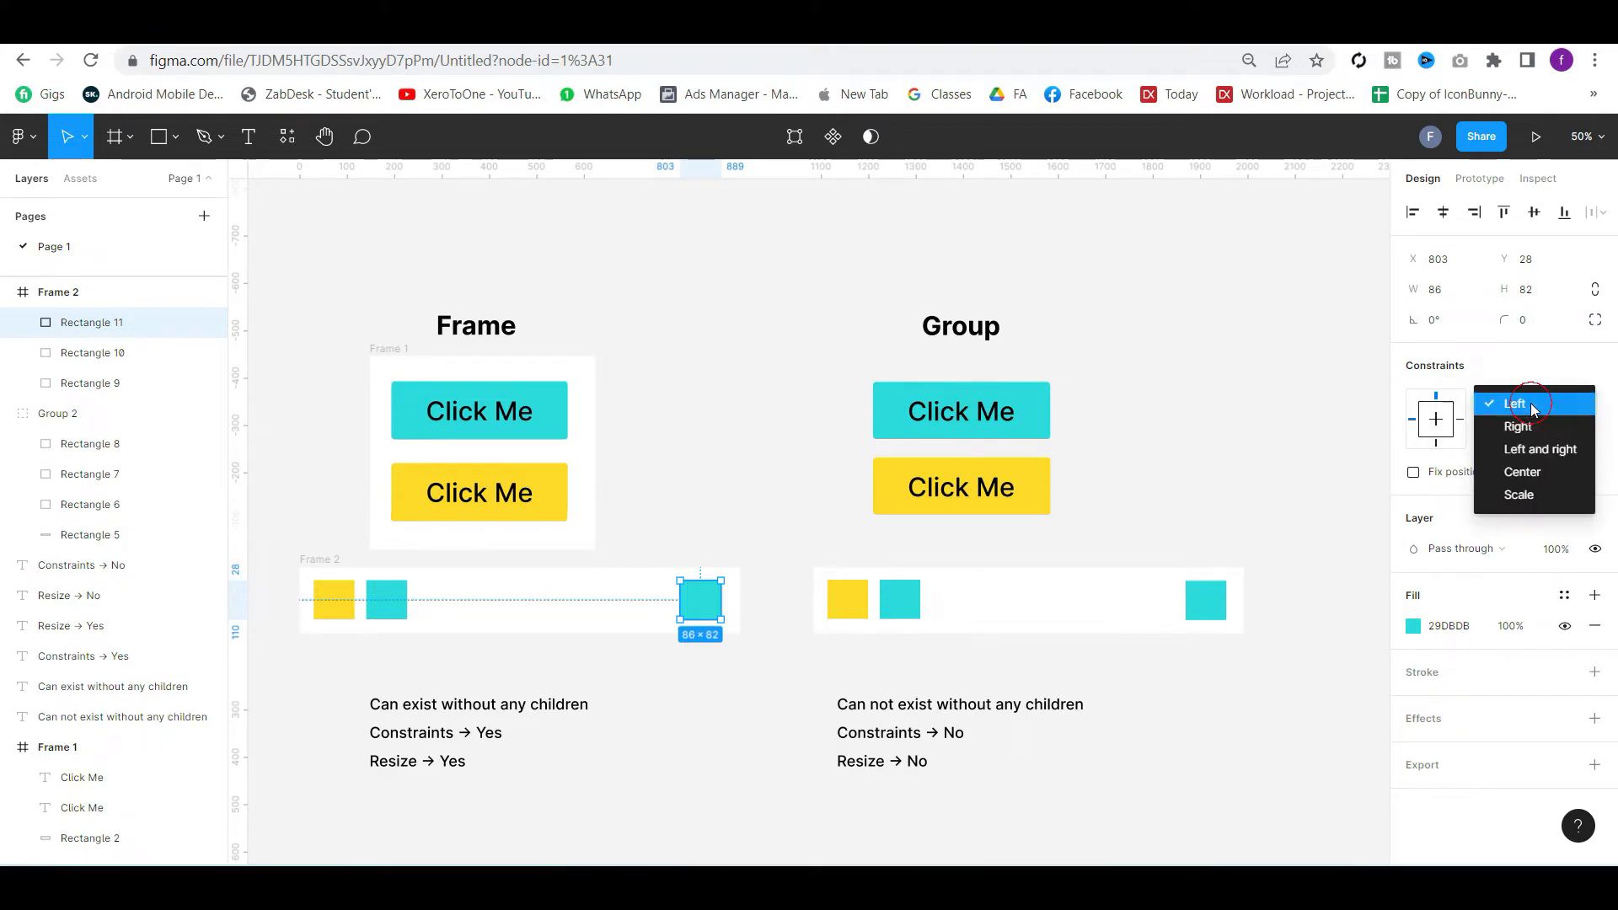
{"action": "left_click", "coordinate": [1545, 429]}
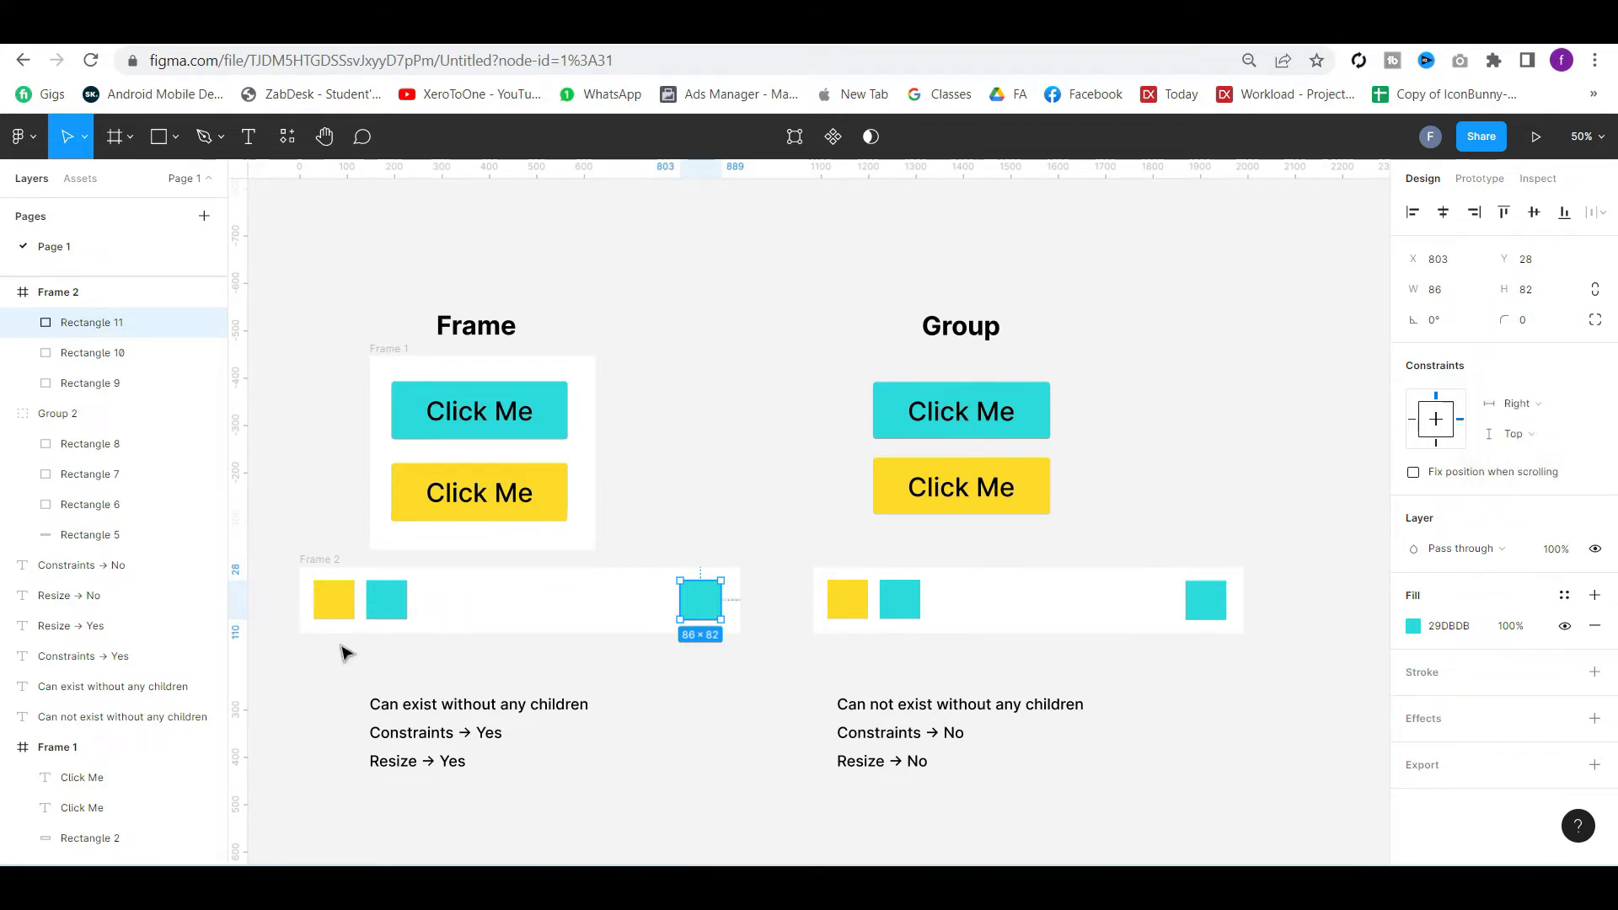
Check the constraints of the two left squares in Frame 2, and narrow the frame slightly to test them
{"action": "left_click", "coordinate": [336, 612]}
{"action": "left_click", "coordinate": [387, 605]}
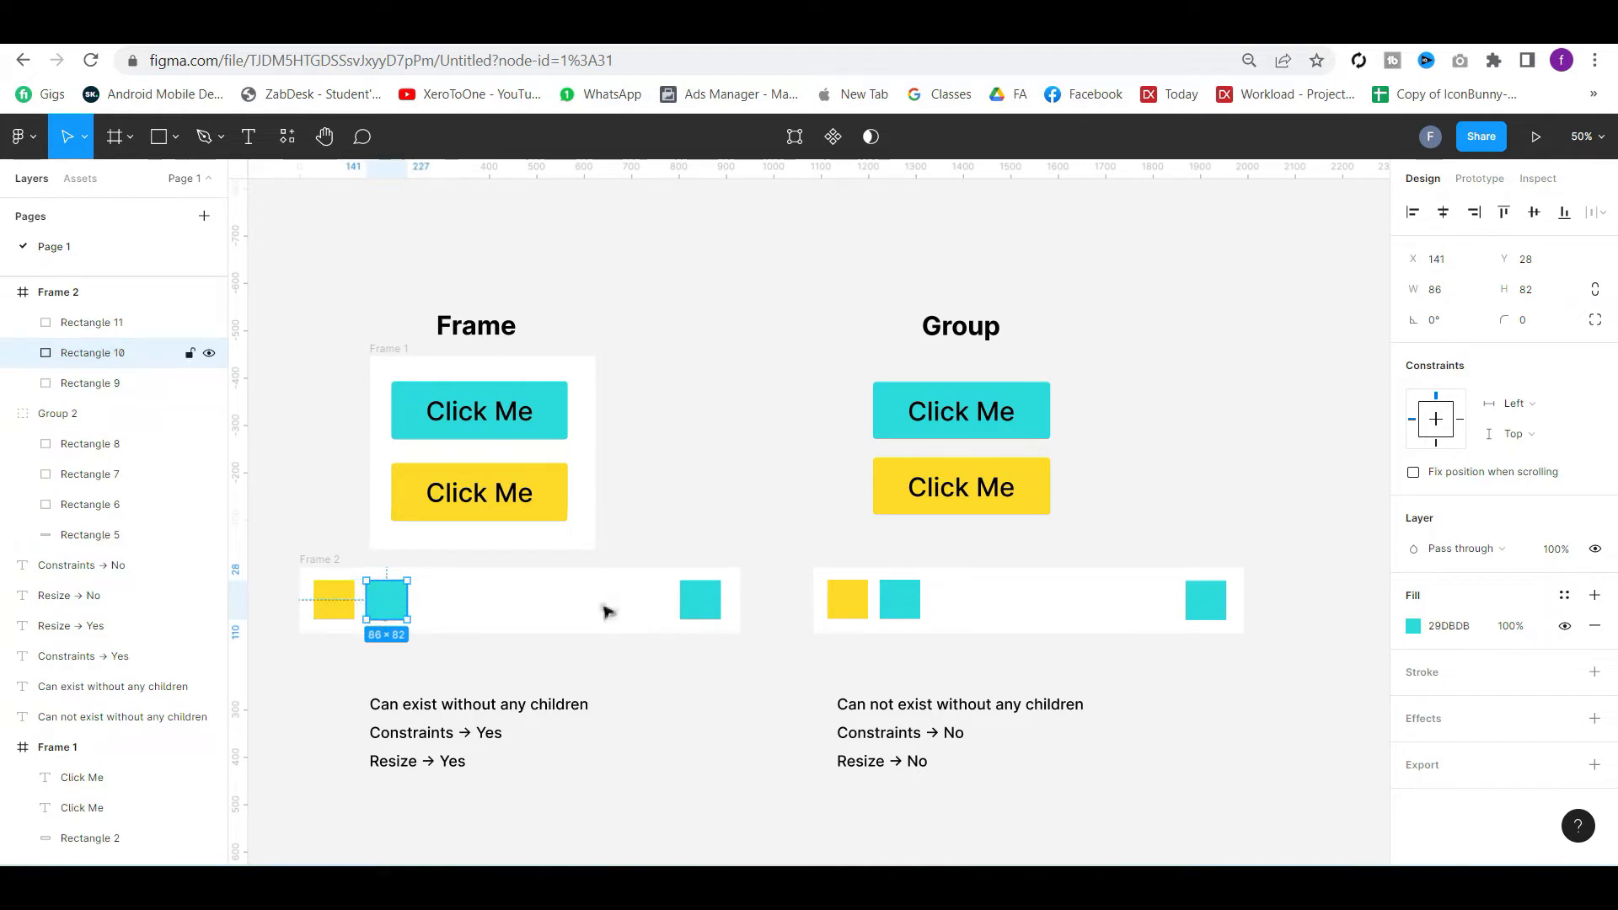
{"action": "left_click", "coordinate": [330, 572]}
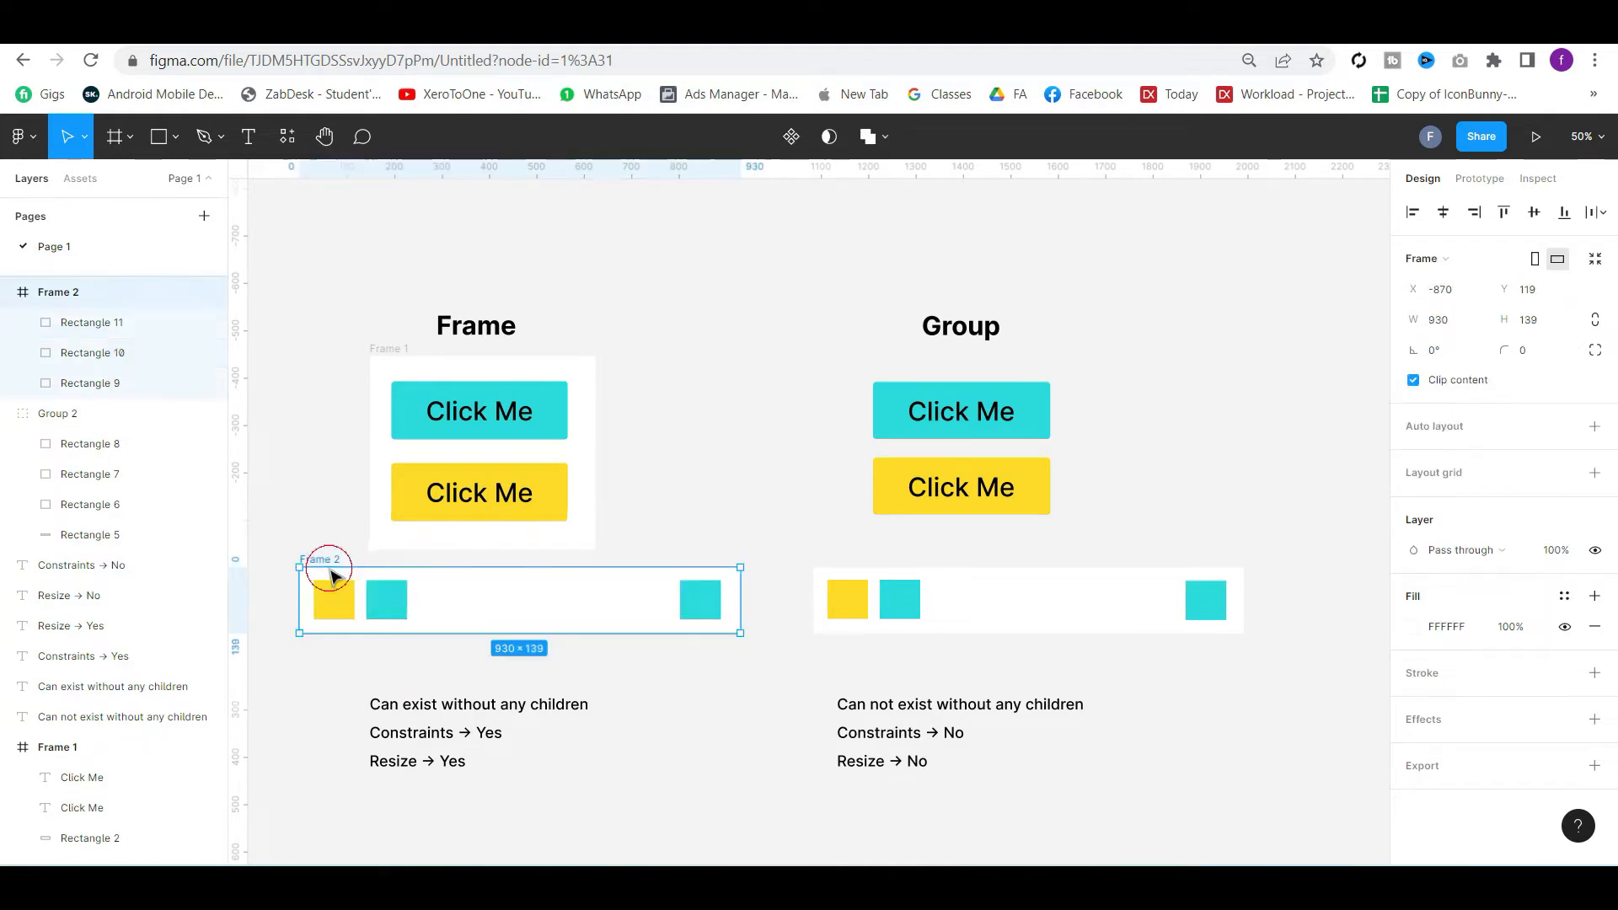
{"action": "left_click_drag", "start_coordinate": [745, 622], "coordinate": [698, 603]}
{"action": "left_click", "coordinate": [698, 689]}
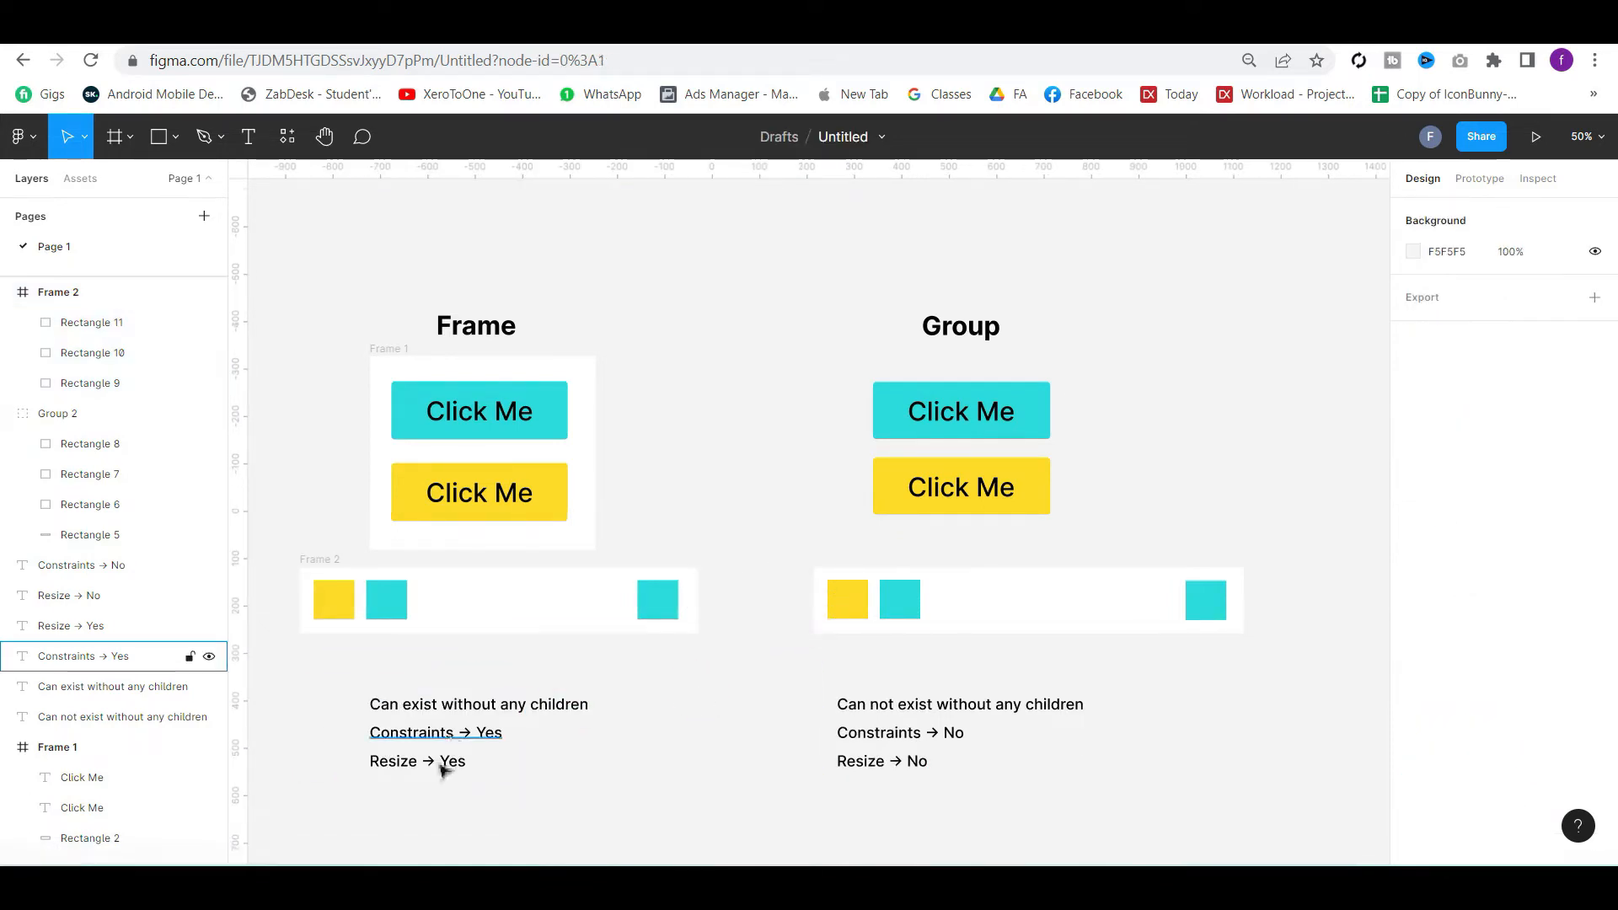
{"action": "left_click", "coordinate": [607, 741]}
Use the Scale tool to shrink Group 2 slightly and reduce Group 1 to about 323 × 242
{"action": "left_click", "coordinate": [1239, 630]}
{"action": "mouse_move", "coordinate": [1244, 634]}
{"action": "left_mouse_down"}
{"action": "mouse_move", "coordinate": [1231, 693]}
{"action": "mouse_move", "coordinate": [1242, 601]}
{"action": "mouse_move", "coordinate": [1244, 634]}
{"action": "left_mouse_up"}
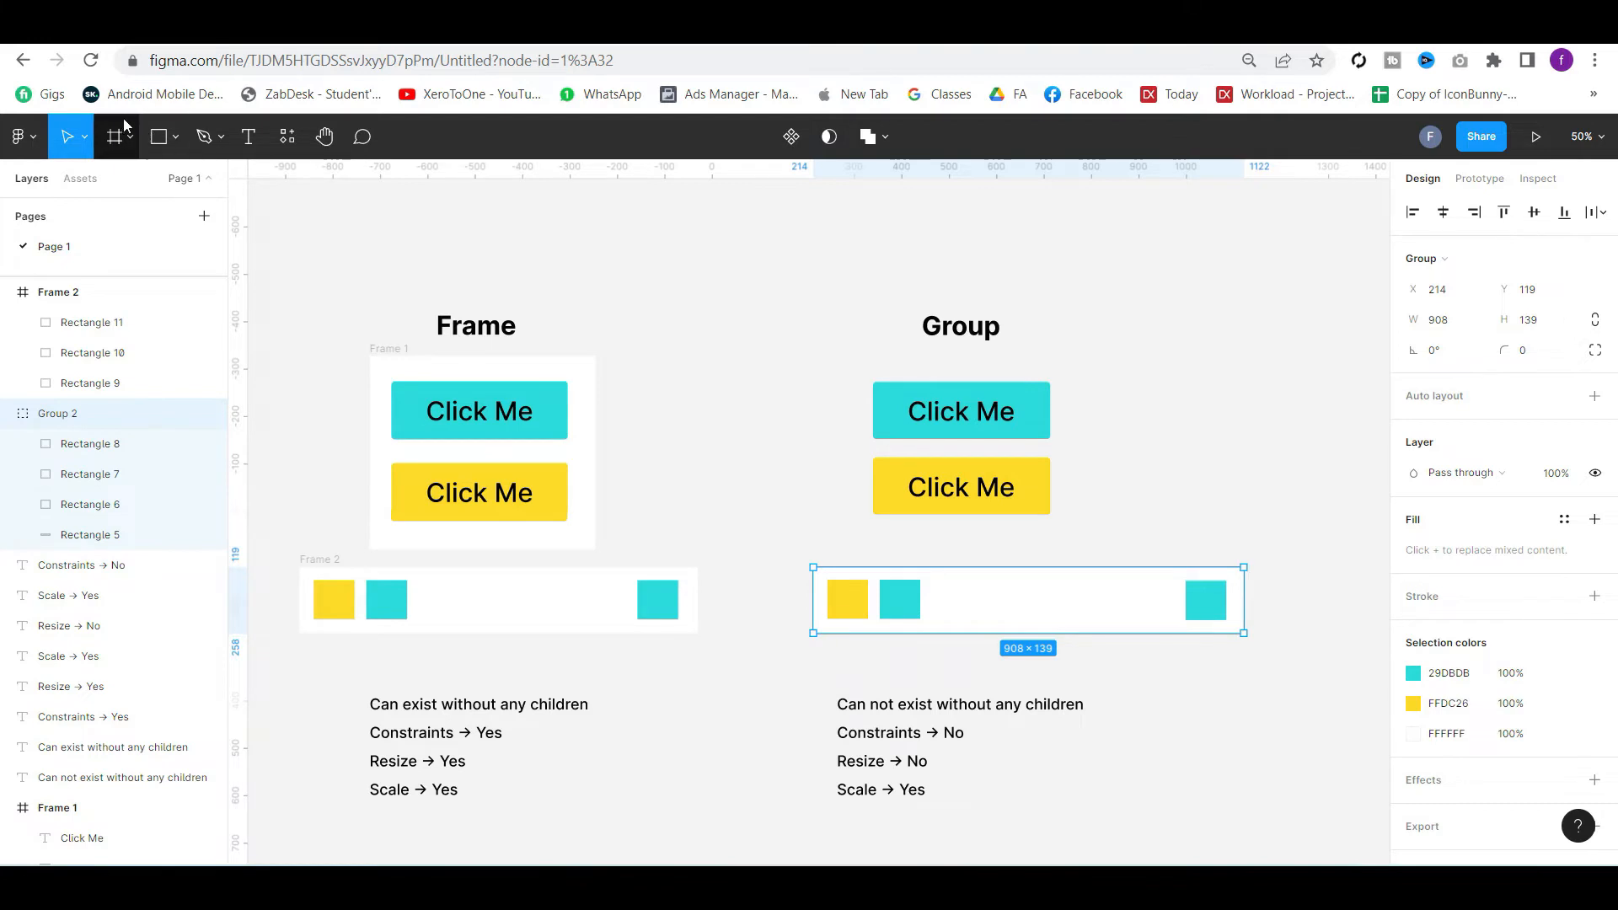
{"action": "left_click", "coordinate": [84, 138]}
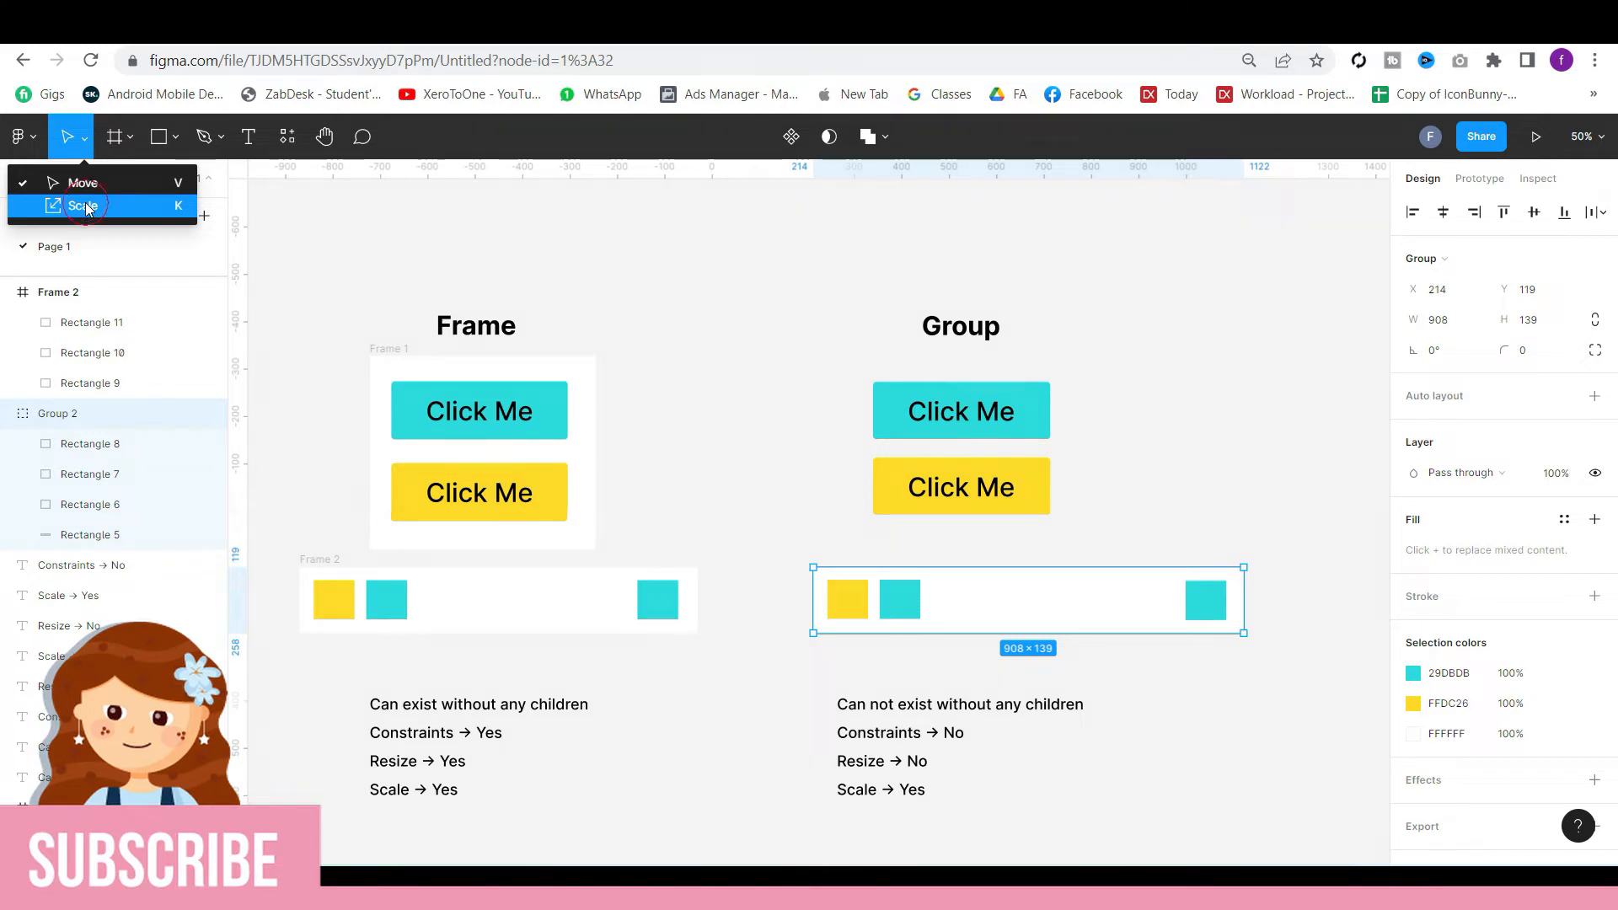
{"action": "left_click", "coordinate": [84, 205]}
{"action": "mouse_move", "coordinate": [1250, 632]}
{"action": "left_mouse_down"}
{"action": "mouse_move", "coordinate": [1312, 700]}
{"action": "mouse_move", "coordinate": [1146, 605]}
{"action": "mouse_move", "coordinate": [1239, 639]}
{"action": "mouse_move", "coordinate": [1278, 621]}
{"action": "mouse_move", "coordinate": [1220, 629]}
{"action": "left_mouse_up"}
{"action": "left_click", "coordinate": [1045, 514]}
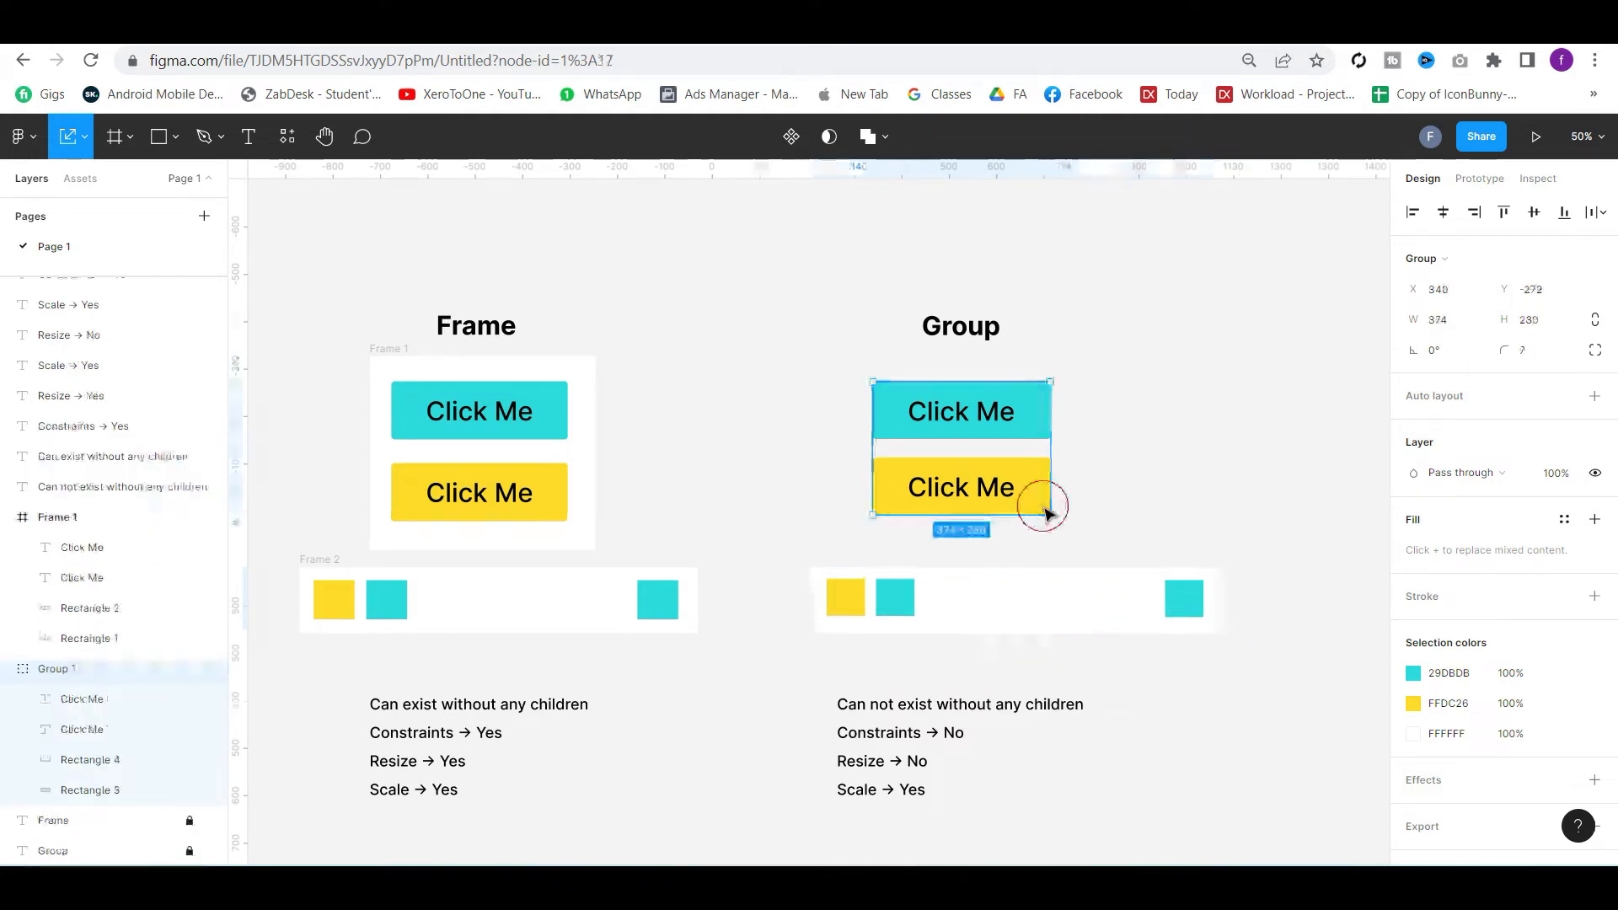
{"action": "mouse_move", "coordinate": [1051, 515]}
{"action": "left_mouse_down"}
{"action": "mouse_move", "coordinate": [1091, 547]}
{"action": "mouse_move", "coordinate": [1014, 487]}
{"action": "mouse_move", "coordinate": [1101, 552]}
{"action": "mouse_move", "coordinate": [1039, 527]}
{"action": "mouse_move", "coordinate": [1027, 497]}
{"action": "left_mouse_up"}
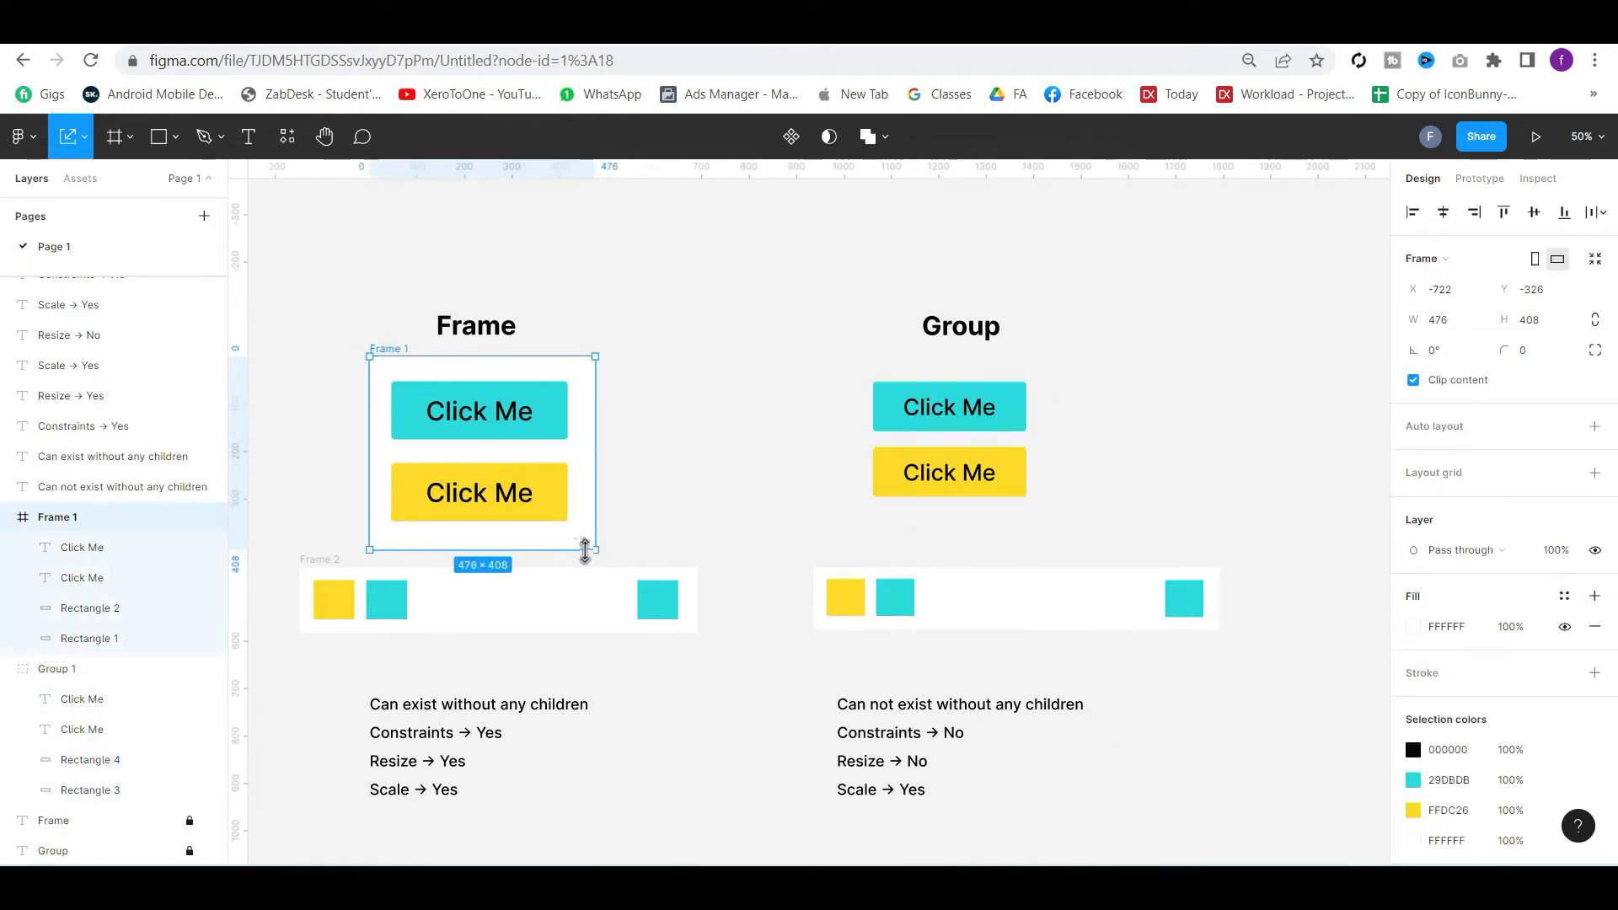
Scale Frame 1 down to about 372 × 319 and shrink Frame 2 slightly in proportion
{"action": "left_click_drag", "start_coordinate": [595, 550], "coordinate": [546, 507]}
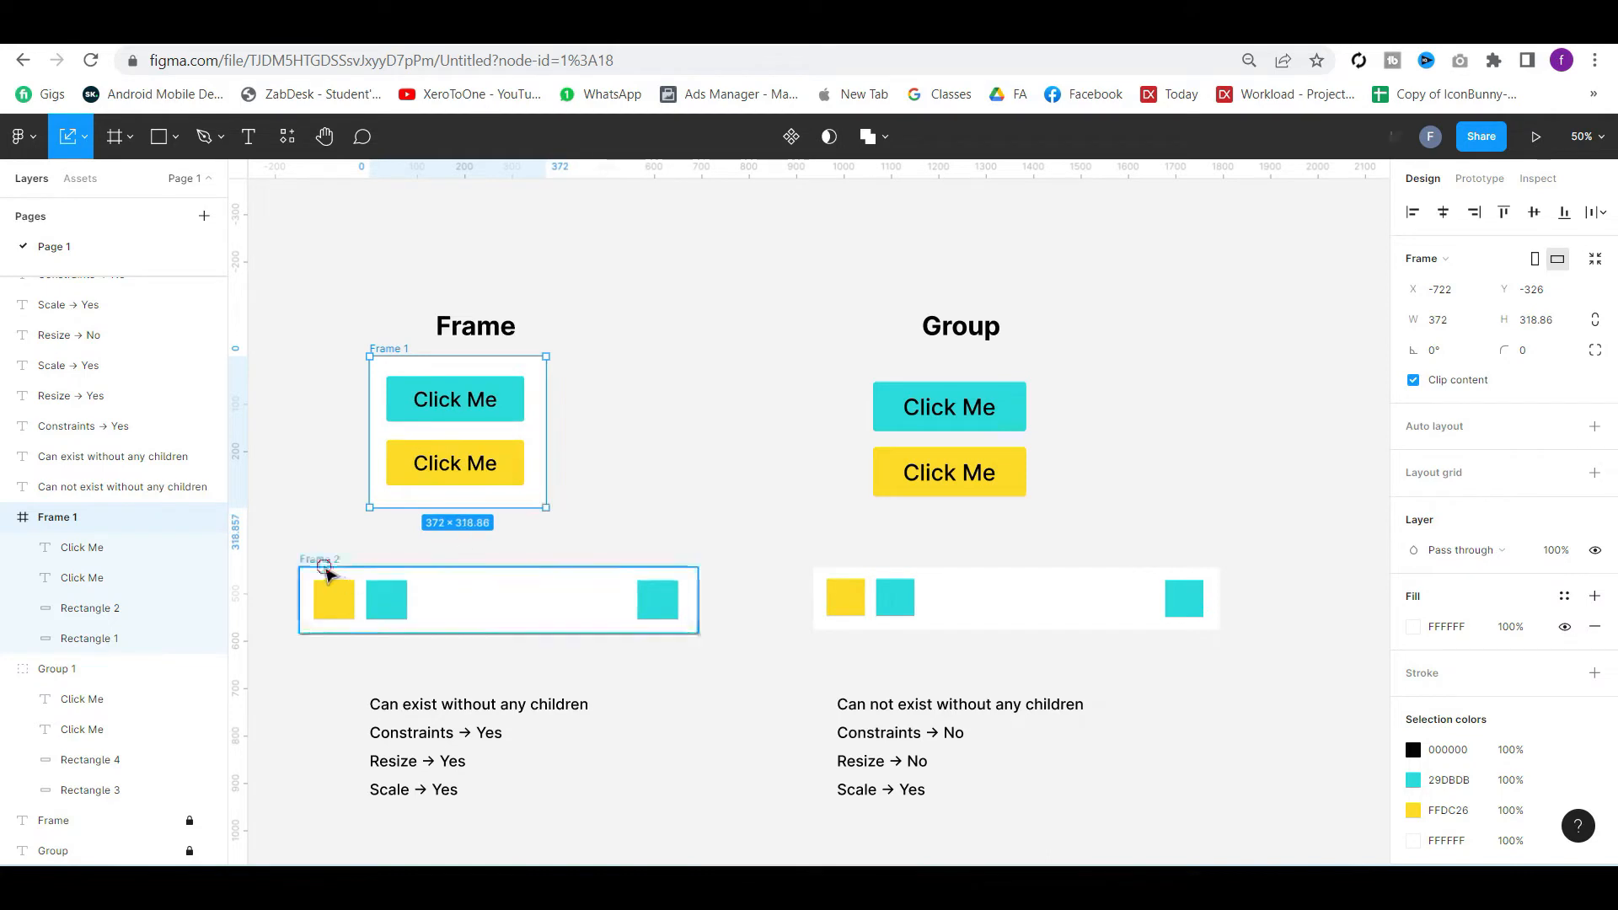
{"action": "left_click", "coordinate": [319, 559]}
{"action": "mouse_move", "coordinate": [698, 634]}
{"action": "left_mouse_down"}
{"action": "mouse_move", "coordinate": [752, 670]}
{"action": "mouse_move", "coordinate": [959, 675]}
{"action": "mouse_move", "coordinate": [650, 621]}
{"action": "mouse_move", "coordinate": [673, 627]}
{"action": "left_mouse_up"}
{"action": "left_click", "coordinate": [761, 585]}
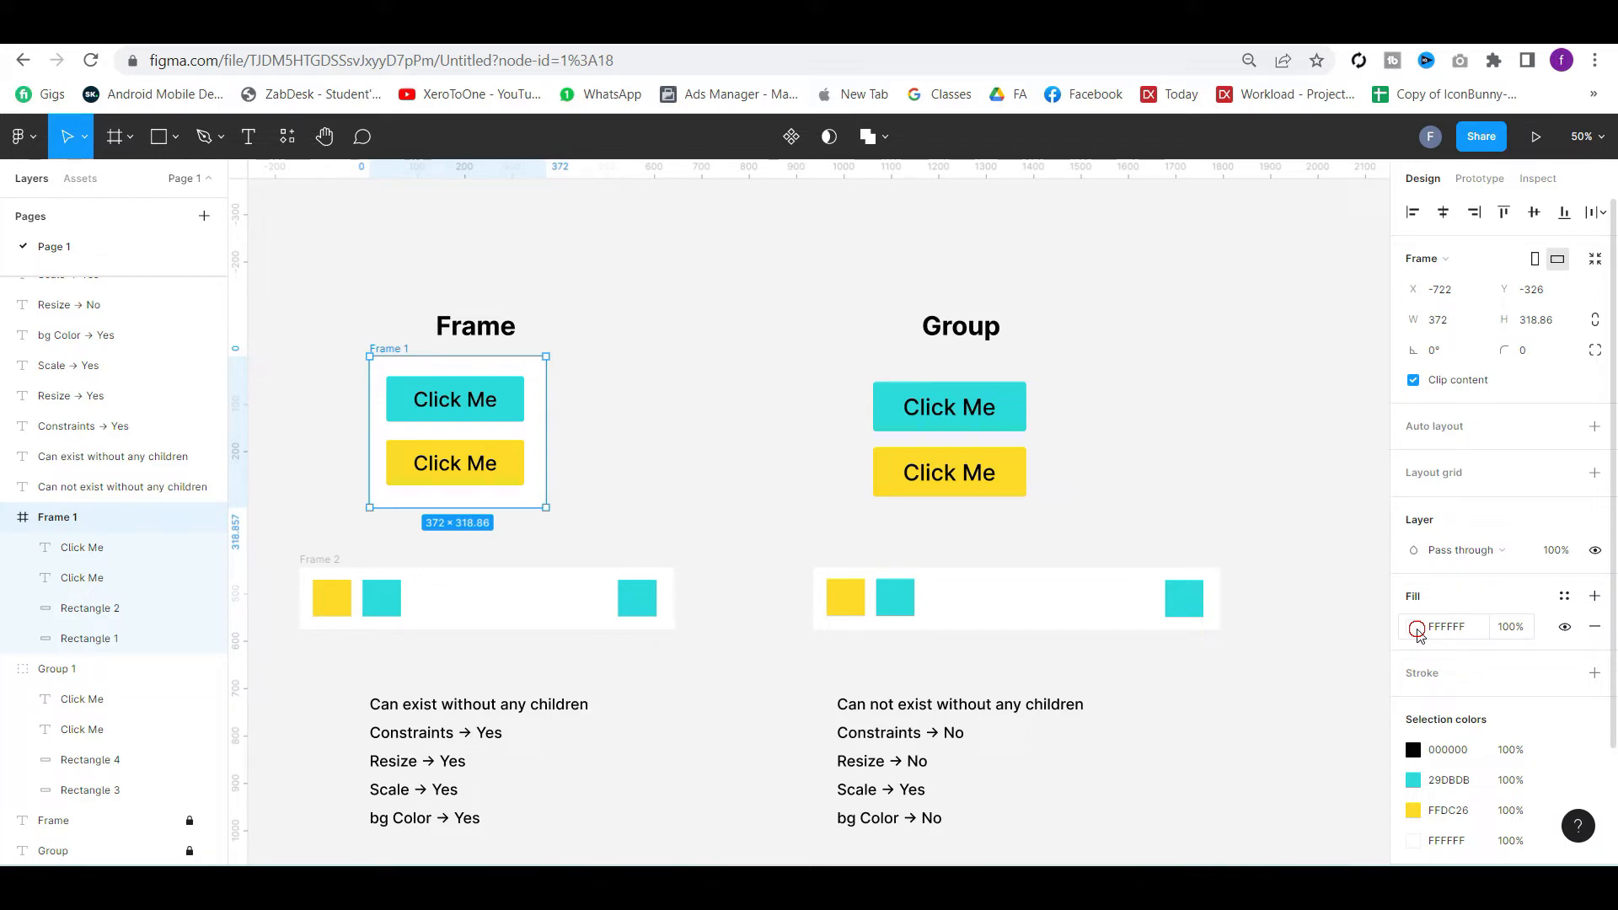
Change Frame 1's background fill to dark grey, 2E2E2E
{"action": "left_click", "coordinate": [1417, 632]}
{"action": "type", "text": "500000"}
{"action": "key", "text": "Return"}
{"action": "left_click_drag", "start_coordinate": [1300, 619], "coordinate": [1163, 578]}
{"action": "left_click", "coordinate": [975, 368]}
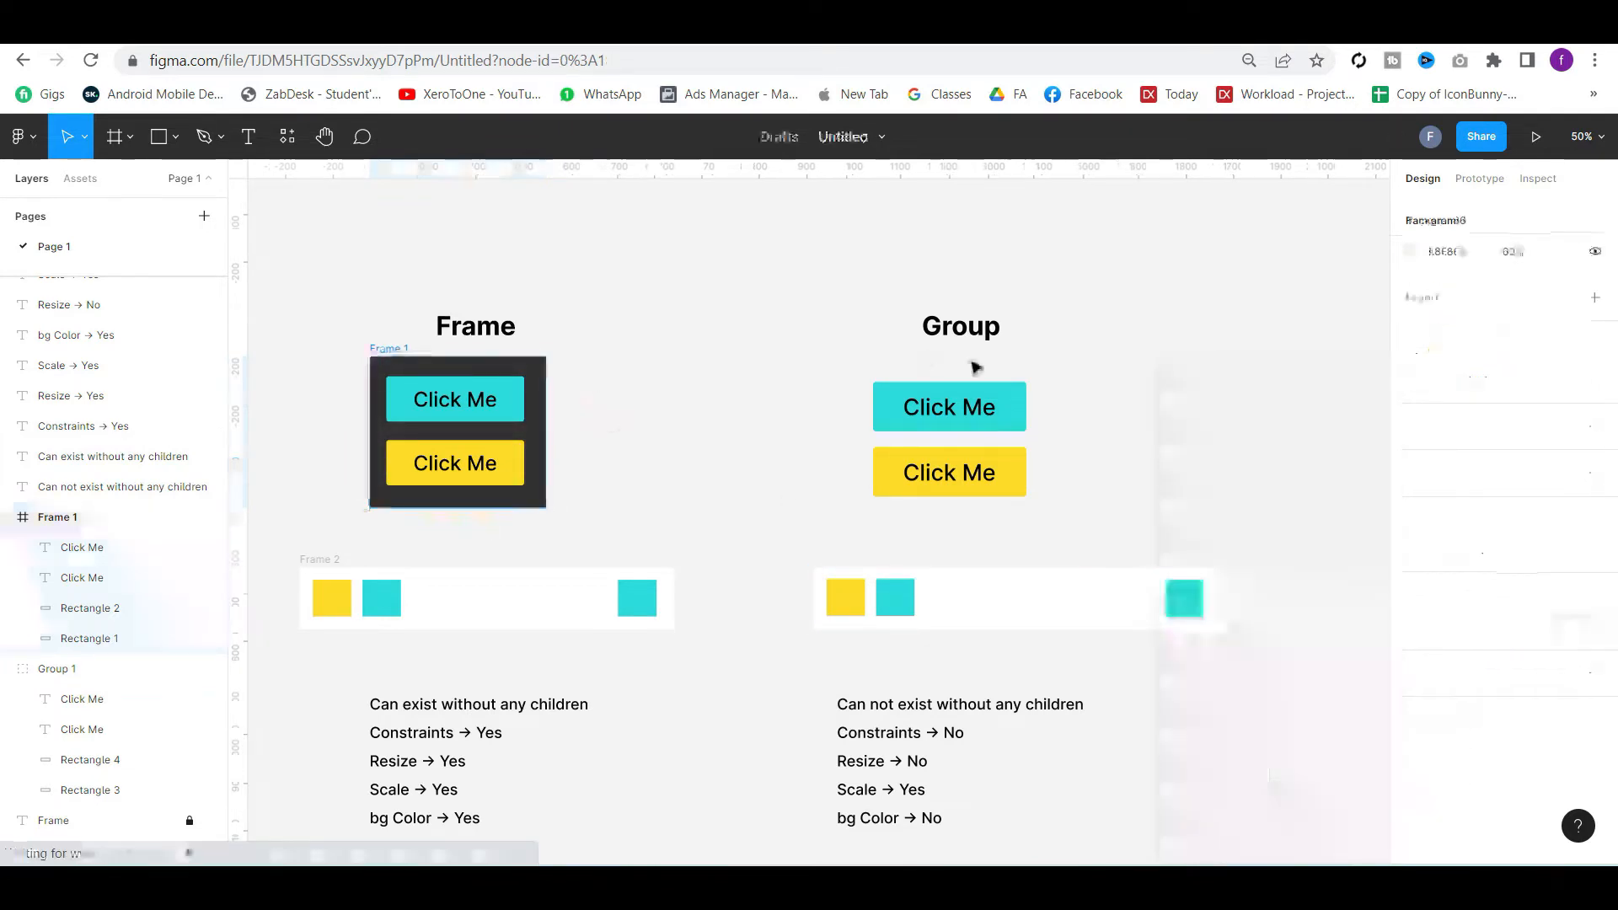
Inspect the fill options and selection colours of Group 1 for a background colour setting
{"action": "left_click", "coordinate": [957, 384]}
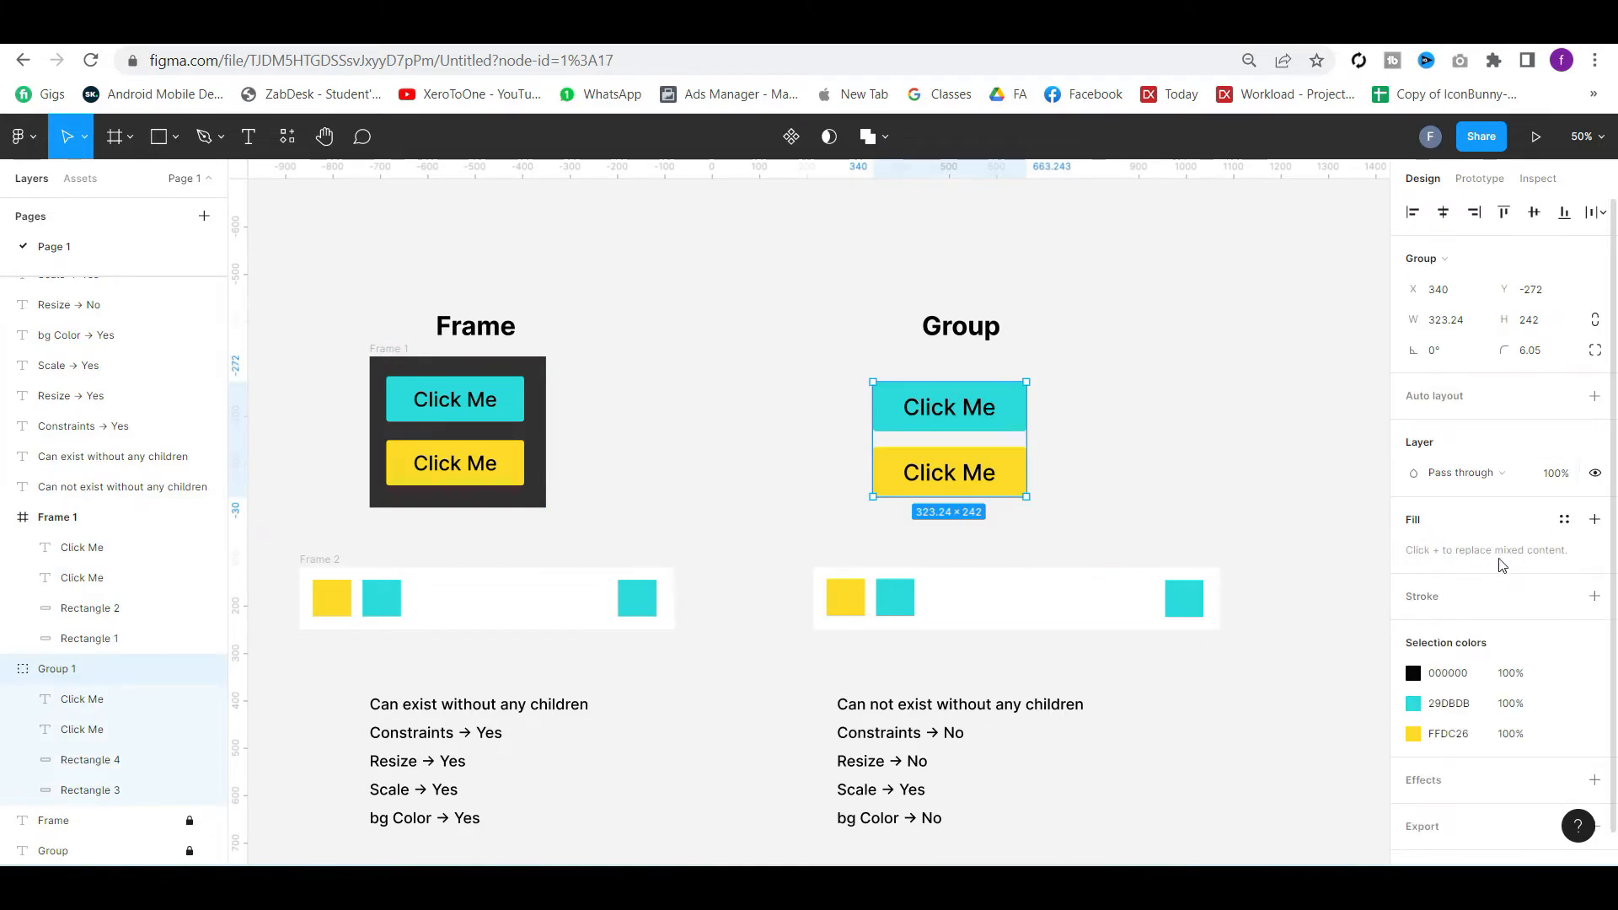
{"action": "left_click", "coordinate": [1570, 522]}
{"action": "left_click", "coordinate": [1572, 520]}
{"action": "scroll", "coordinate": [1449, 581], "scroll_direction": "down", "scroll_amount": 1}
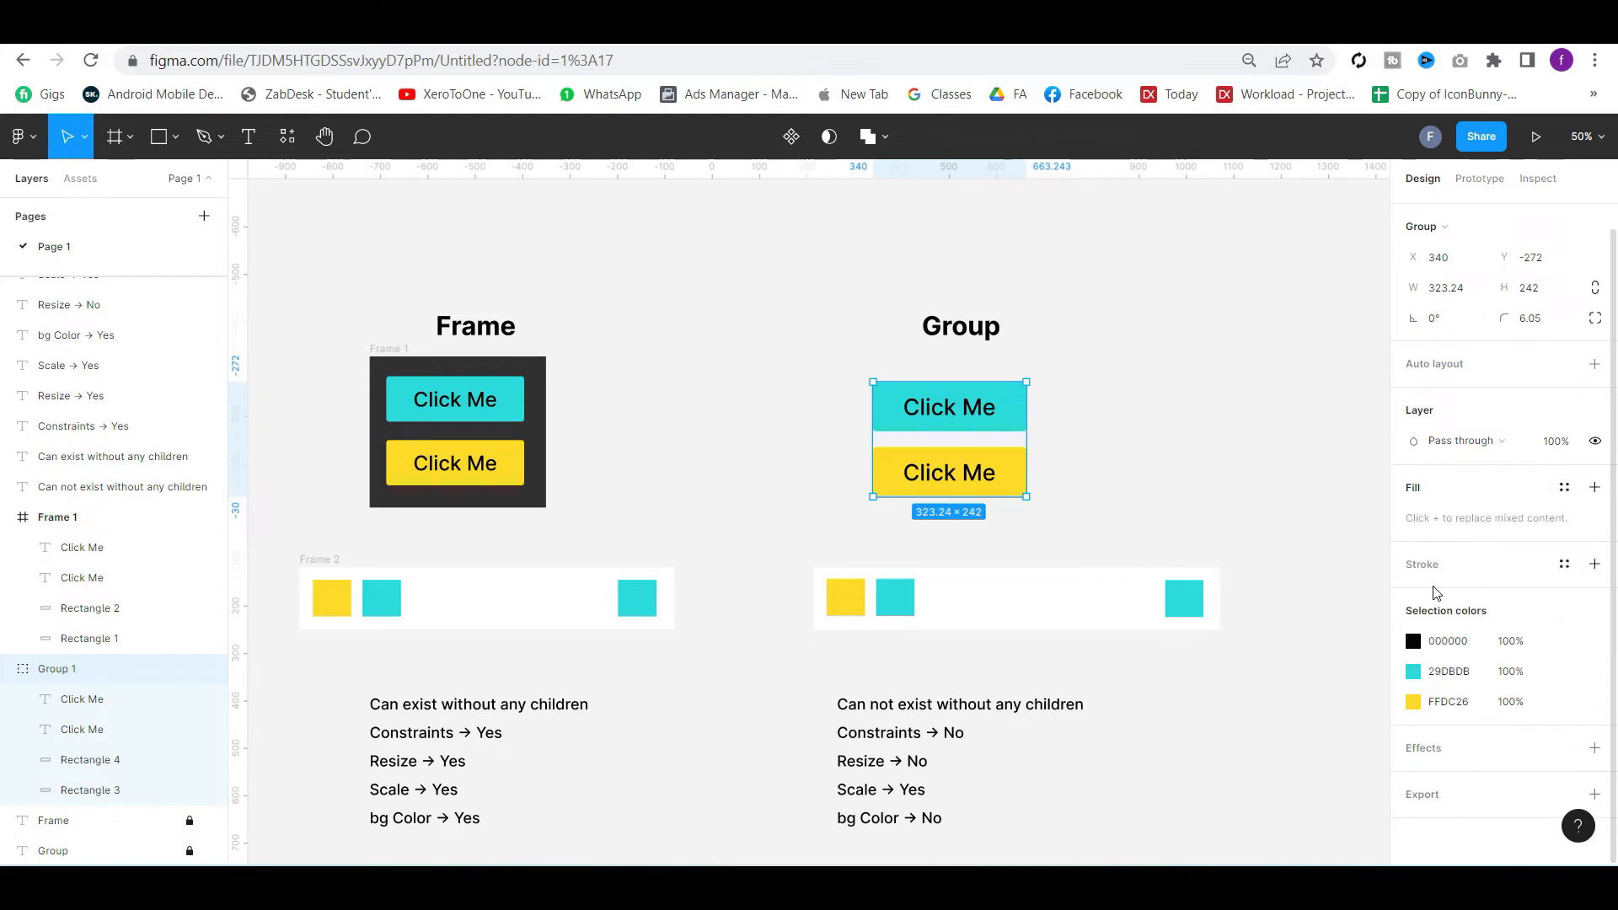
{"action": "left_click", "coordinate": [1120, 451]}
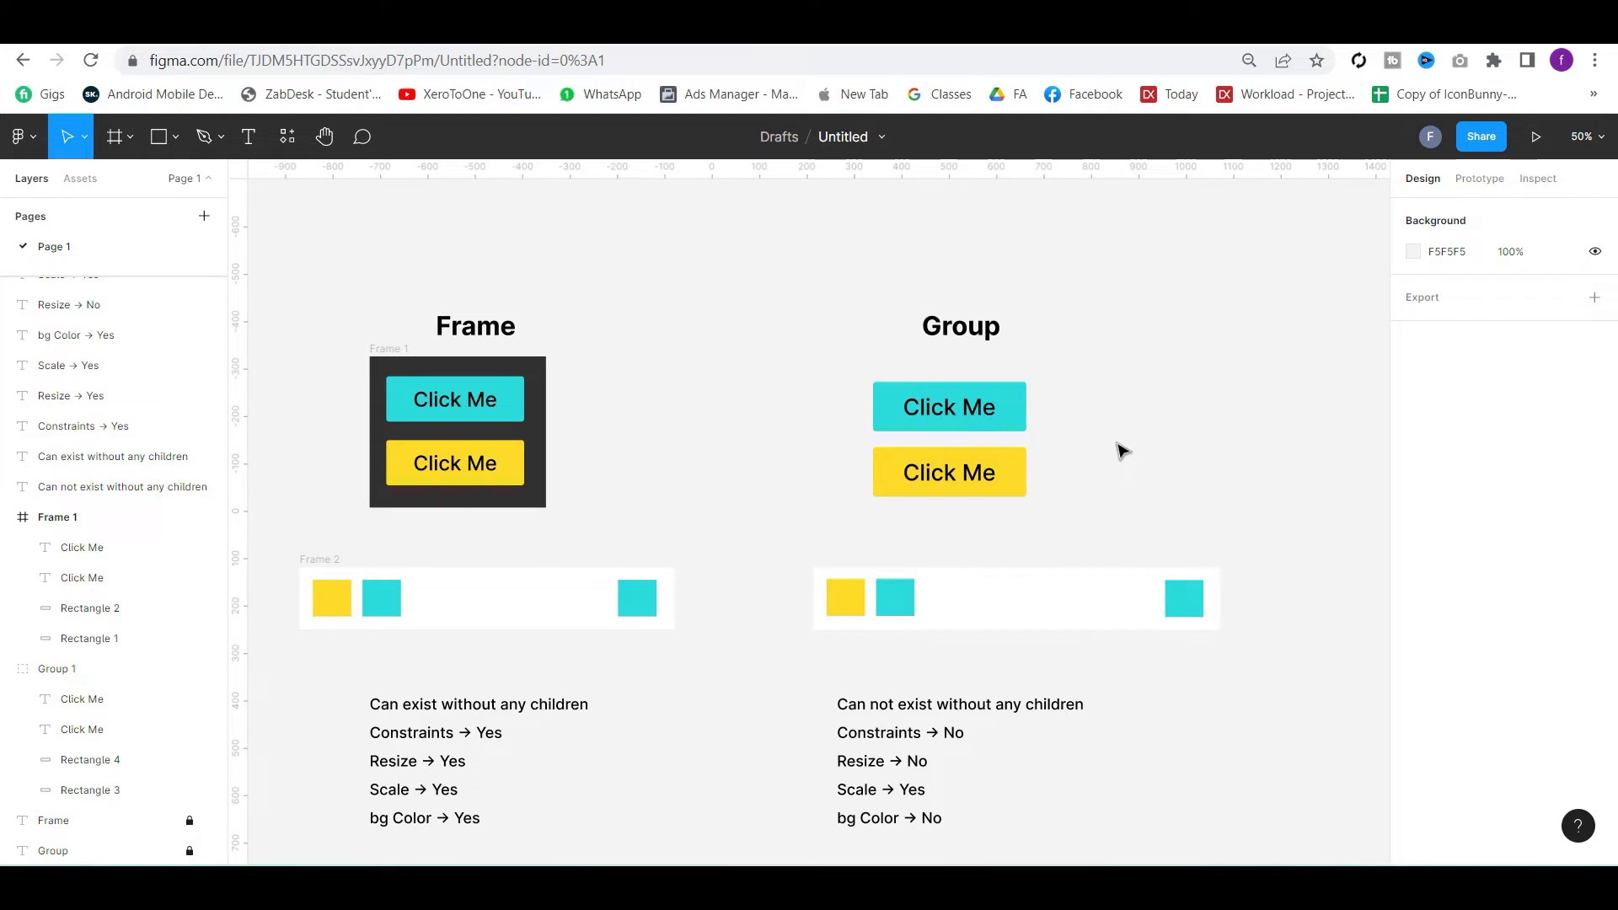
Enlarge Frame 1 to about 390 × 354 with the ordinary resize
{"action": "scroll", "coordinate": [1120, 451], "scroll_direction": "down", "scroll_amount": 1}
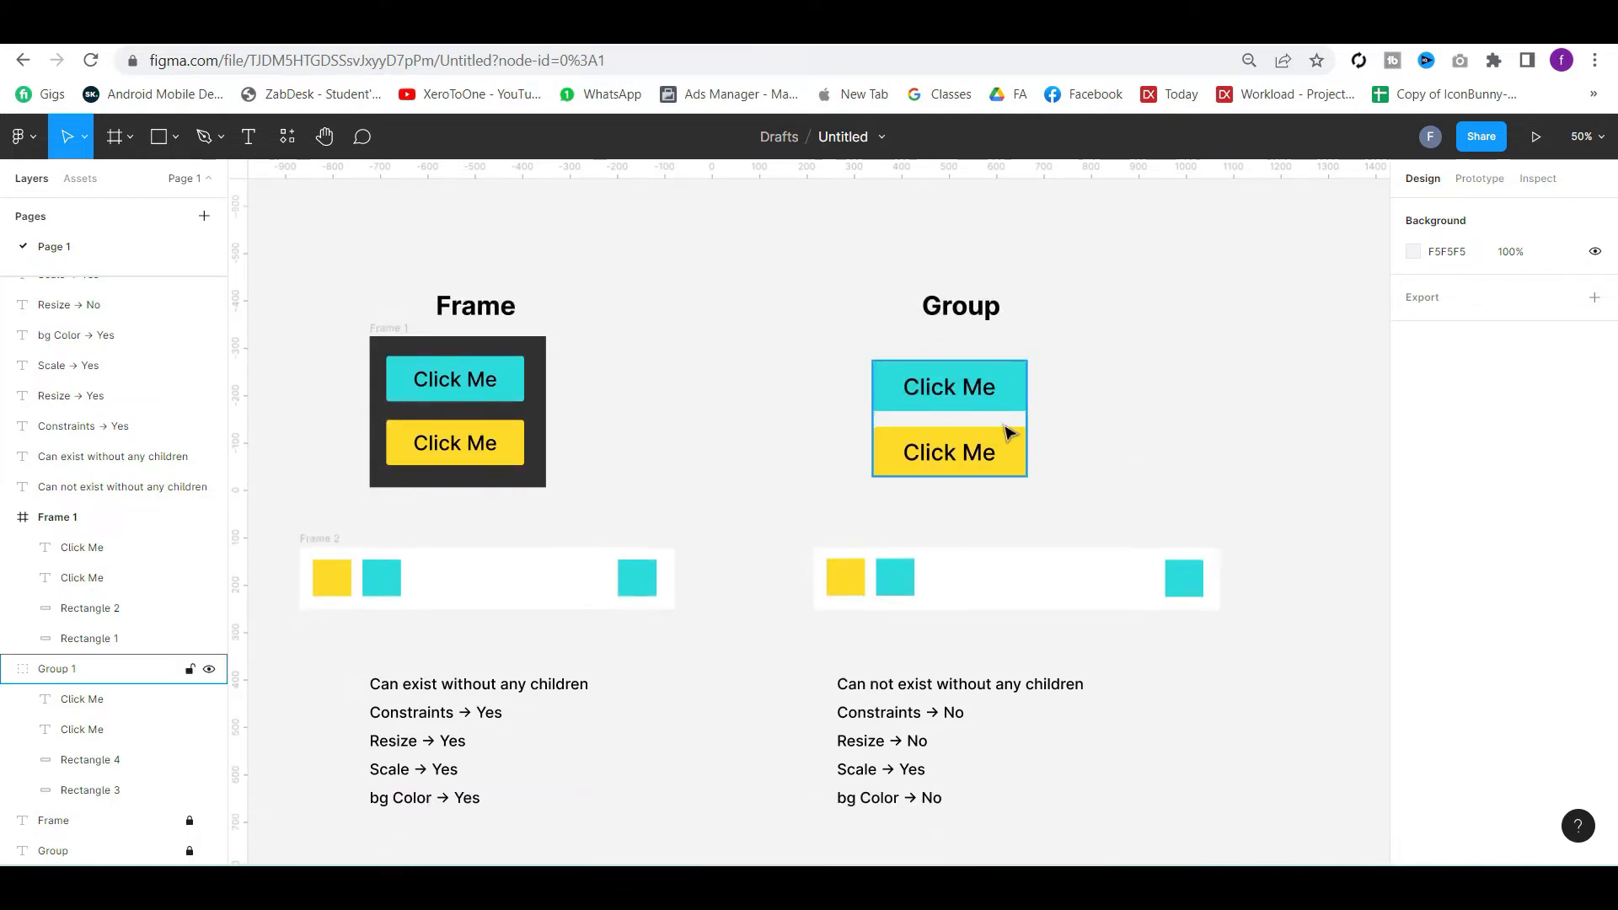
{"action": "left_click", "coordinate": [1011, 430]}
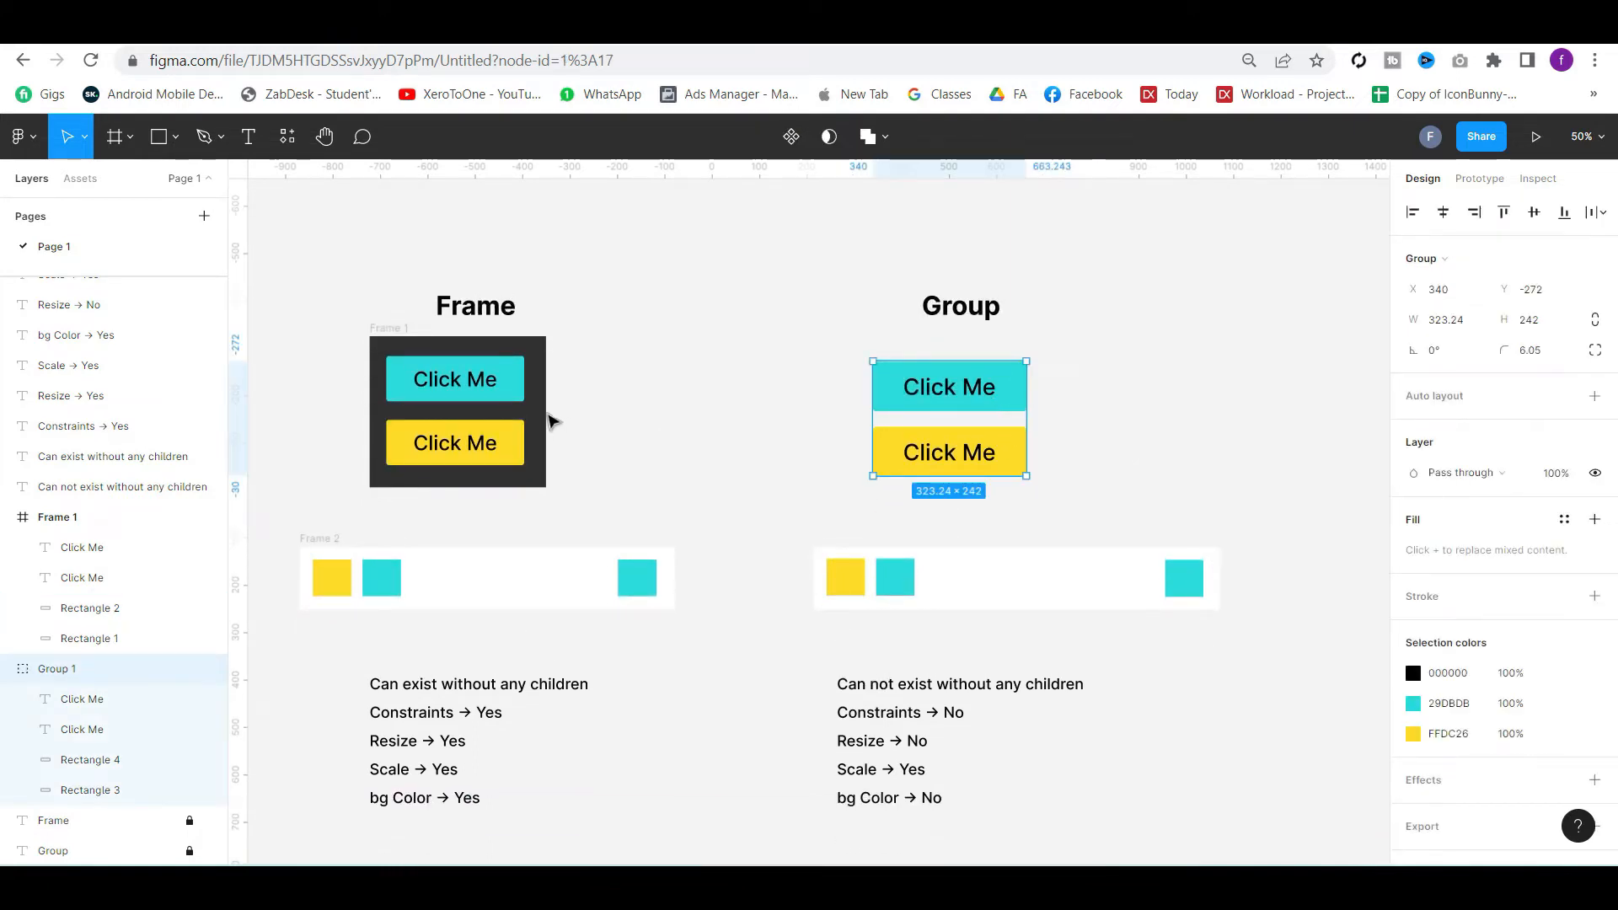
{"action": "left_click", "coordinate": [549, 419]}
{"action": "left_click", "coordinate": [394, 328]}
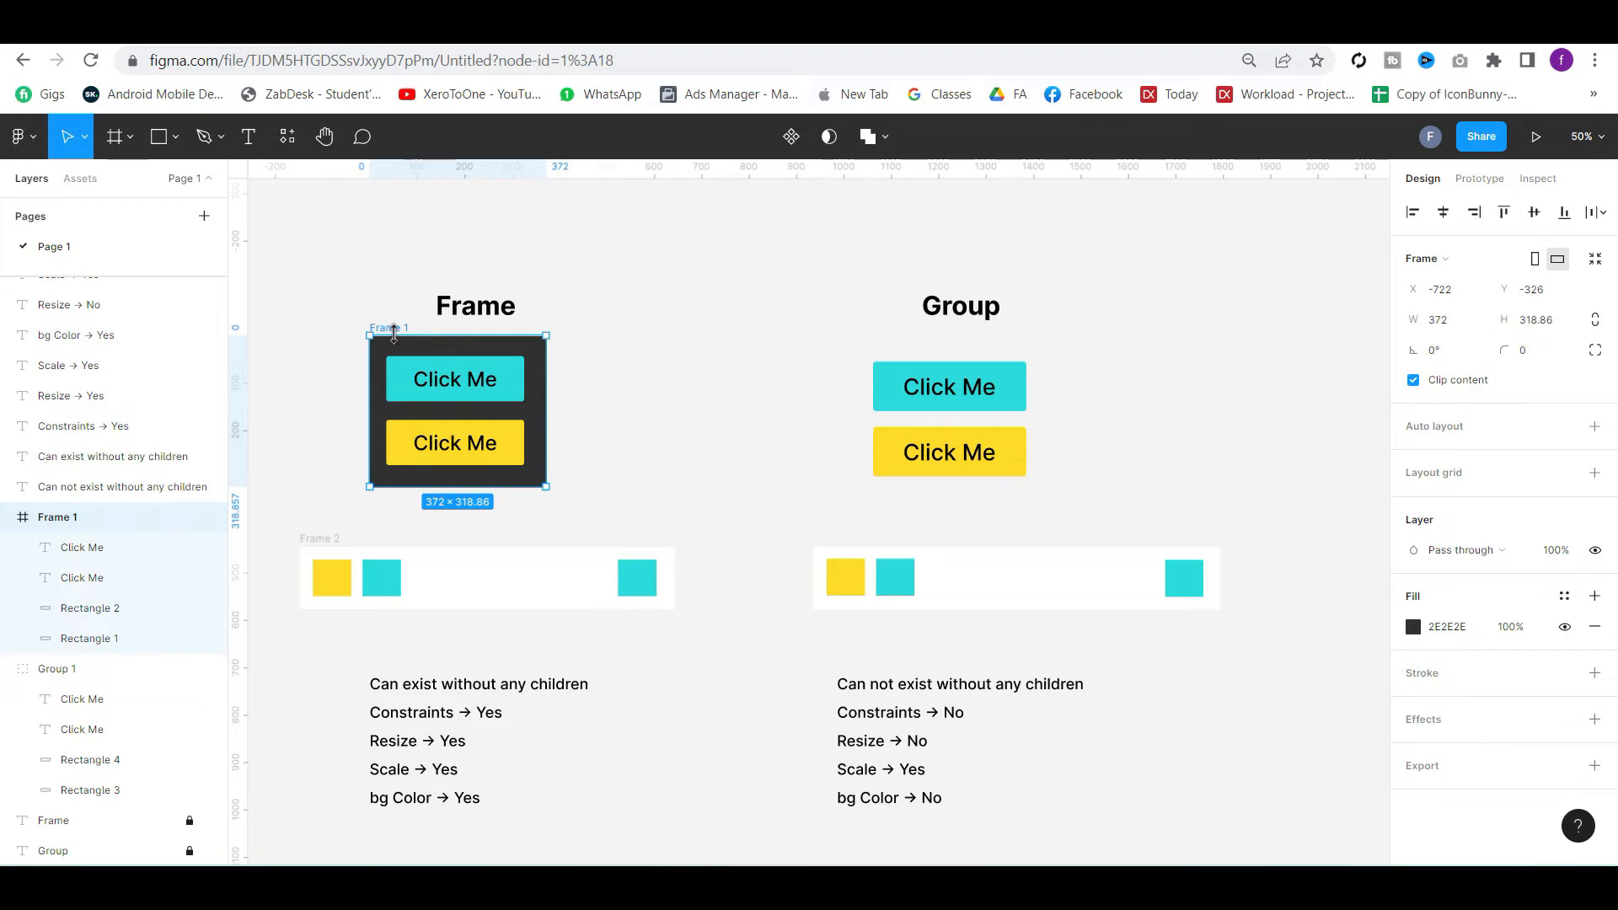
{"action": "mouse_move", "coordinate": [545, 486]}
{"action": "left_mouse_down"}
{"action": "mouse_move", "coordinate": [709, 634]}
{"action": "mouse_move", "coordinate": [595, 563]}
{"action": "mouse_move", "coordinate": [742, 544]}
{"action": "mouse_move", "coordinate": [555, 504]}
{"action": "left_mouse_up"}
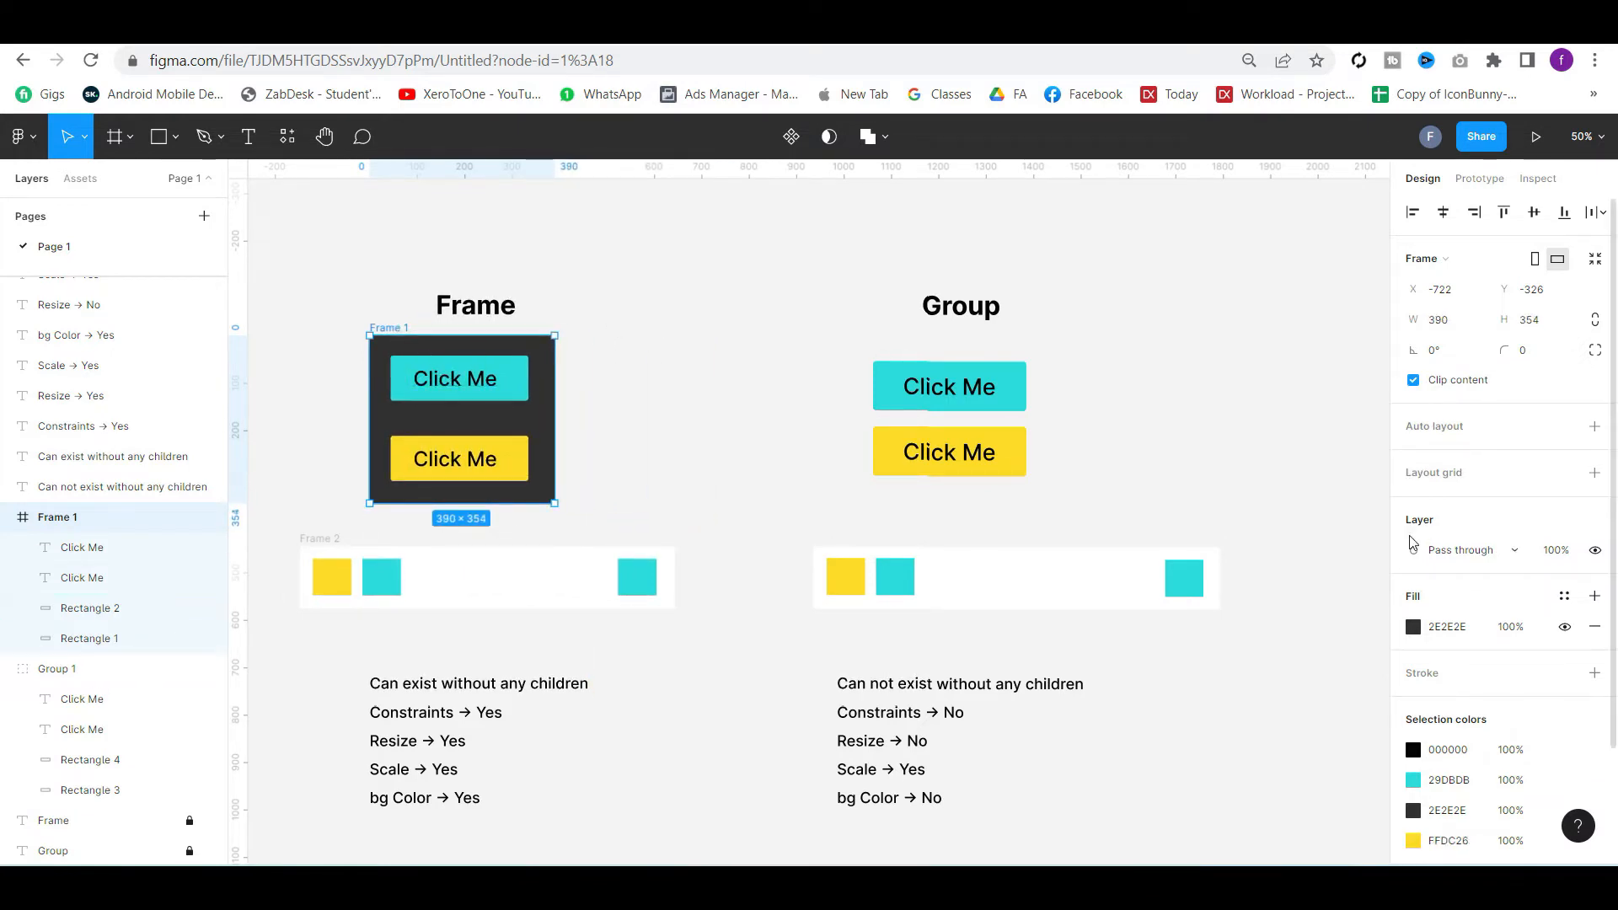
Change Frame 1's background fill to white, FFFFFF
{"action": "left_click", "coordinate": [1413, 626]}
{"action": "left_click_drag", "start_coordinate": [1207, 444], "coordinate": [1163, 376]}
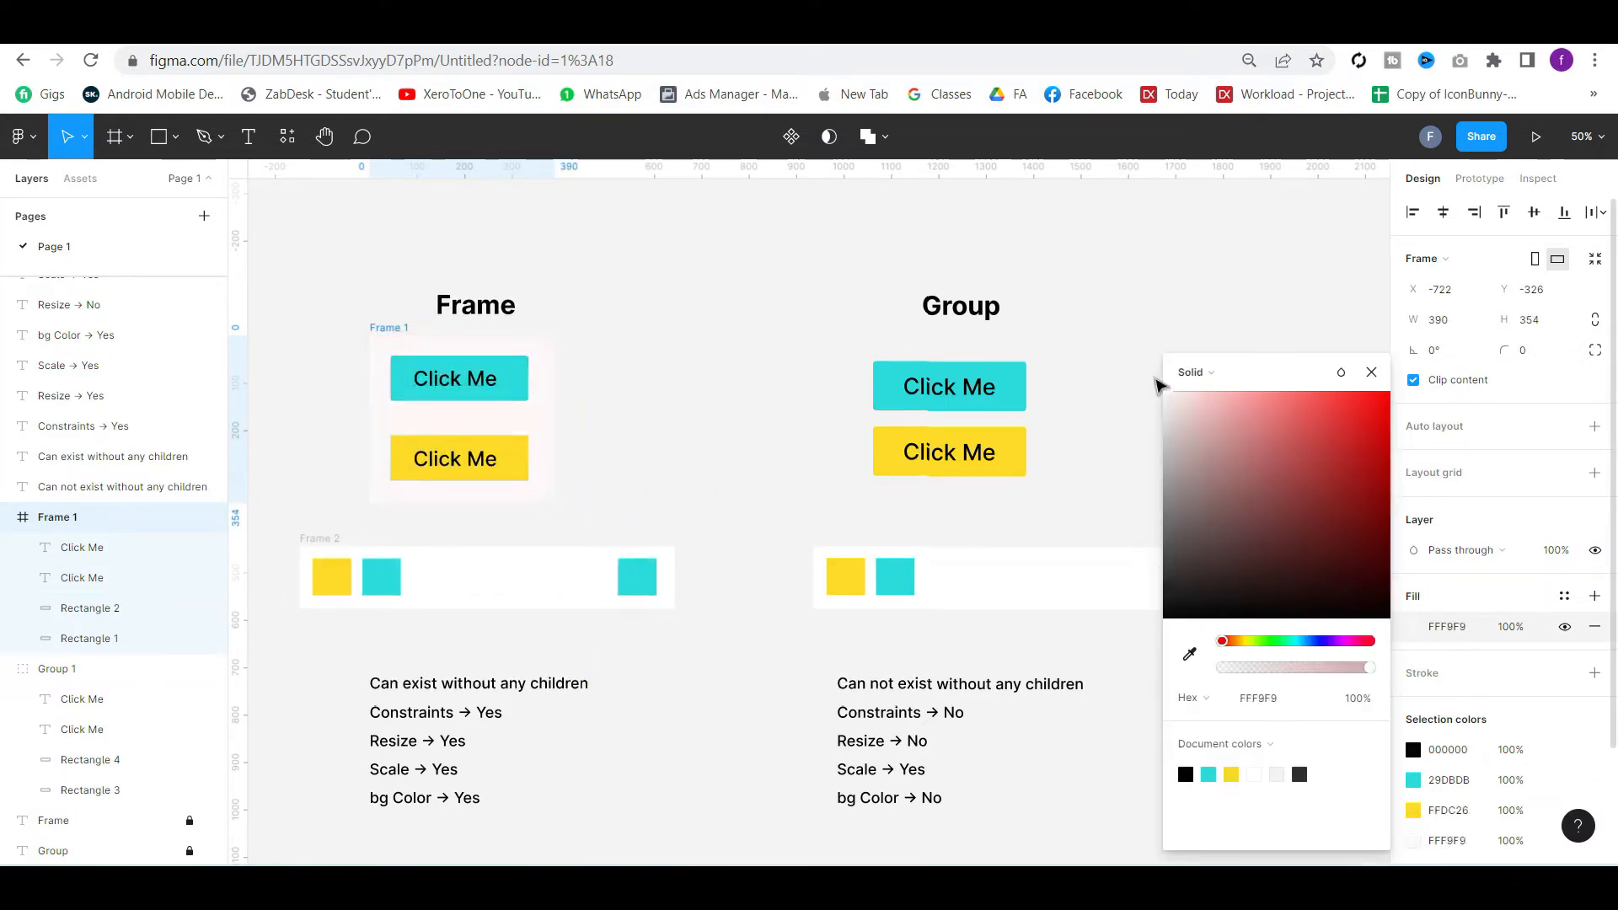
Try shortening Frame 1 with the ordinary resize to see how its buttons behave, and undo the resize
{"action": "mouse_move", "coordinate": [564, 501]}
{"action": "left_mouse_down"}
{"action": "mouse_move", "coordinate": [660, 534]}
{"action": "mouse_move", "coordinate": [578, 481]}
{"action": "mouse_move", "coordinate": [558, 489]}
{"action": "left_mouse_up"}
{"action": "left_click", "coordinate": [647, 442]}
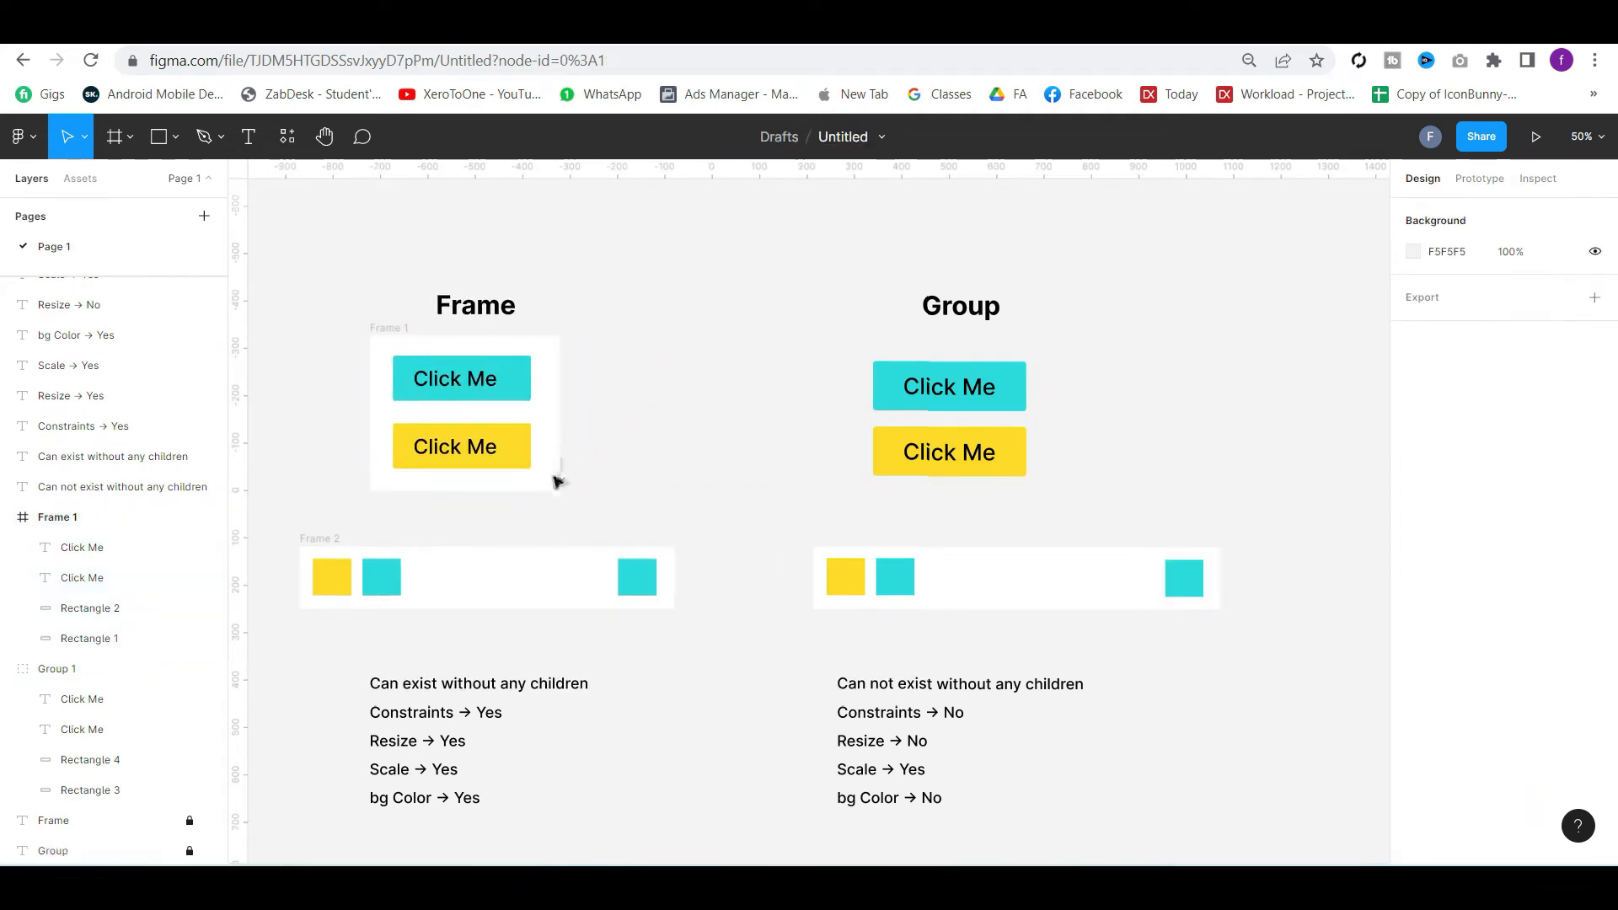
{"action": "key", "text": "ctrl+z"}
{"action": "key", "text": "ctrl+z"}
{"action": "left_click", "coordinate": [642, 424]}
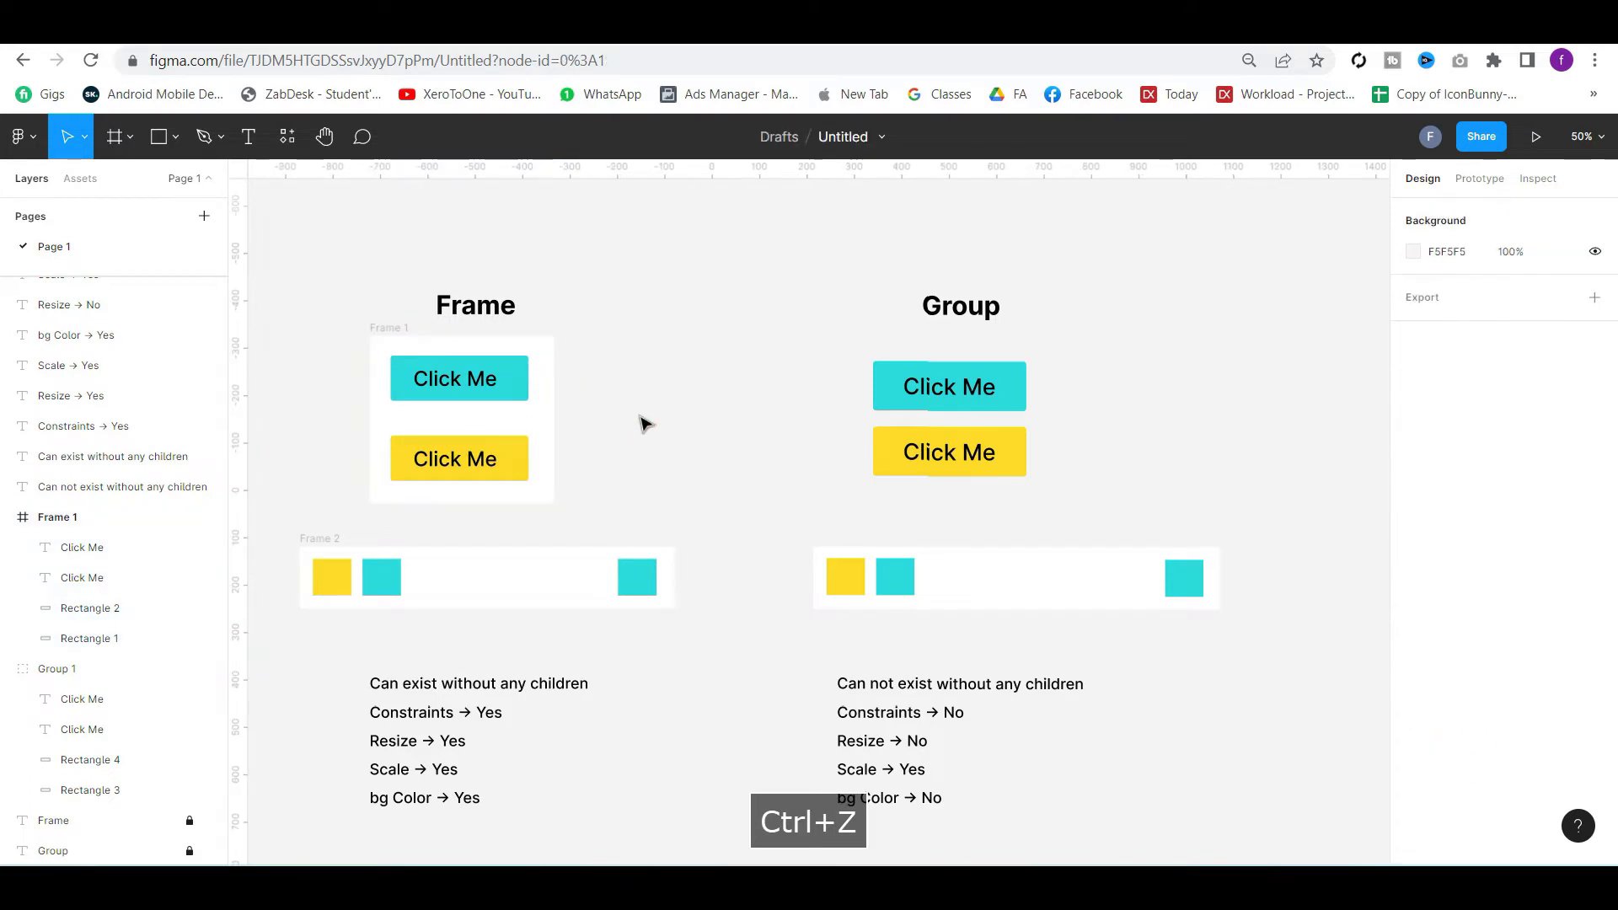
Group each Click Me label in Frame 1 with its own button rectangle, making separate cyan and yellow button groups
{"action": "left_click", "coordinate": [472, 381]}
{"action": "left_click", "coordinate": [523, 381], "text": "shift"}
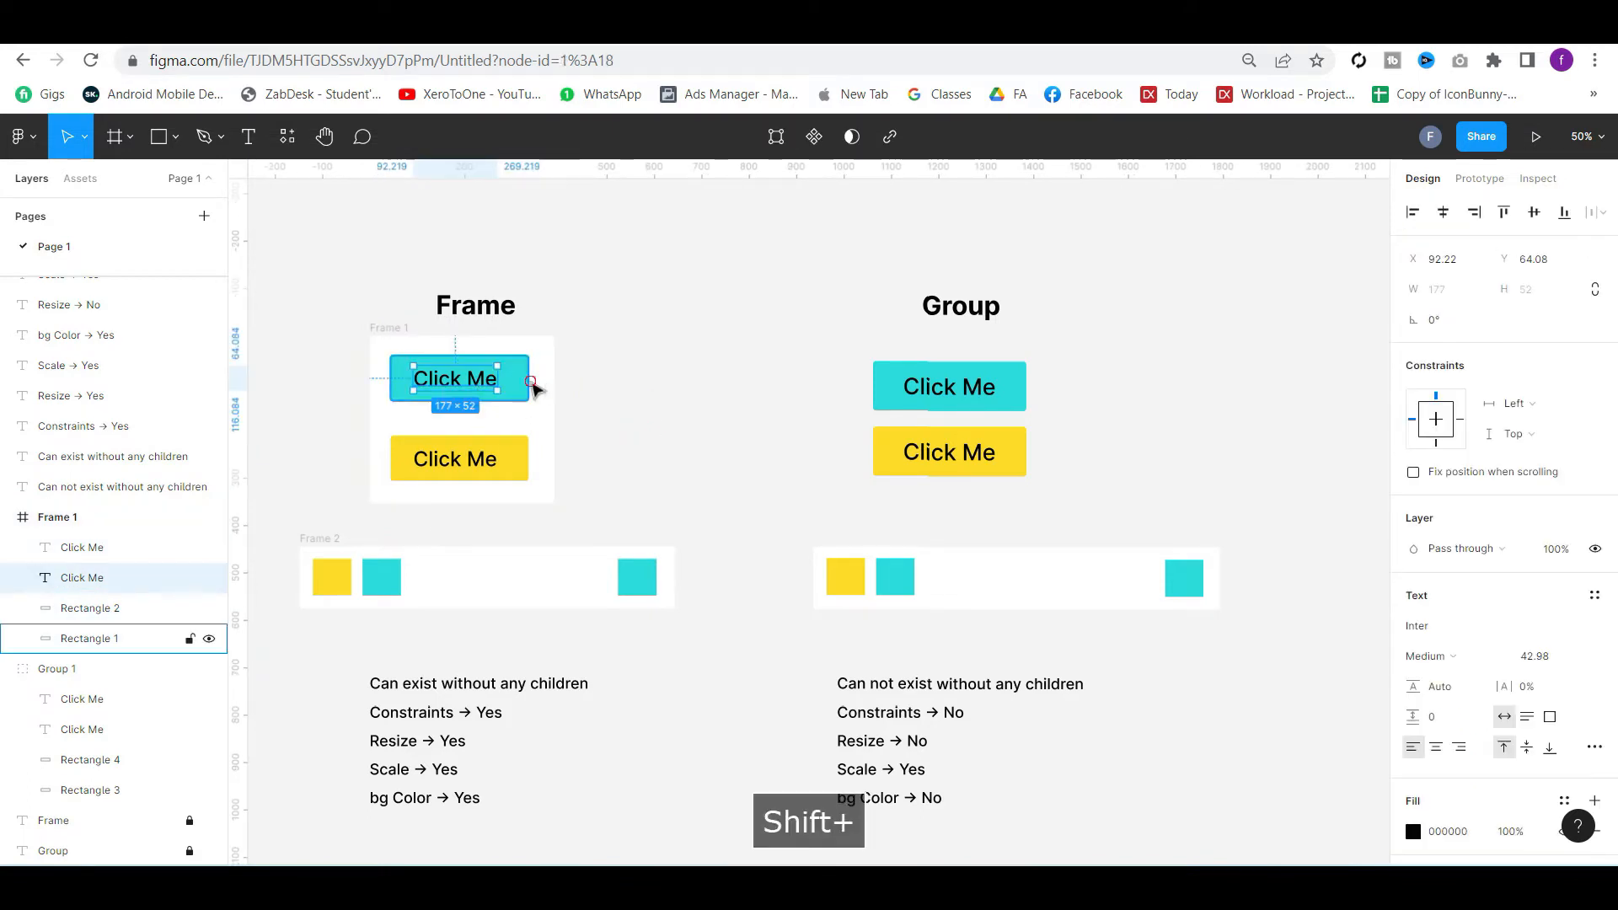
{"action": "key", "text": "ctrl+g"}
{"action": "left_click", "coordinate": [471, 460]}
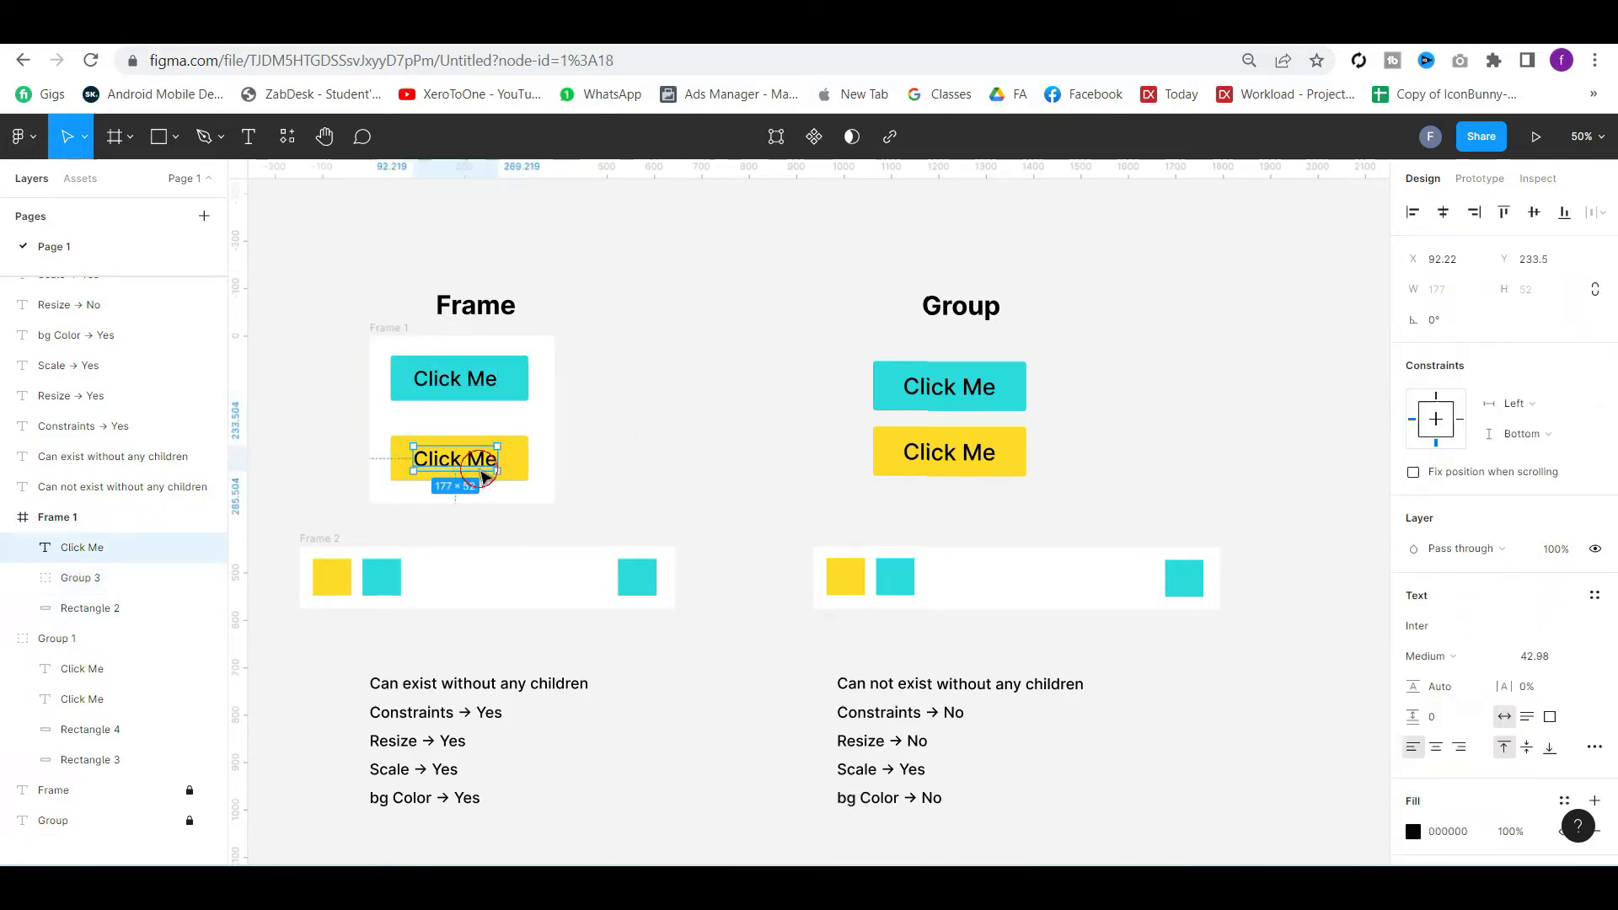
{"action": "left_click", "coordinate": [516, 469], "text": "shift"}
{"action": "key", "text": "ctrl+g"}
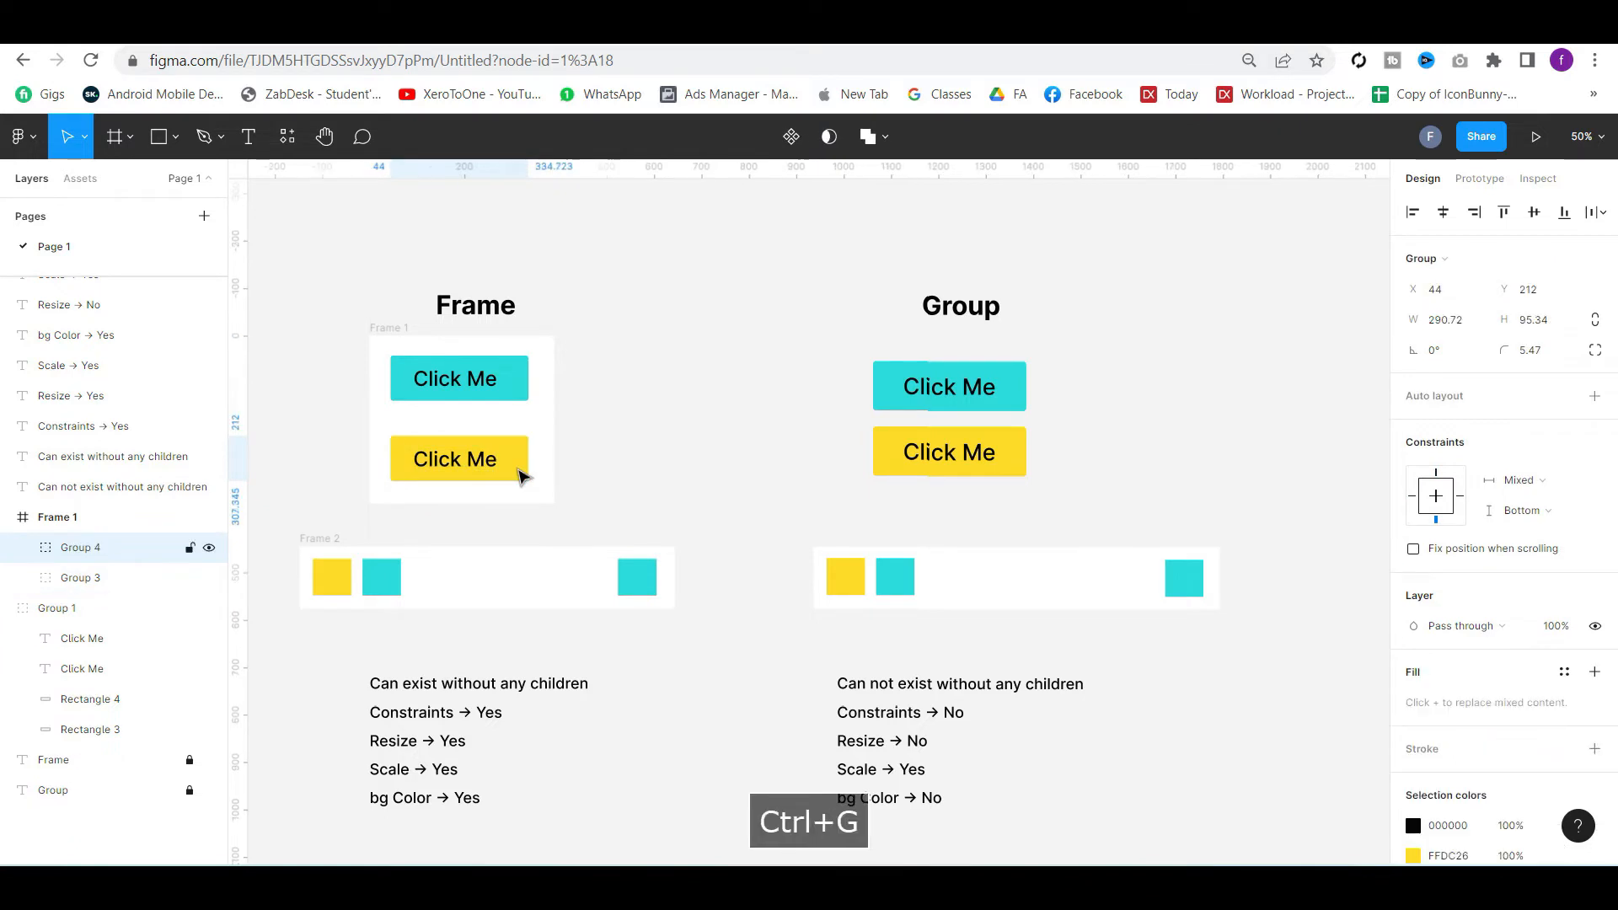
{"action": "left_click", "coordinate": [629, 415]}
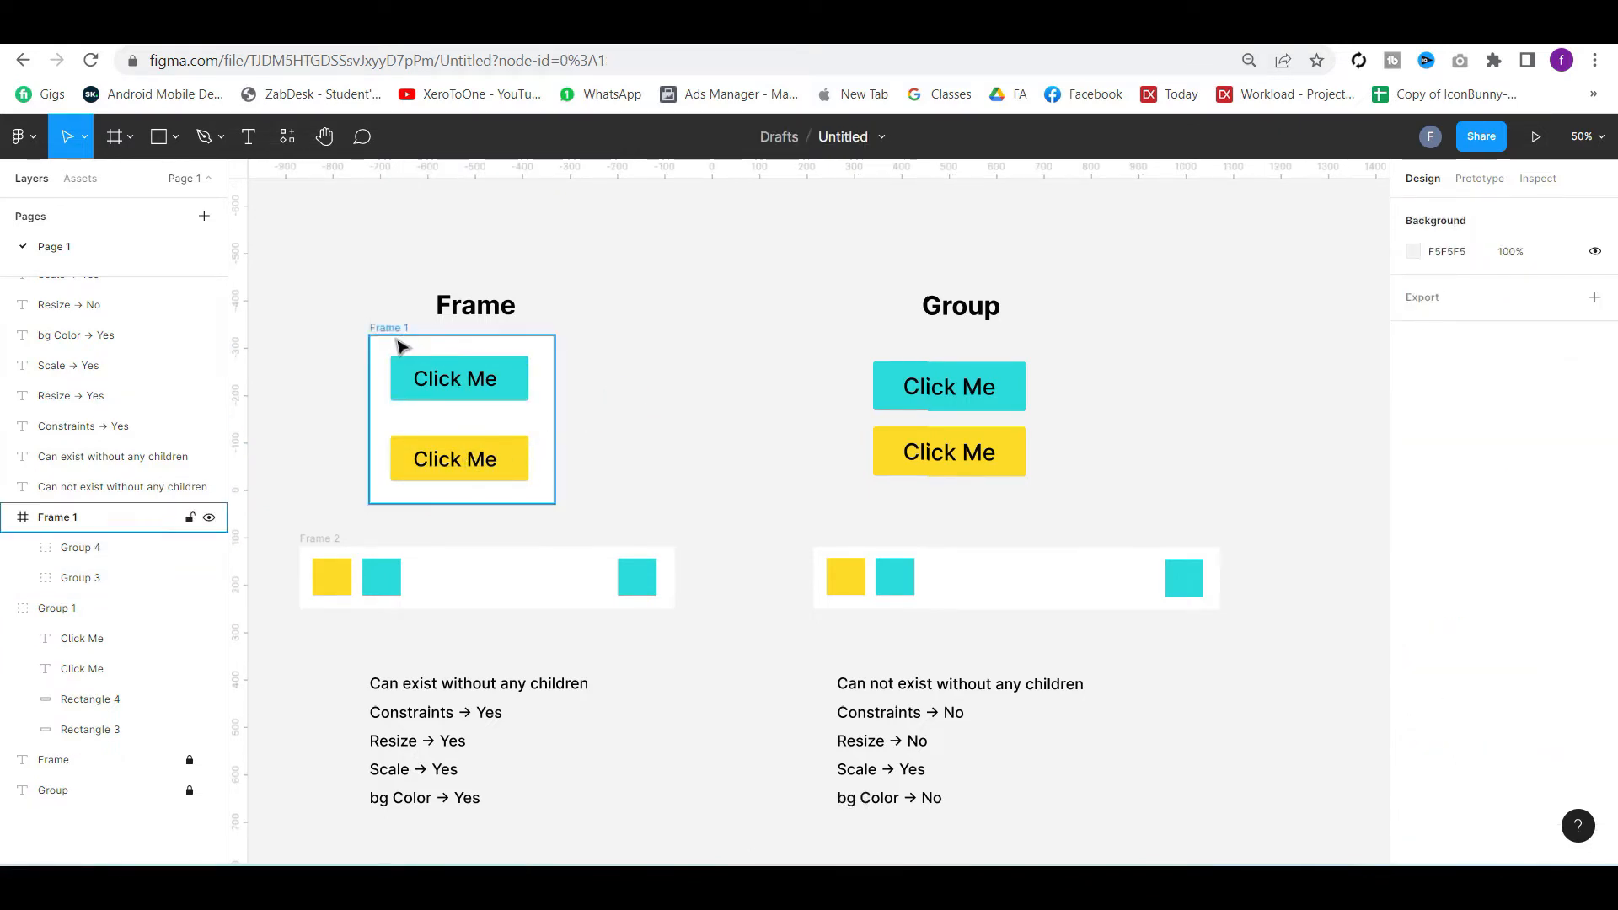
Set the horizontal constraint of both the cyan and yellow button groups in Frame 1 to Center
{"action": "left_click", "coordinate": [455, 380]}
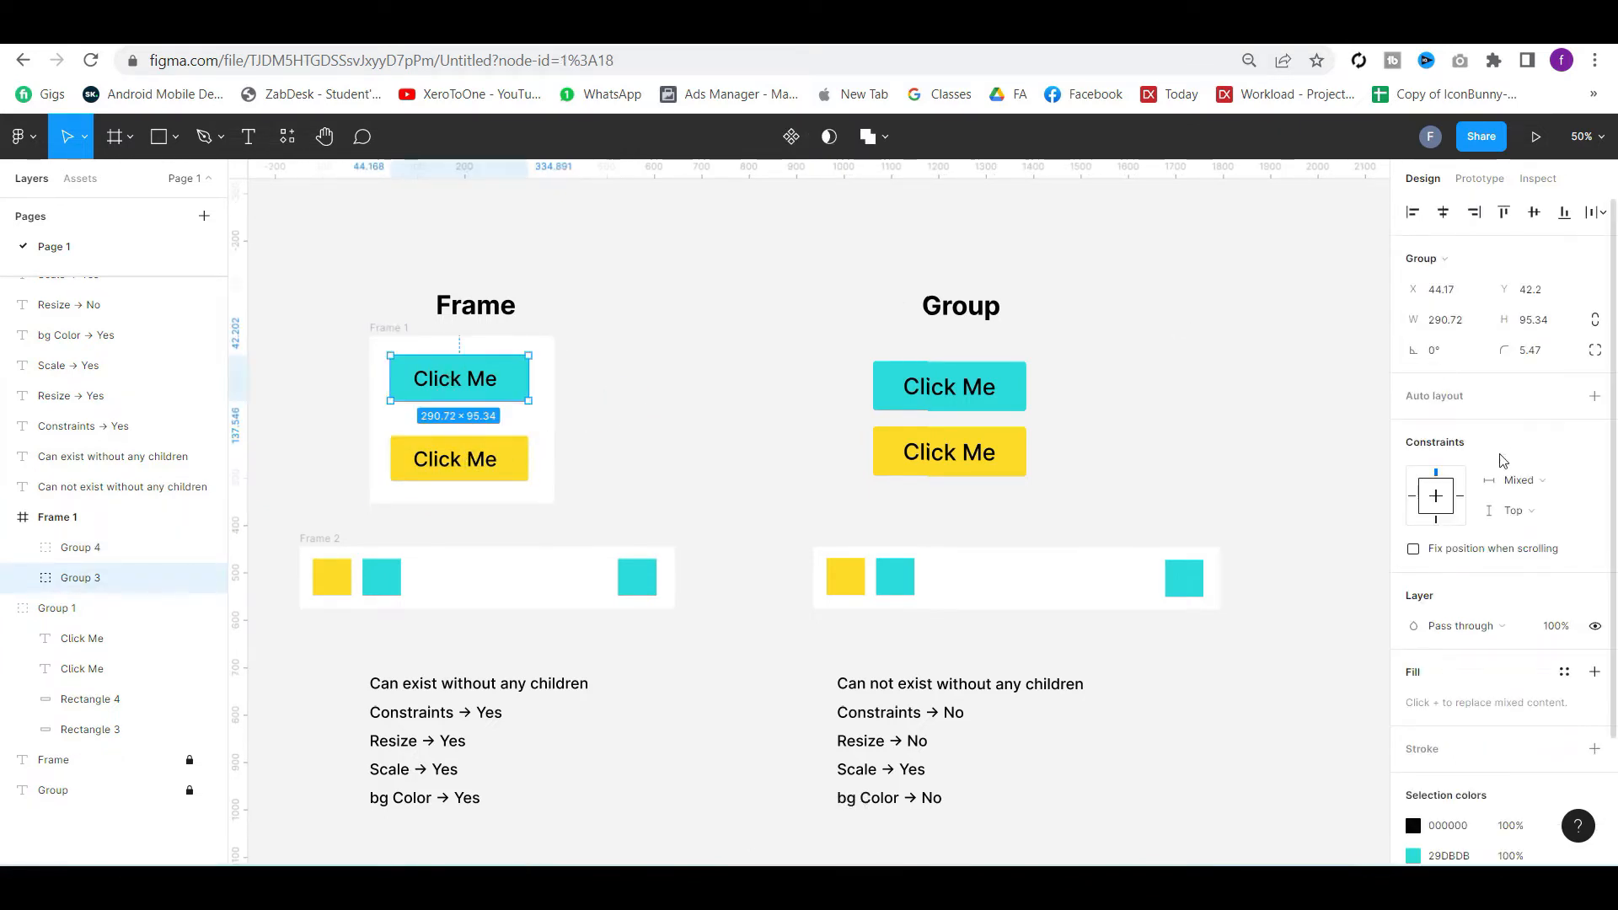
{"action": "left_click", "coordinate": [1514, 481]}
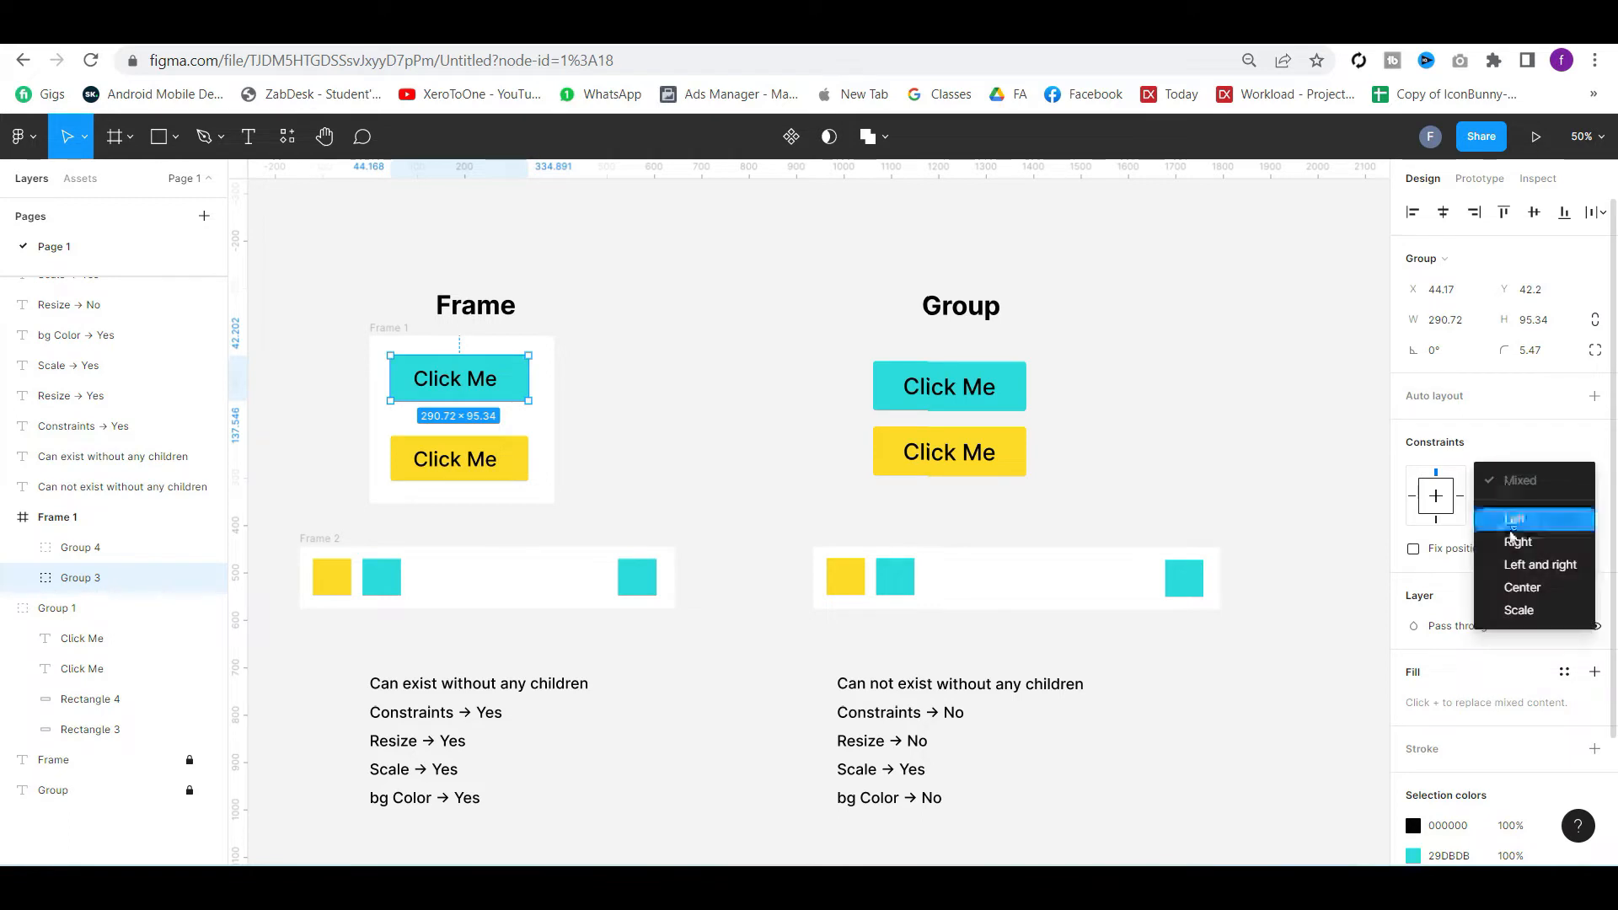
{"action": "left_click", "coordinate": [1514, 588]}
{"action": "left_click", "coordinate": [467, 459]}
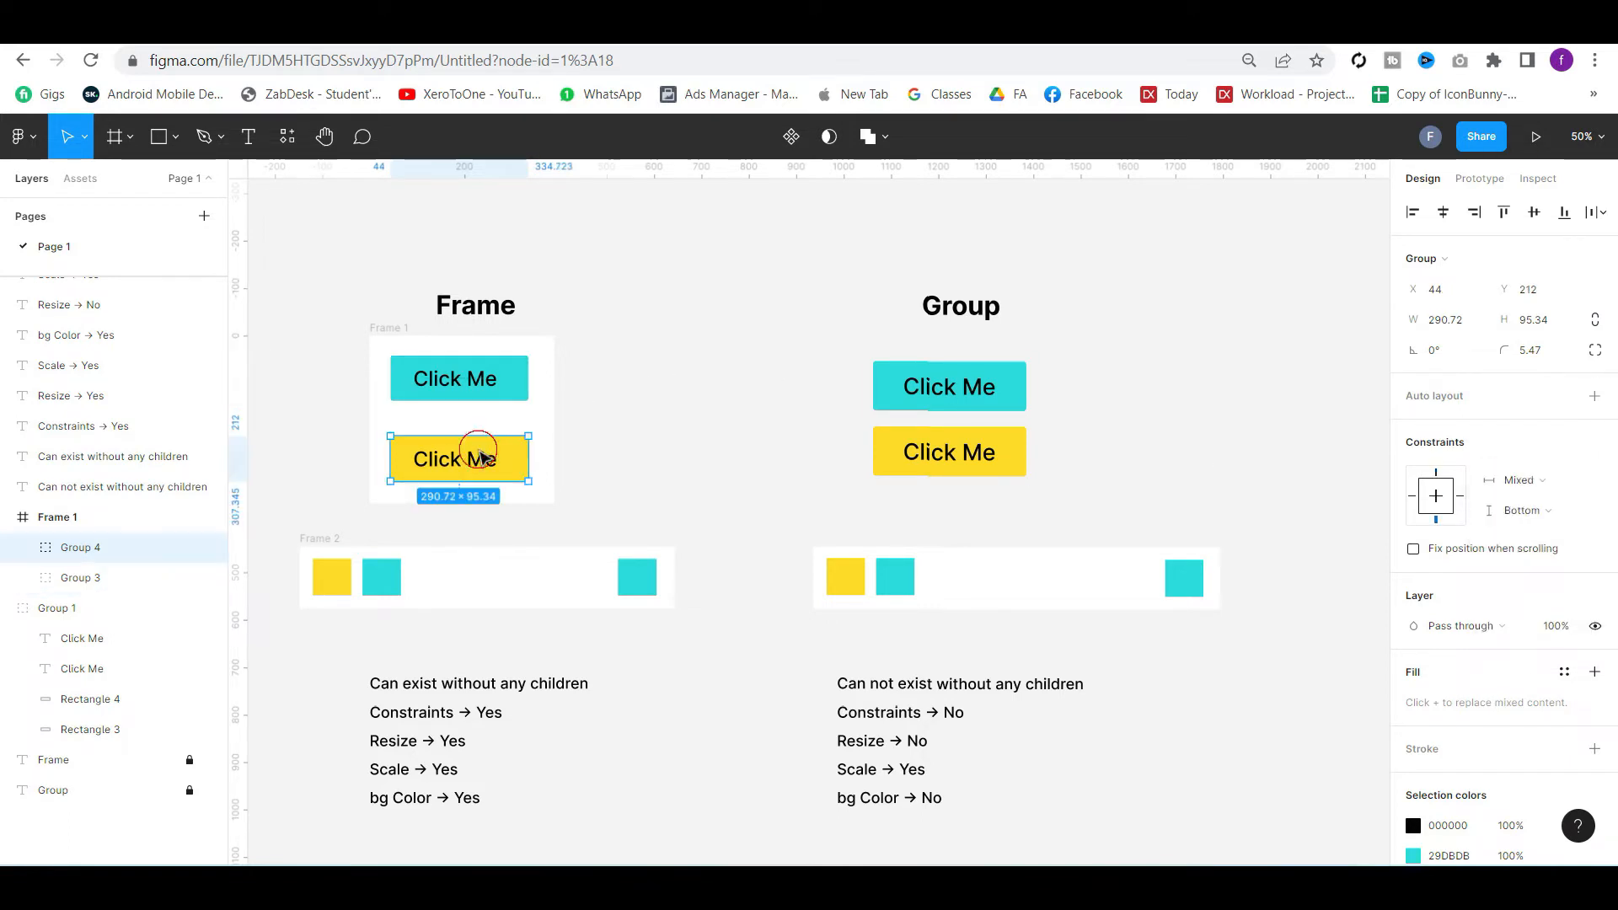
{"action": "left_click", "coordinate": [1519, 480]}
{"action": "left_click", "coordinate": [1529, 587]}
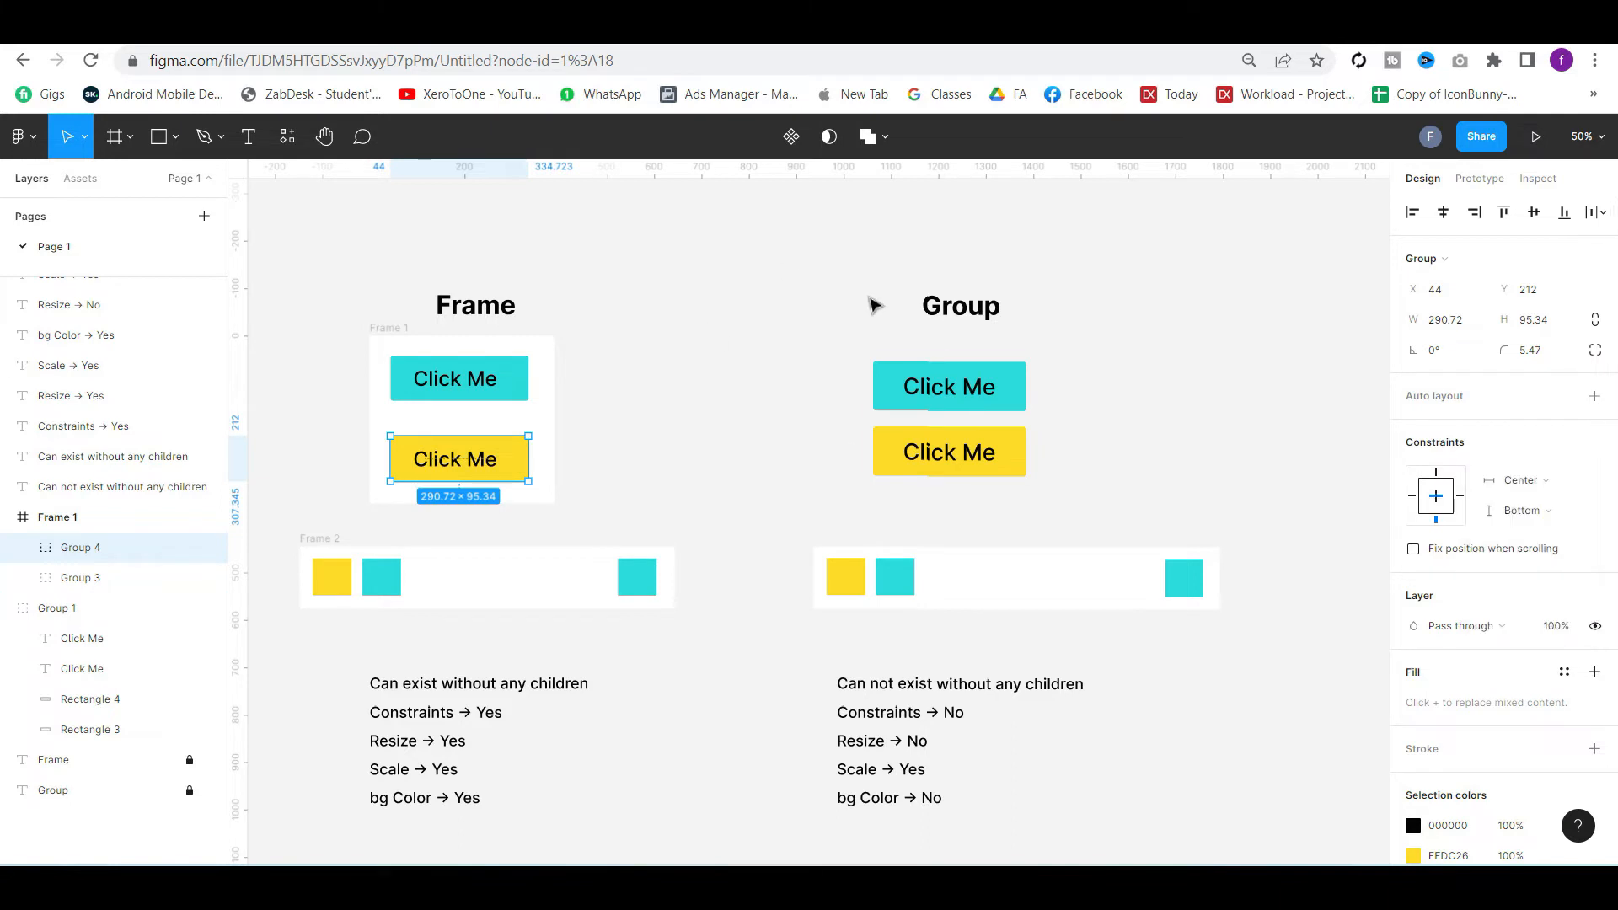
Shrink Frame 1 in width and height with the ordinary resize to test the button groups' constraints
{"action": "left_click", "coordinate": [390, 328]}
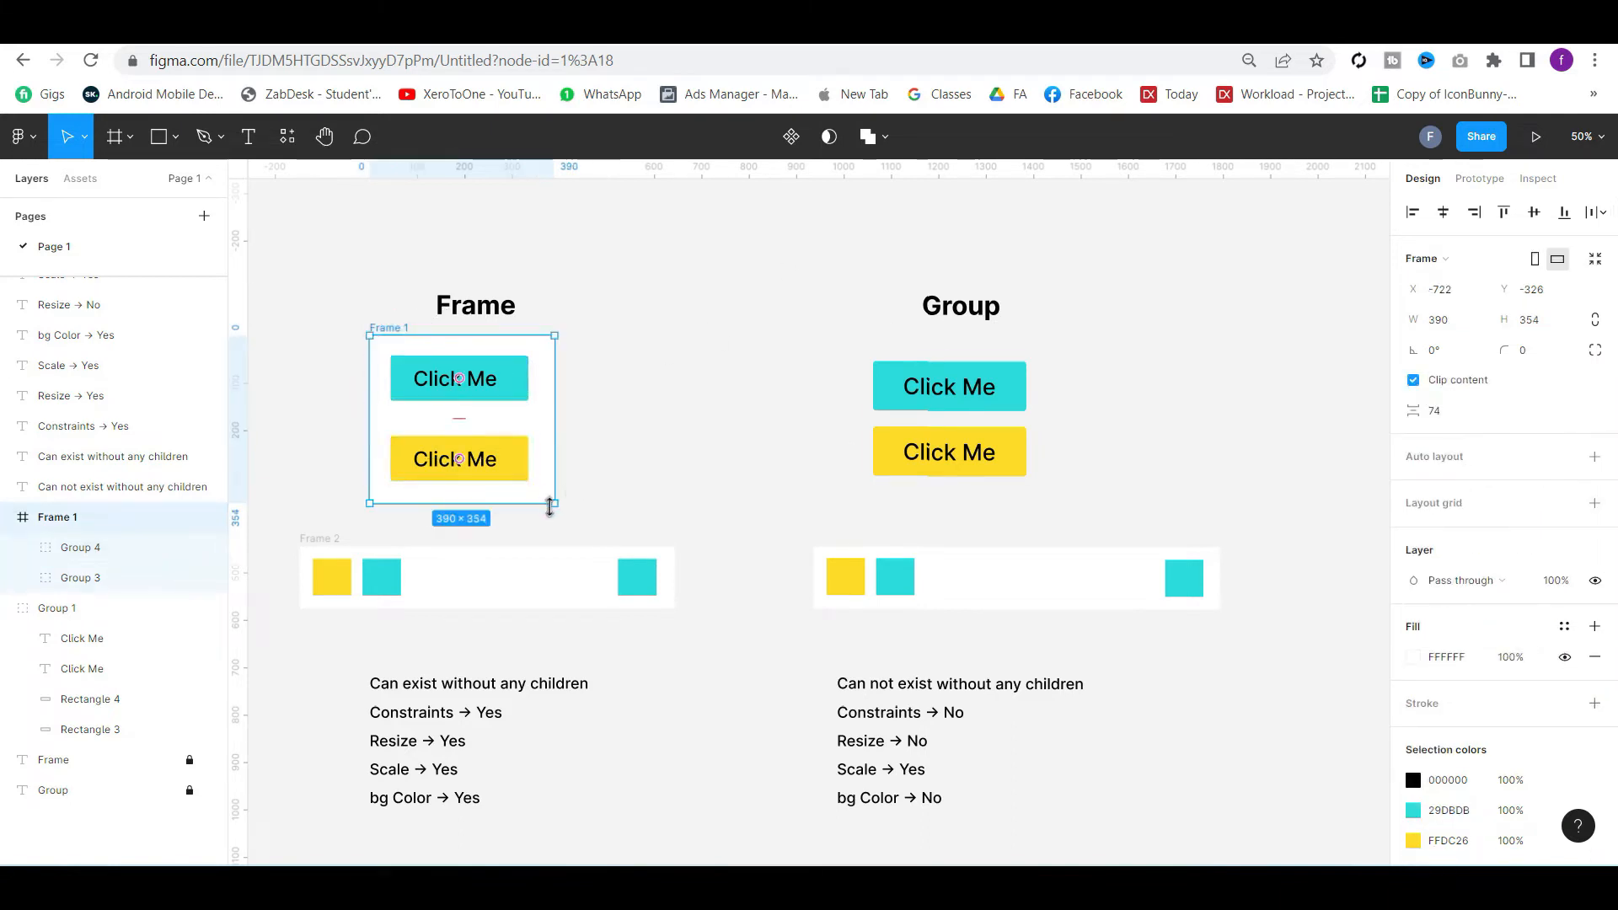
{"action": "left_click_drag", "start_coordinate": [635, 559], "coordinate": [539, 476]}
{"action": "left_click", "coordinate": [1133, 407]}
Draw a circle about 230 × 230 to the right of the Group heading with the Ellipse tool
{"action": "key", "text": "l"}
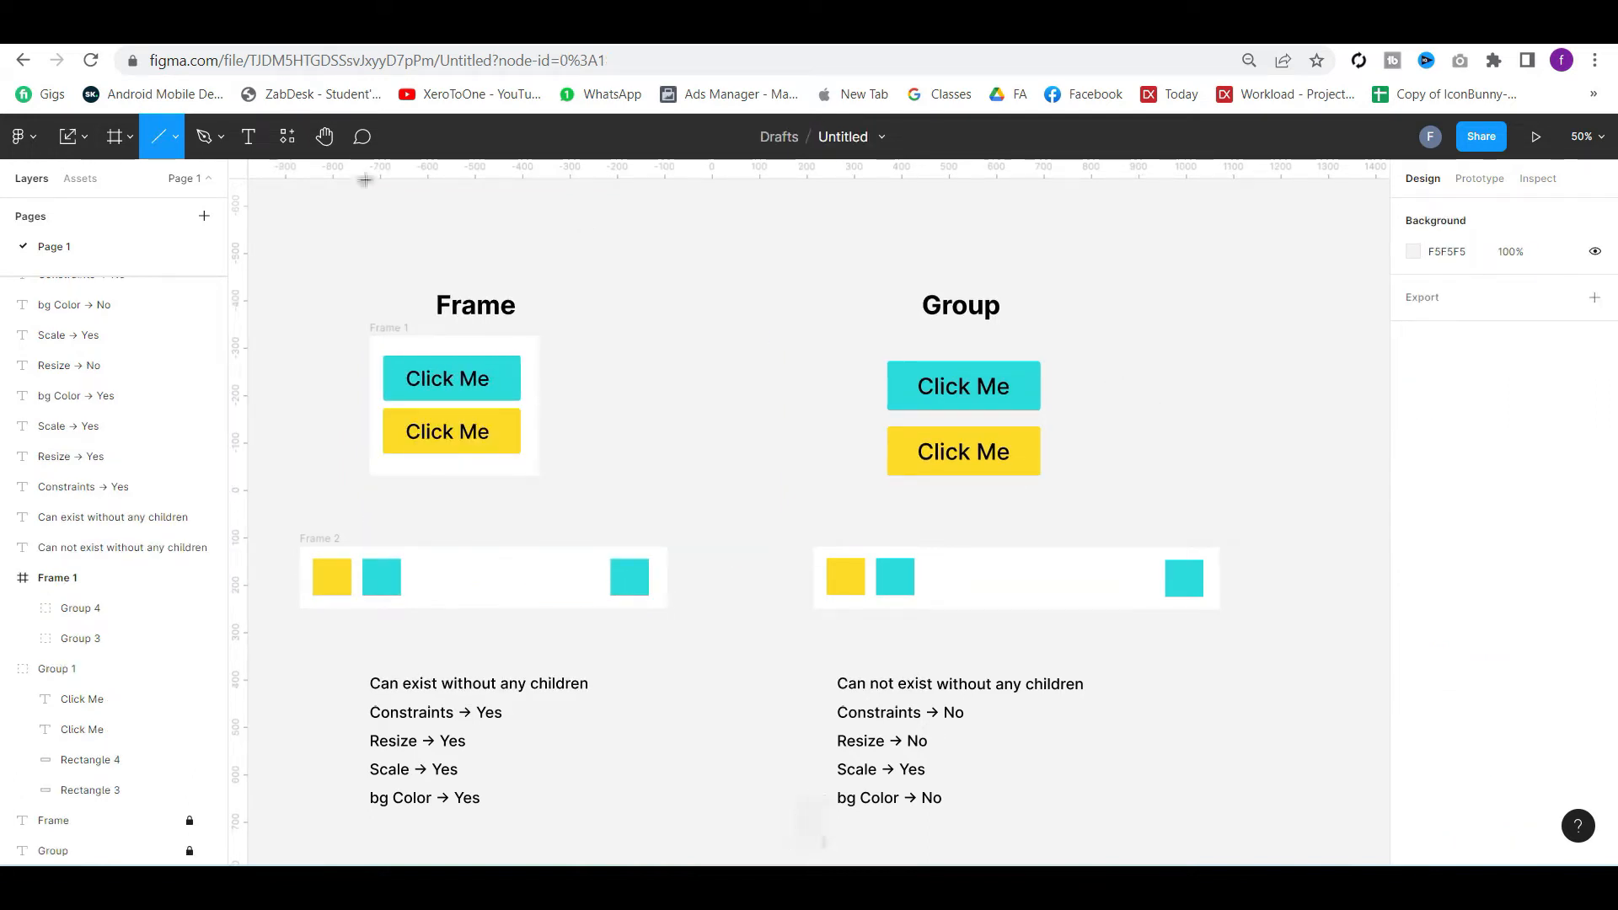
{"action": "left_click", "coordinate": [172, 145]}
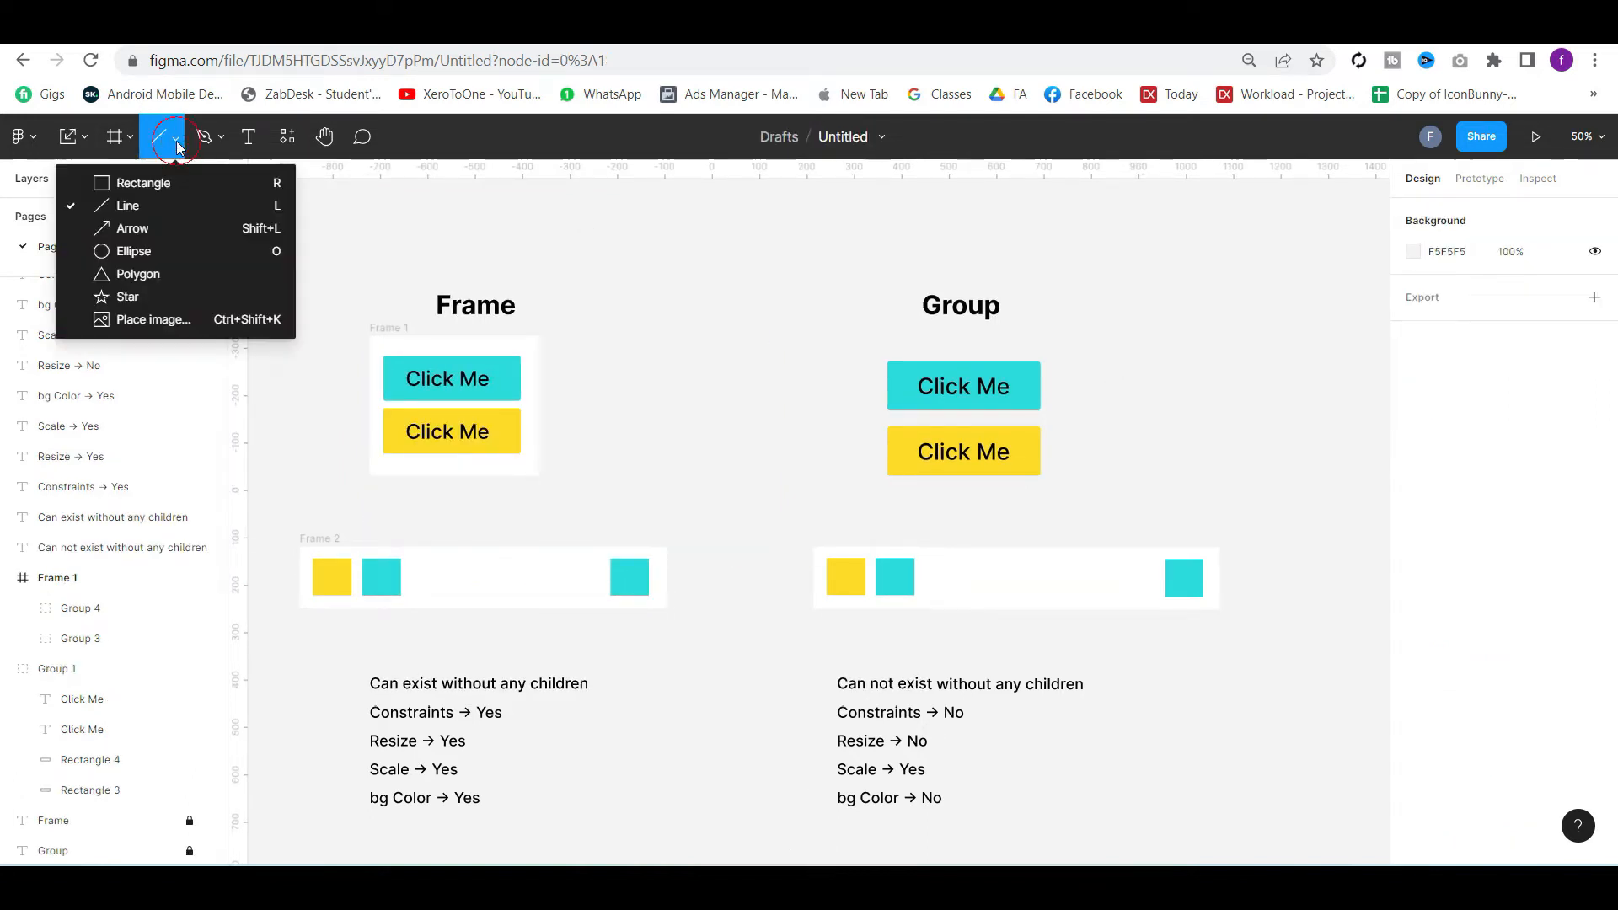
{"action": "left_click", "coordinate": [188, 250]}
{"action": "left_click_drag", "start_coordinate": [1120, 286], "coordinate": [1228, 397]}
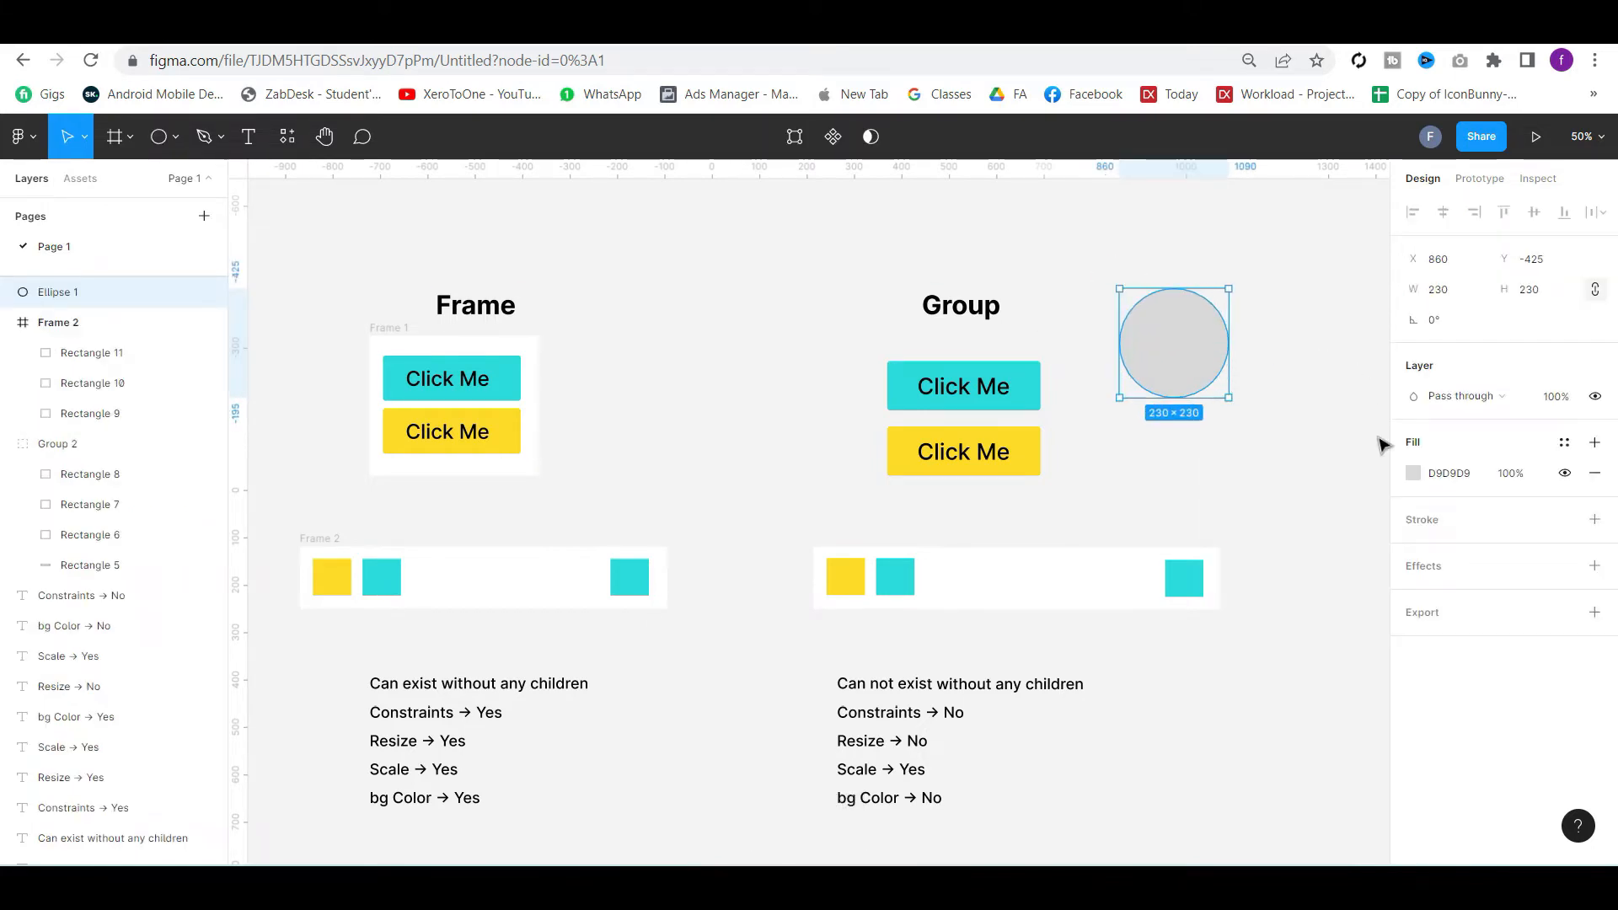
Change the new circle's fill type from Solid to Image, keeping the checkerboard placeholder
{"action": "left_click", "coordinate": [1418, 482]}
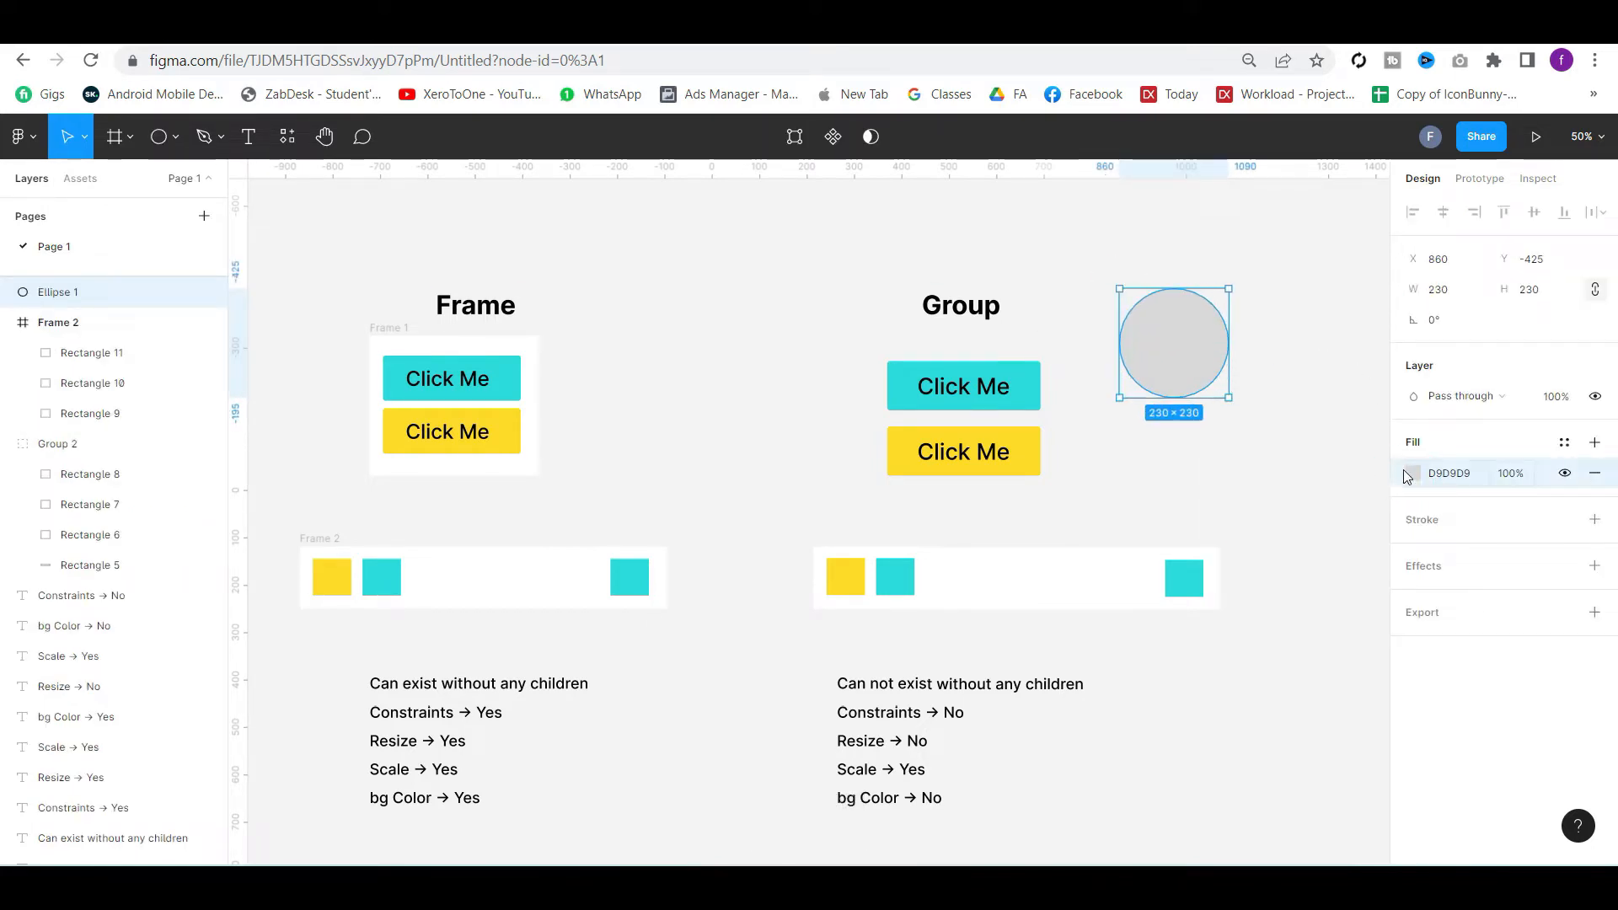
{"action": "left_click", "coordinate": [1413, 471]}
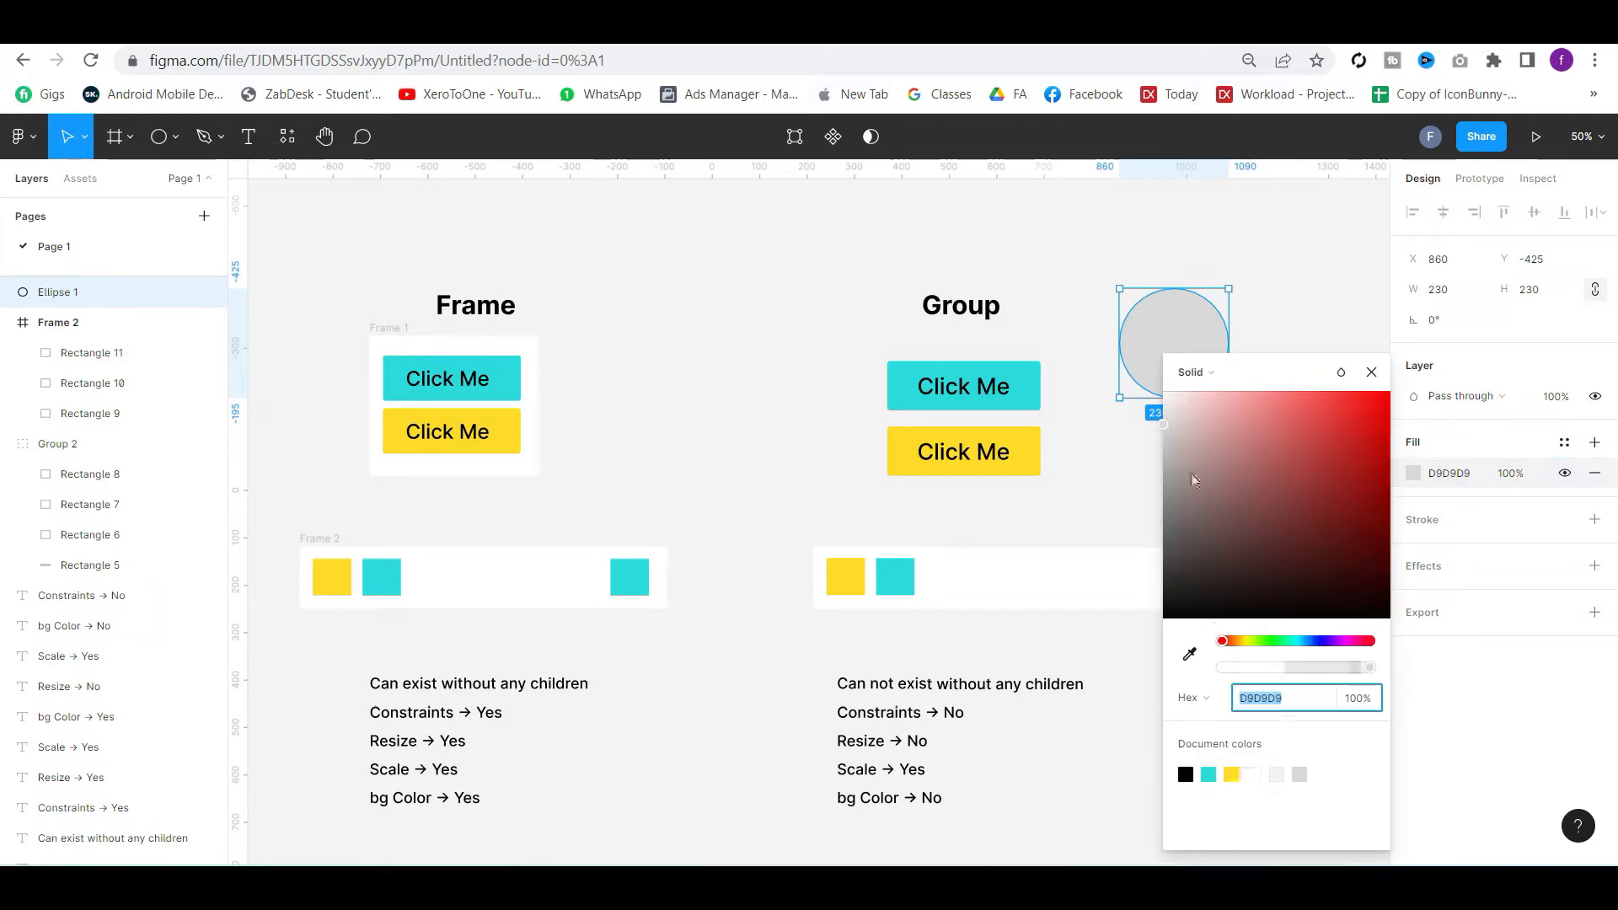
{"action": "left_click", "coordinate": [1205, 371]}
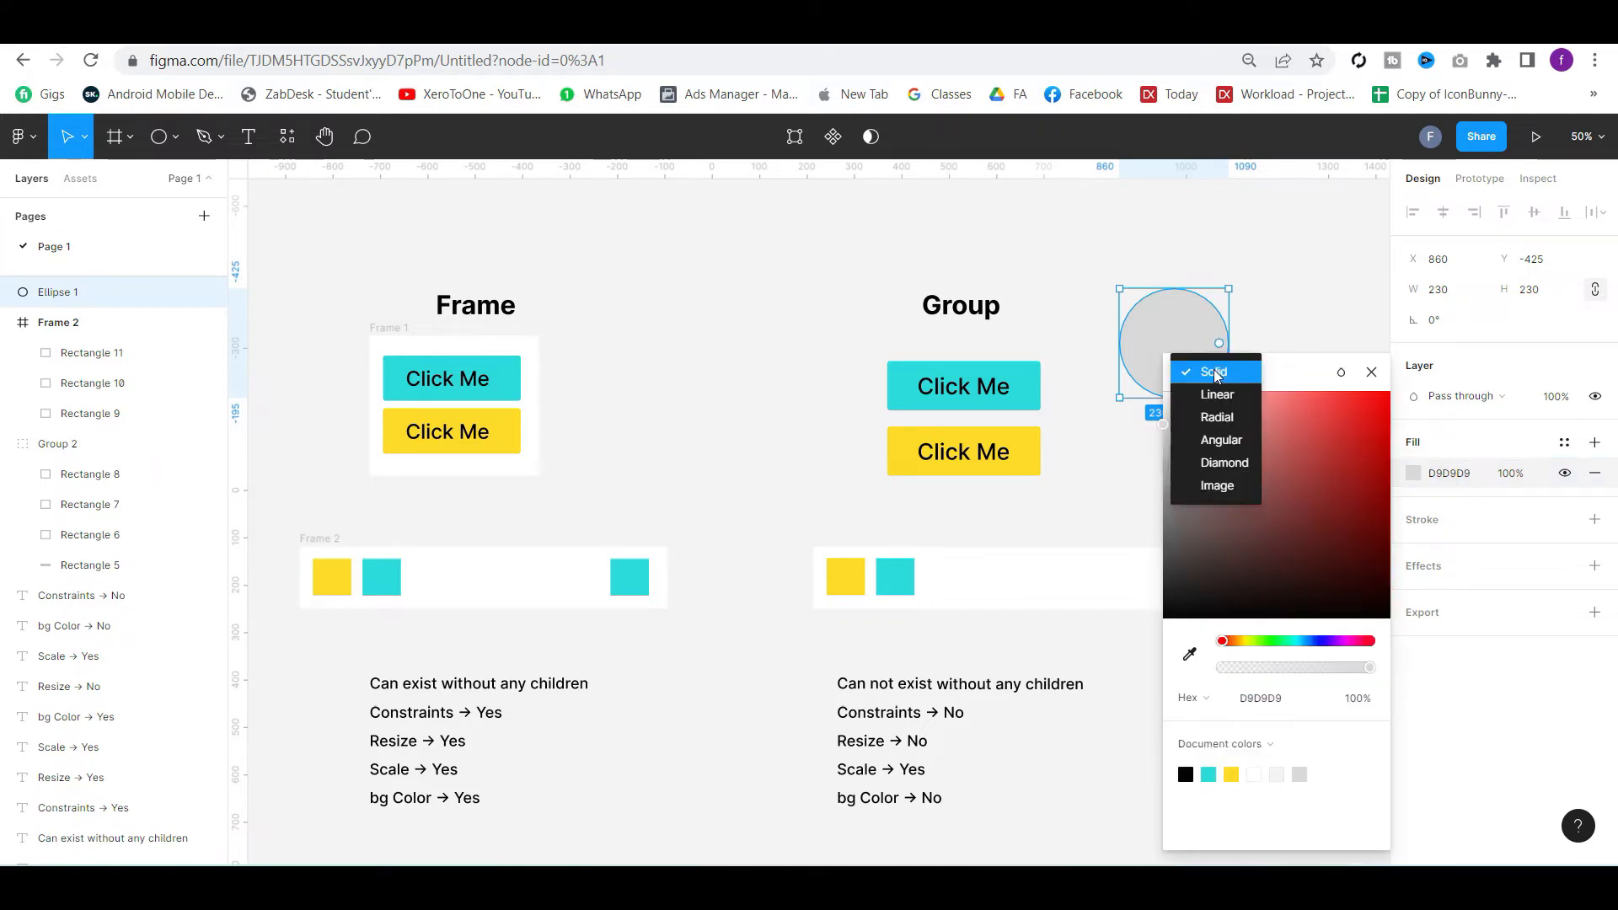
{"action": "left_click", "coordinate": [1210, 488]}
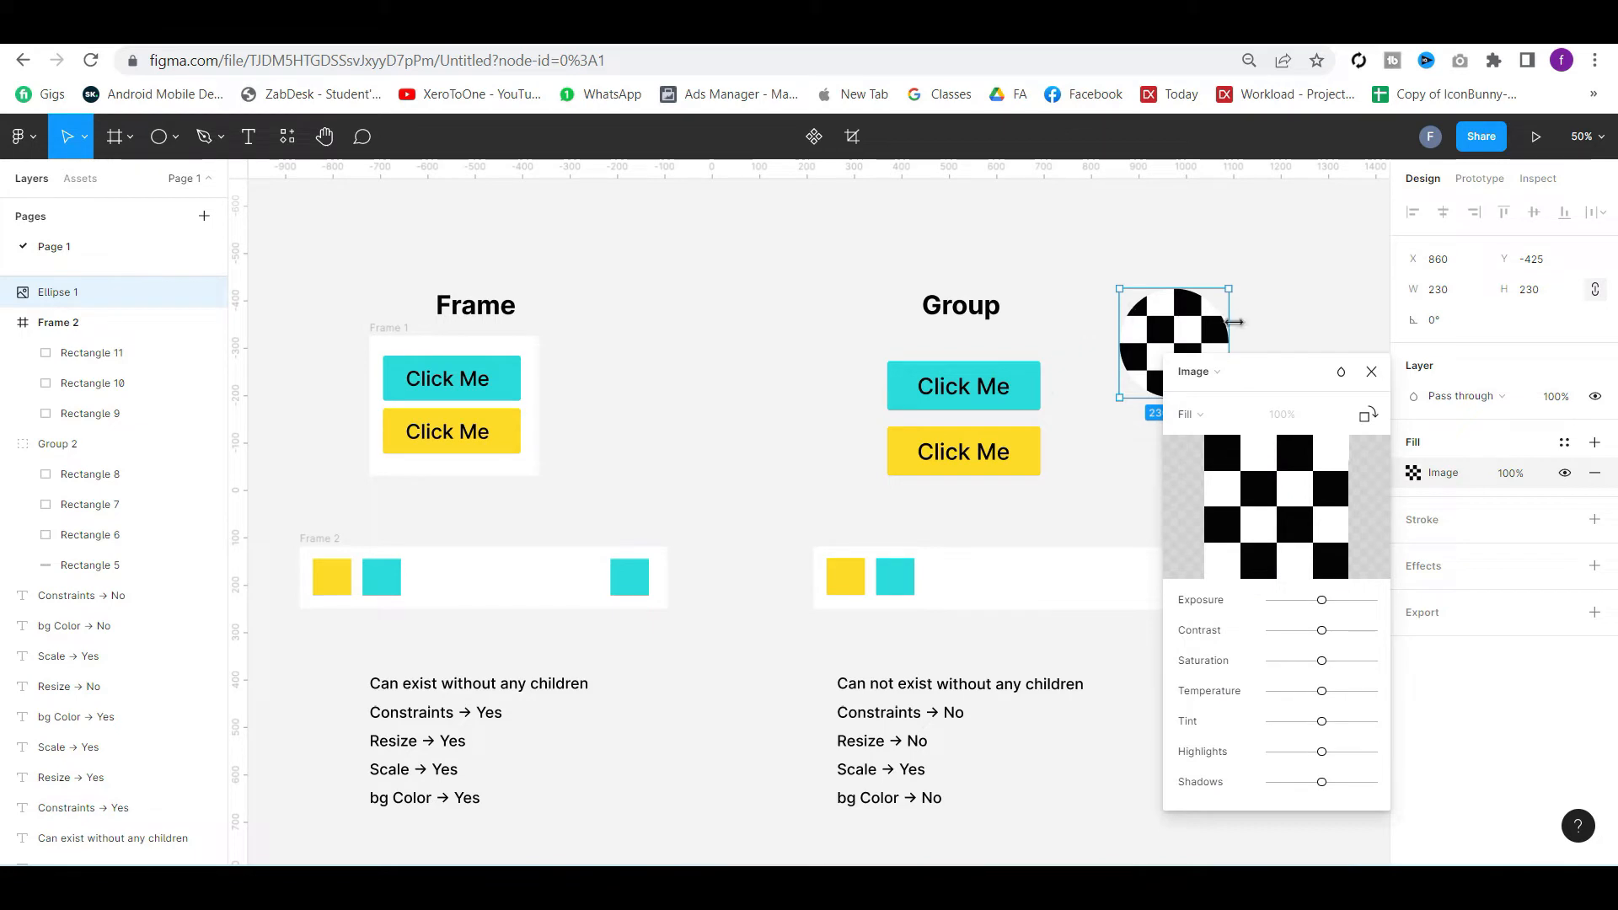
{"action": "key", "text": "Escape"}
{"action": "key", "text": "Escape"}
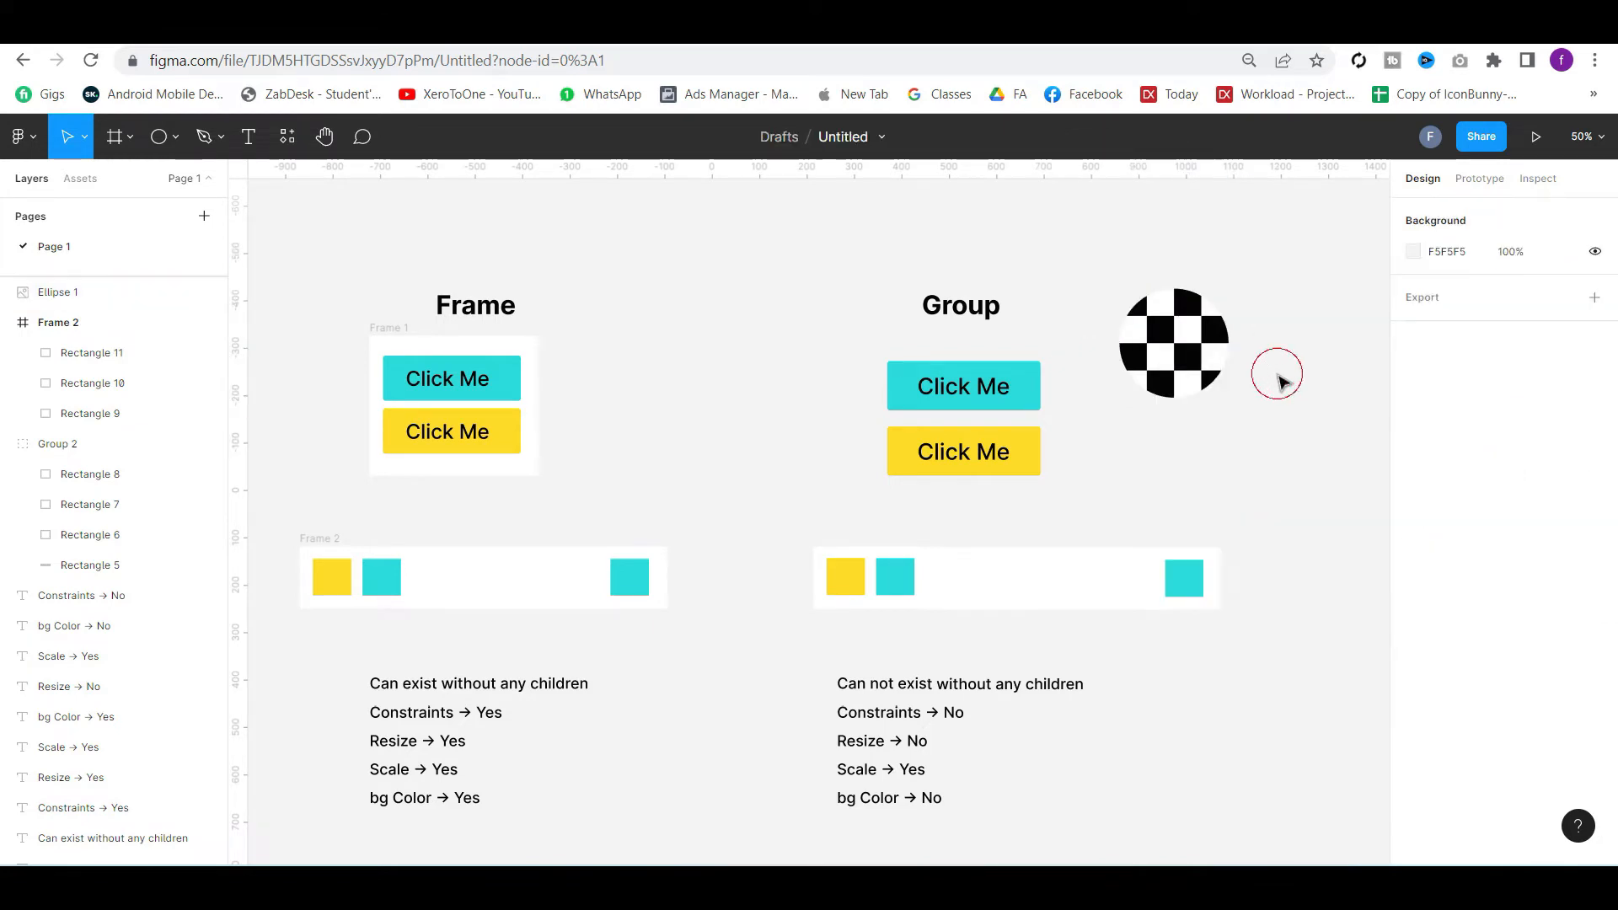
Add the text label "Image" below the circle and fit it closely underneath with a text box height of 30
{"action": "key", "text": "t"}
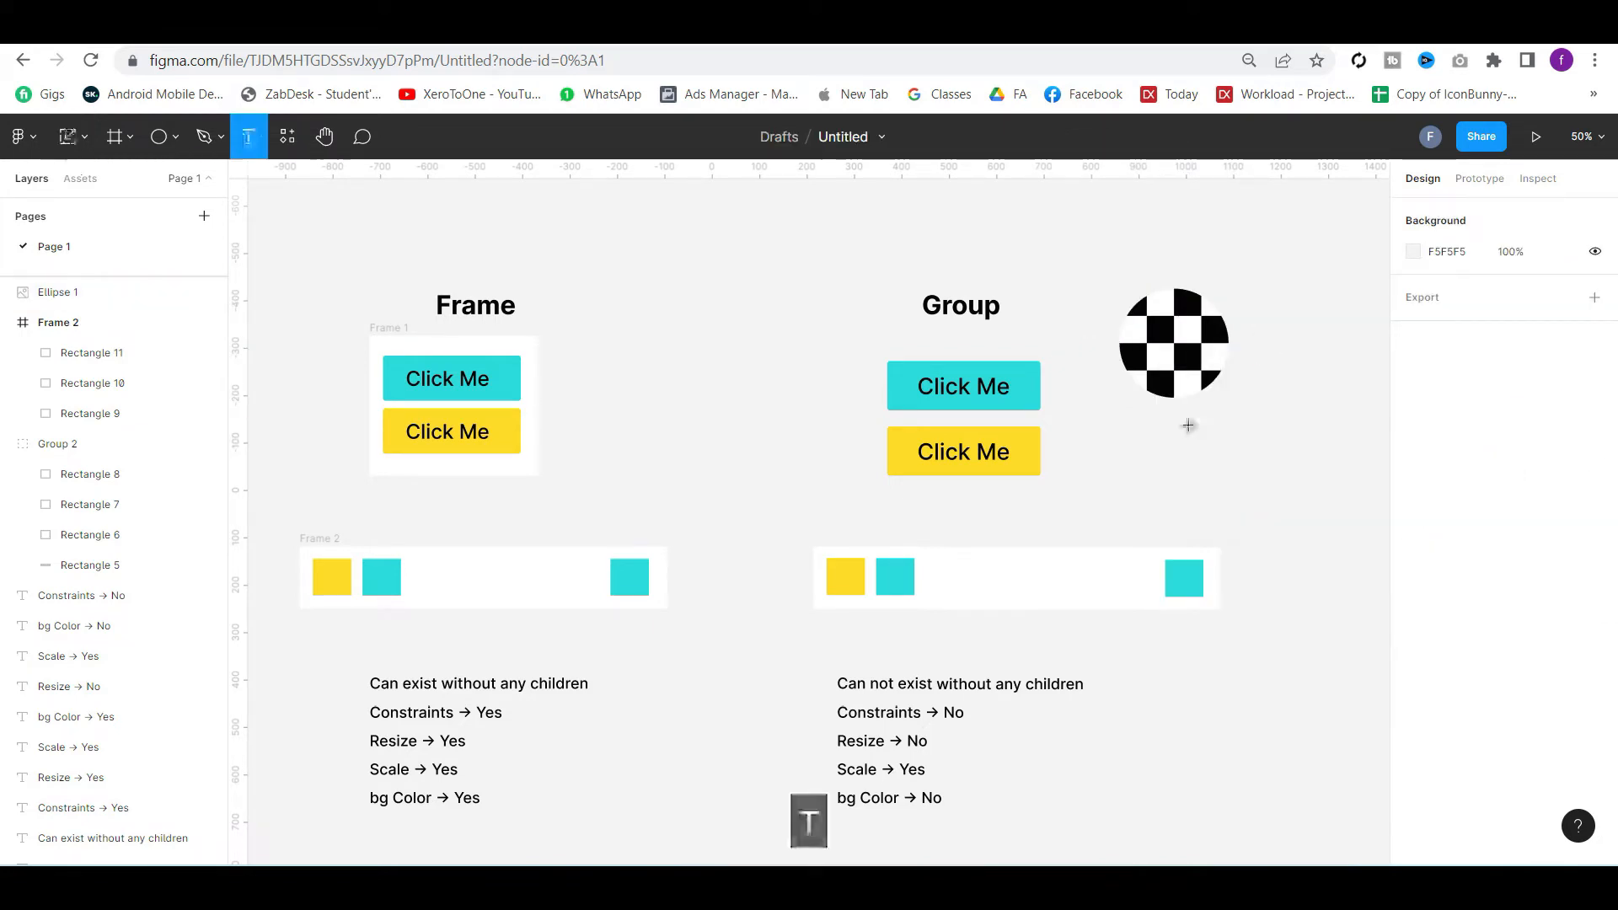
{"action": "left_click", "coordinate": [1137, 423]}
{"action": "key", "text": "shift+i"}
{"action": "type", "text": "mage"}
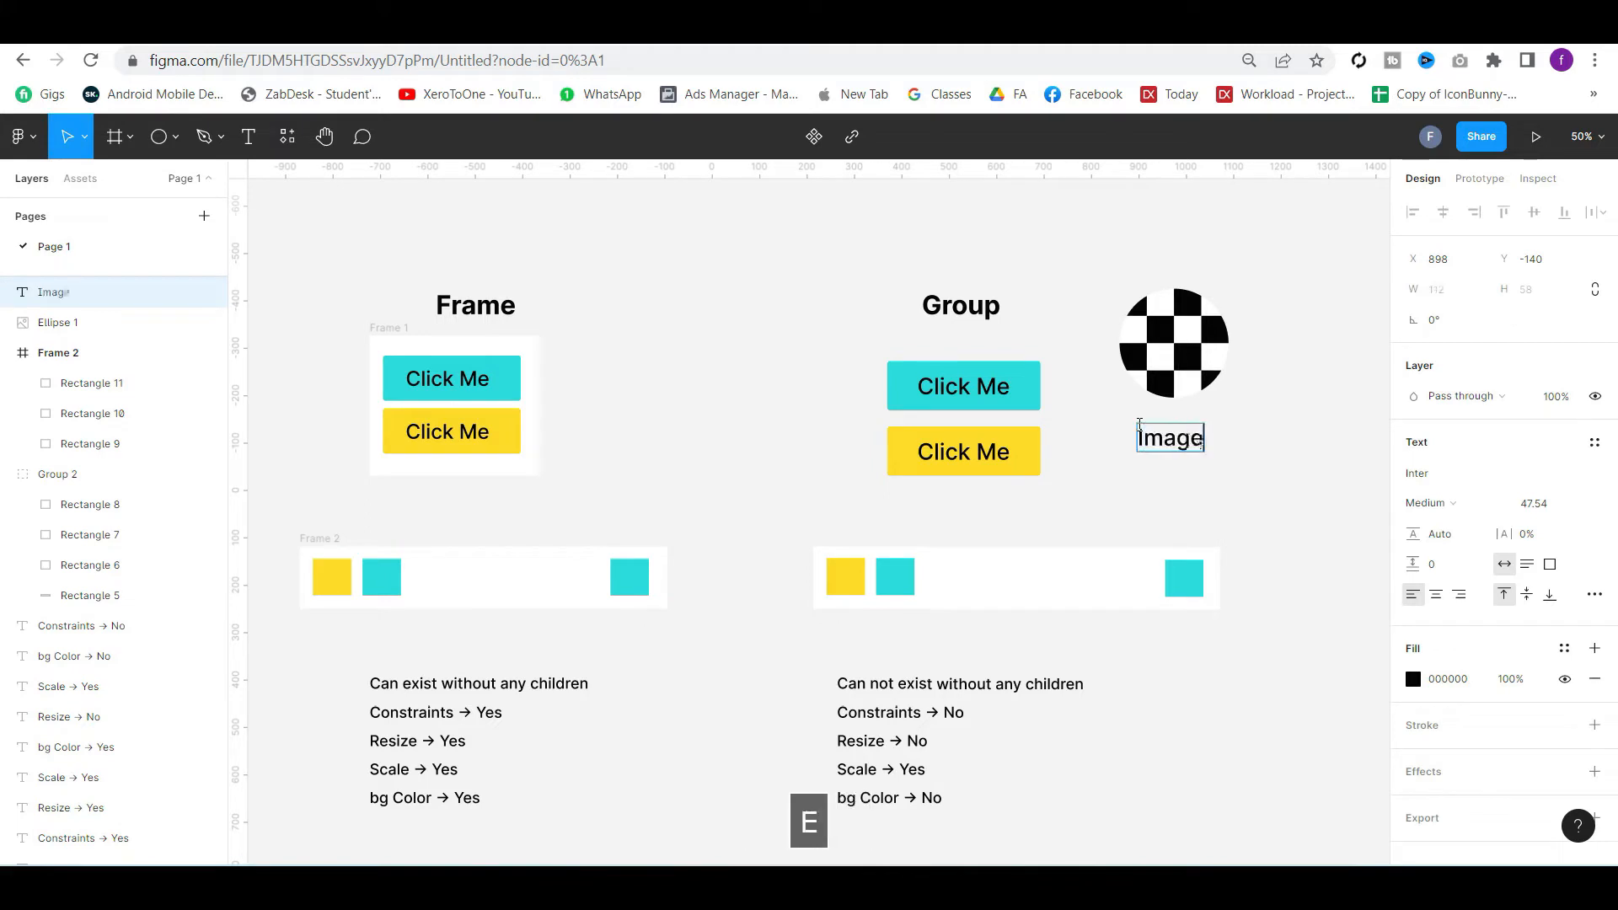
{"action": "left_click", "coordinate": [1067, 448]}
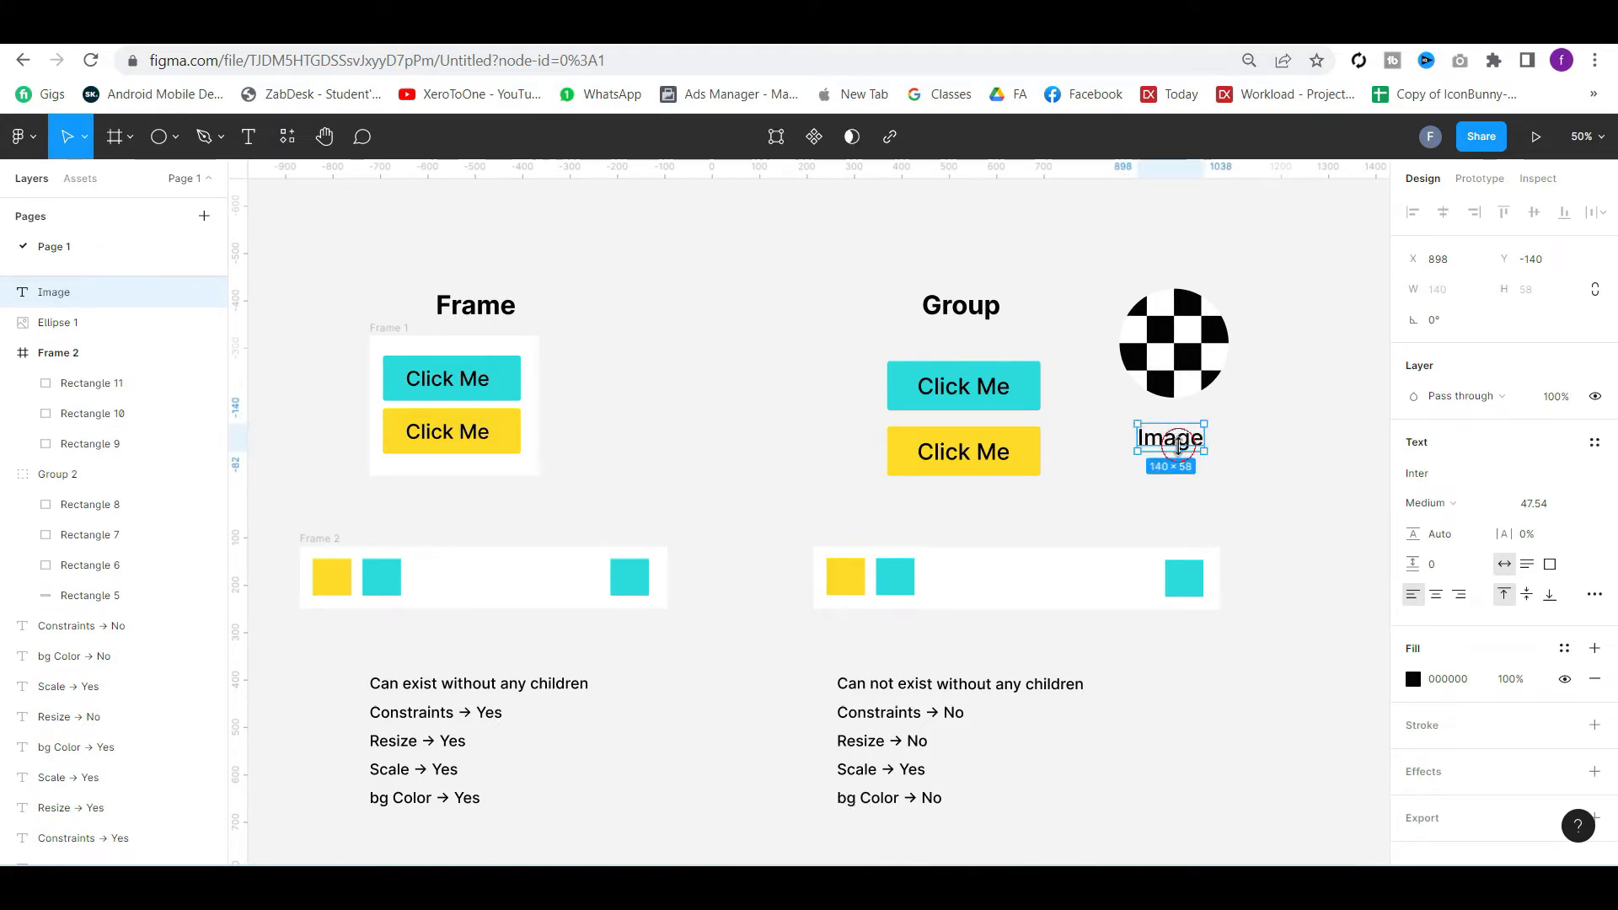
{"action": "left_click", "coordinate": [1248, 466]}
{"action": "left_click_drag", "start_coordinate": [1174, 435], "coordinate": [1177, 423]}
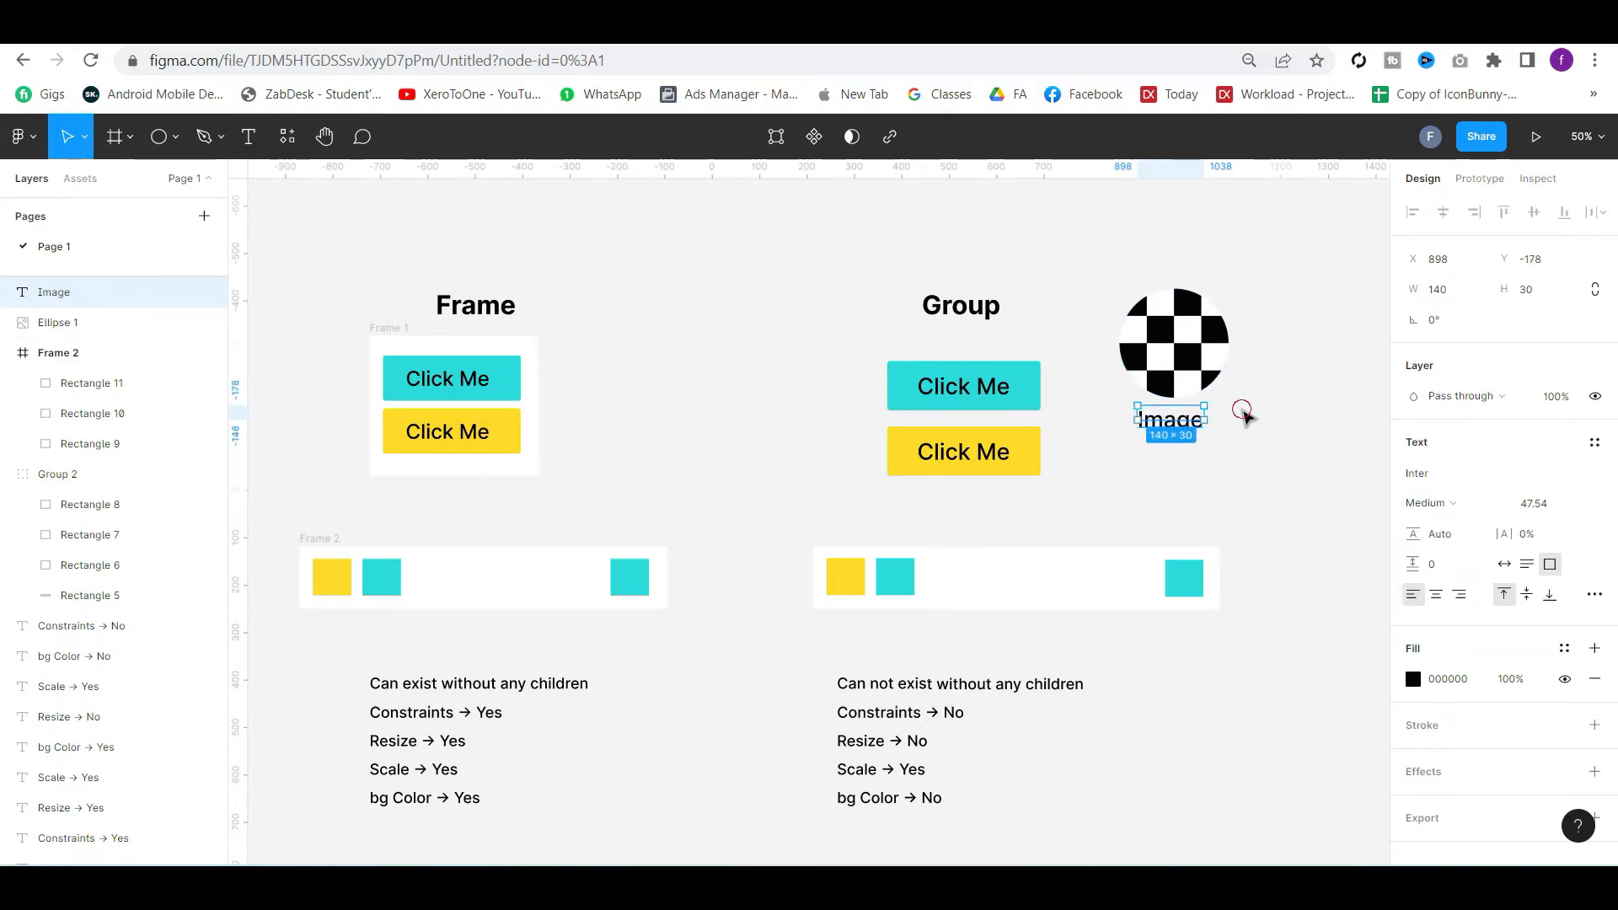
{"action": "left_click", "coordinate": [1249, 419]}
Group the circle with the Image label and move the group to X 882, Y -410
{"action": "left_click_drag", "start_coordinate": [1223, 446], "coordinate": [1110, 287]}
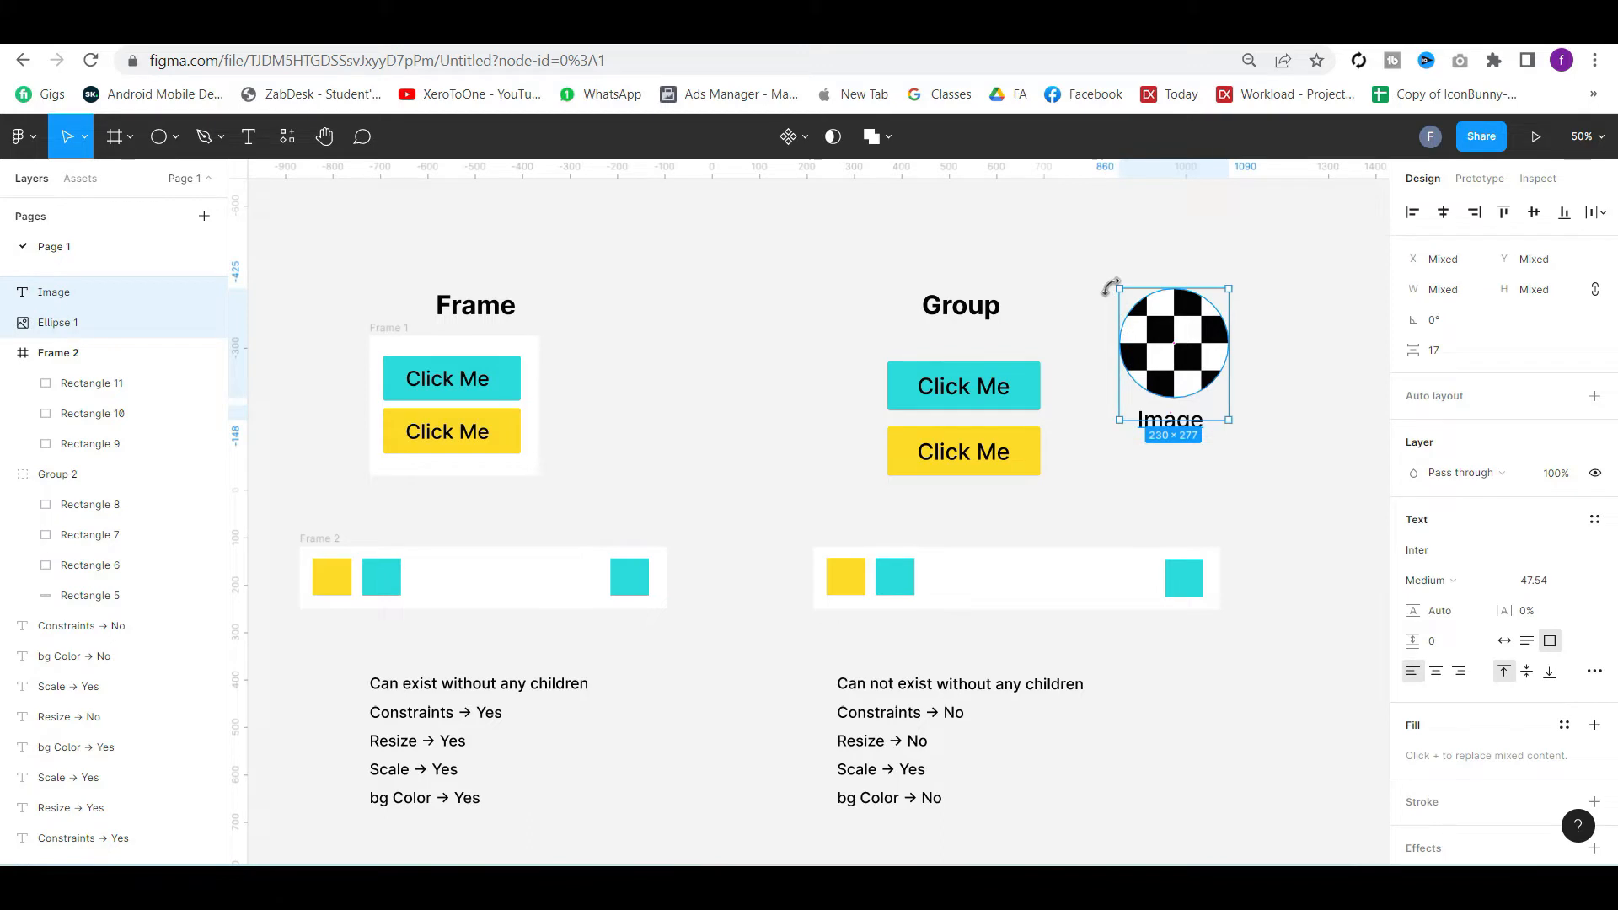
{"action": "key", "text": "ctrl+g"}
{"action": "mouse_move", "coordinate": [1191, 369]}
{"action": "left_mouse_down"}
{"action": "mouse_move", "coordinate": [1187, 474]}
{"action": "mouse_move", "coordinate": [1172, 408]}
{"action": "mouse_move", "coordinate": [1200, 376]}
{"action": "left_mouse_up"}
Toggle the Image label's underline on and off again, and move its group to X 997, Y -445
{"action": "key", "text": "ctrl+u"}
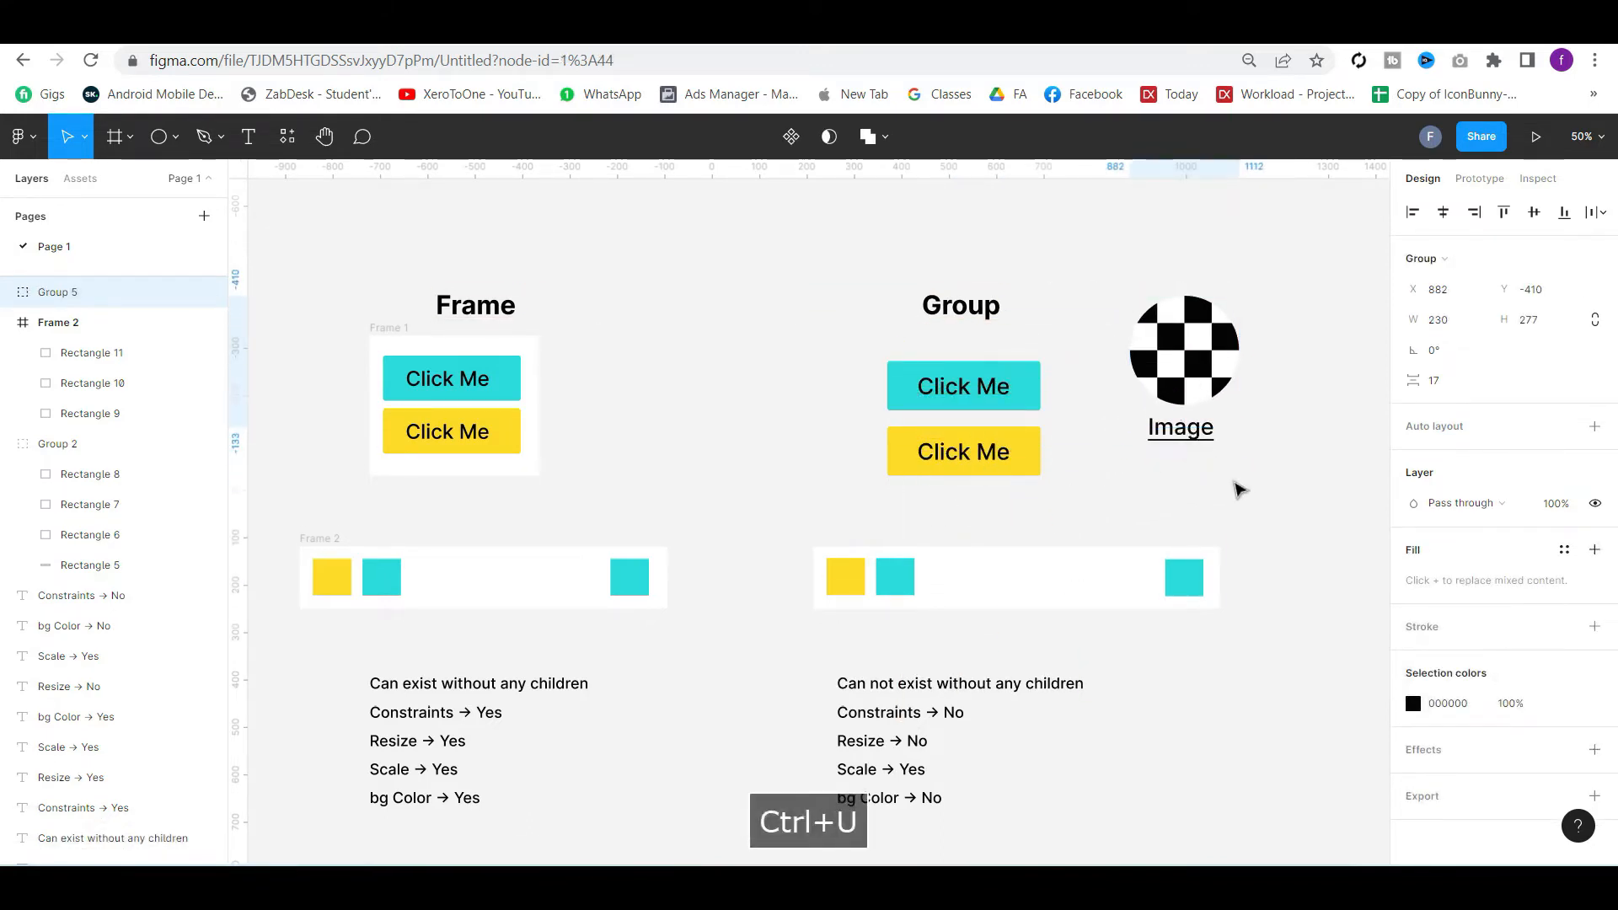
{"action": "left_click", "coordinate": [1235, 485]}
{"action": "left_click_drag", "start_coordinate": [1184, 435], "coordinate": [1305, 466]}
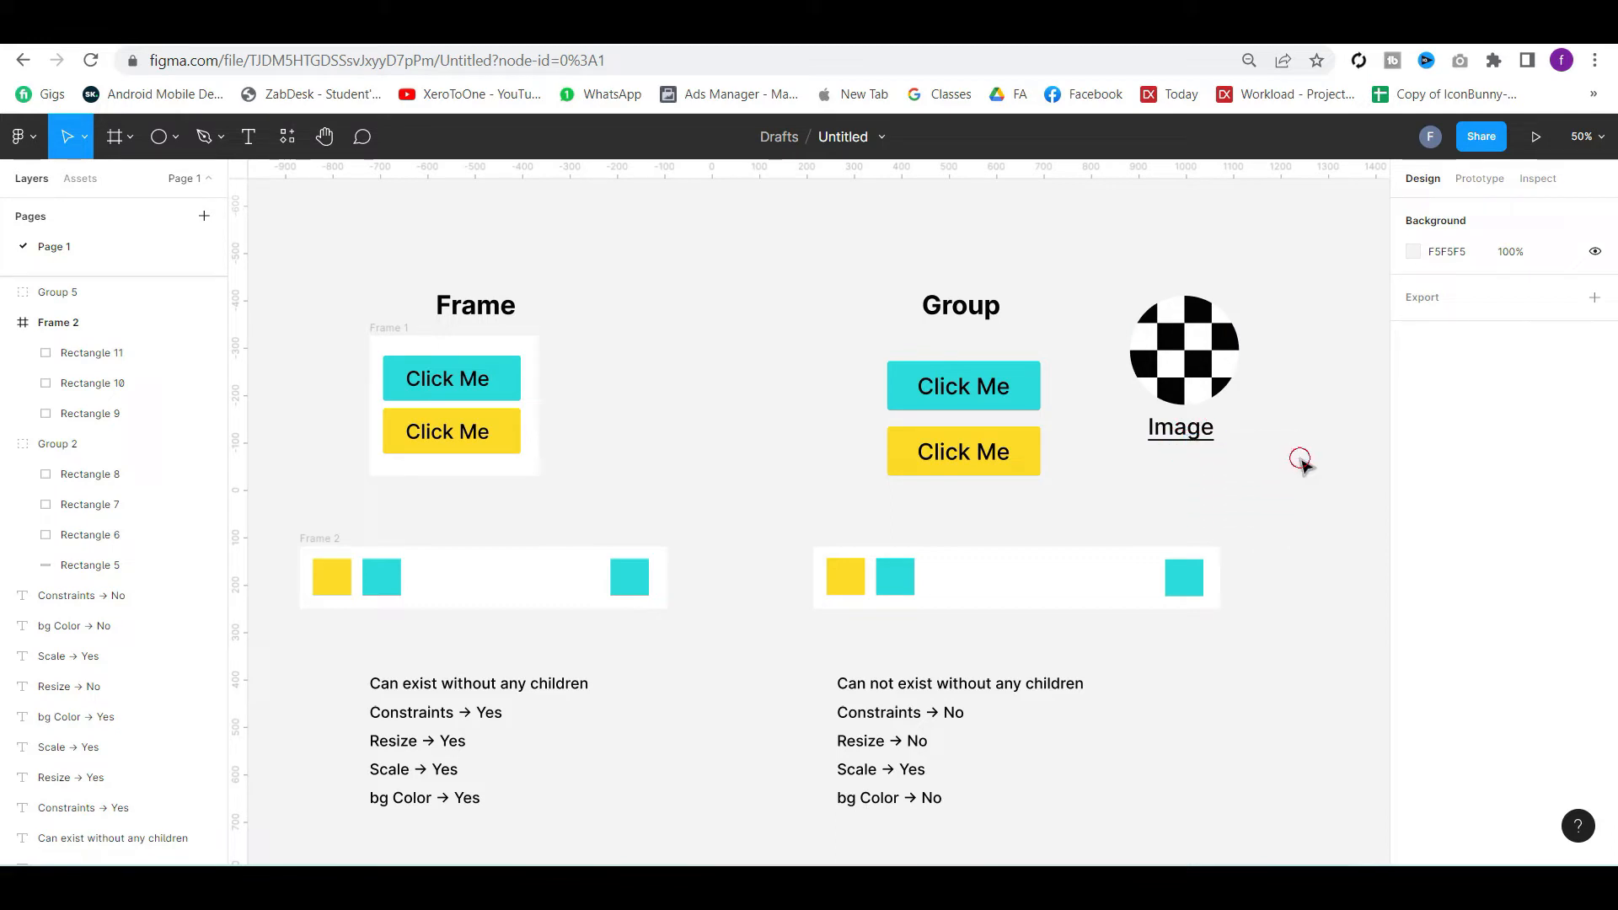
{"action": "left_click", "coordinate": [1156, 427]}
{"action": "left_click_drag", "start_coordinate": [1156, 427], "coordinate": [1210, 411]}
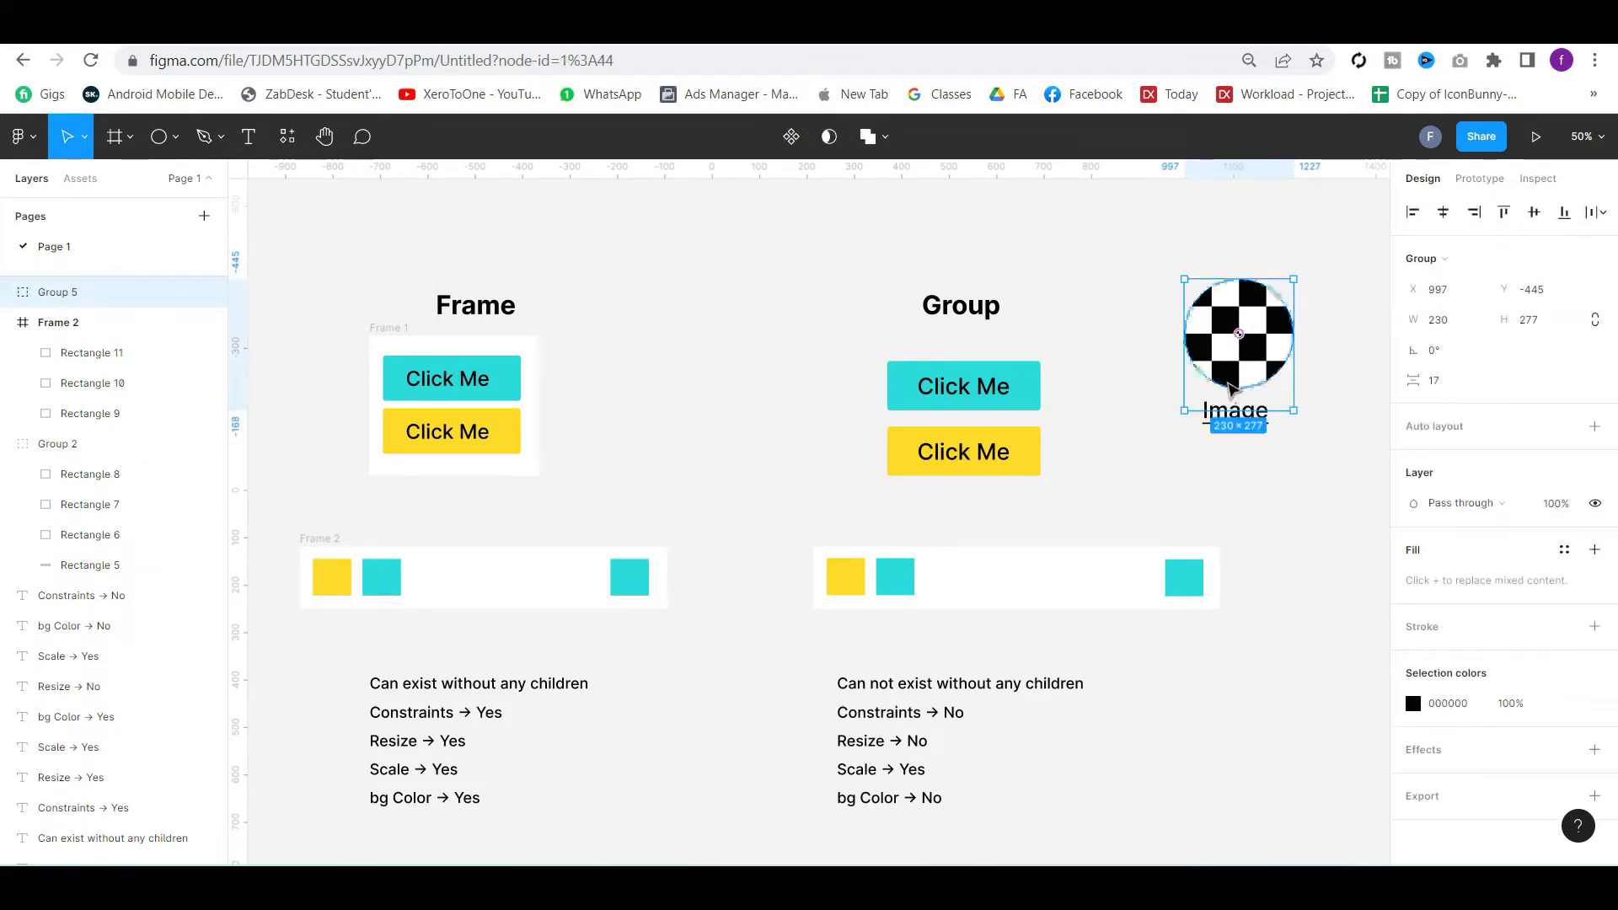
{"action": "key", "text": "ctrl+u"}
Ungroup the circle and the Image label, and move the circle on its own to X 990, Y -432
{"action": "right_click", "coordinate": [1227, 384]}
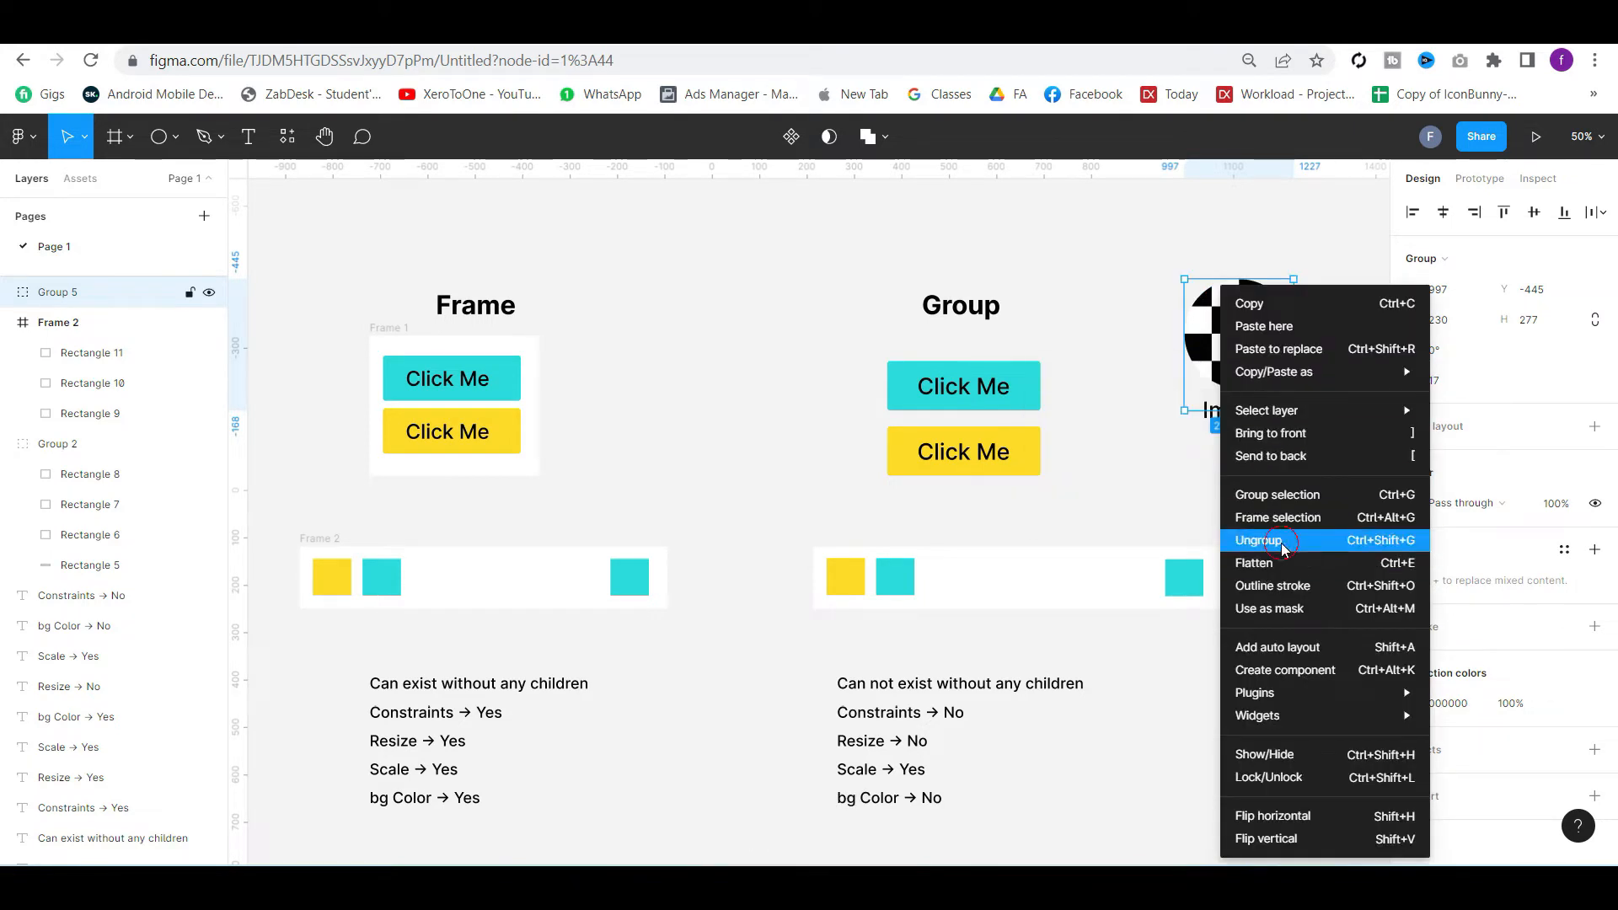
{"action": "left_click", "coordinate": [1283, 546]}
{"action": "left_click", "coordinate": [1184, 516]}
{"action": "left_click_drag", "start_coordinate": [1238, 371], "coordinate": [1243, 449]}
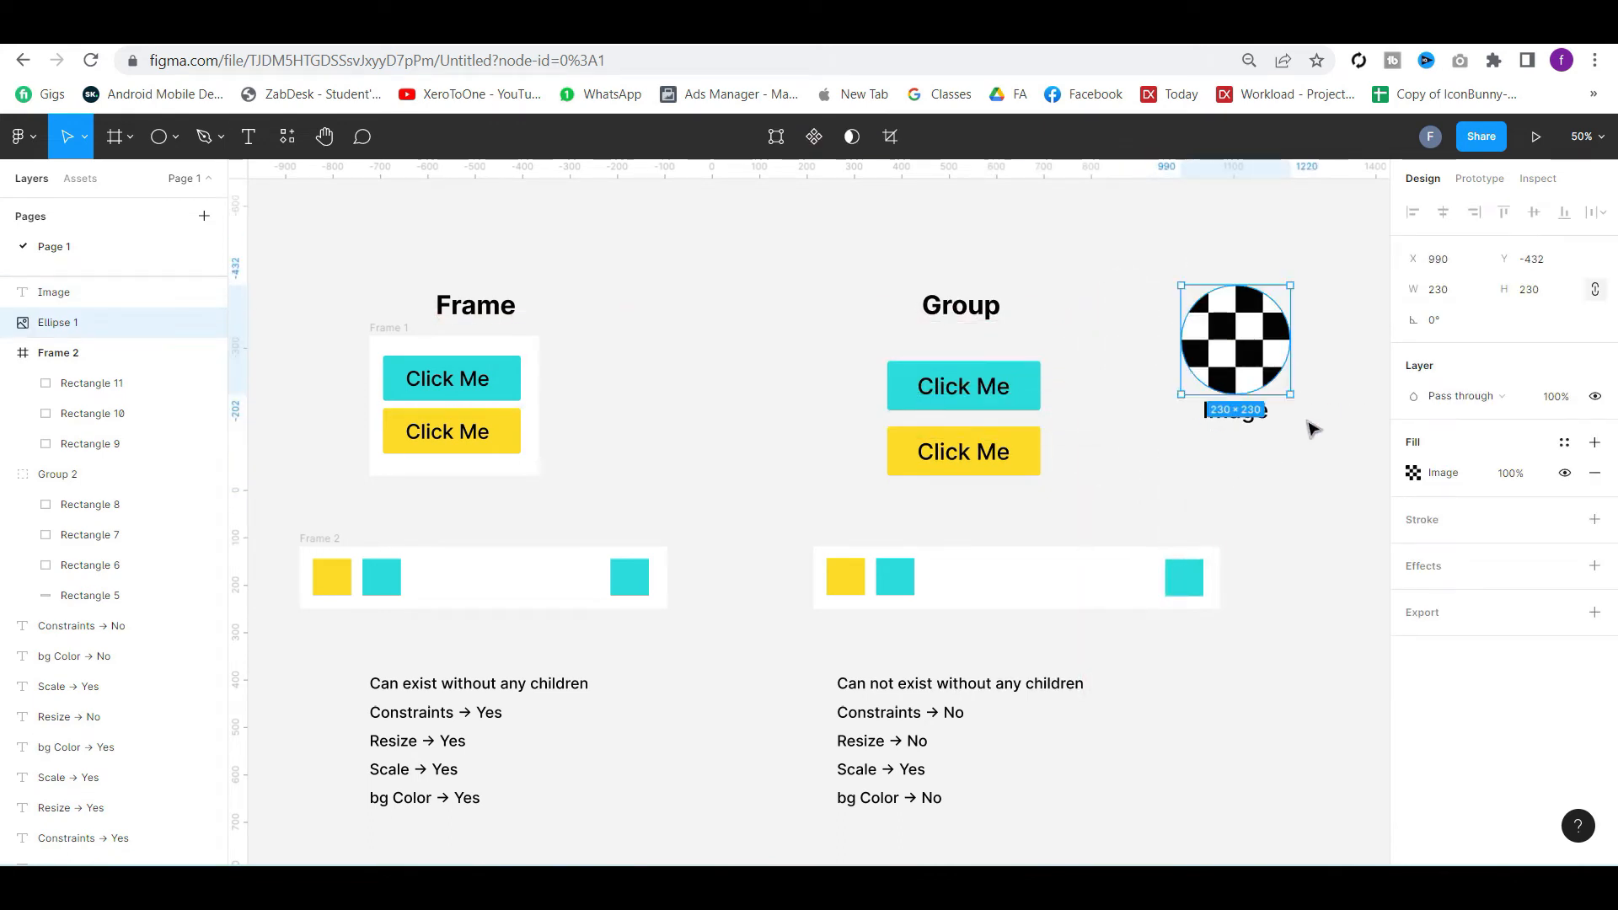
{"action": "left_click", "coordinate": [1249, 485]}
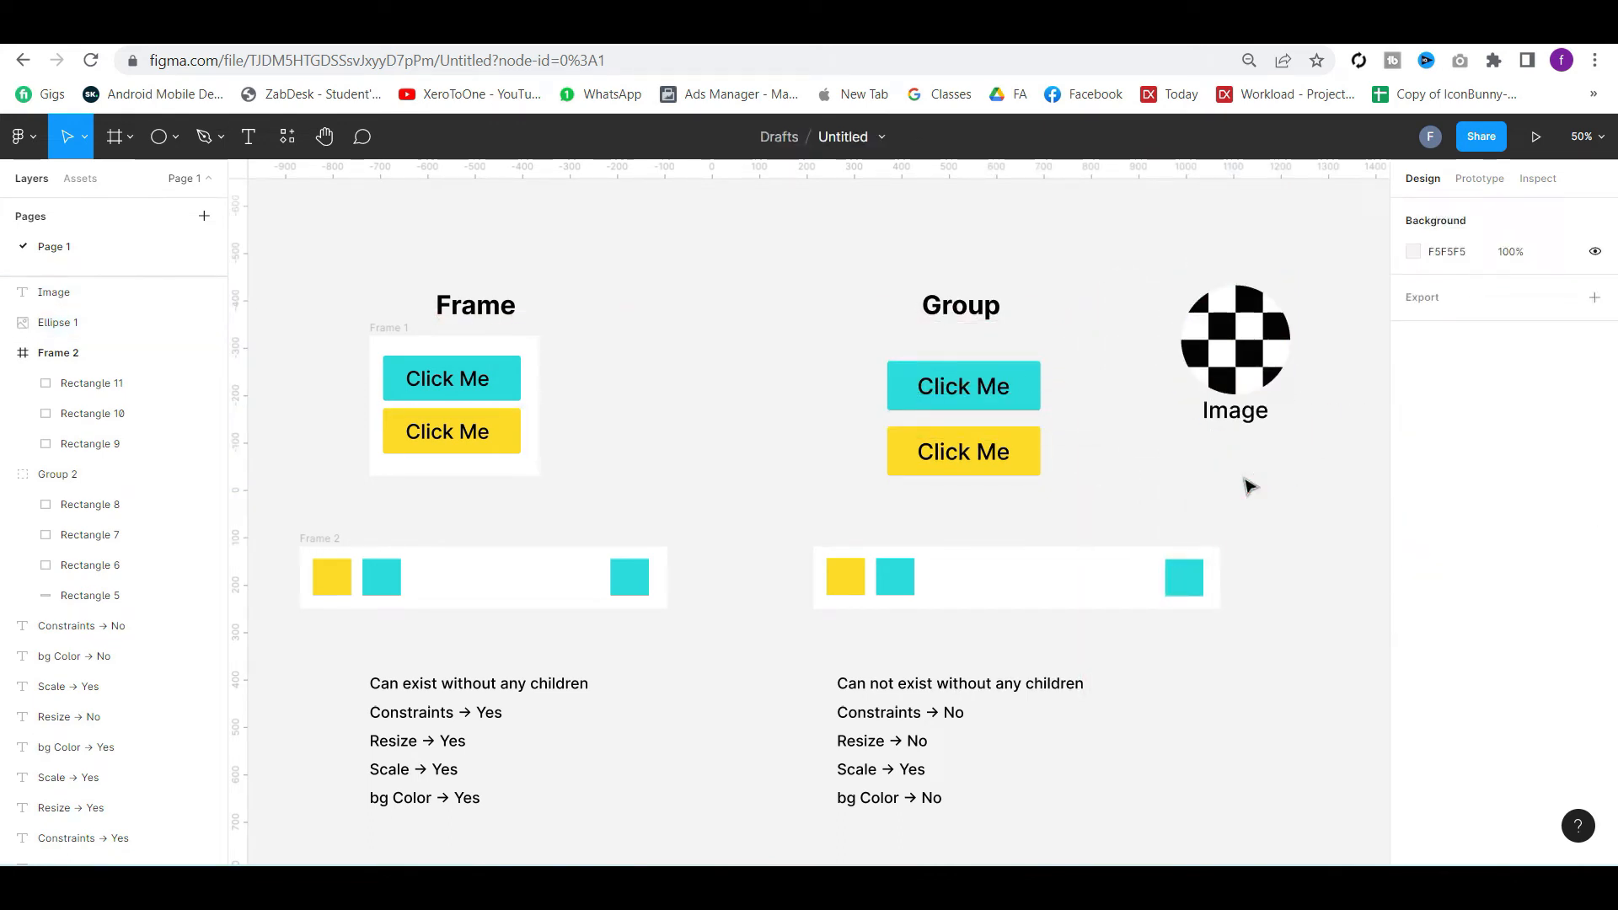
Regroup the circle with the Image label and move the group beside the Group buttons at X 785, Y -294
{"action": "left_click_drag", "start_coordinate": [1273, 465], "coordinate": [1131, 289]}
{"action": "key", "text": "ctrl+g"}
{"action": "left_click_drag", "start_coordinate": [1202, 336], "coordinate": [1104, 403]}
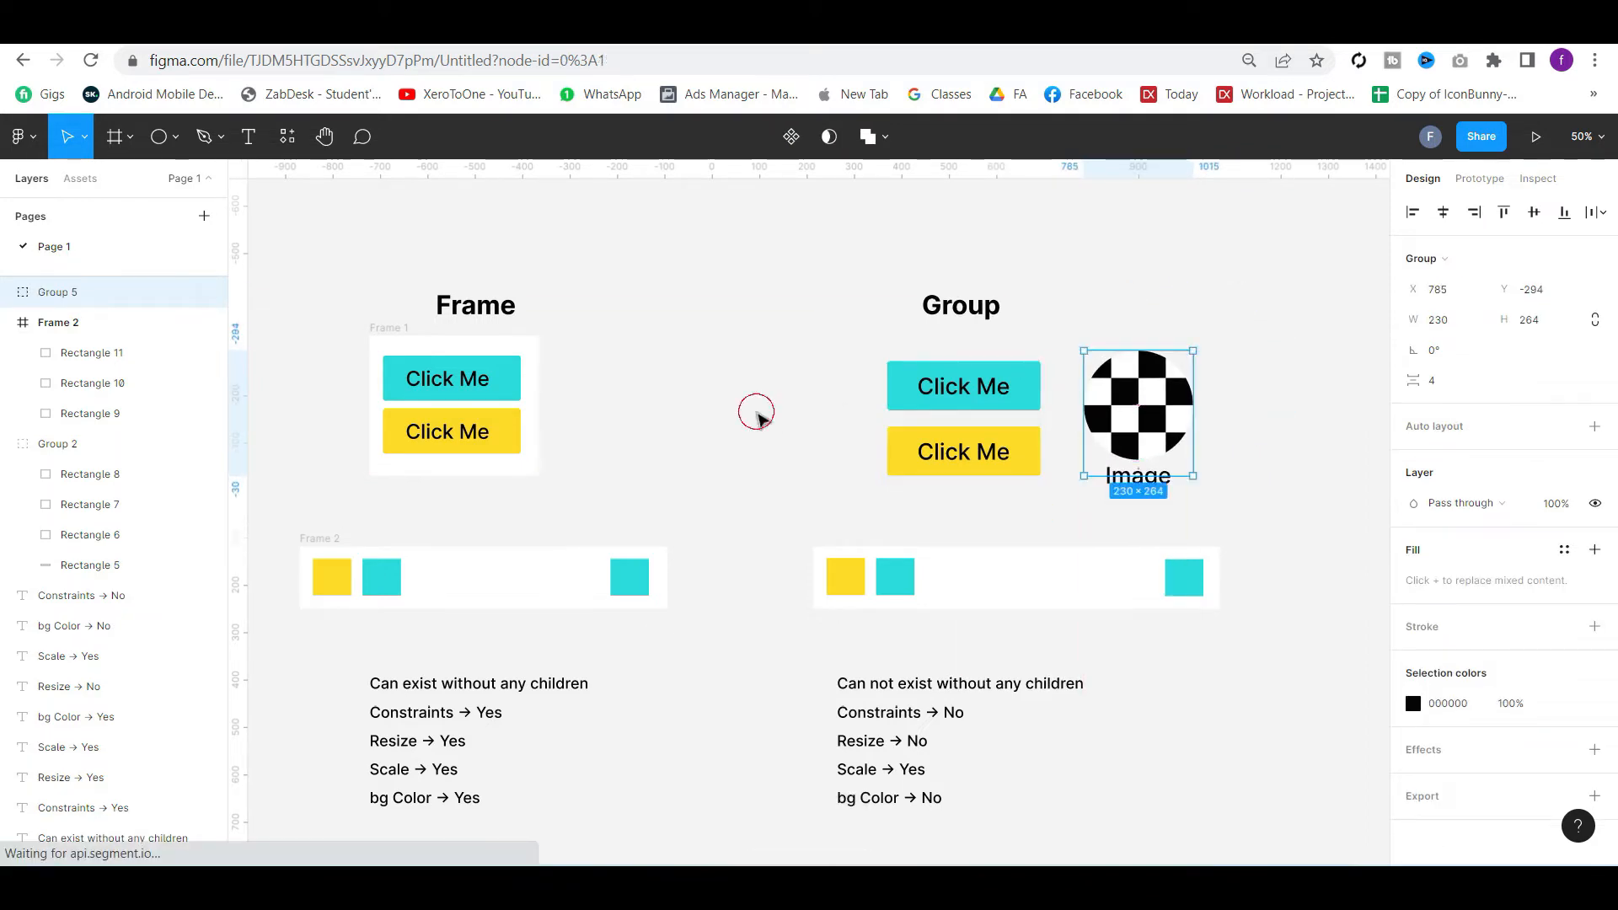
{"action": "left_click", "coordinate": [756, 411]}
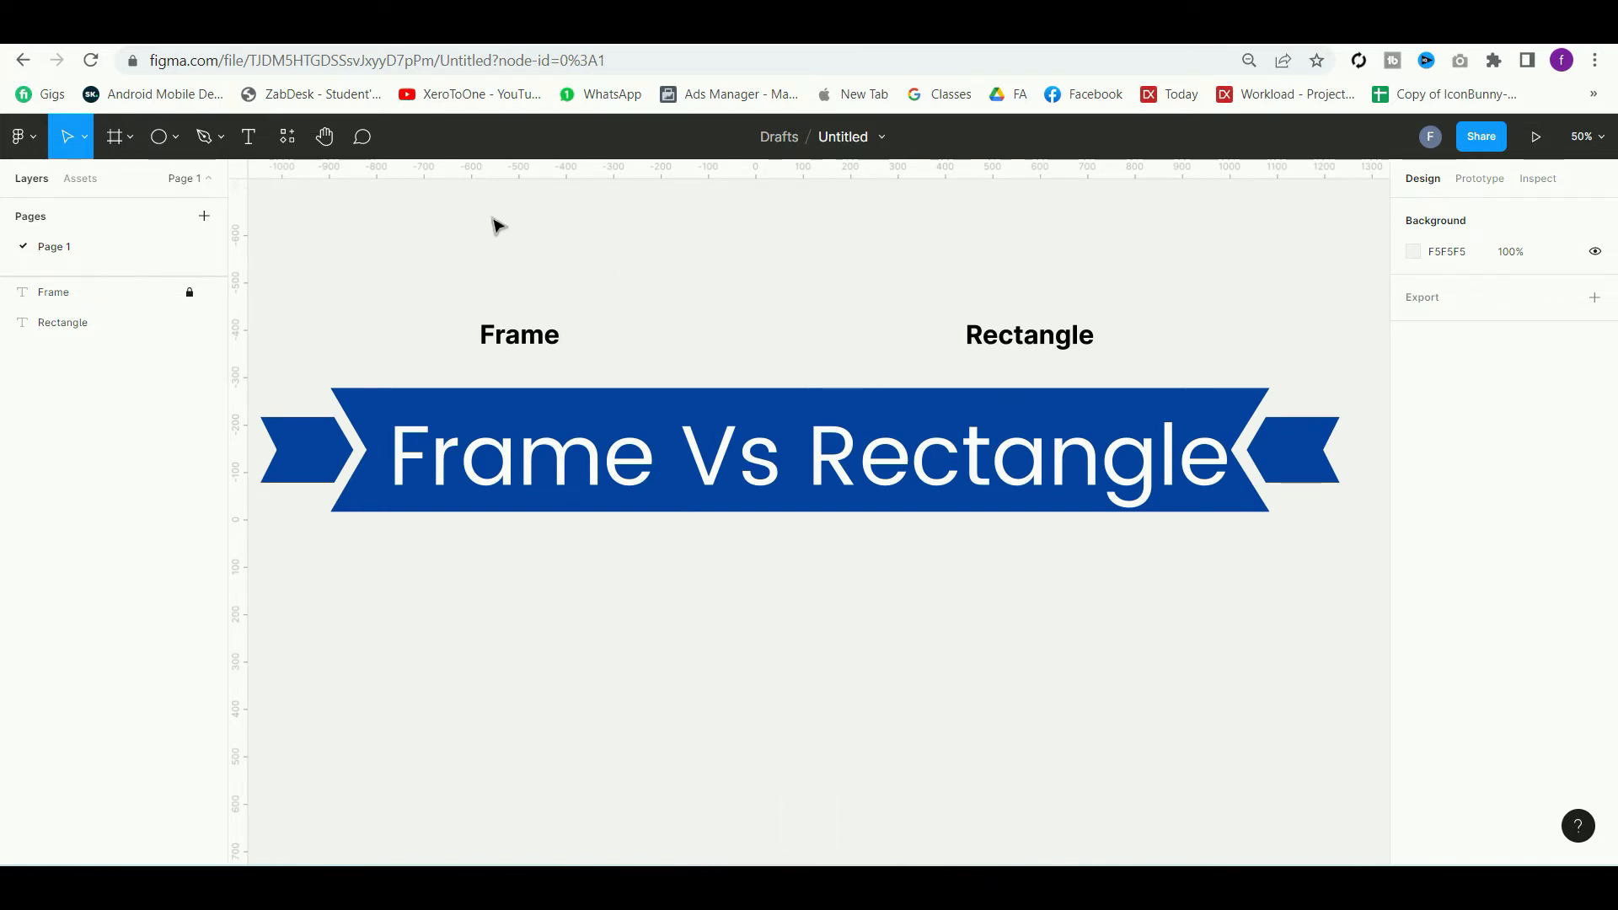
Draw a rectangle about 390 × 100 below the Rectangle heading
{"action": "left_click", "coordinate": [175, 139]}
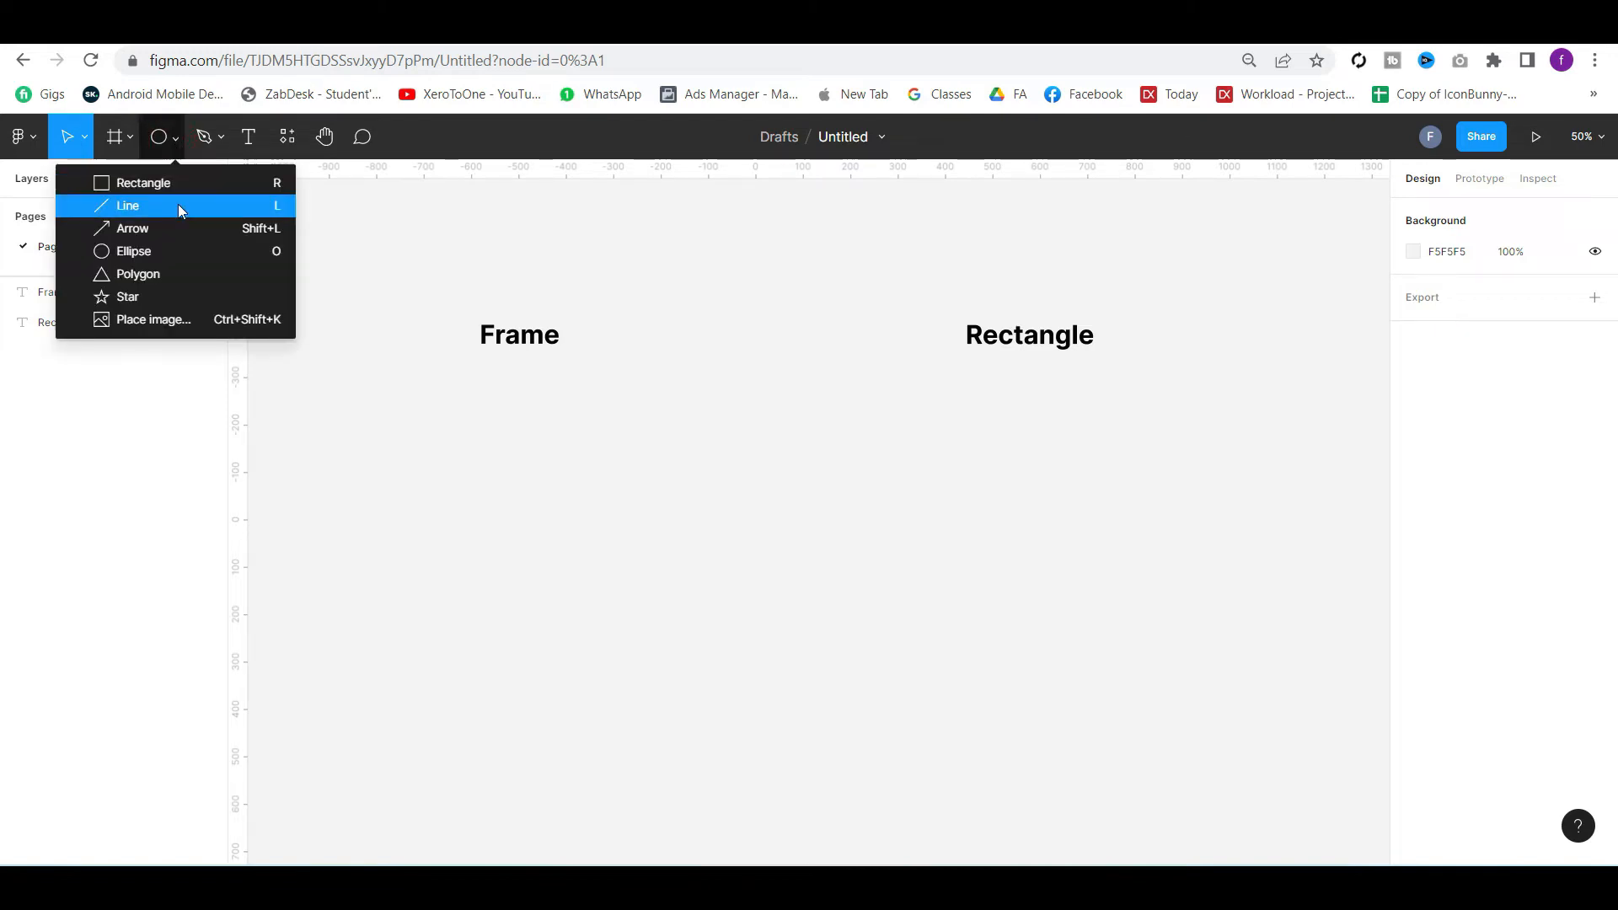
{"action": "left_click", "coordinate": [159, 180]}
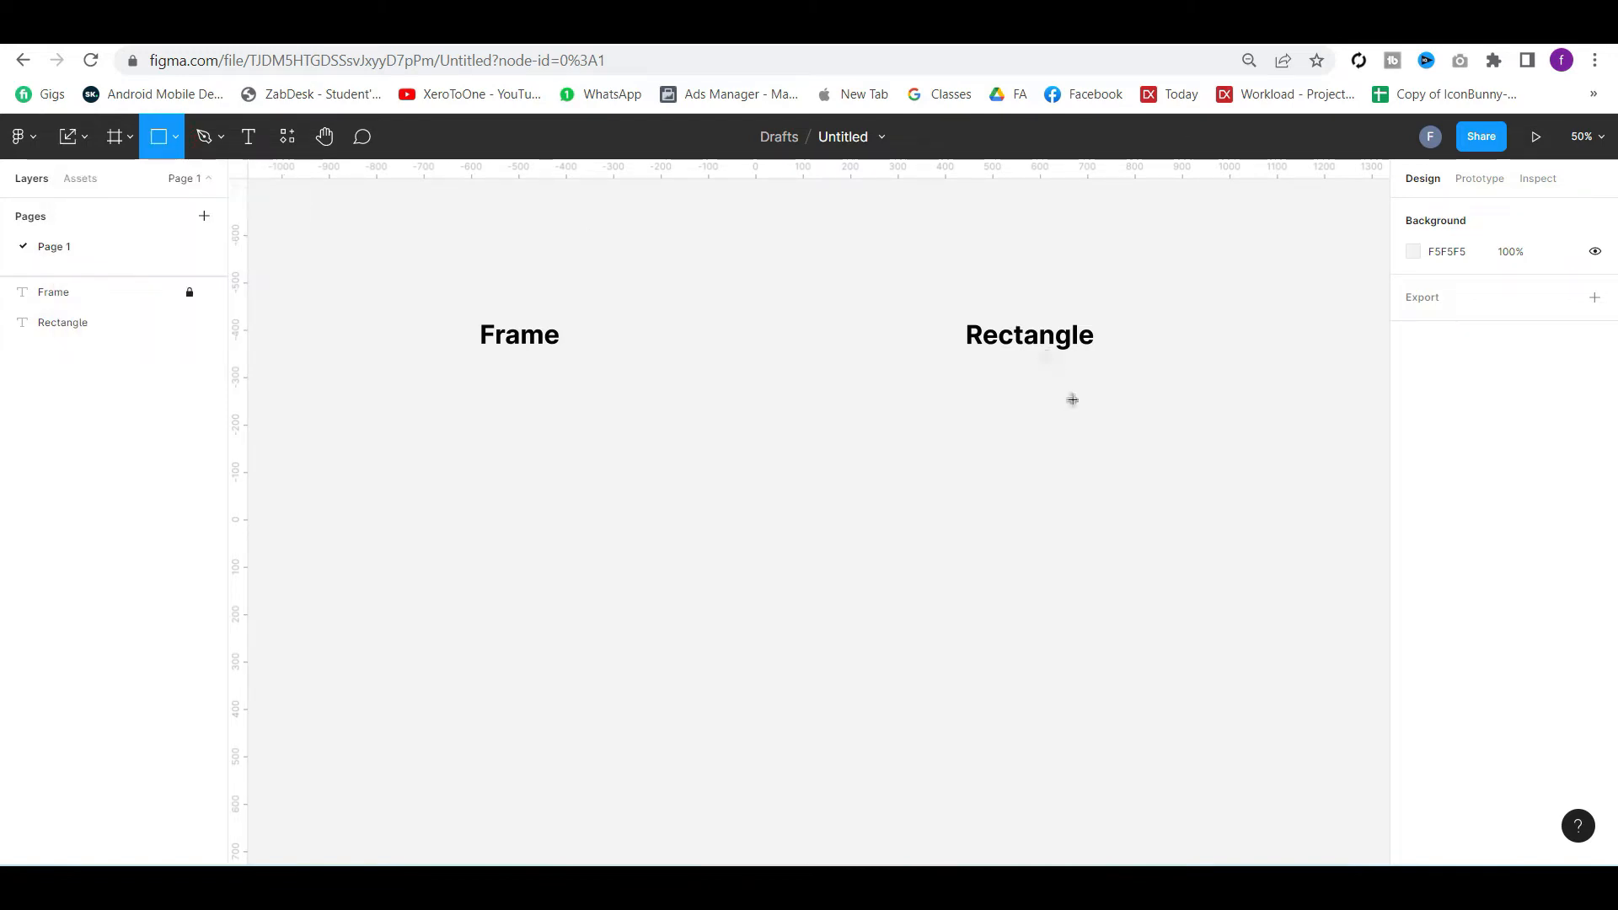
{"action": "left_click_drag", "start_coordinate": [943, 377], "coordinate": [1128, 426]}
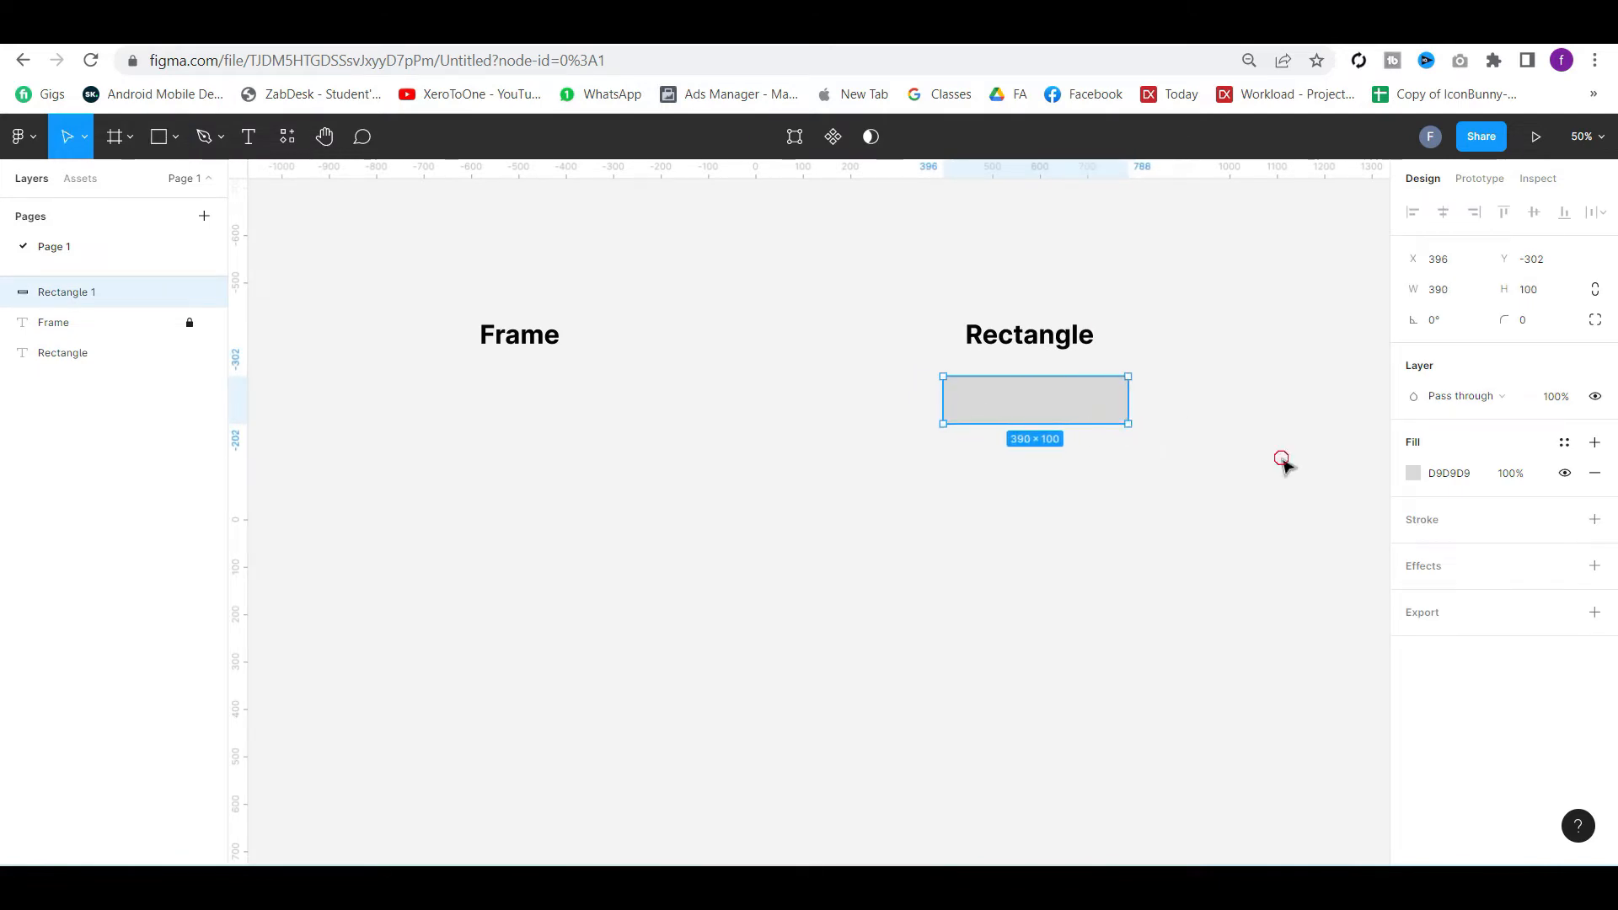
{"action": "left_click", "coordinate": [1283, 466]}
{"action": "left_click", "coordinate": [1065, 398]}
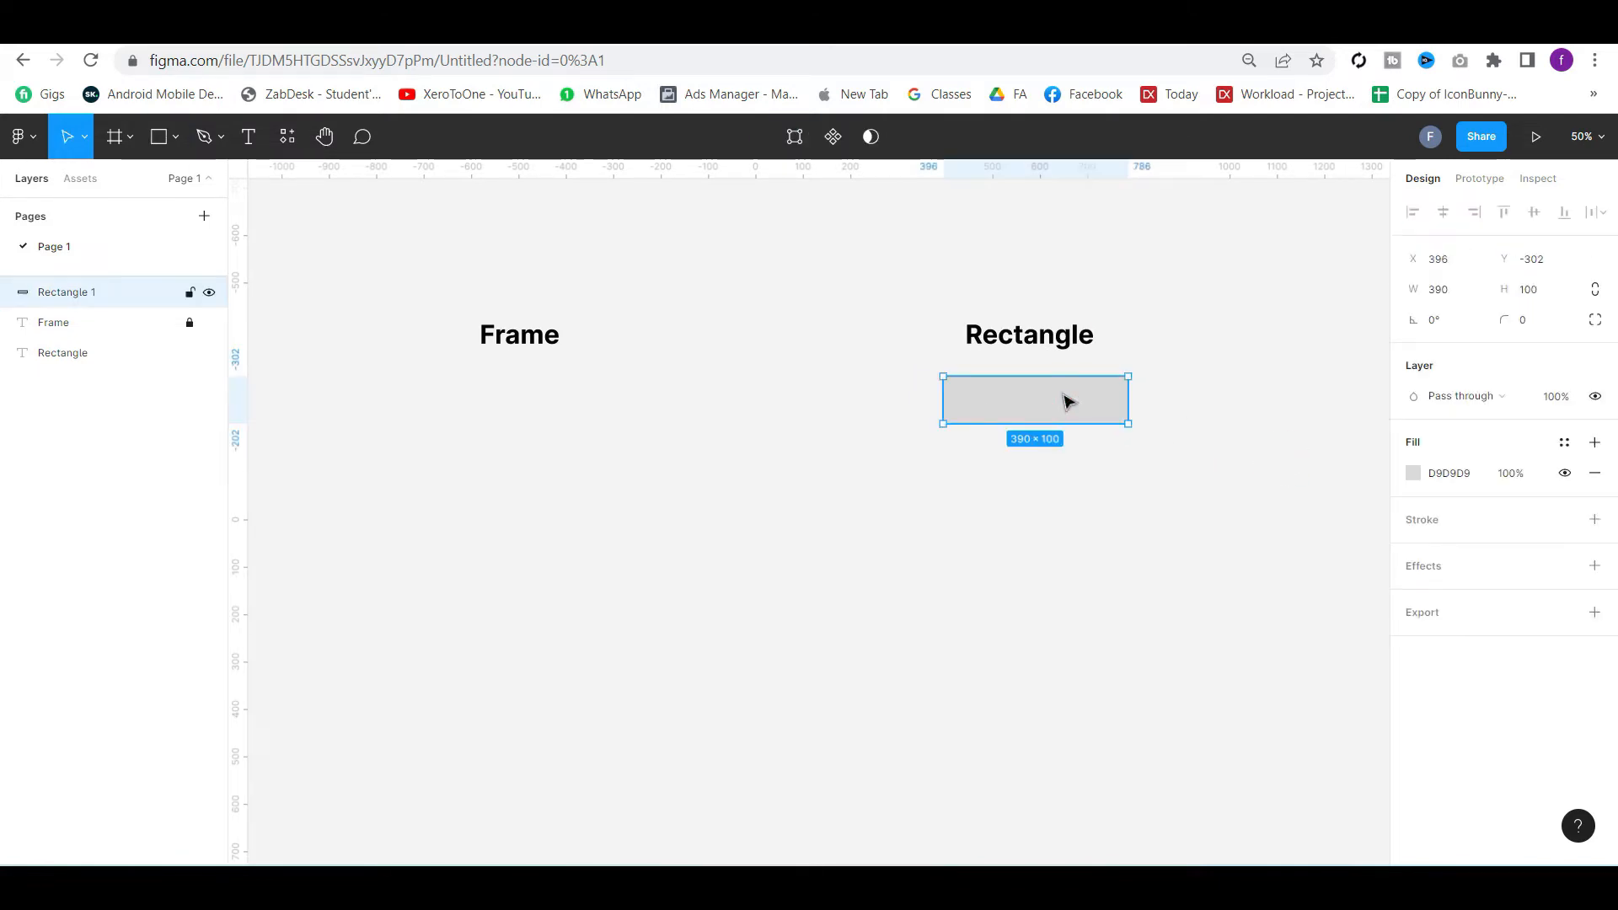
{"action": "left_click", "coordinate": [1177, 410]}
Add the text "Hi Click Me!" and centre it on the grey rectangle
{"action": "key", "text": "t"}
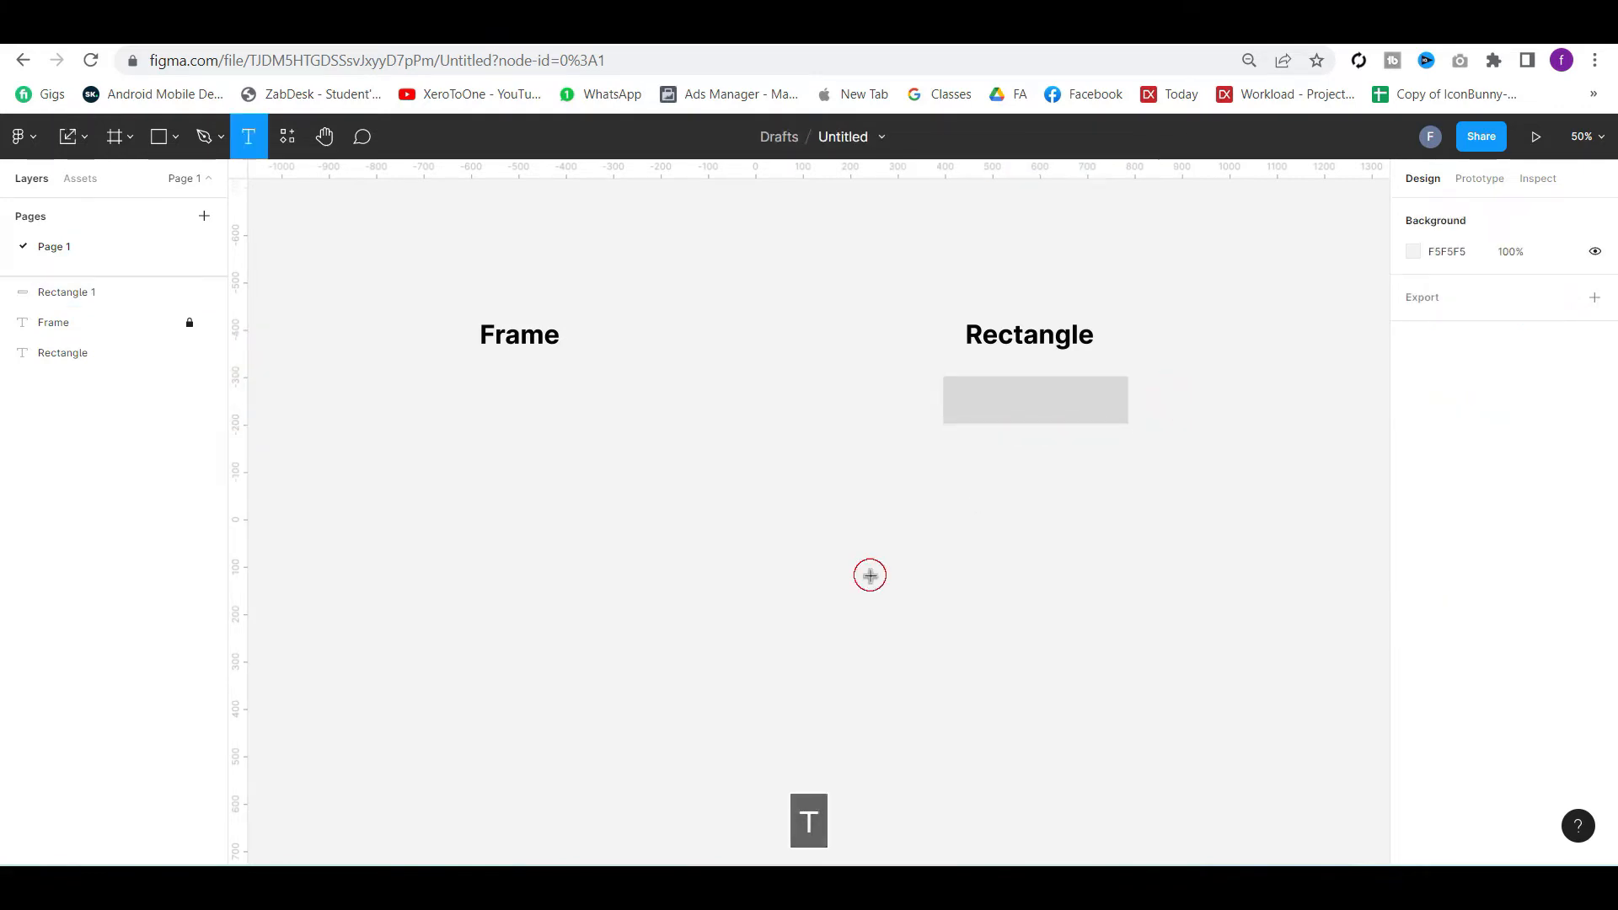
{"action": "left_click", "coordinate": [870, 576]}
{"action": "key", "text": "shift+h"}
{"action": "key", "text": "BackSpace"}
{"action": "type", "text": "Hi Click Me"}
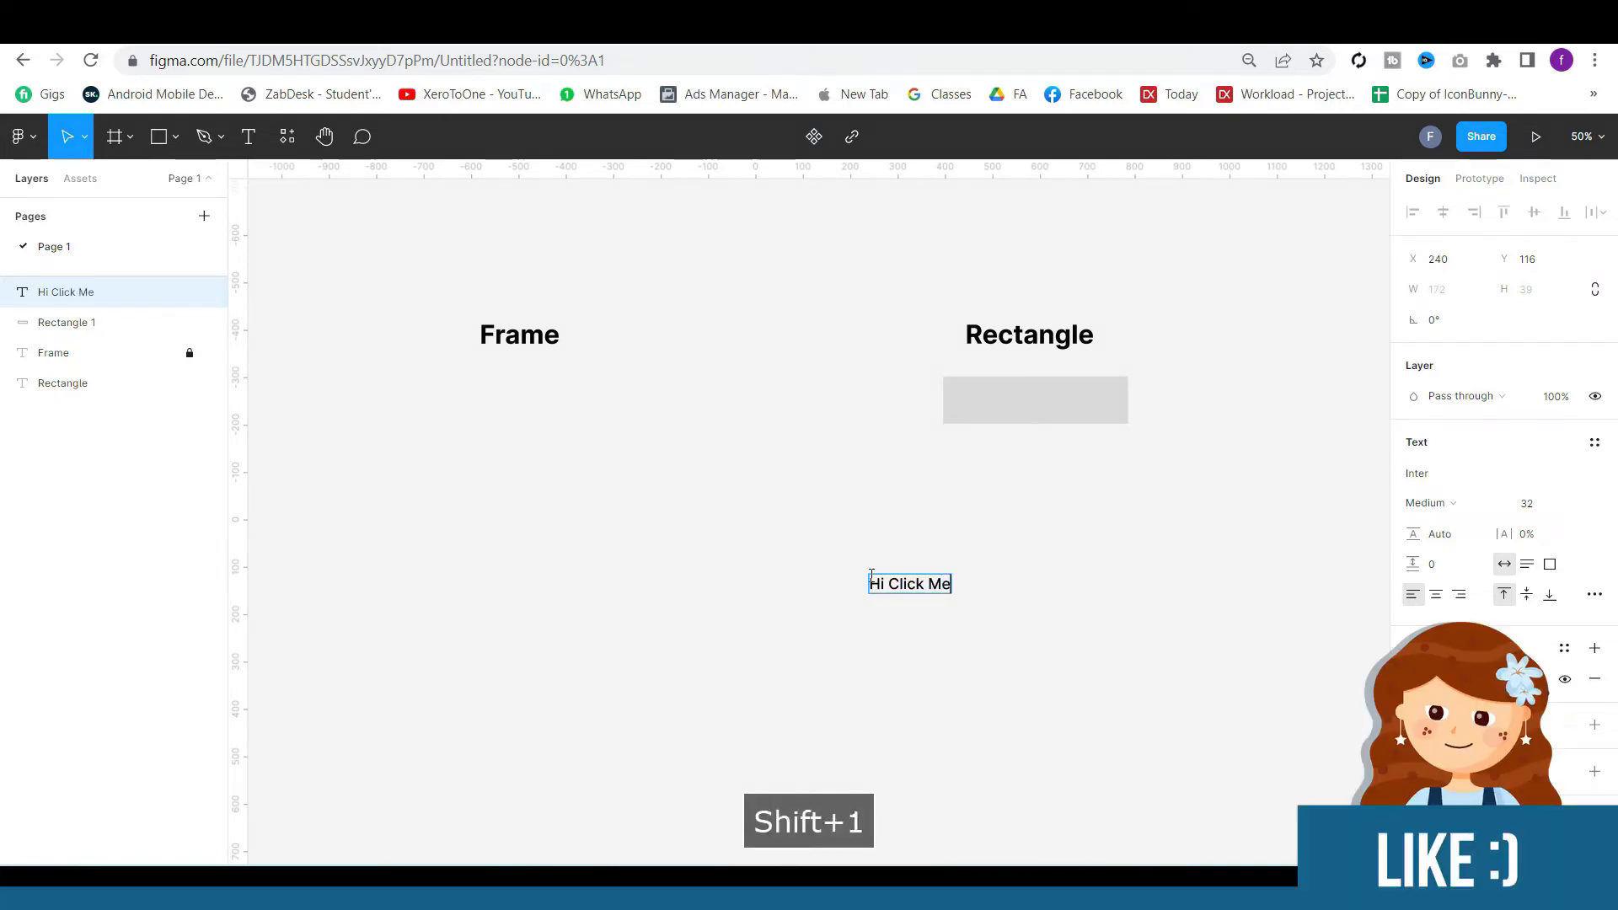
{"action": "left_click", "coordinate": [967, 469]}
{"action": "left_click_drag", "start_coordinate": [928, 578], "coordinate": [1035, 413]}
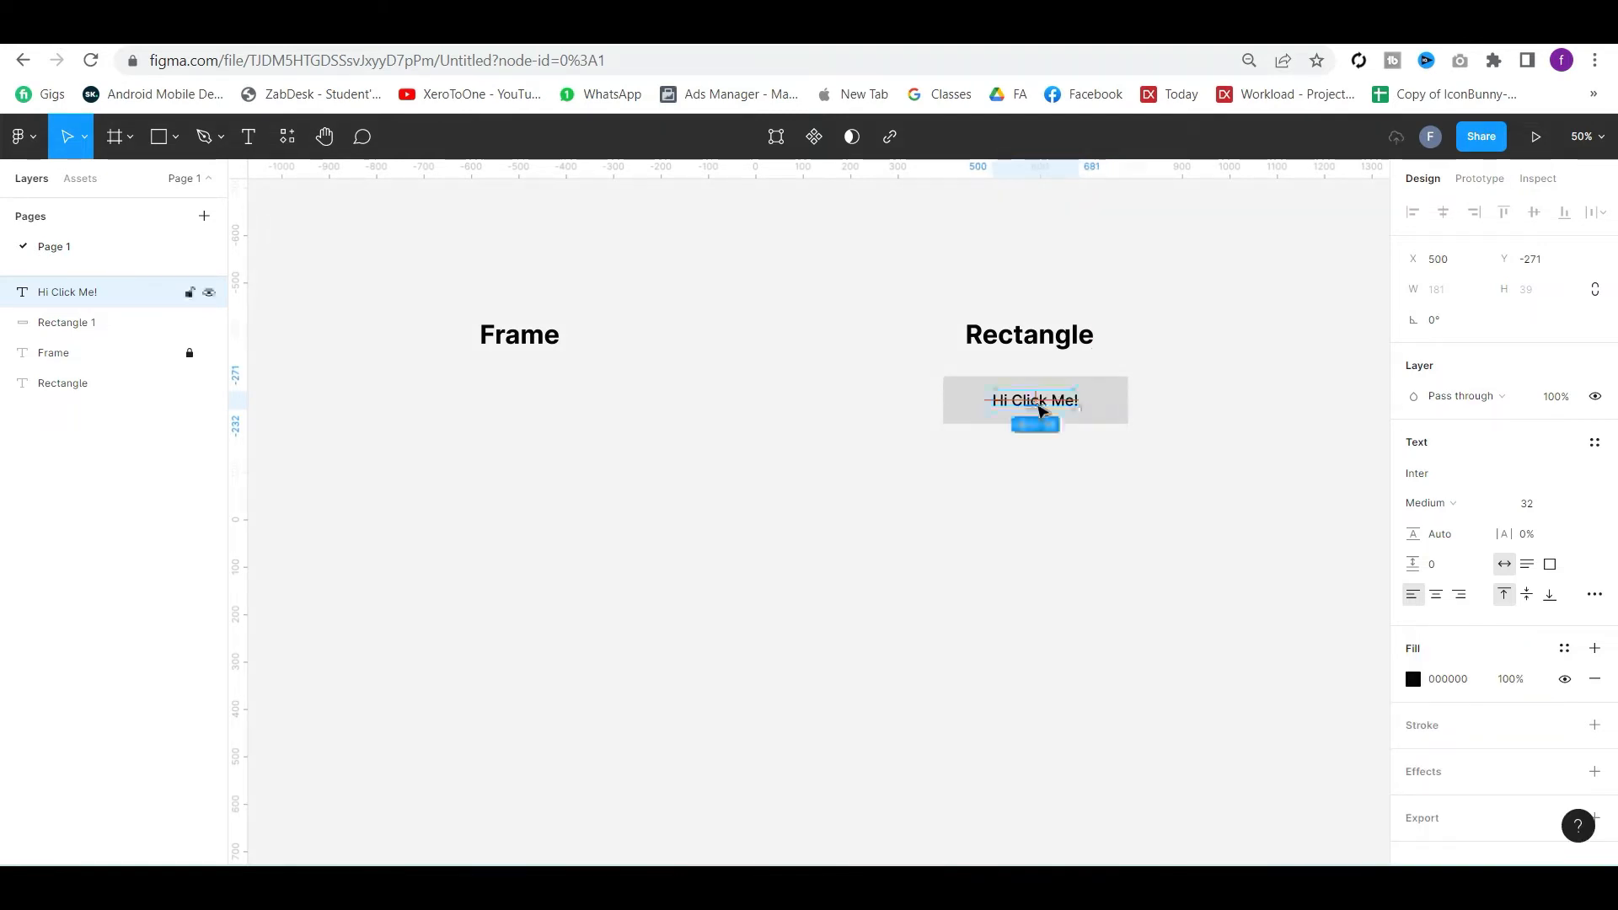
{"action": "left_click", "coordinate": [1049, 487]}
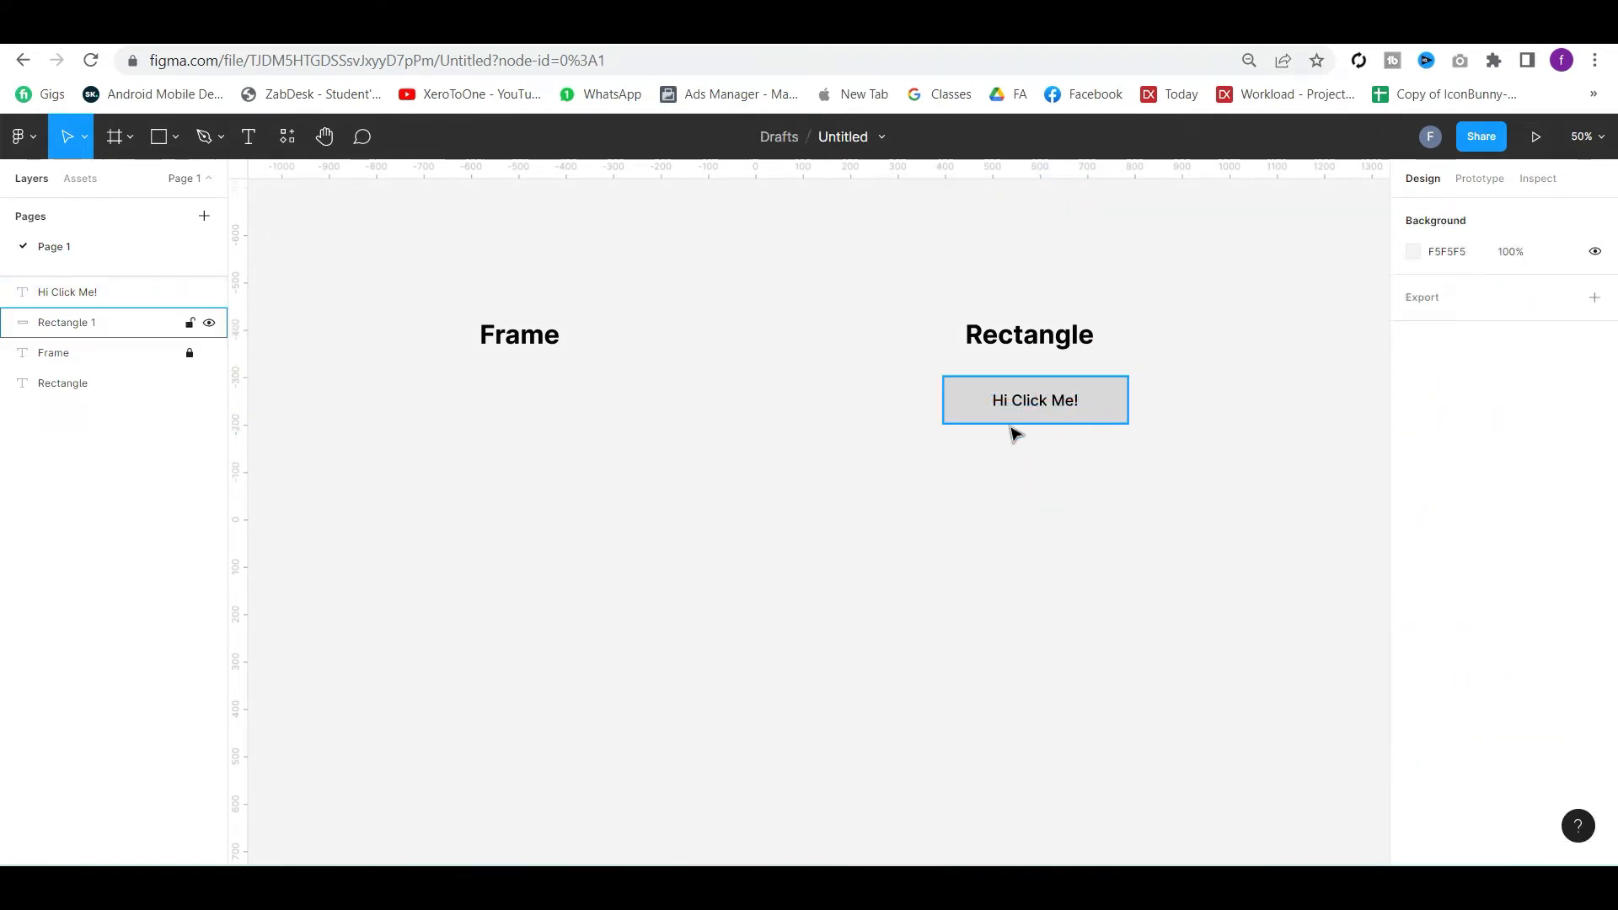
Change the rectangle's fill to the yellow-green colour DDEF12
{"action": "left_click", "coordinate": [1125, 420]}
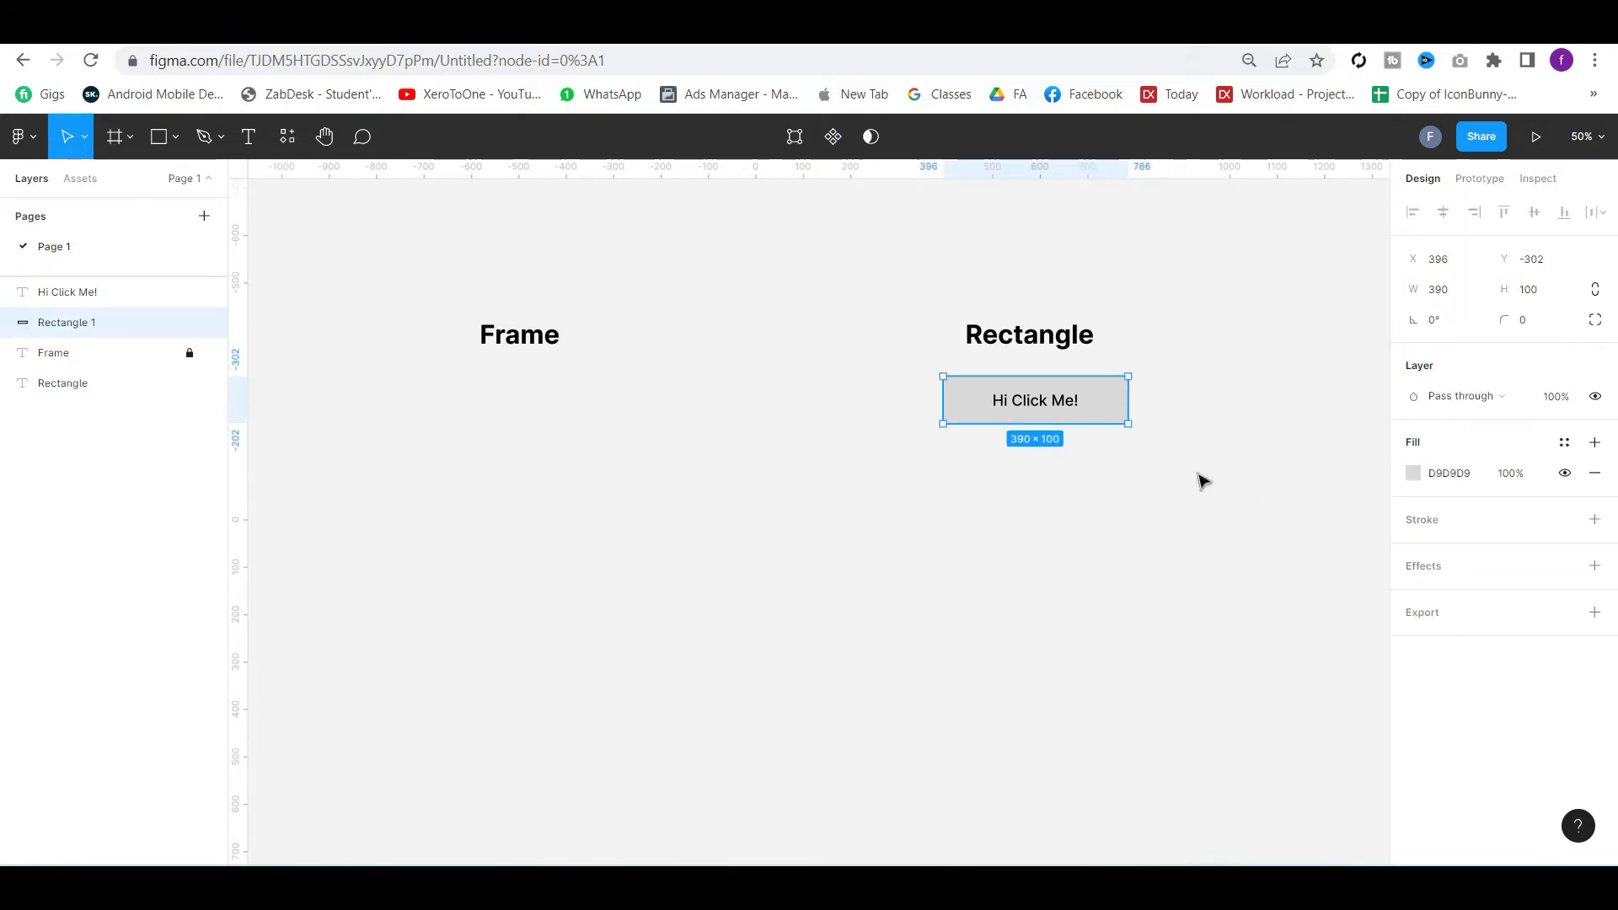
{"action": "left_click", "coordinate": [1410, 476]}
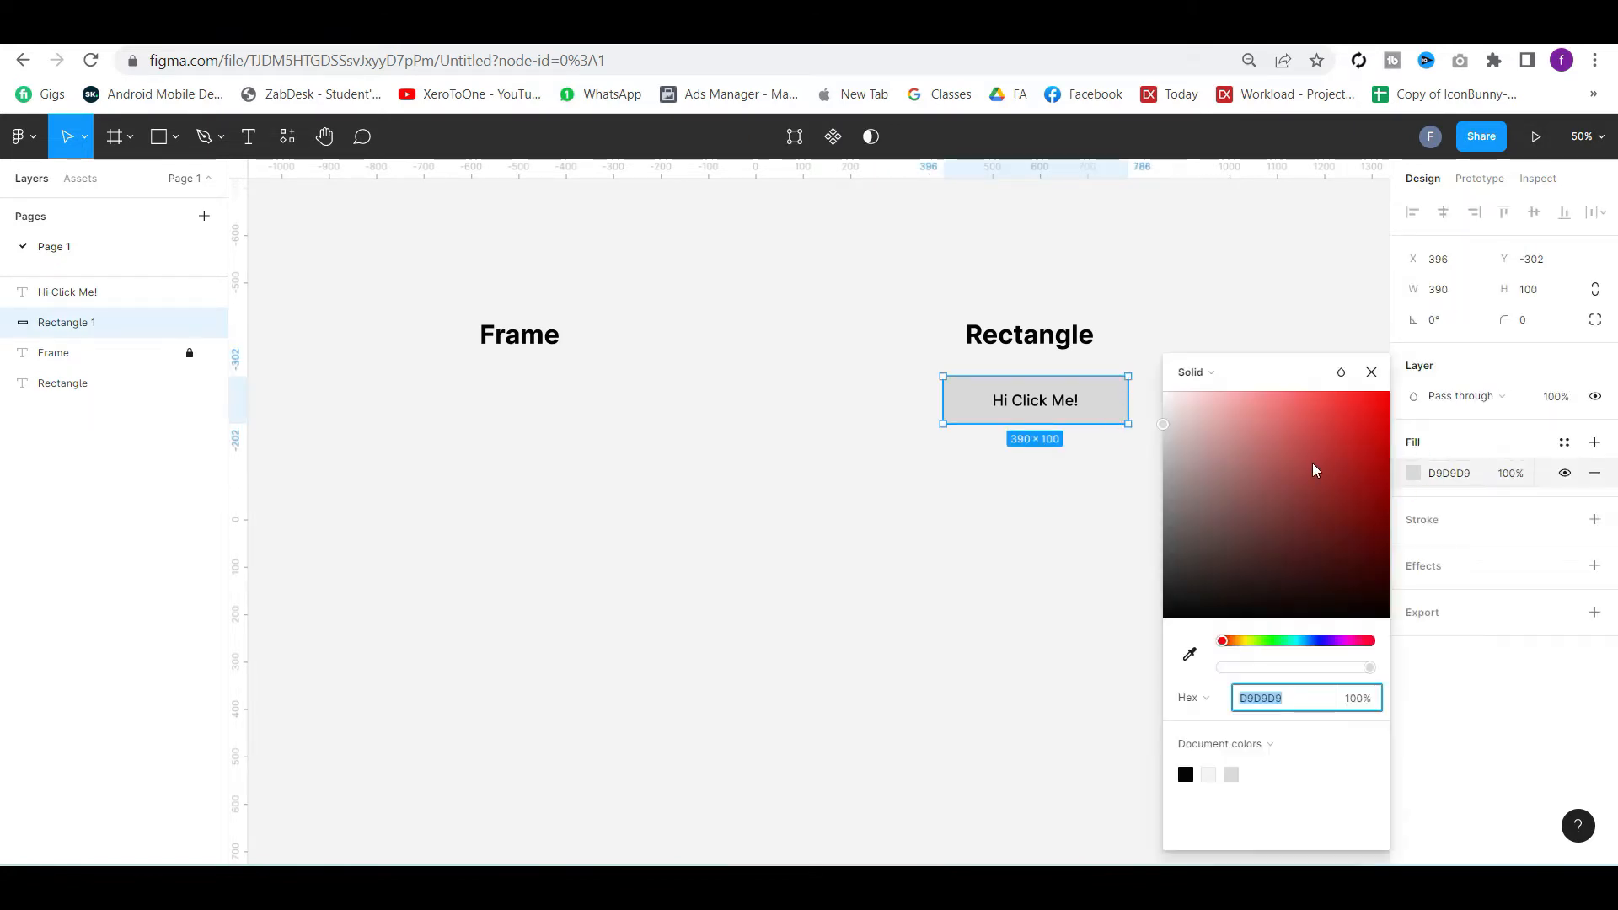
{"action": "left_click_drag", "start_coordinate": [1329, 451], "coordinate": [1168, 413]}
{"action": "left_click_drag", "start_coordinate": [1229, 646], "coordinate": [1250, 647]}
{"action": "left_click_drag", "start_coordinate": [1308, 462], "coordinate": [1376, 422]}
{"action": "left_click", "coordinate": [1018, 494]}
Make the "Hi Click Me!" label on the rectangle bold
{"action": "left_click", "coordinate": [1037, 412]}
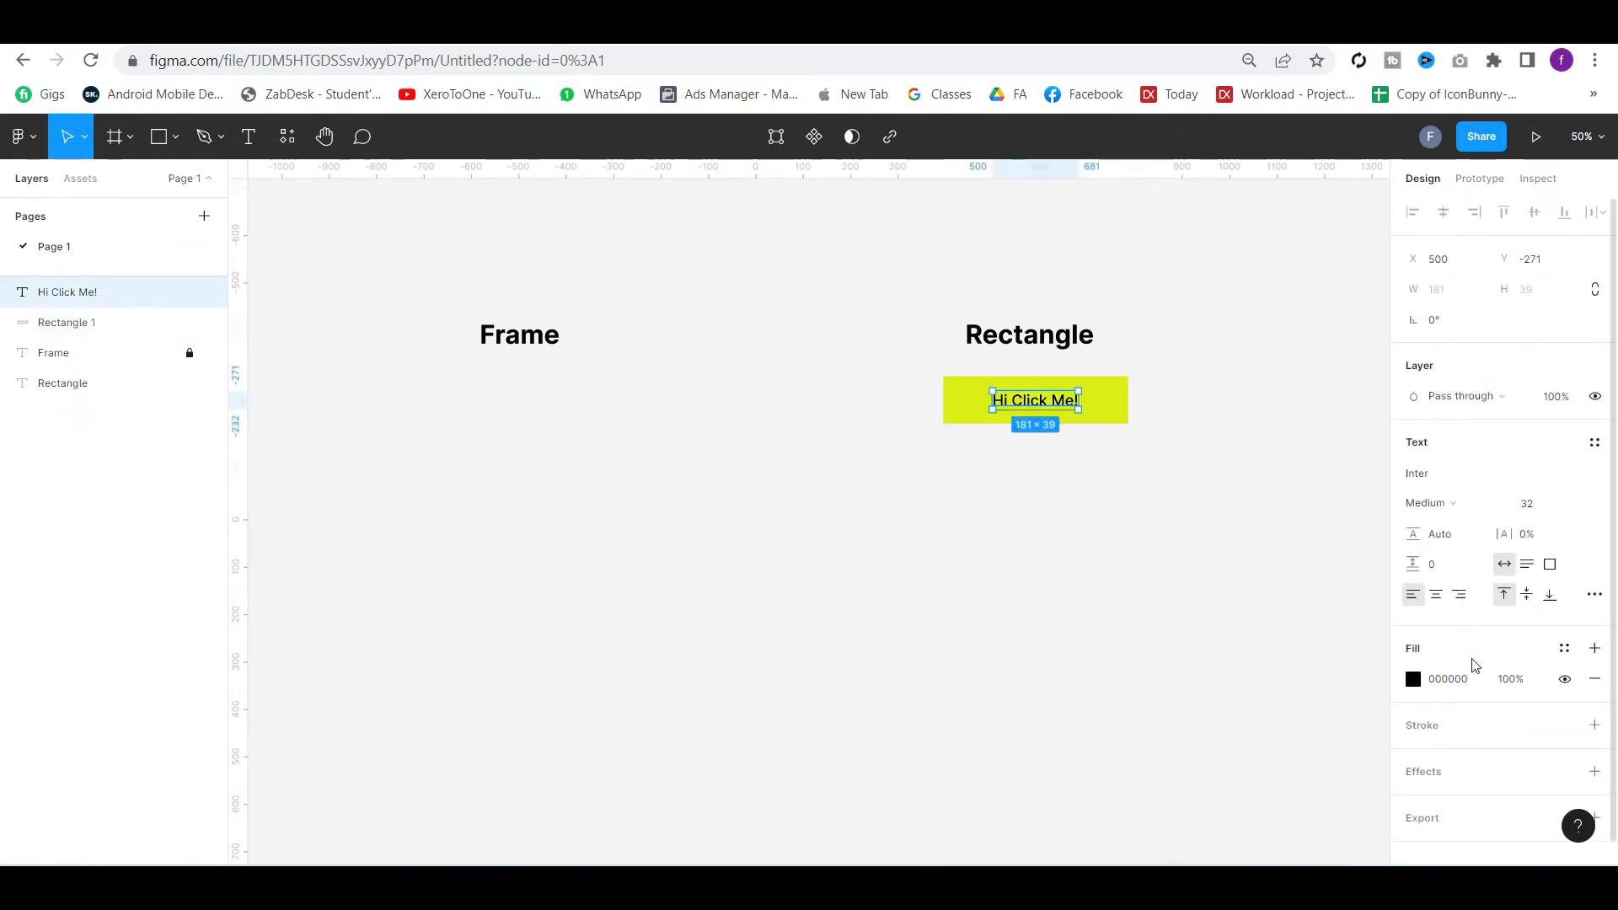
{"action": "key", "text": "ctrl+b"}
{"action": "left_click", "coordinate": [1052, 539]}
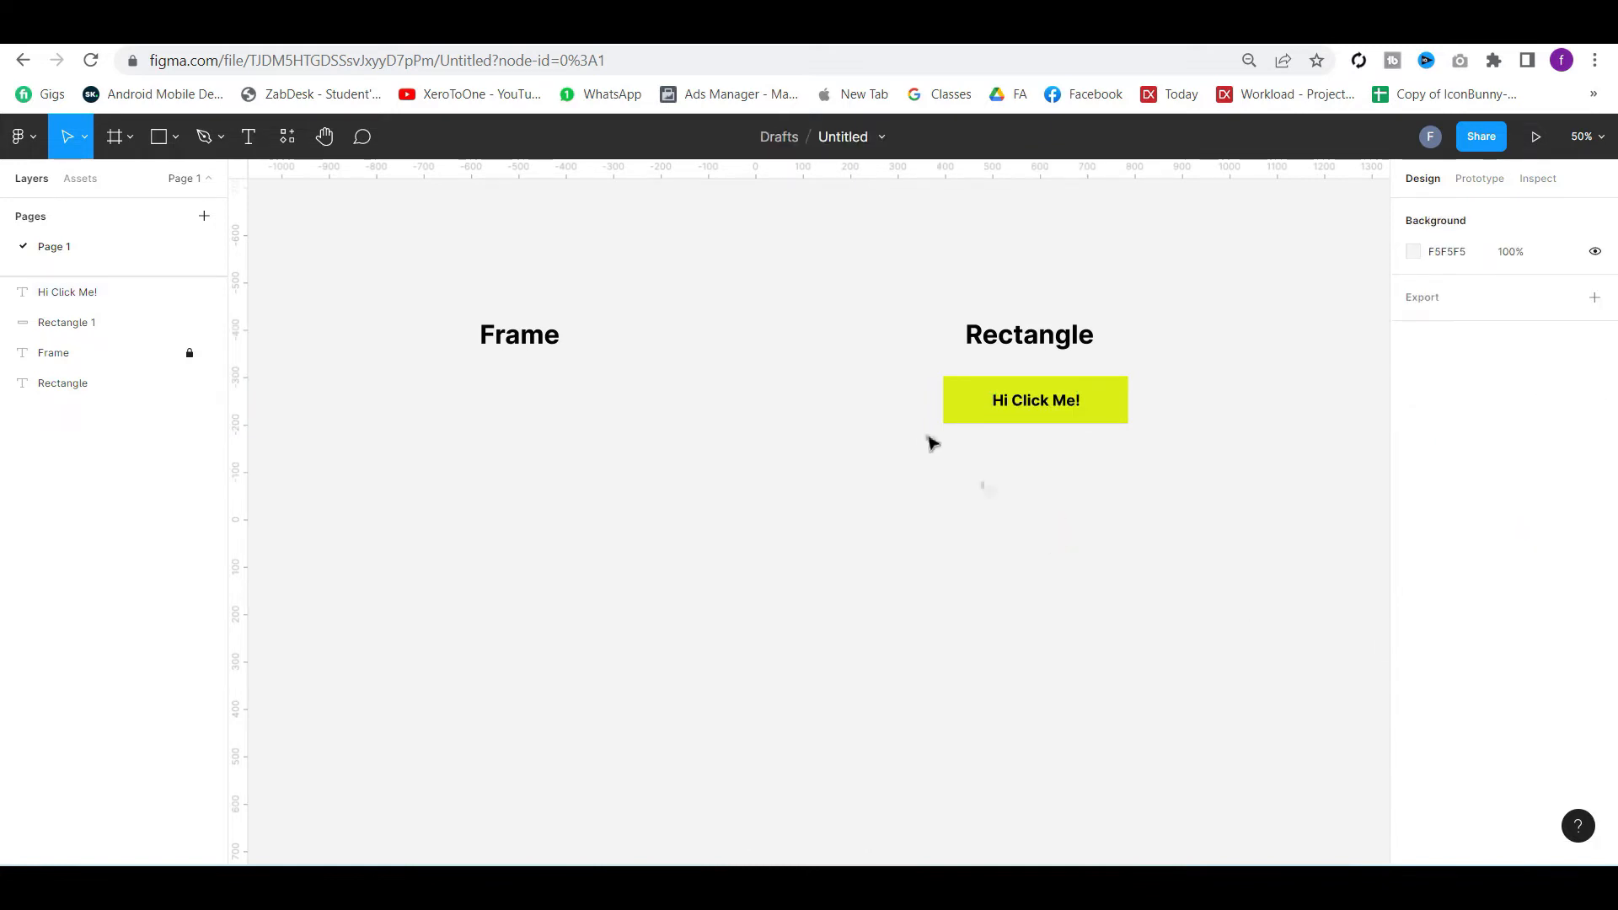
Duplicate the "Hi Click Me!" label below the Frame heading and enclose the copy in a frame about 312 × 114 at X -640
{"action": "left_click_drag", "start_coordinate": [1058, 402], "coordinate": [546, 408]}
{"action": "left_click", "coordinate": [371, 314]}
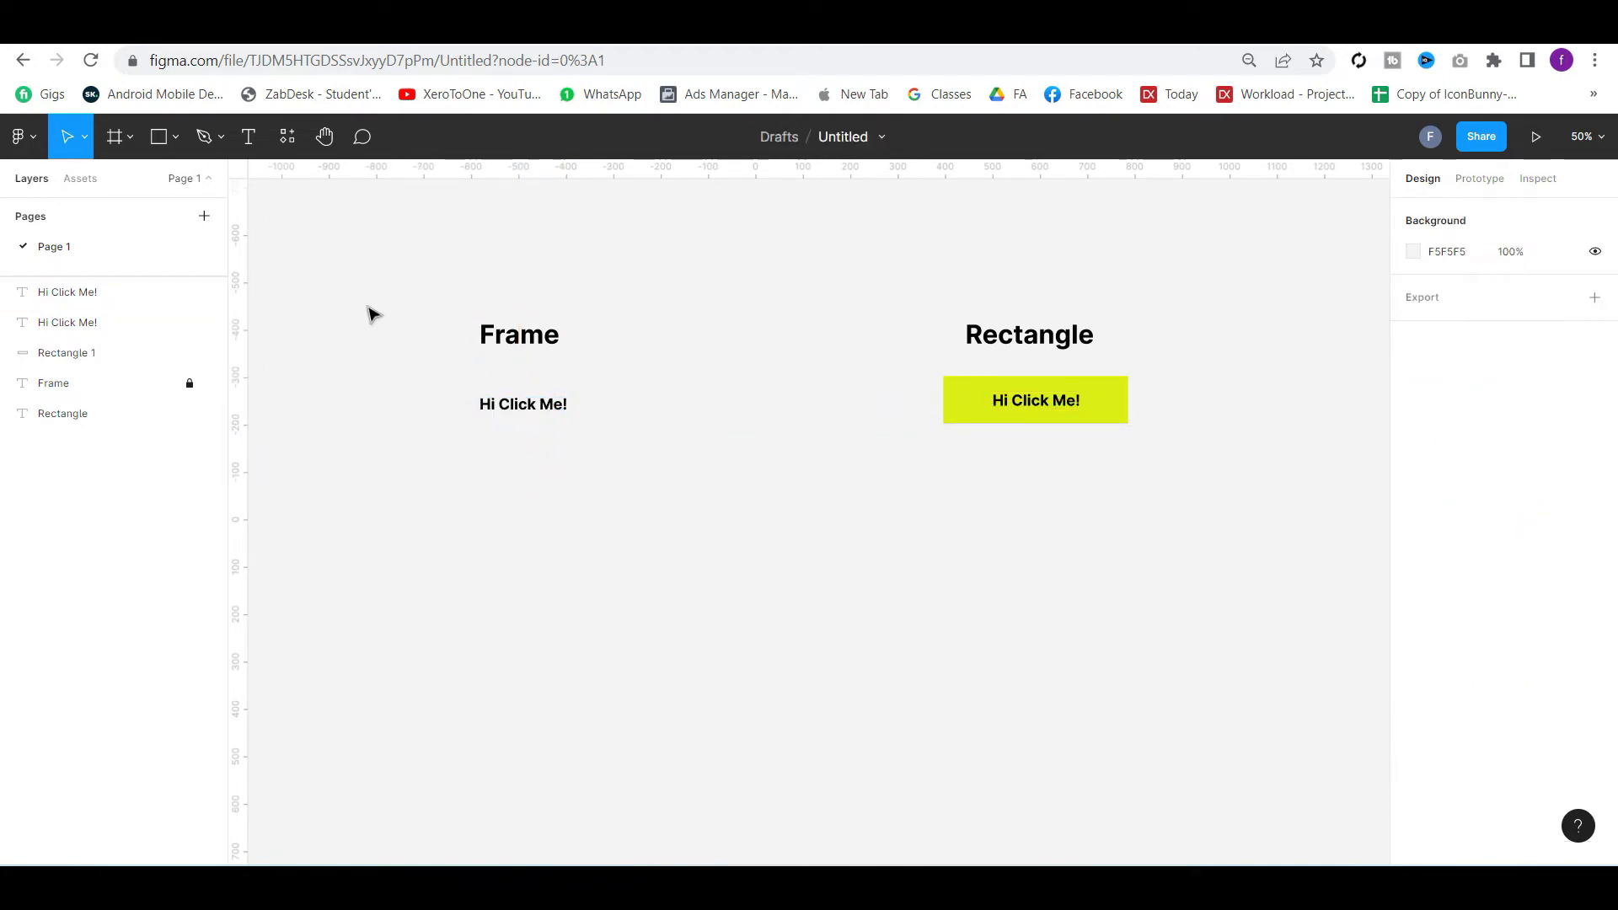
{"action": "left_click", "coordinate": [116, 137]}
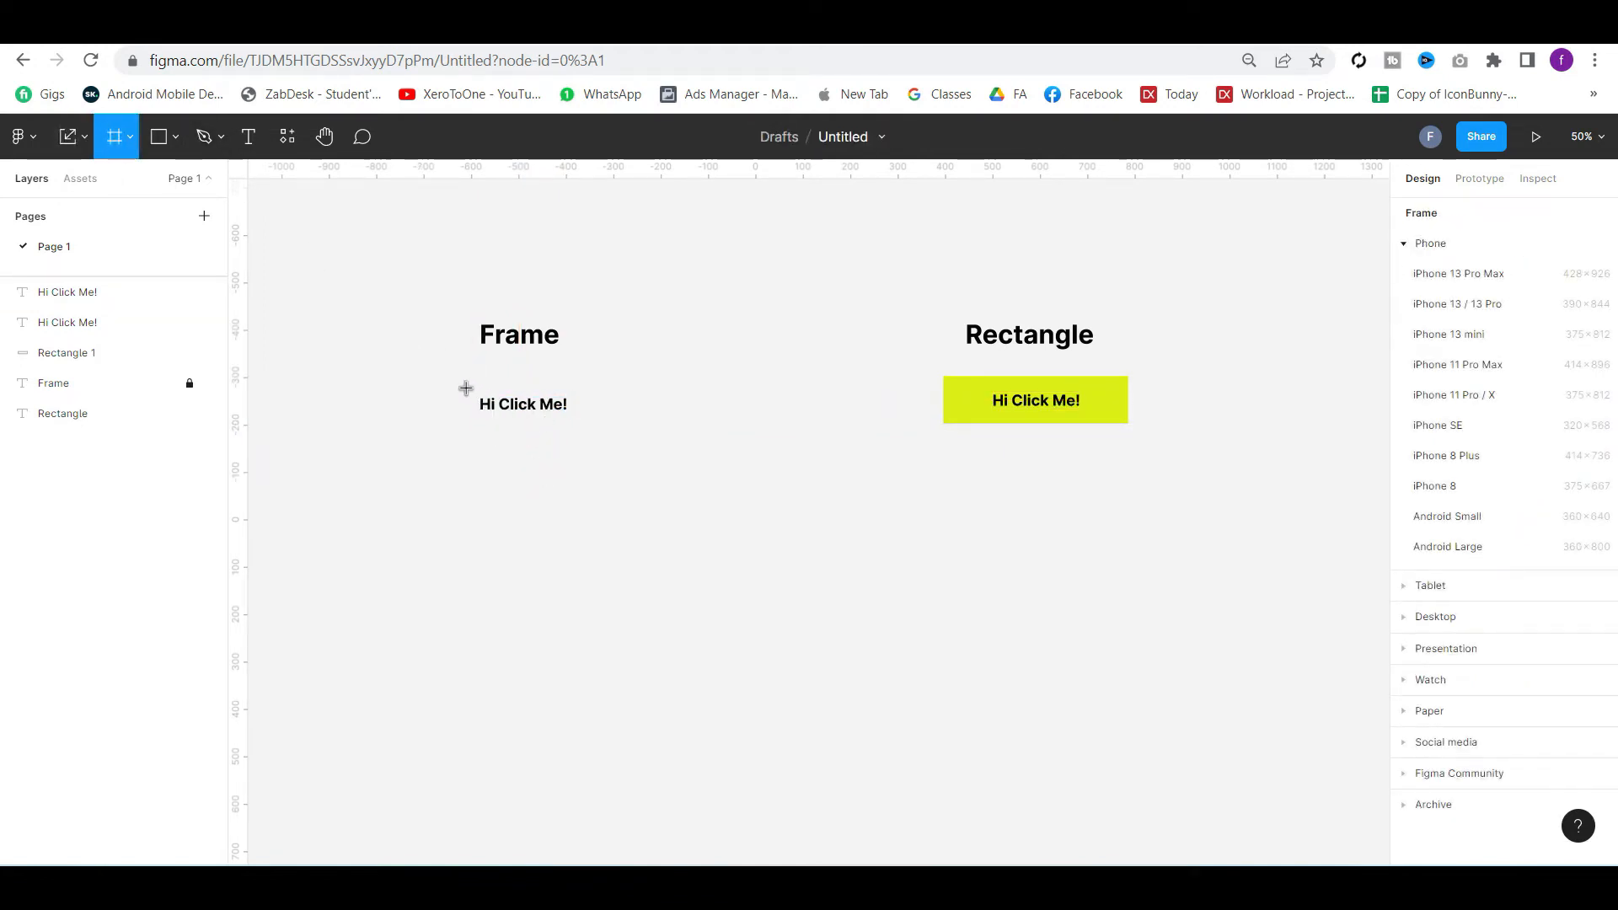
{"action": "left_click_drag", "start_coordinate": [457, 378], "coordinate": [605, 430]}
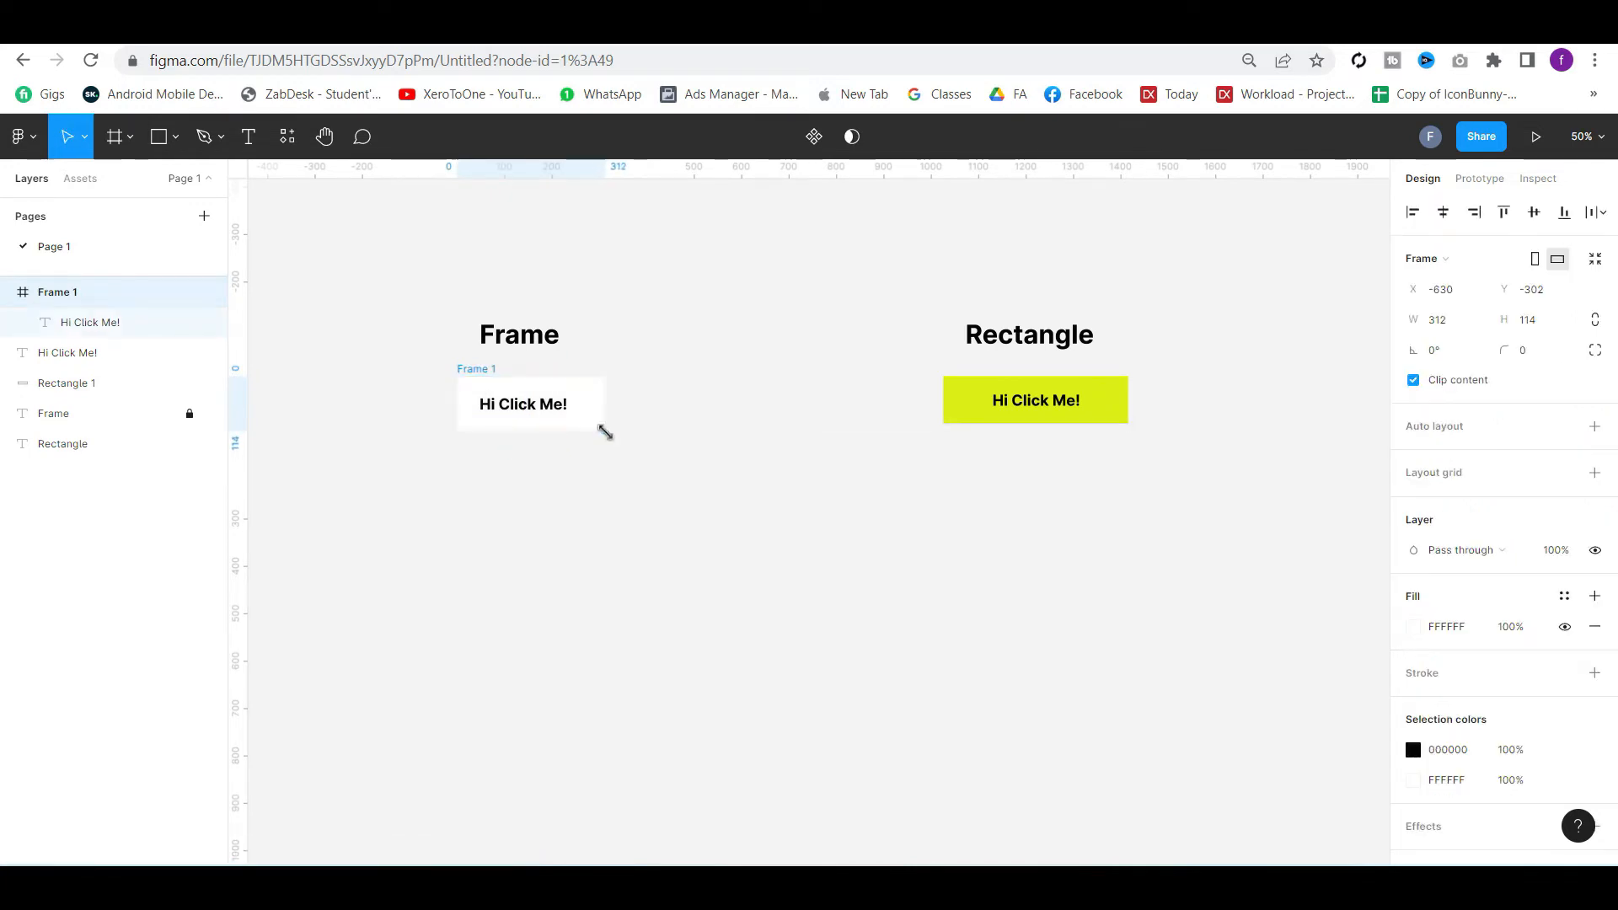
{"action": "left_click", "coordinate": [790, 559]}
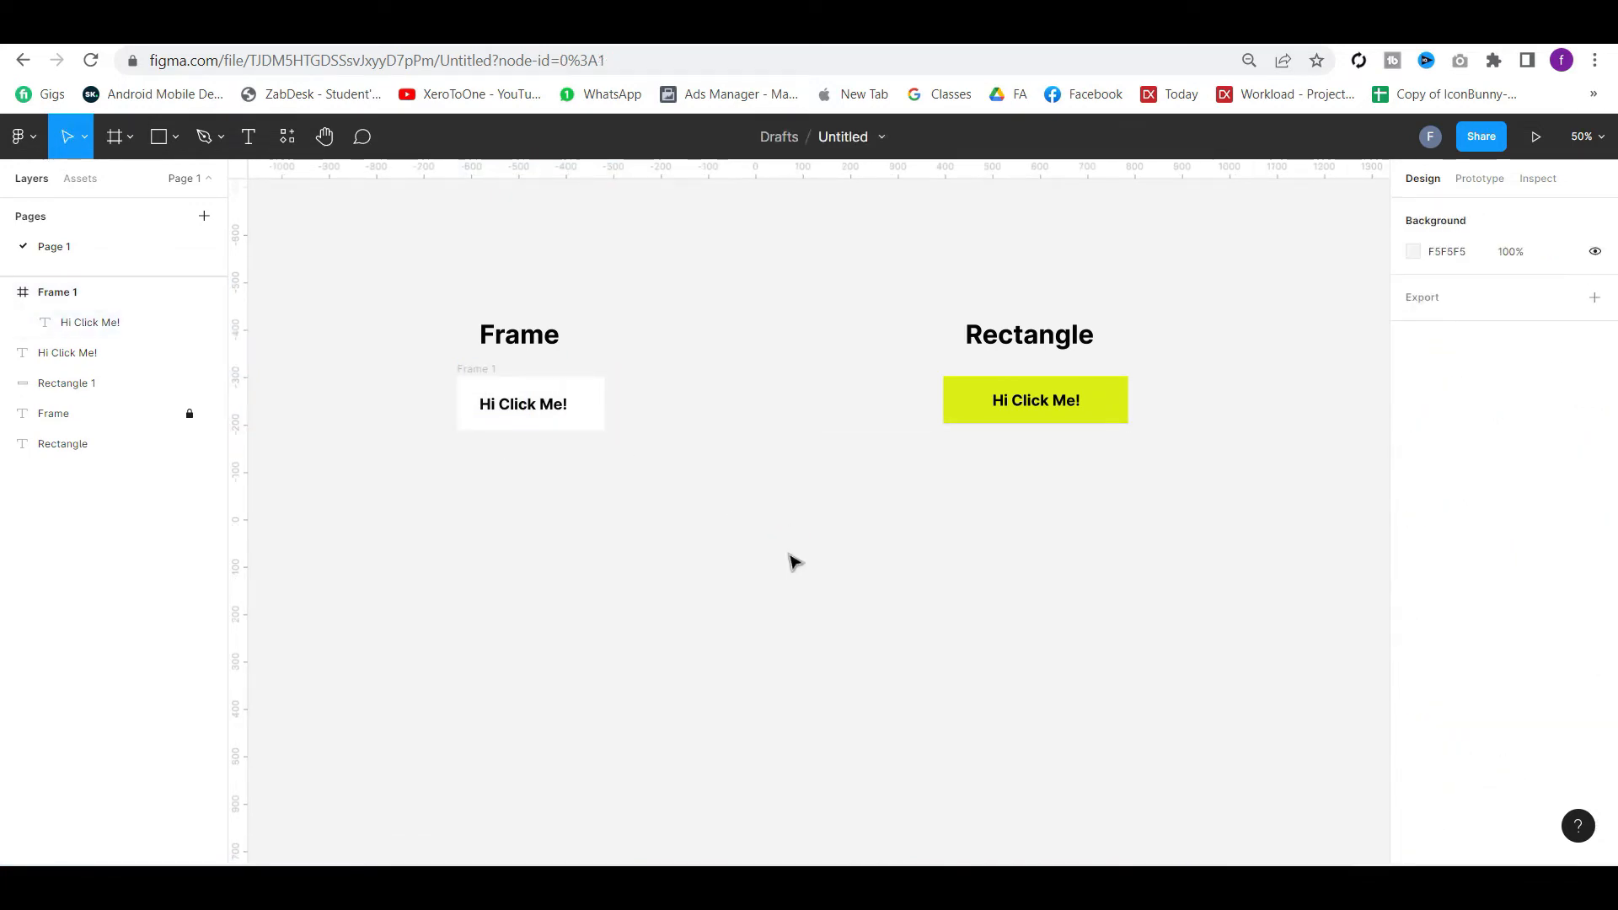
{"action": "left_click_drag", "start_coordinate": [491, 372], "coordinate": [486, 372]}
{"action": "left_click", "coordinate": [691, 394]}
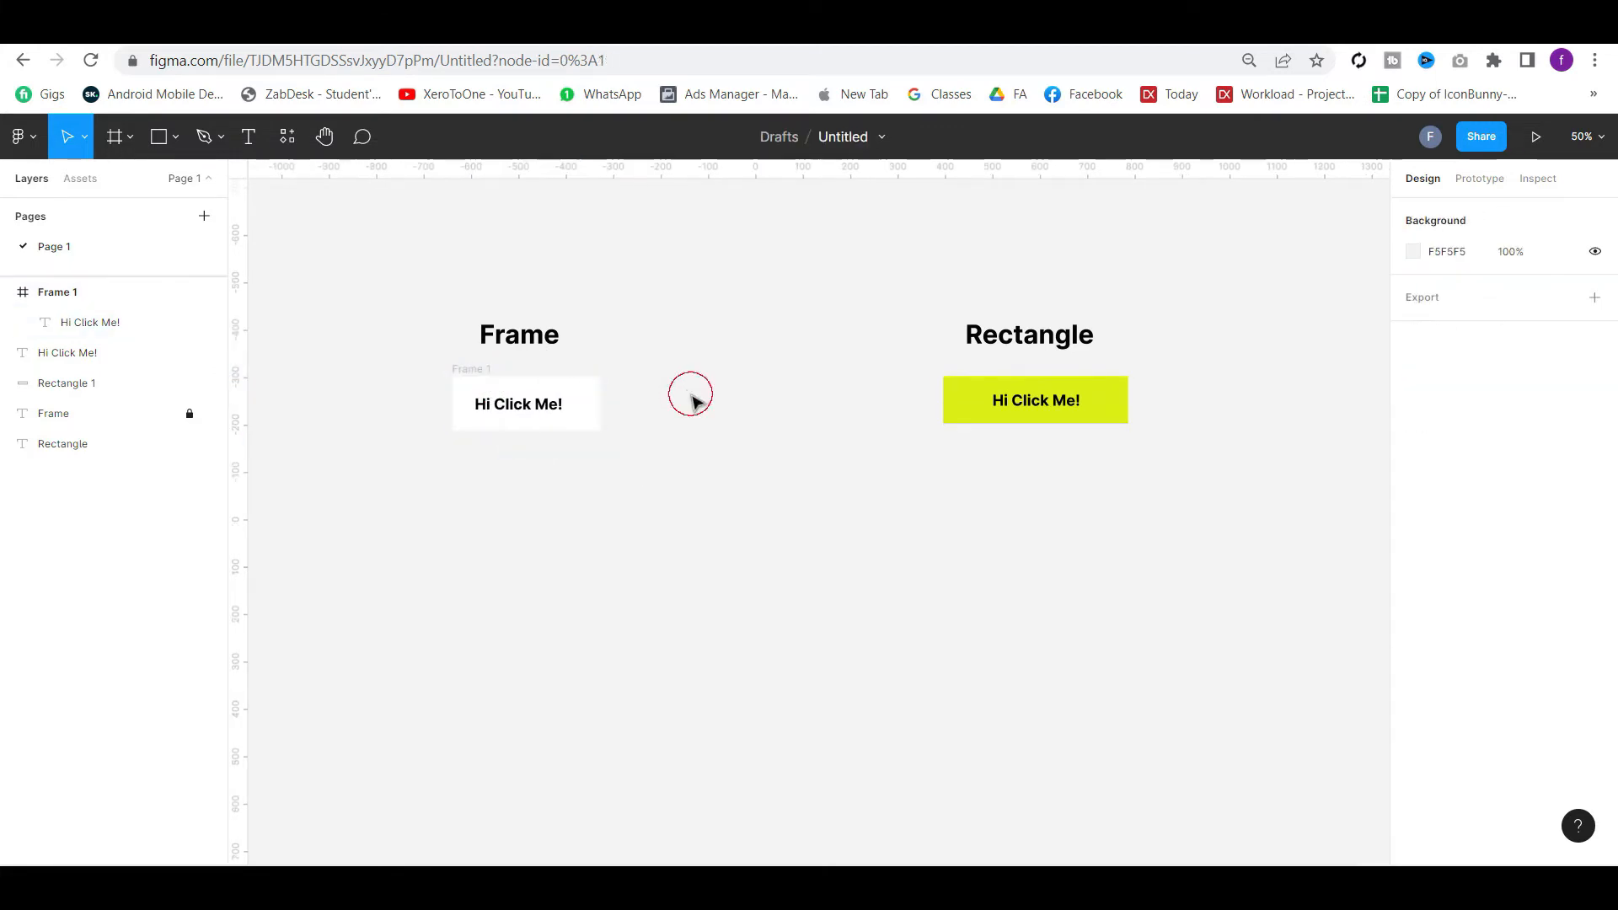
Set the corner radius of both the yellow-green rectangle and the white frame to 13
{"action": "left_click", "coordinate": [1014, 388]}
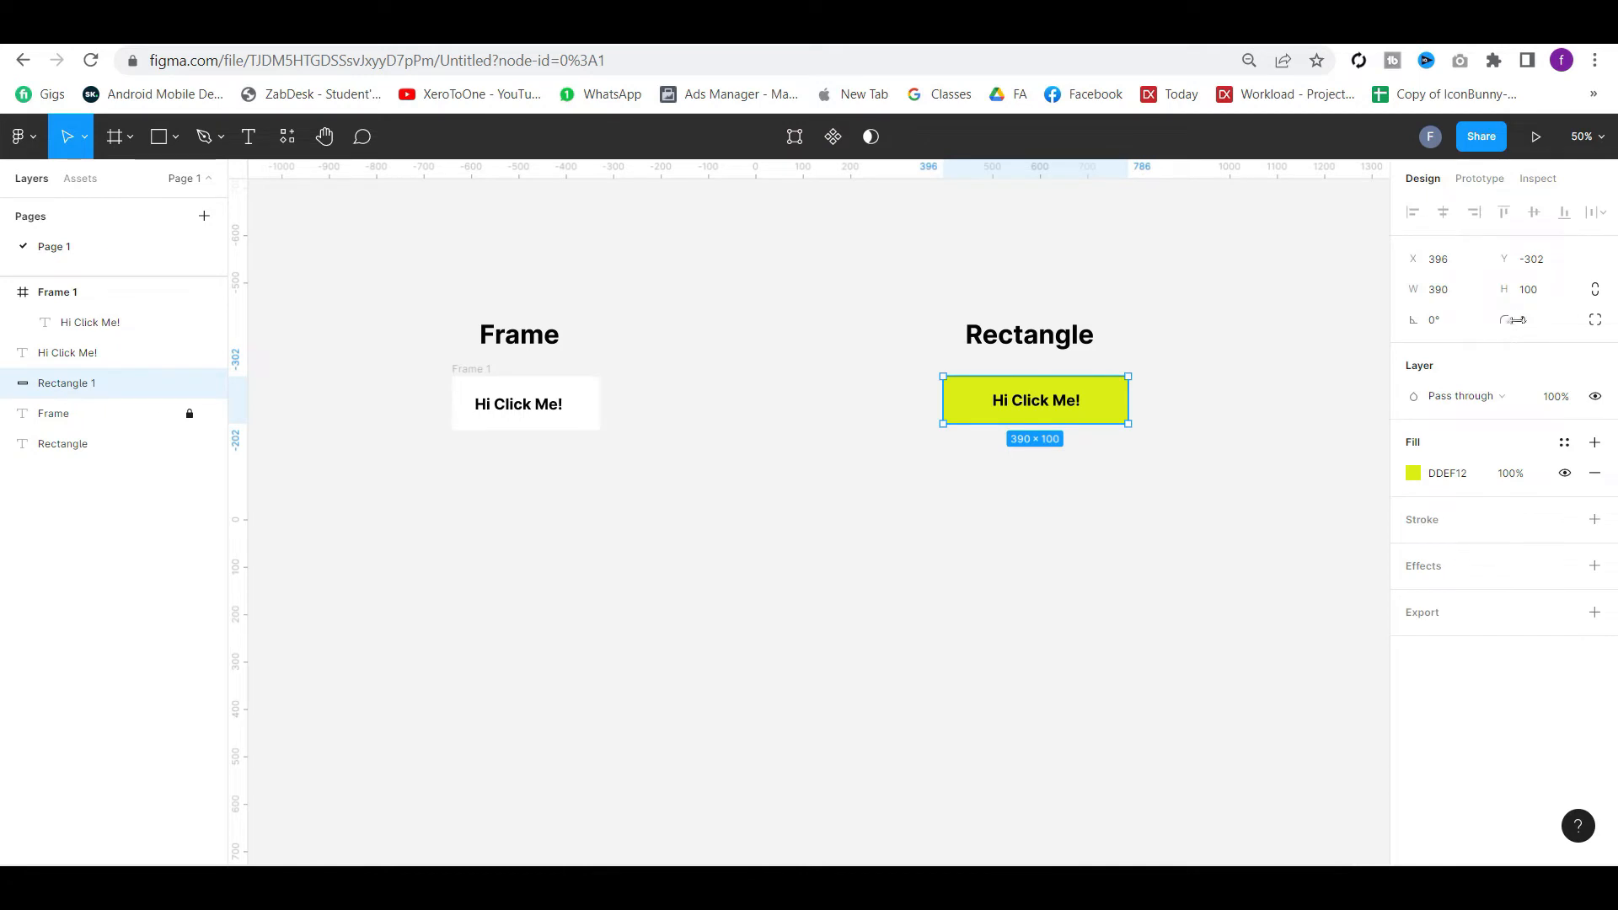
{"action": "left_click_drag", "start_coordinate": [1508, 320], "coordinate": [126, 320]}
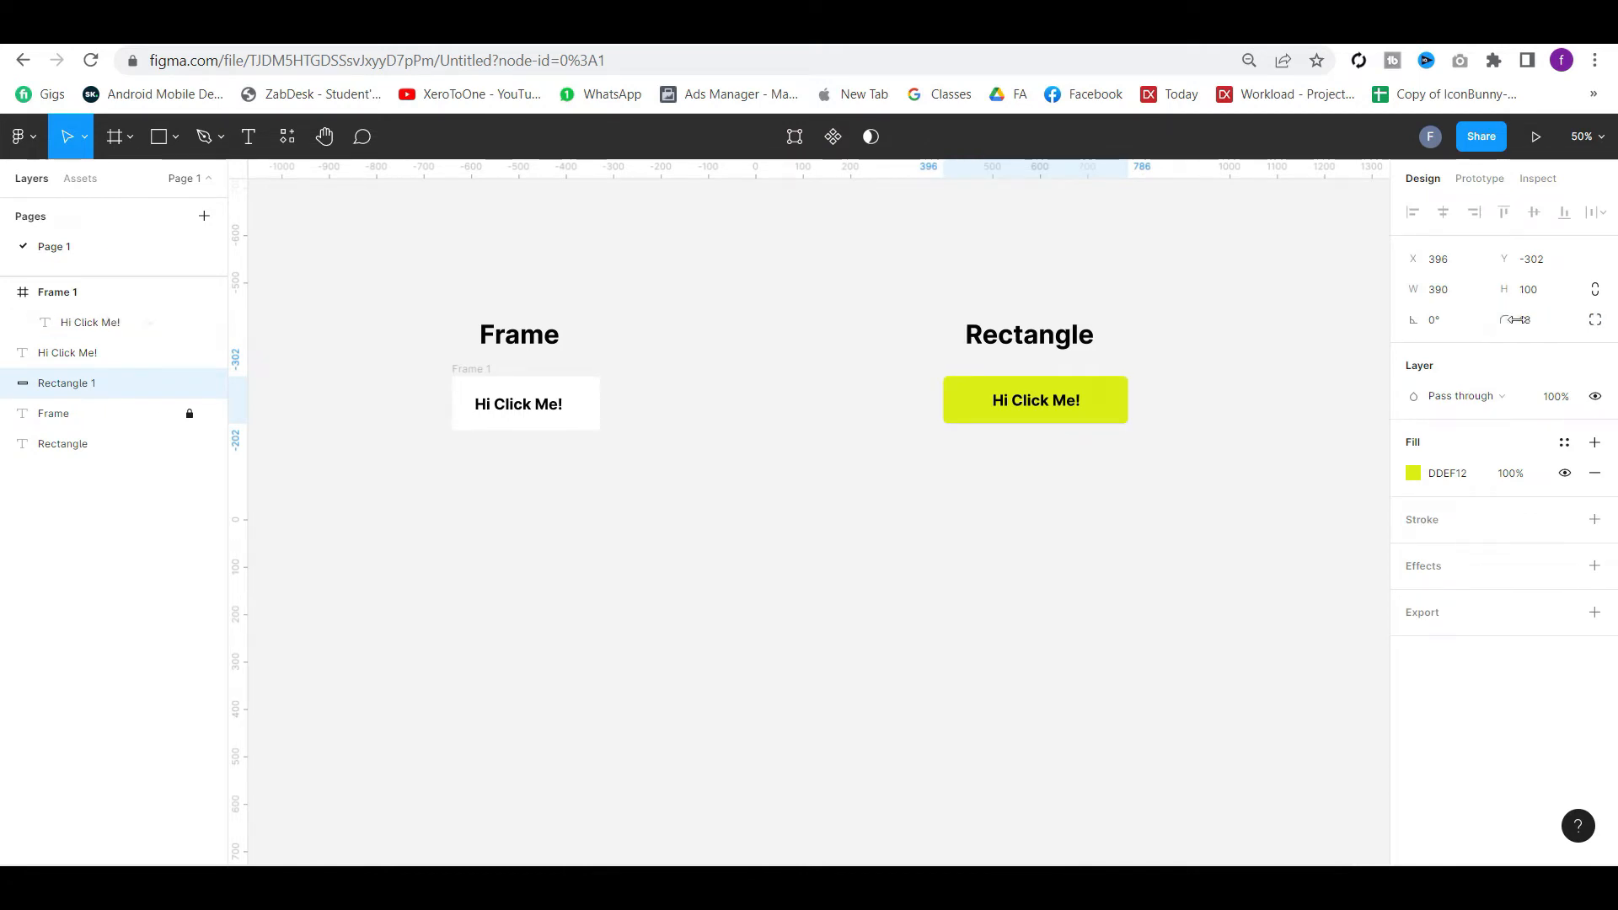
{"action": "left_click", "coordinate": [472, 388]}
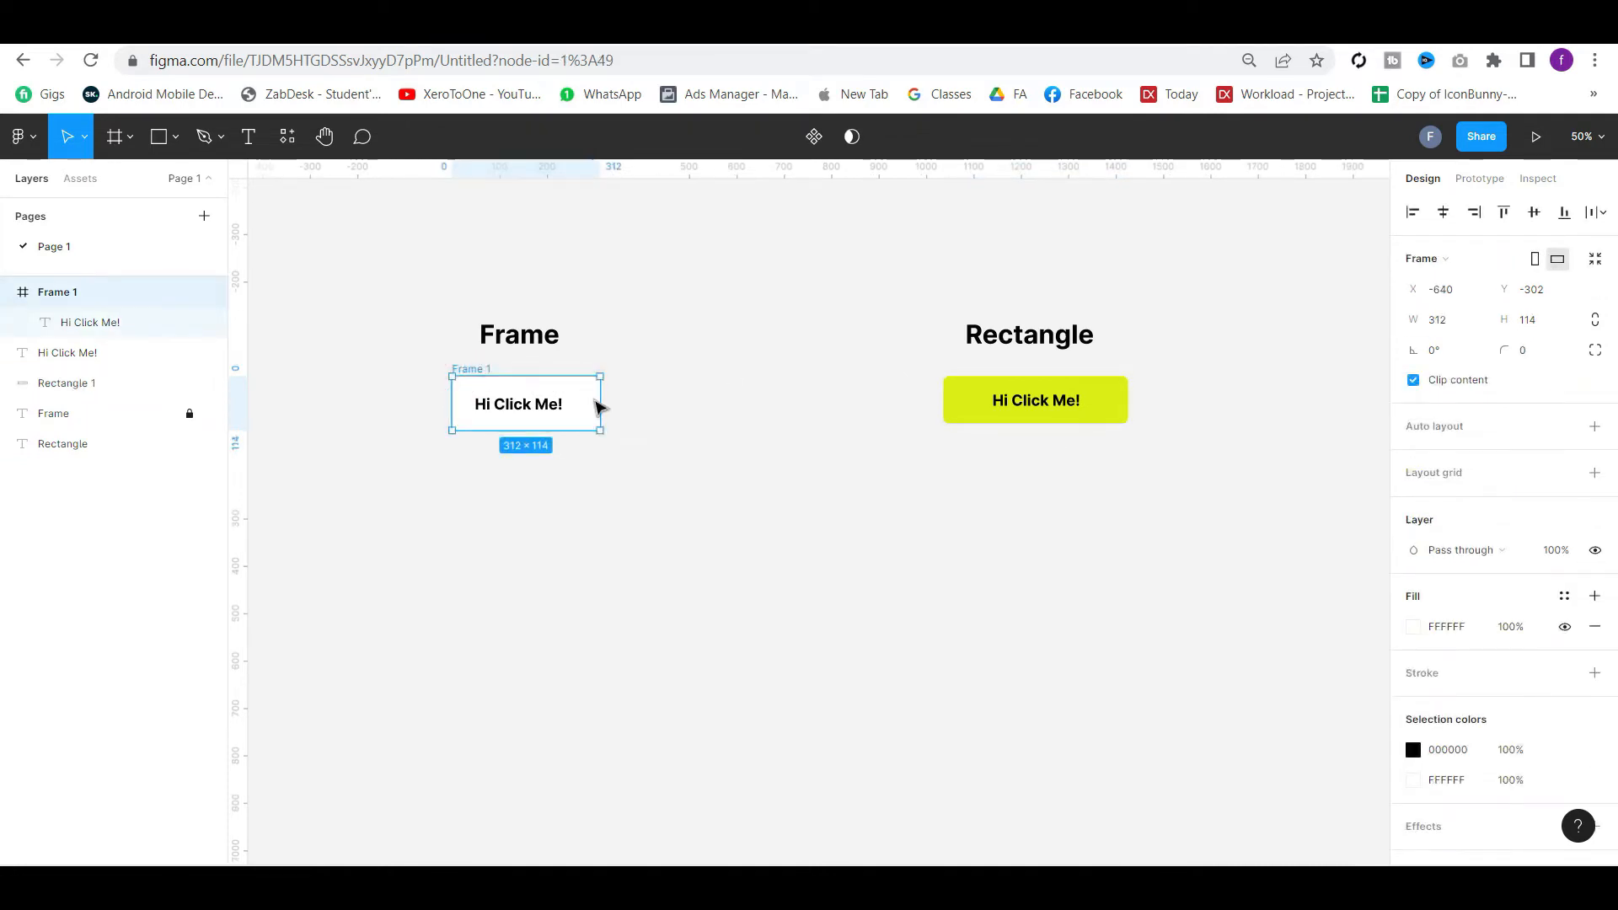
{"action": "left_click", "coordinate": [1527, 351]}
{"action": "type", "text": "13"}
{"action": "key", "text": "Return"}
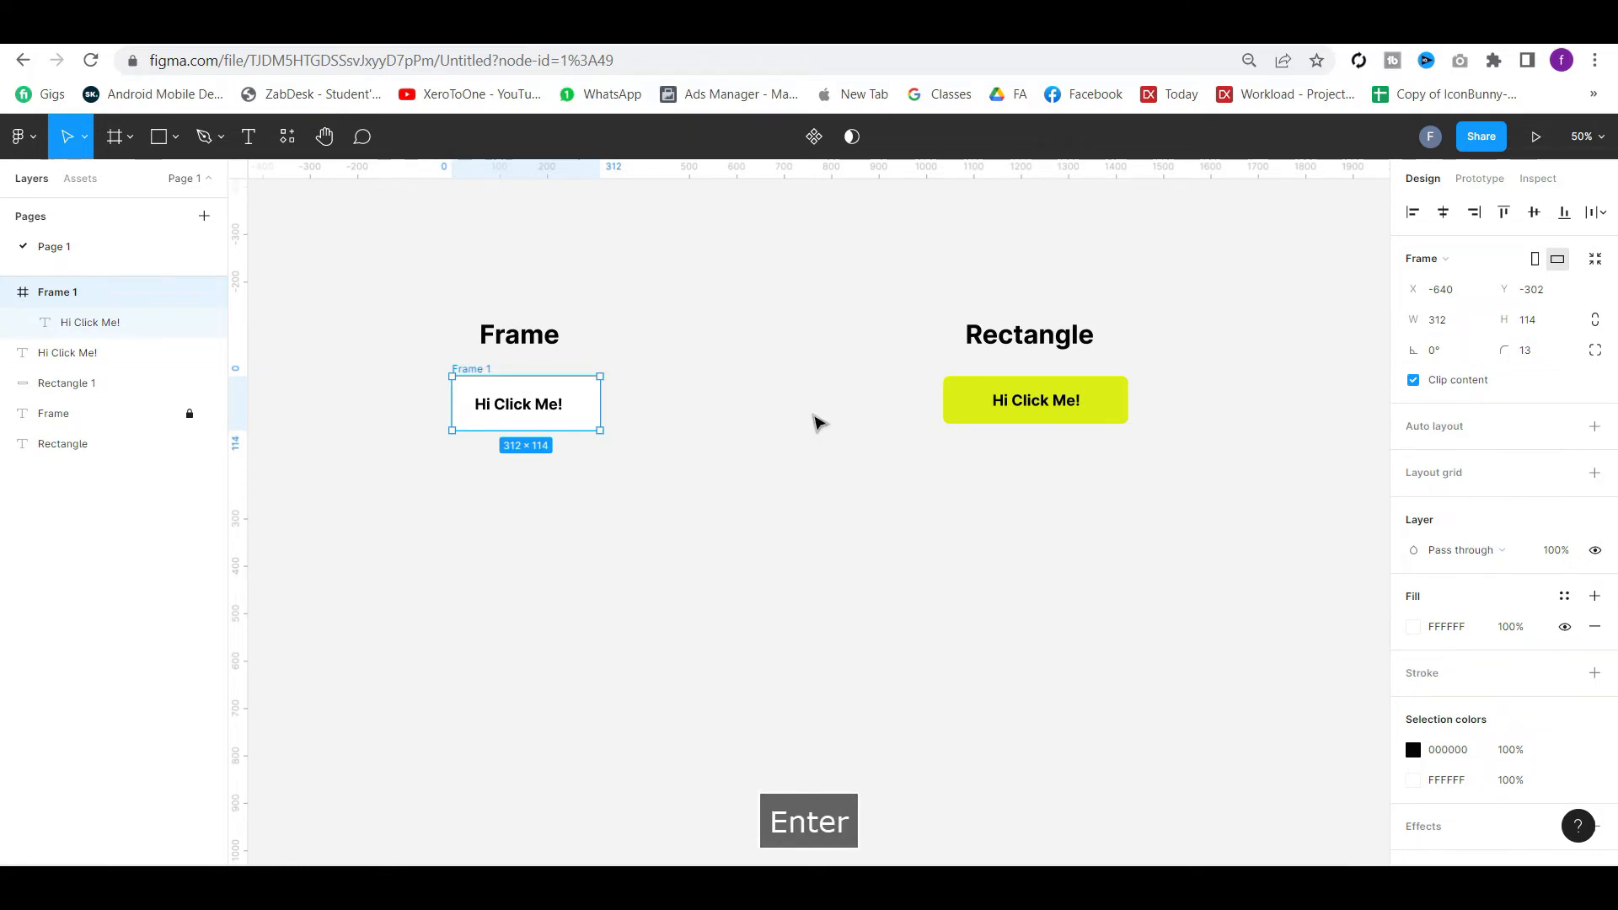
Fill the frame with the document colour DDEF12 used by the rectangle
{"action": "left_click", "coordinate": [1413, 629]}
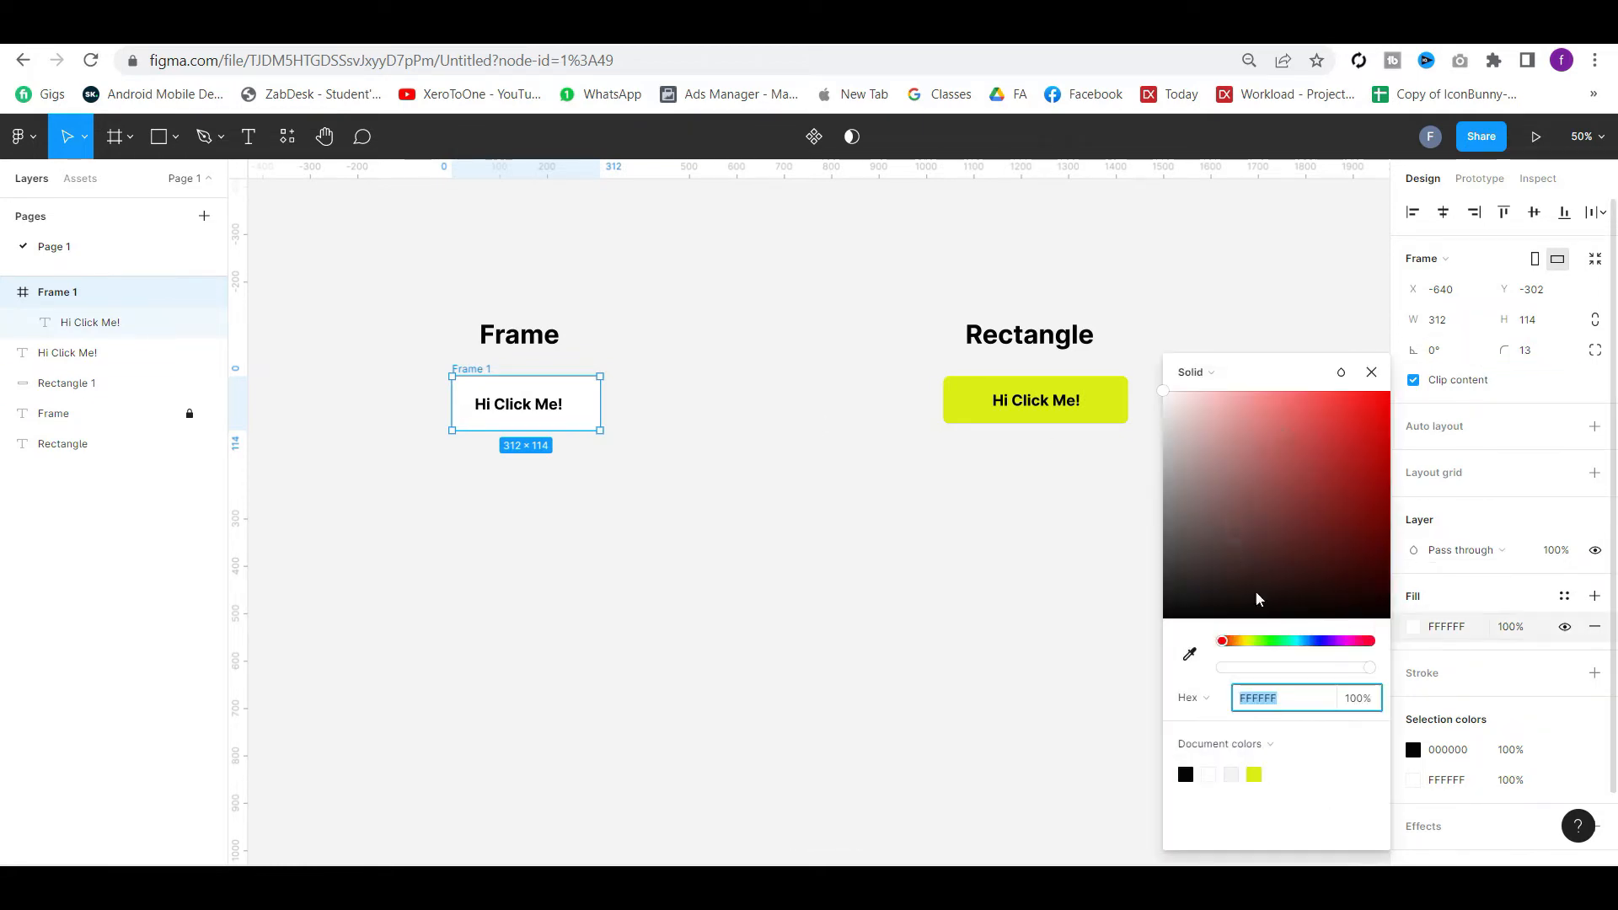
{"action": "left_click", "coordinate": [1266, 642]}
{"action": "left_click", "coordinate": [1254, 773]}
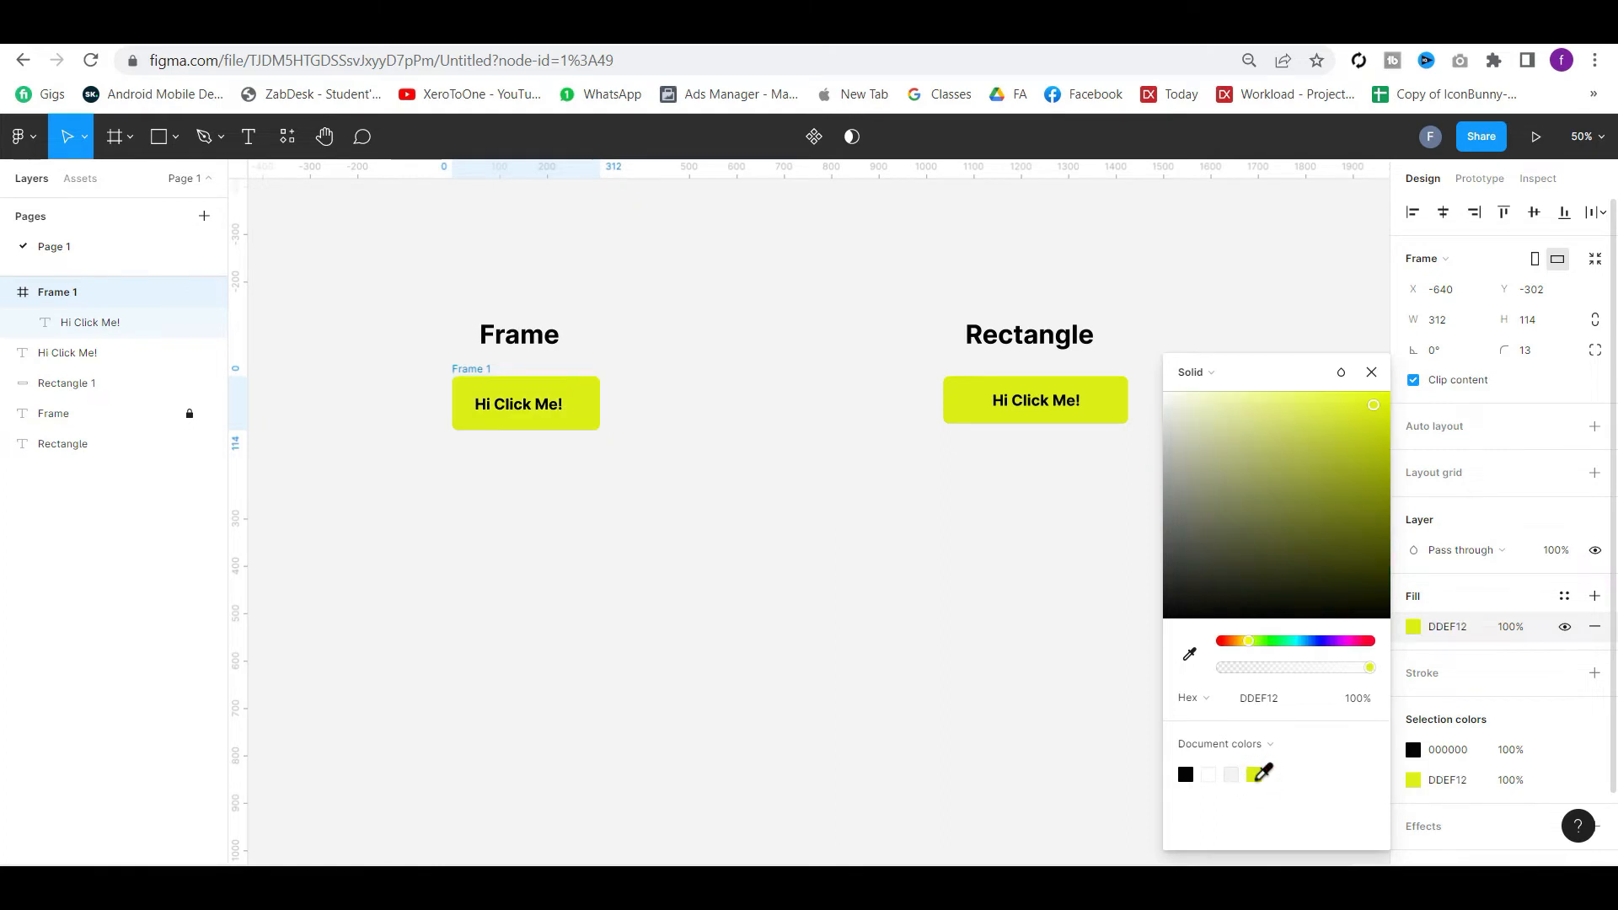
{"action": "left_click", "coordinate": [575, 459]}
{"action": "left_click", "coordinate": [588, 416]}
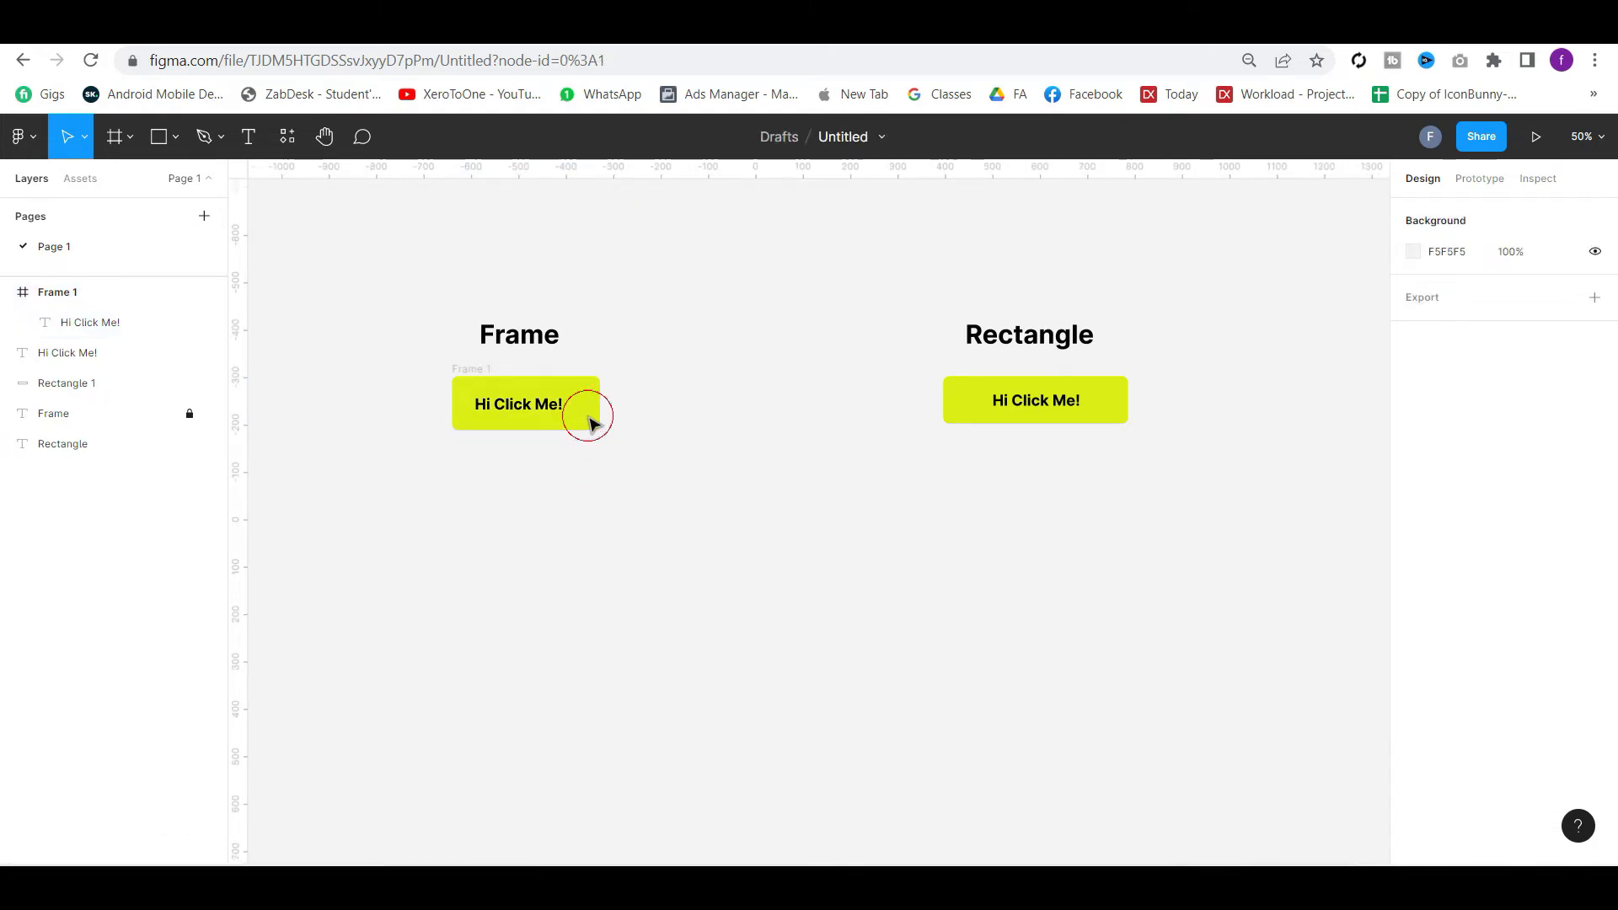
Resize the frame to a wider, shorter button shape and centre its label inside it
{"action": "left_click", "coordinate": [463, 372]}
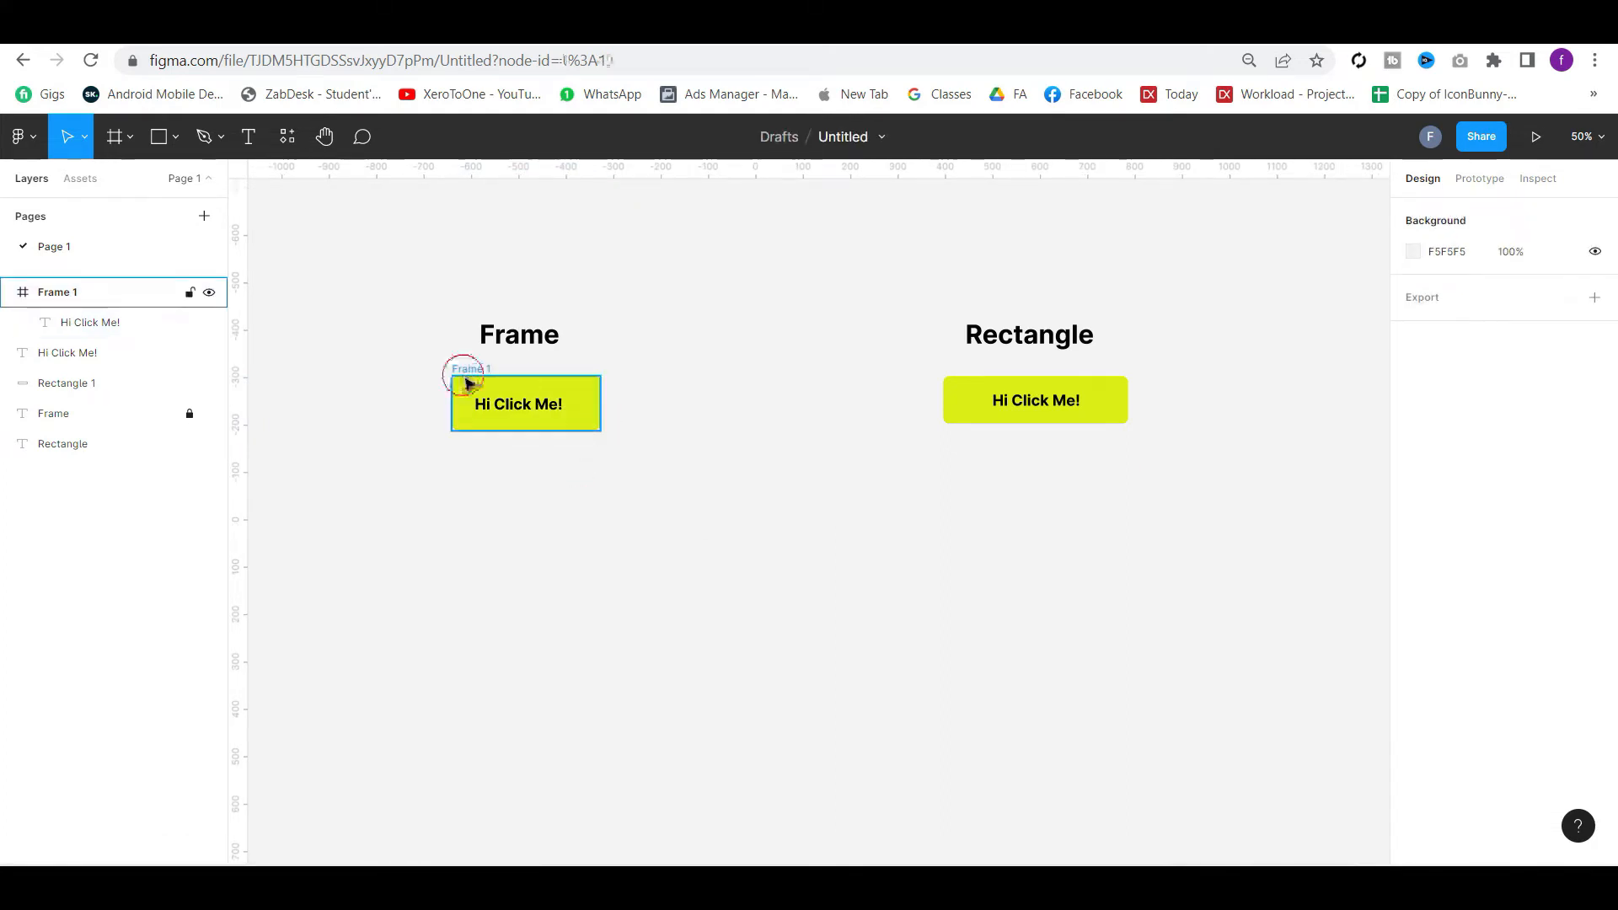
{"action": "left_click_drag", "start_coordinate": [598, 428], "coordinate": [627, 419]}
{"action": "left_click", "coordinate": [603, 463]}
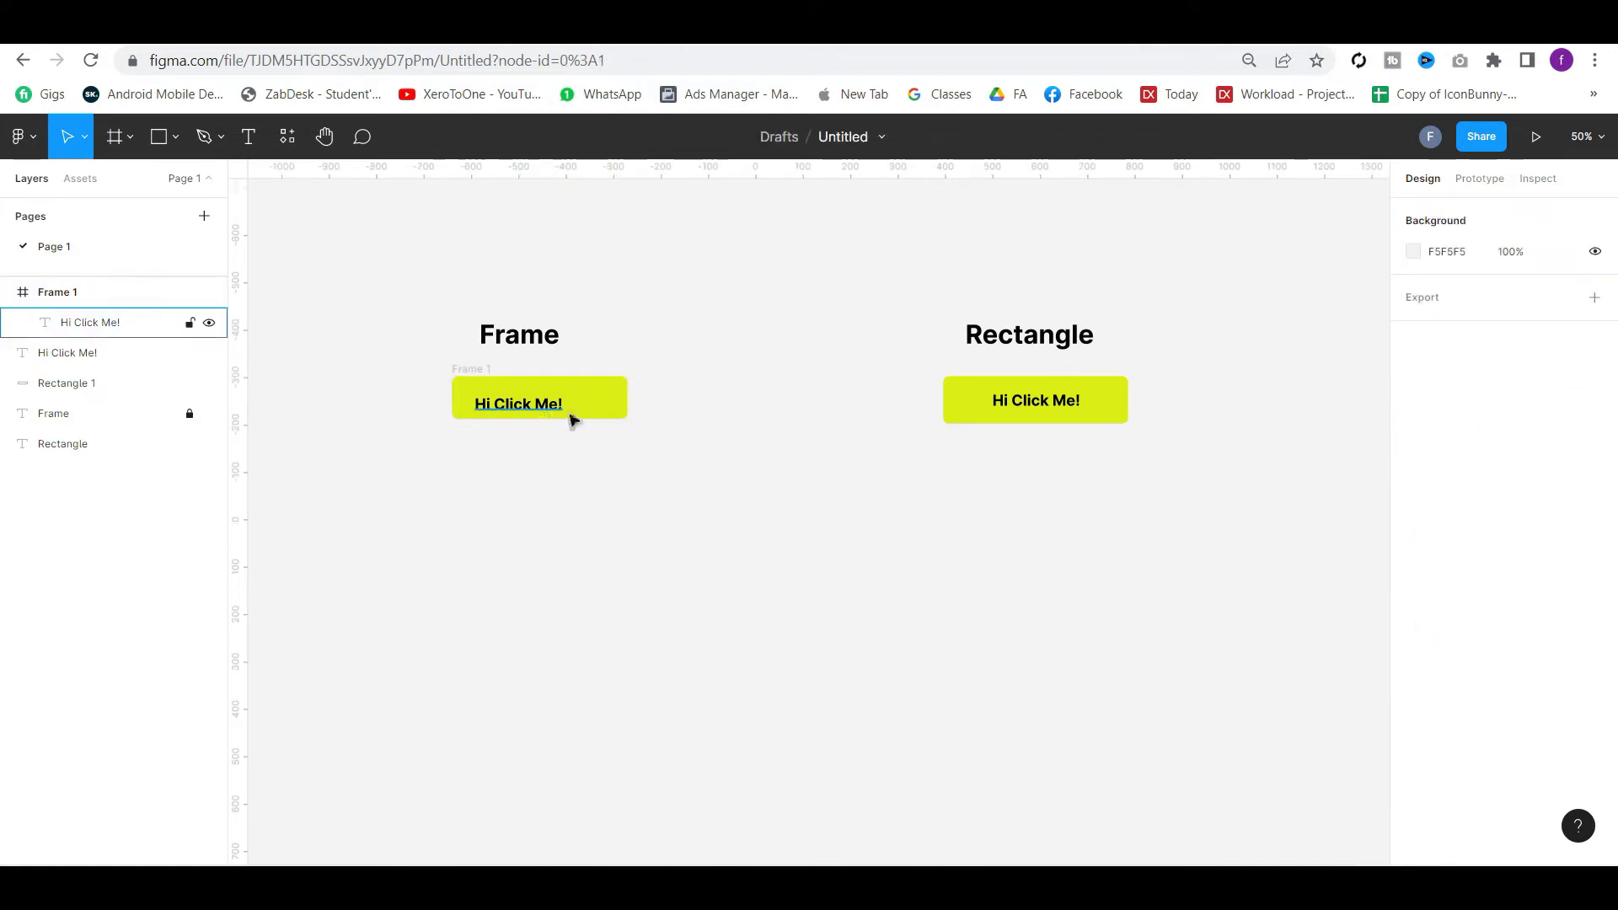
{"action": "left_click", "coordinate": [459, 372]}
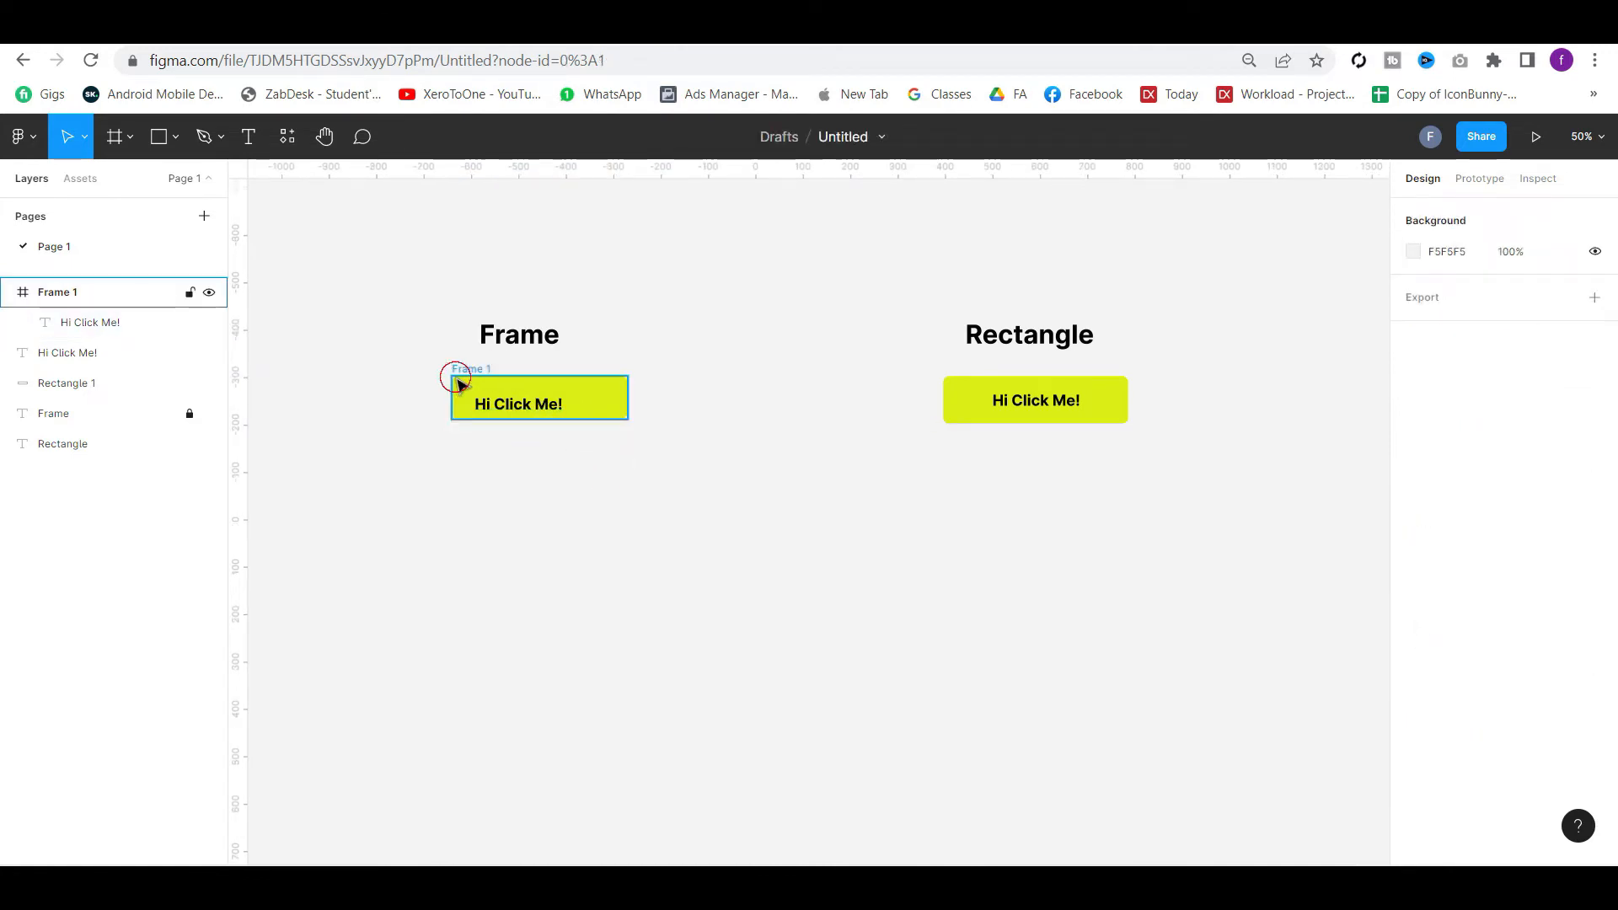
{"action": "left_click_drag", "start_coordinate": [627, 419], "coordinate": [560, 408]}
{"action": "left_click", "coordinate": [579, 443]}
{"action": "left_click", "coordinate": [606, 513]}
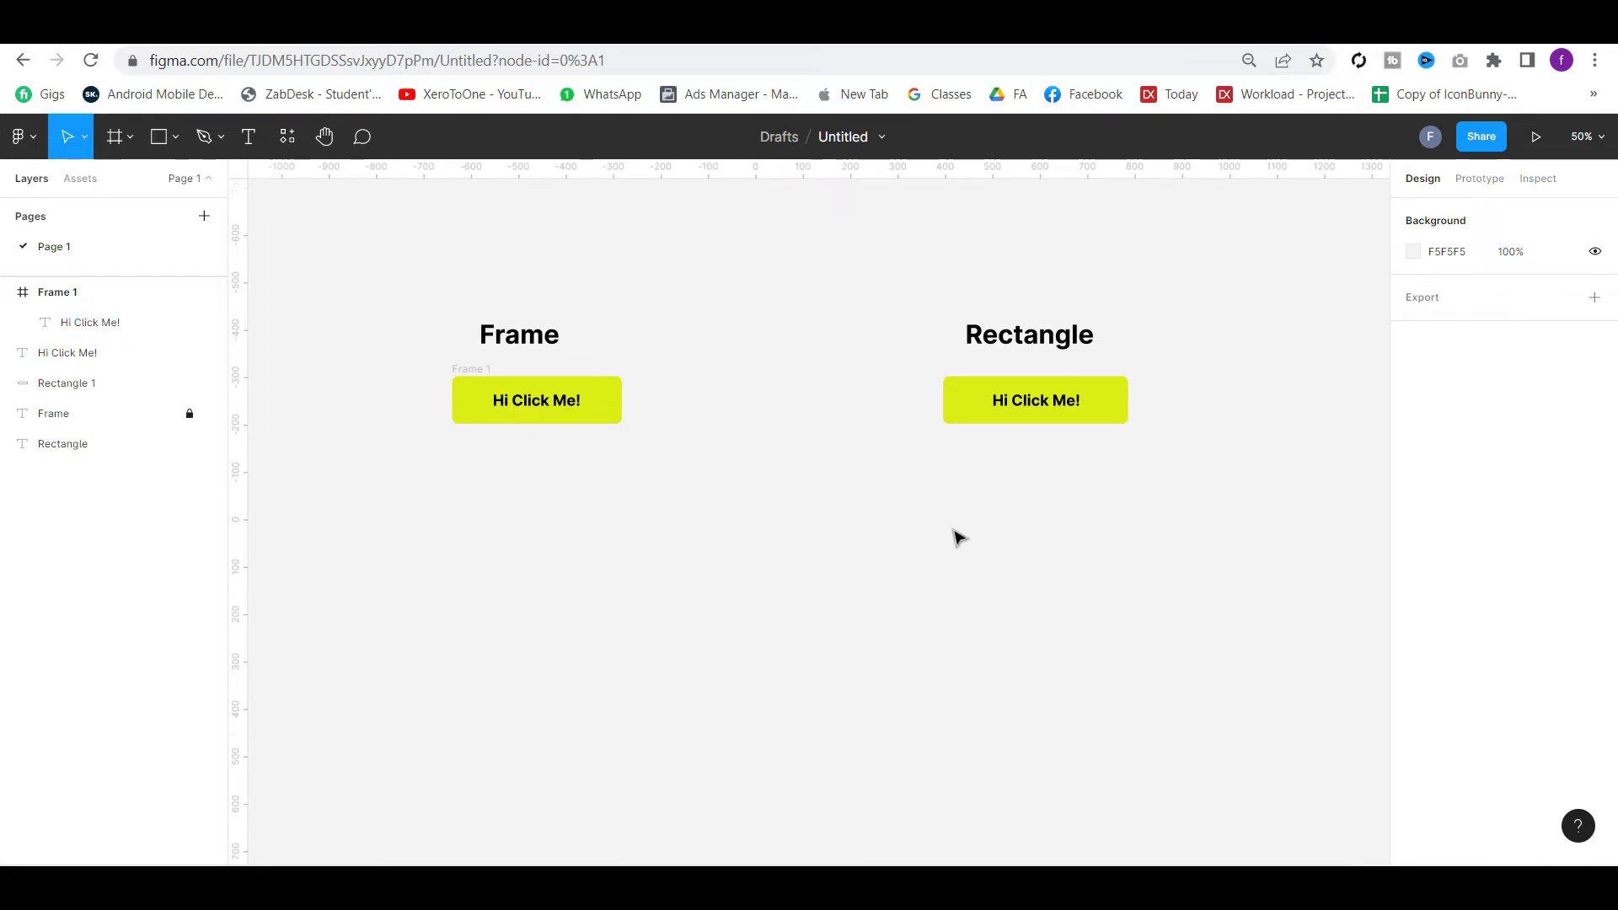
Enlarge the rectangle to about 482 × 150 and recentre its label at X 544, Y -246
{"action": "key", "text": "ctrl+equal"}
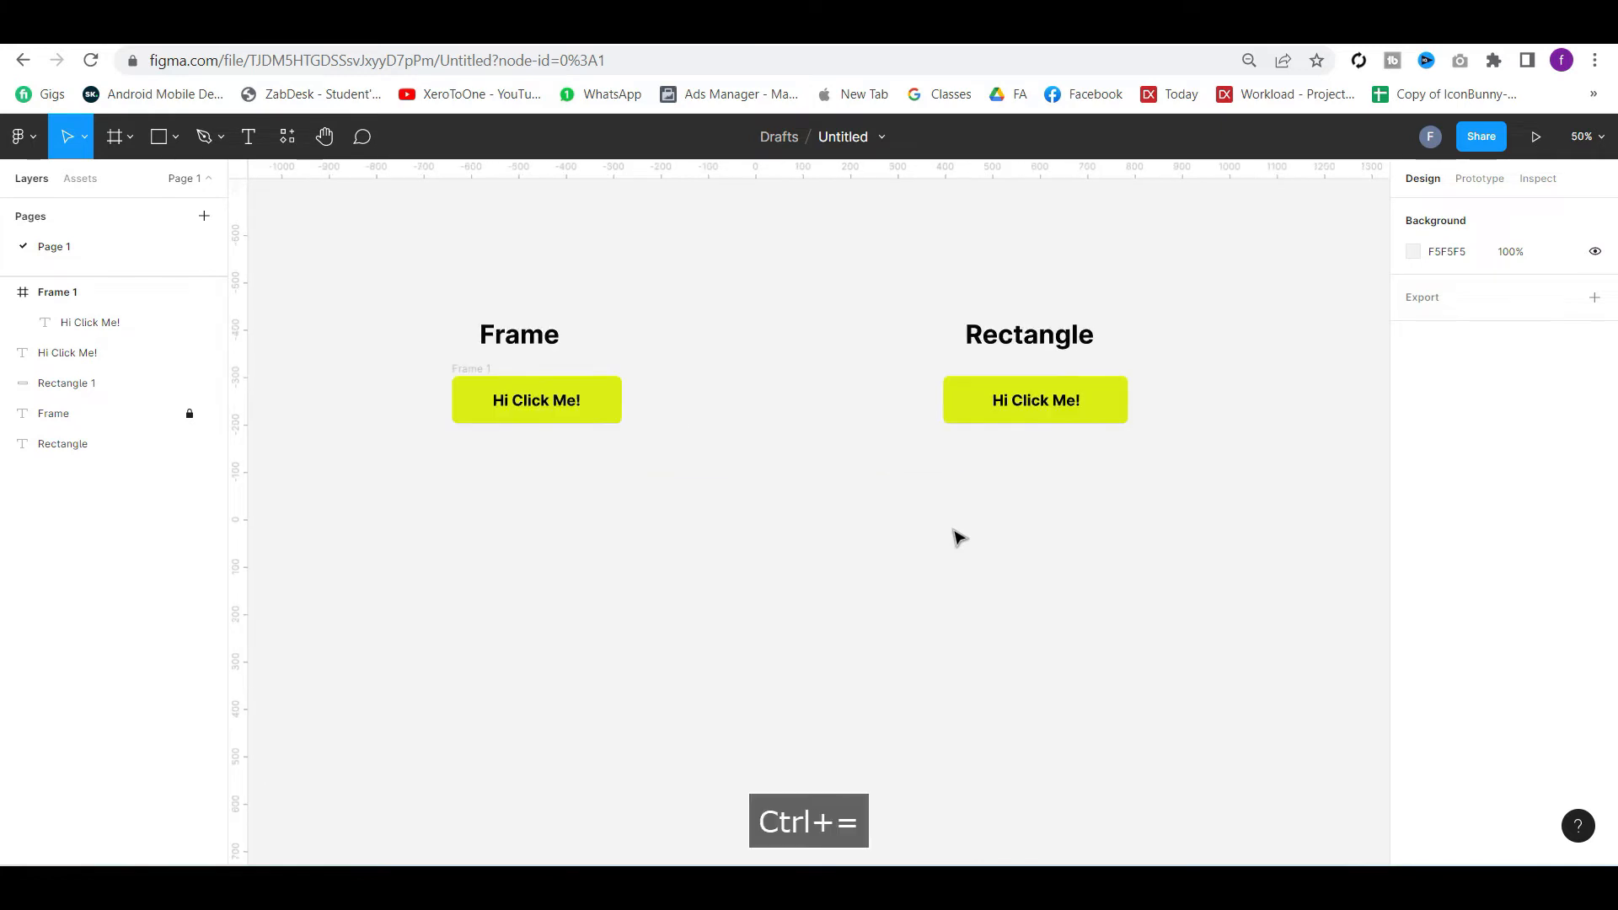
{"action": "scroll", "coordinate": [959, 538], "scroll_direction": "up", "scroll_amount": 2}
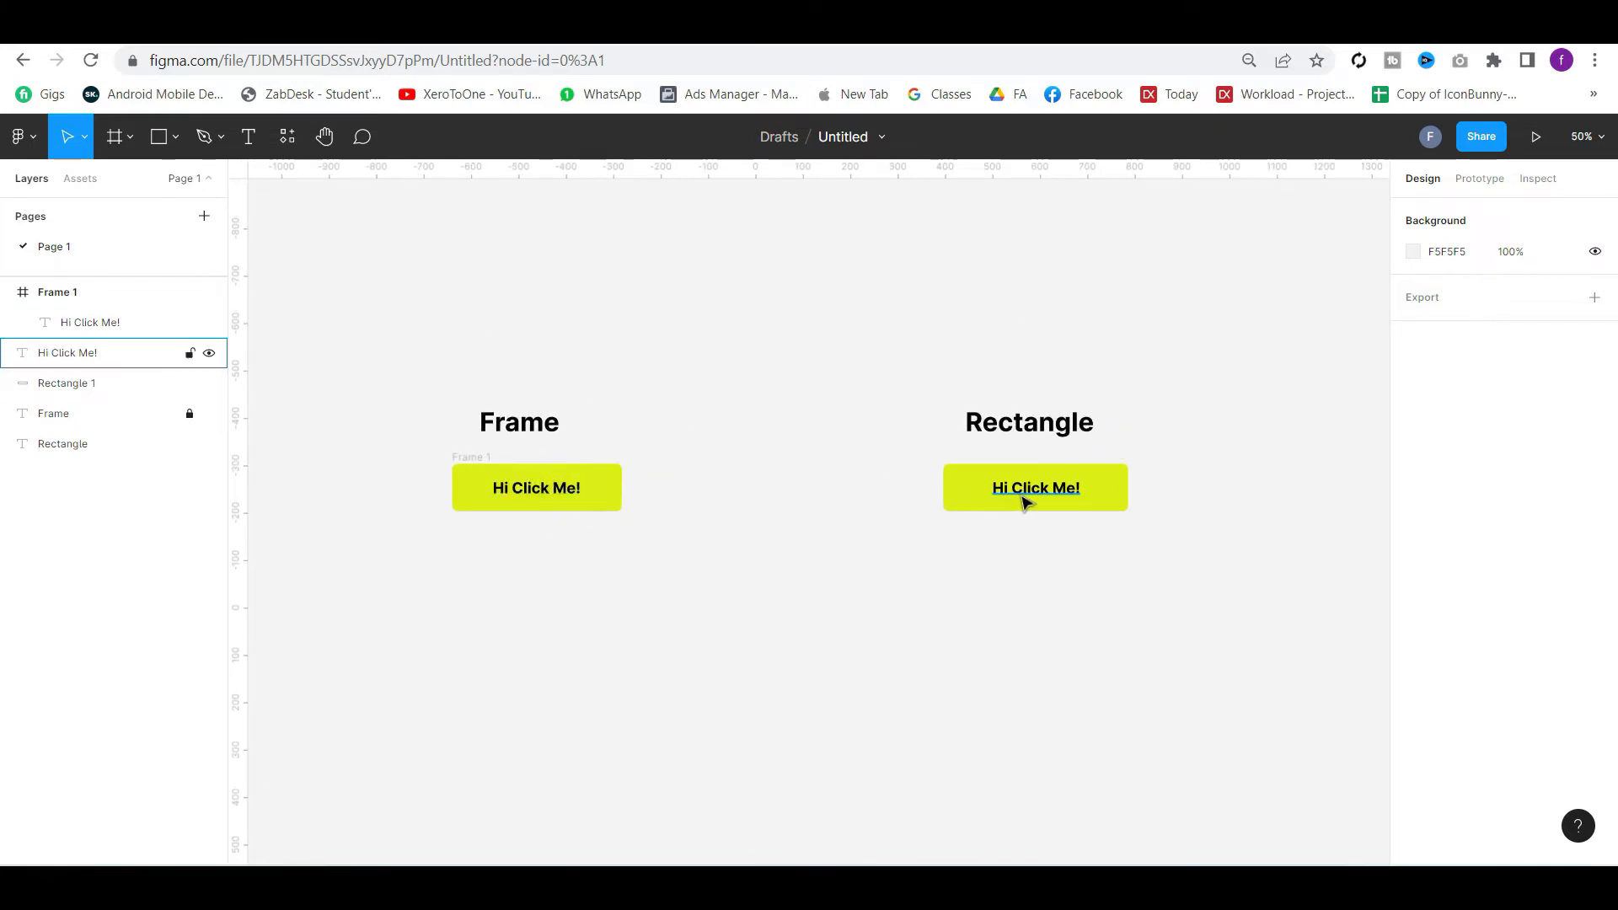
{"action": "left_click", "coordinate": [966, 468]}
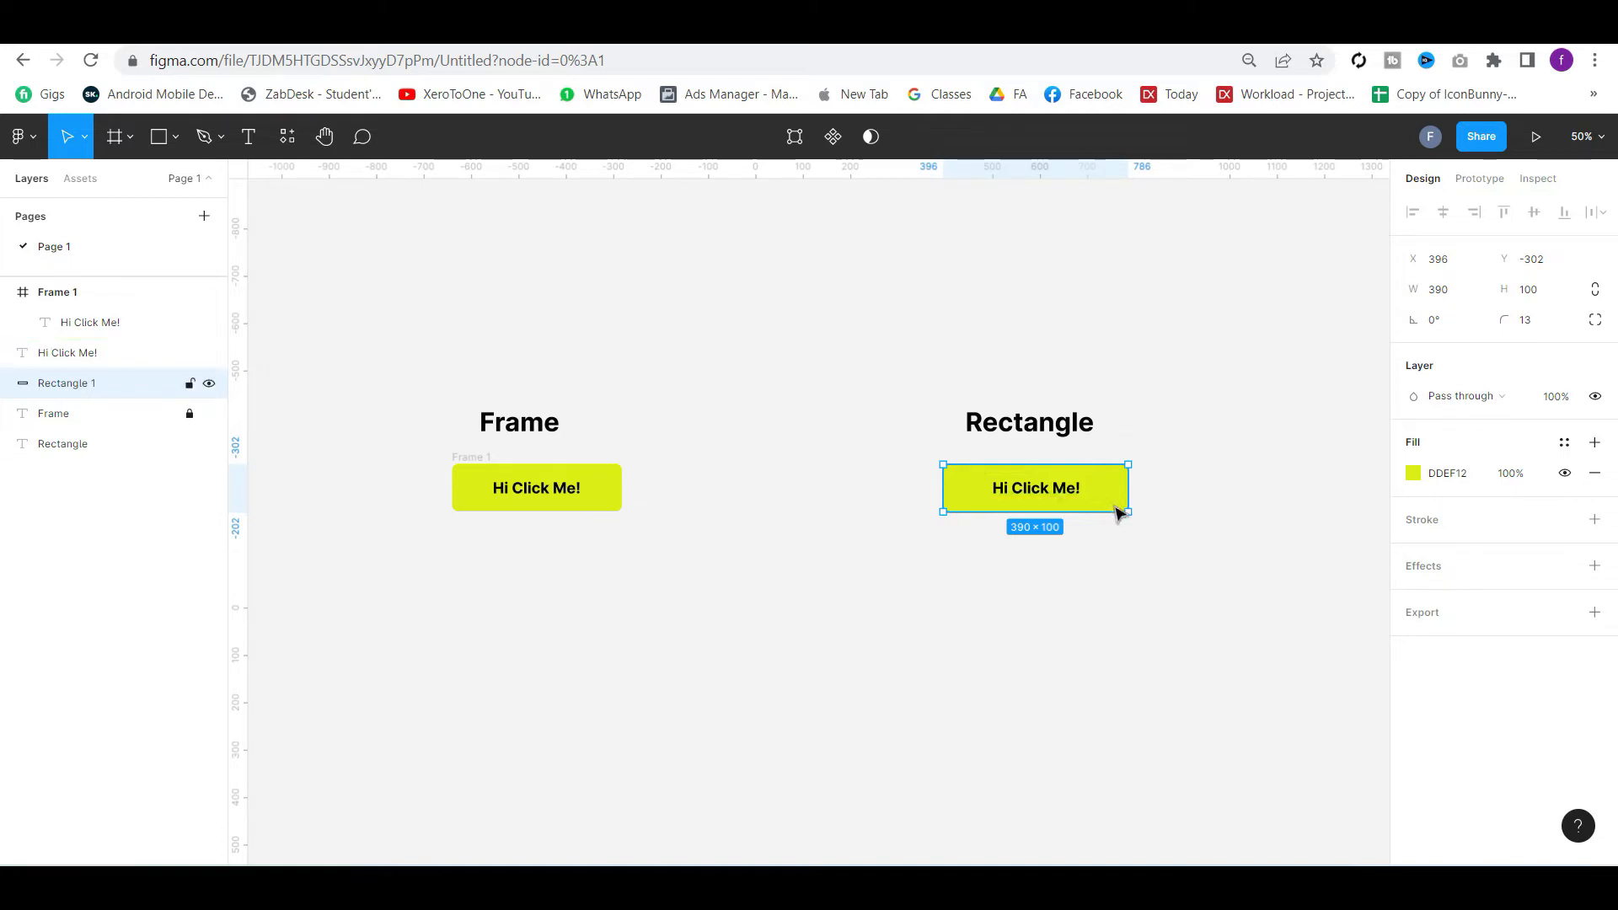
{"action": "left_click_drag", "start_coordinate": [1125, 510], "coordinate": [1171, 534]}
{"action": "left_click", "coordinate": [1112, 614]}
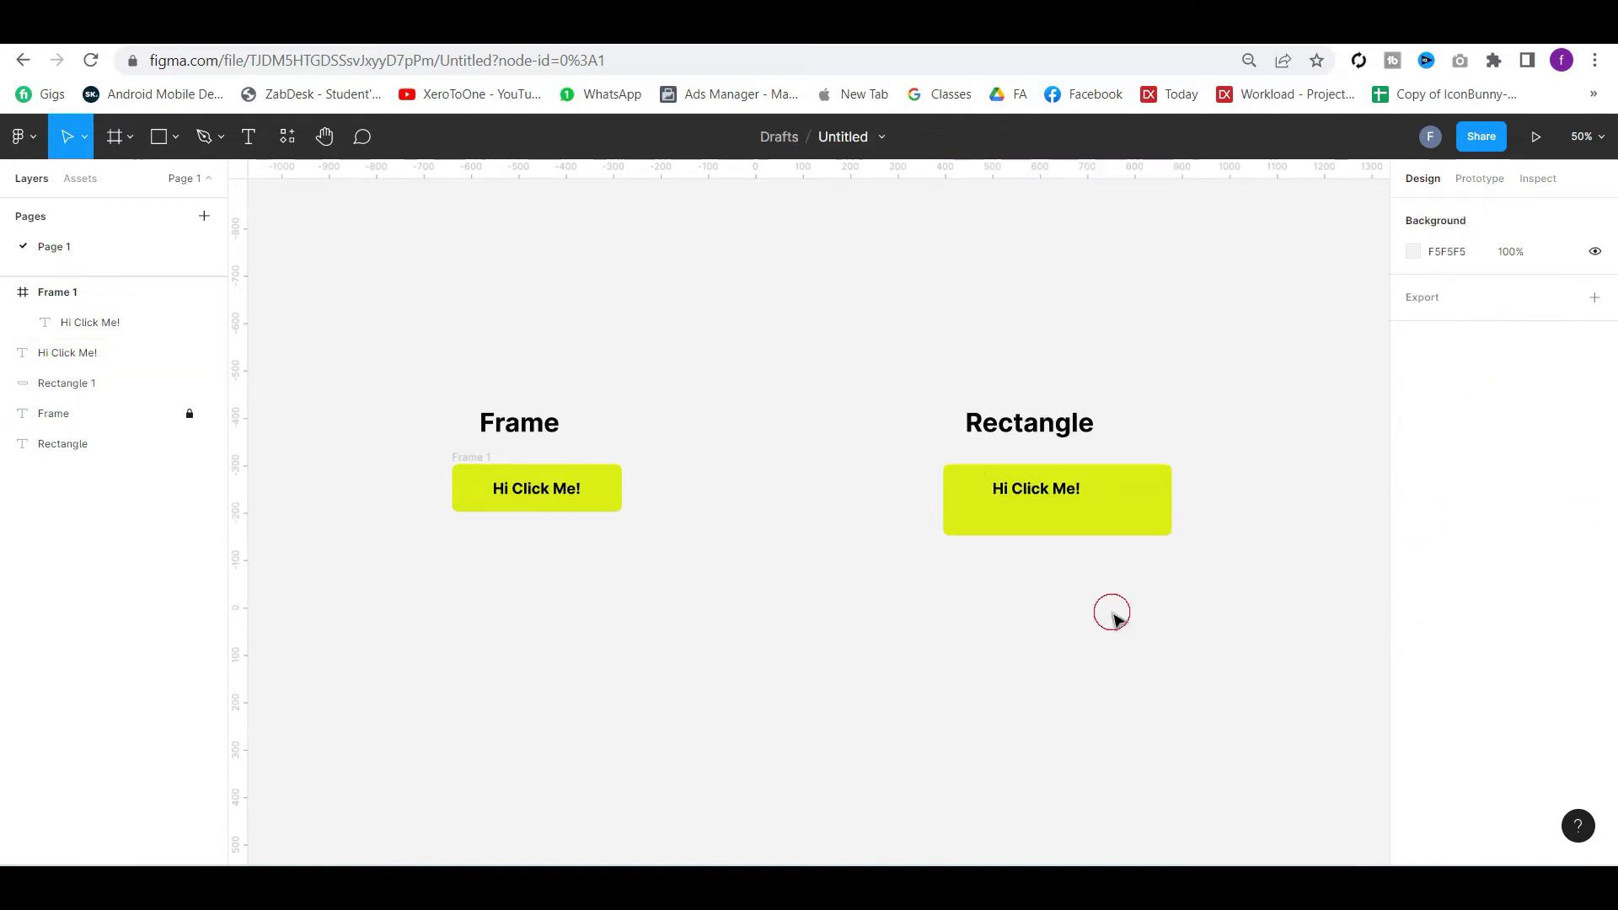
{"action": "left_click_drag", "start_coordinate": [1049, 499], "coordinate": [1070, 512]}
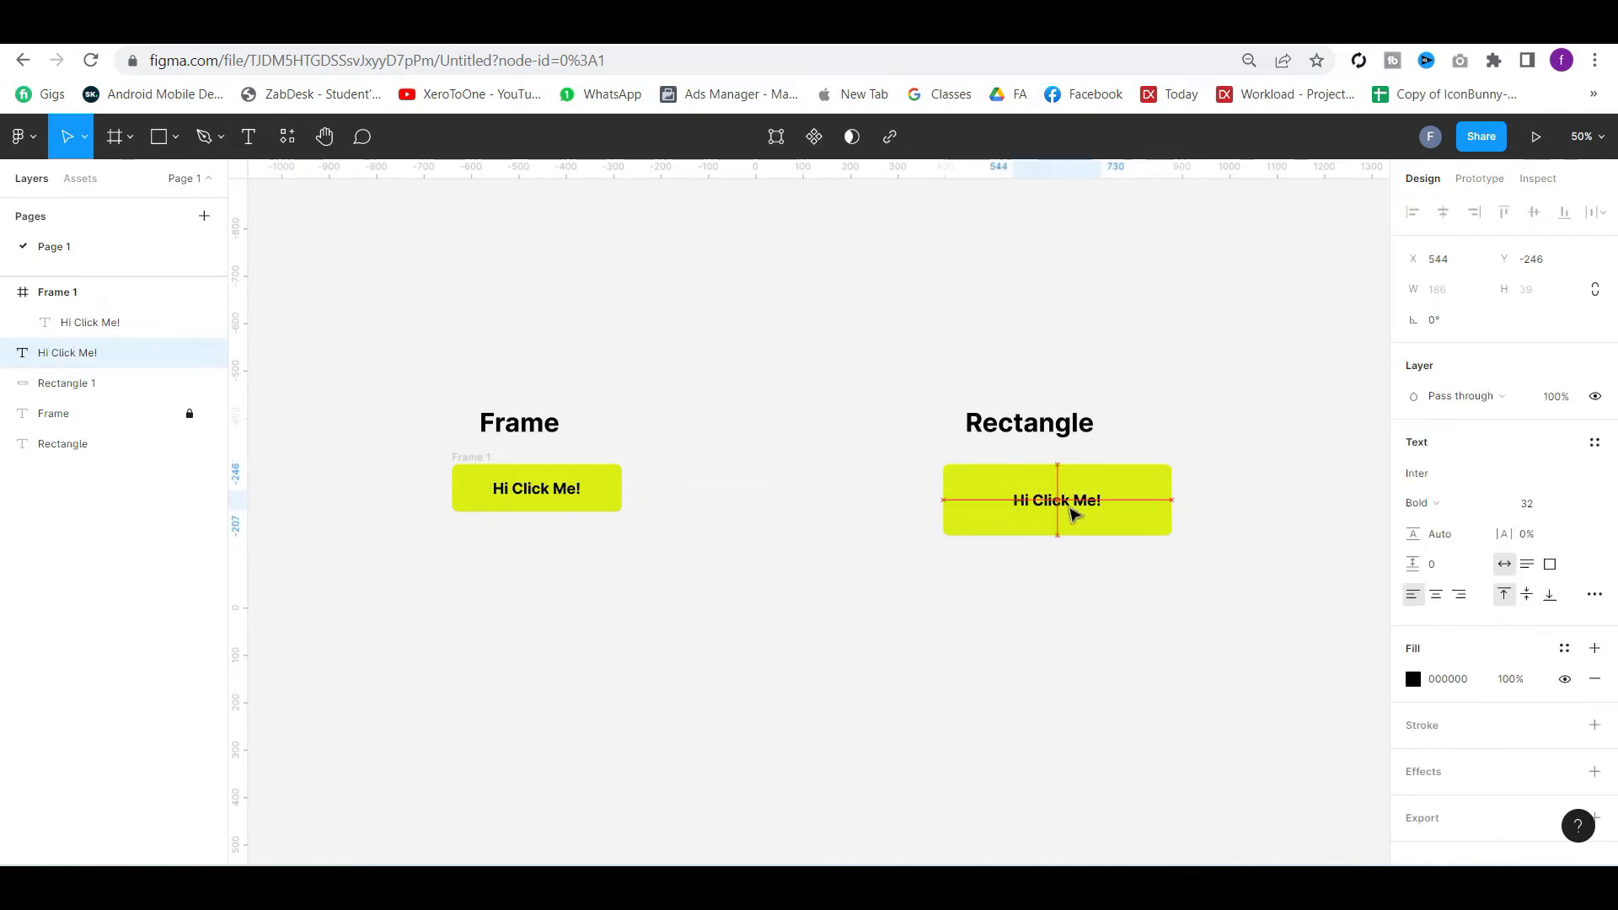
{"action": "left_click", "coordinate": [1077, 573]}
Undo the label move and the rectangle enlargement
{"action": "key", "text": "ctrl+z"}
{"action": "key", "text": "ctrl+z"}
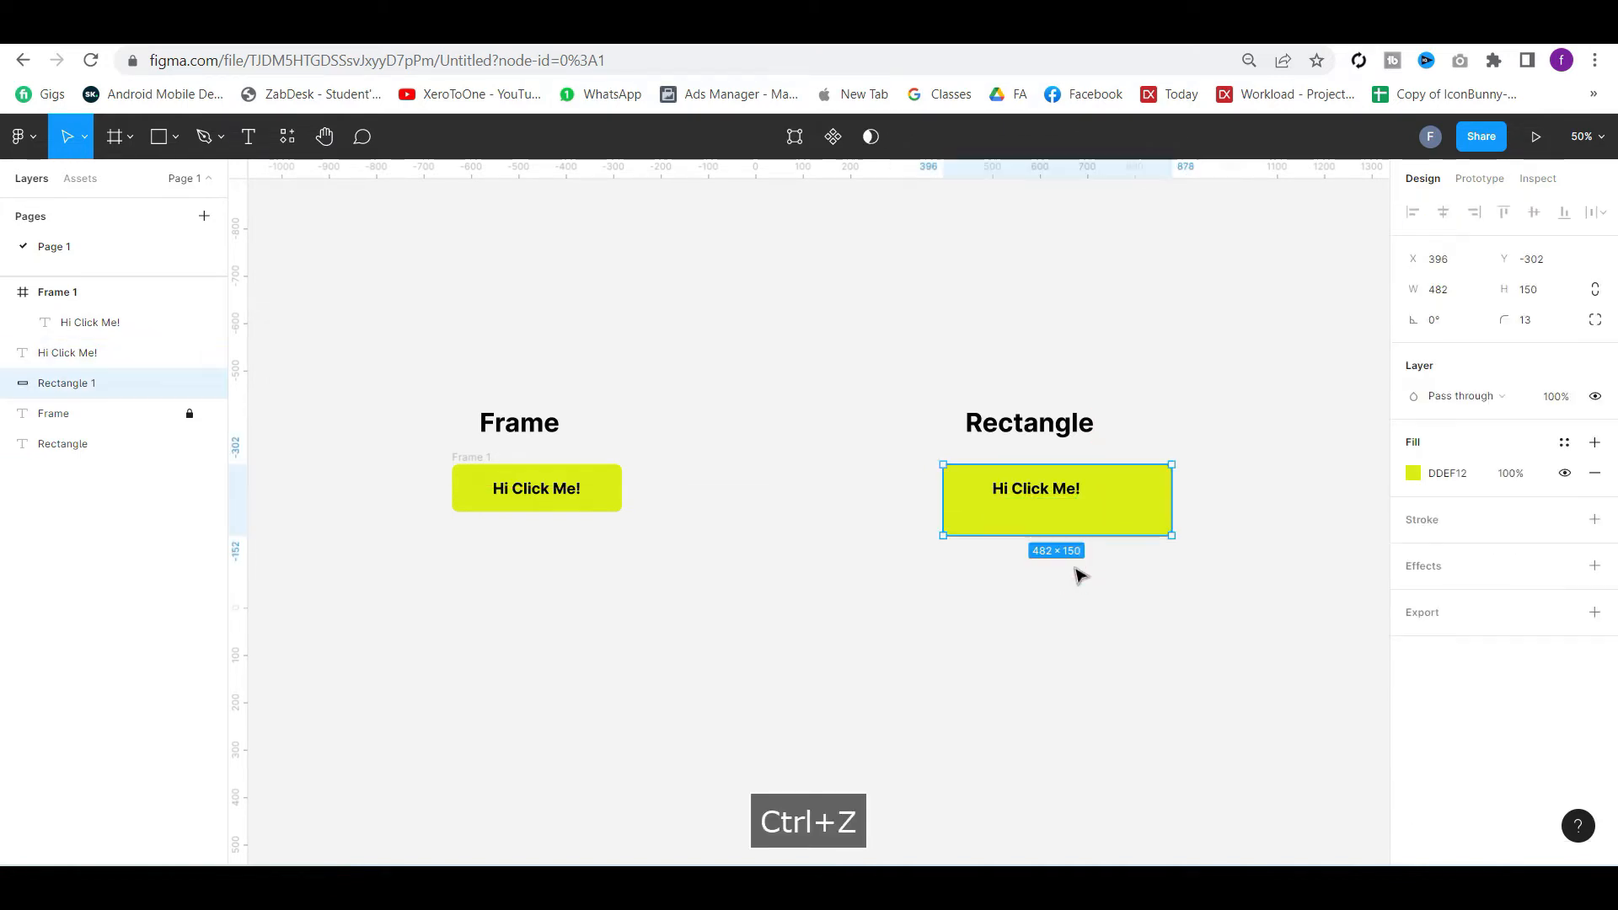
{"action": "key", "text": "ctrl+z"}
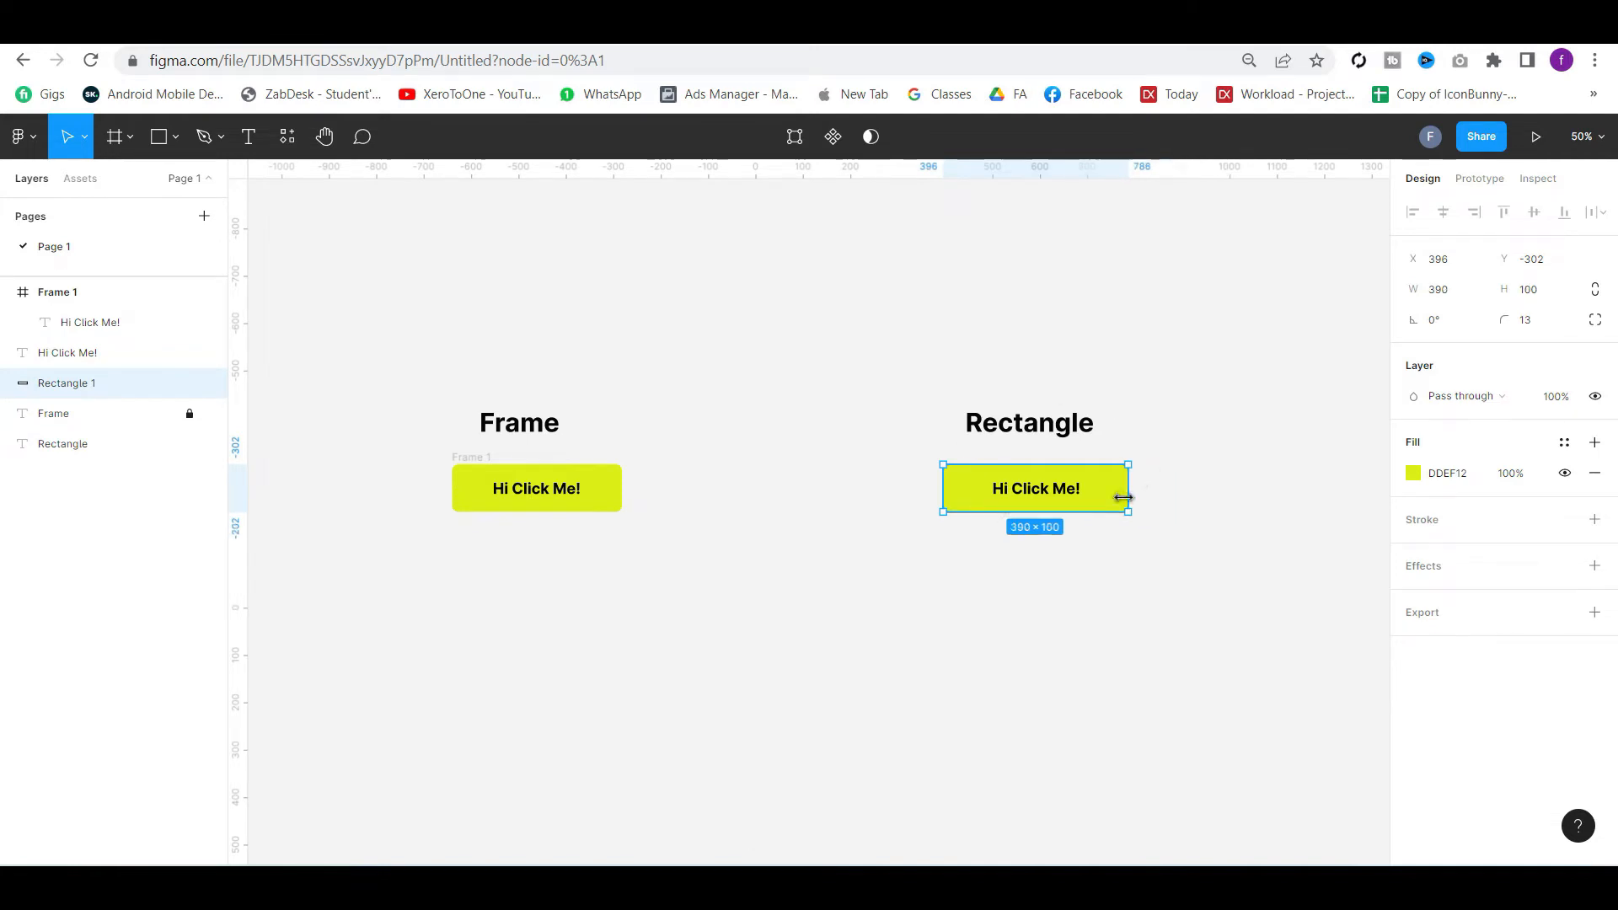
Duplicate the rectangle button and its label directly below the original, and widen the copied rectangle
{"action": "left_click", "coordinate": [1112, 527]}
{"action": "left_click_drag", "start_coordinate": [1112, 527], "coordinate": [975, 463]}
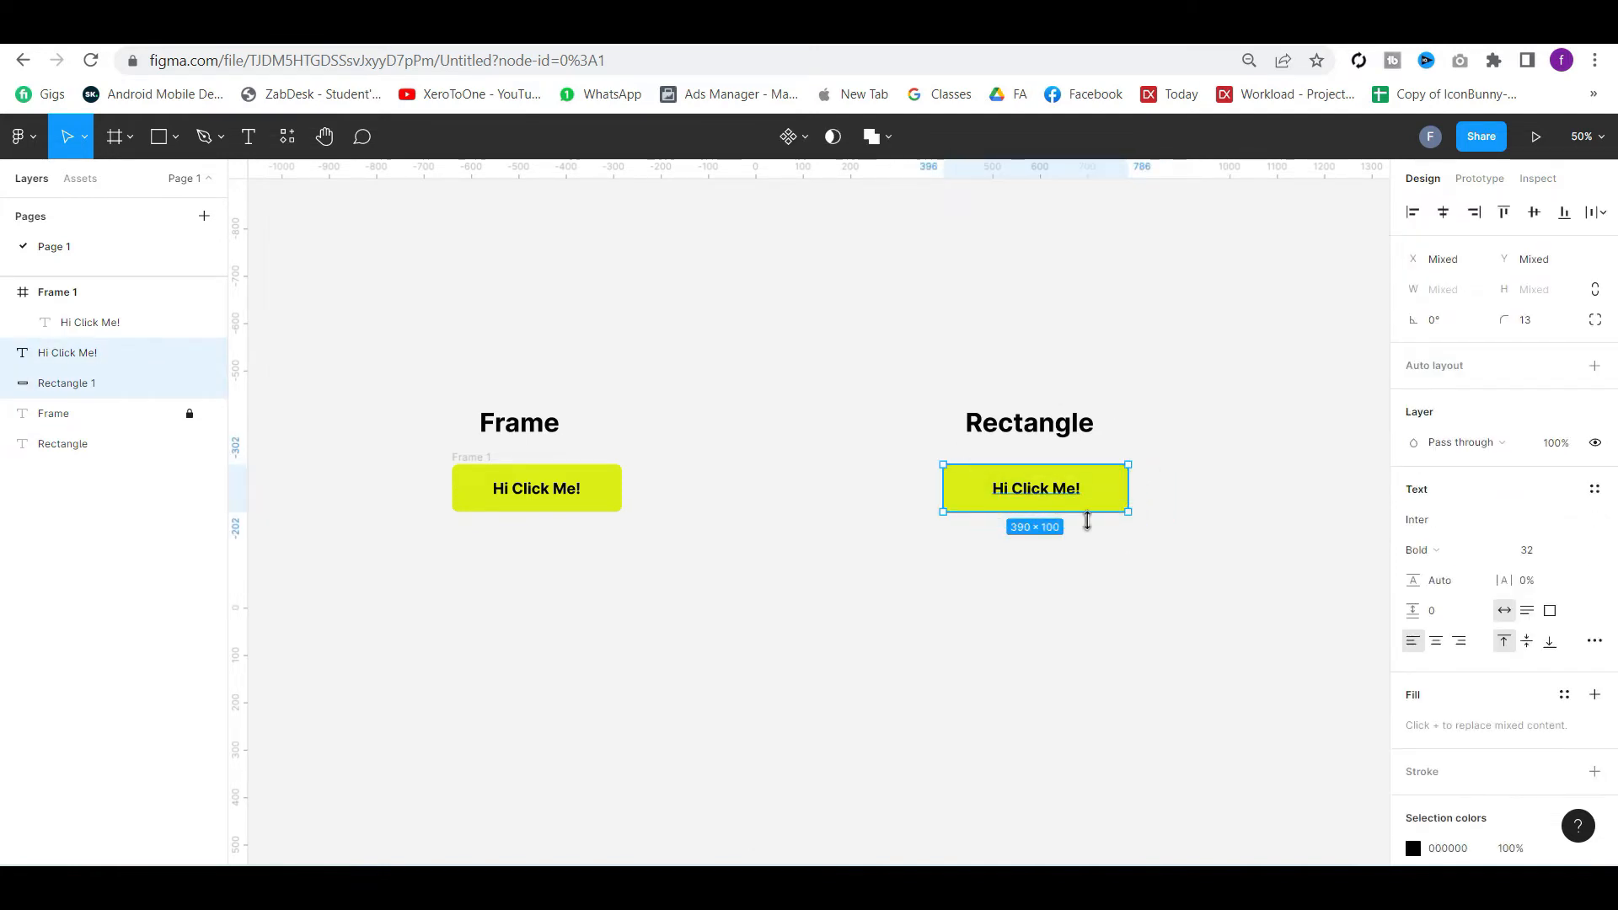
{"action": "left_click_drag", "start_coordinate": [1076, 502], "coordinate": [1291, 557]}
{"action": "left_click", "coordinate": [1159, 556]}
{"action": "left_click", "coordinate": [1128, 558]}
{"action": "left_click_drag", "start_coordinate": [1137, 657], "coordinate": [1084, 547]}
{"action": "left_click", "coordinate": [1043, 614]}
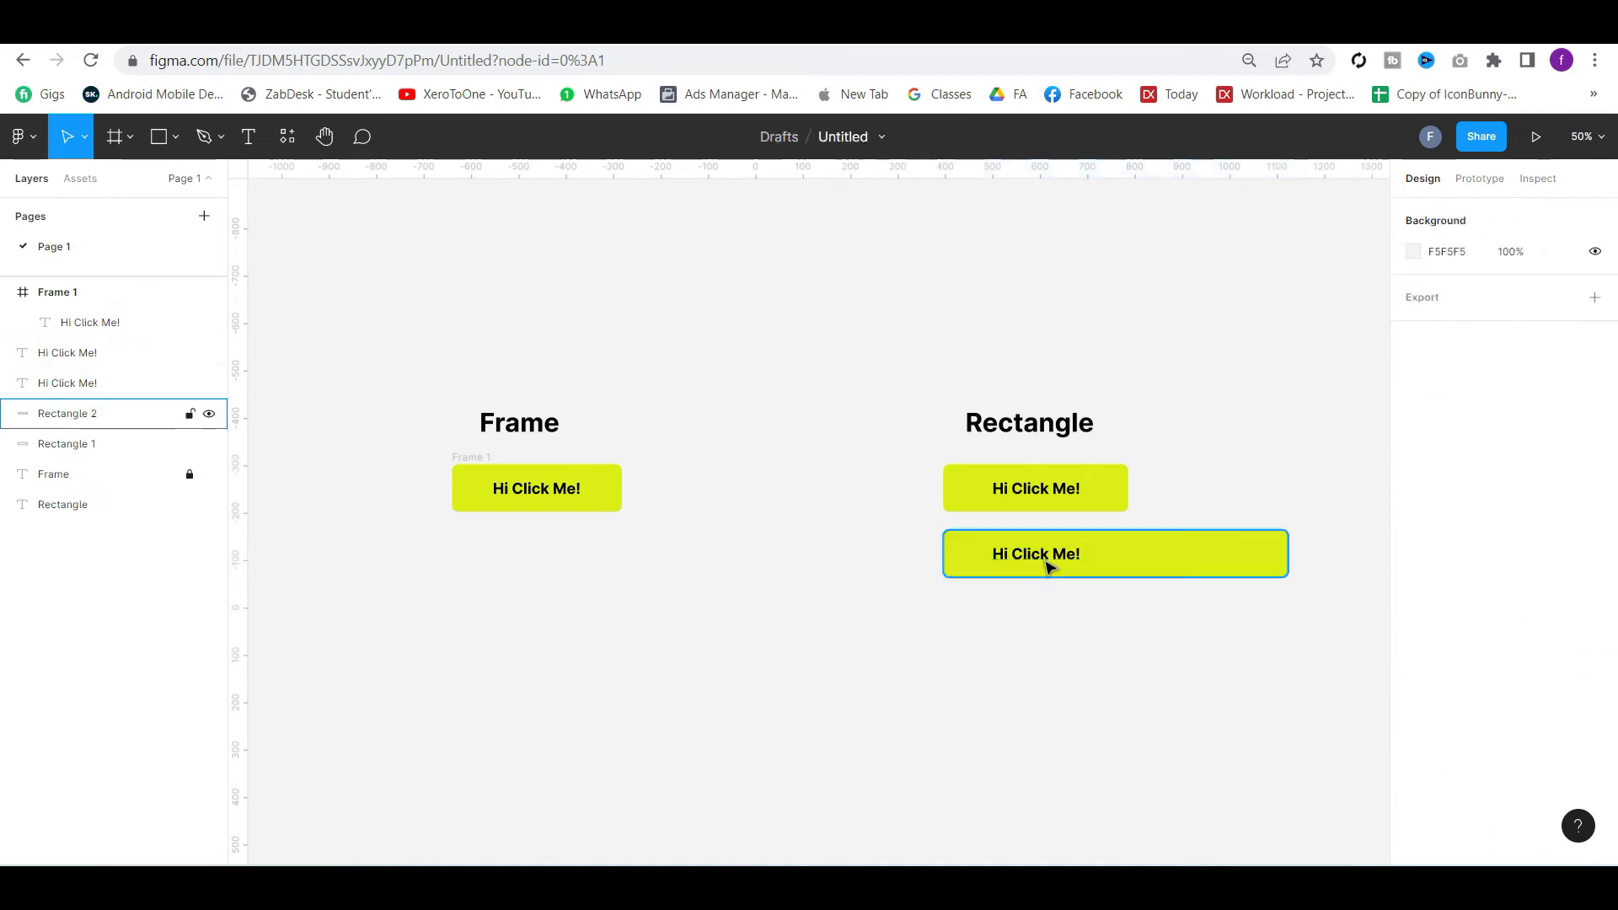
Centre the copied label horizontally inside the widened rectangle
{"action": "left_click", "coordinate": [1047, 553]}
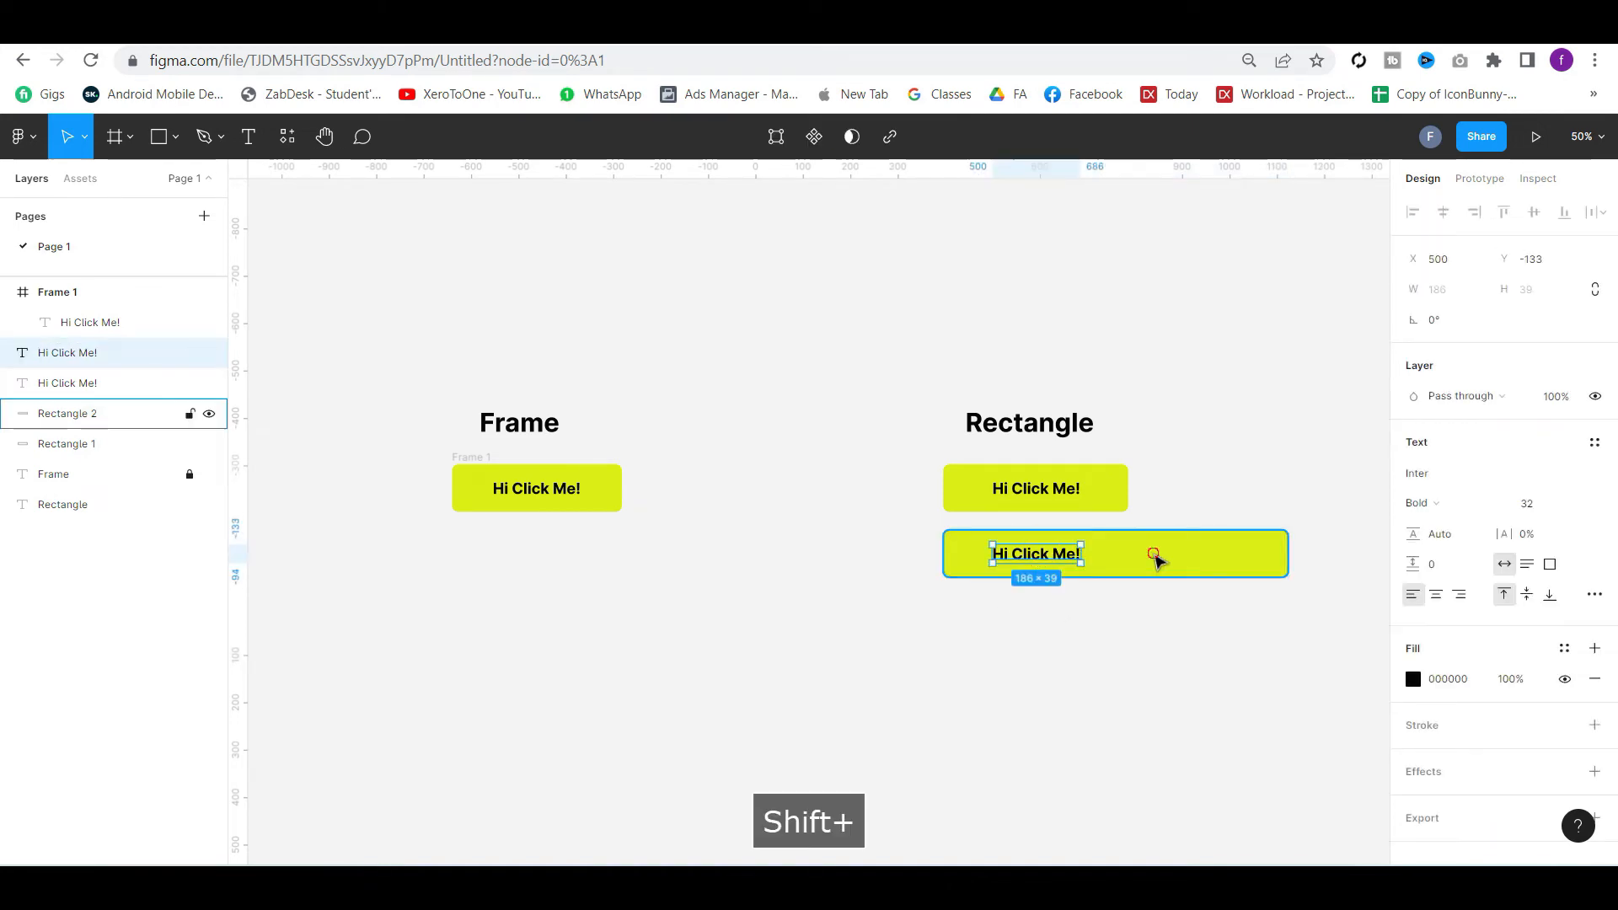
{"action": "left_click", "coordinate": [1156, 560], "text": "shift"}
{"action": "left_click", "coordinate": [1443, 213]}
{"action": "left_click", "coordinate": [1047, 351]}
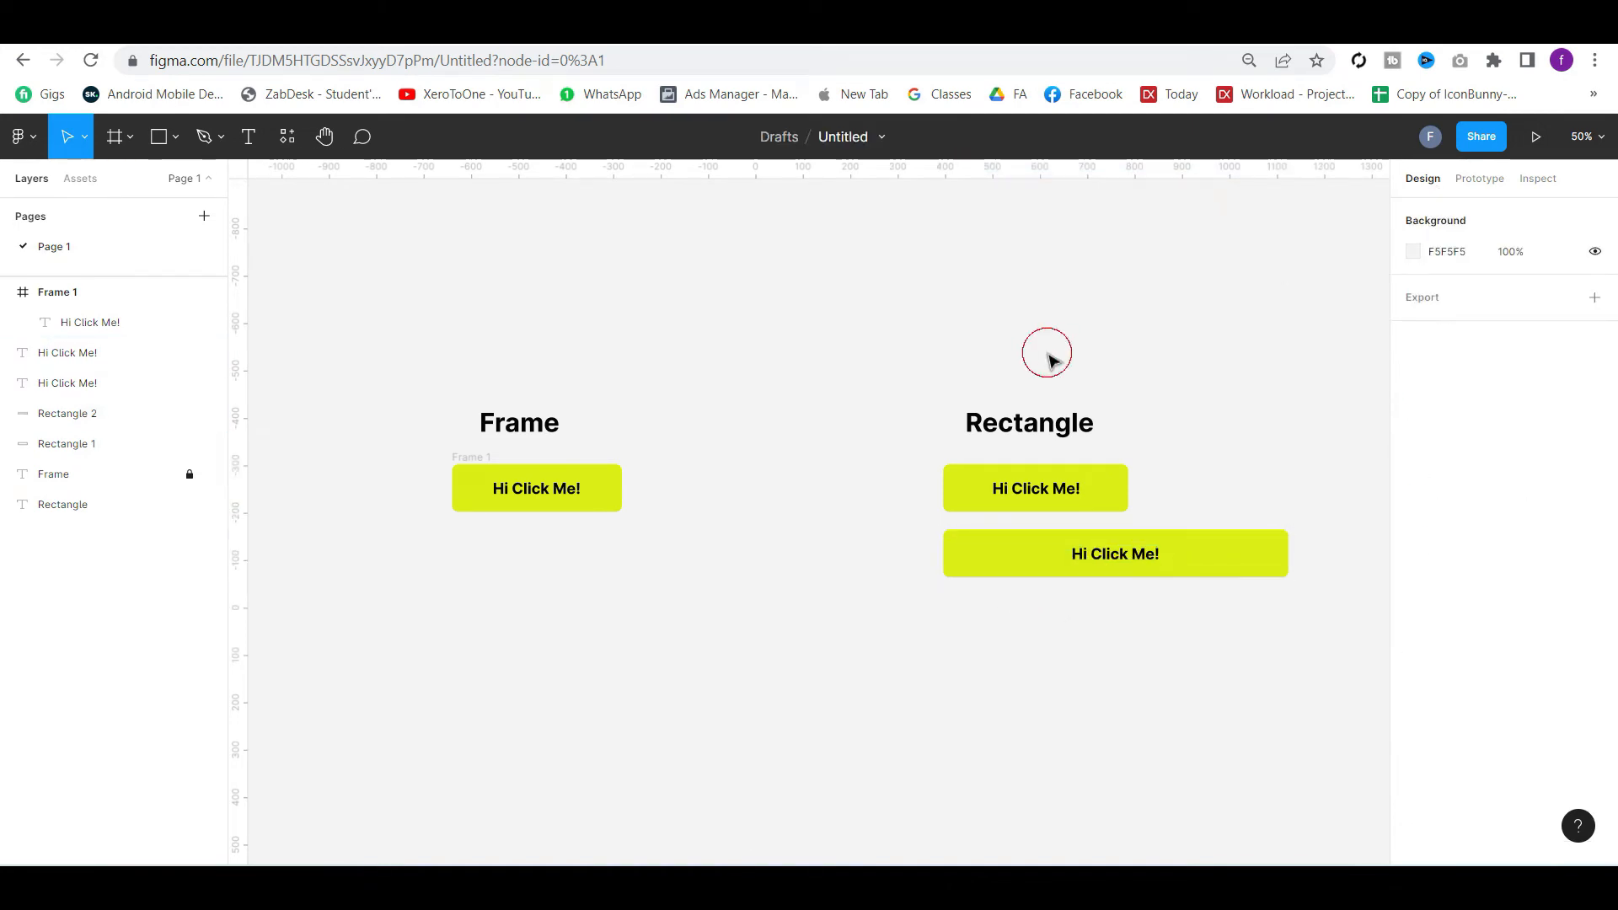
Duplicate the frame button together with its label directly below the original frame
{"action": "left_click_drag", "start_coordinate": [583, 536], "coordinate": [534, 491]}
{"action": "left_click", "coordinate": [465, 471], "text": "shift"}
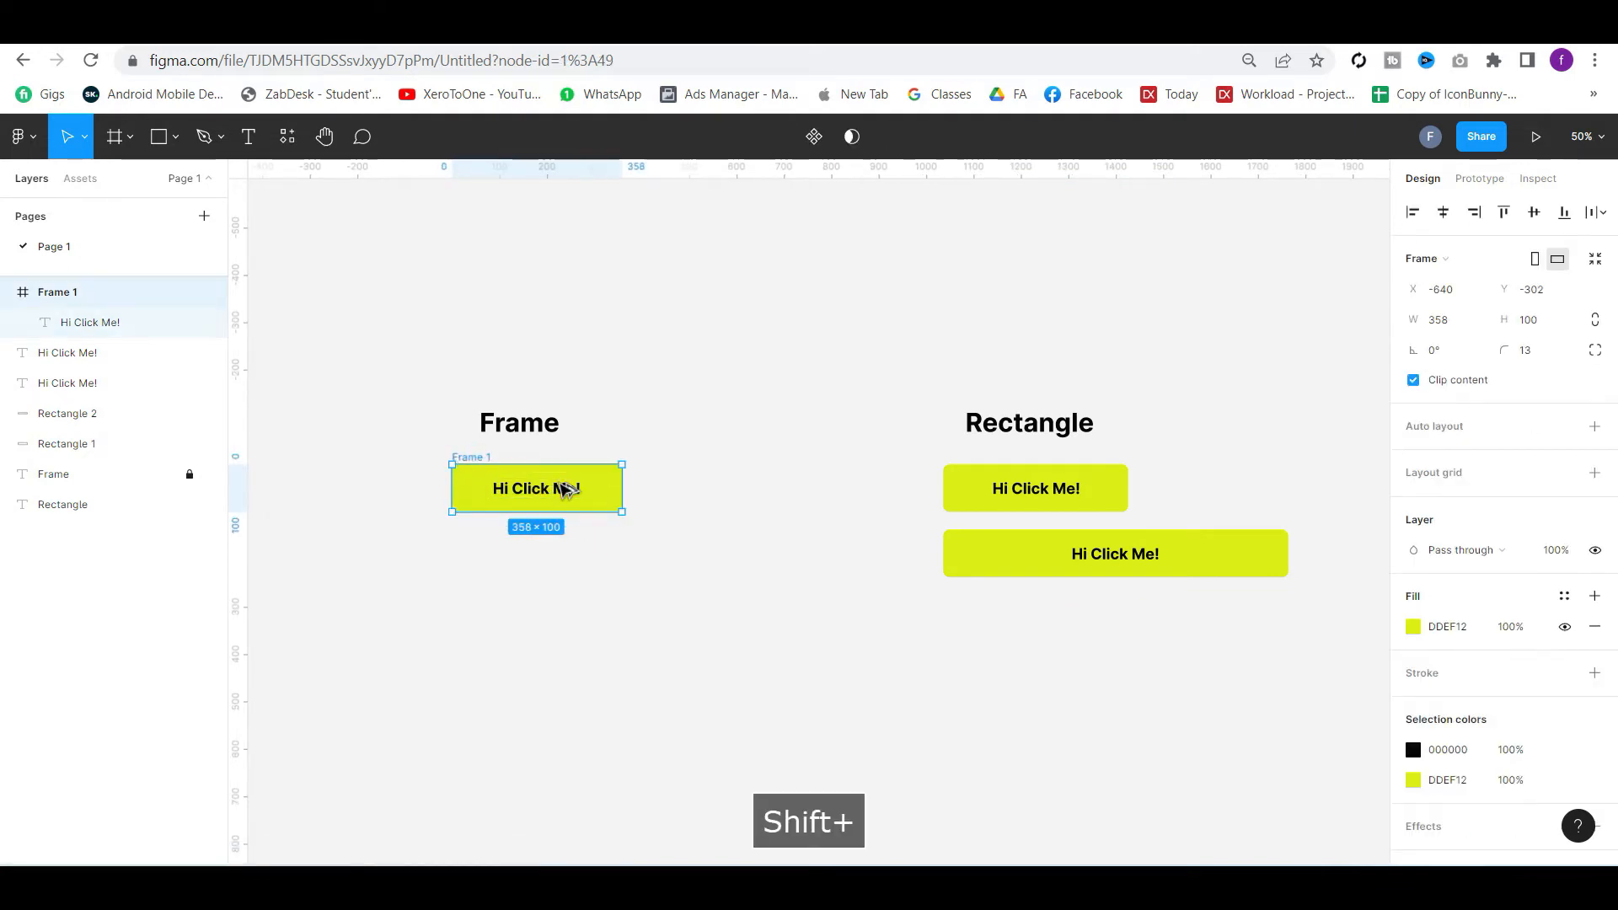
{"action": "left_click_drag", "start_coordinate": [562, 495], "coordinate": [560, 562]}
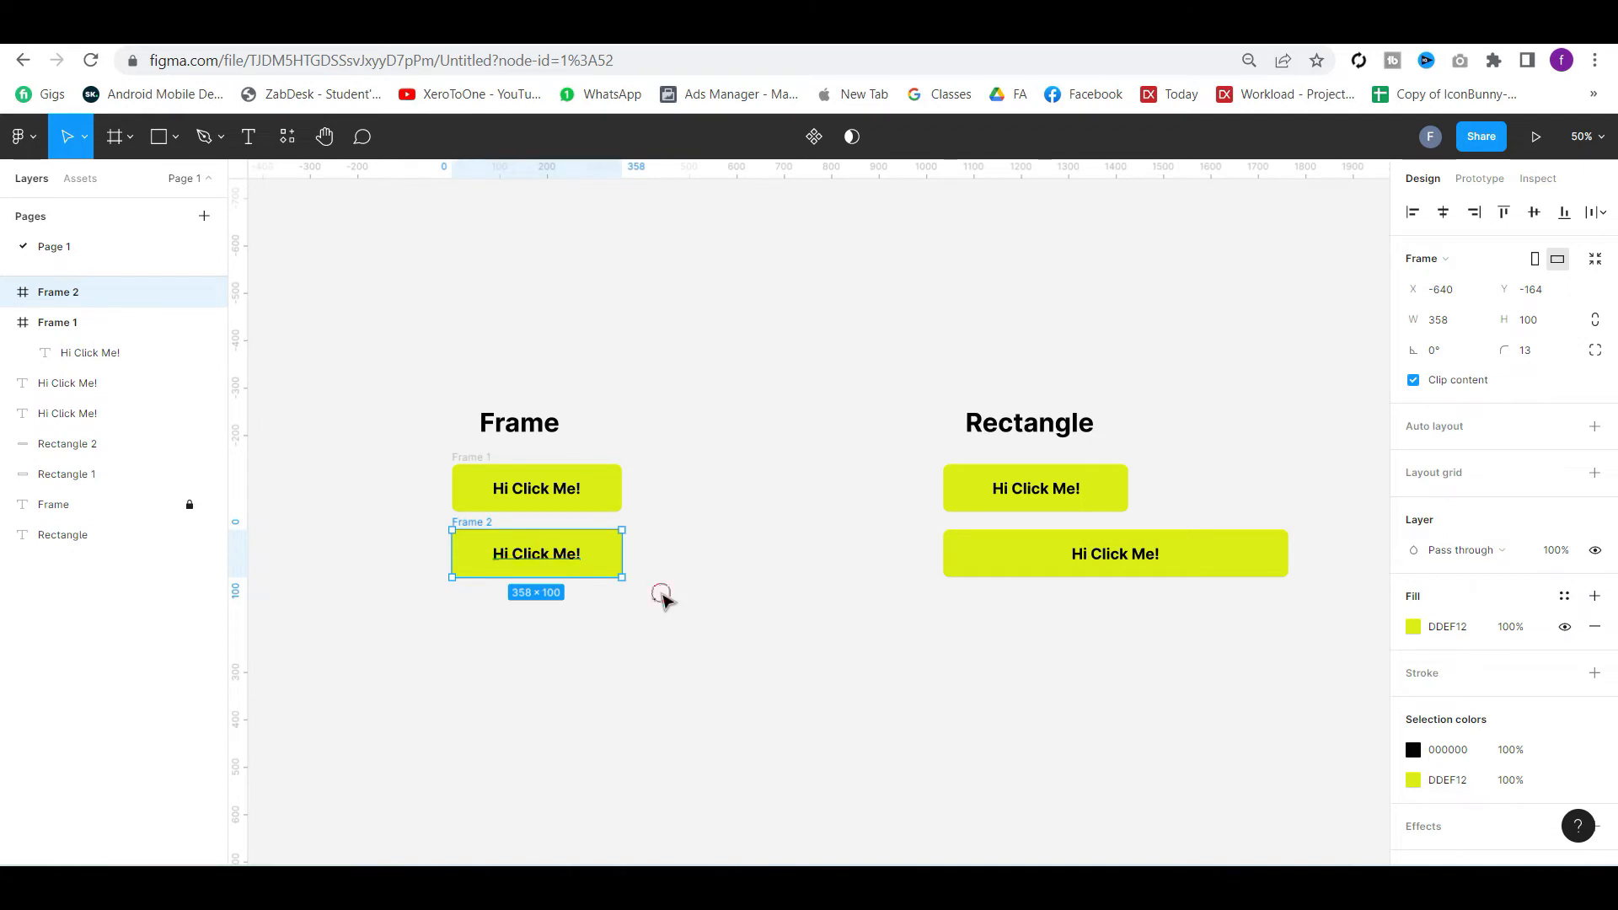
{"action": "left_click", "coordinate": [665, 600]}
Set the copied frame label's horizontal and vertical constraints to Center
{"action": "left_click", "coordinate": [557, 566]}
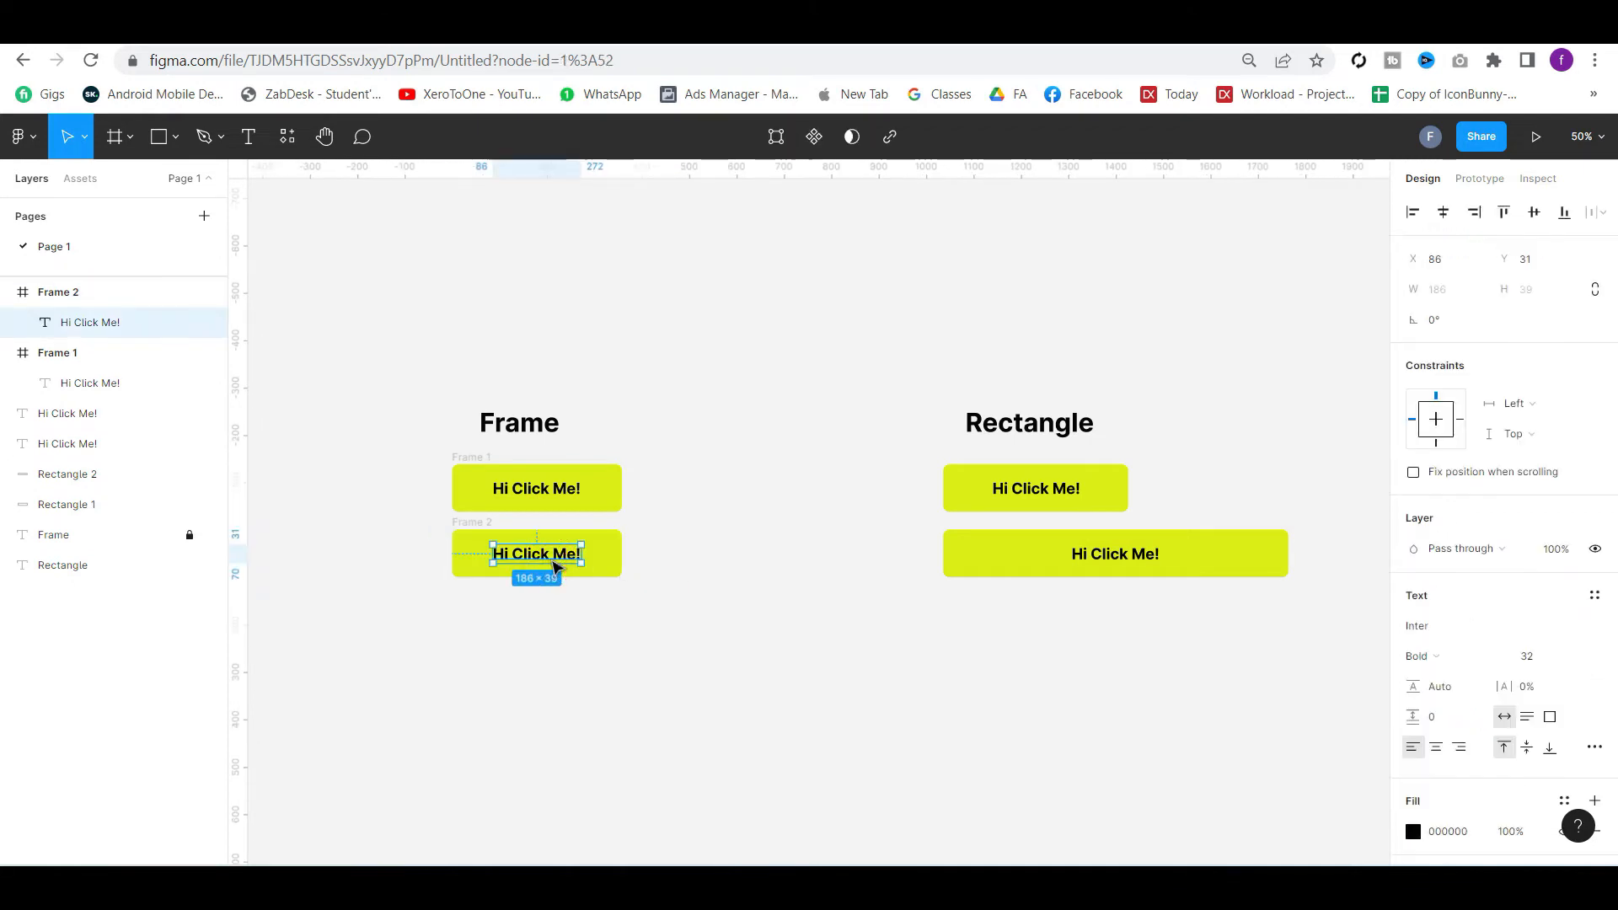
{"action": "left_click", "coordinate": [1533, 403]}
{"action": "left_click", "coordinate": [1529, 470]}
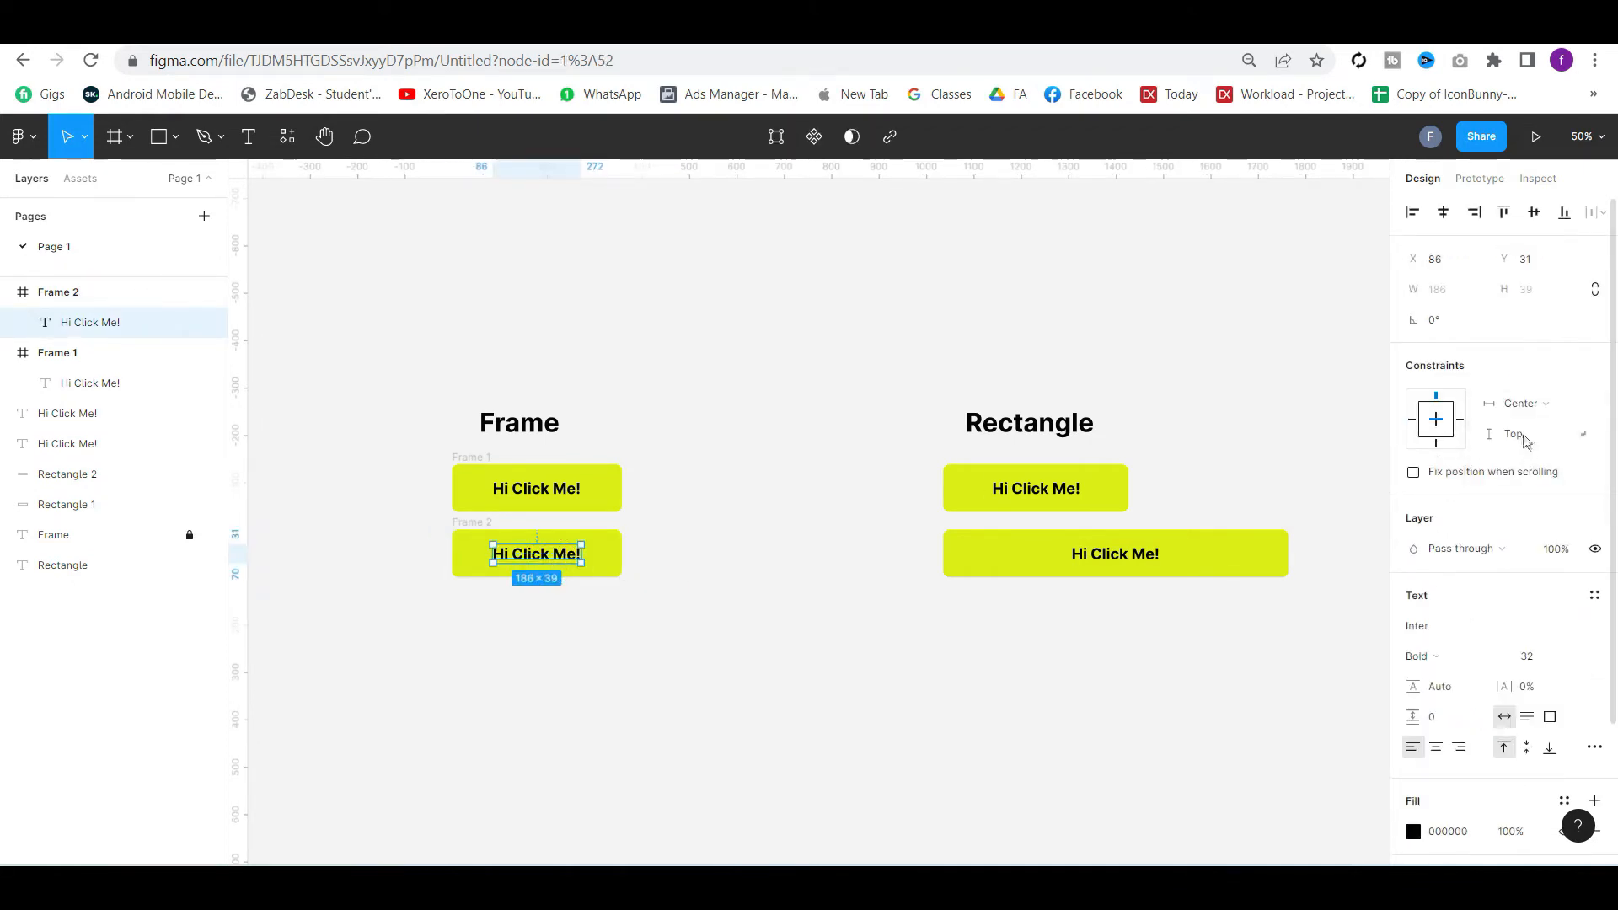
{"action": "left_click", "coordinate": [1524, 434]}
{"action": "left_click", "coordinate": [1521, 502]}
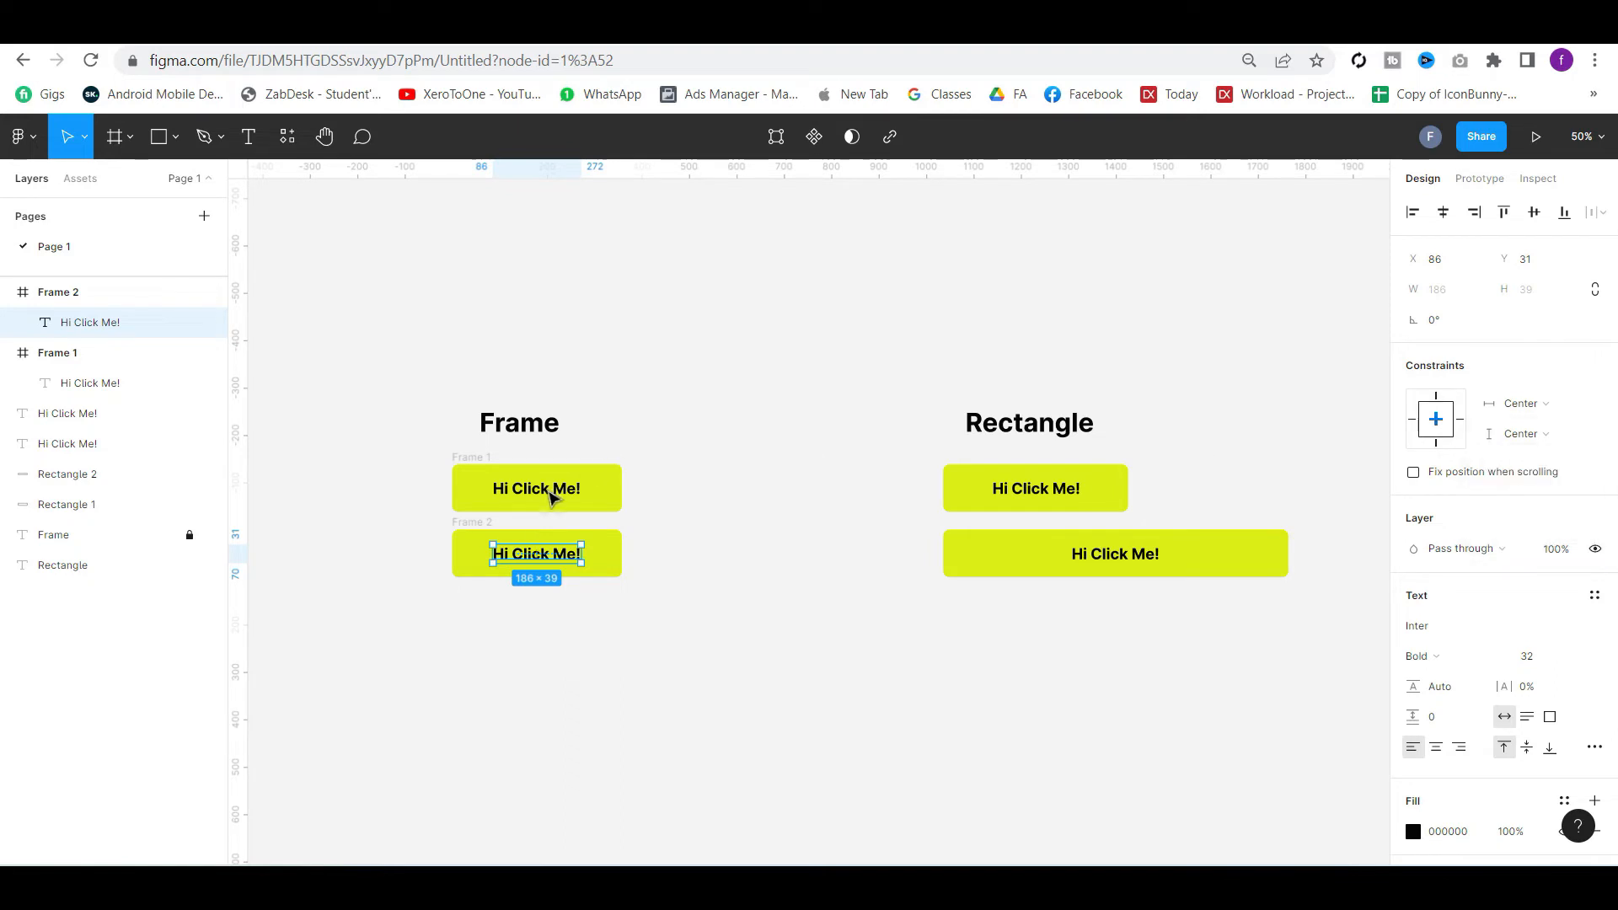
Widen the copied frame button to about 690 × 100
{"action": "left_click", "coordinate": [460, 532]}
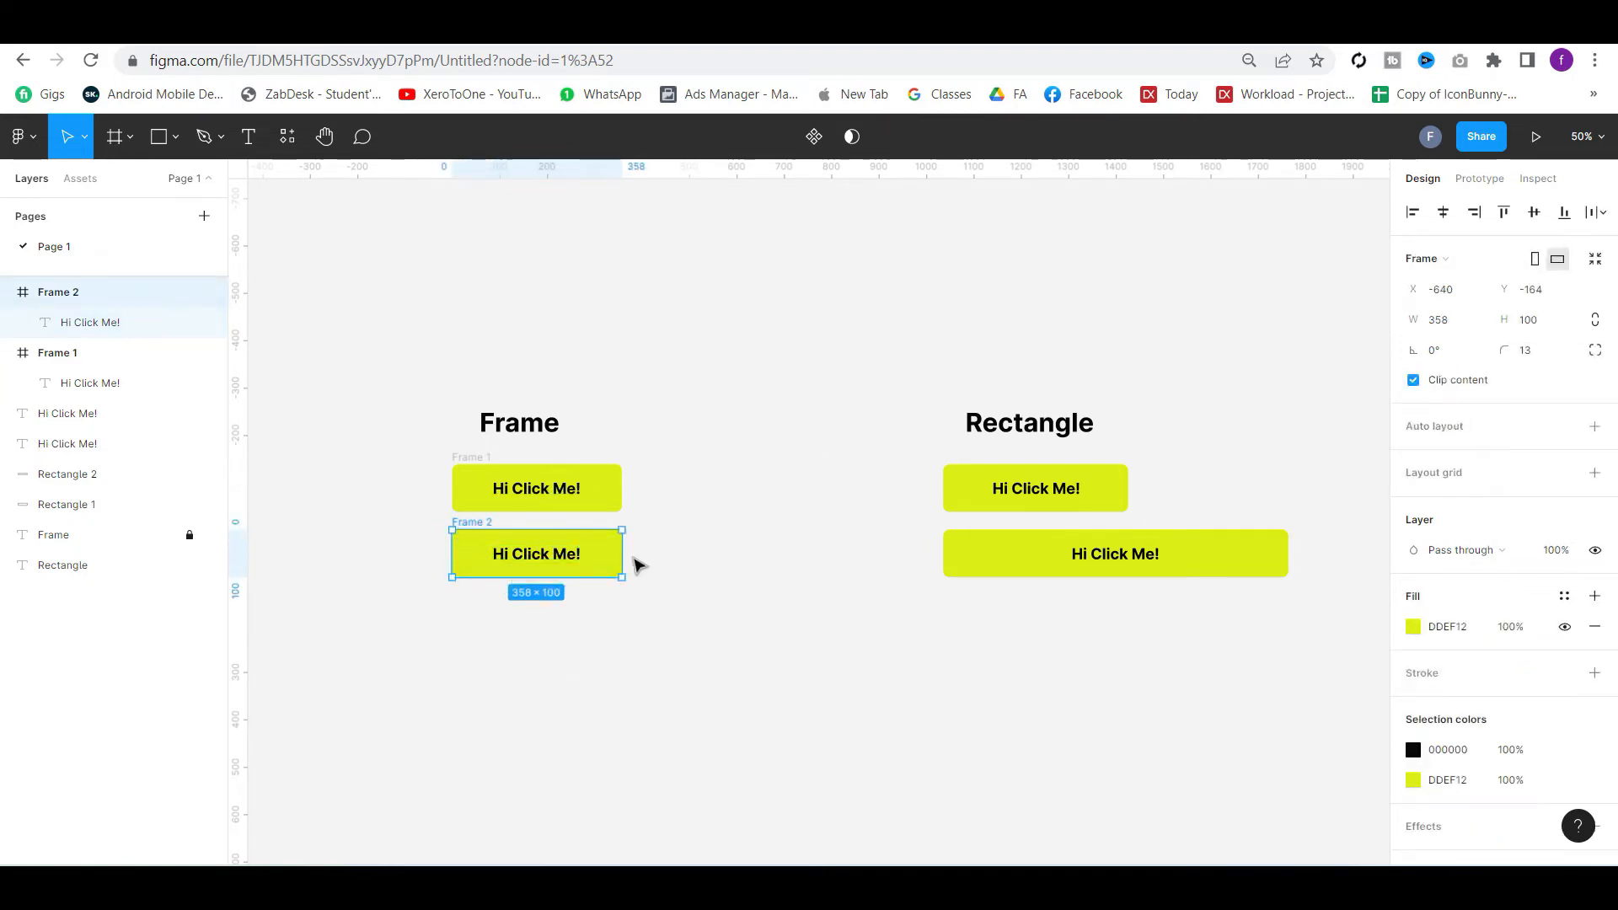
{"action": "left_click_drag", "start_coordinate": [625, 554], "coordinate": [780, 553]}
{"action": "left_click", "coordinate": [725, 679]}
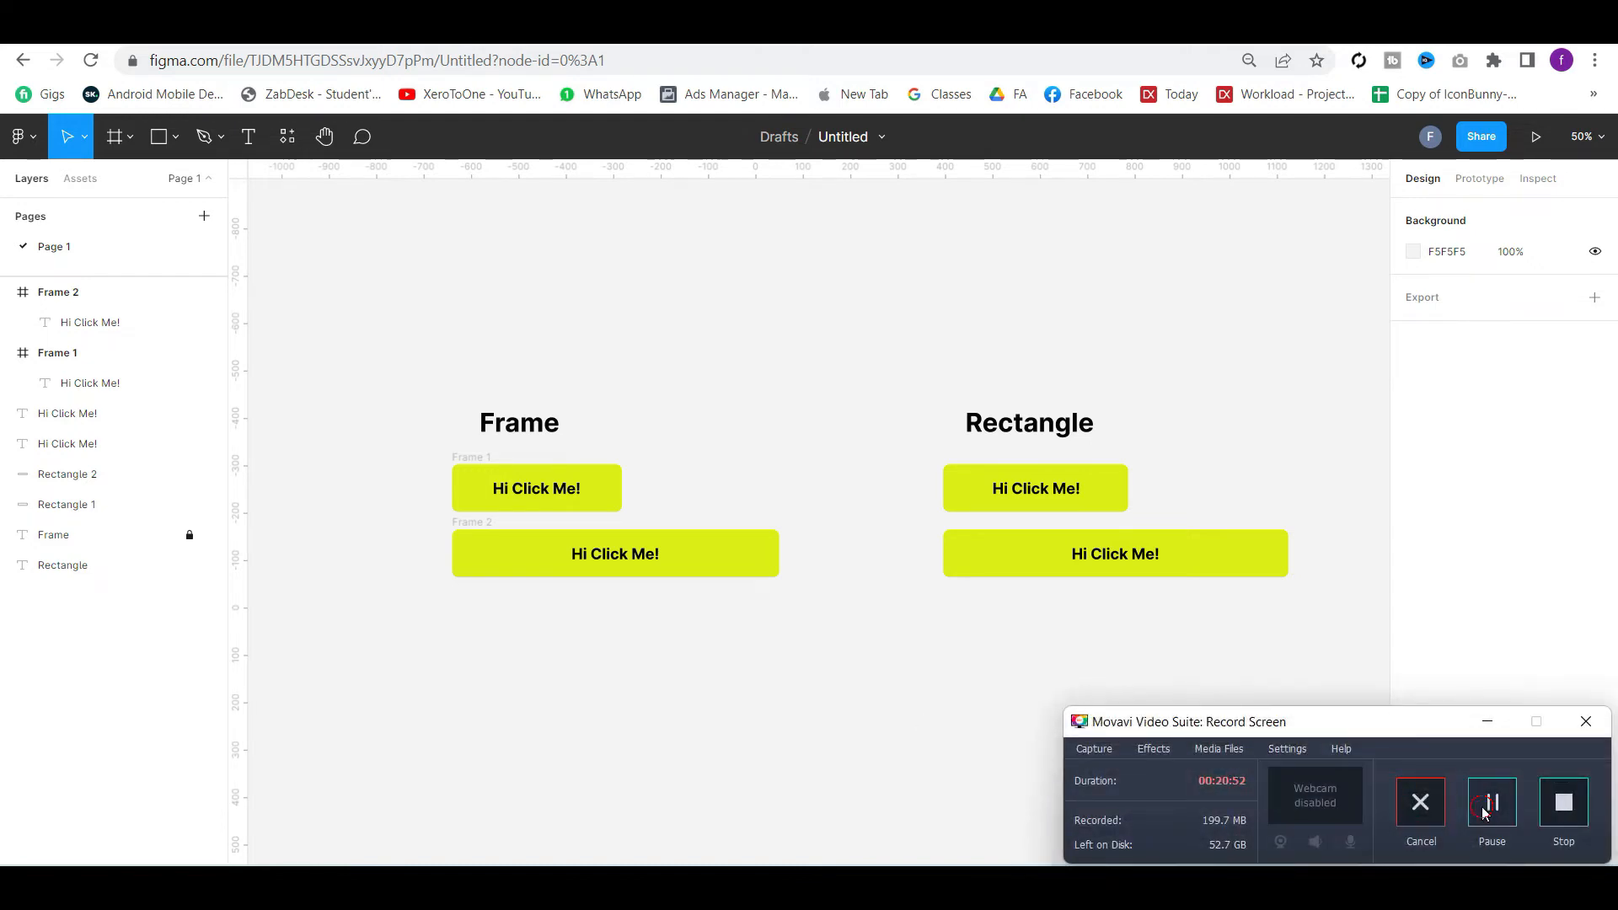
{"action": "left_click", "coordinate": [1485, 726]}
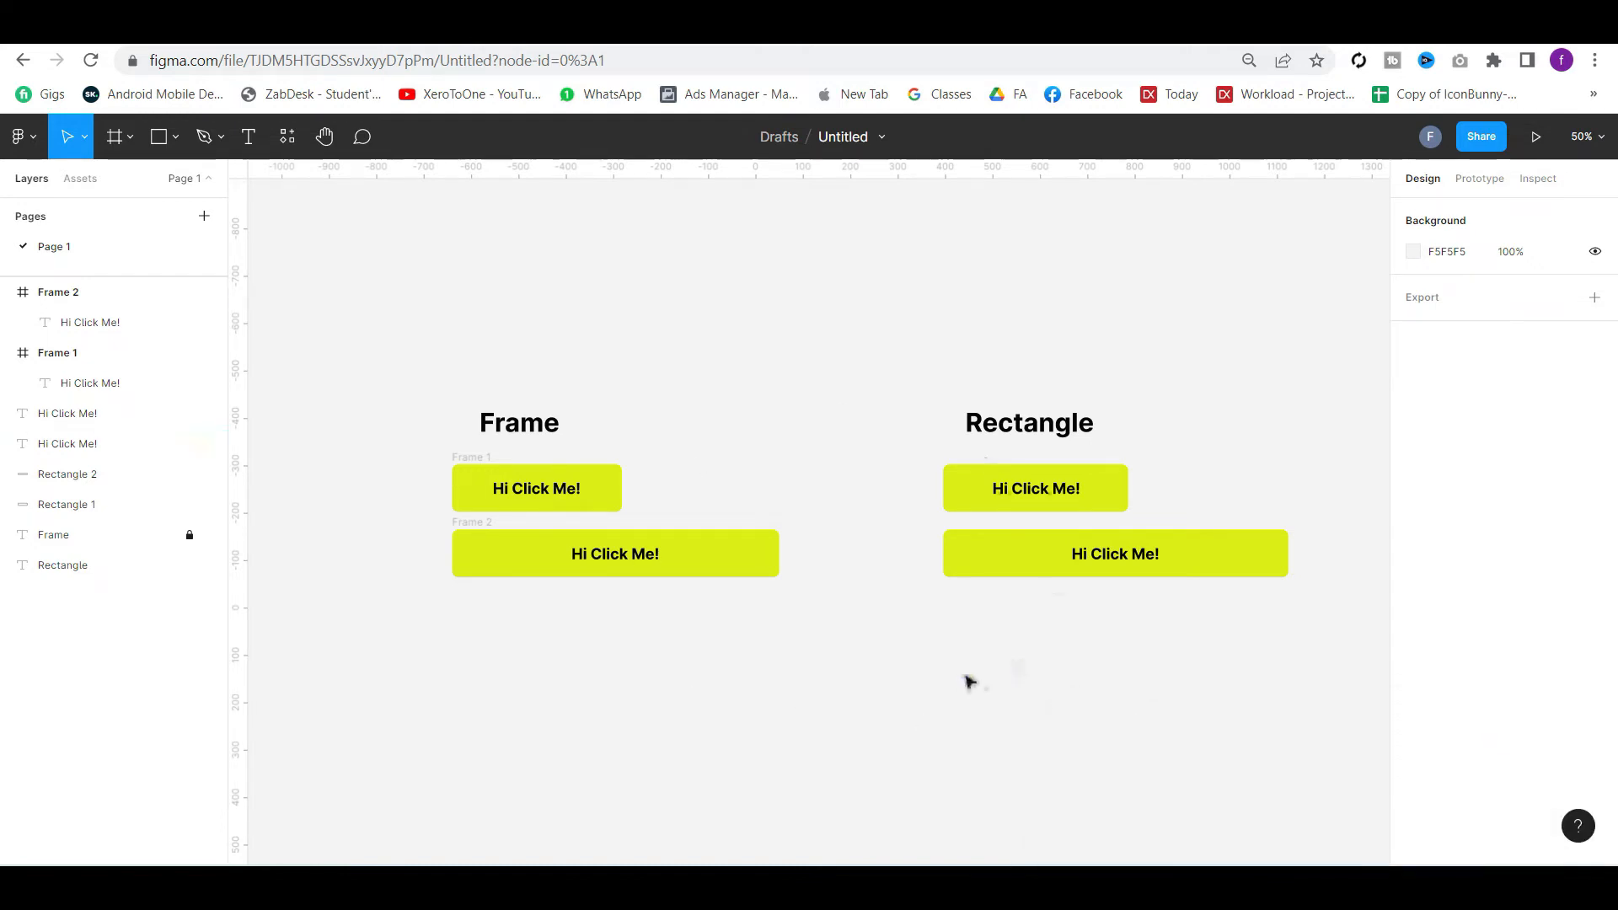
{"action": "scroll", "coordinate": [794, 478], "scroll_direction": "right", "scroll_amount": 2}
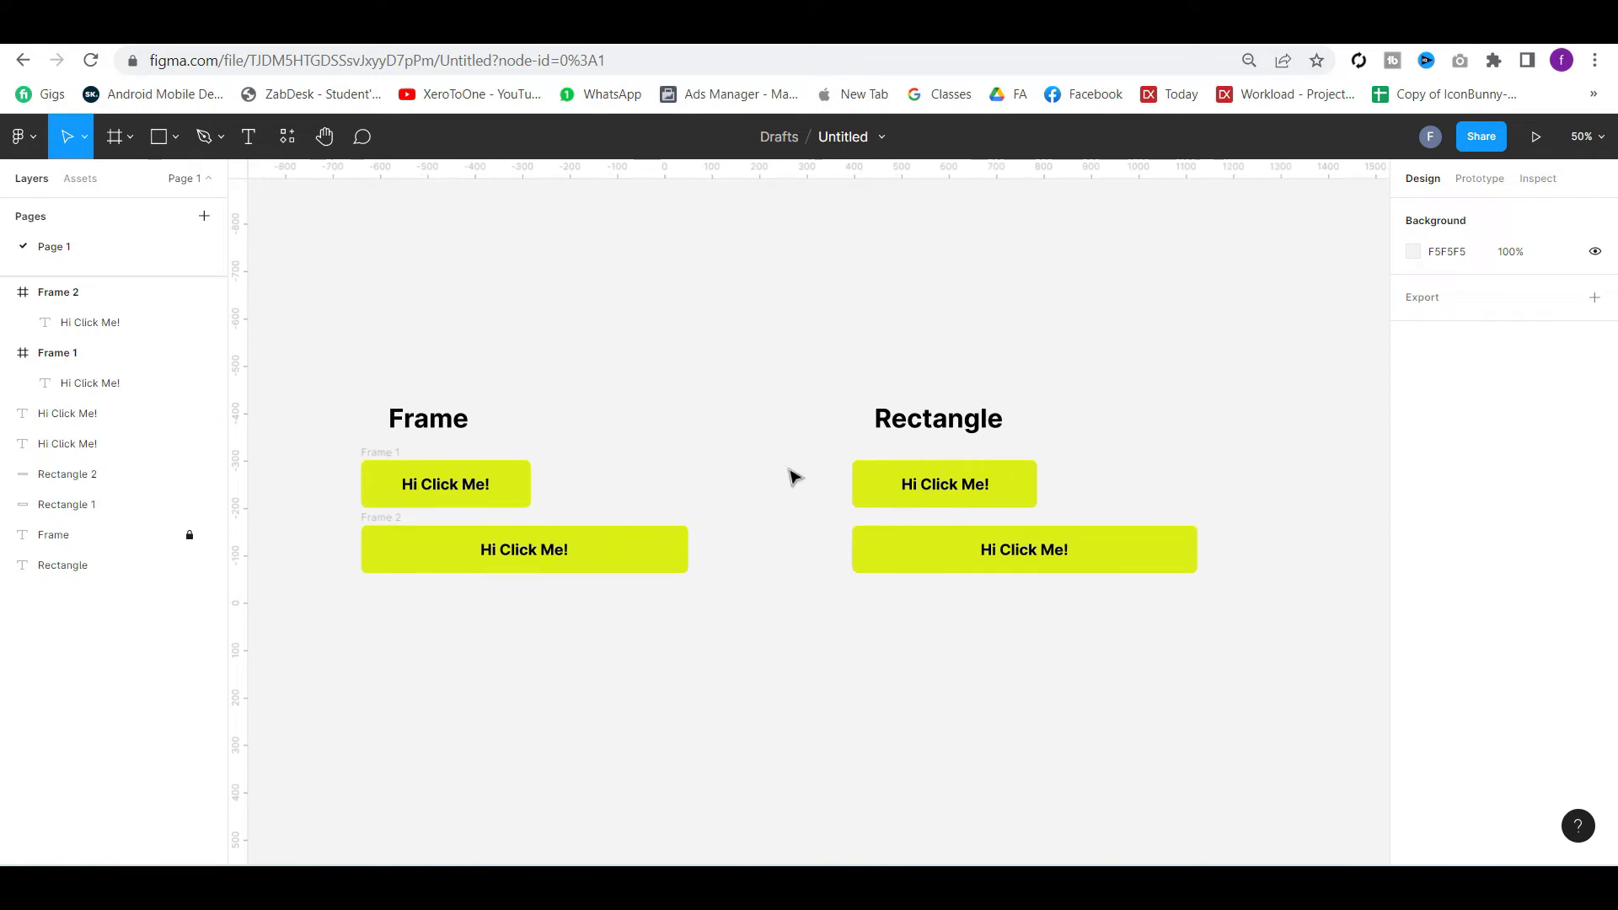
Try moving the widened frame button away from its place and undo each move
{"action": "left_click_drag", "start_coordinate": [495, 549], "coordinate": [661, 632]}
{"action": "key", "text": "ctrl+z"}
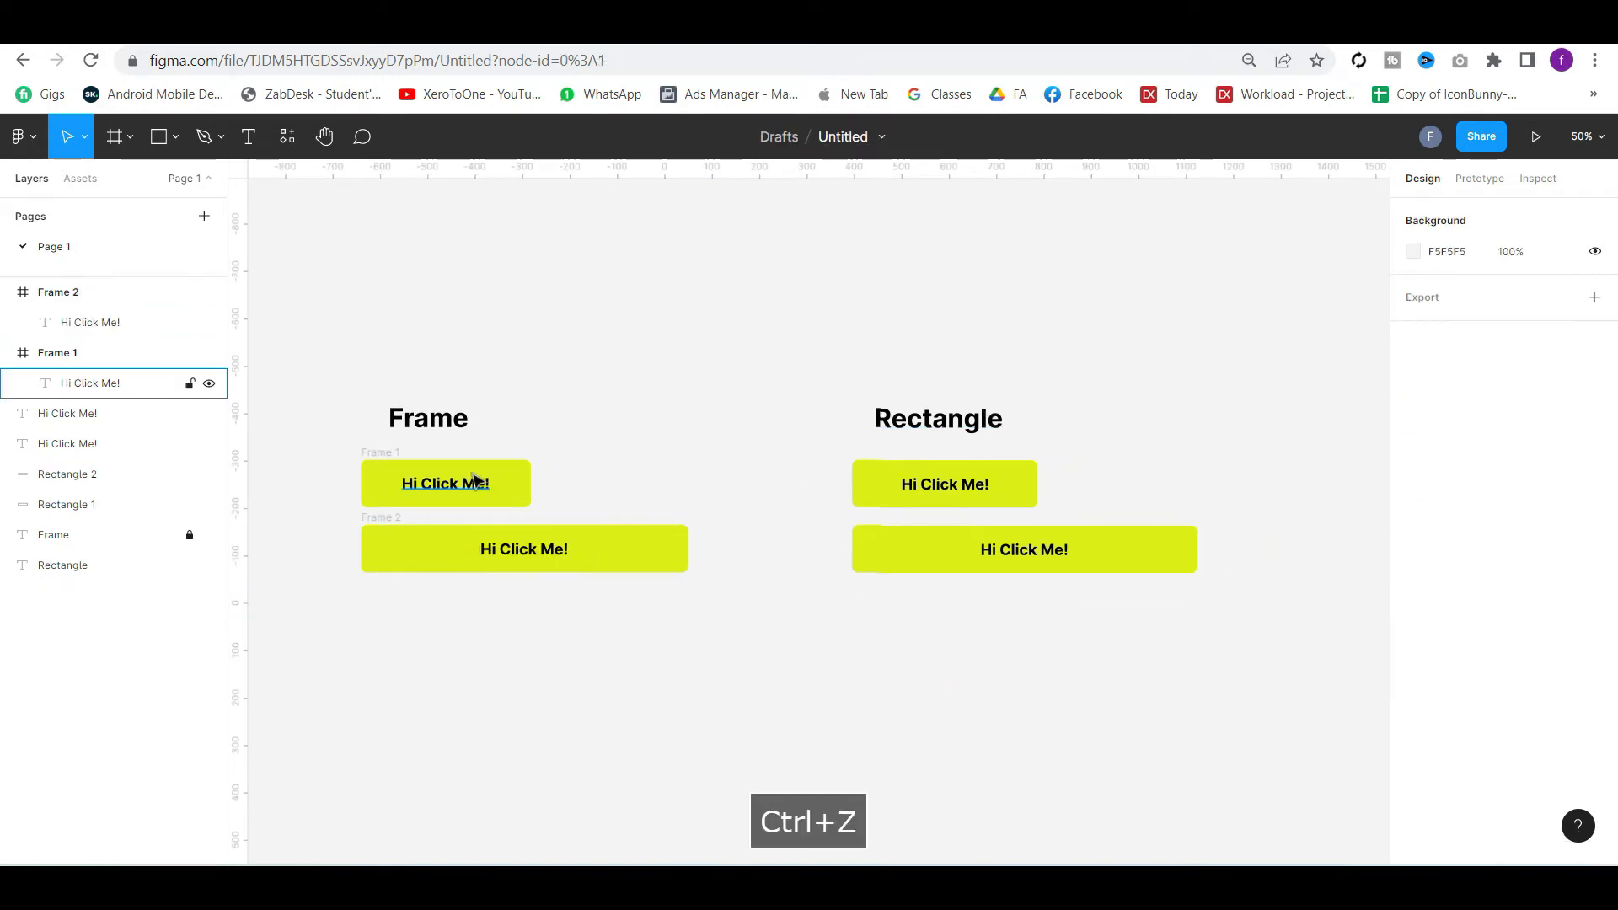
{"action": "left_click_drag", "start_coordinate": [391, 528], "coordinate": [472, 556]}
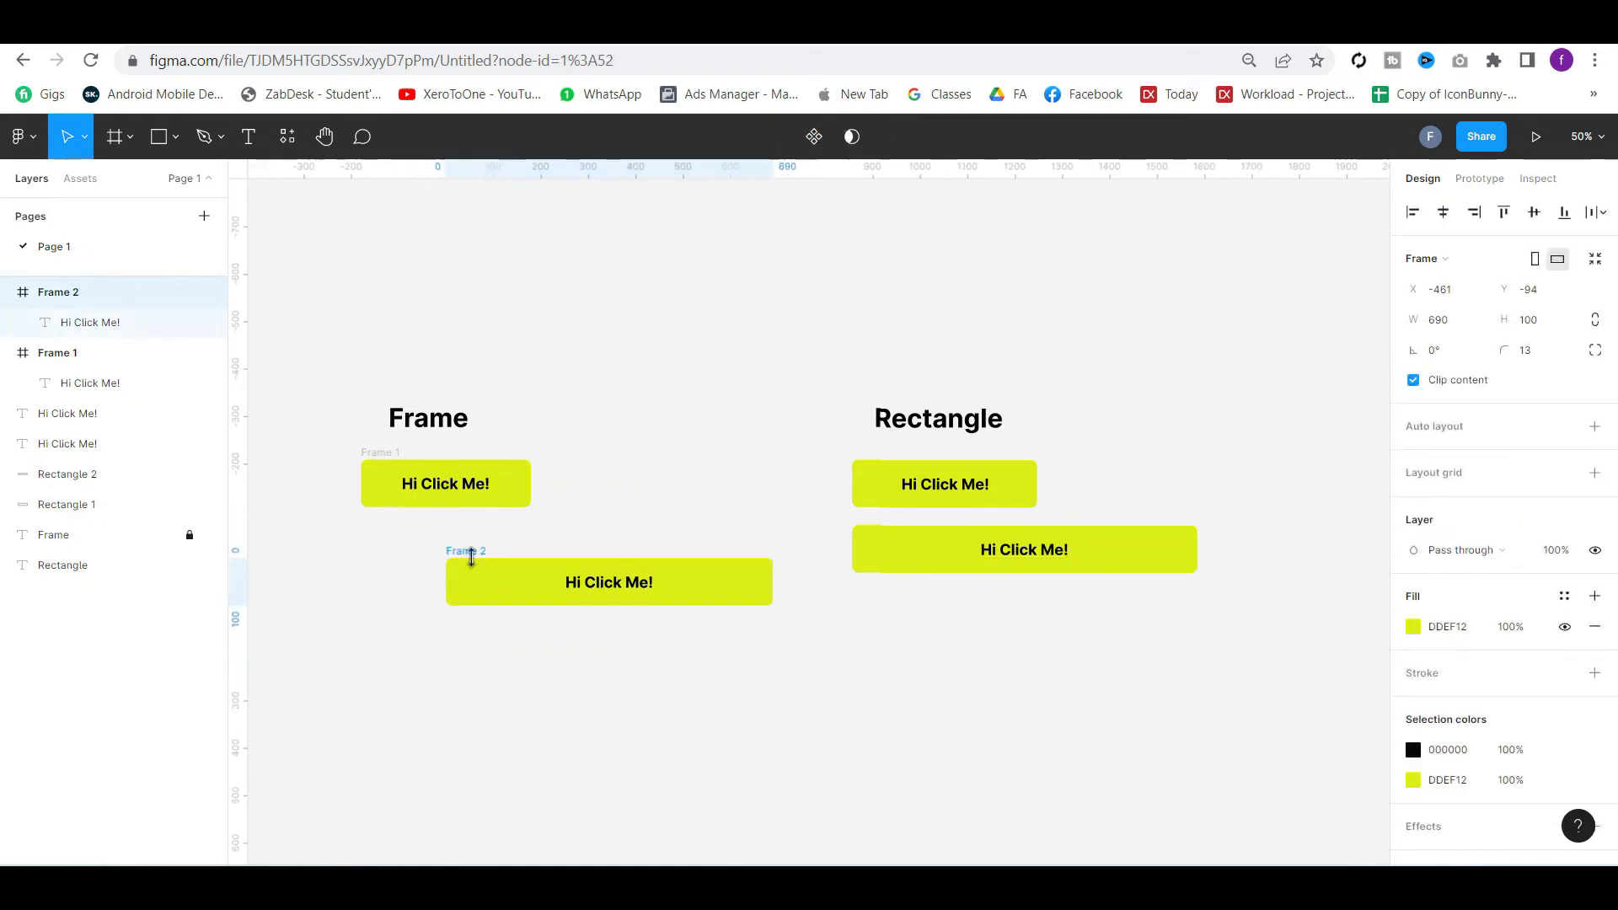
{"action": "key", "text": "ctrl+z"}
Group the widened frame button with its label and try moving its contents
{"action": "left_click", "coordinate": [538, 560]}
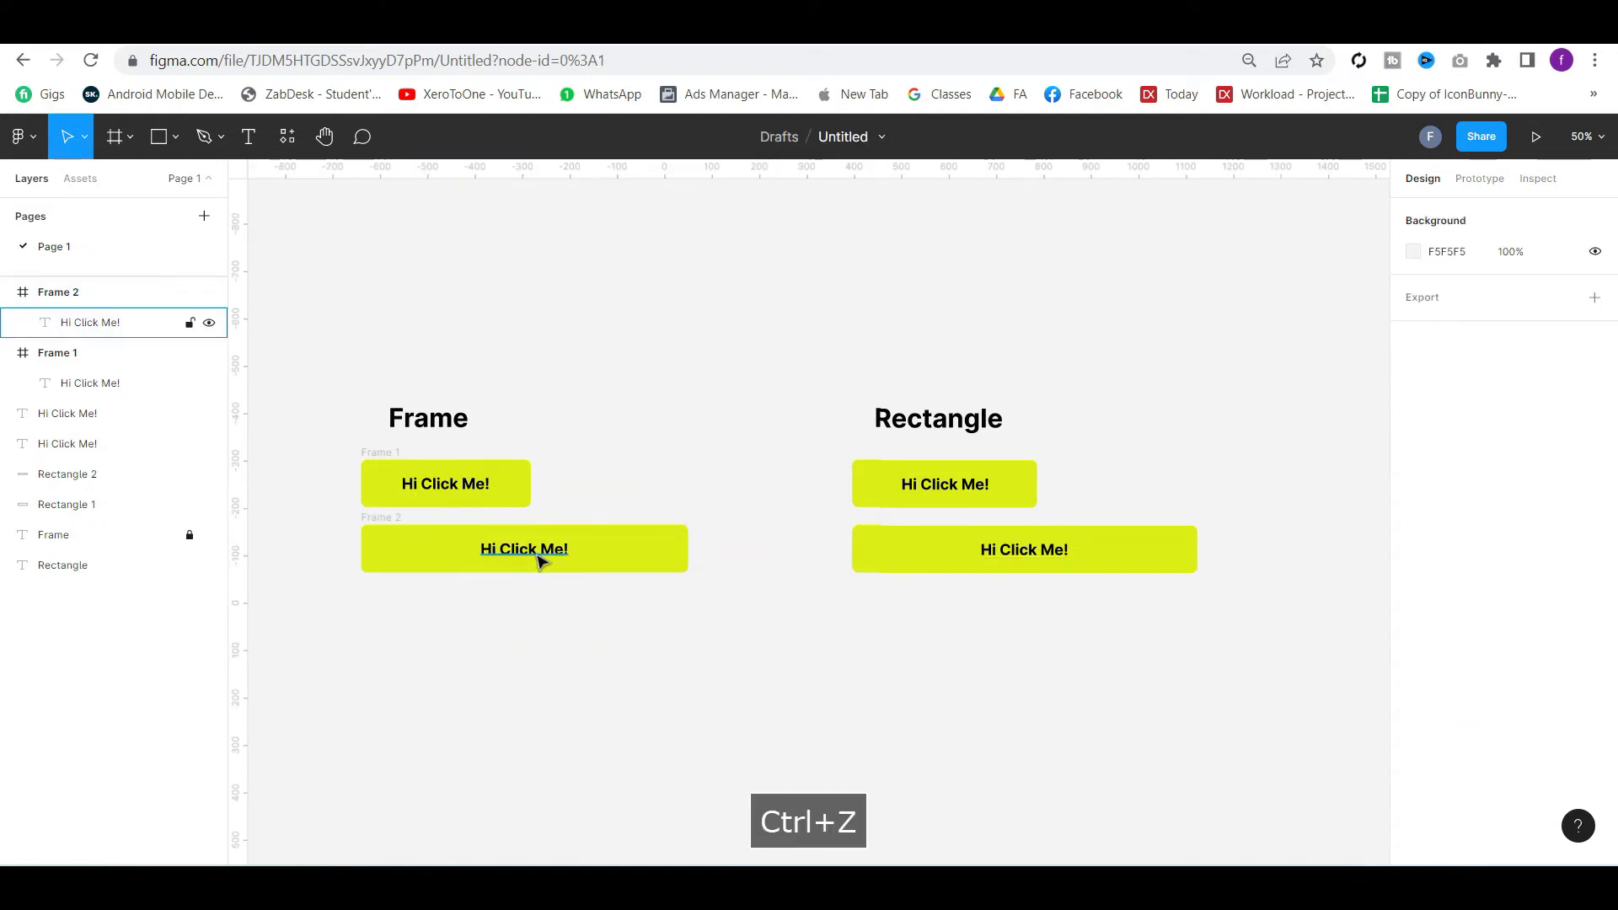
{"action": "left_click", "coordinate": [376, 517], "text": "shift"}
{"action": "key", "text": "ctrl+g"}
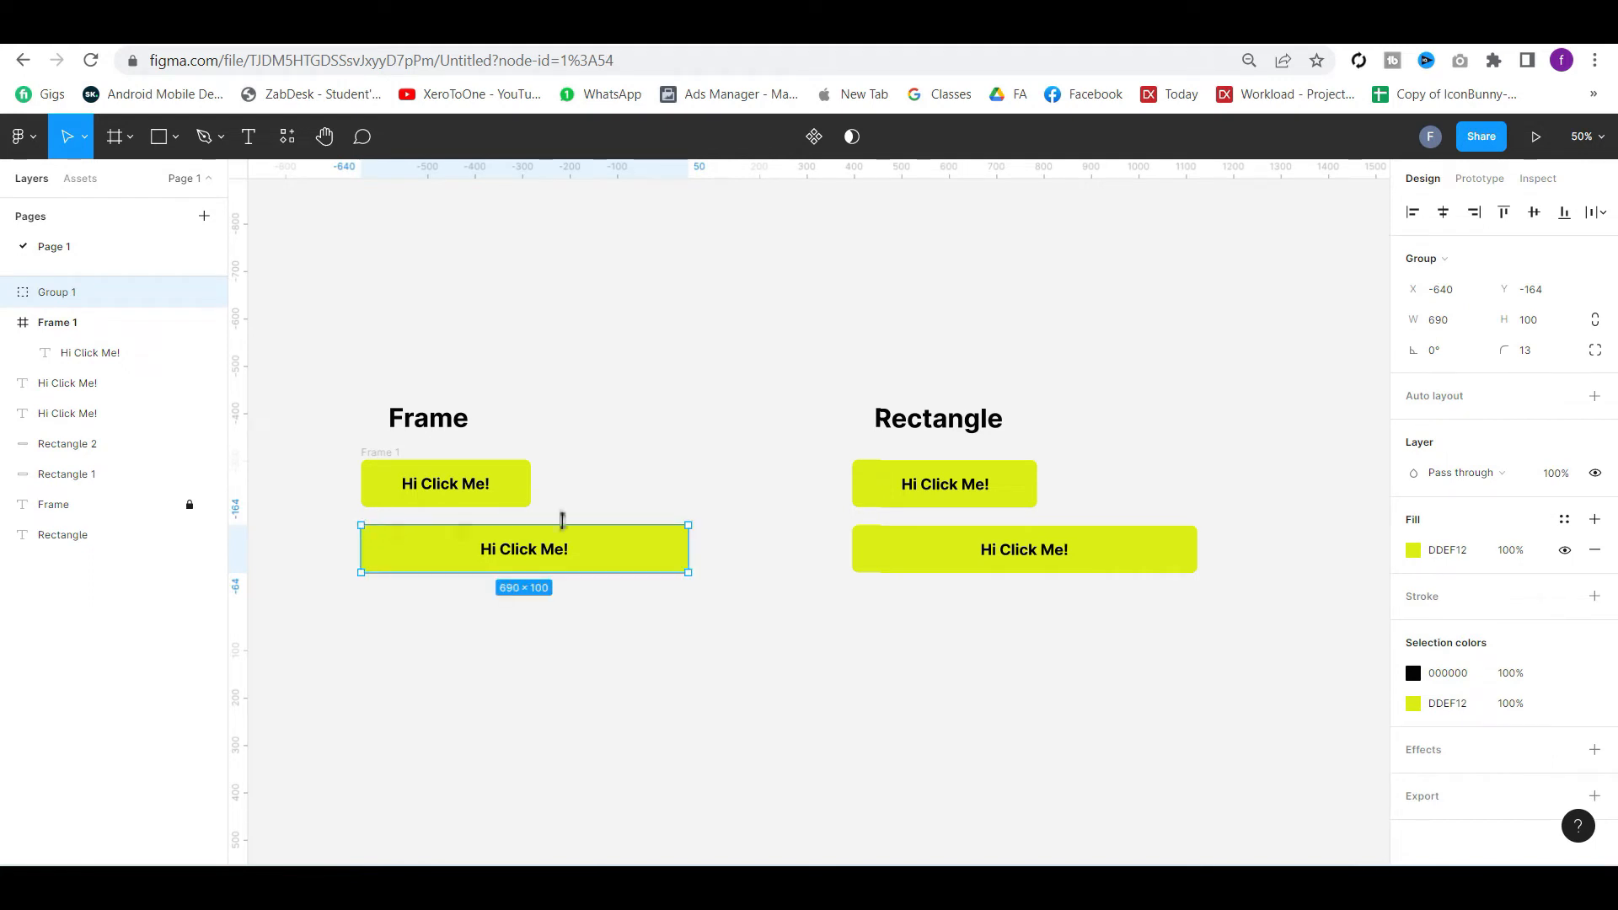
{"action": "left_click", "coordinate": [688, 482]}
{"action": "left_click", "coordinate": [415, 561]}
{"action": "left_click_drag", "start_coordinate": [415, 560], "coordinate": [502, 614]}
Undo the latest move and the grouping of the widened frame button
{"action": "key", "text": "ctrl+z"}
{"action": "key", "text": "ctrl+z"}
{"action": "key", "text": "ctrl+z"}
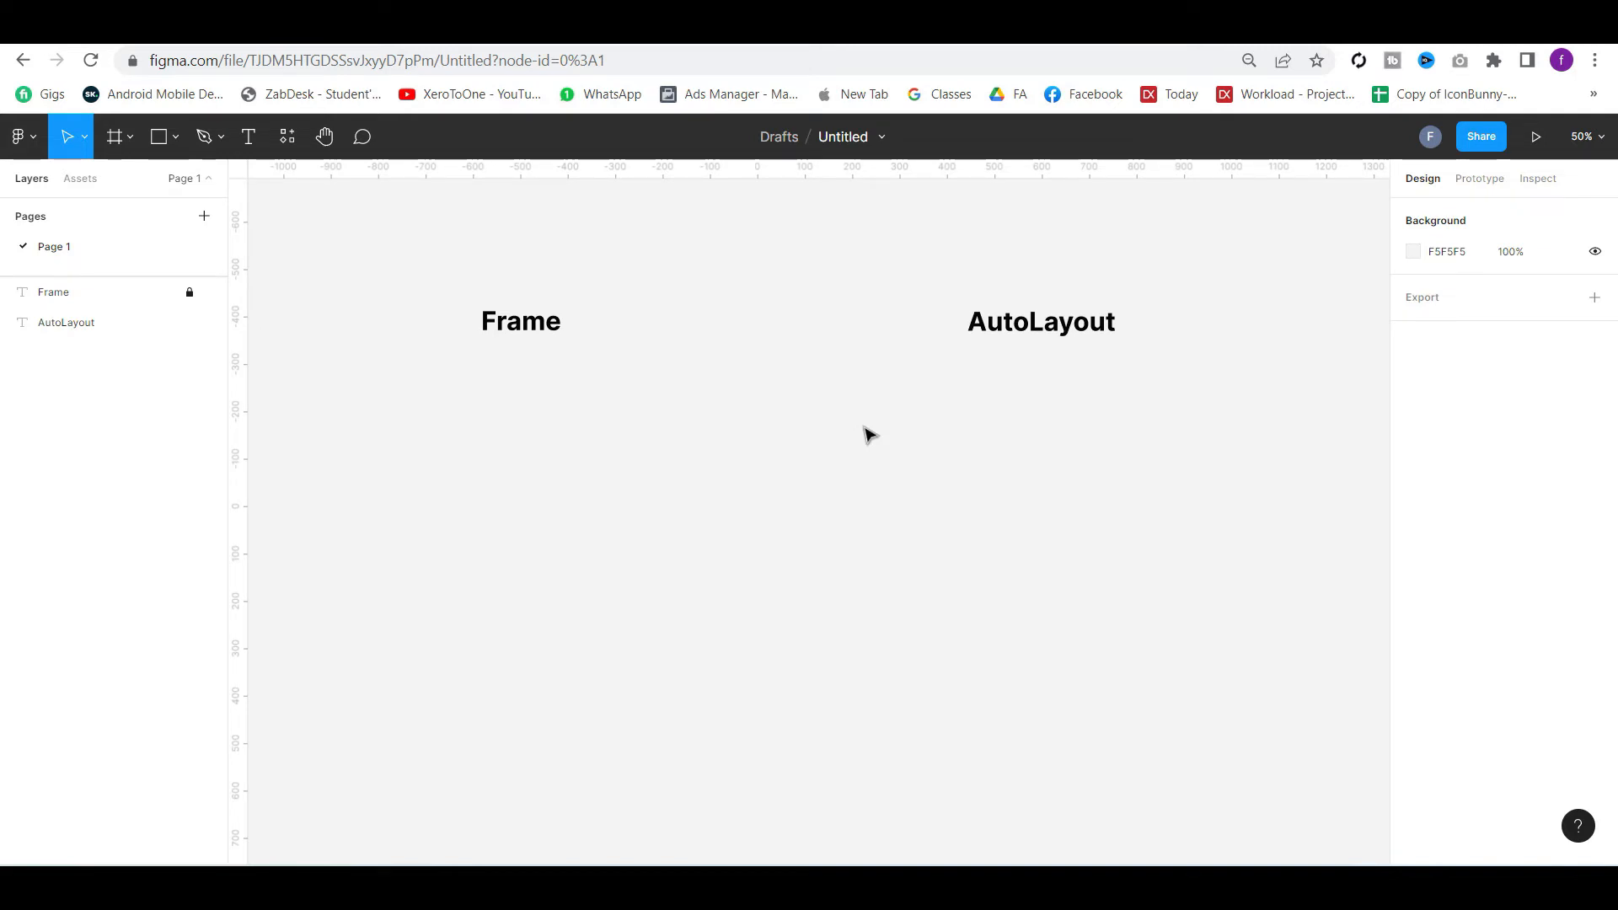
Add a text box about 562 × 322 below the Frame heading containing "njdsnfjbdfjndbjdhgjdf bgjfbgnf bvnfgbhudngkewbgjkewhgr grhjbgrugkng rdrgnrbgiurehg"
{"action": "key", "text": "t"}
{"action": "left_click_drag", "start_coordinate": [417, 381], "coordinate": [684, 534]}
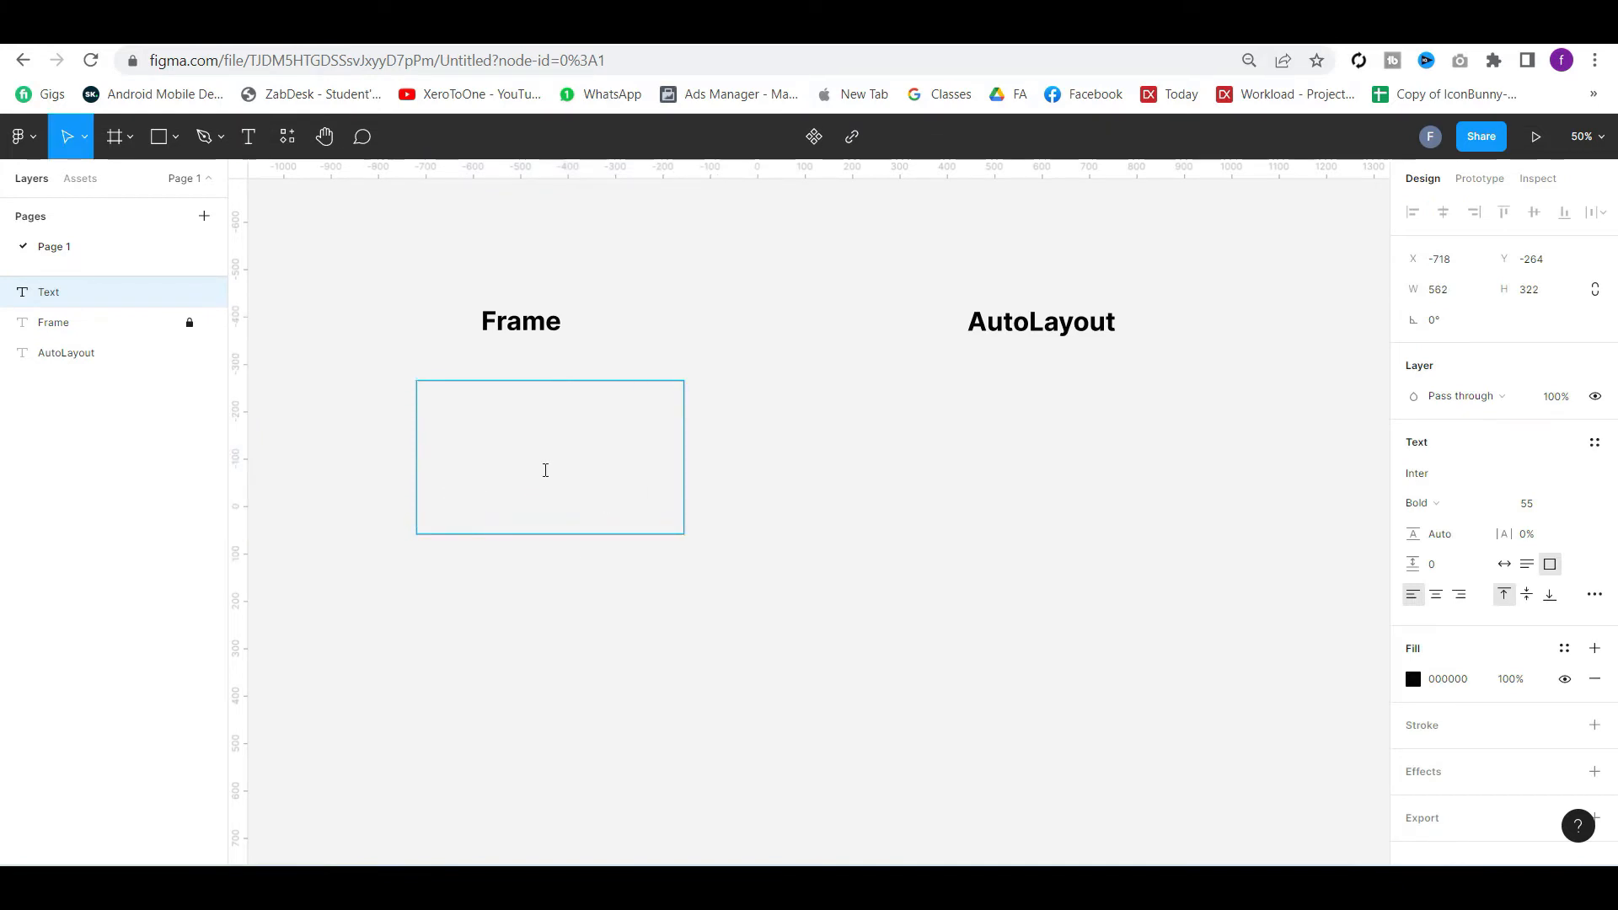
{"action": "type", "text": "nj"}
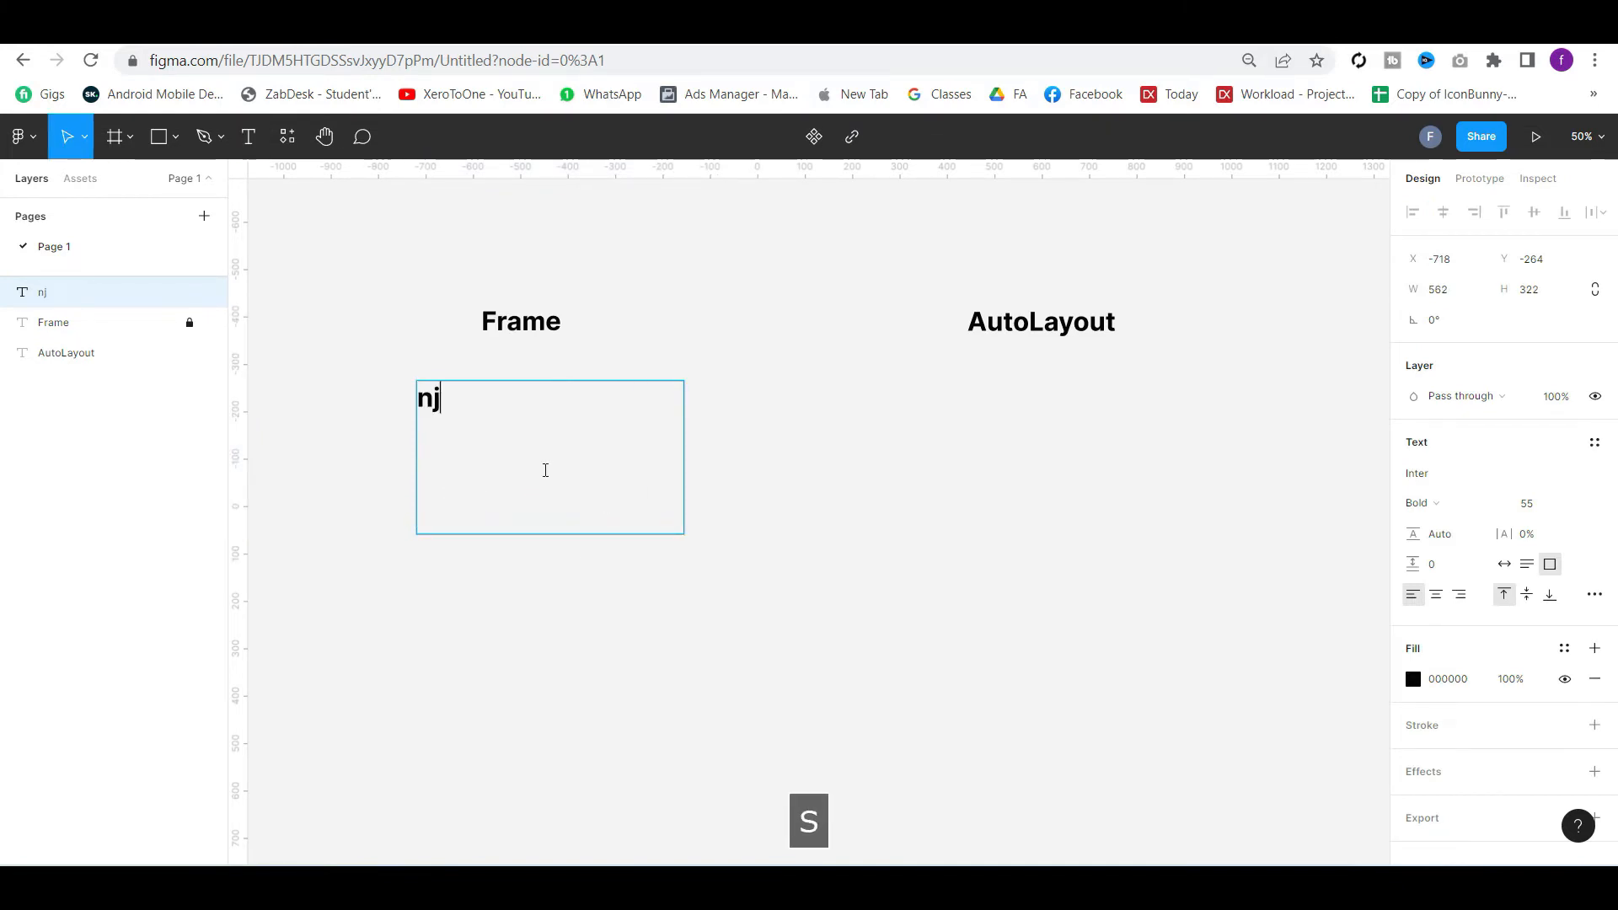
{"action": "type", "text": "dsnfjbdfjndbjdhgjdf bgjfbgnf bvnfgbh"}
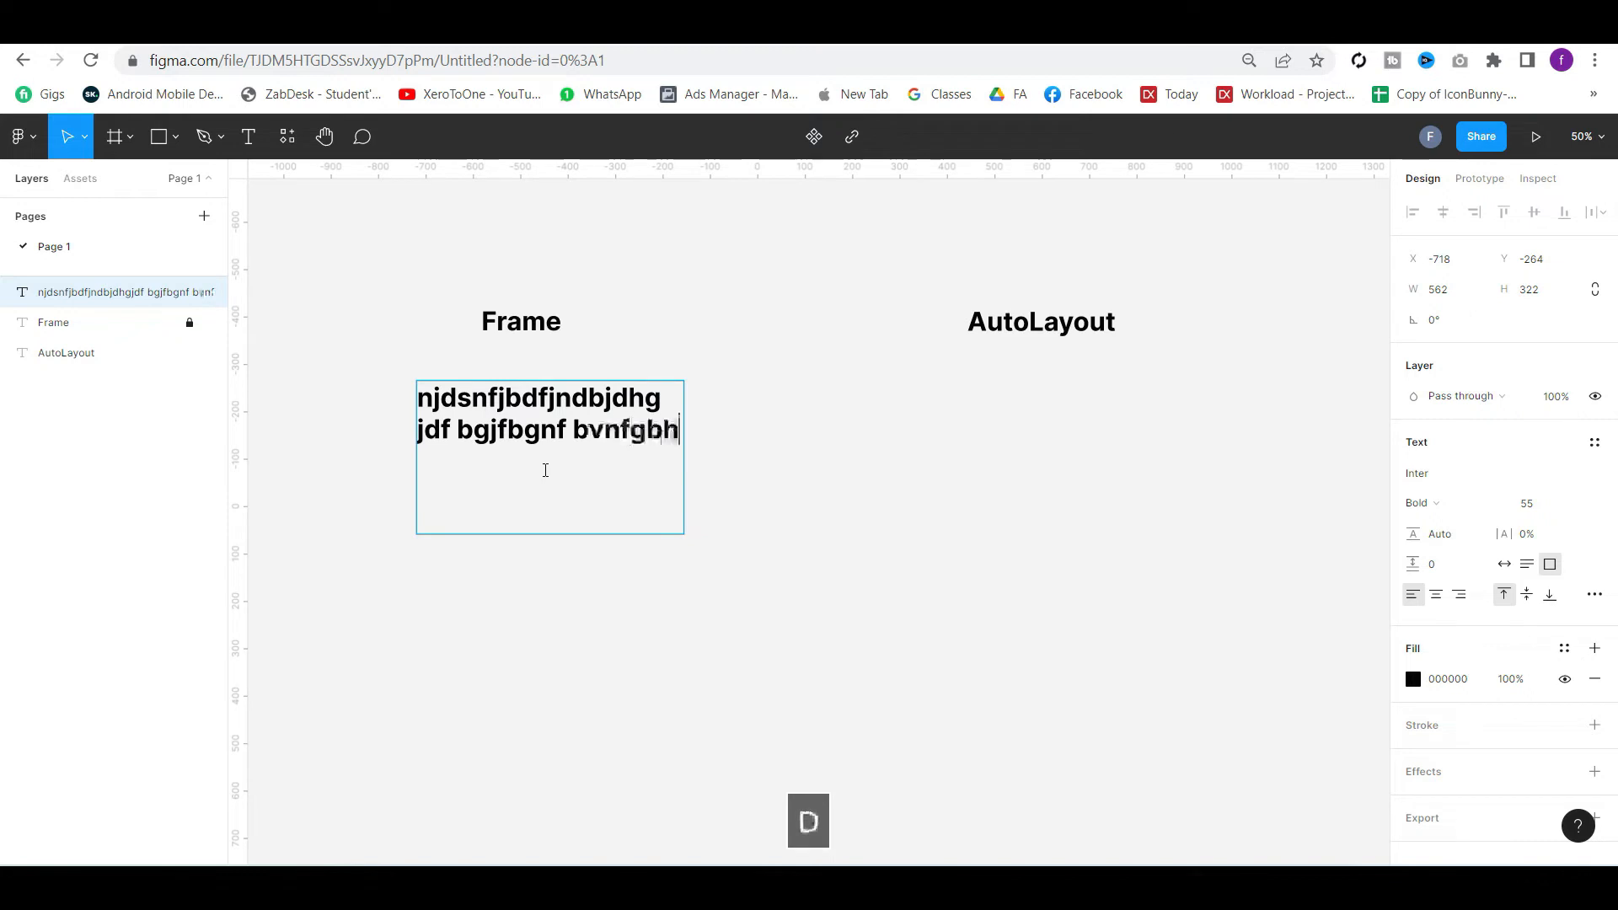
{"action": "type", "text": "udngkewbgj kewhgr grhjbgrugkng rdrgnrbgiurehg"}
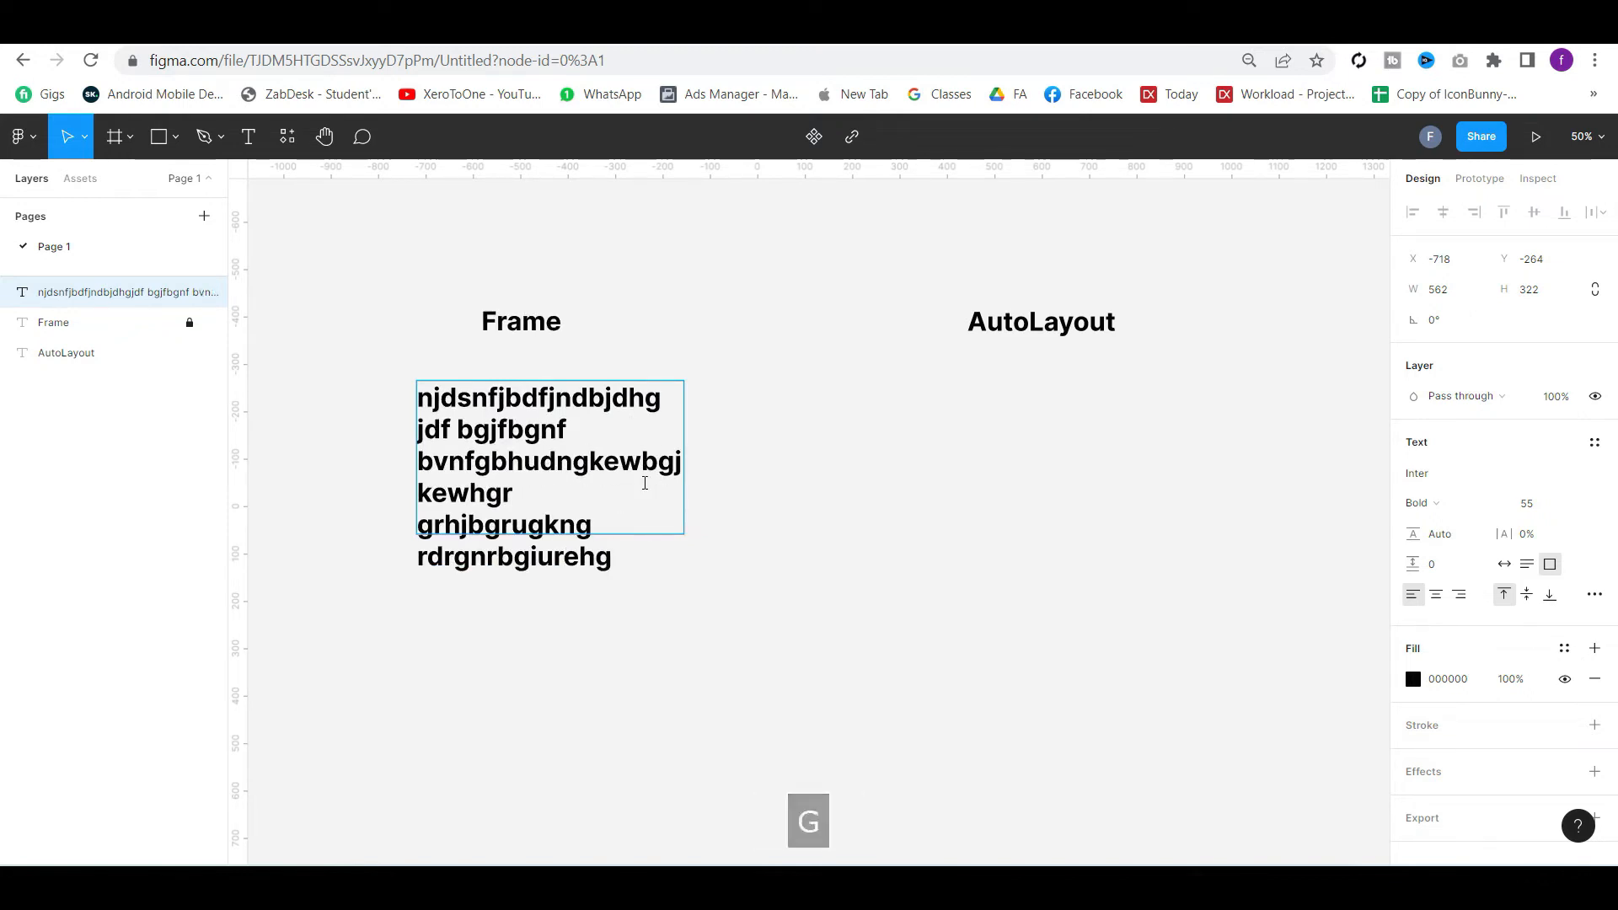
{"action": "key", "text": "Escape"}
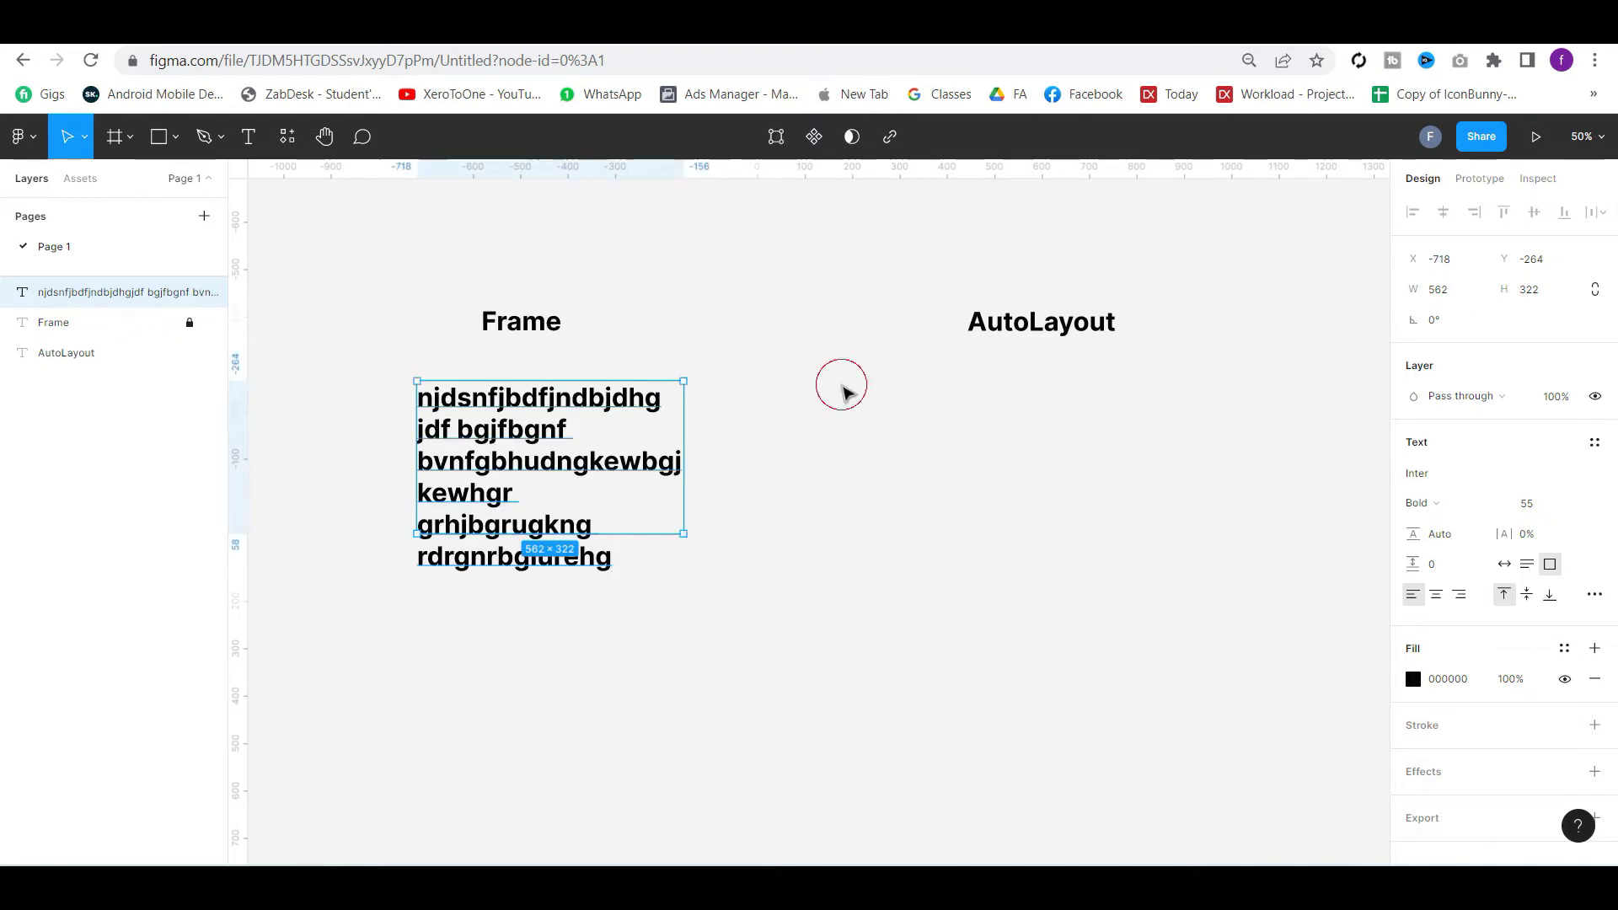
Copy the filler text box below the AutoLayout heading, at about X 319, Y -276
{"action": "left_click_drag", "start_coordinate": [539, 434], "coordinate": [974, 430], "text": "alt"}
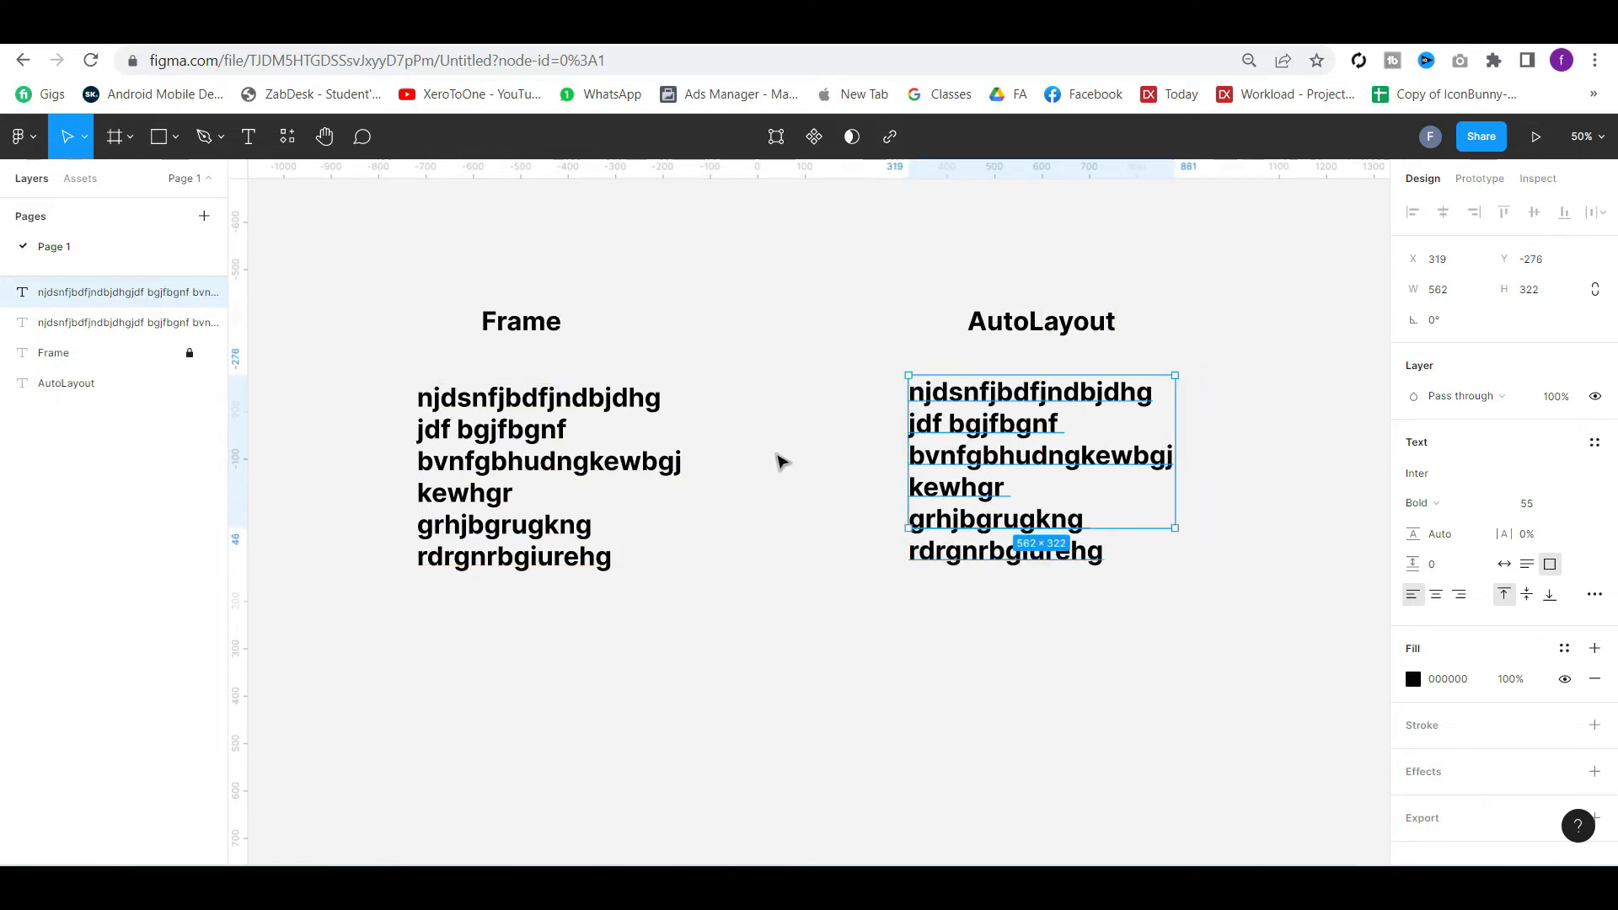
{"action": "left_click", "coordinate": [775, 454]}
Set both filler text boxes to font size 48 and Regular weight
{"action": "left_click", "coordinate": [555, 442]}
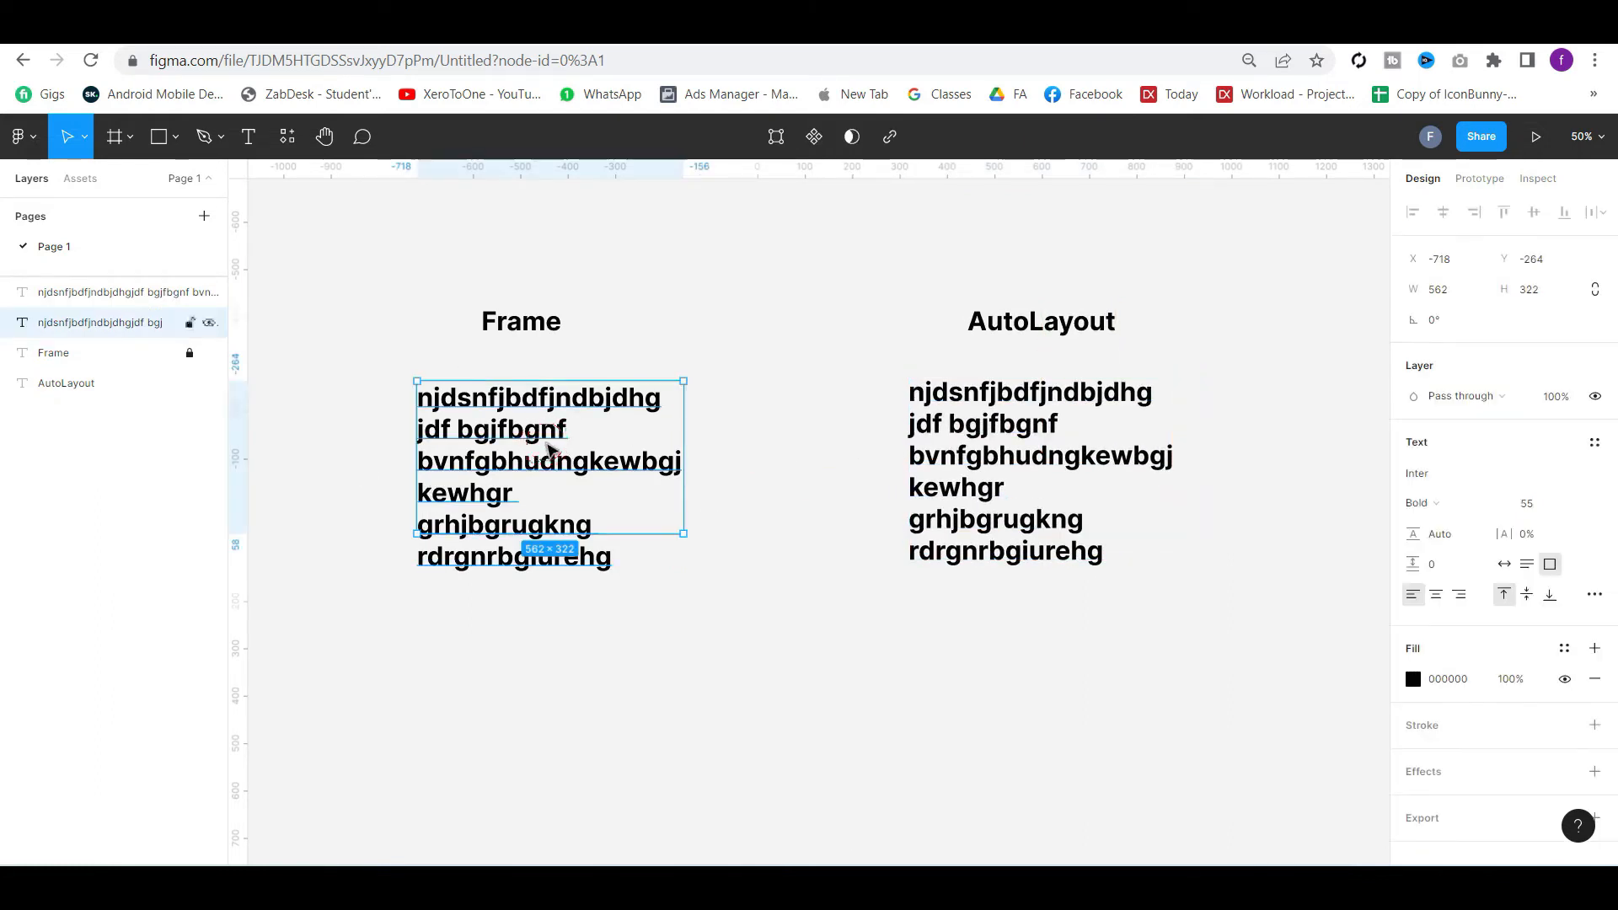
{"action": "left_click", "coordinate": [1016, 458], "text": "shift"}
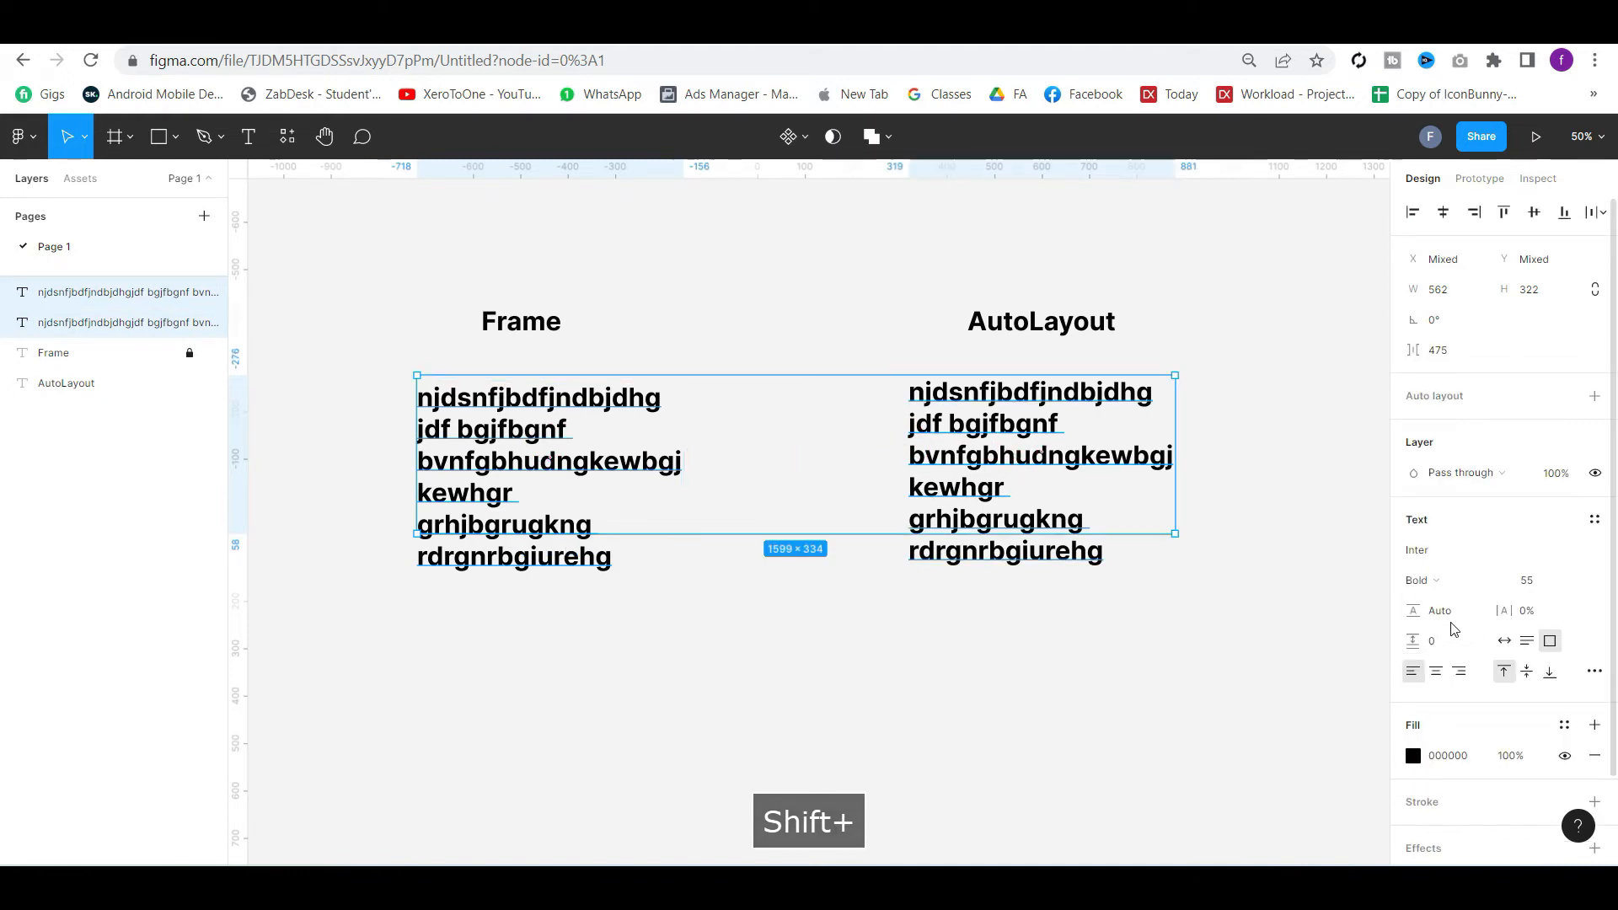
{"action": "left_click", "coordinate": [1572, 581]}
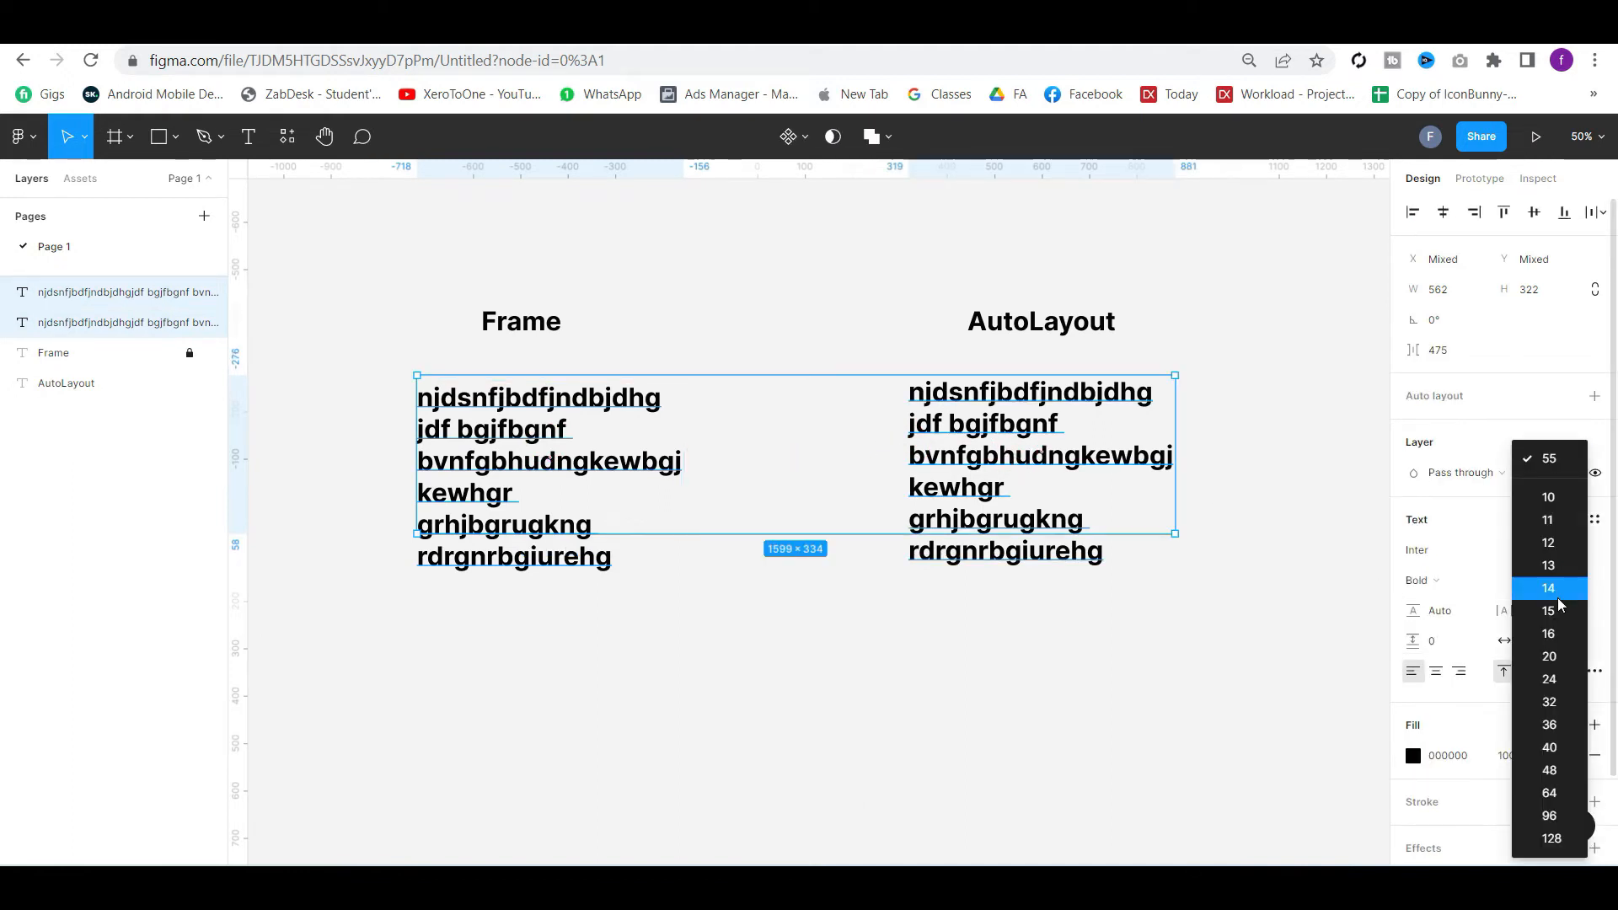
{"action": "left_click", "coordinate": [1555, 774]}
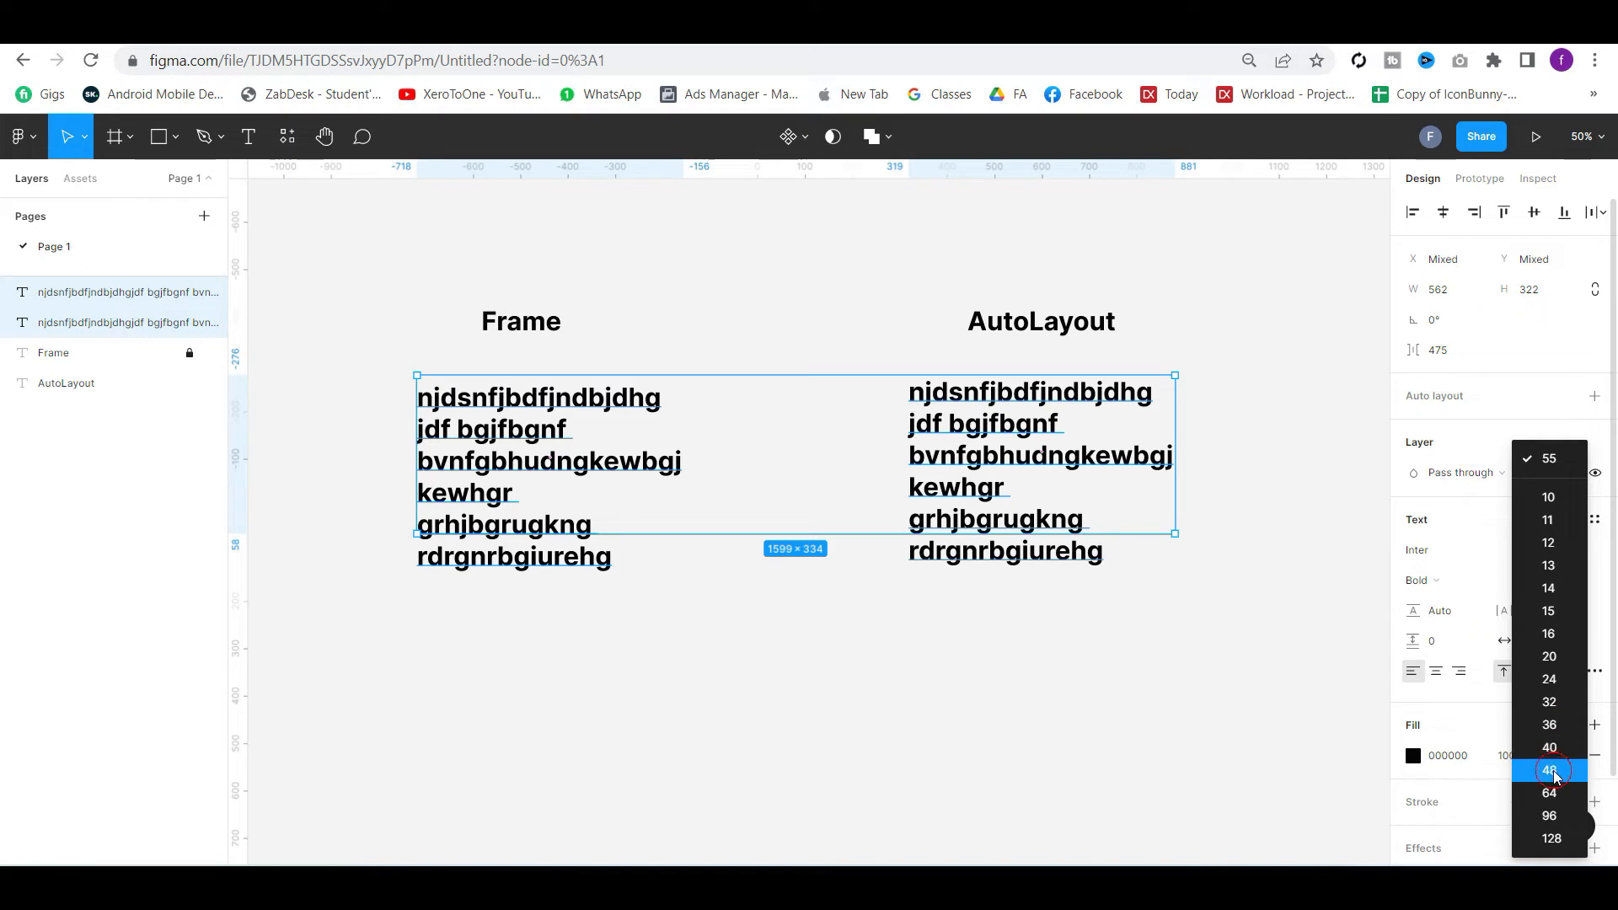
{"action": "left_click", "coordinate": [1451, 592]}
{"action": "left_click", "coordinate": [1441, 465]}
{"action": "left_click", "coordinate": [899, 549]}
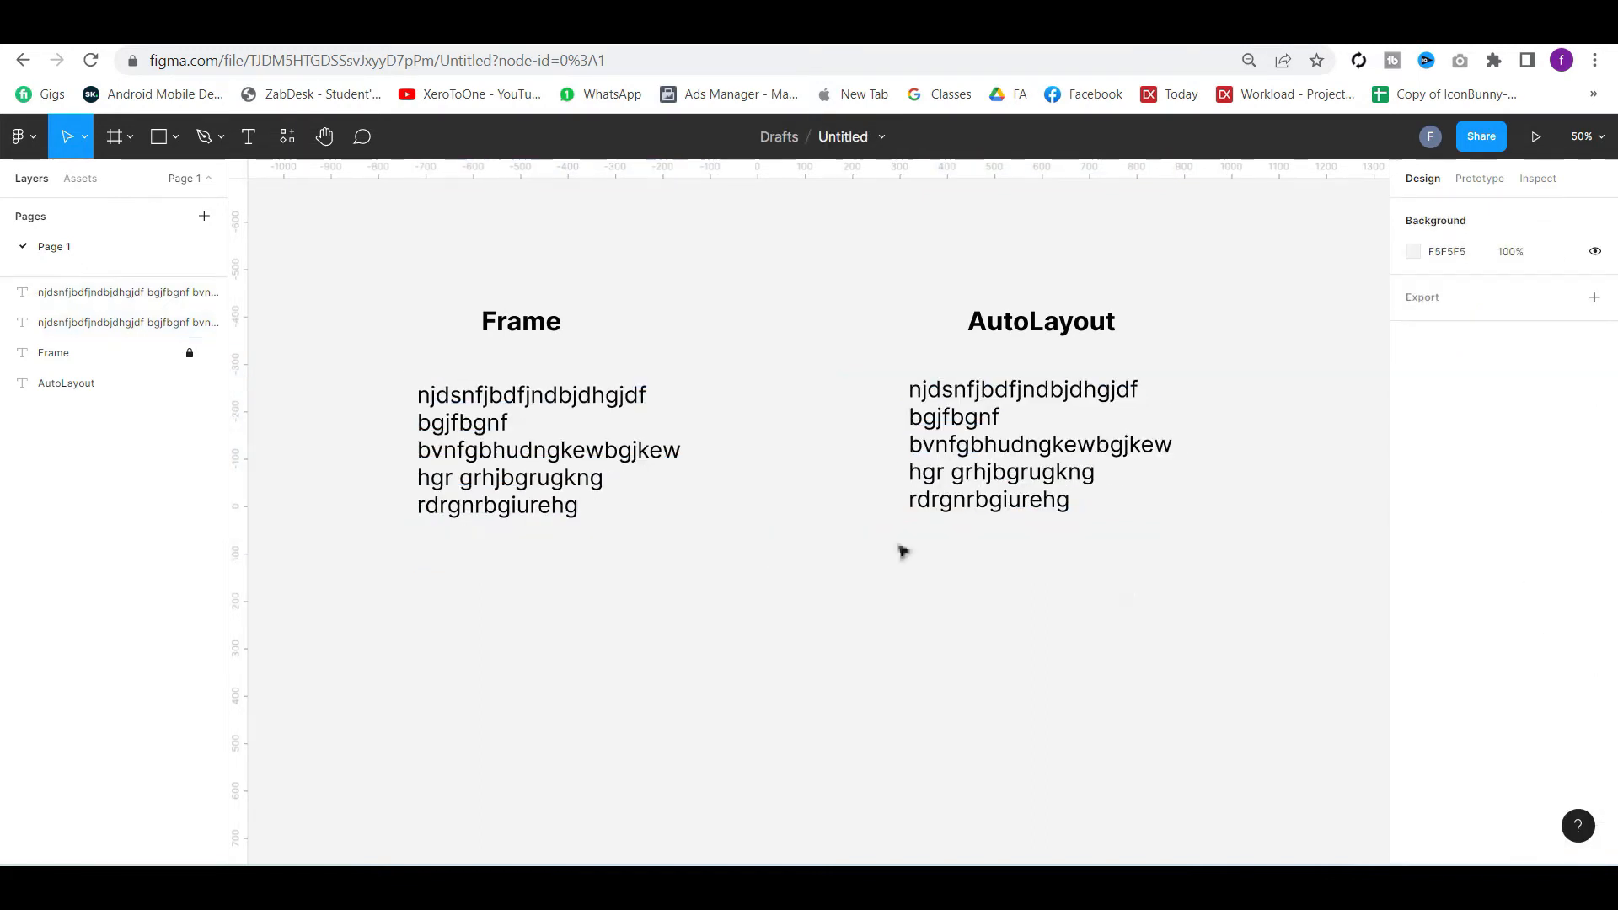
Centre-align the text in both filler boxes and position each box beneath its heading
{"action": "left_click_drag", "start_coordinate": [946, 416], "coordinate": [1022, 429]}
{"action": "left_click", "coordinate": [505, 447], "text": "shift"}
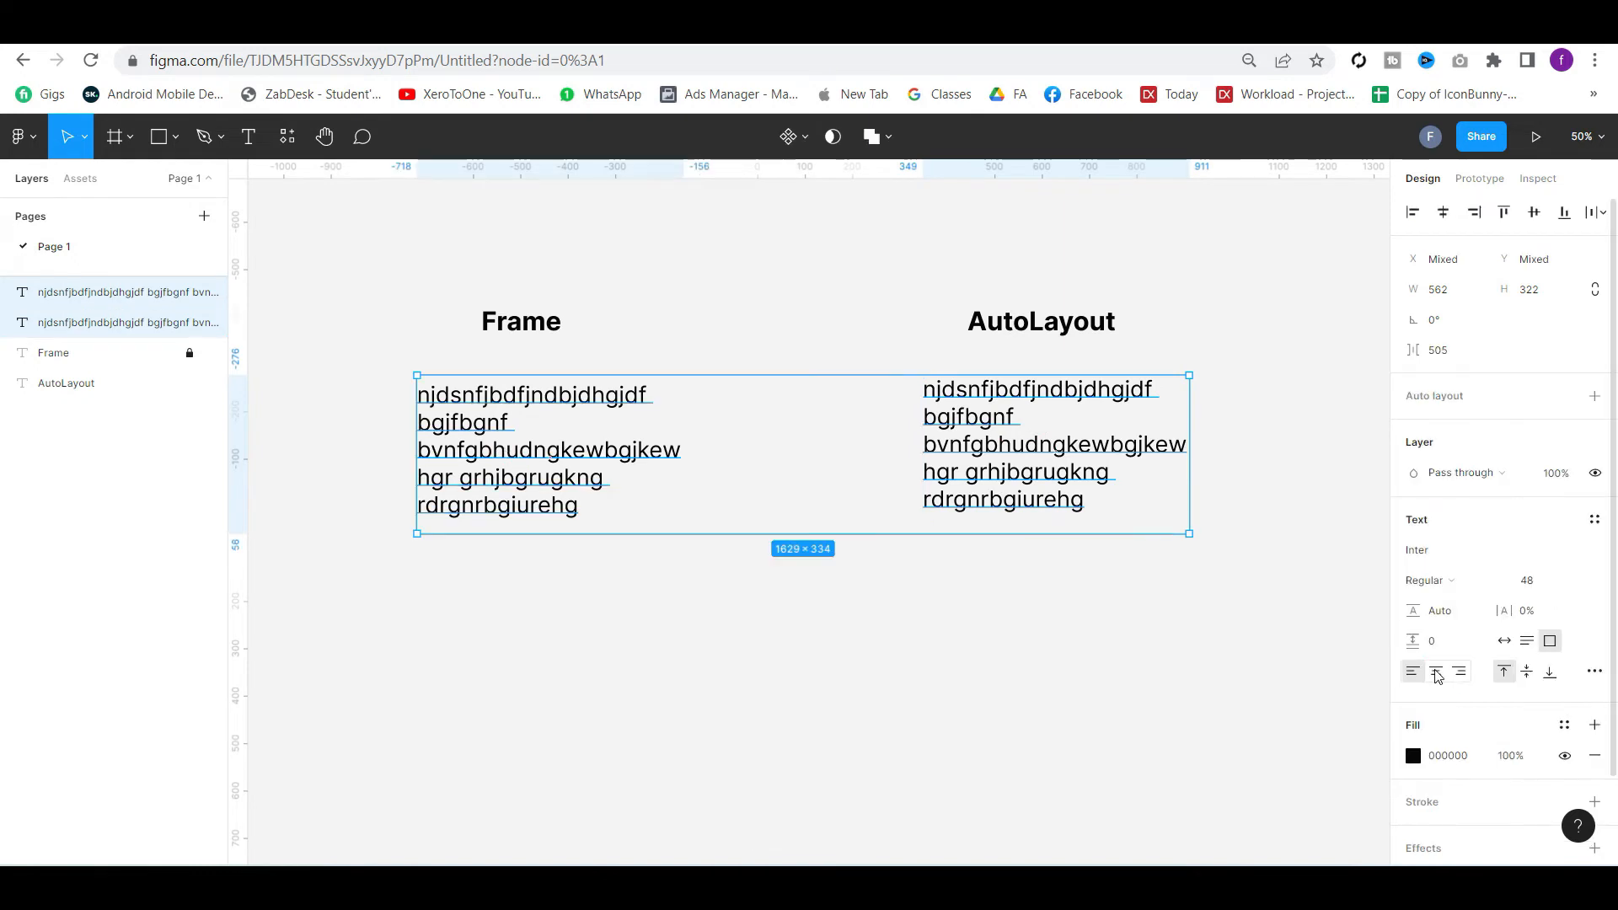
{"action": "left_click", "coordinate": [1435, 669]}
{"action": "left_click", "coordinate": [1080, 714]}
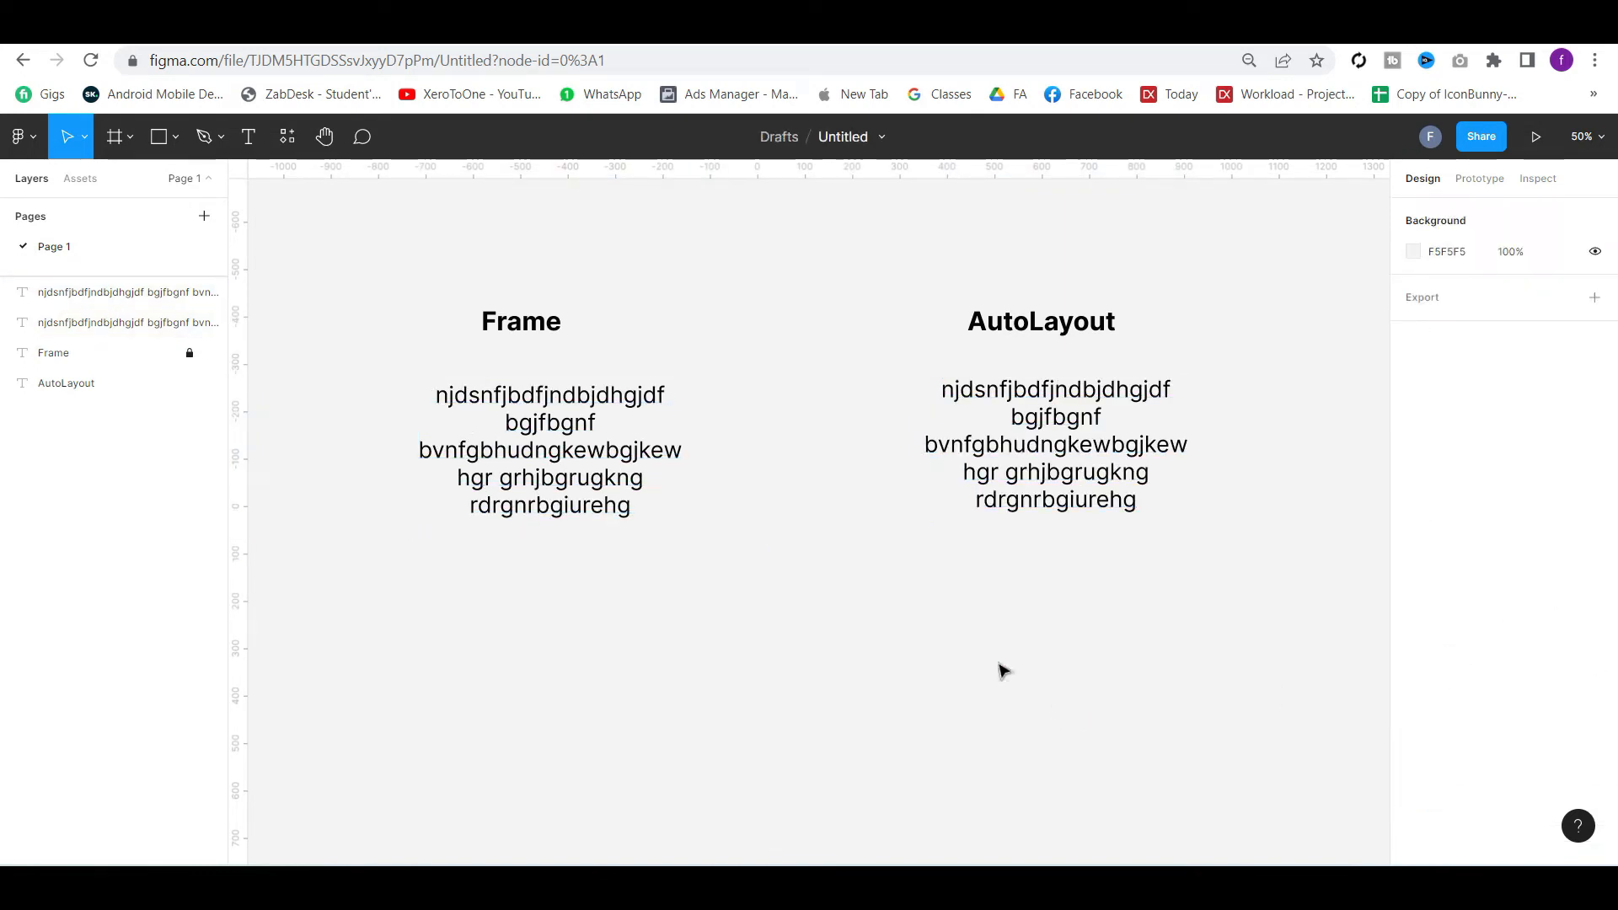
{"action": "left_click_drag", "start_coordinate": [567, 422], "coordinate": [537, 424]}
{"action": "left_click_drag", "start_coordinate": [1085, 447], "coordinate": [1120, 453]}
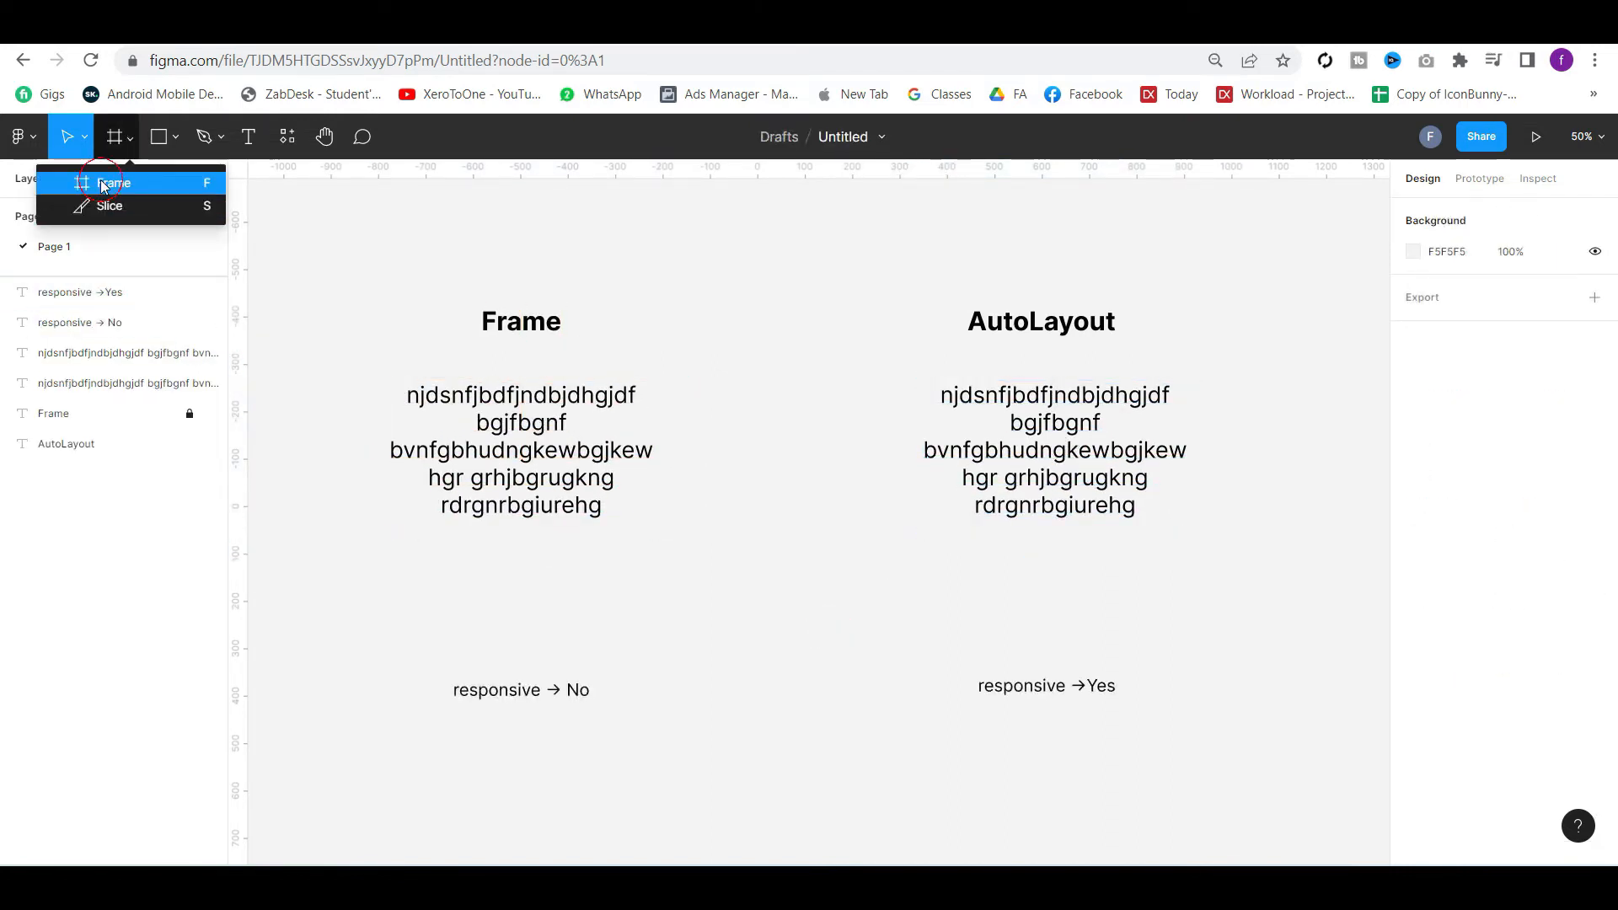
Draw a frame about 644 × 488 around the filler text below the Frame heading
{"action": "left_click", "coordinate": [105, 179]}
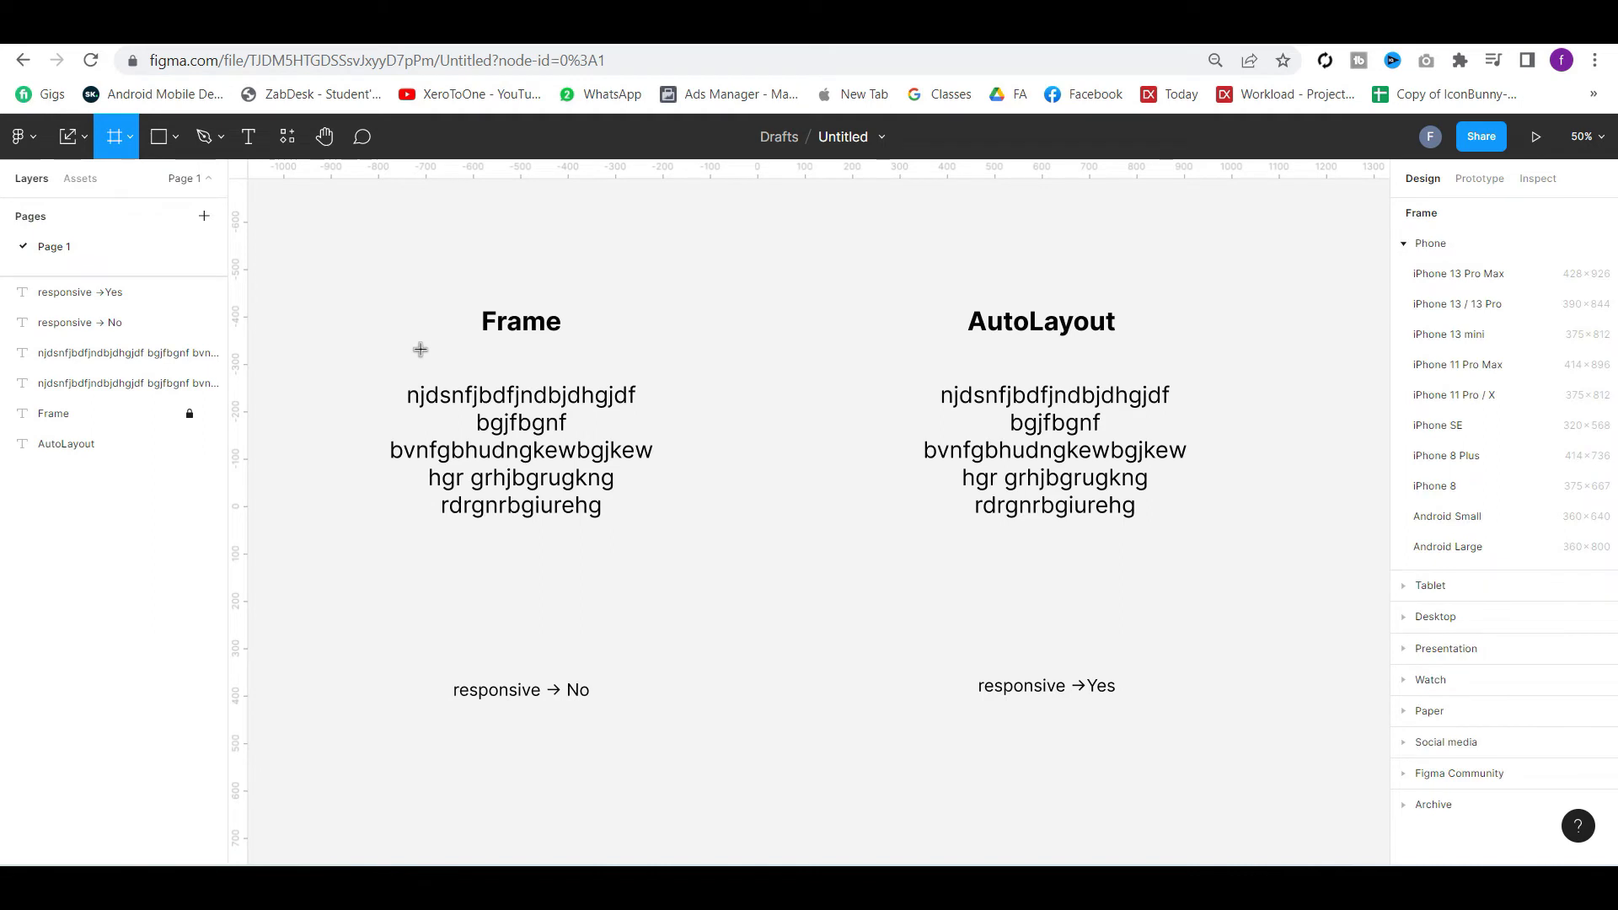
{"action": "mouse_move", "coordinate": [372, 352]}
{"action": "left_mouse_down"}
{"action": "mouse_move", "coordinate": [636, 573]}
{"action": "mouse_move", "coordinate": [676, 583]}
{"action": "left_mouse_up"}
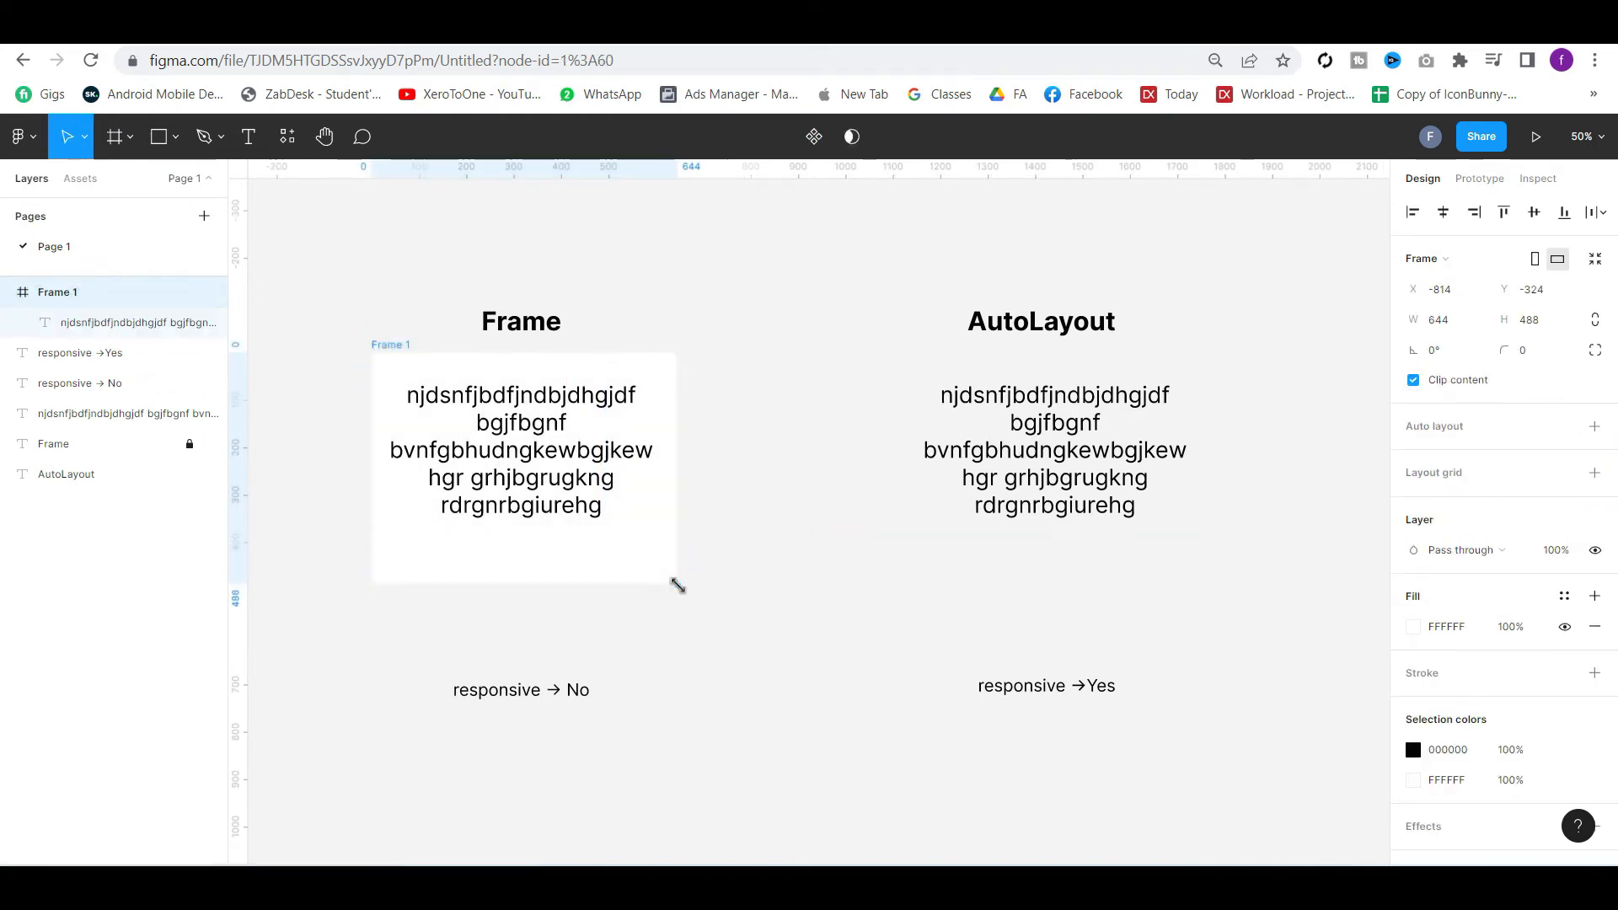
{"action": "left_click", "coordinate": [852, 574]}
Add auto layout to the filler text box below the AutoLayout heading
{"action": "left_click", "coordinate": [1156, 455]}
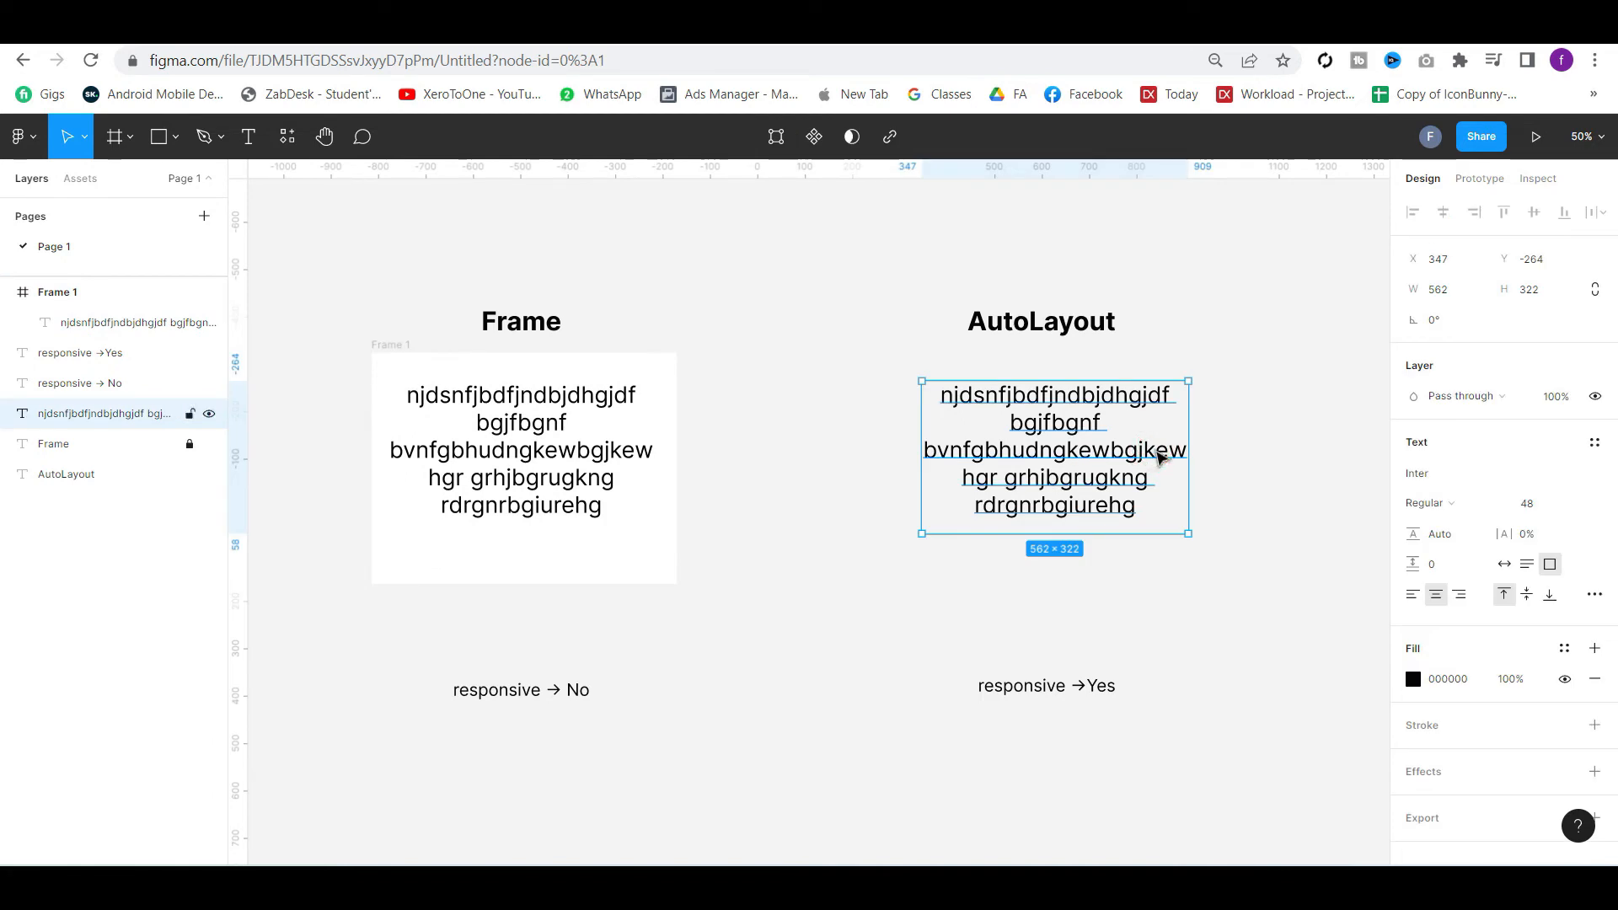
{"action": "right_click", "coordinate": [1103, 419]}
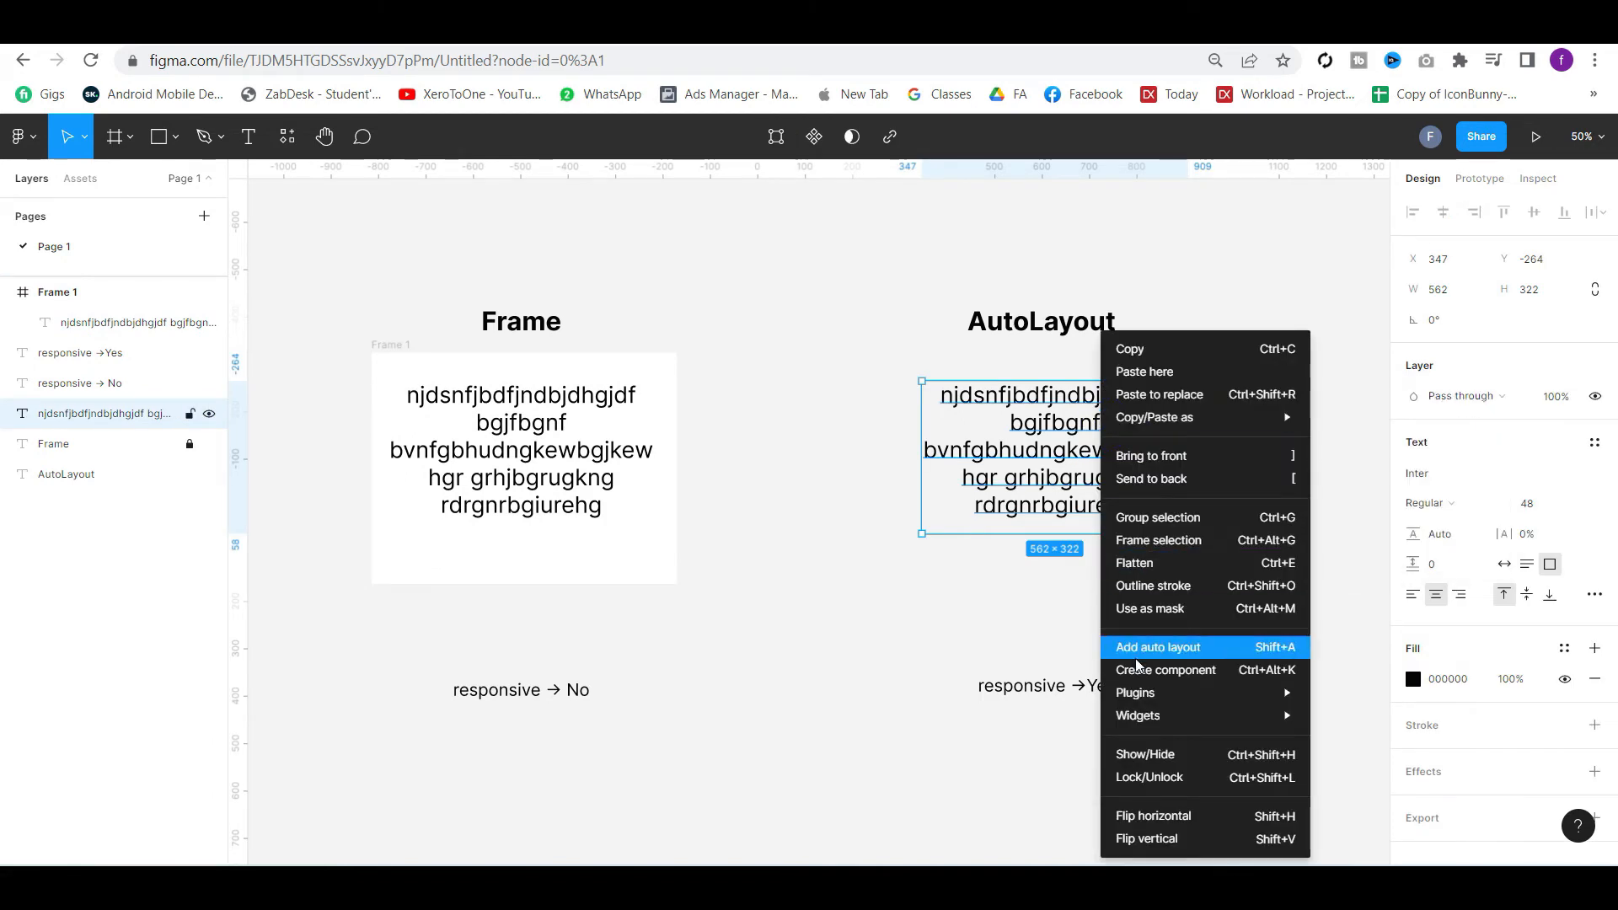
{"action": "left_click", "coordinate": [1182, 645]}
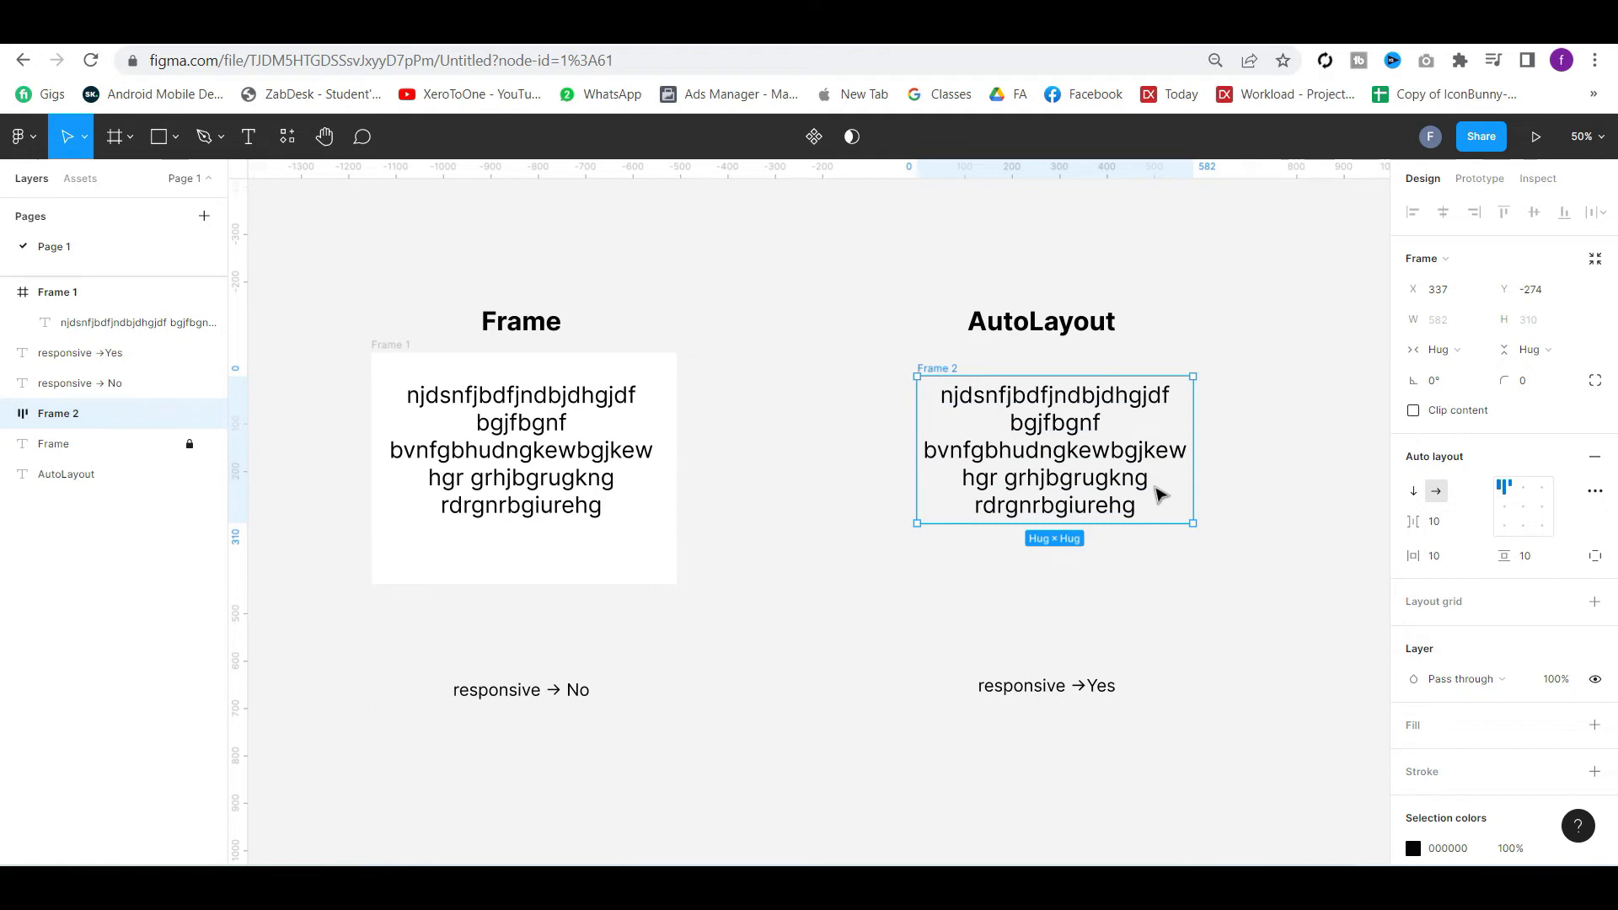
{"action": "mouse_move", "coordinate": [1190, 524]}
{"action": "left_mouse_down"}
{"action": "mouse_move", "coordinate": [1194, 560]}
{"action": "mouse_move", "coordinate": [1190, 533]}
{"action": "left_mouse_up"}
{"action": "key", "text": "ctrl+z"}
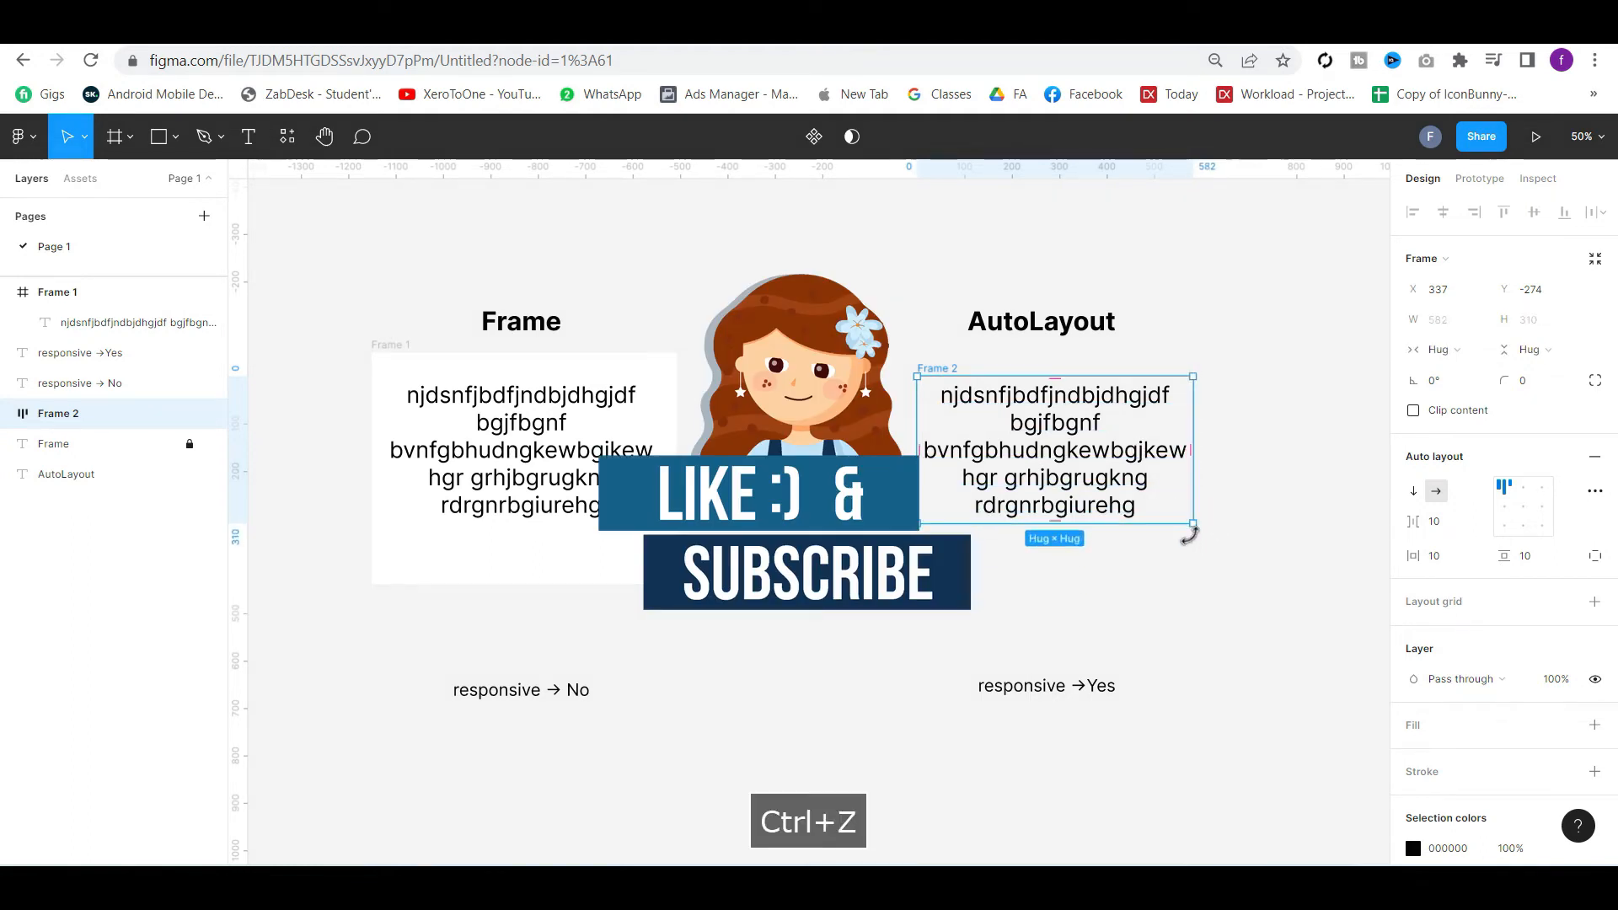
Add a white FFFFFF fill to the auto layout frame below the AutoLayout heading
{"action": "left_click", "coordinate": [1092, 492]}
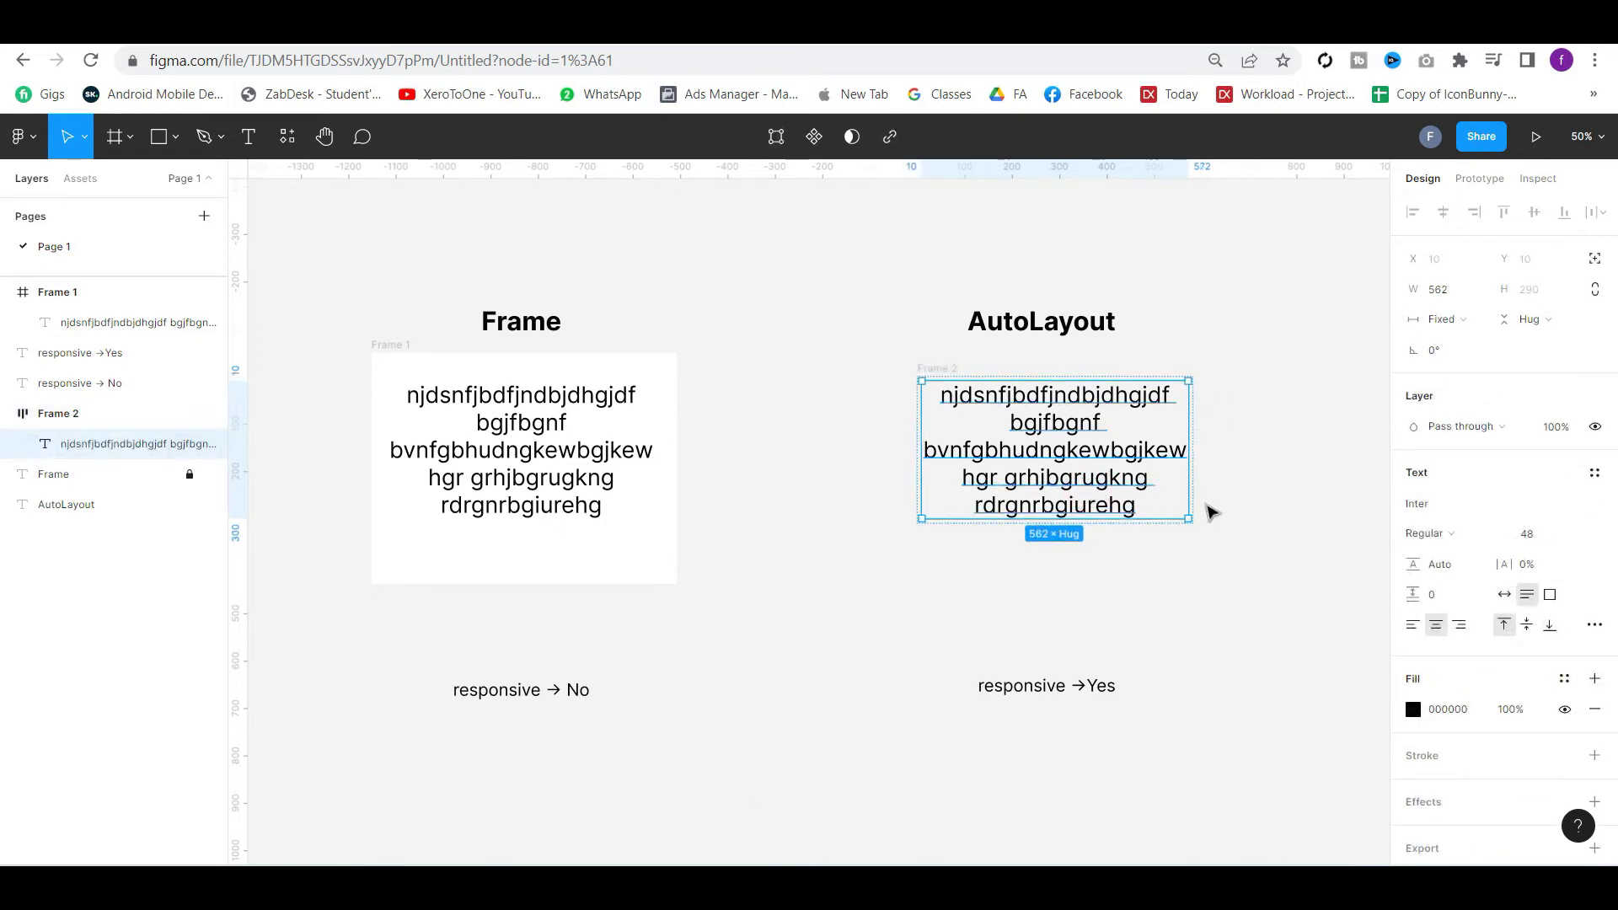
{"action": "left_click", "coordinate": [941, 370]}
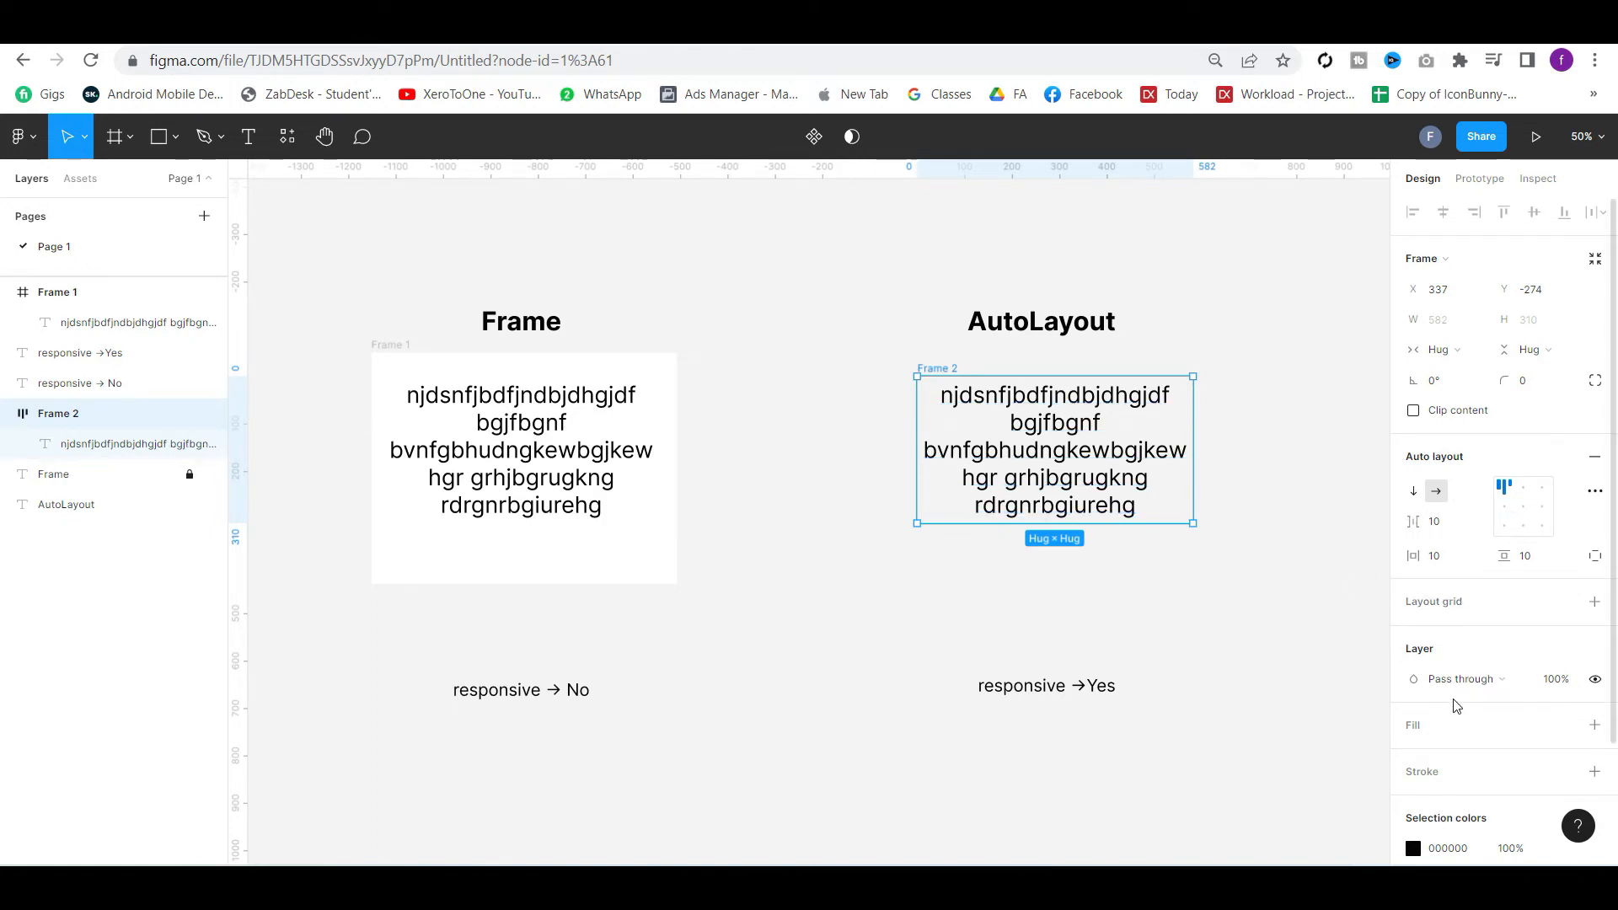
{"action": "left_click", "coordinate": [1412, 726]}
{"action": "scroll", "coordinate": [1415, 725], "scroll_direction": "down", "scroll_amount": 1}
{"action": "left_click", "coordinate": [1159, 567]}
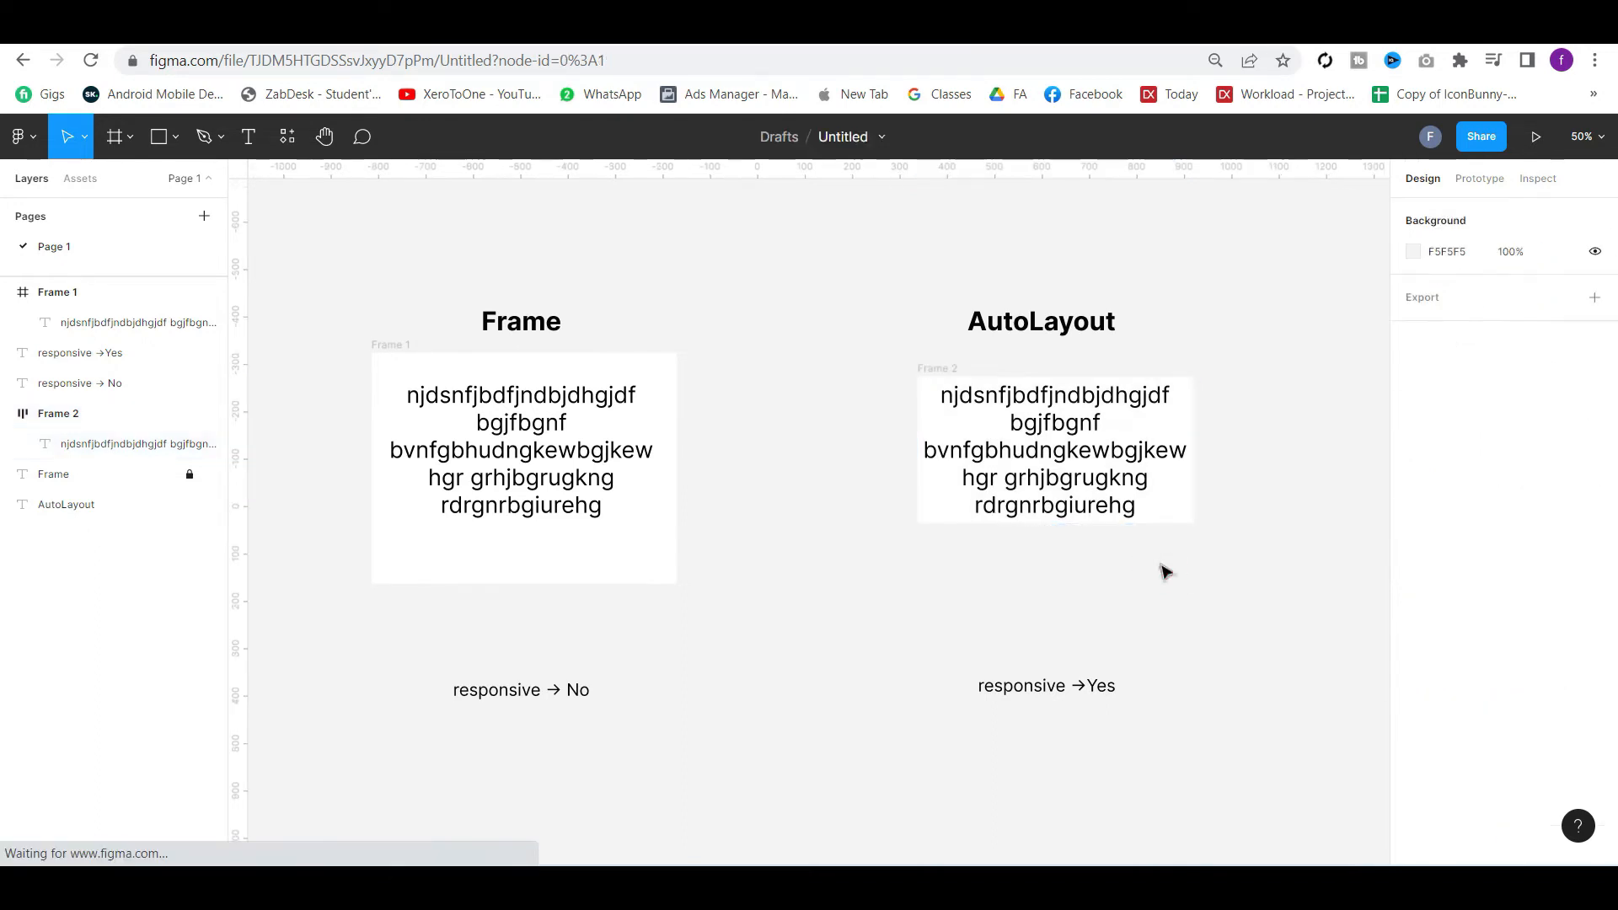
Compare the settings of both frames and set the auto layout frame's direction to vertical
{"action": "left_click", "coordinate": [393, 347]}
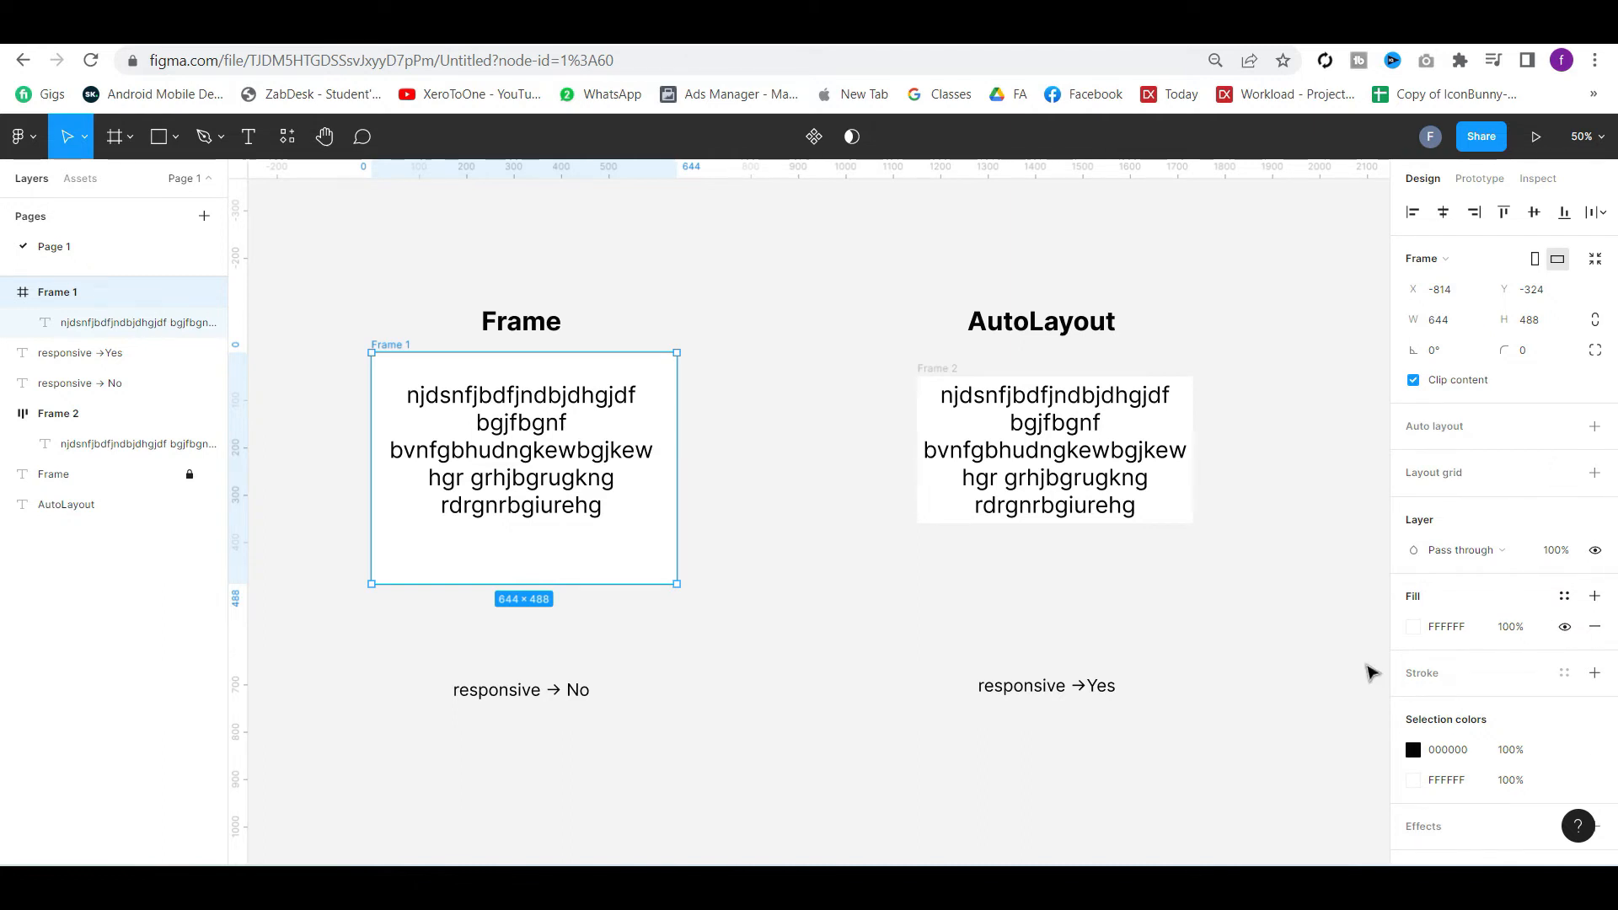
{"action": "left_click", "coordinate": [948, 376]}
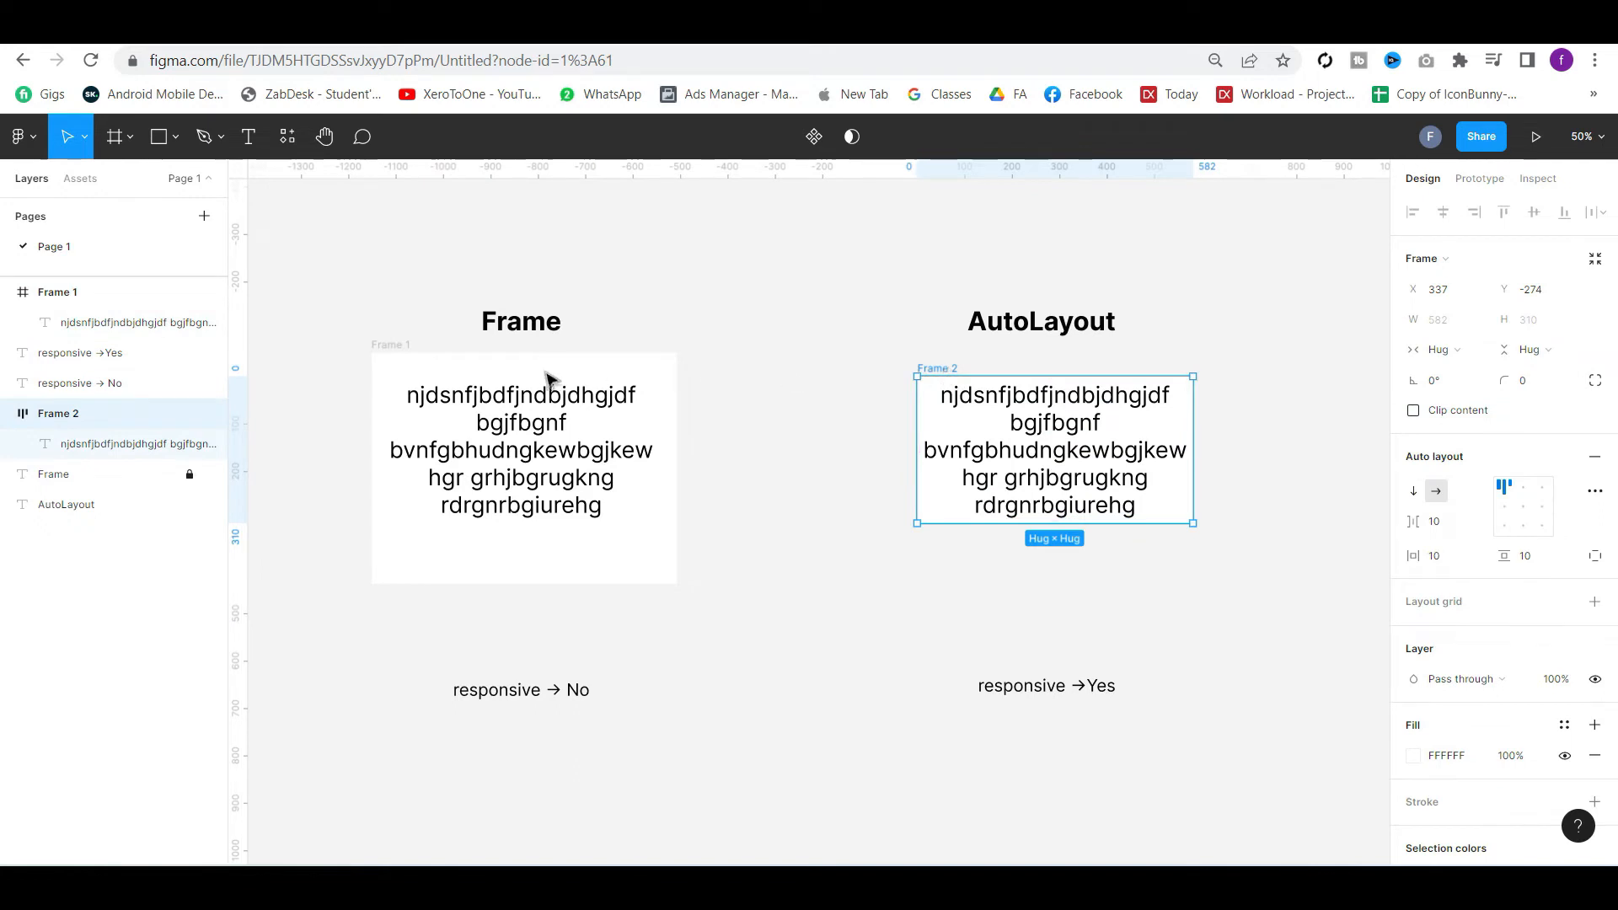
{"action": "left_click", "coordinate": [416, 349]}
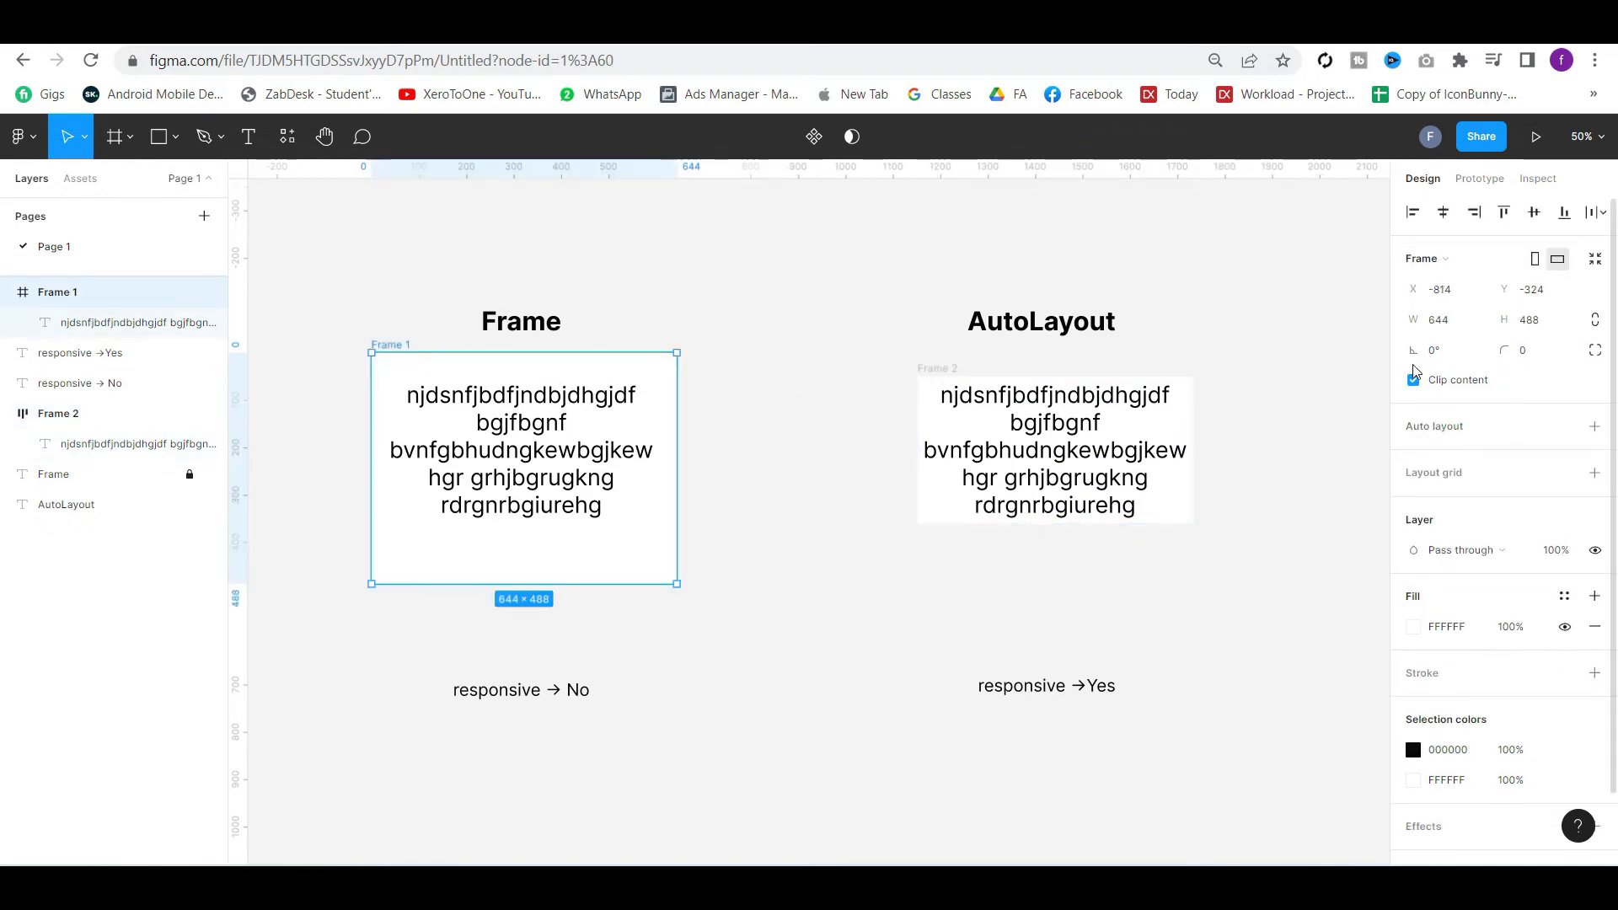
{"action": "left_click", "coordinate": [933, 371]}
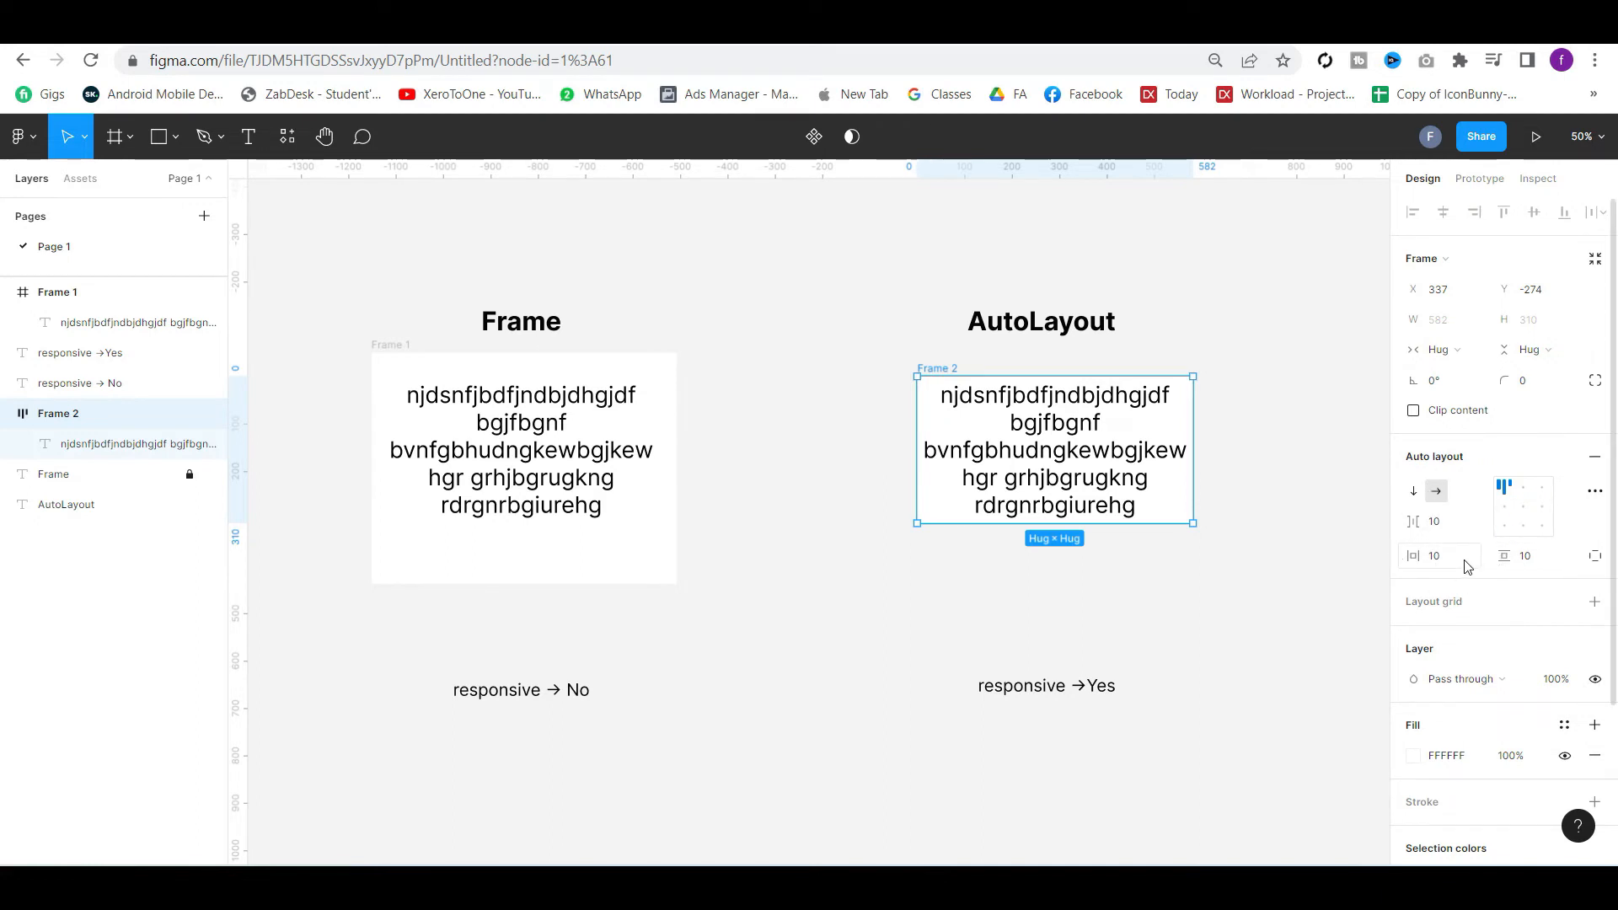
{"action": "left_click", "coordinate": [1414, 493]}
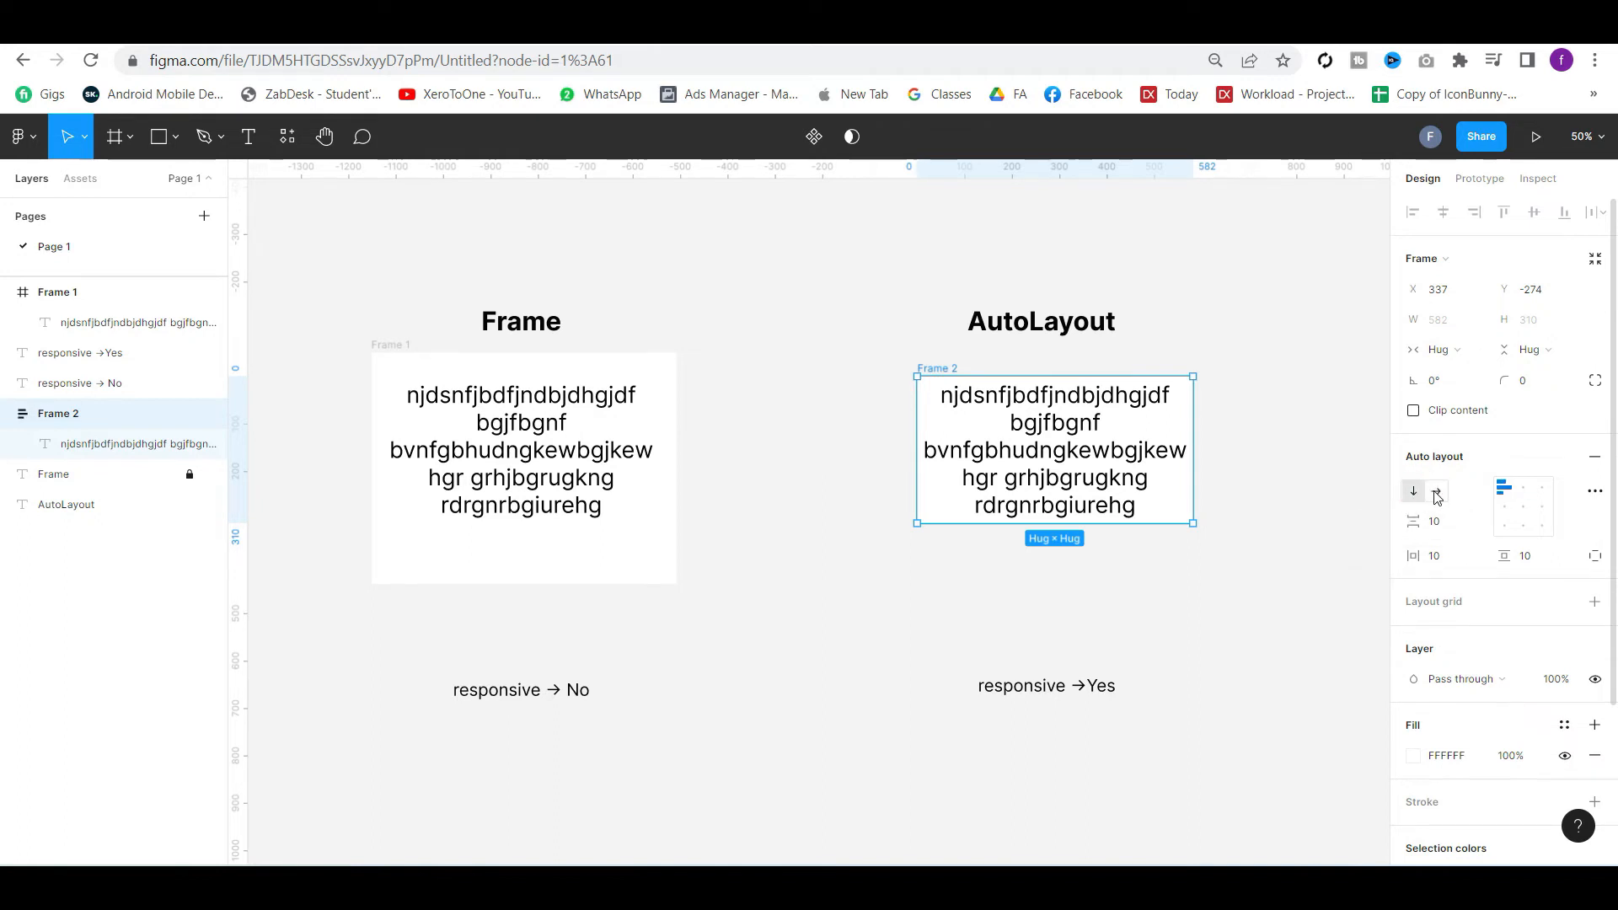
{"action": "left_click", "coordinate": [1438, 494]}
{"action": "left_click", "coordinate": [1414, 496]}
{"action": "left_click", "coordinate": [1235, 421]}
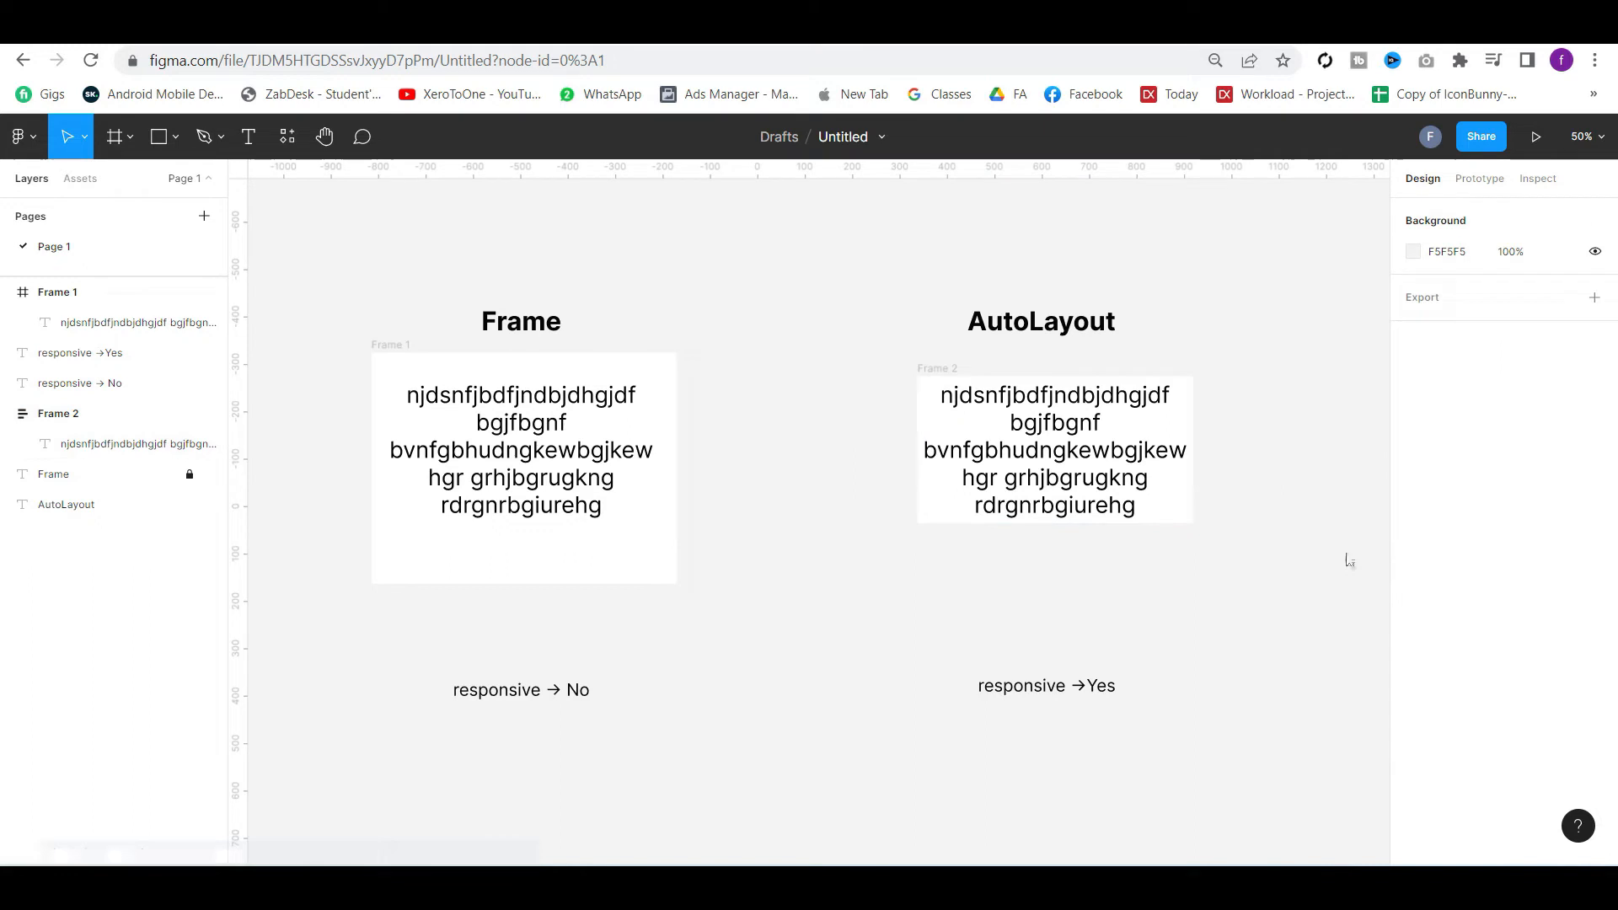
Draw a circle about 236 × 236 in the empty space between the two frames
{"action": "scroll", "coordinate": [1245, 504], "scroll_direction": "right", "scroll_amount": 3}
{"action": "scroll", "coordinate": [1126, 504], "scroll_direction": "left", "scroll_amount": 2}
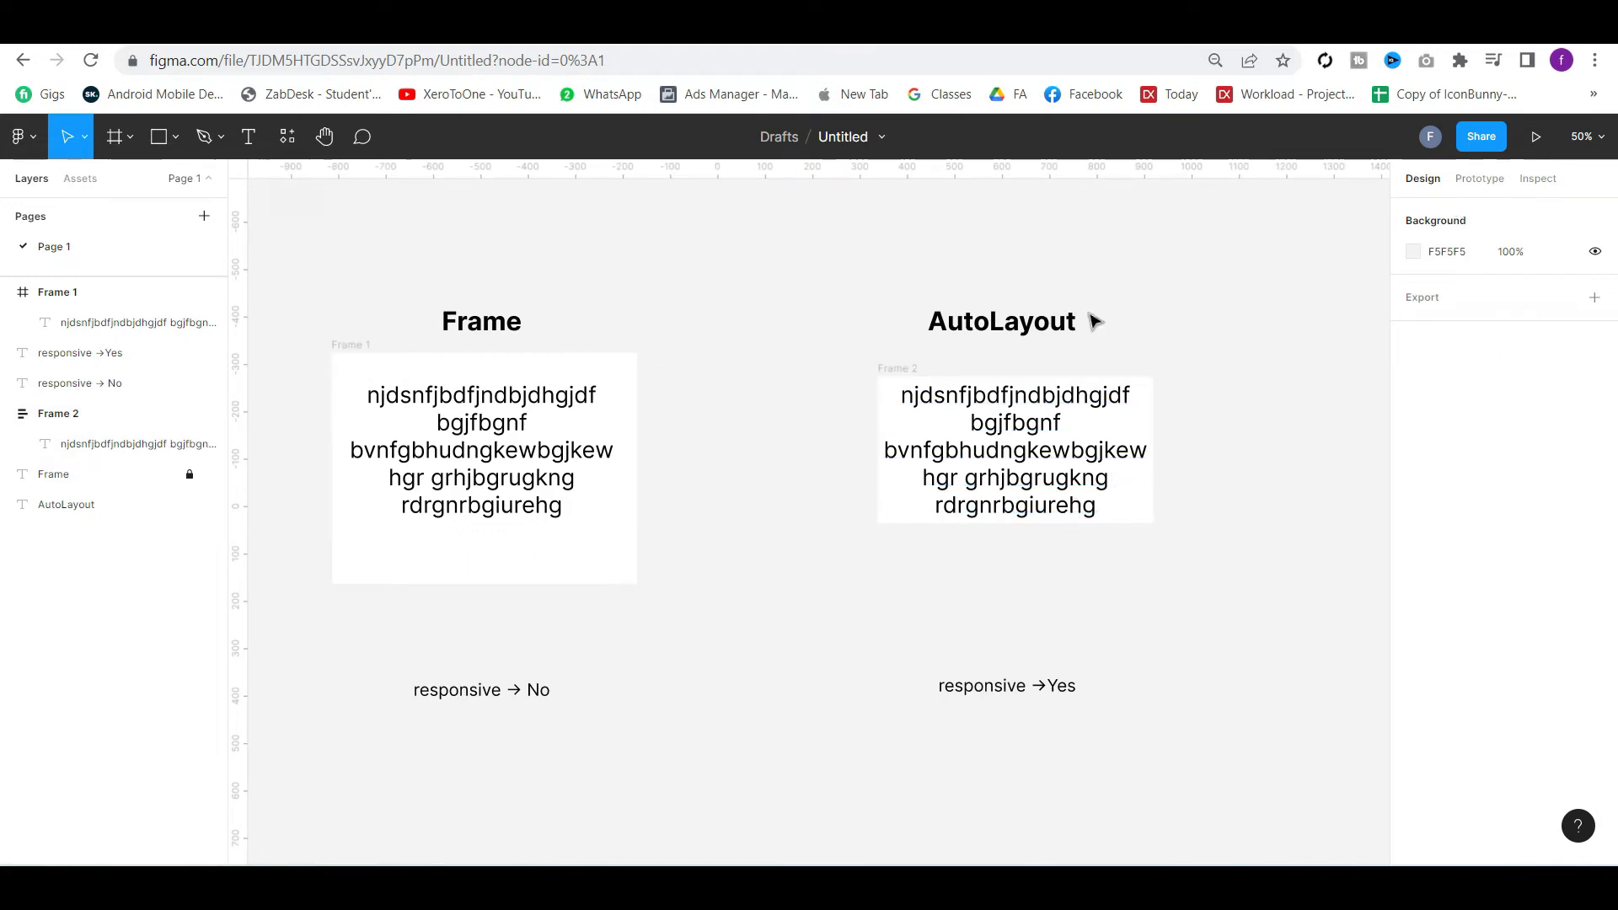
{"action": "key", "text": "l"}
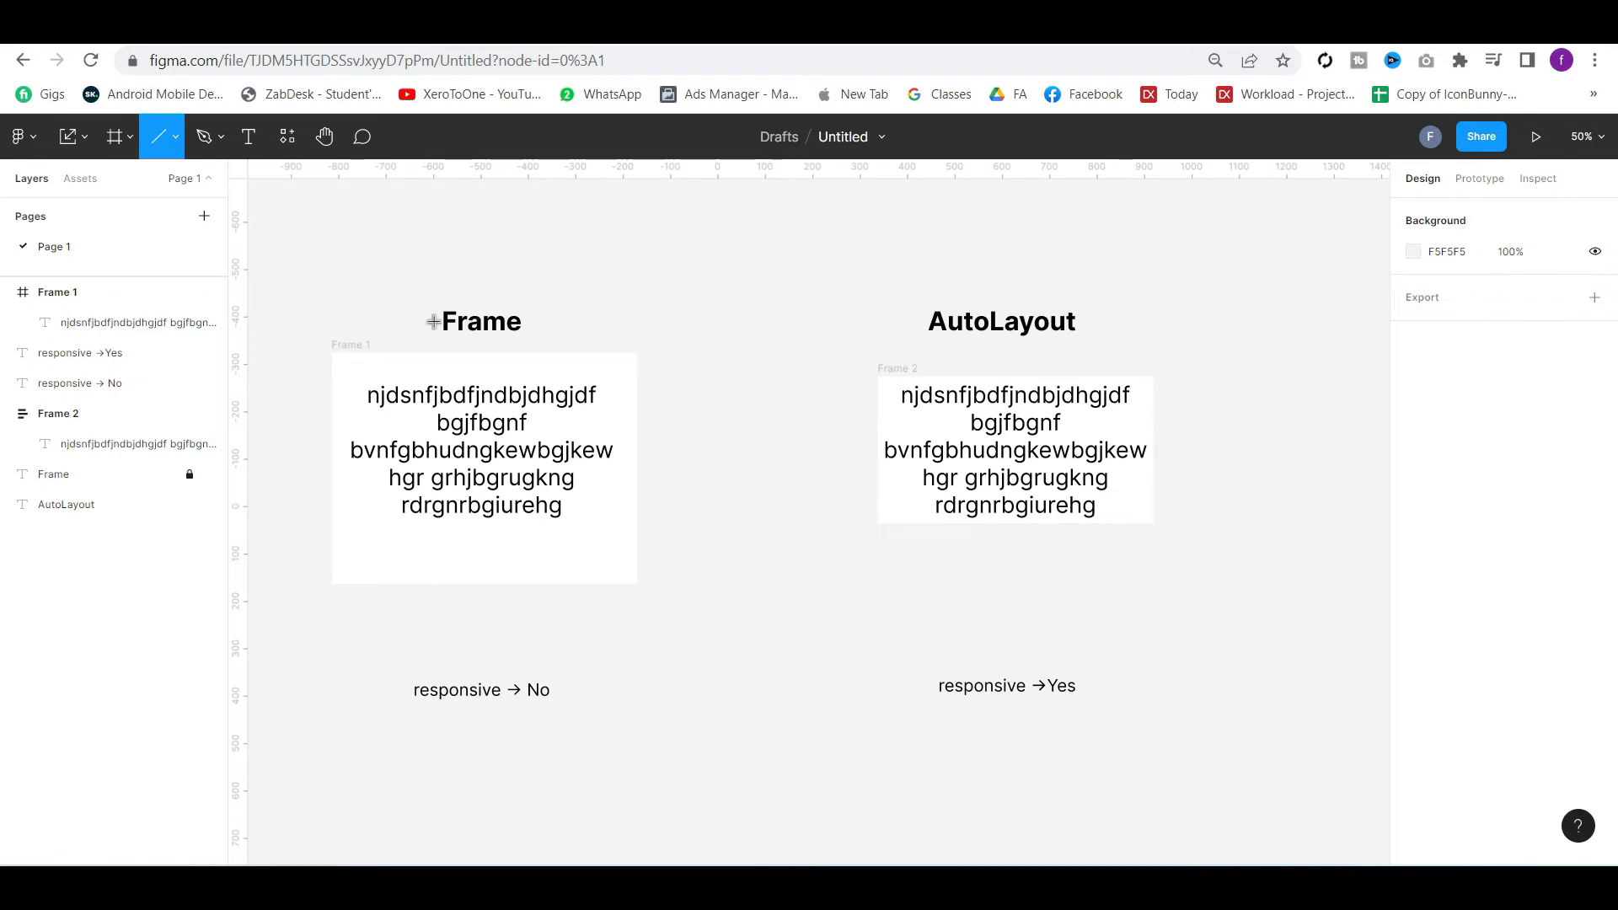
{"action": "key", "text": "o"}
{"action": "left_click_drag", "start_coordinate": [699, 563], "coordinate": [811, 675]}
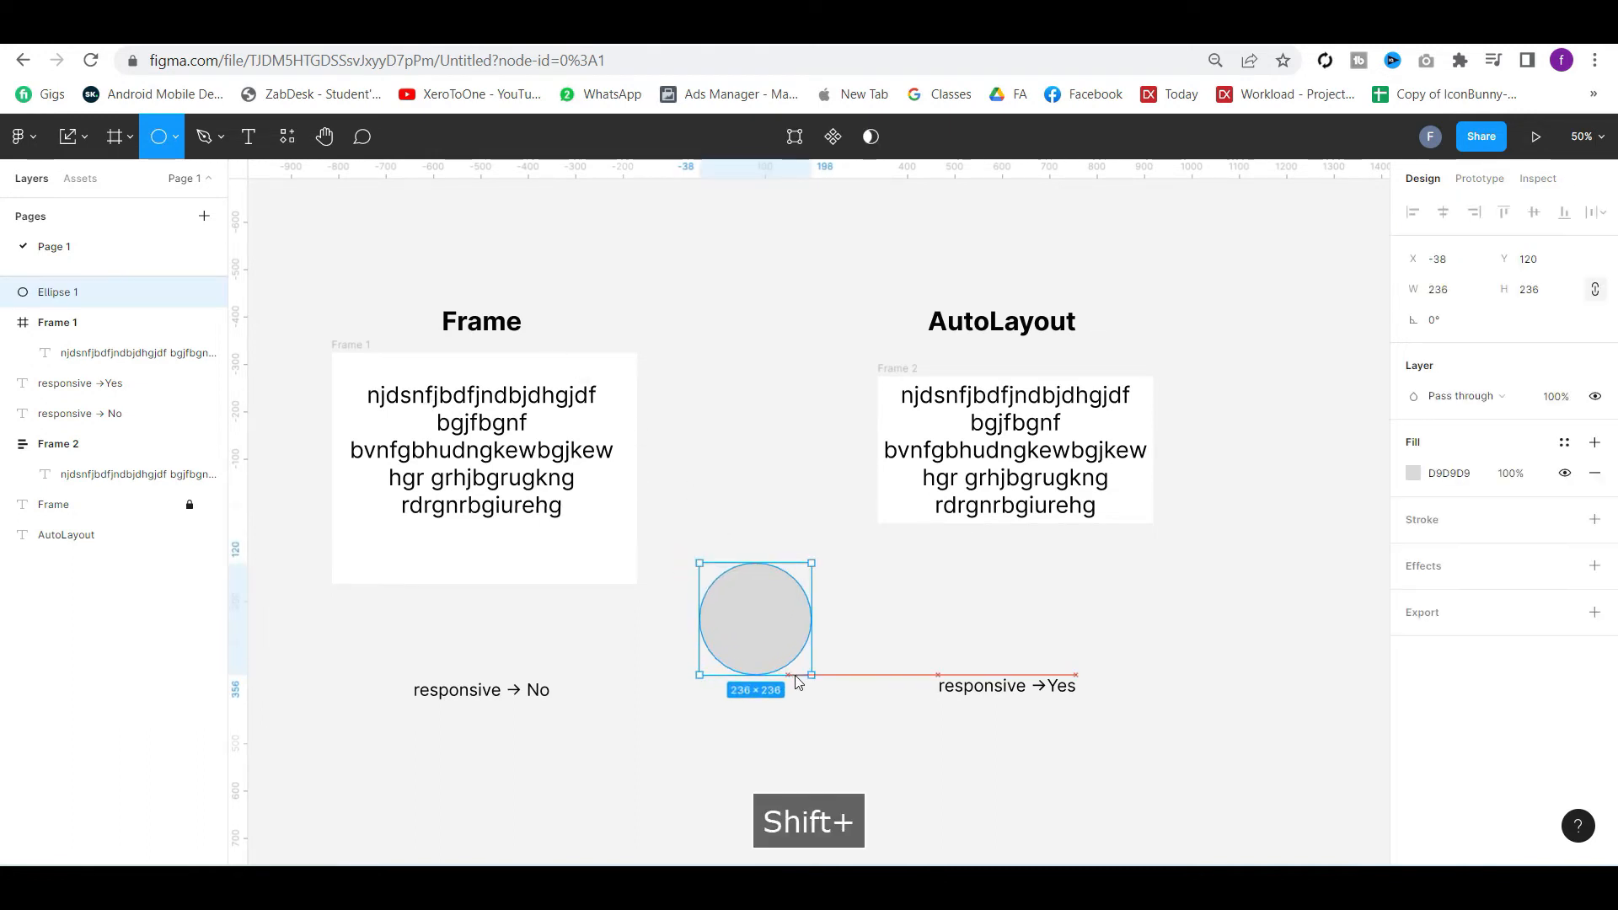
Change the circle's fill from a solid colour to an image fill
{"action": "left_click", "coordinate": [1414, 474]}
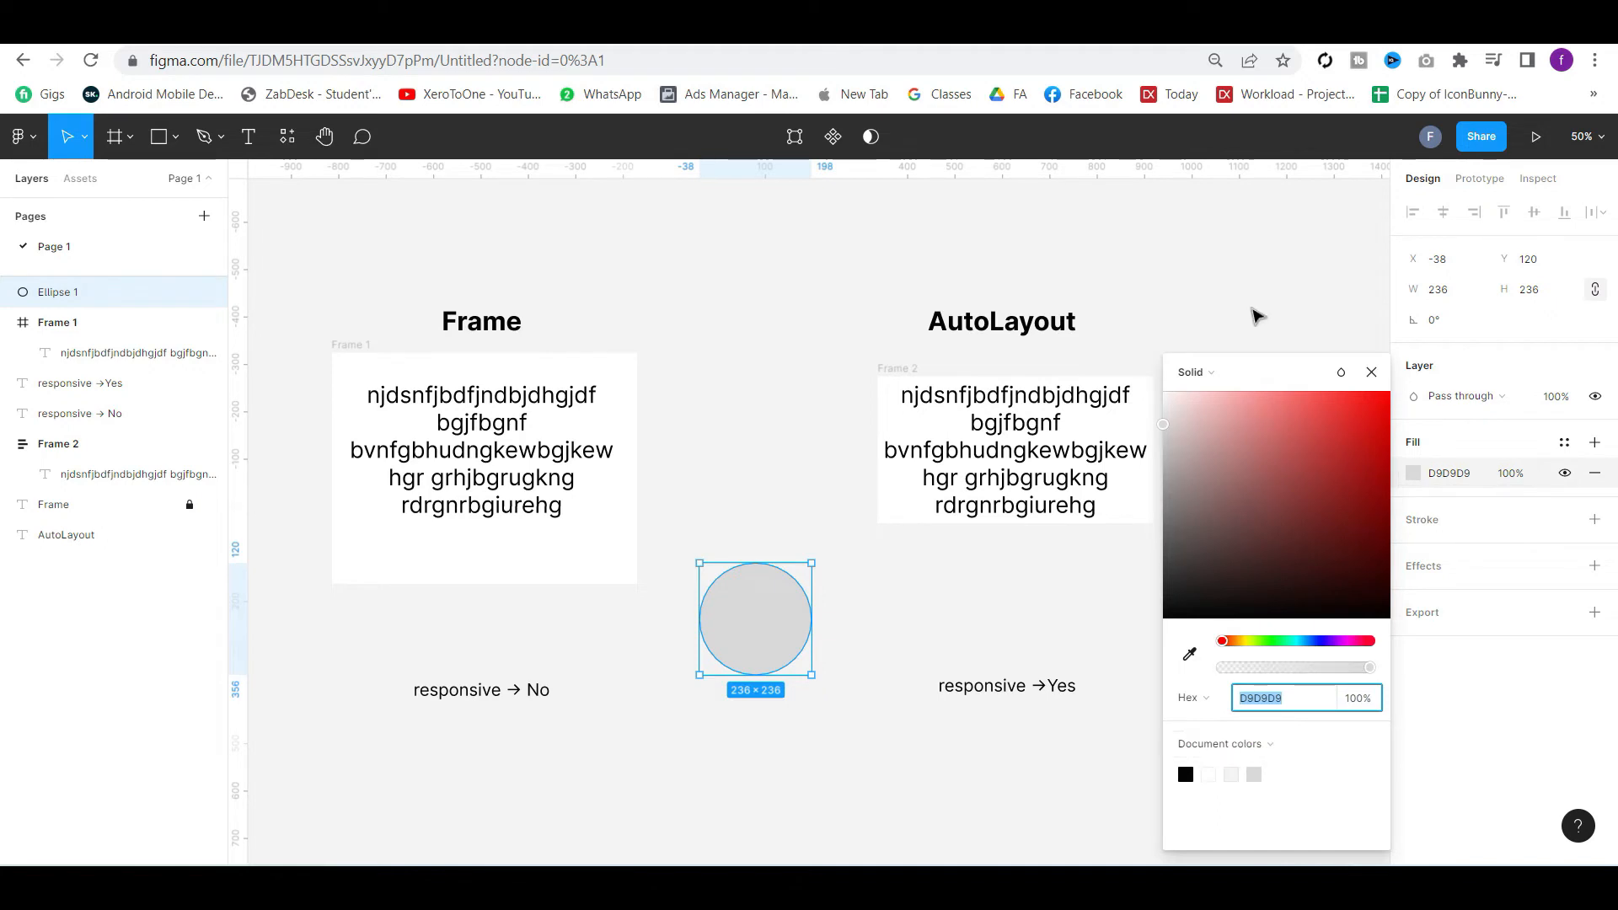
{"action": "left_click", "coordinate": [1205, 370]}
{"action": "left_click", "coordinate": [1216, 481]}
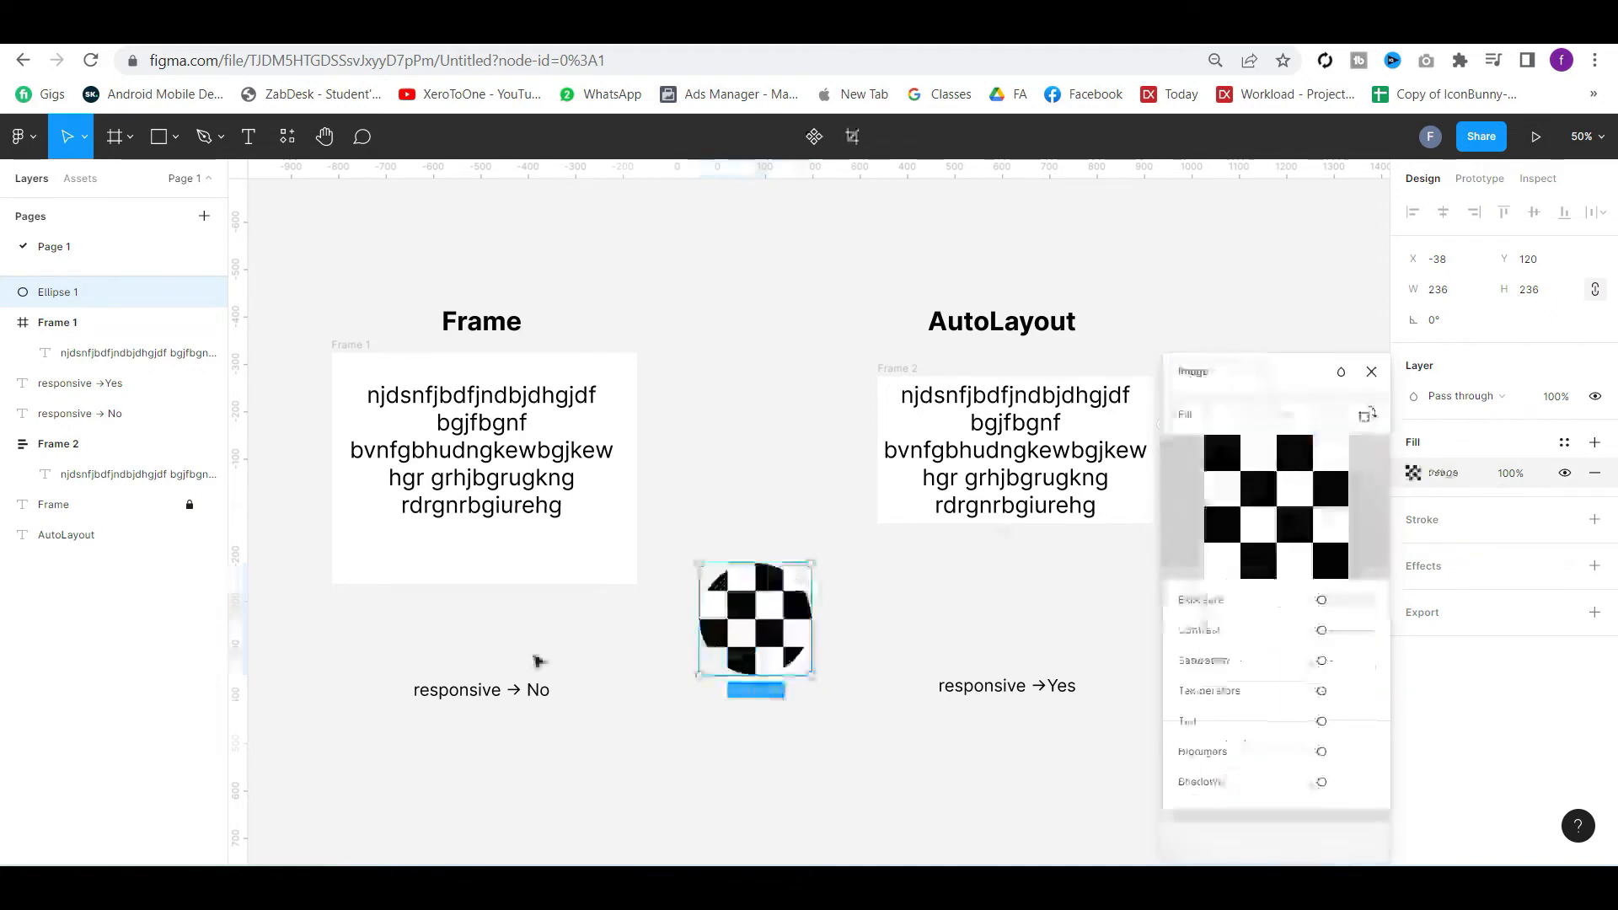
Move the image circle into the frame below the Frame heading and shift the filler text beneath it
{"action": "left_click_drag", "start_coordinate": [734, 627], "coordinate": [464, 397]}
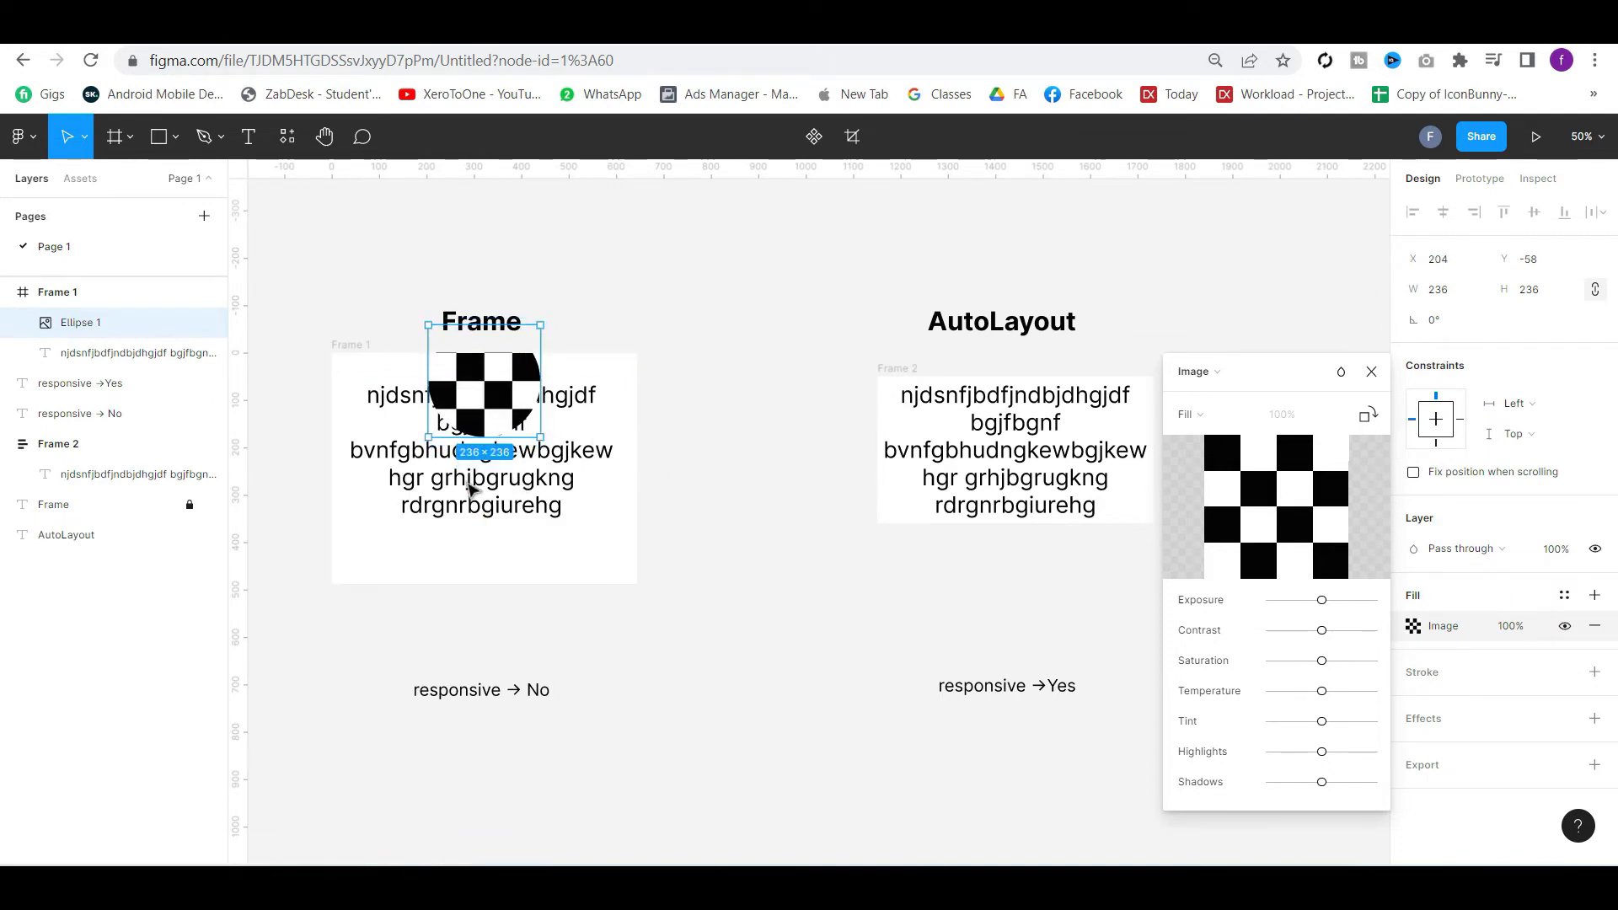
{"action": "left_click", "coordinate": [780, 446]}
{"action": "mouse_move", "coordinate": [488, 419]}
{"action": "left_mouse_down"}
{"action": "mouse_move", "coordinate": [478, 554]}
{"action": "mouse_move", "coordinate": [484, 439]}
{"action": "left_mouse_up"}
Extend the plain frame downwards to about 644 × 638 and lower its filler text to leave a gap below the circle
{"action": "left_click", "coordinate": [354, 350]}
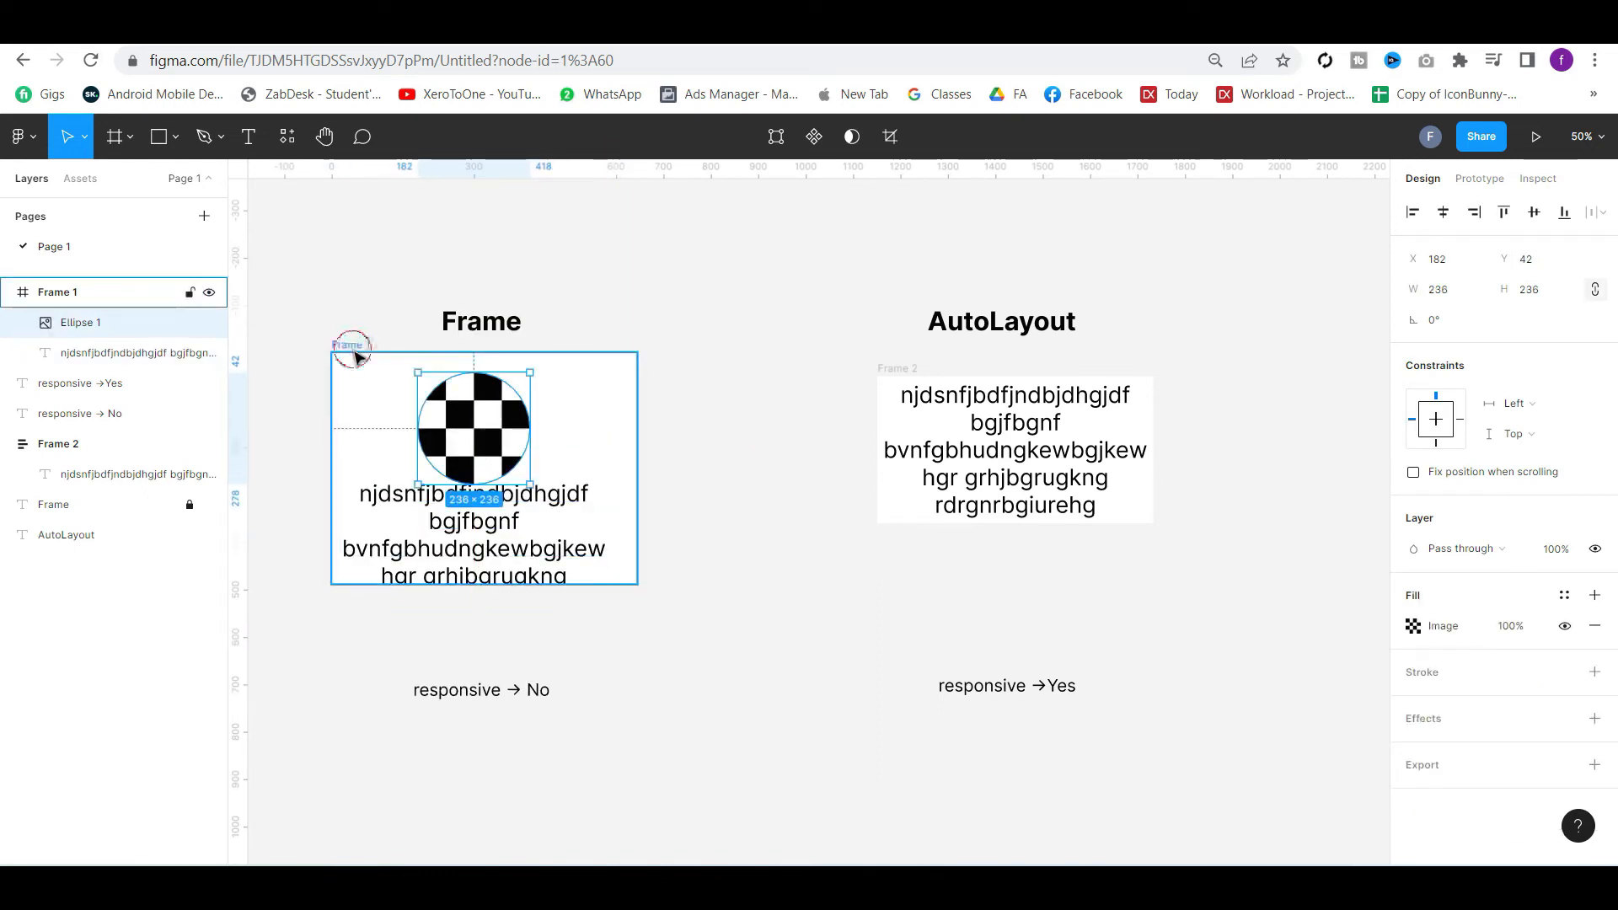
{"action": "left_click_drag", "start_coordinate": [487, 586], "coordinate": [486, 666]}
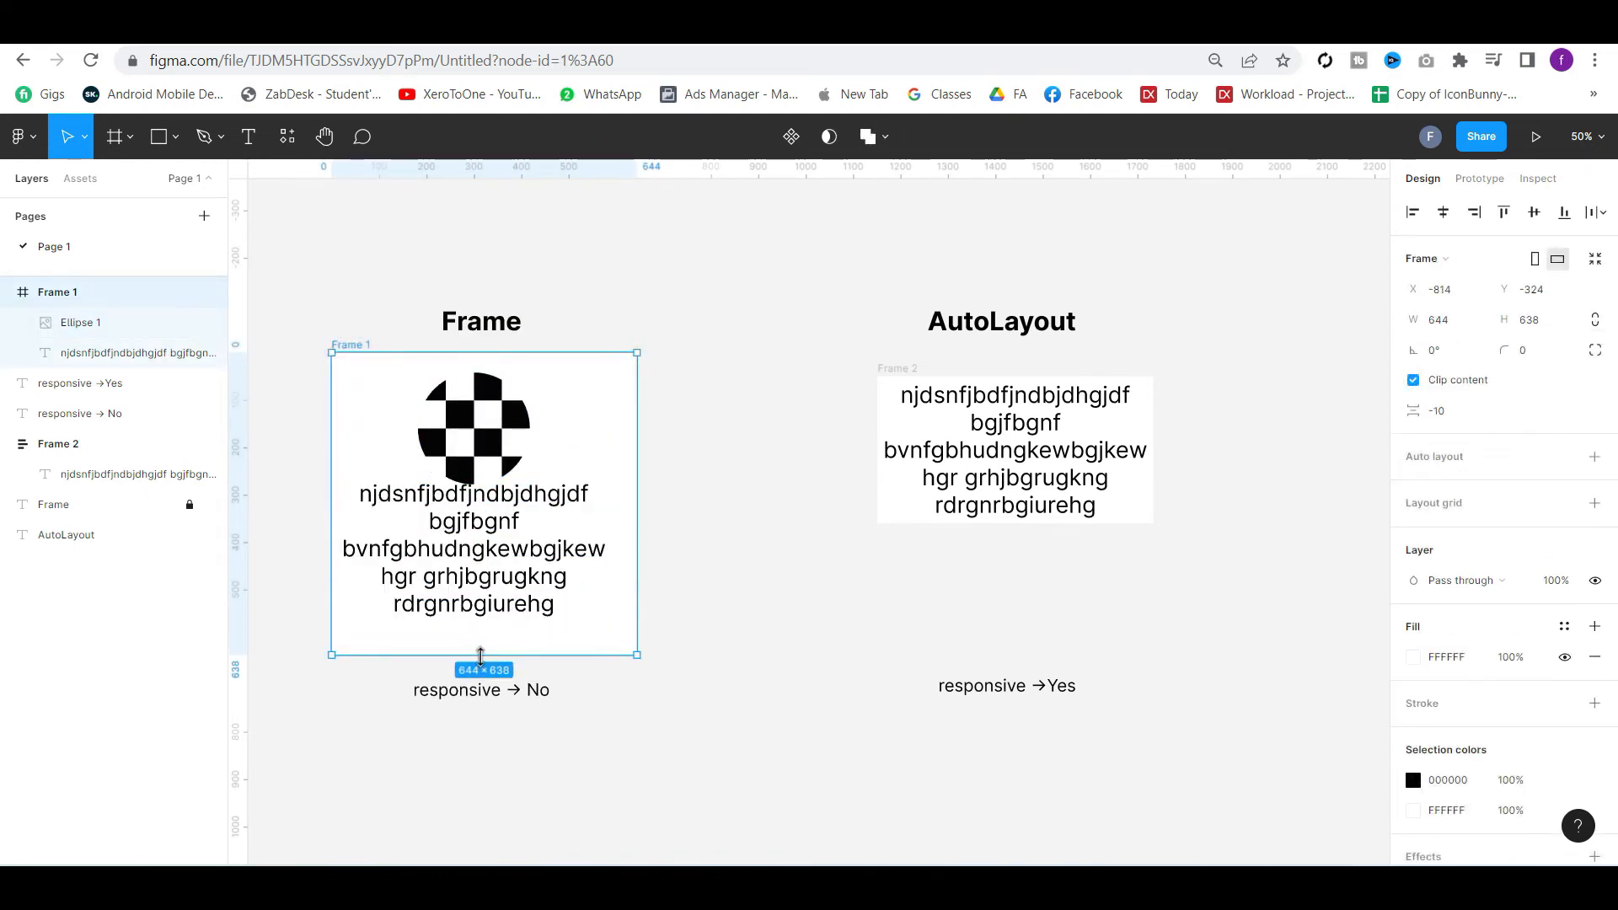
{"action": "mouse_move", "coordinate": [494, 548]}
{"action": "left_mouse_down"}
{"action": "mouse_move", "coordinate": [497, 577]}
{"action": "mouse_move", "coordinate": [494, 561]}
{"action": "left_mouse_up"}
{"action": "left_click", "coordinate": [712, 567]}
{"action": "left_click", "coordinate": [494, 544]}
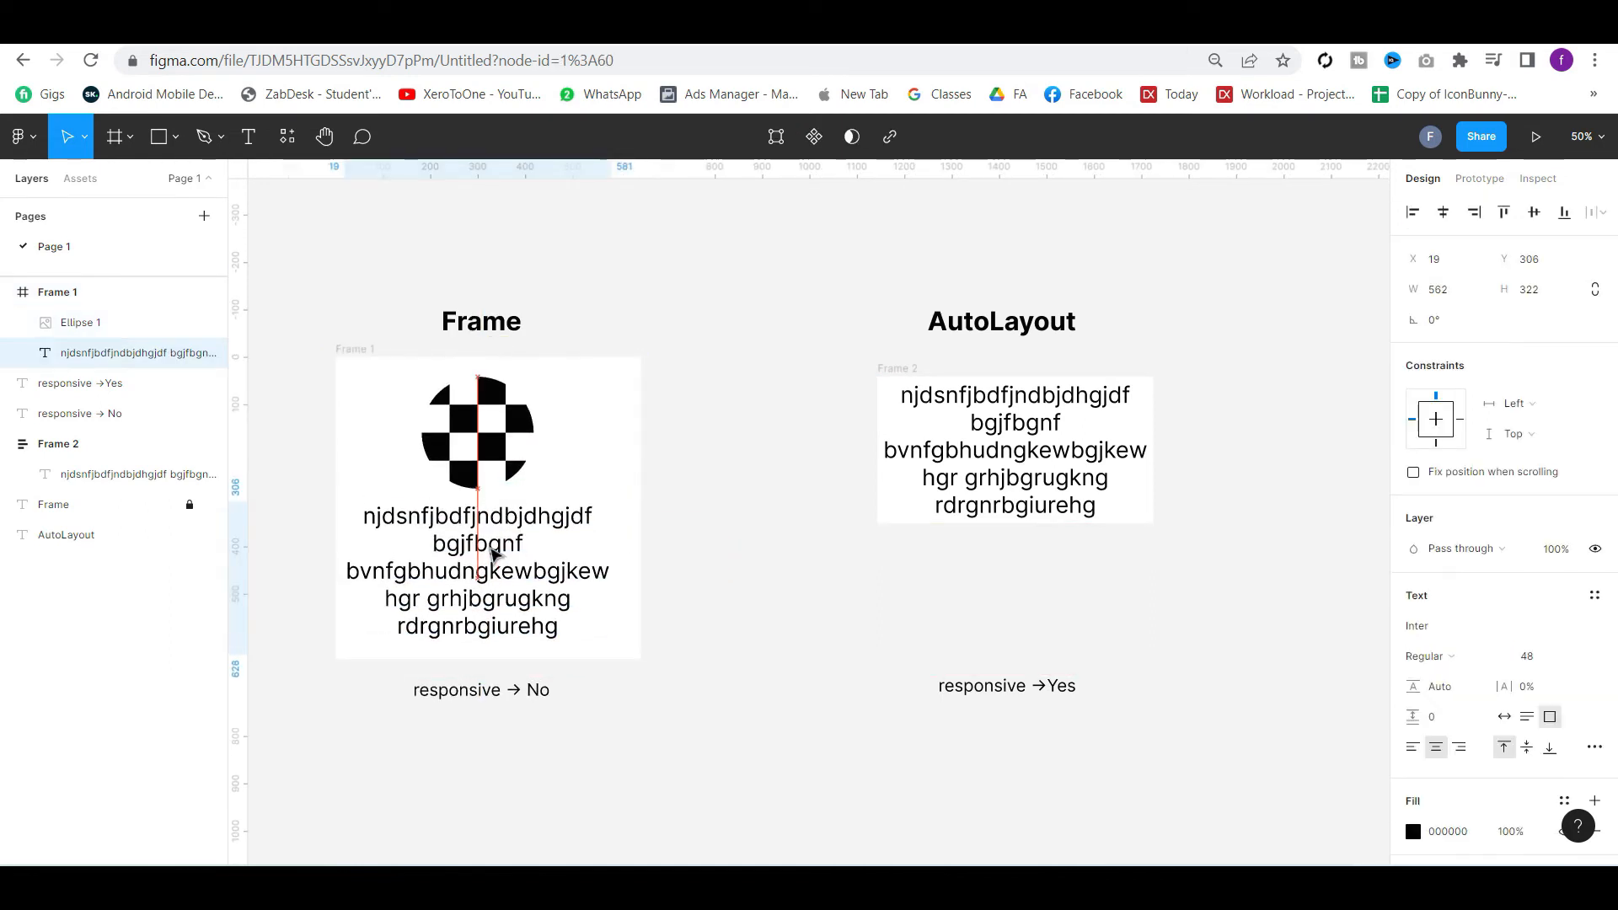
Copy the image circle from the plain frame into the auto layout frame, above its filler text
{"action": "left_click", "coordinate": [489, 442]}
{"action": "left_click", "coordinate": [802, 517]}
{"action": "left_click", "coordinate": [477, 457]}
{"action": "left_click_drag", "start_coordinate": [483, 449], "coordinate": [1036, 386]}
{"action": "left_click", "coordinate": [744, 350]}
{"action": "left_click", "coordinate": [1297, 498]}
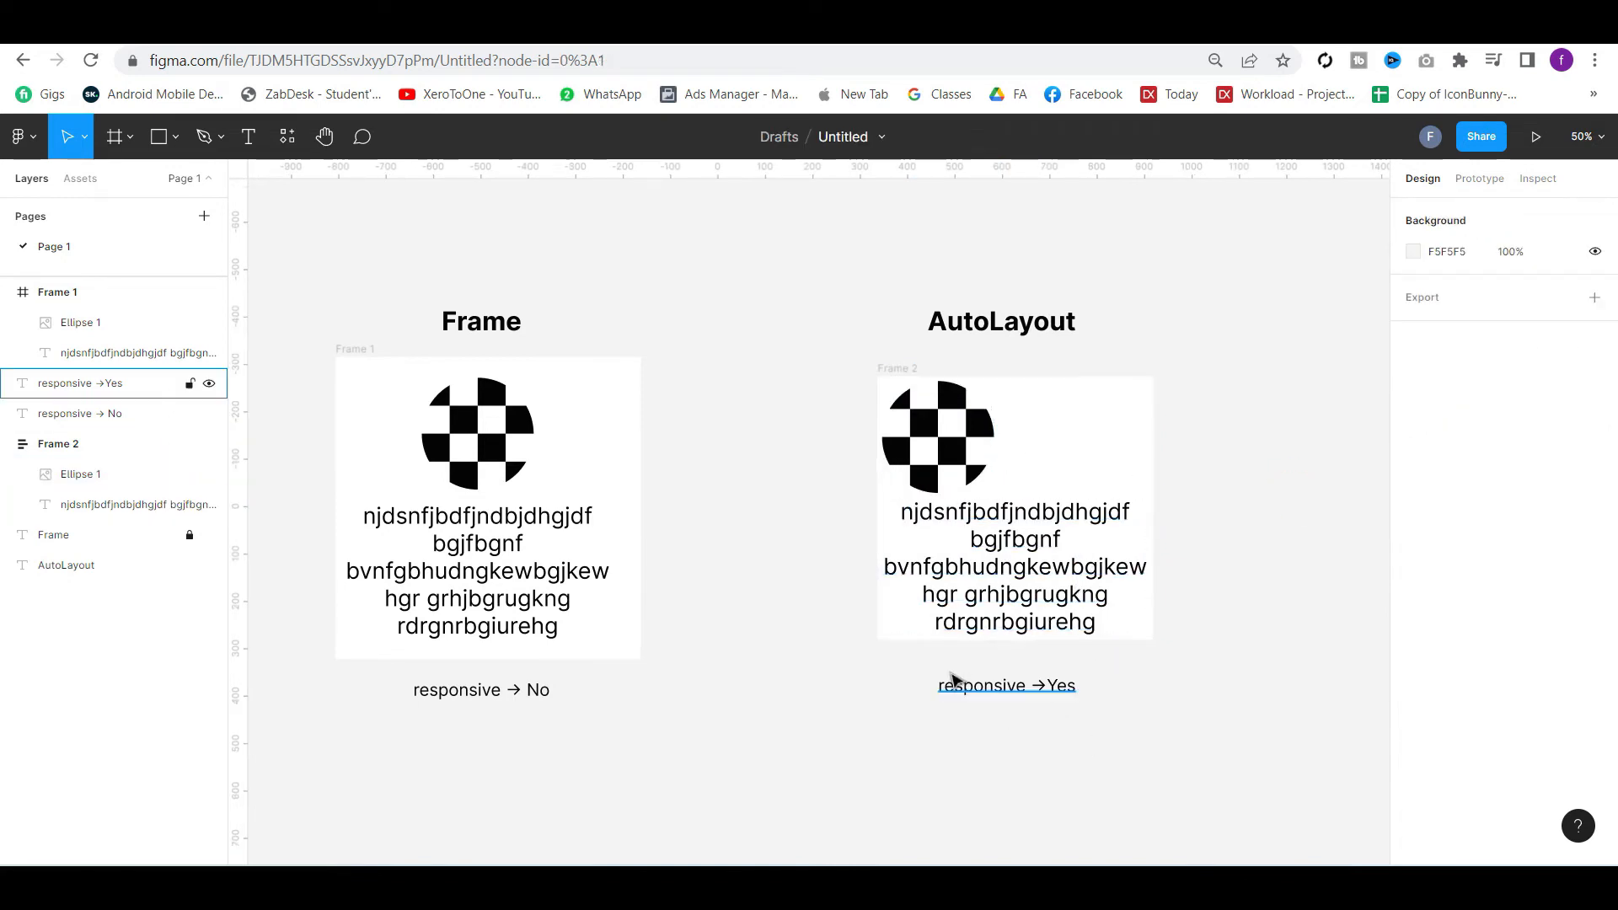
Try the left and right alignments on the auto layout frame's content and settle on centre alignment
{"action": "left_click", "coordinate": [895, 439]}
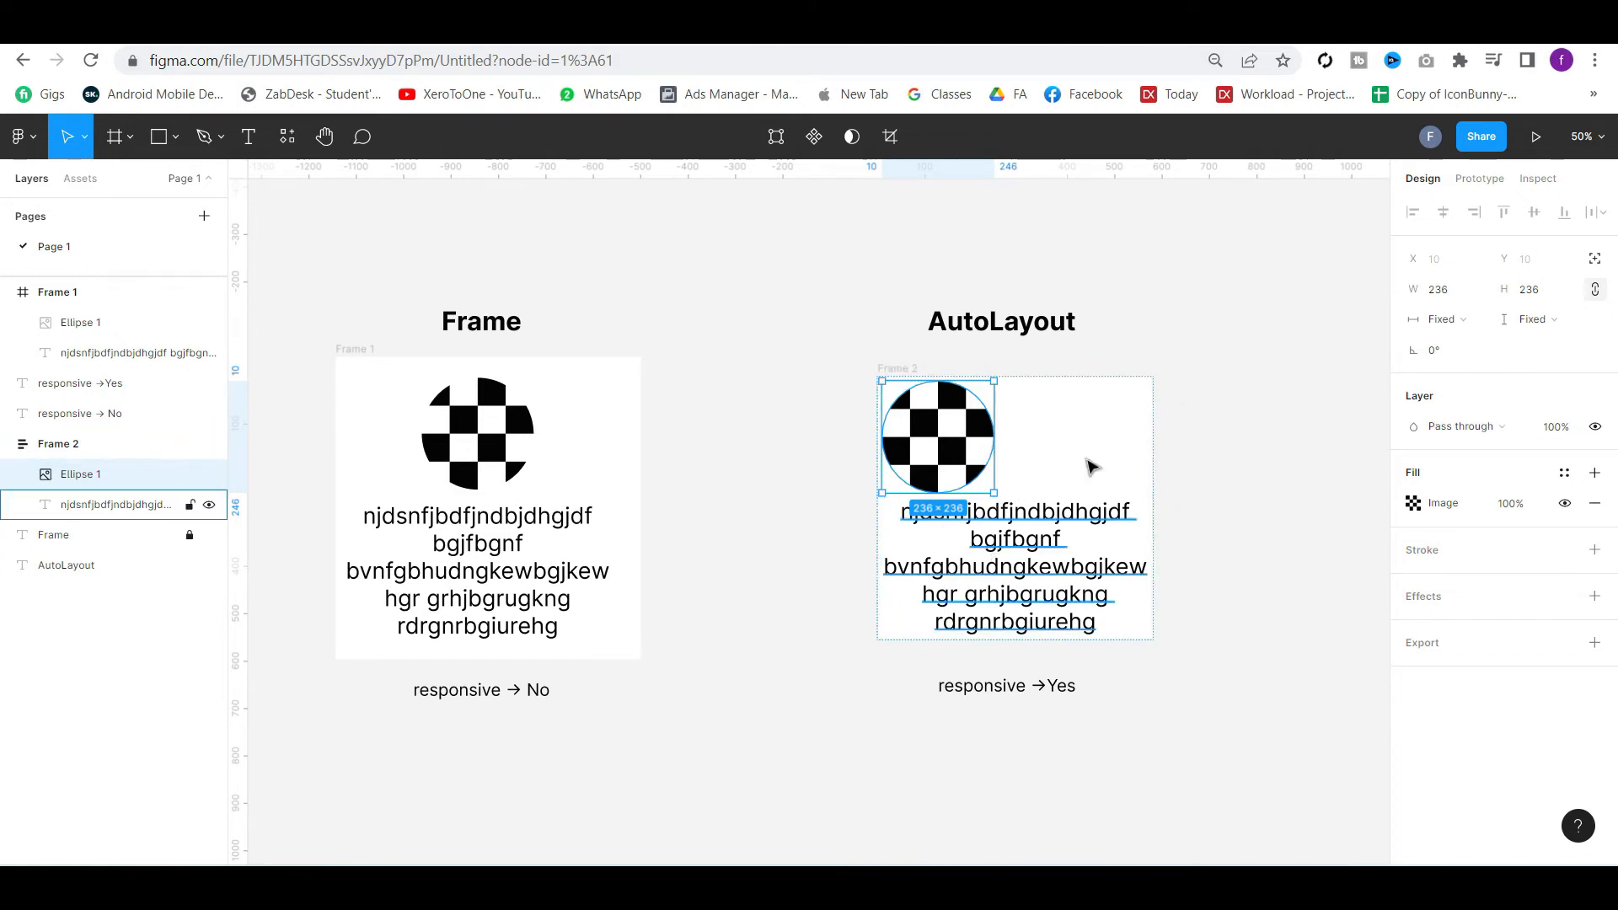
{"action": "left_click", "coordinate": [1068, 391]}
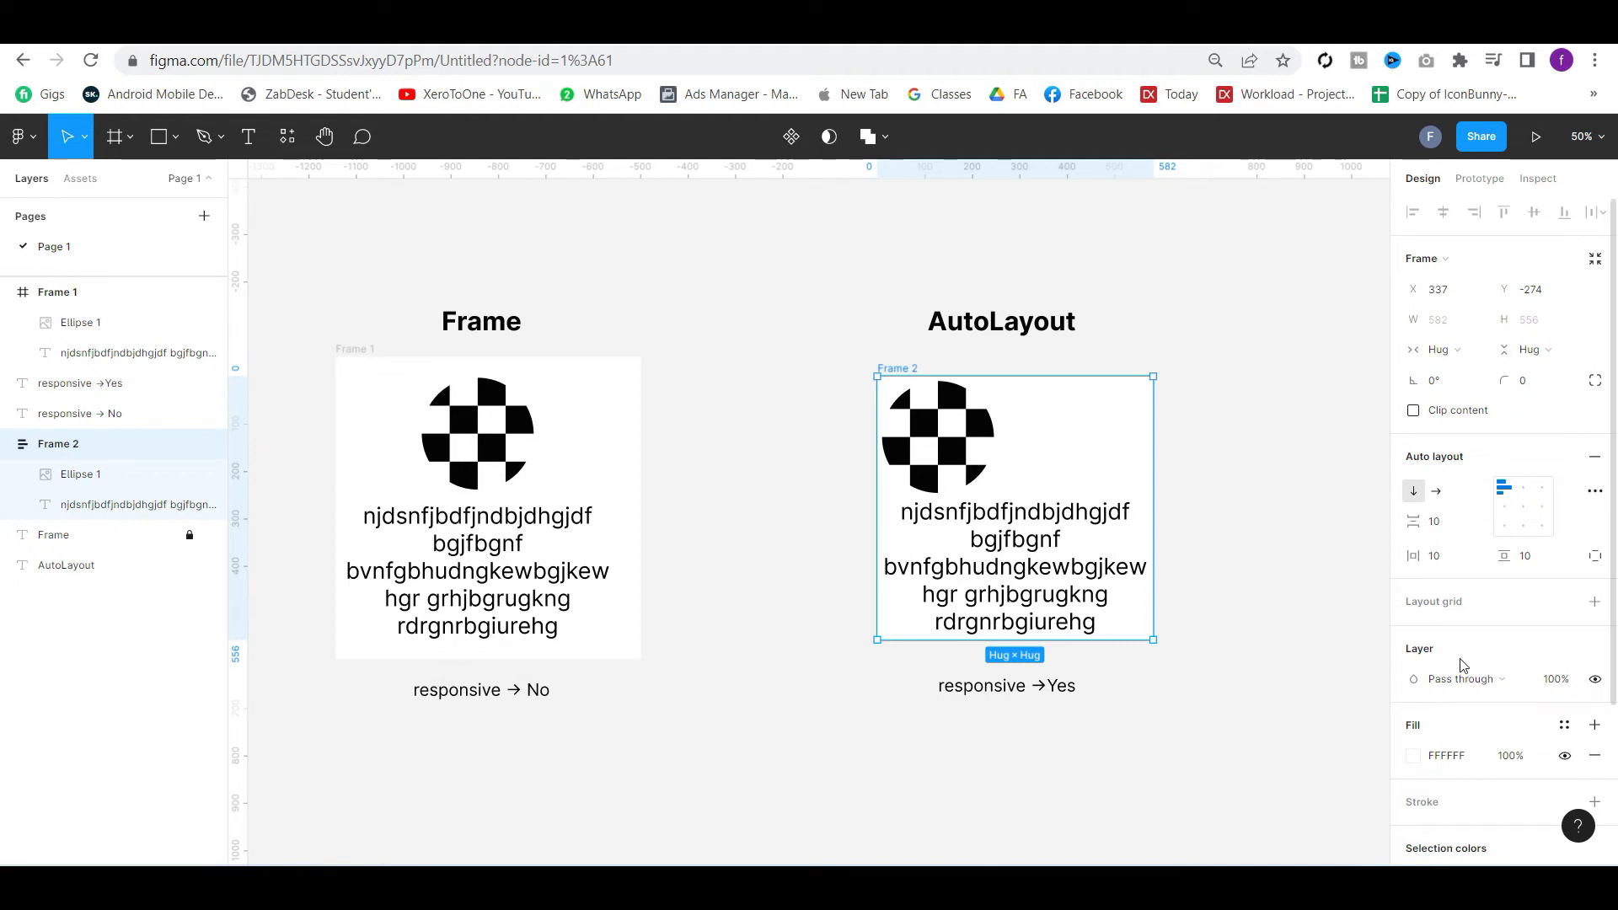
{"action": "left_click", "coordinate": [1525, 506]}
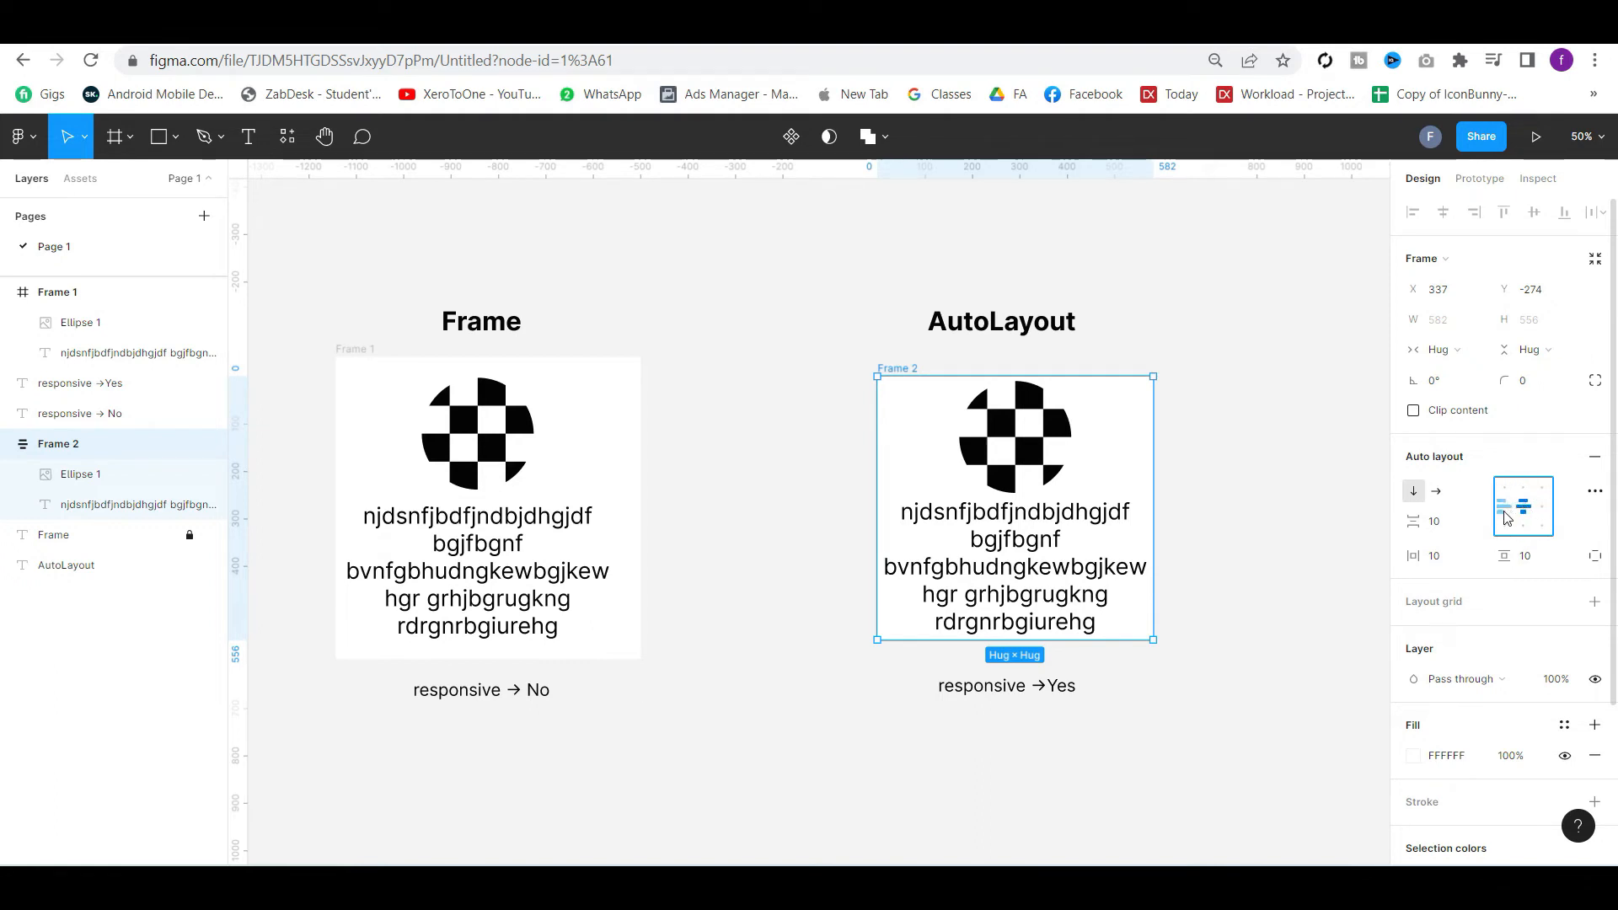
{"action": "left_click", "coordinate": [1506, 510]}
{"action": "left_click", "coordinate": [1542, 507]}
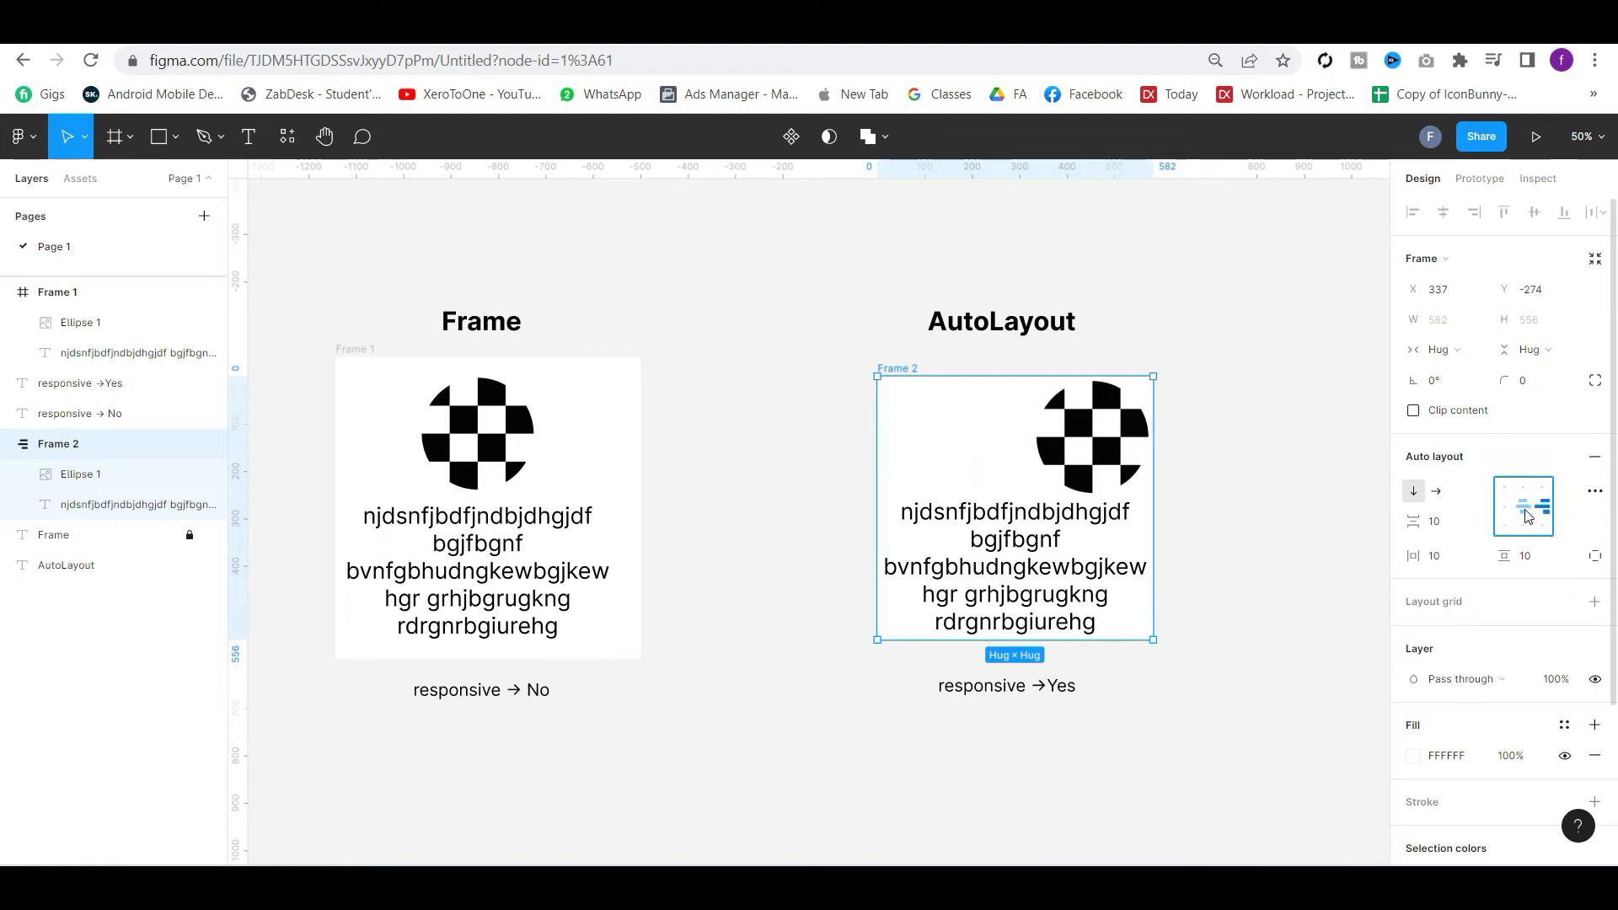
{"action": "left_click", "coordinate": [1525, 509]}
Widen the auto layout frame to about 817 and check its text and circle
{"action": "left_click", "coordinate": [1112, 517]}
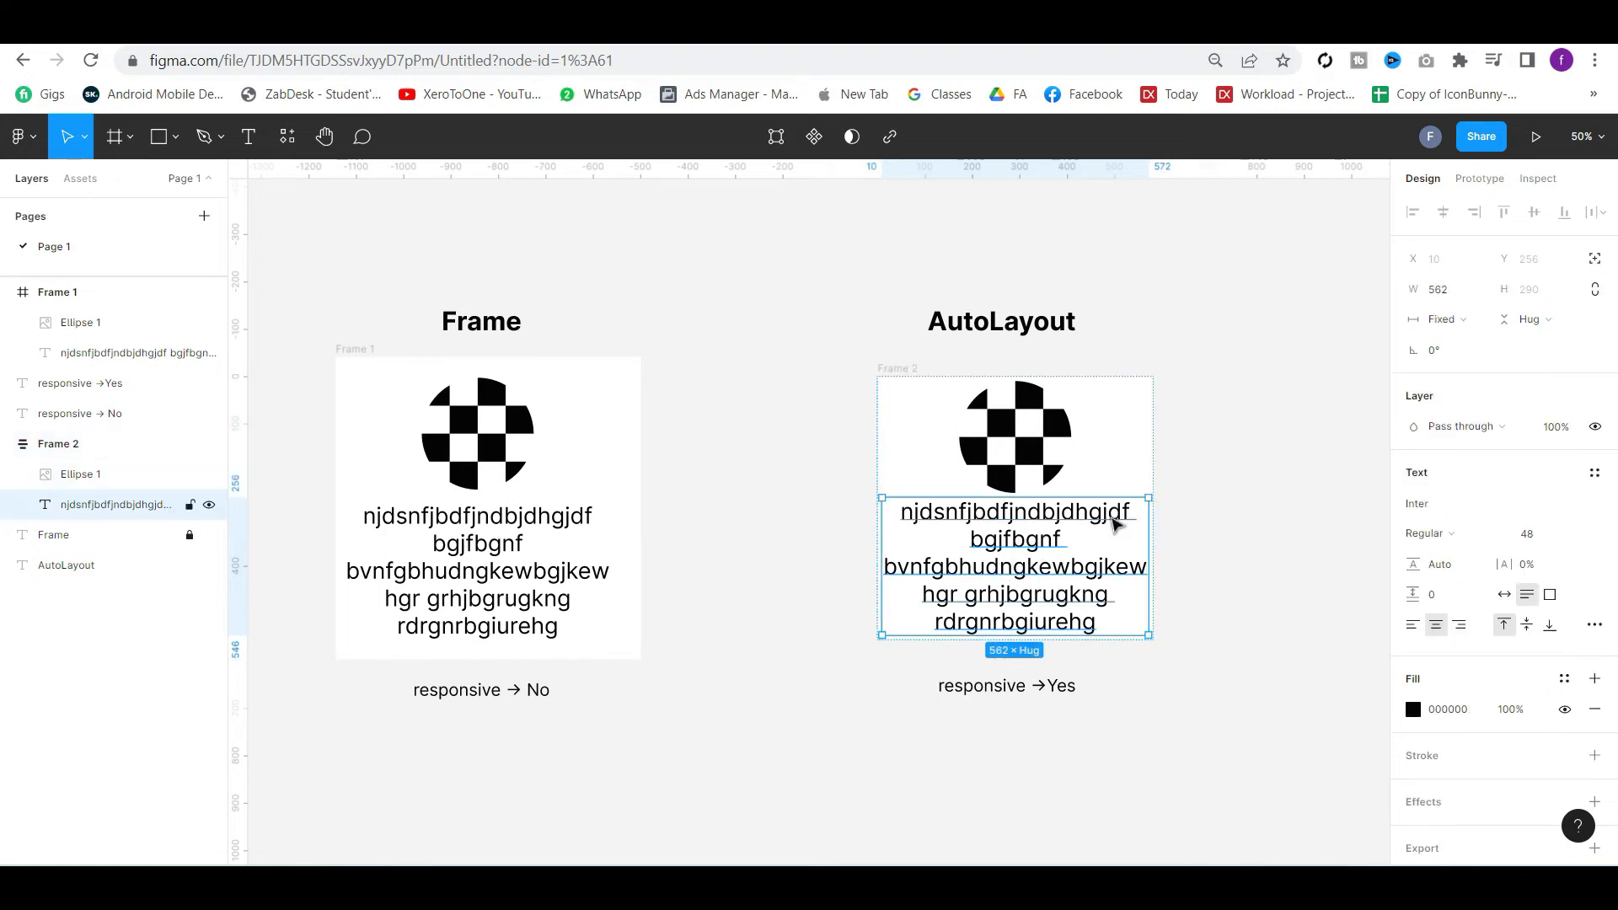
{"action": "left_click", "coordinate": [1154, 474]}
{"action": "left_click_drag", "start_coordinate": [1155, 466], "coordinate": [1264, 469]}
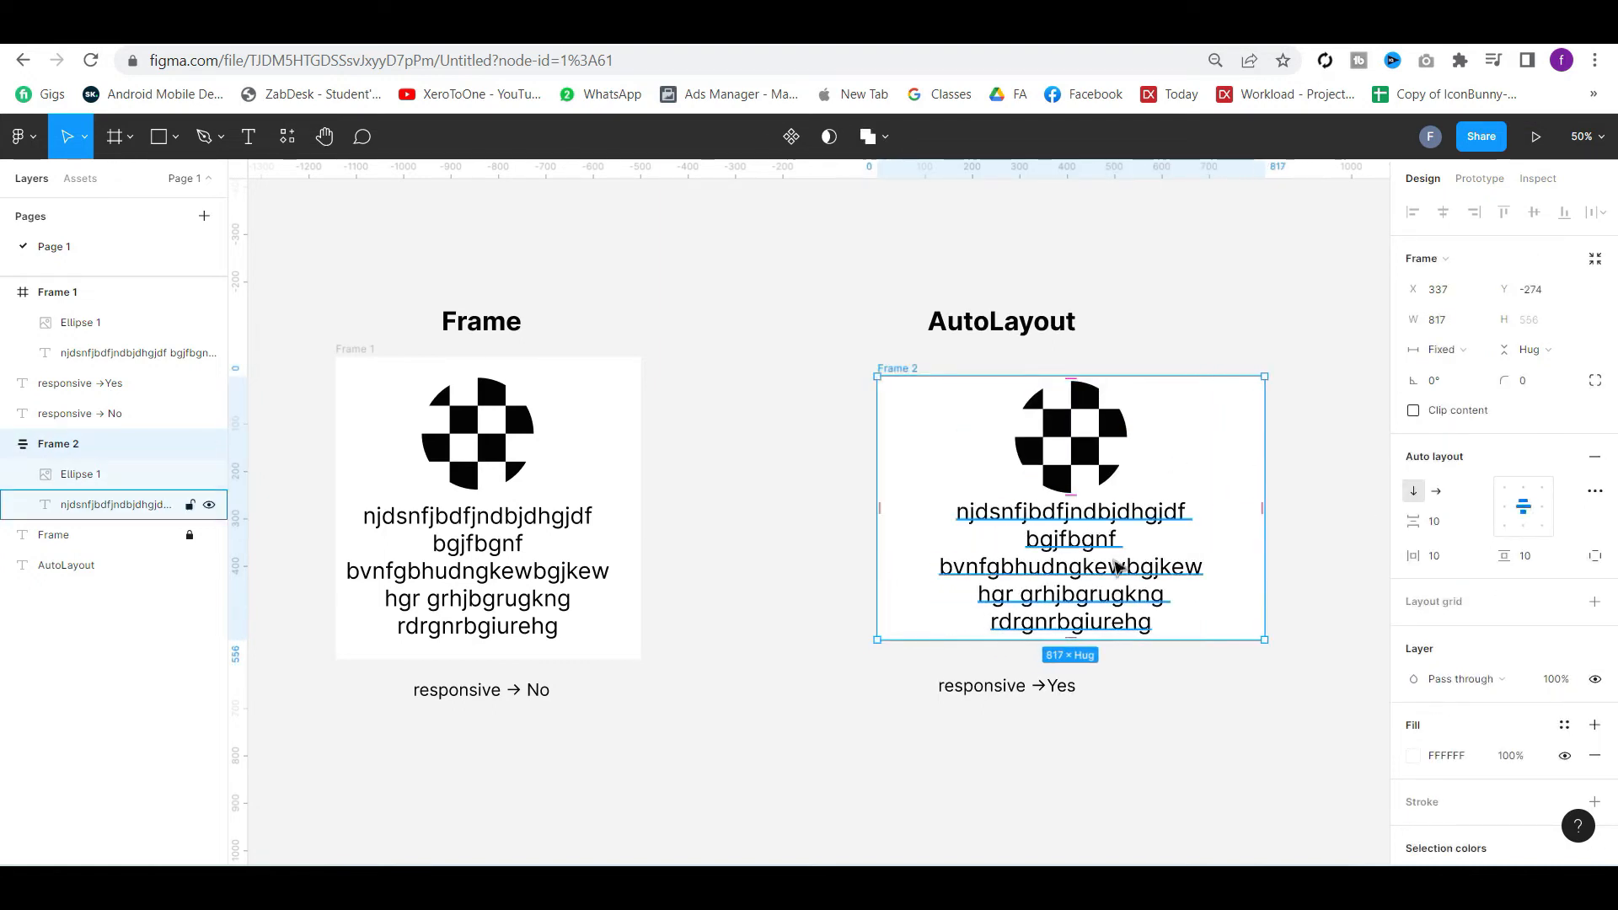
{"action": "left_click", "coordinate": [1060, 573]}
{"action": "left_click", "coordinate": [1063, 435]}
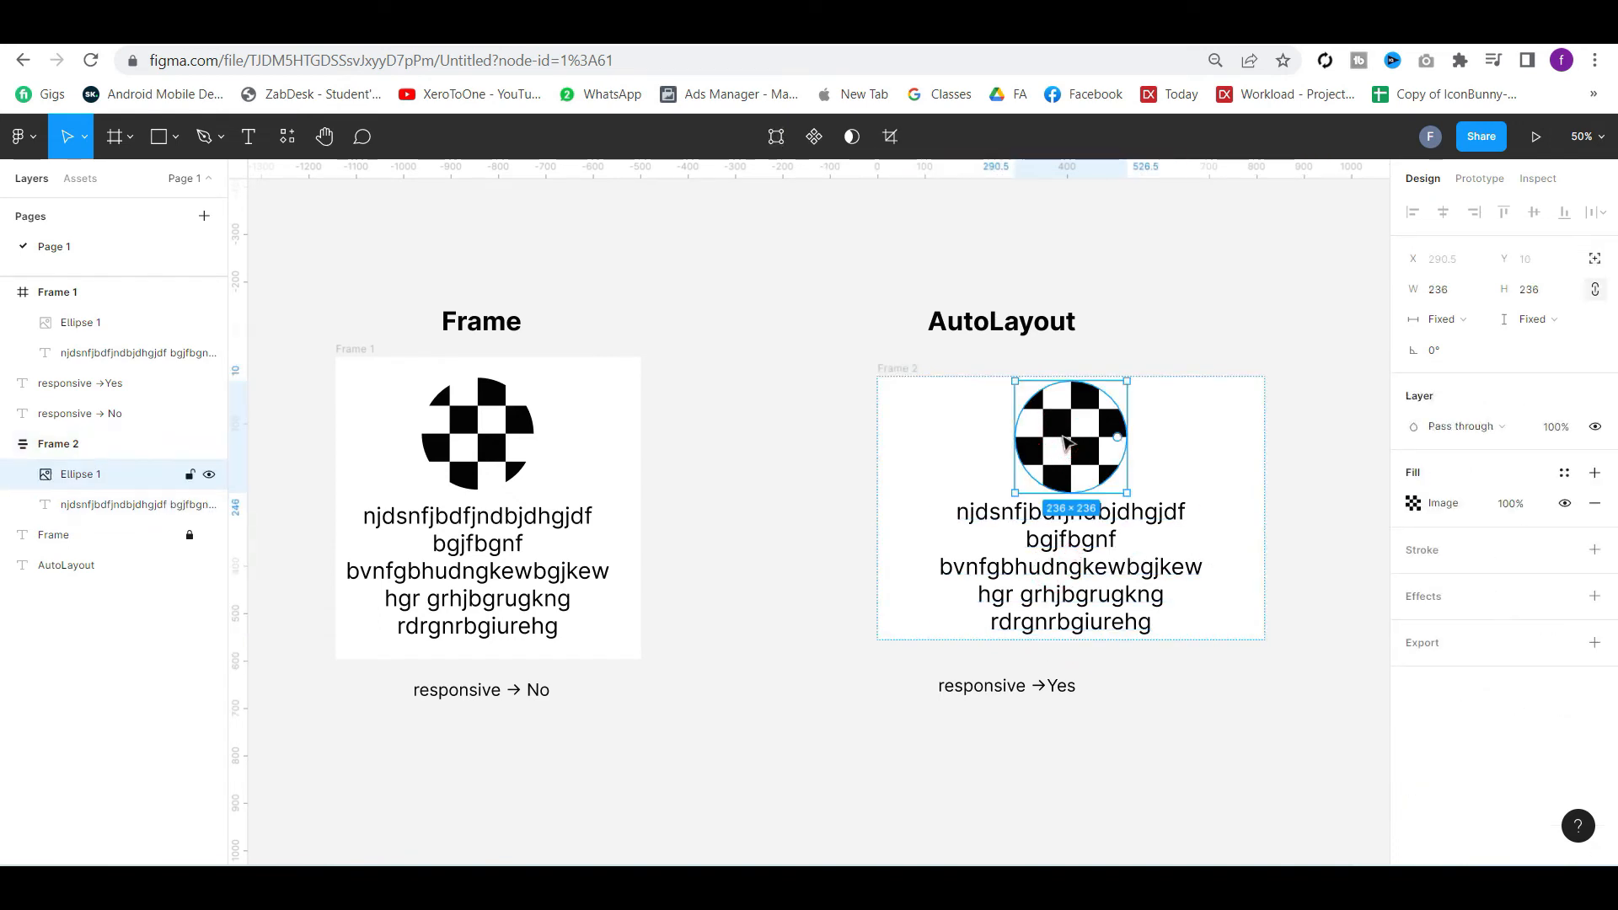
Try left alignment on the widened auto layout frame's content and restore centre alignment
{"action": "left_click", "coordinate": [924, 386]}
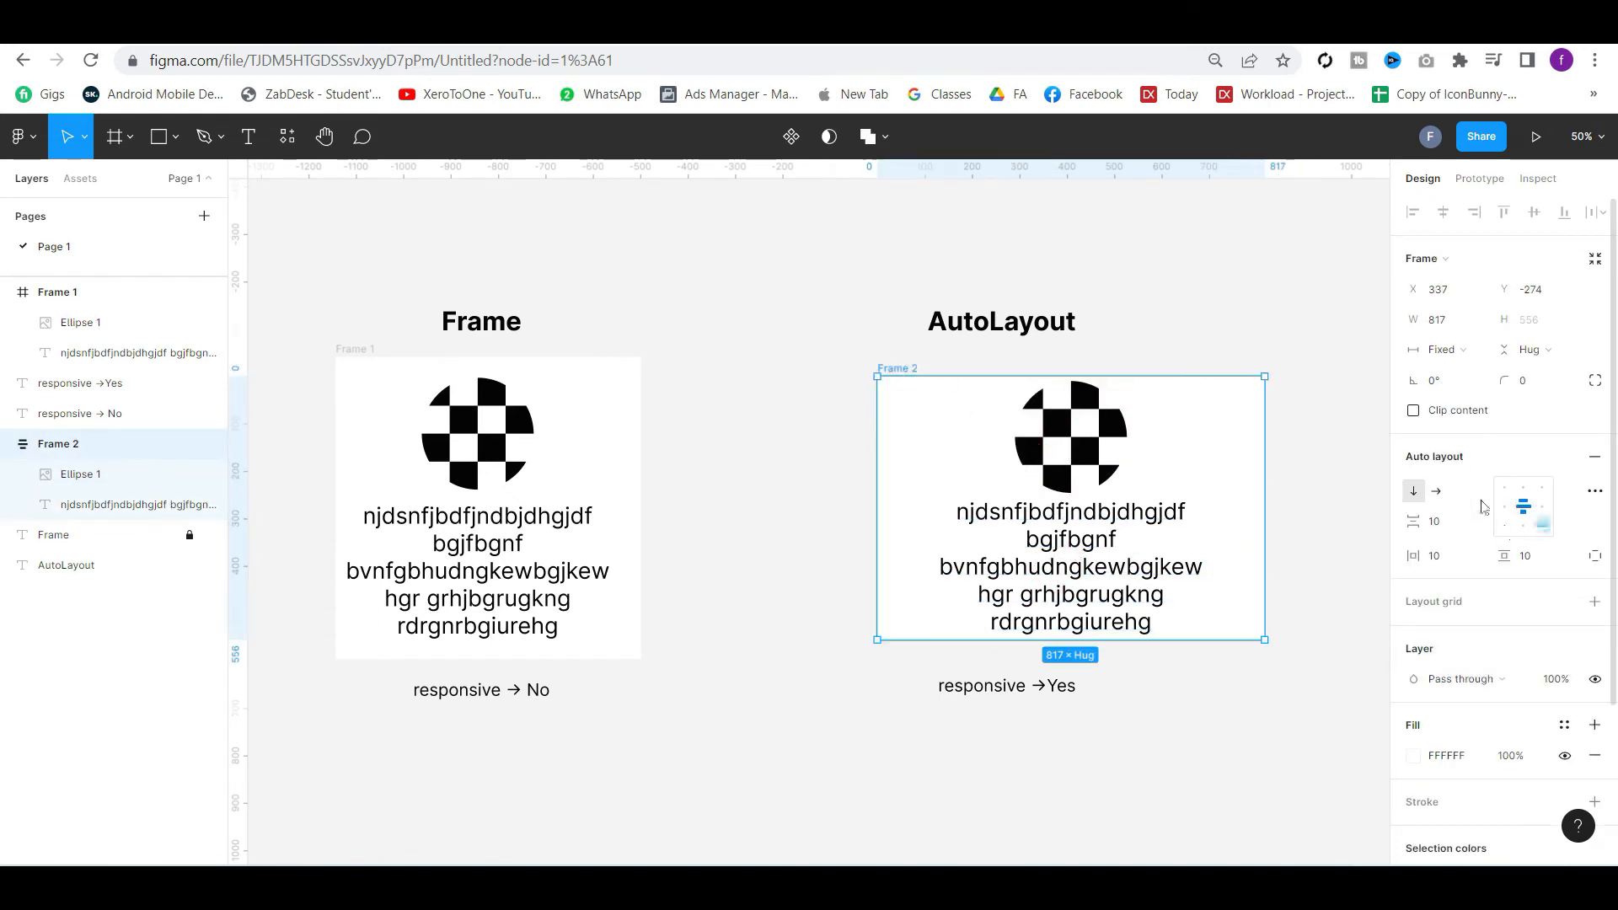
{"action": "left_click", "coordinate": [1505, 513]}
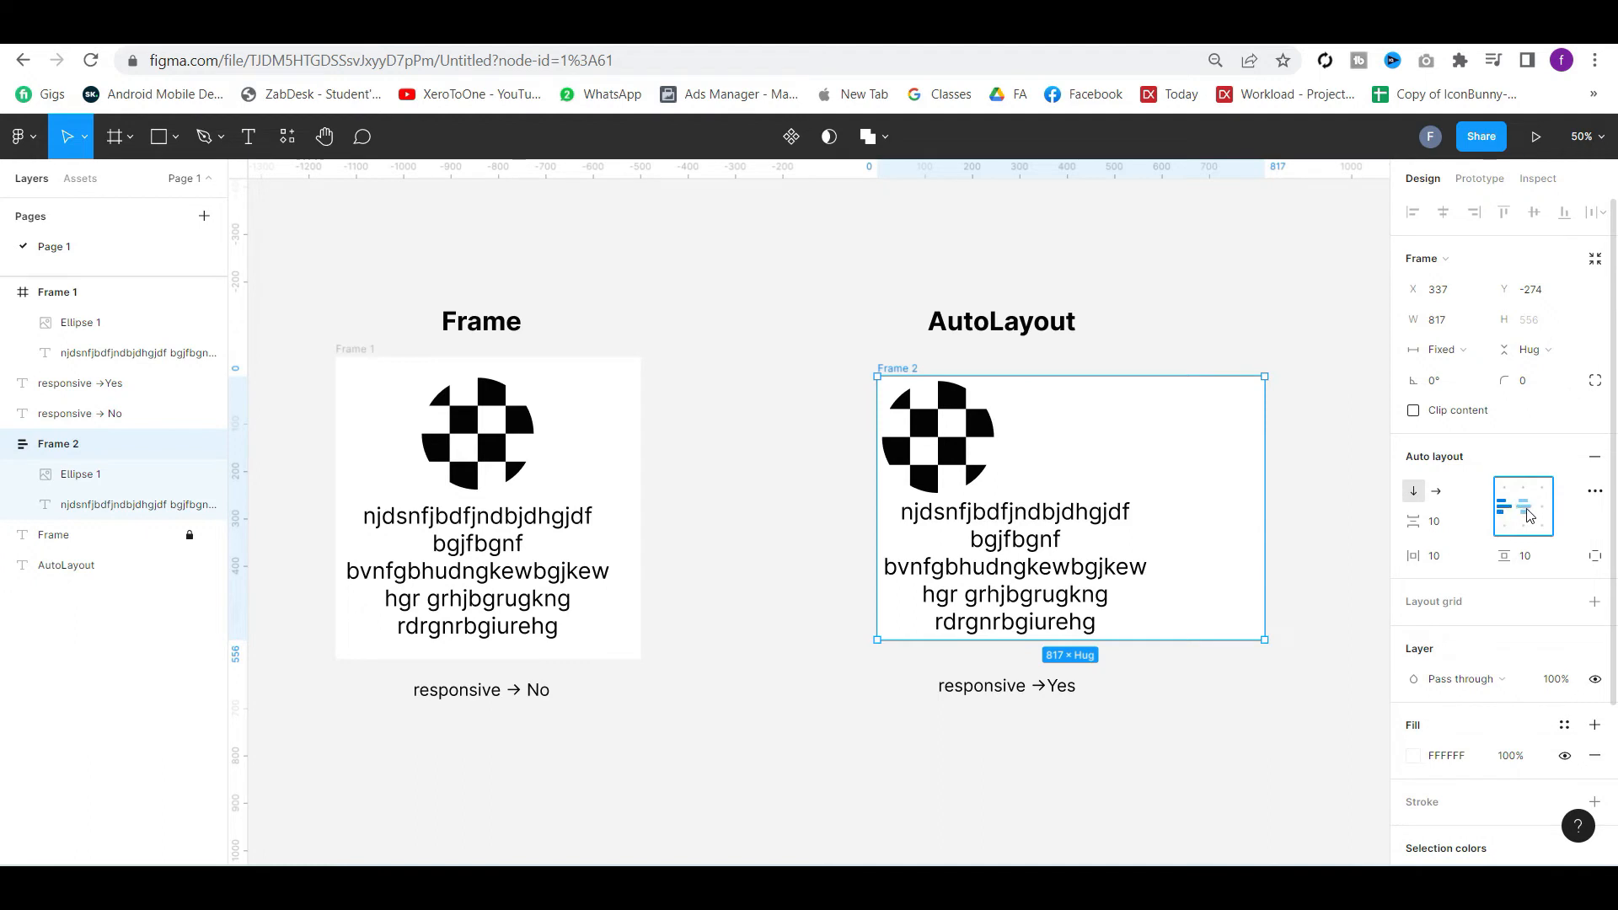
{"action": "left_click", "coordinate": [1523, 509]}
{"action": "left_click", "coordinate": [723, 496]}
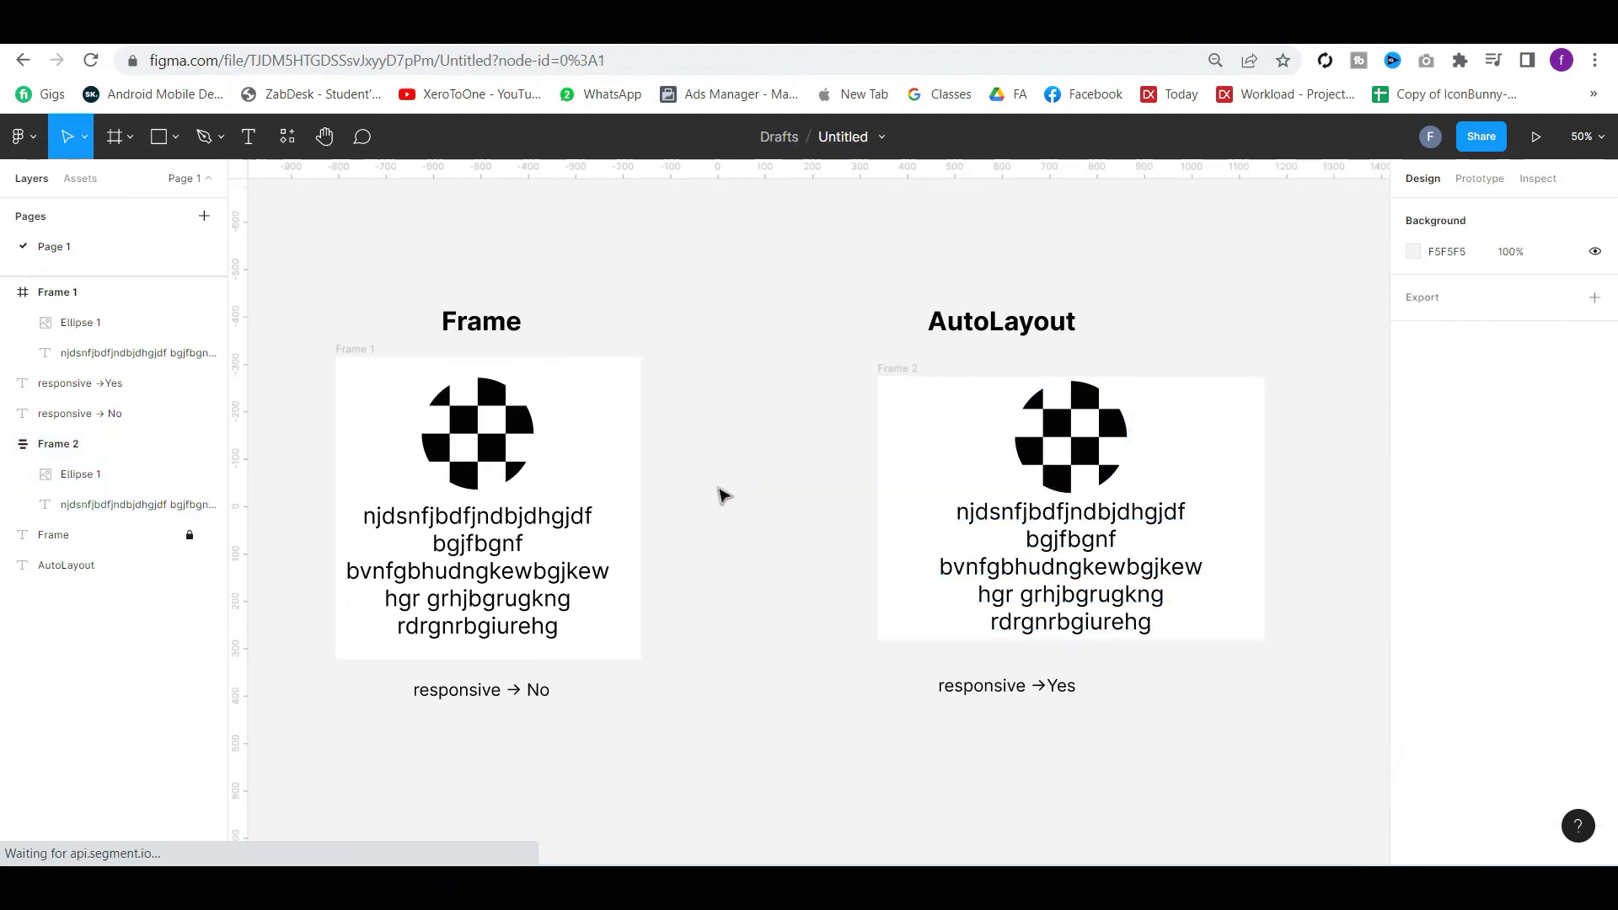
{"action": "left_click", "coordinate": [1009, 689]}
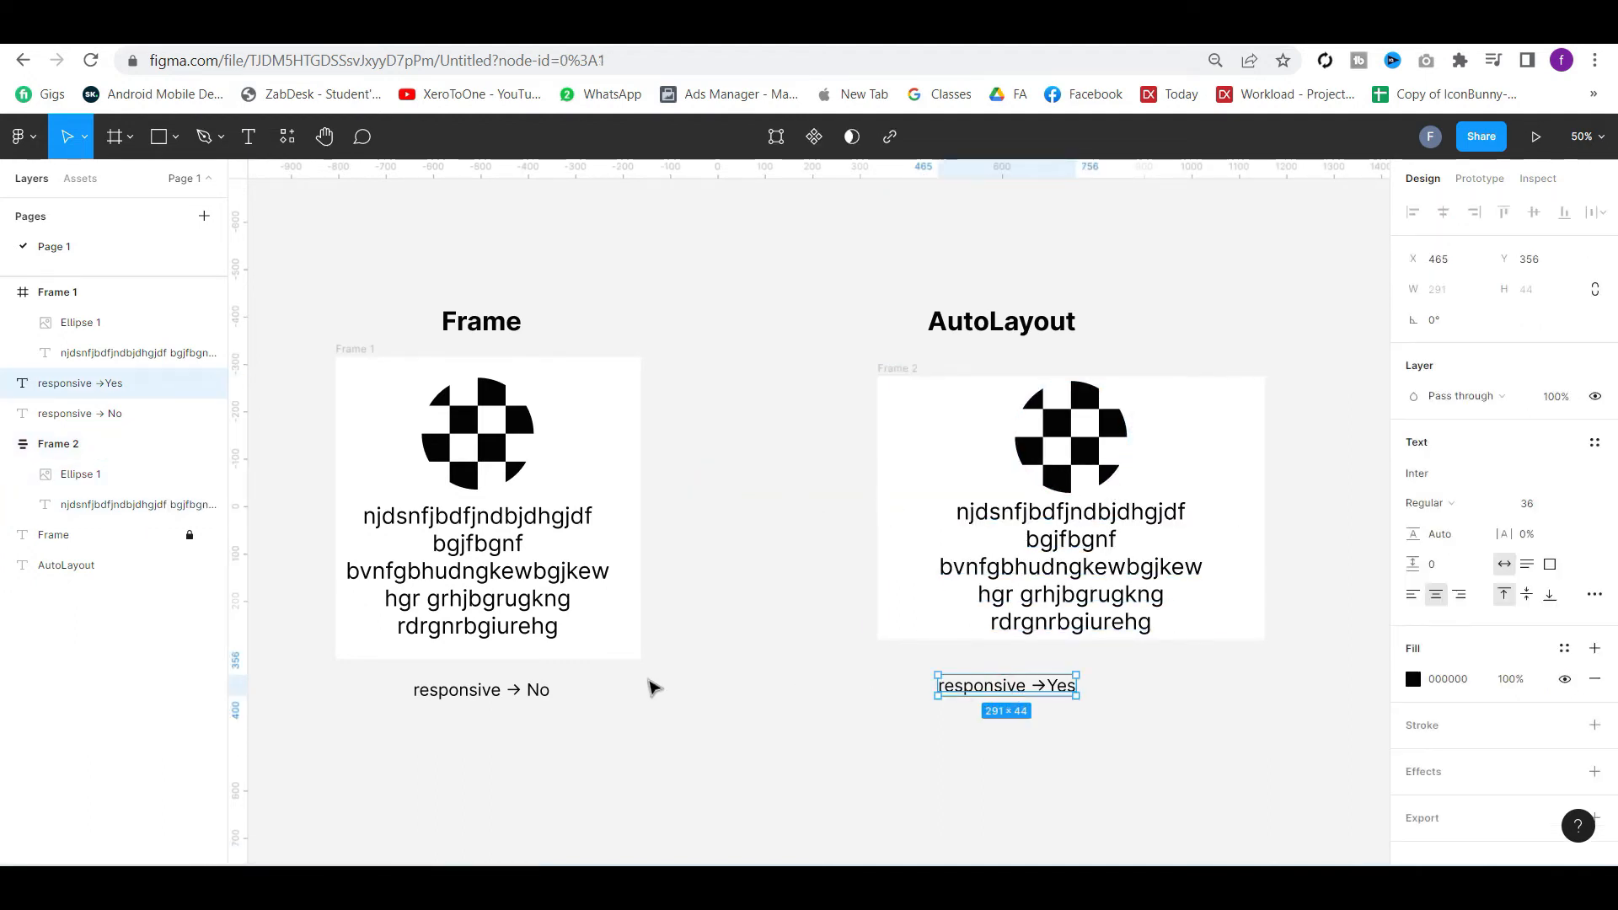
{"action": "left_click", "coordinate": [527, 690]}
{"action": "left_click", "coordinate": [711, 621]}
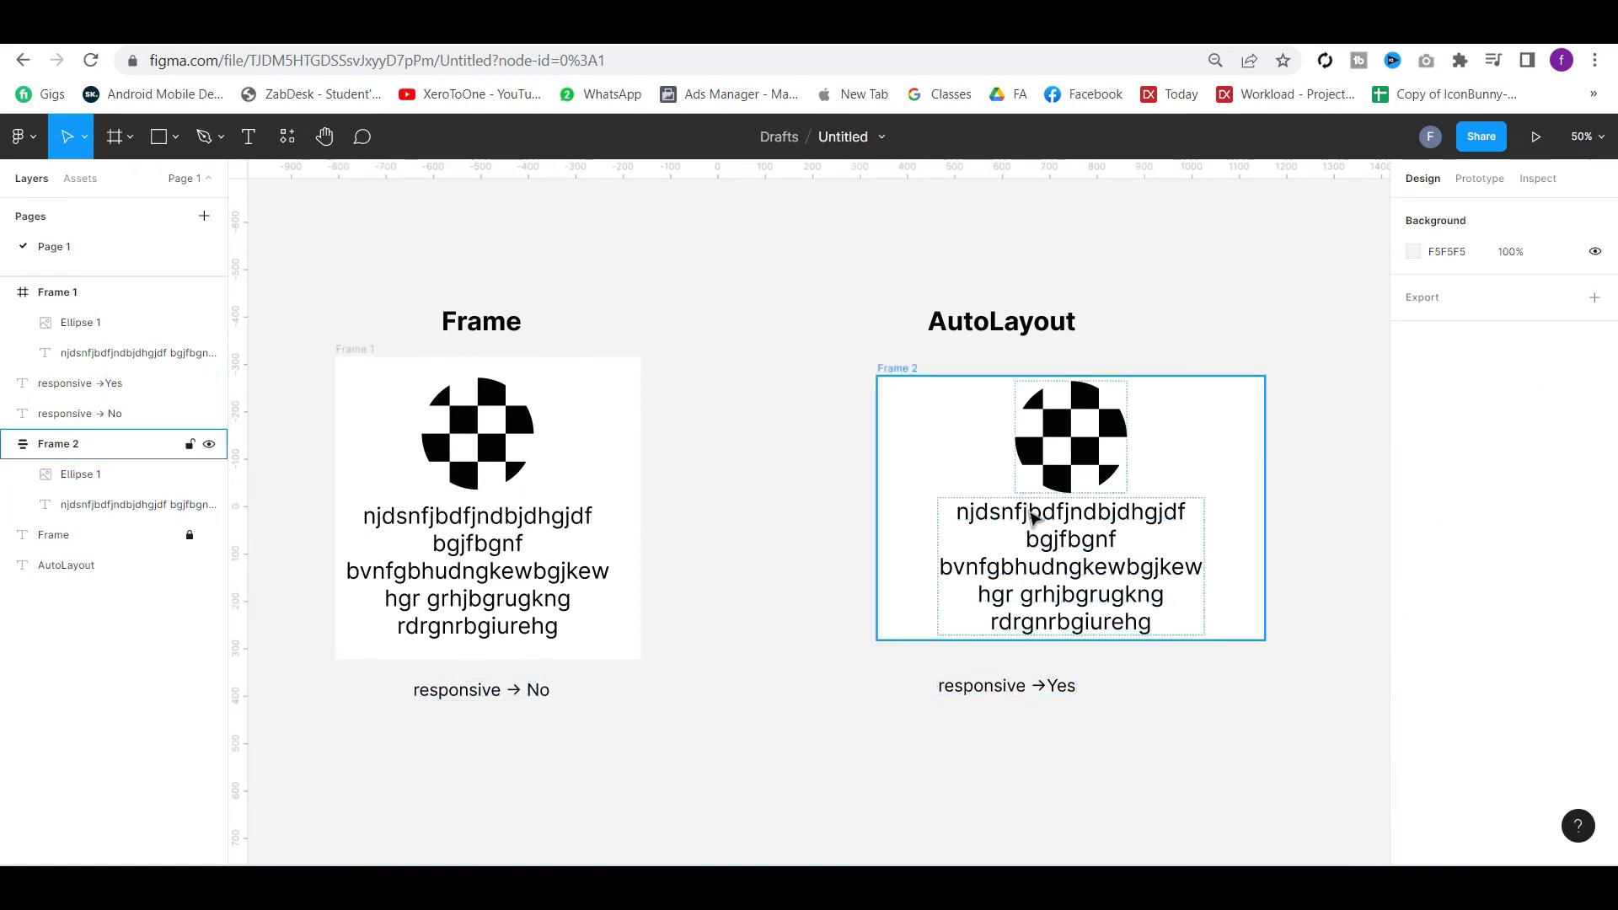
Set the auto layout frame's item spacing to 36 and switch its direction to horizontal
{"action": "left_click", "coordinate": [912, 376]}
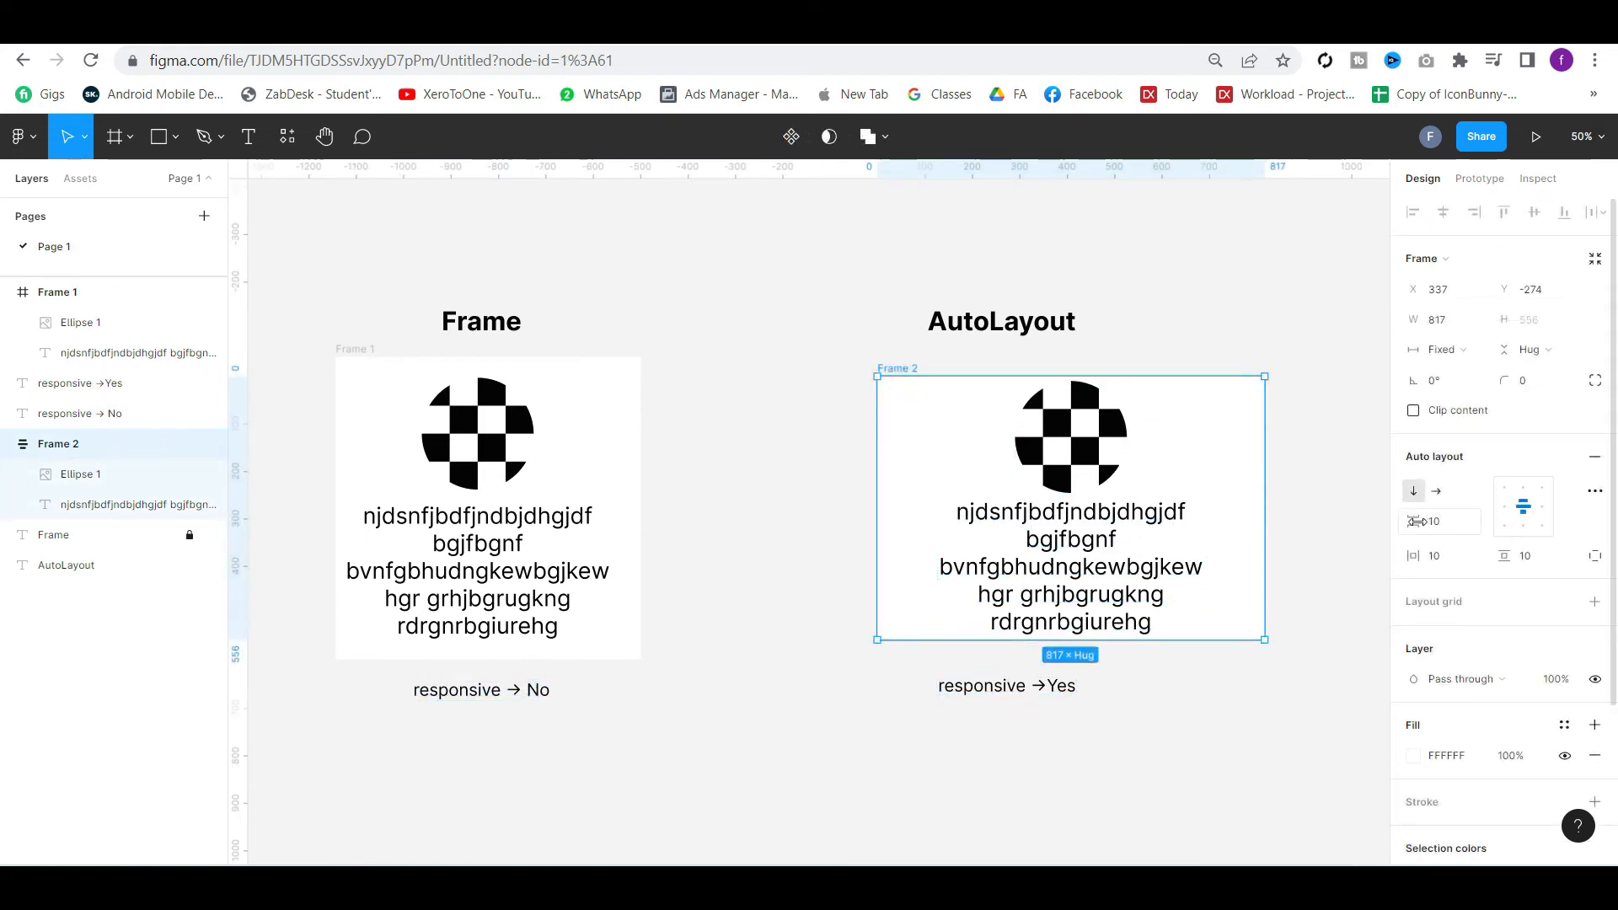
{"action": "left_click_drag", "start_coordinate": [1413, 526], "coordinate": [1435, 526]}
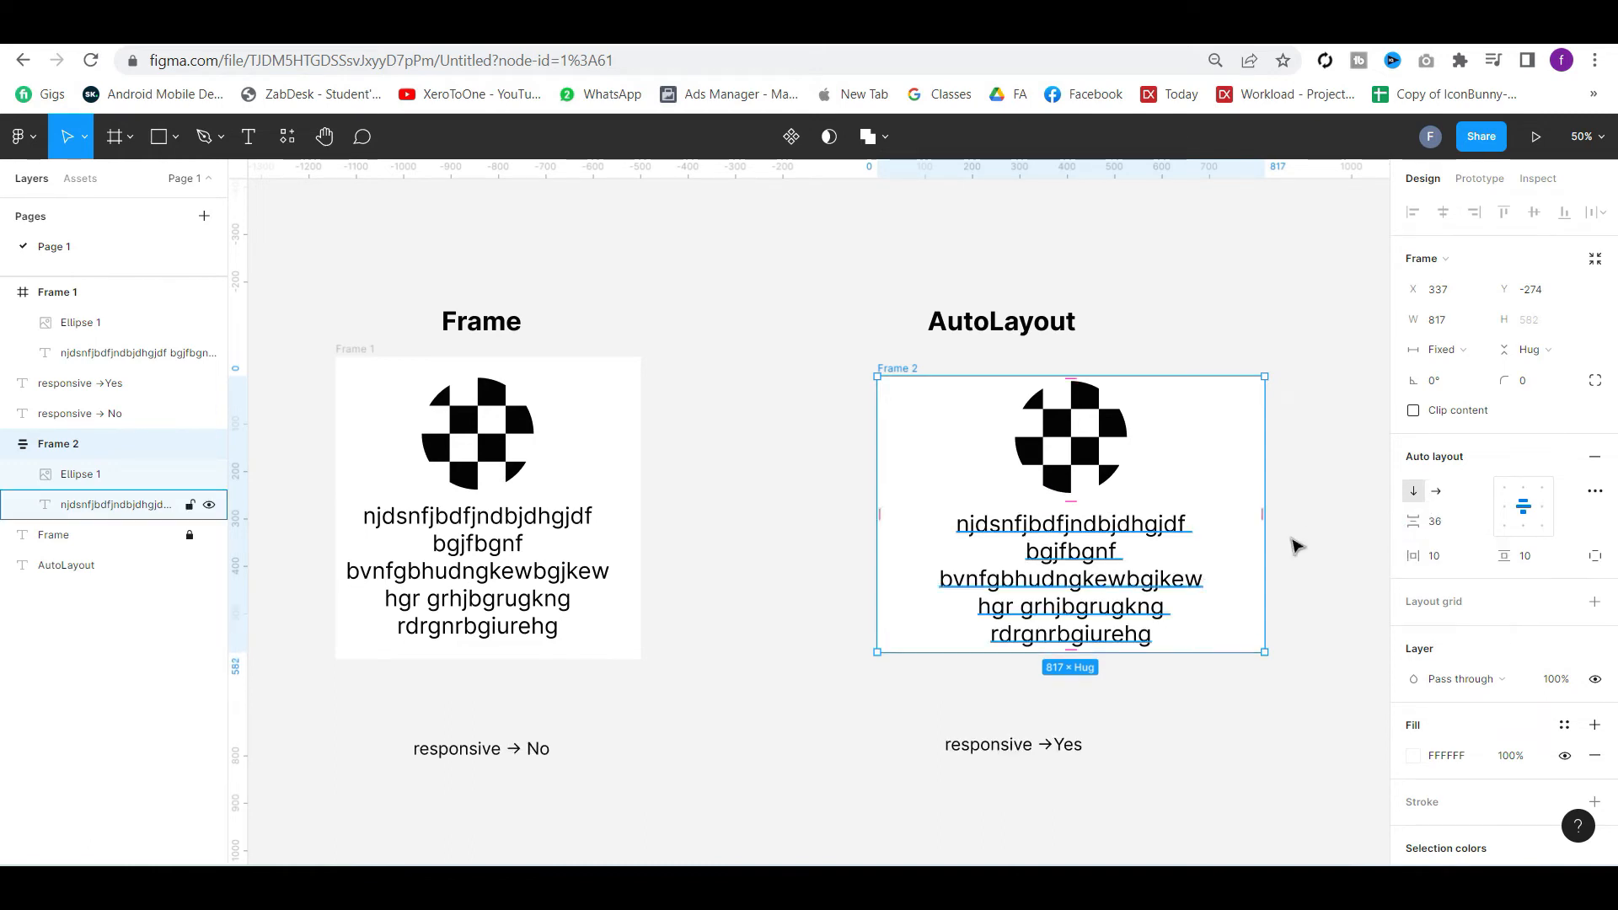
{"action": "left_click", "coordinate": [1435, 492]}
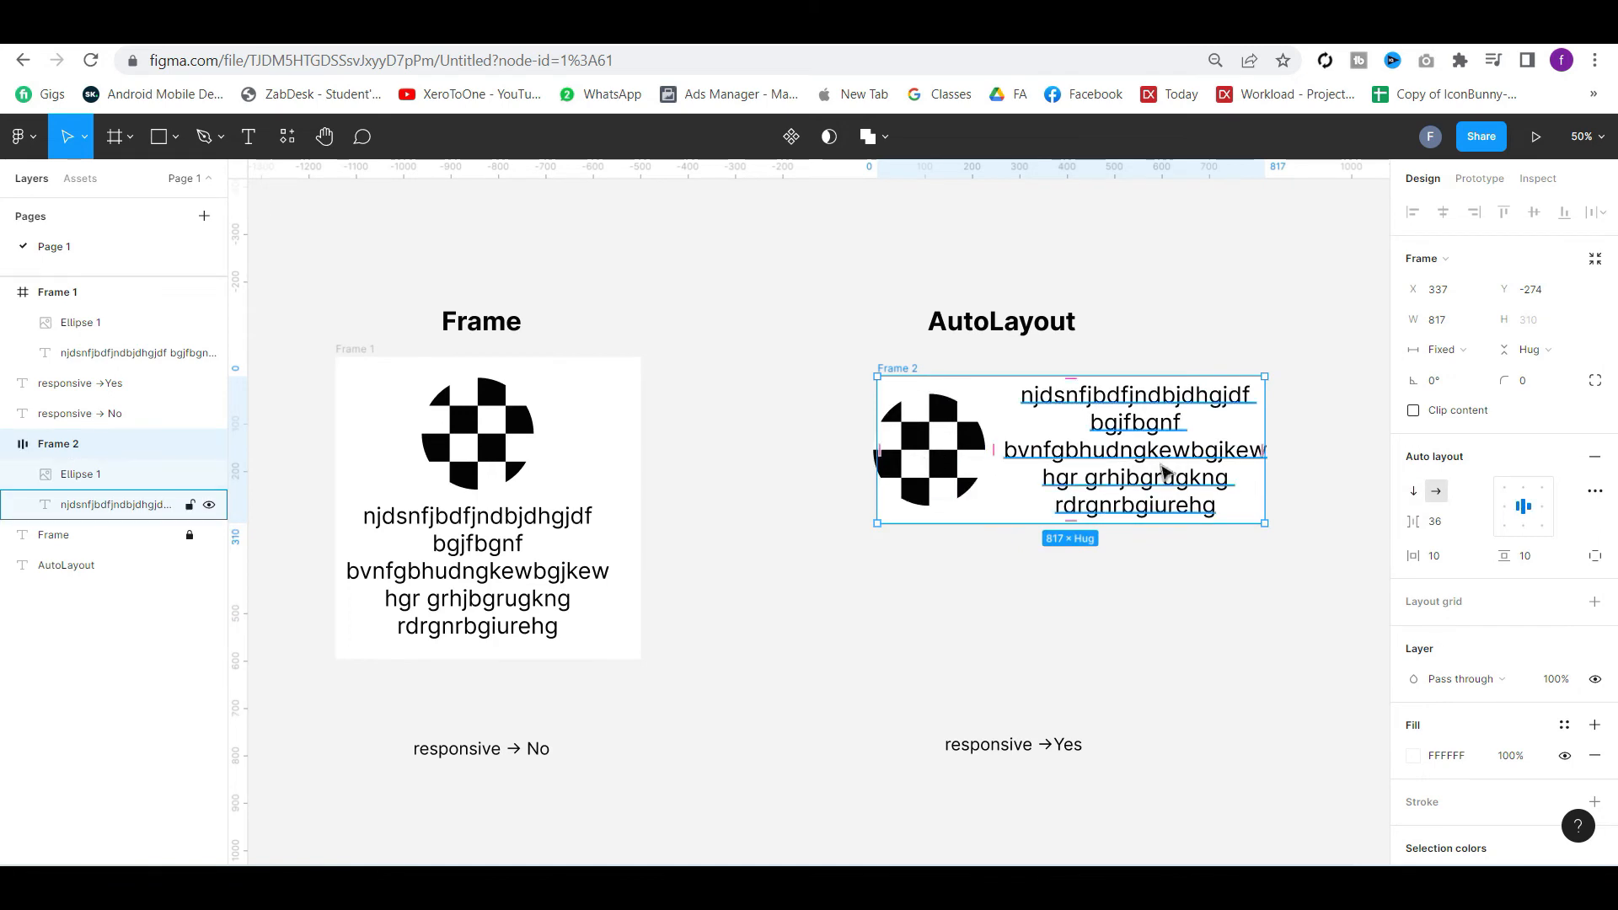
{"action": "left_click", "coordinate": [902, 624]}
{"action": "key", "text": "l"}
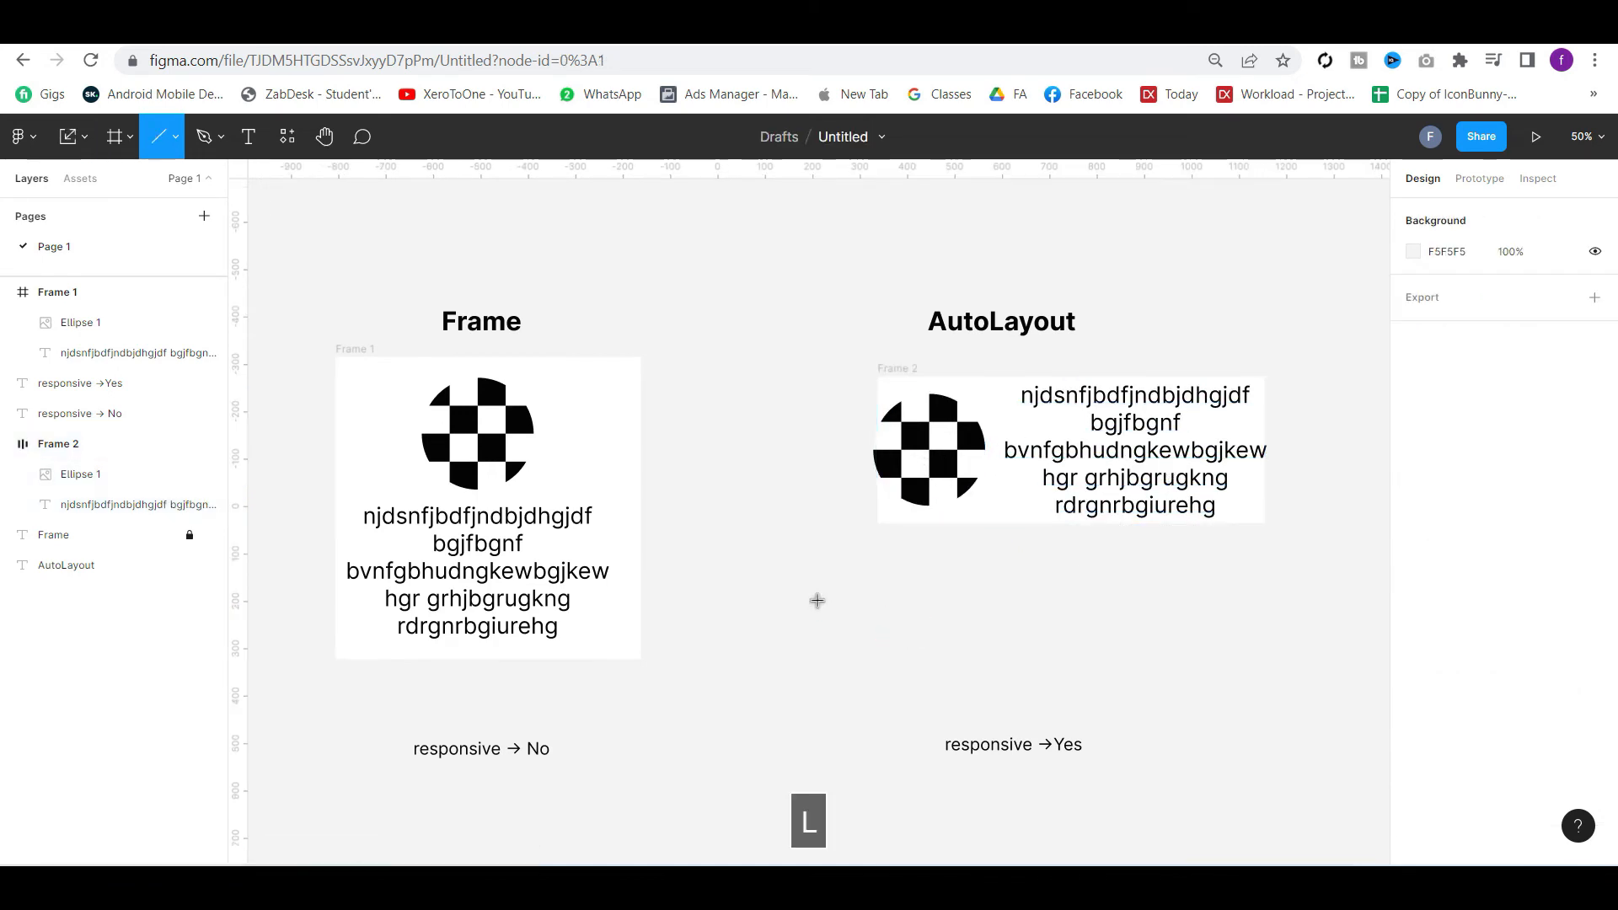
{"action": "left_click_drag", "start_coordinate": [703, 490], "coordinate": [792, 595]}
{"action": "key", "text": "Delete"}
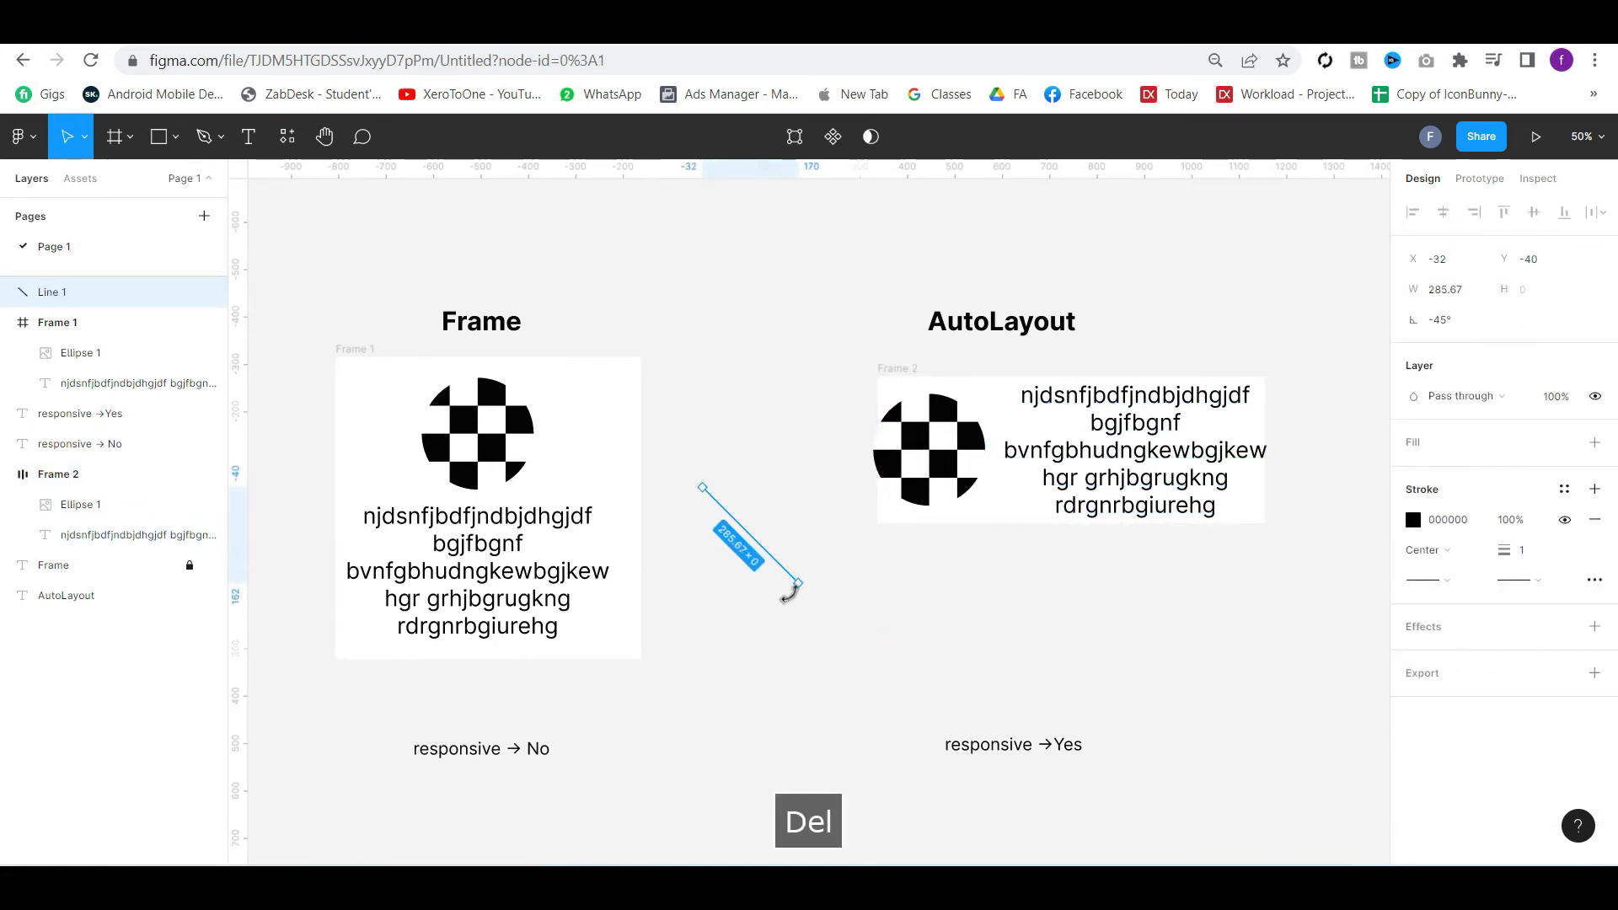
Draw a circle about 116 wide and place it in the auto layout frame after the filler text
{"action": "key", "text": "o"}
{"action": "mouse_move", "coordinate": [753, 523]}
{"action": "left_mouse_down"}
{"action": "mouse_move", "coordinate": [802, 578]}
{"action": "mouse_move", "coordinate": [1214, 448]}
{"action": "mouse_move", "coordinate": [1260, 455]}
{"action": "left_mouse_up"}
{"action": "key", "text": "v"}
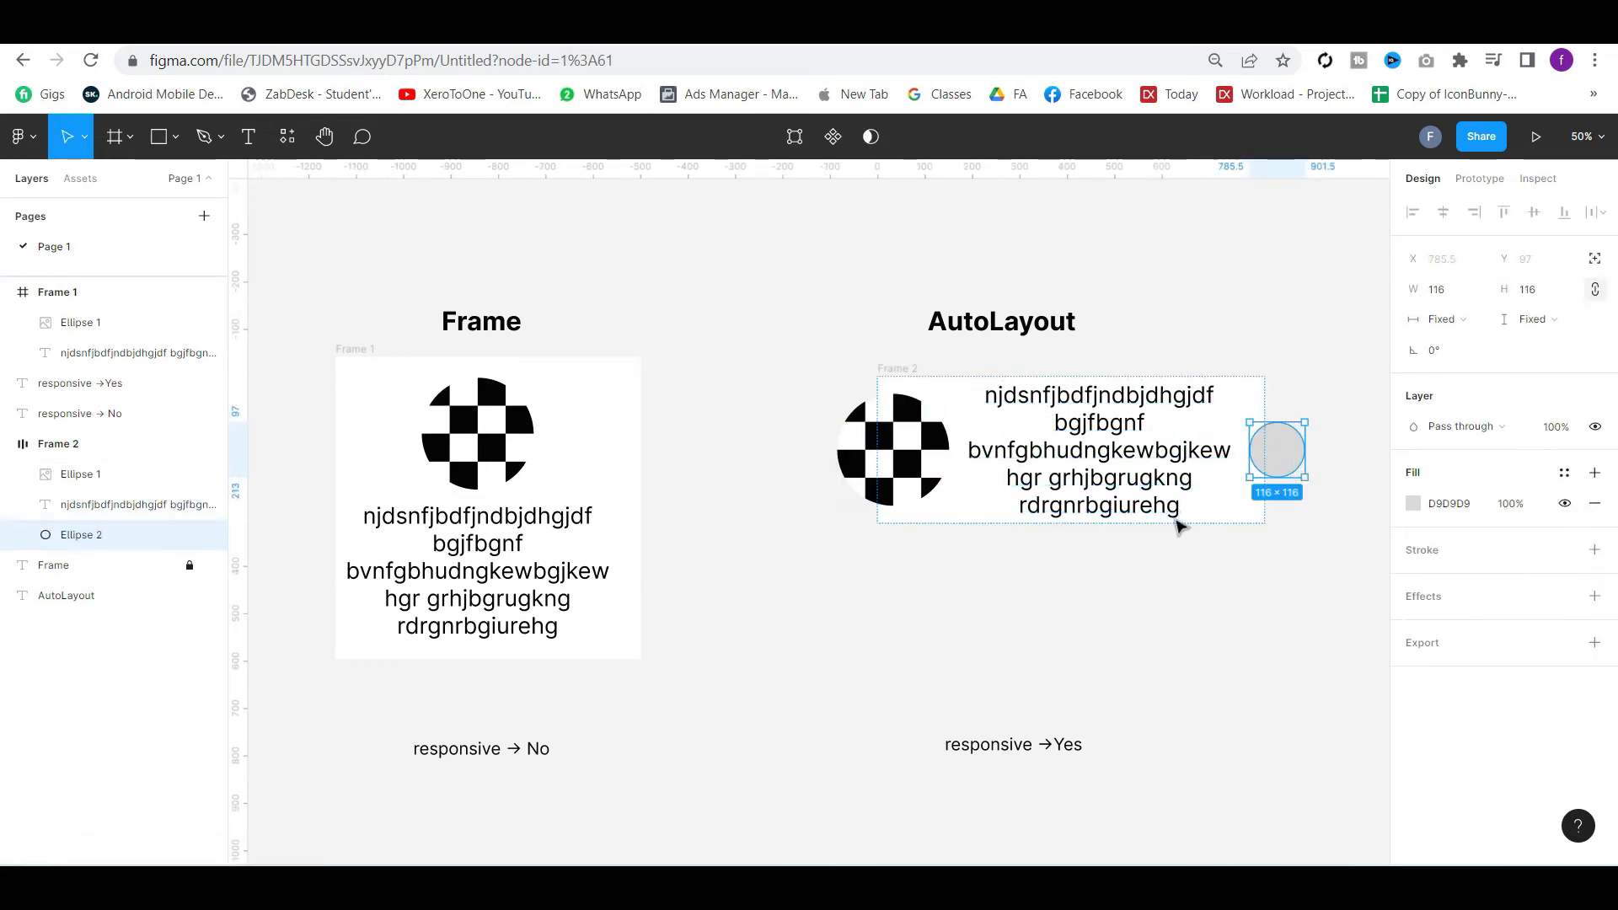
Set the auto layout frame's width to hug its contents
{"action": "left_click", "coordinate": [902, 381]}
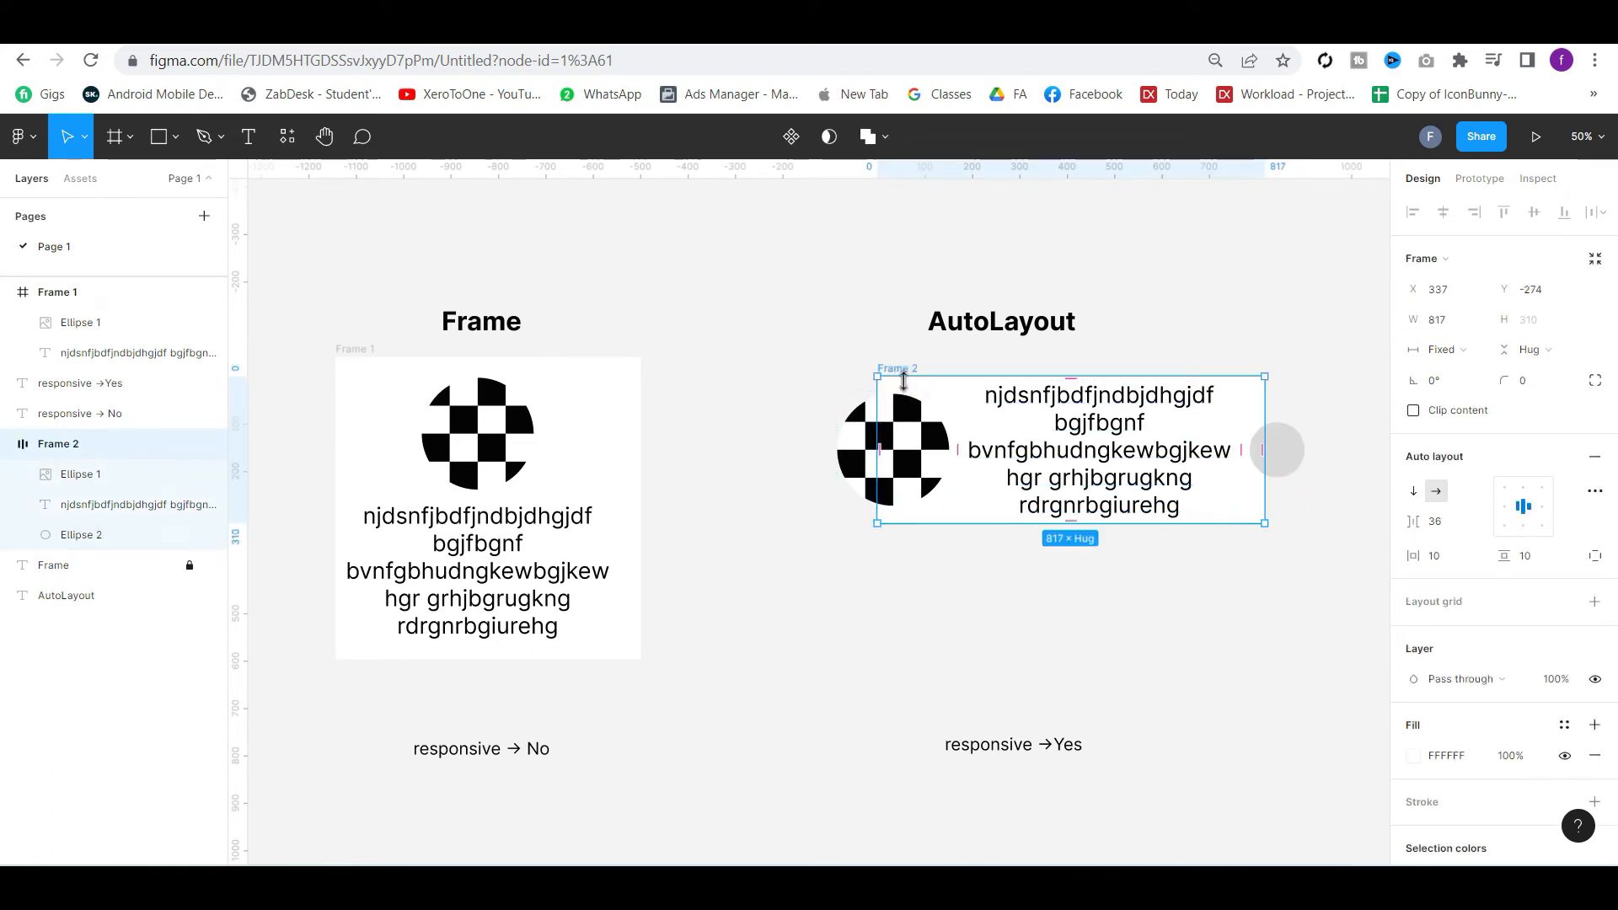
{"action": "left_click", "coordinate": [1439, 359]}
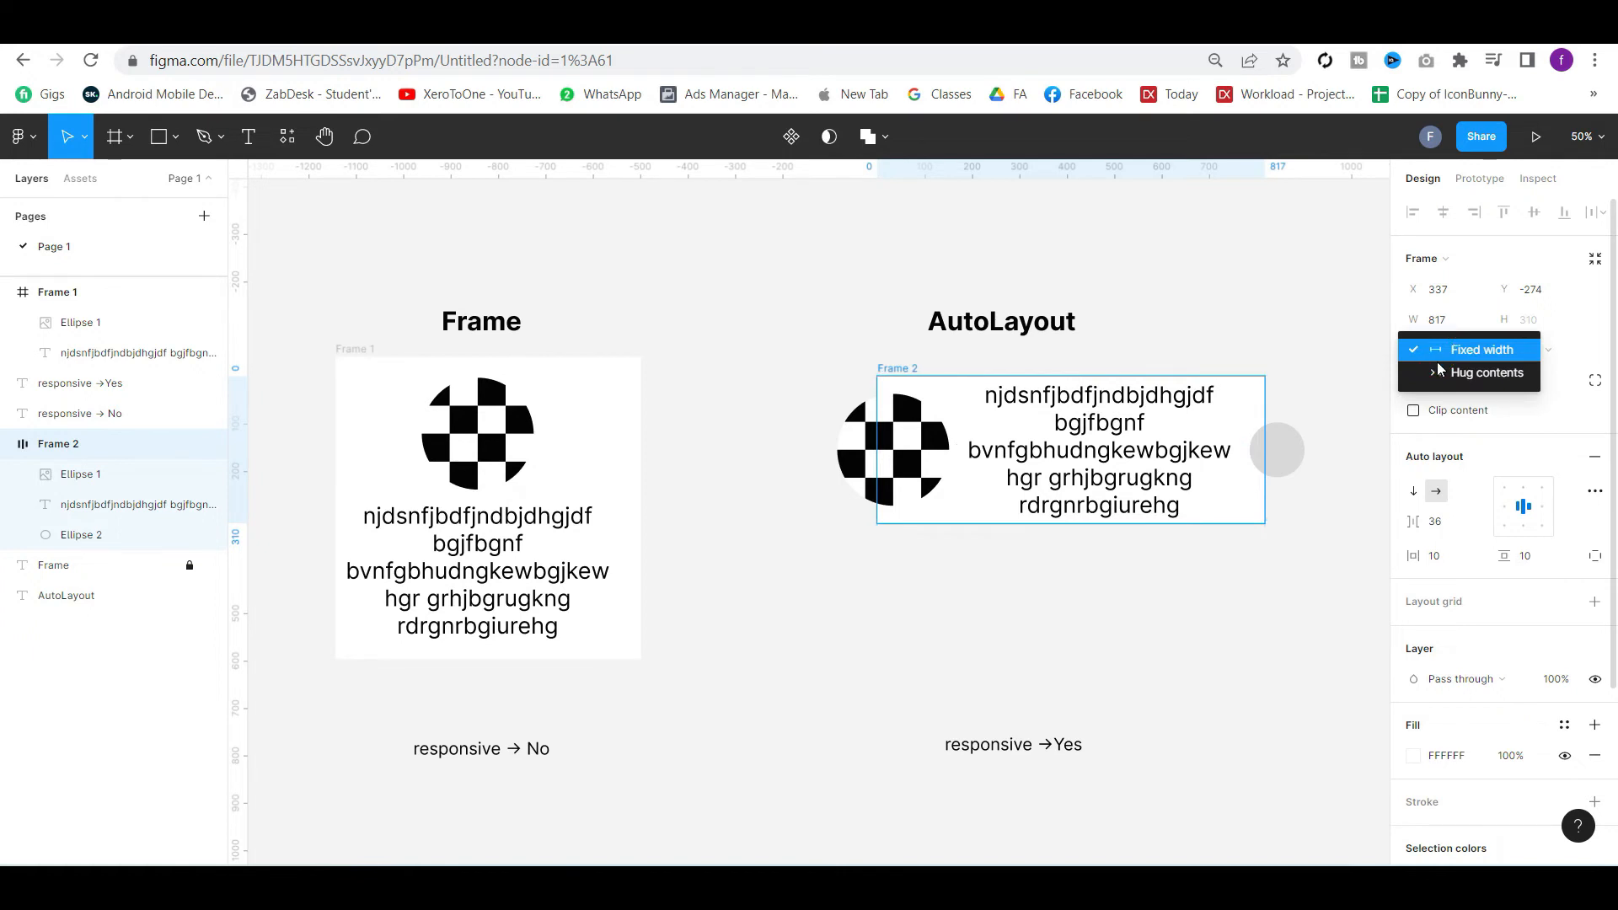
{"action": "left_click", "coordinate": [1441, 372]}
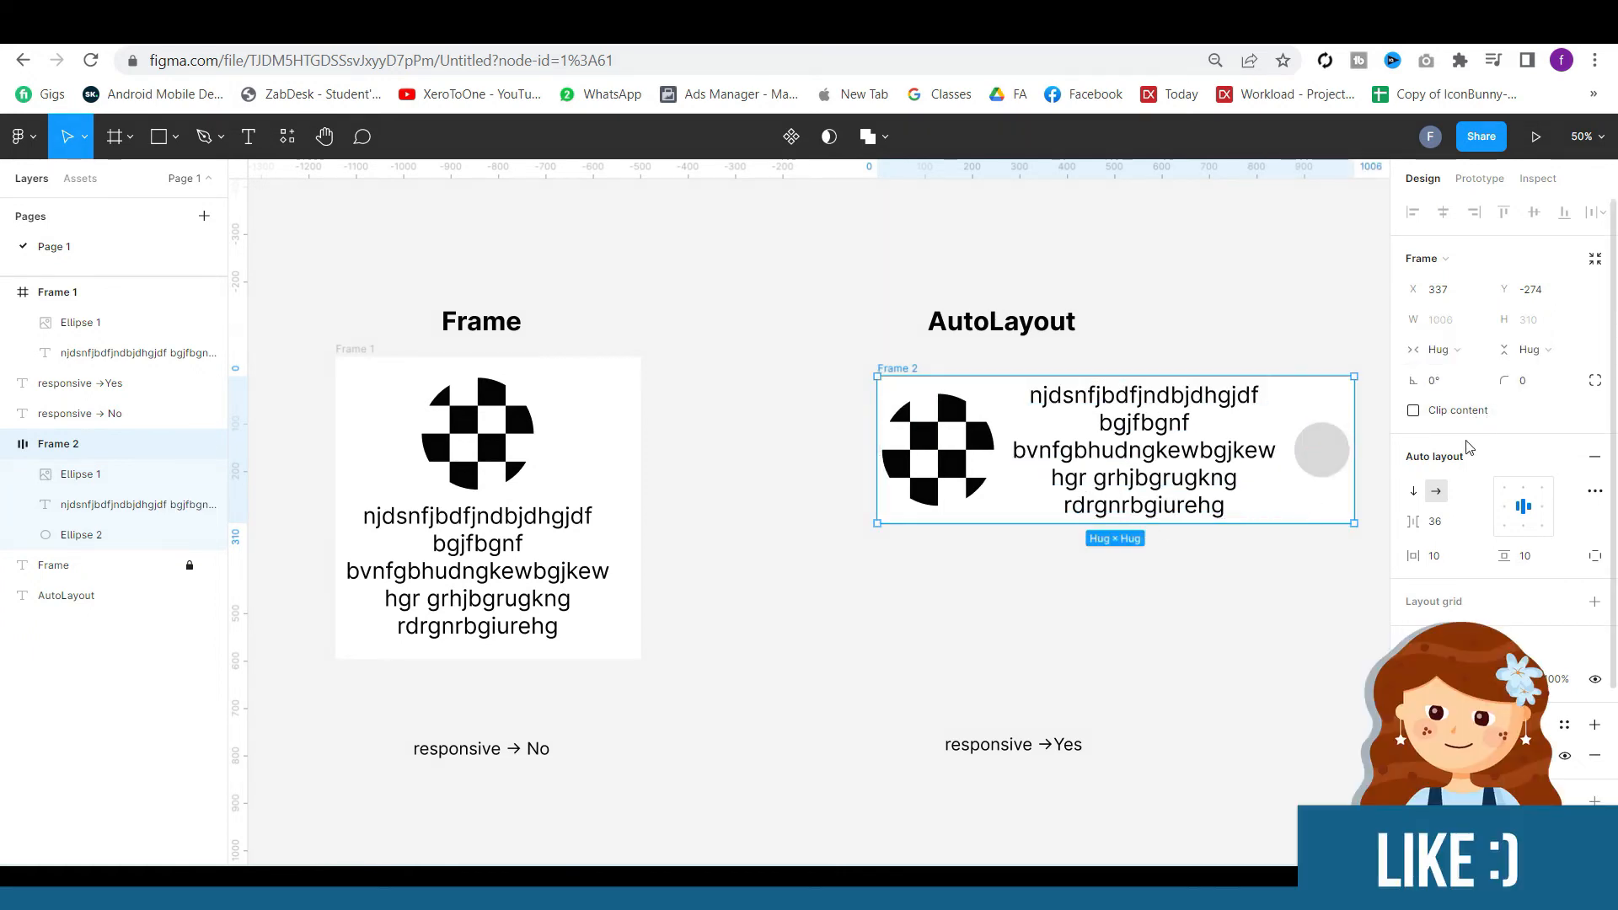
Compare the vertical and horizontal directions on the auto layout frame, then stack its items vertically with a spacing of 35
{"action": "left_click", "coordinate": [1414, 491]}
{"action": "left_click", "coordinate": [1437, 495]}
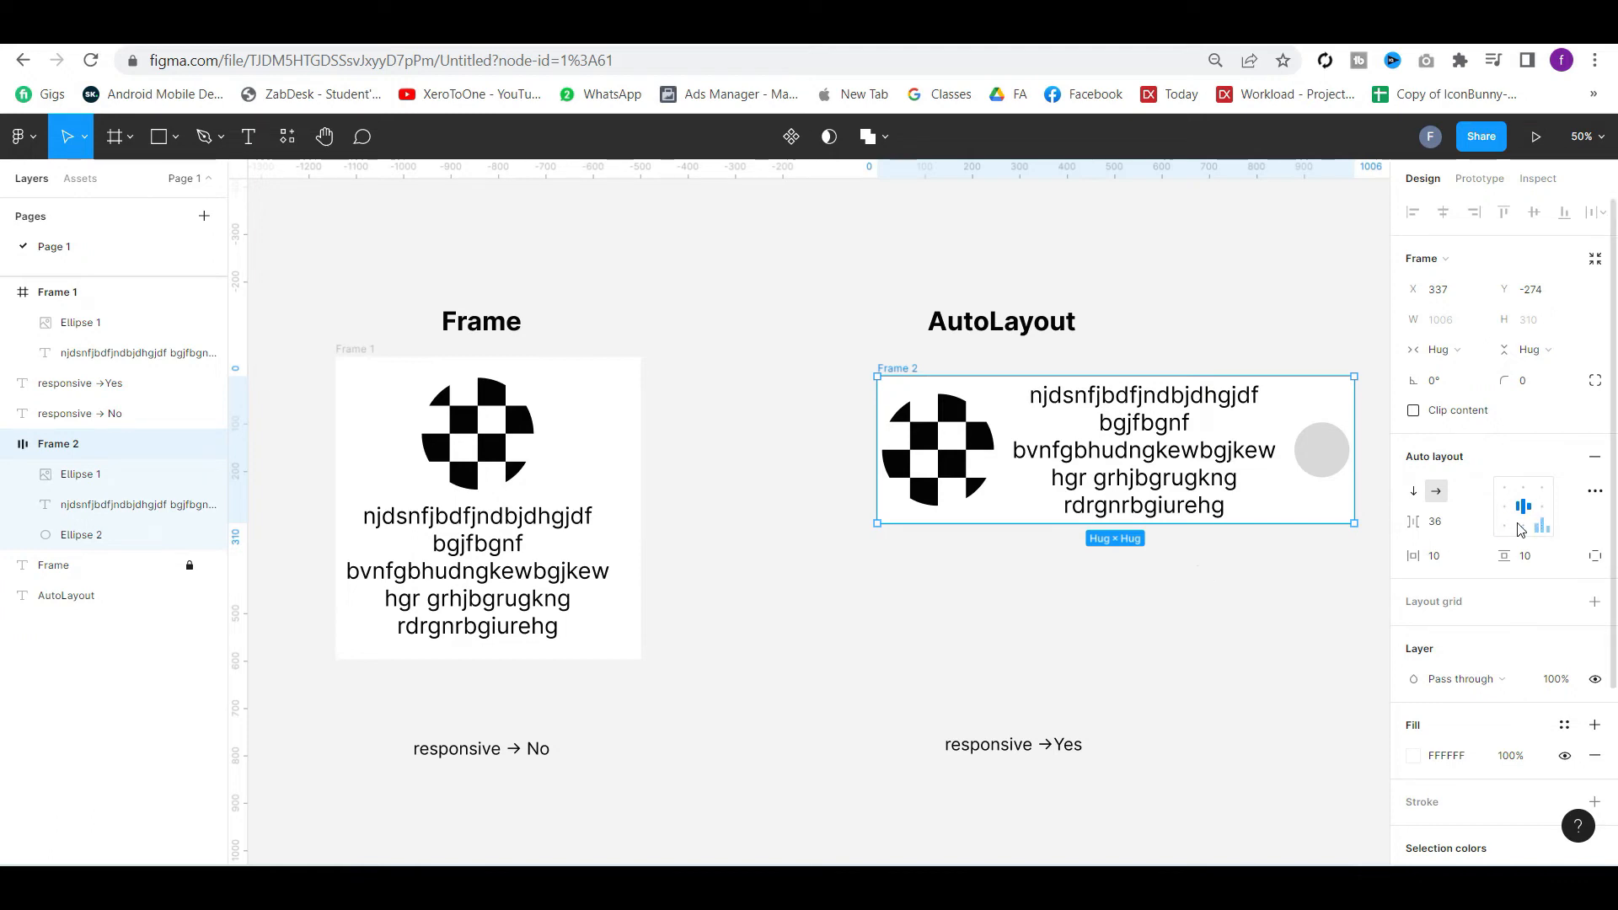
{"action": "left_click_drag", "start_coordinate": [1413, 522], "coordinate": [1435, 528]}
{"action": "left_click", "coordinate": [1415, 492]}
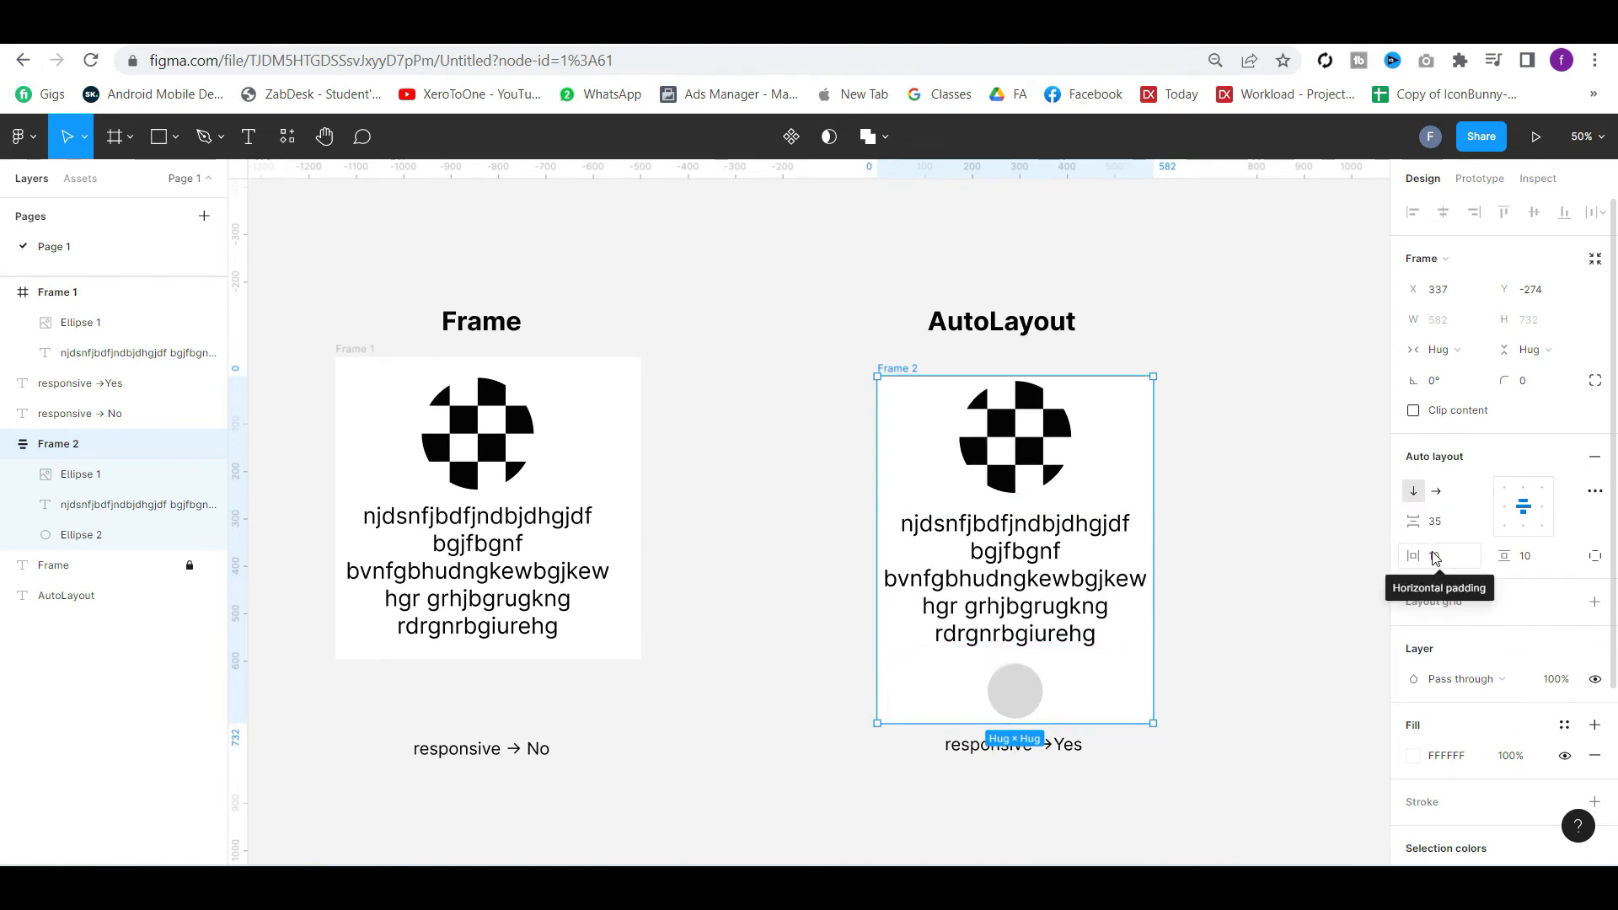
Set the auto layout frame's horizontal padding to 65 and its vertical padding to 32
{"action": "left_click_drag", "start_coordinate": [1414, 555], "coordinate": [1451, 554]}
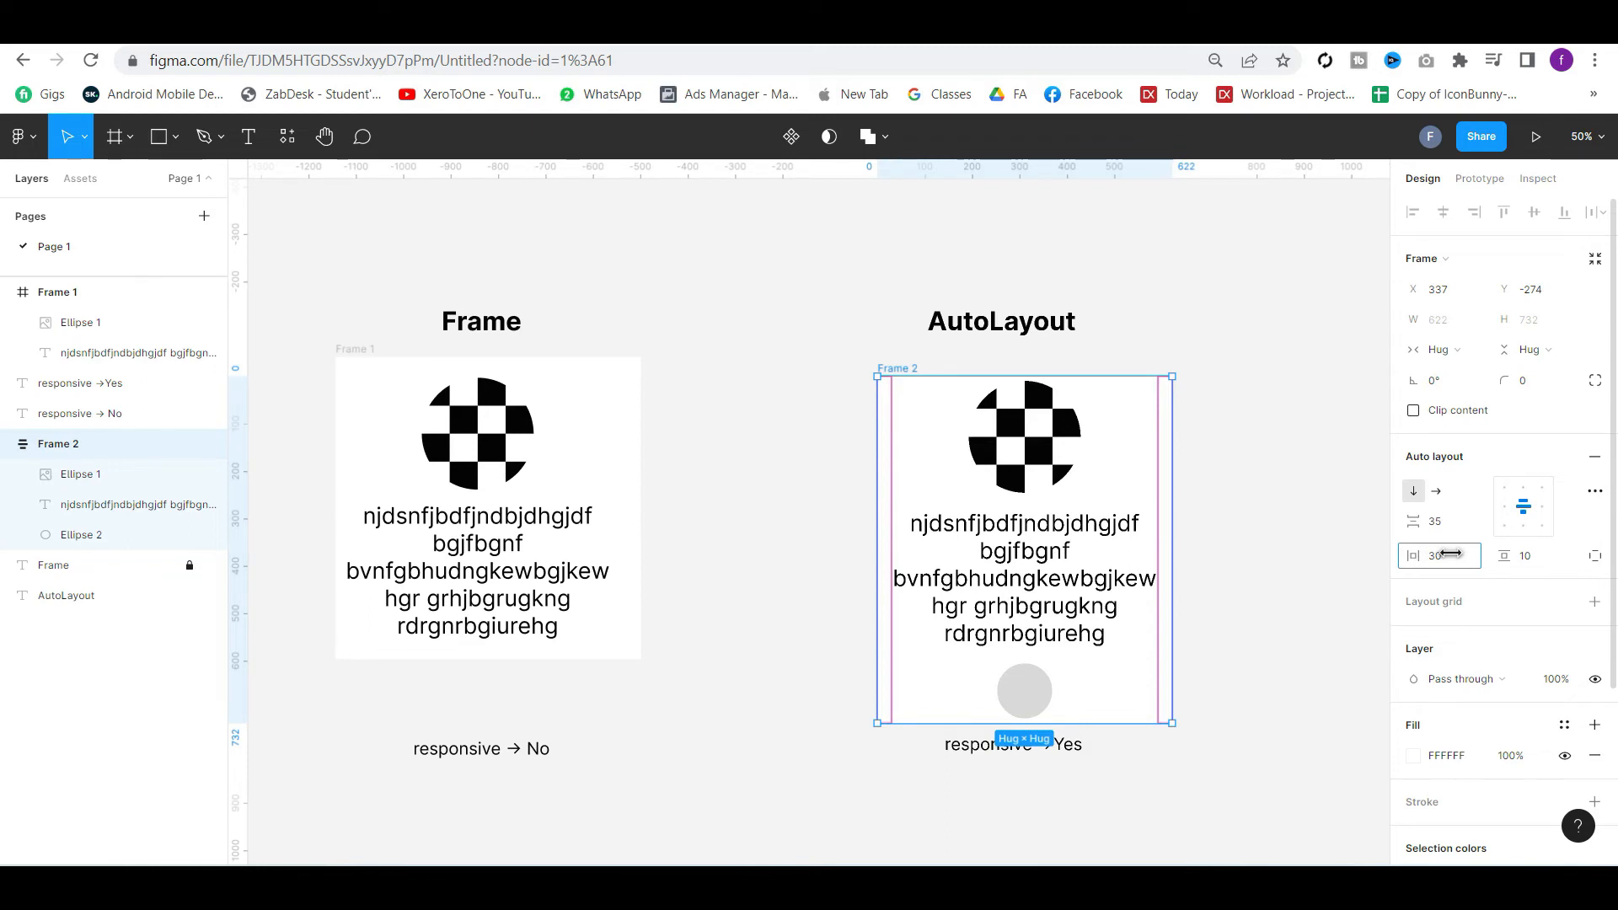
{"action": "left_click_drag", "start_coordinate": [1451, 554], "coordinate": [1480, 553]}
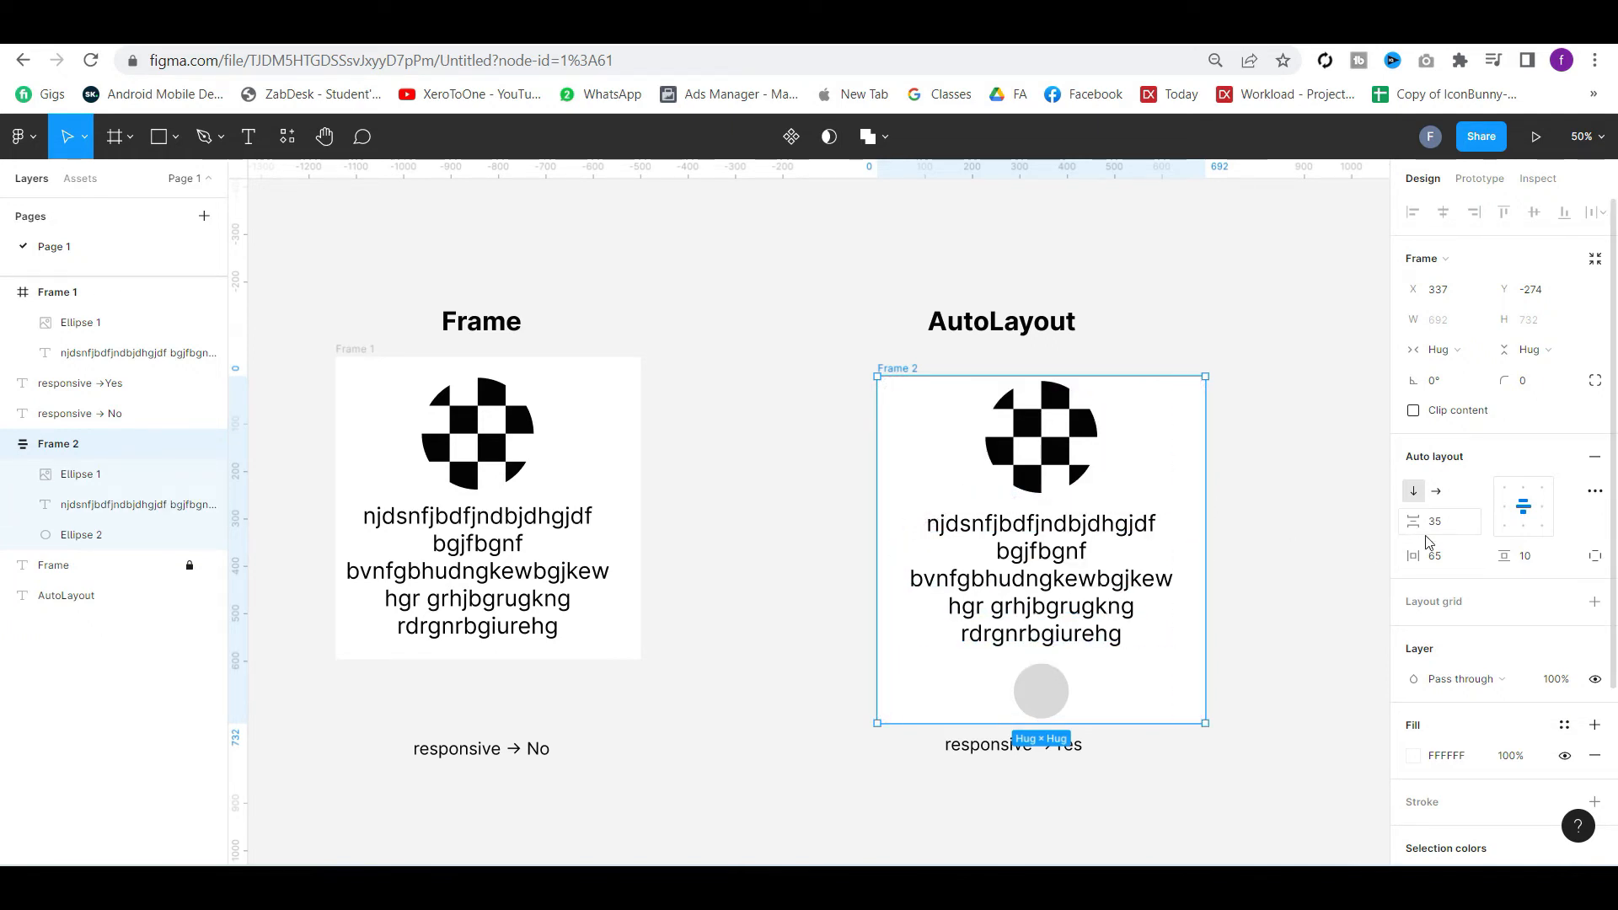
{"action": "left_click_drag", "start_coordinate": [1508, 555], "coordinate": [1553, 555]}
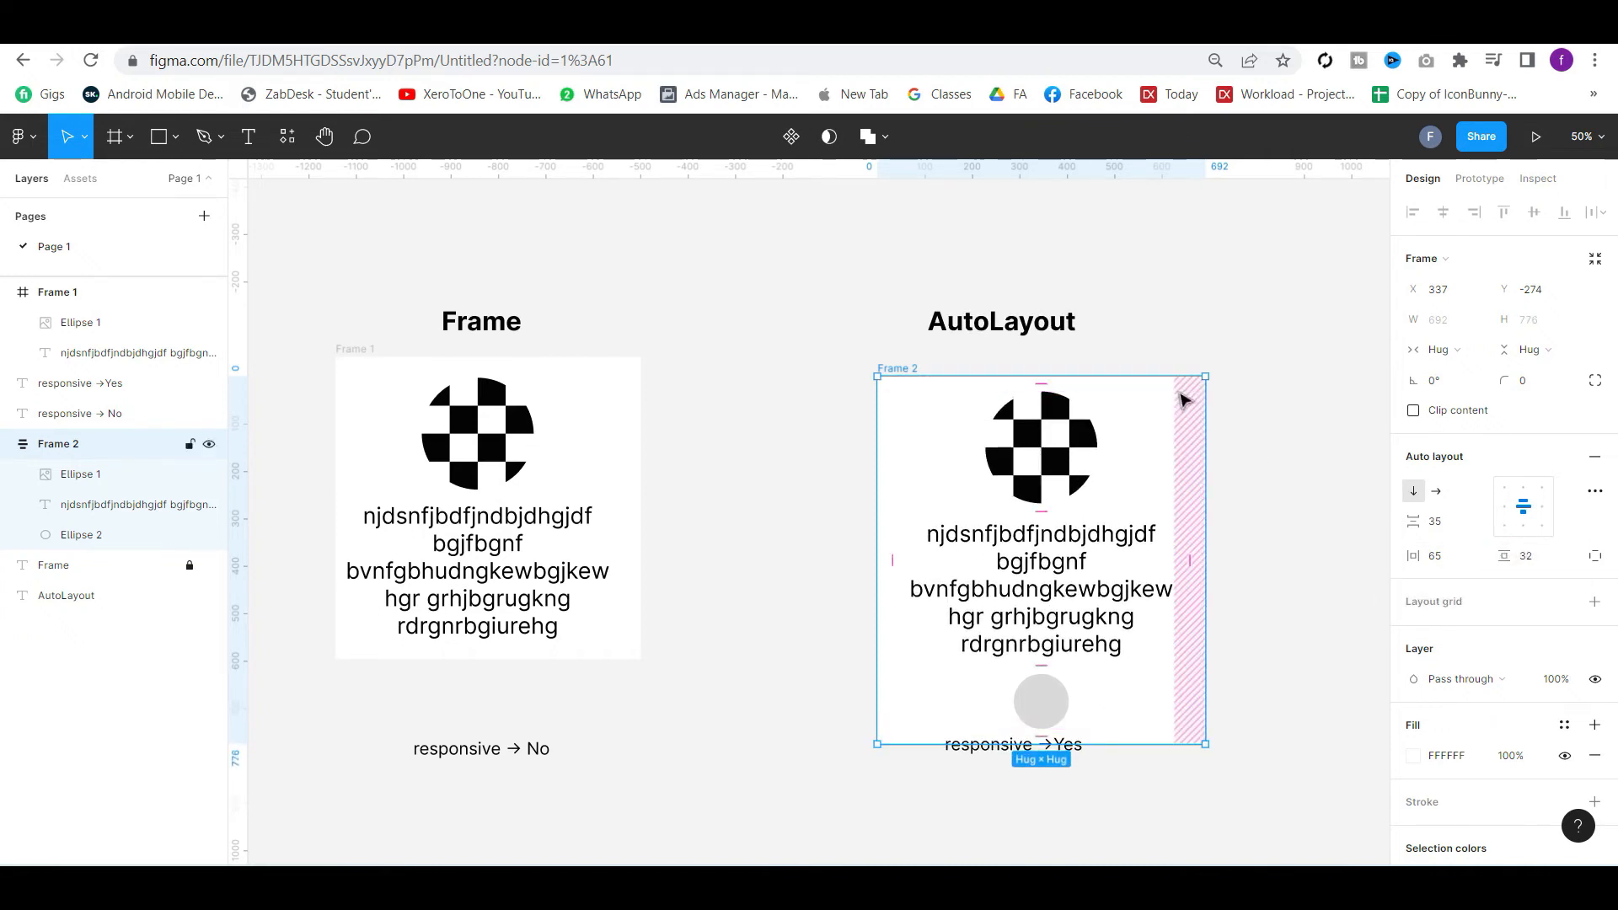
Check the auto layout frame's left and right paddings on the canvas and set the right padding to 57
{"action": "left_click", "coordinate": [892, 510]}
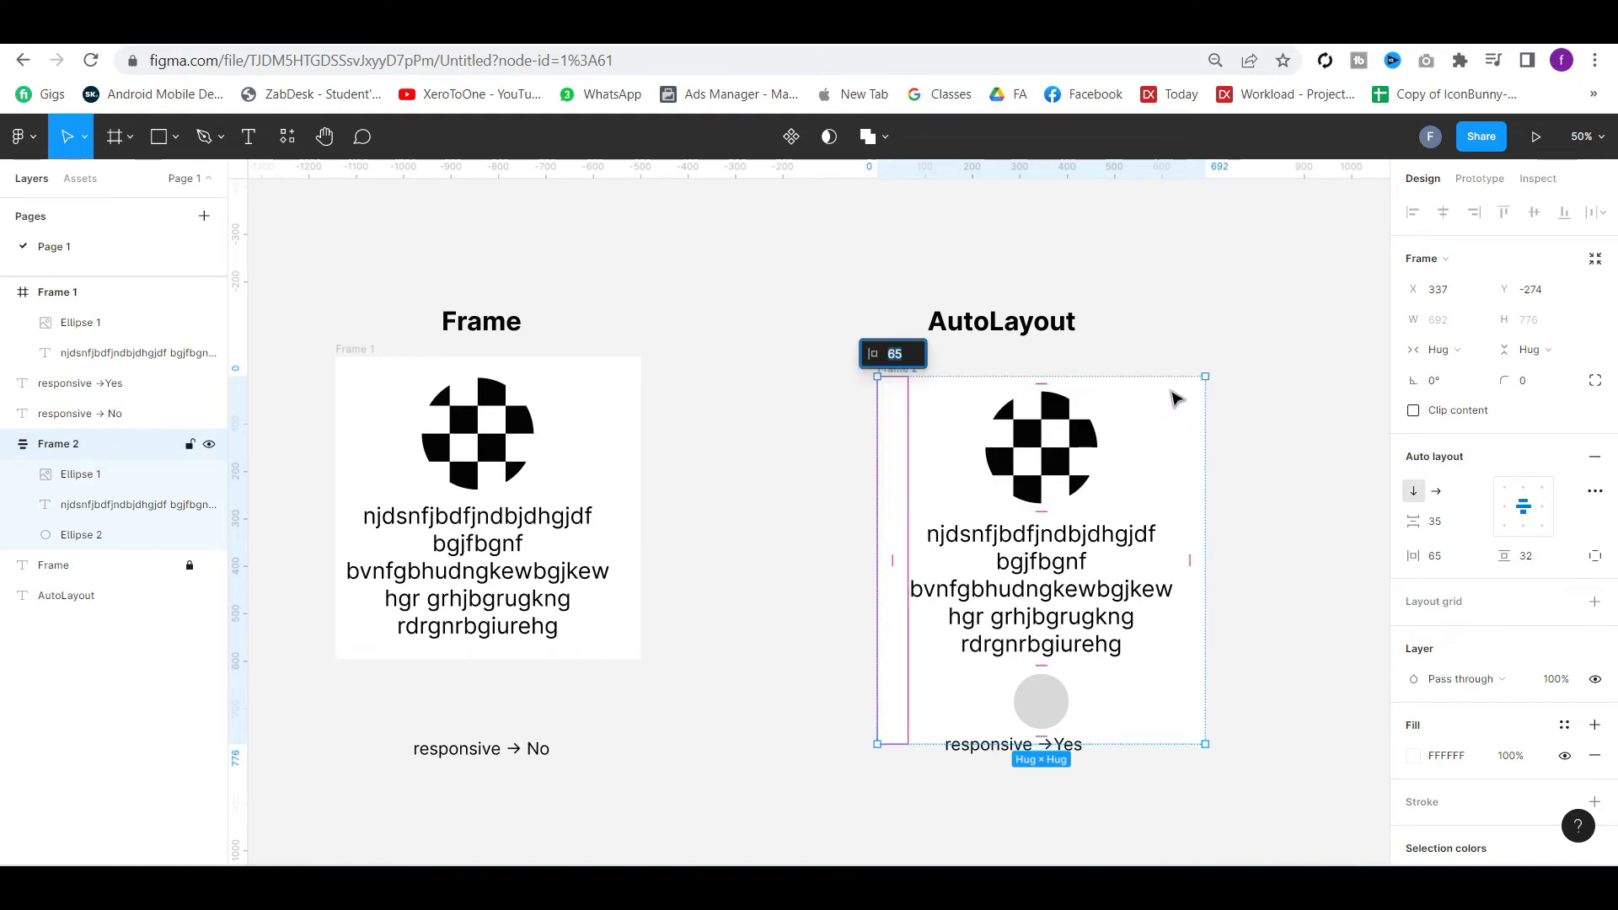
{"action": "left_click", "coordinate": [1198, 430]}
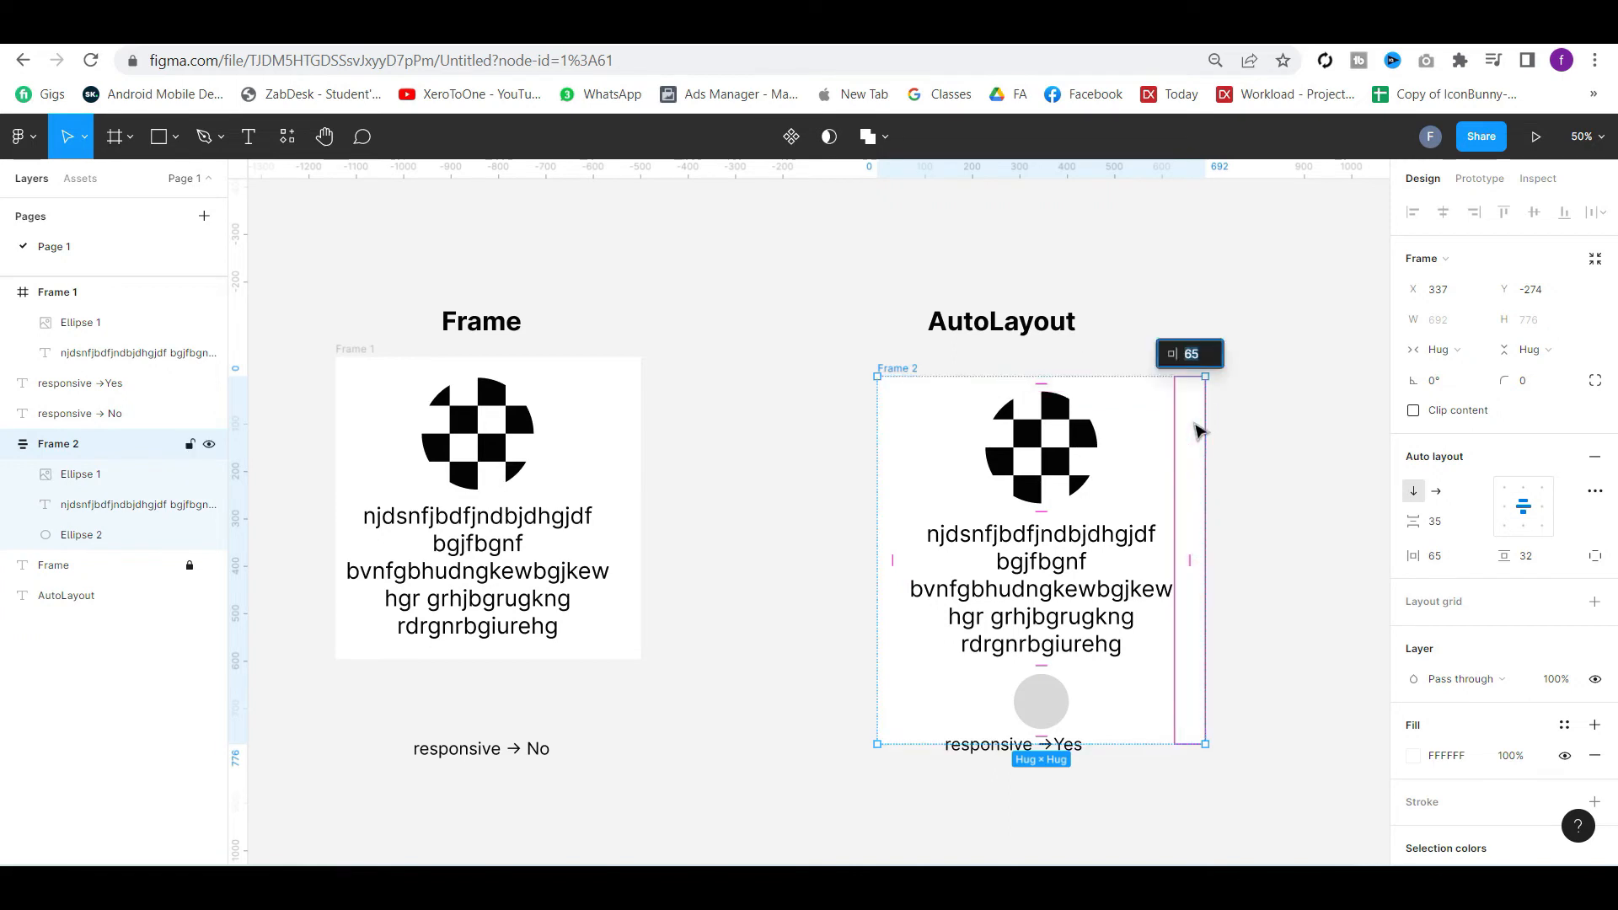
{"action": "left_click_drag", "start_coordinate": [1189, 560], "coordinate": [1173, 560]}
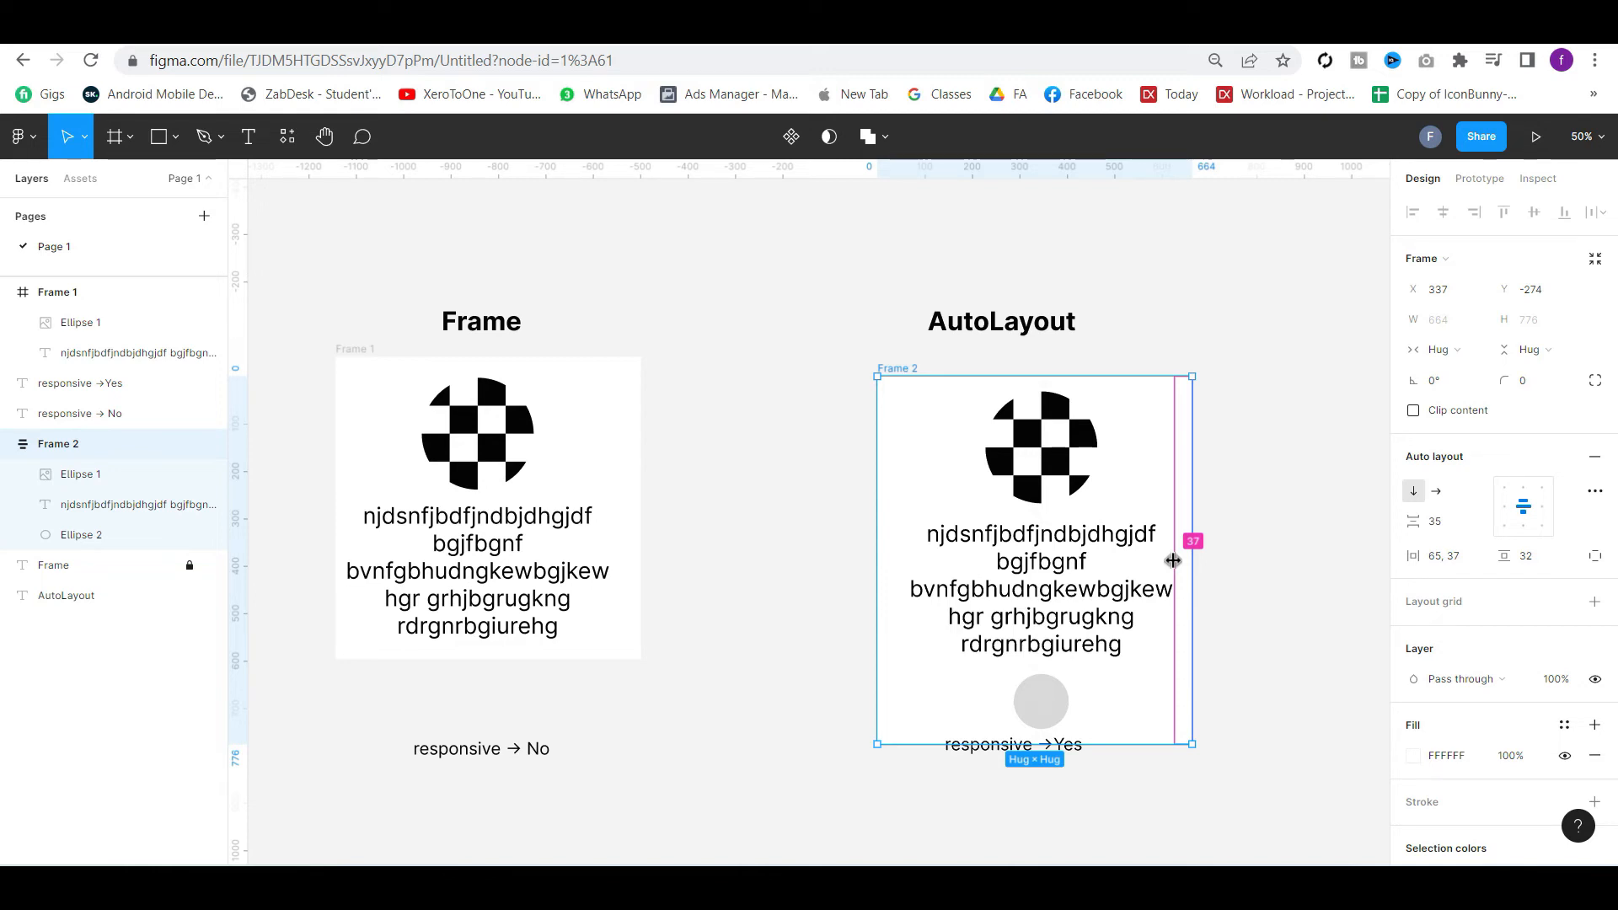
{"action": "mouse_move", "coordinate": [1173, 560]}
{"action": "left_mouse_down"}
{"action": "mouse_move", "coordinate": [1217, 560]}
{"action": "mouse_move", "coordinate": [1185, 553]}
{"action": "left_mouse_up"}
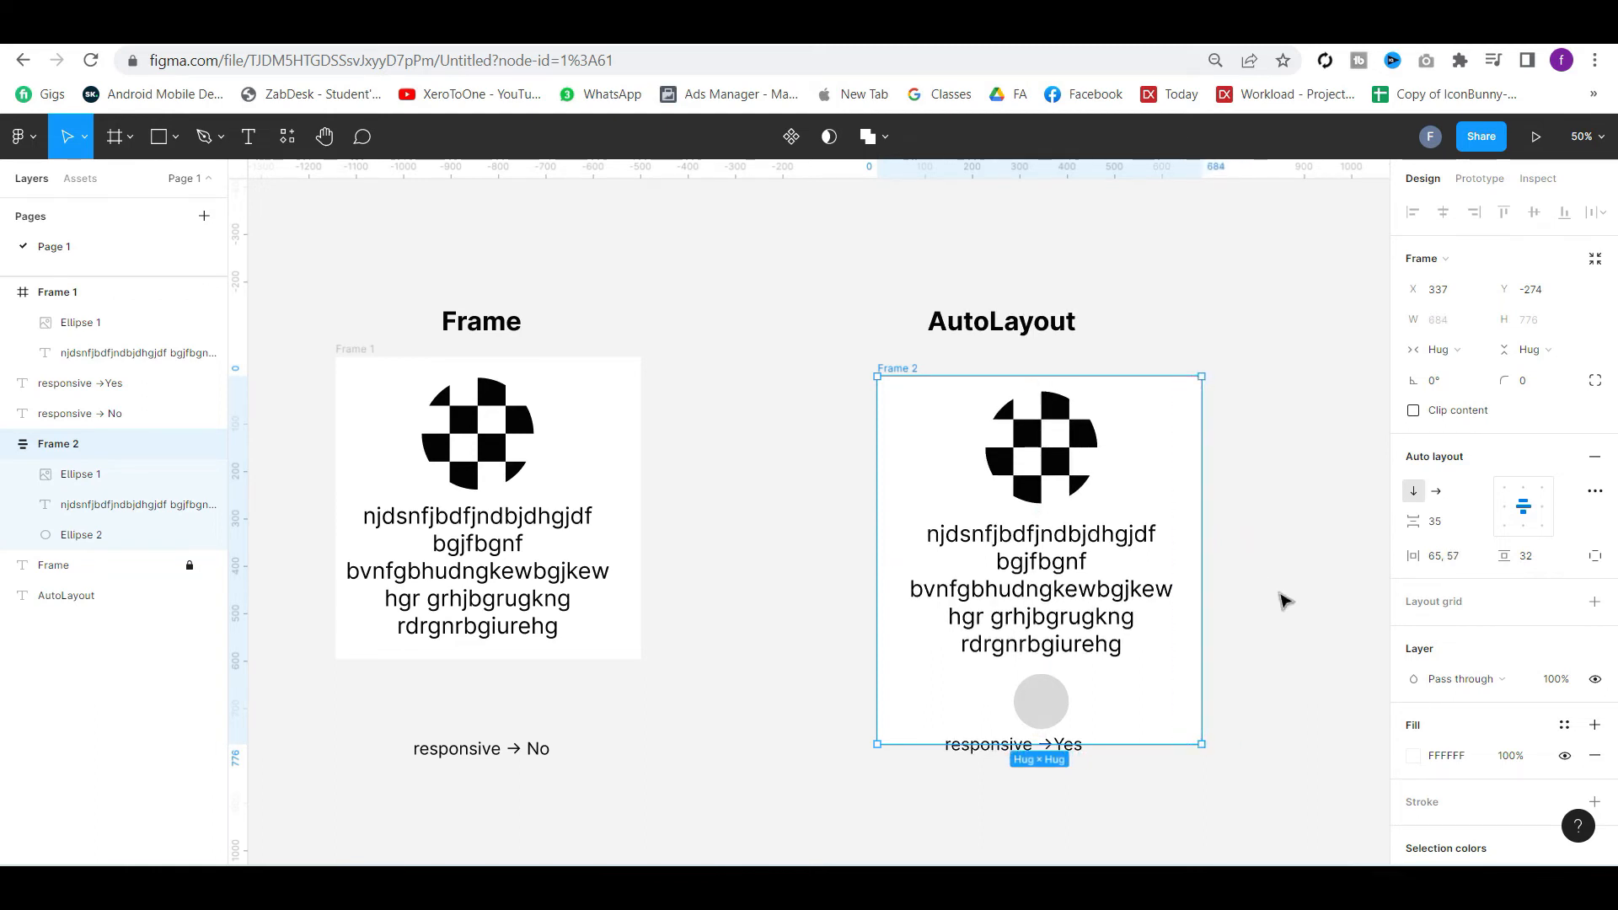
{"action": "left_click", "coordinate": [1273, 522]}
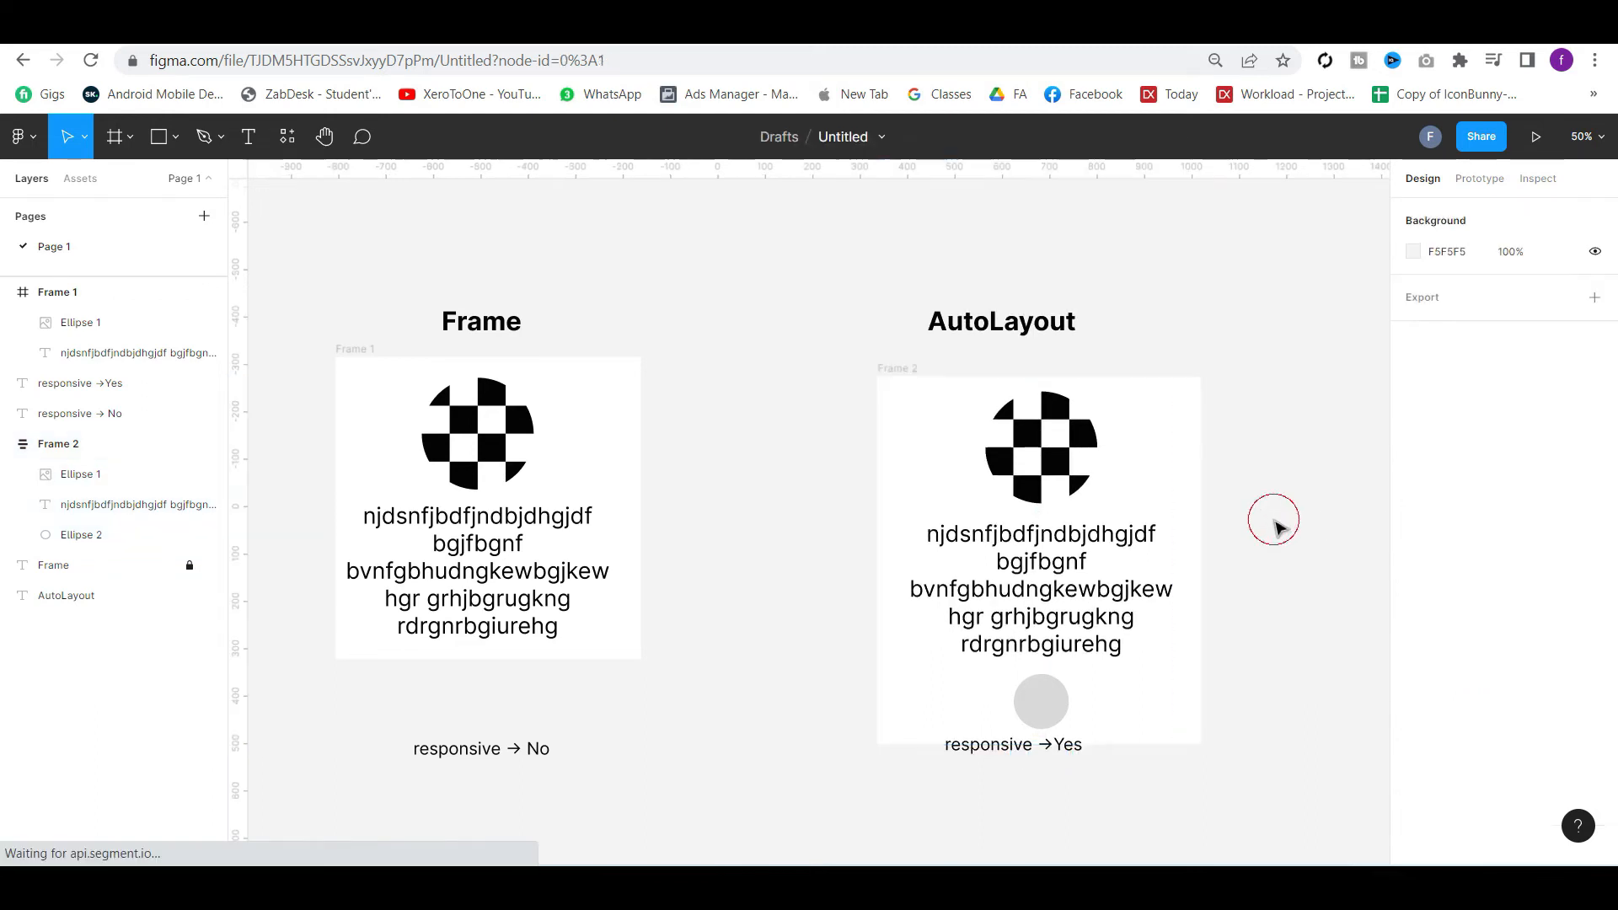
Move both responsive labels farther down so they sit clear below their frames
{"action": "left_click", "coordinate": [988, 760]}
{"action": "left_click_drag", "start_coordinate": [984, 763], "coordinate": [978, 836]}
{"action": "left_click_drag", "start_coordinate": [459, 750], "coordinate": [447, 816]}
{"action": "left_click", "coordinate": [600, 754]}
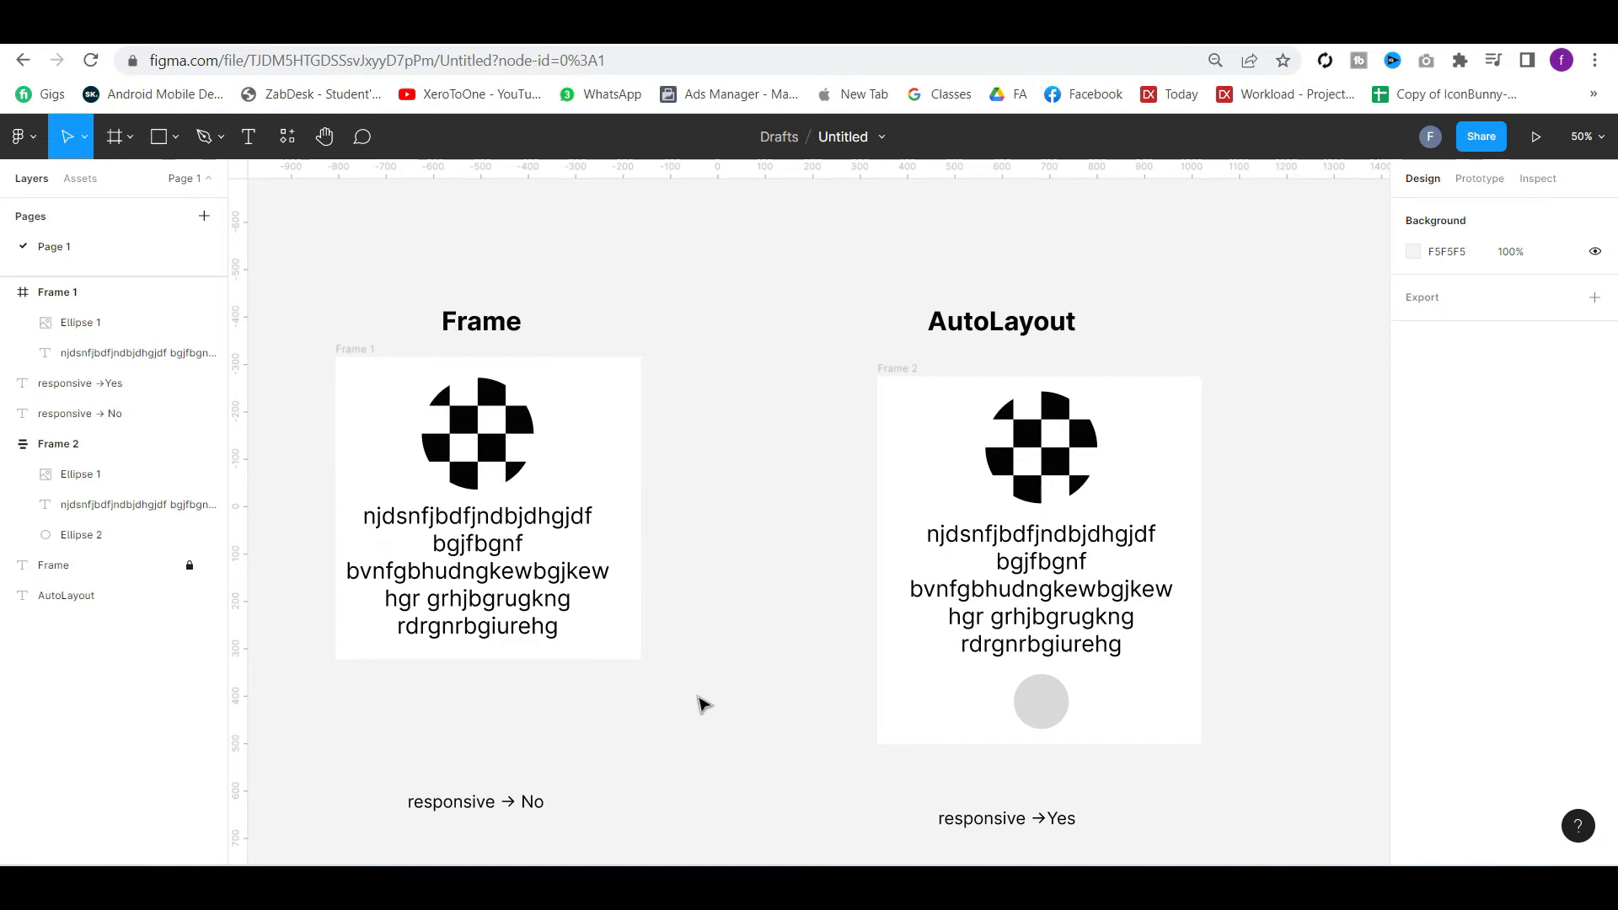
{"action": "left_click", "coordinate": [922, 375]}
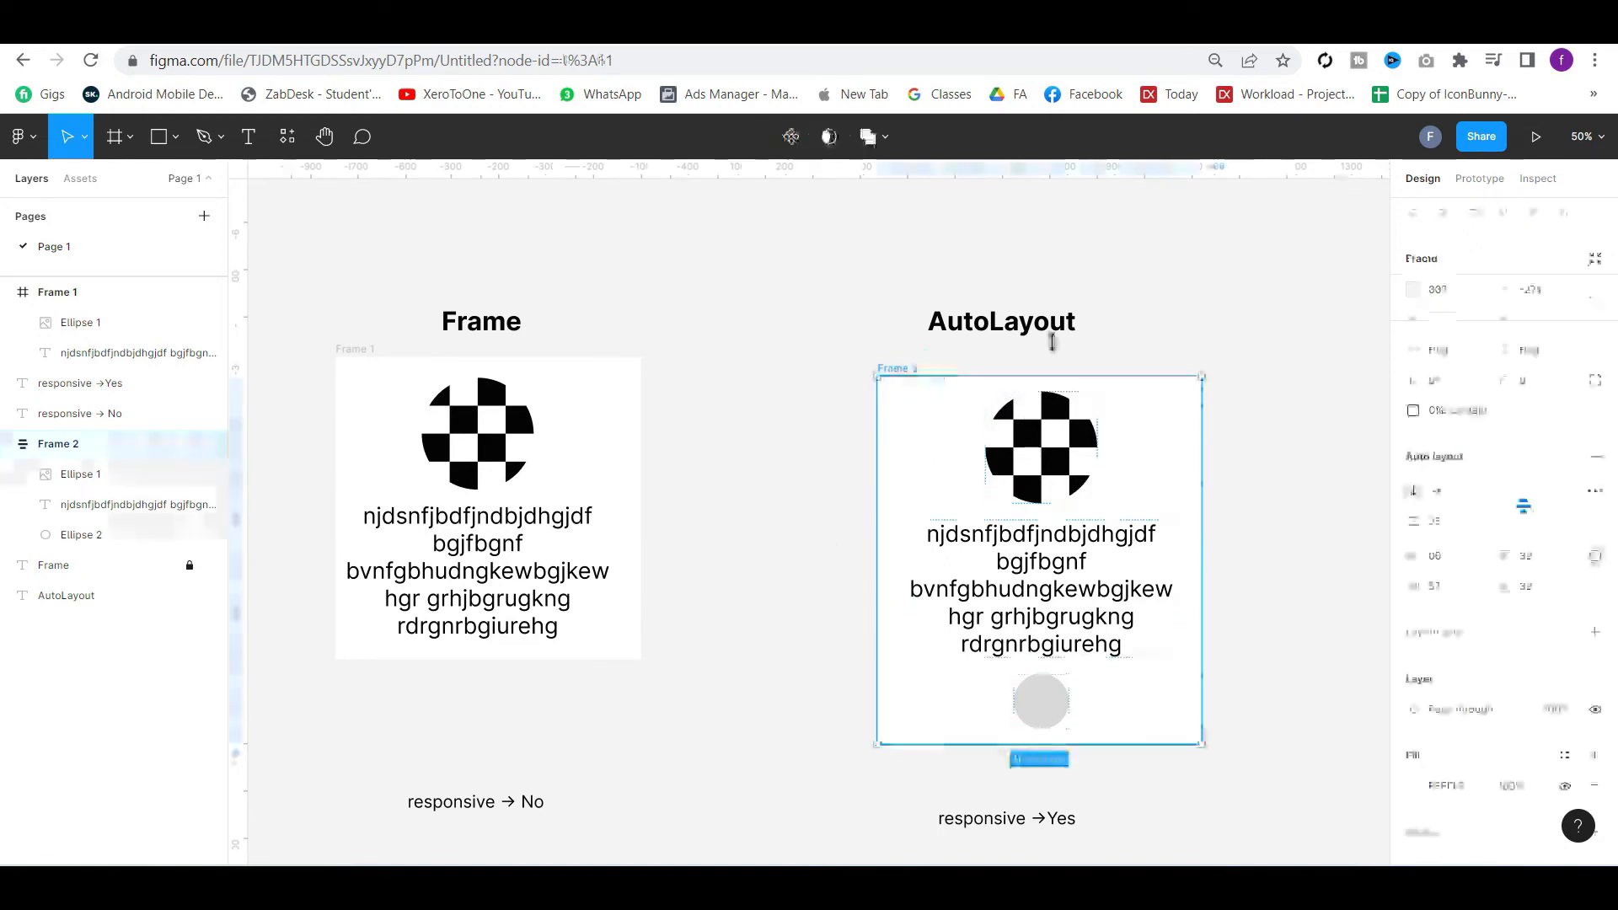
{"action": "left_click", "coordinate": [760, 598]}
Delete both frames with their contents and the two responsive labels, keeping only the Frame and AutoLayout headings
{"action": "scroll", "coordinate": [758, 598], "scroll_direction": "down", "scroll_amount": 1}
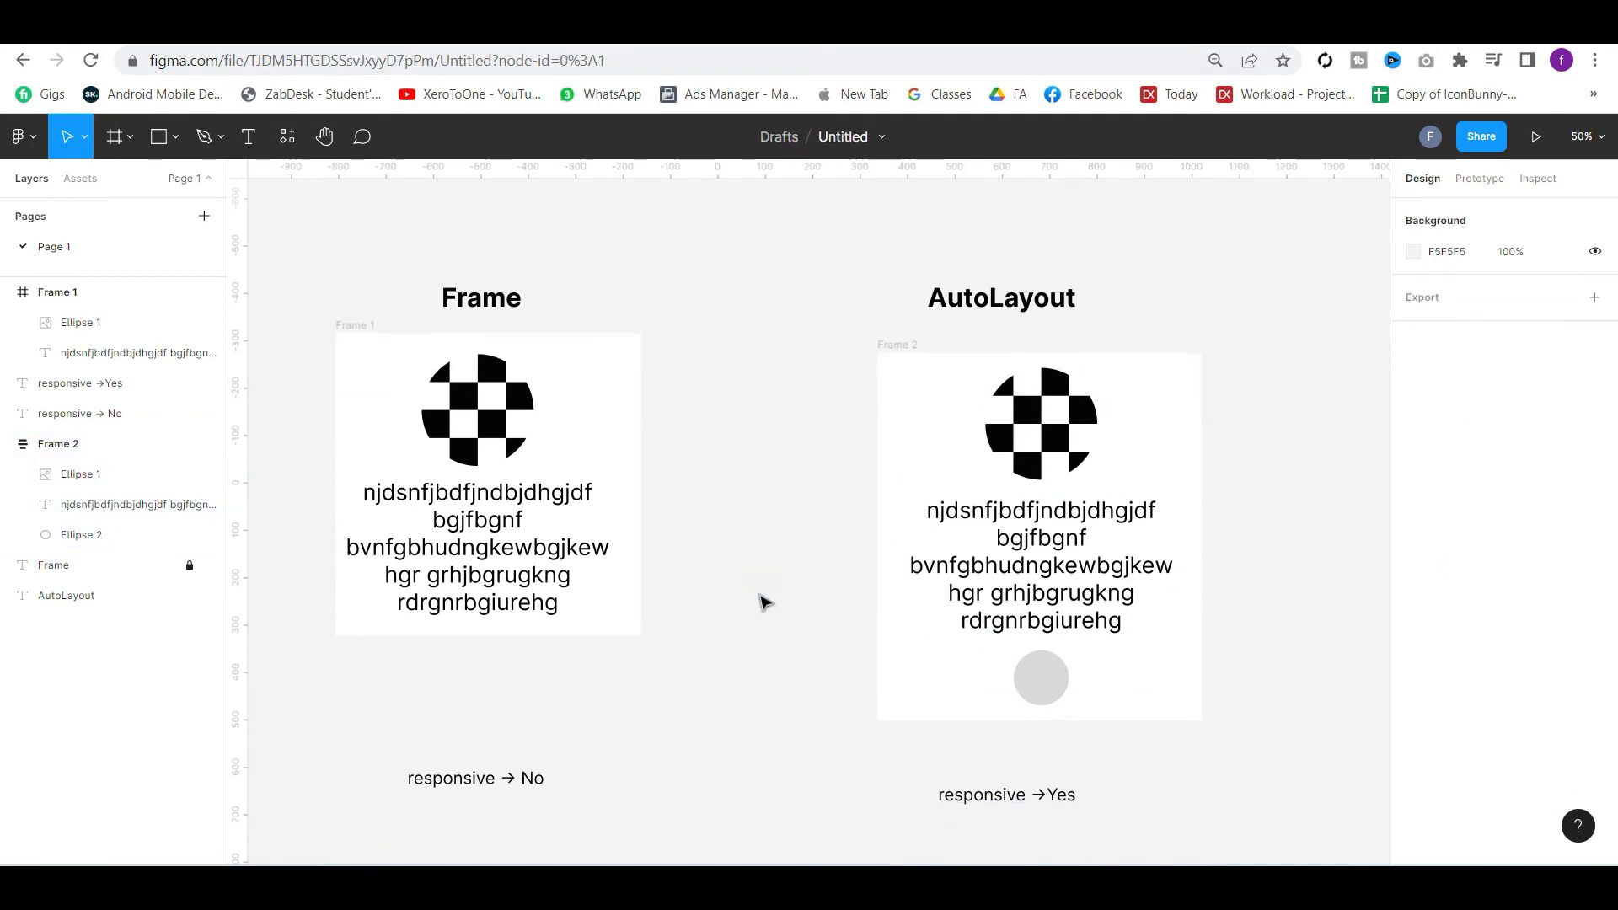
{"action": "left_click_drag", "start_coordinate": [305, 337], "coordinate": [1183, 730]}
{"action": "key", "text": "Delete"}
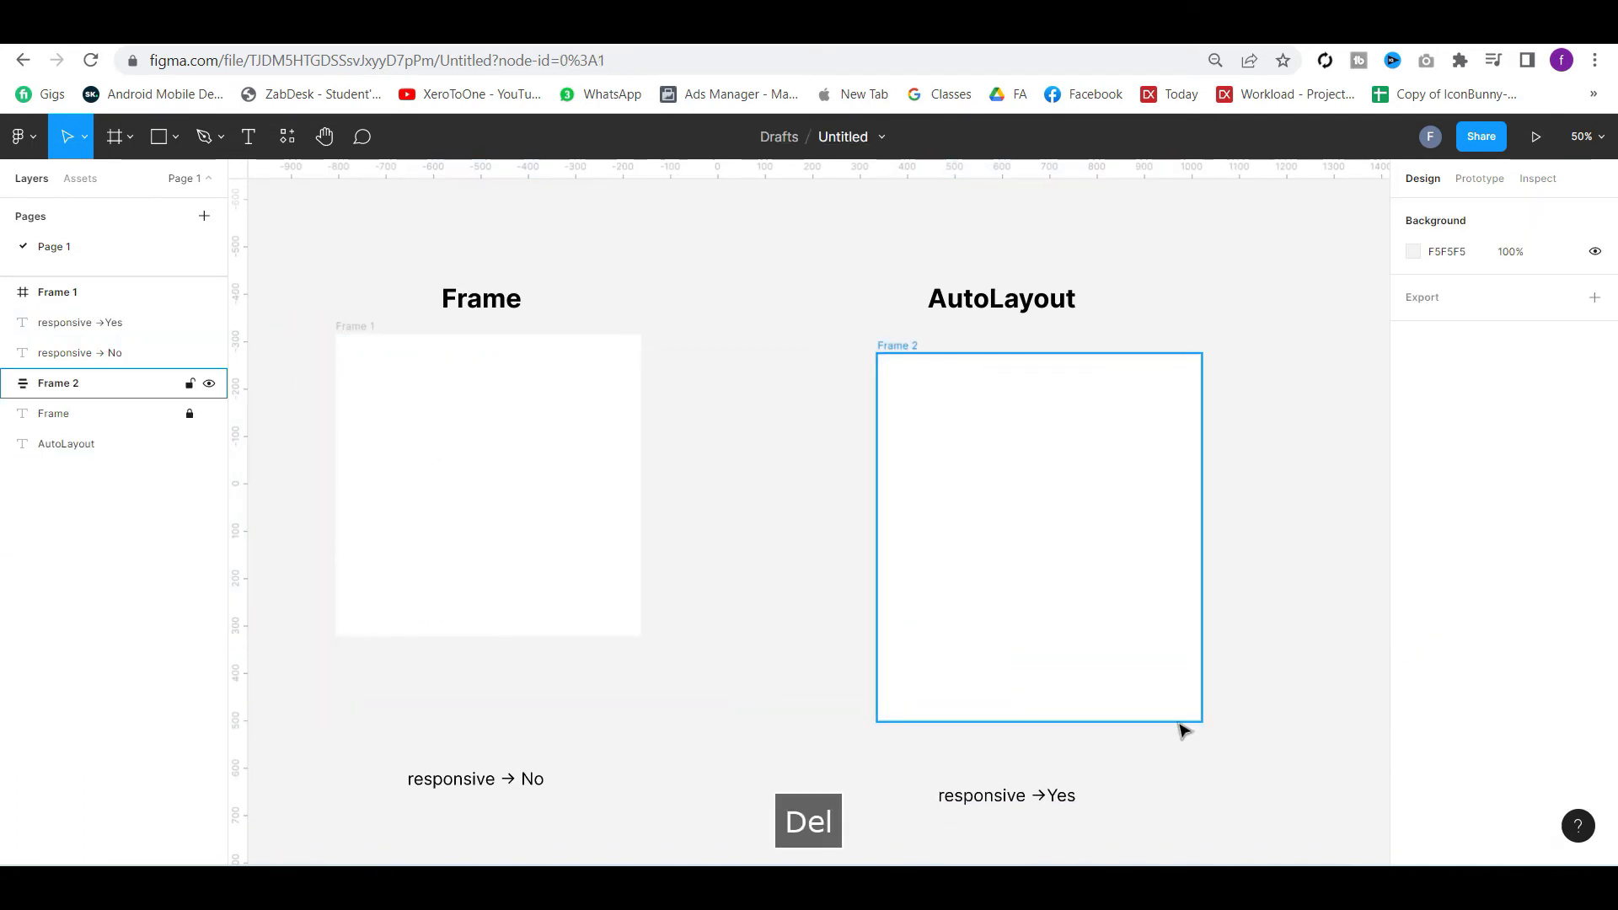
{"action": "left_click", "coordinate": [368, 340]}
{"action": "left_click", "coordinate": [945, 358], "text": "shift"}
{"action": "key", "text": "Delete"}
{"action": "left_click_drag", "start_coordinate": [369, 732], "coordinate": [1314, 817]}
{"action": "key", "text": "Delete"}
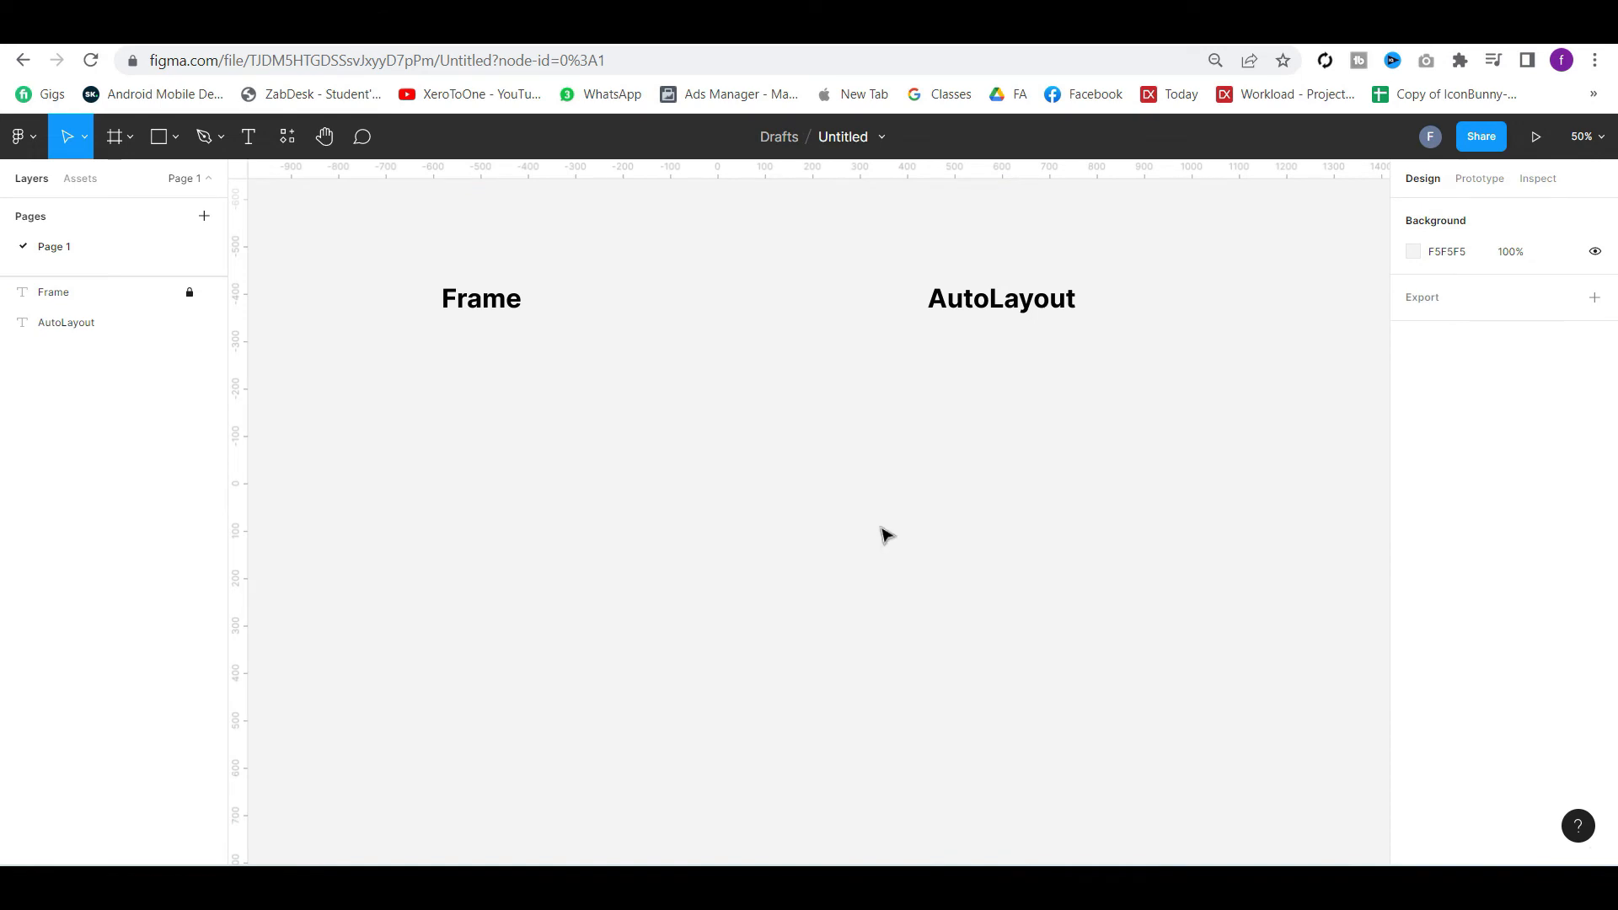
Add a yellow (FFE70A) circle about 98 wide and Home, Contact, About Us and Portfolio labels, making the labels smaller and bolder
{"action": "key", "text": "l"}
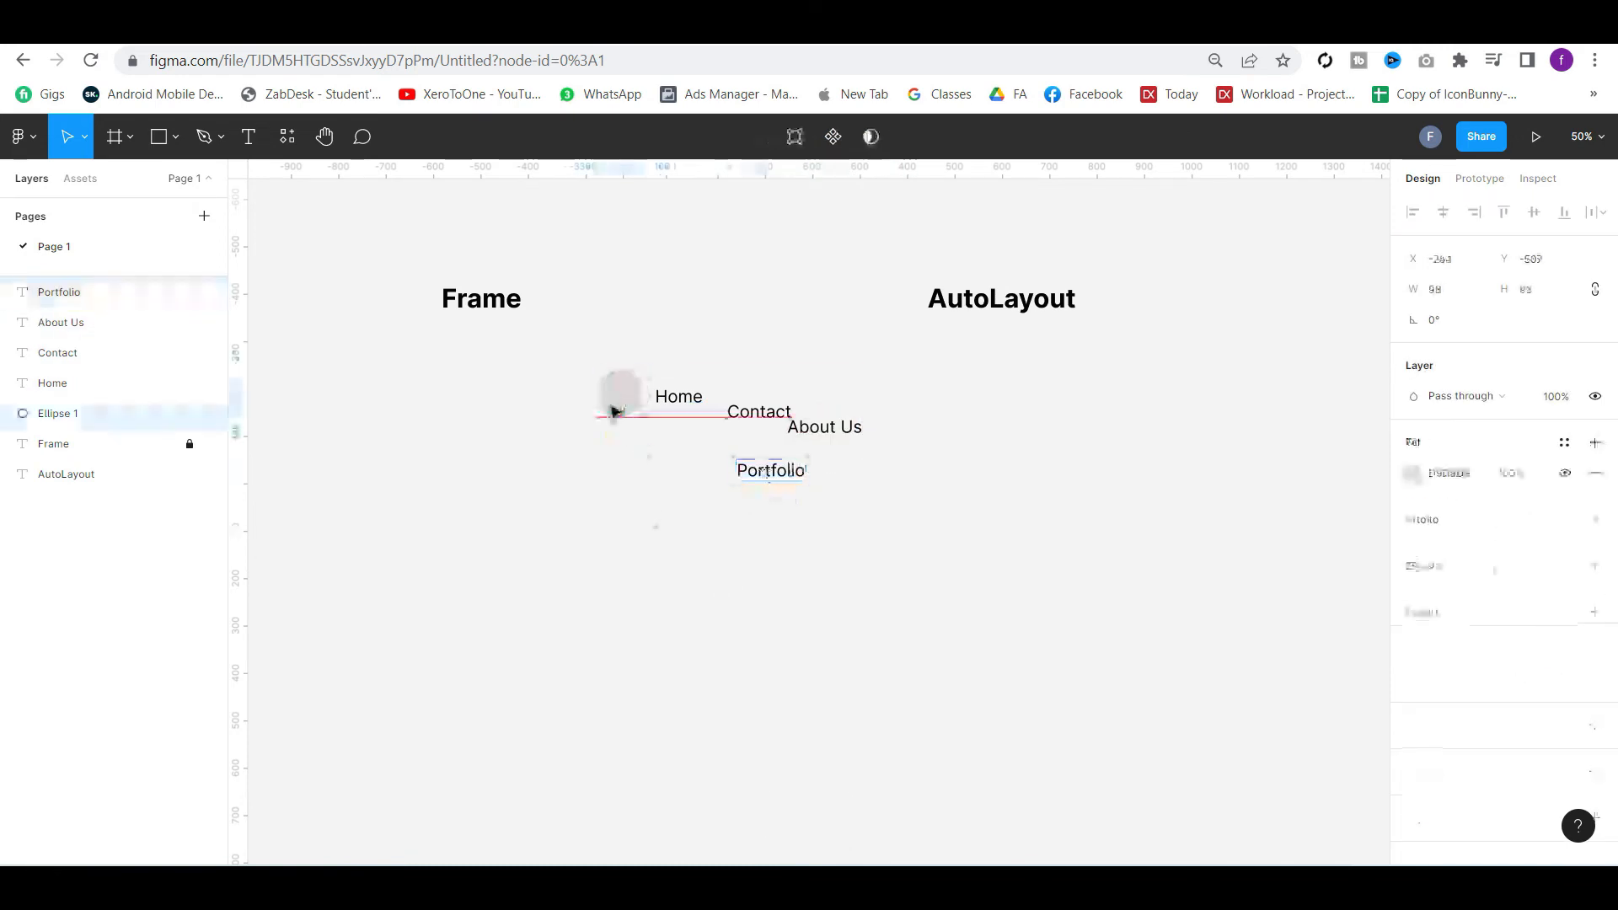
{"action": "left_click", "coordinate": [1413, 473]}
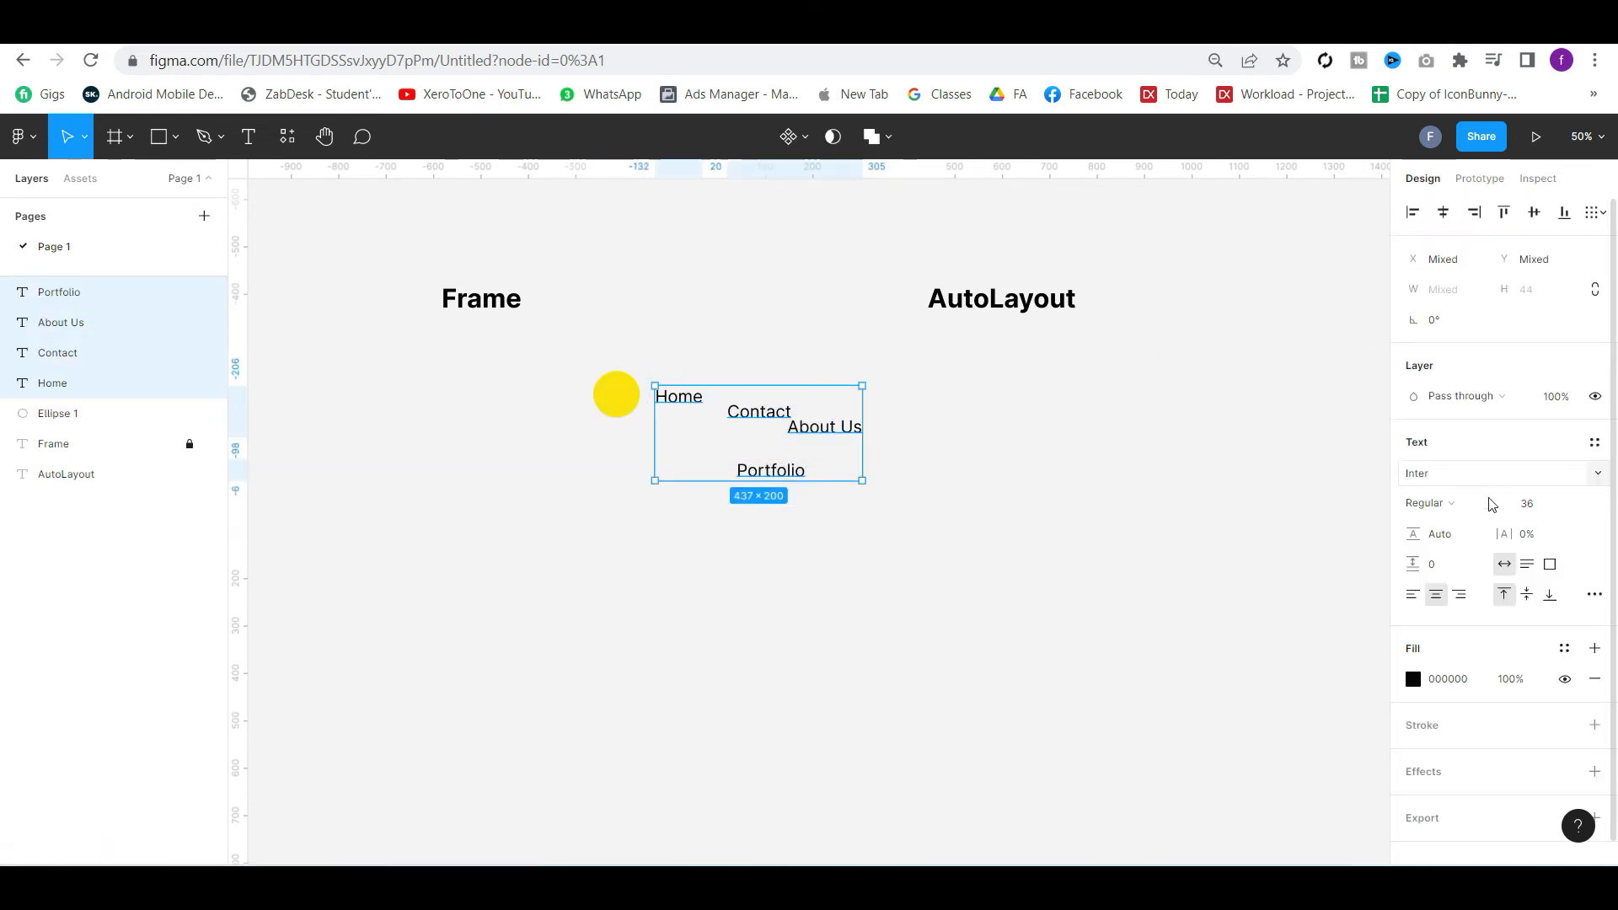
{"action": "left_click", "coordinate": [1449, 503]}
{"action": "left_click", "coordinate": [1454, 510]}
{"action": "key", "text": "Escape"}
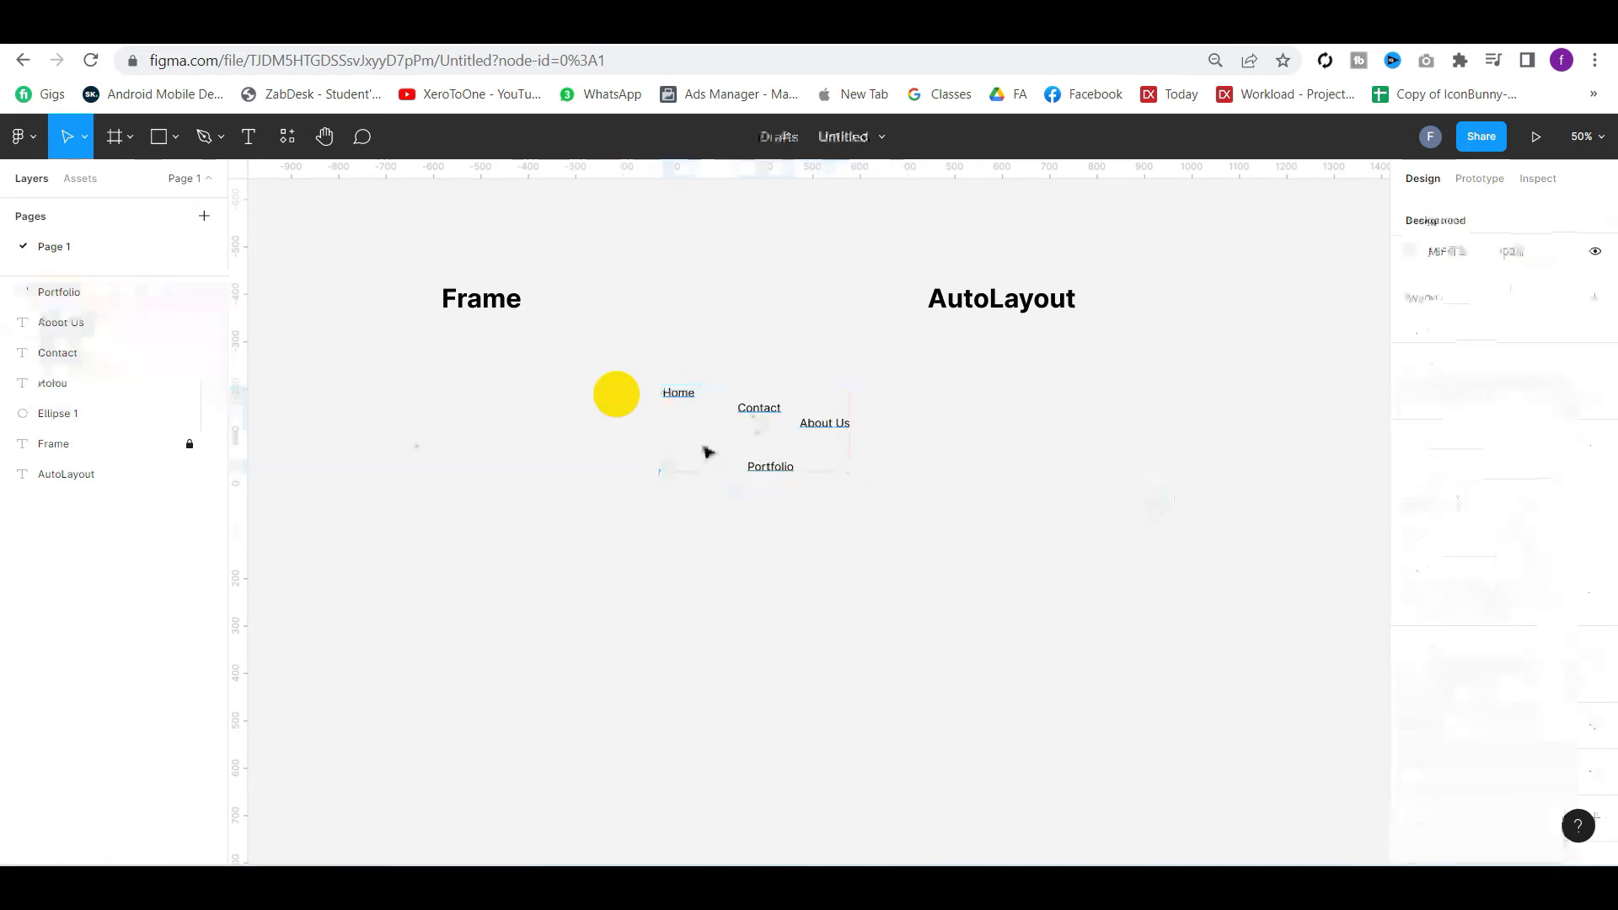
Draw a large landscape frame about 584 high in the empty canvas area below the circle and labels
{"action": "key", "text": "f"}
{"action": "scroll", "coordinate": [812, 614], "scroll_direction": "down", "scroll_amount": 3}
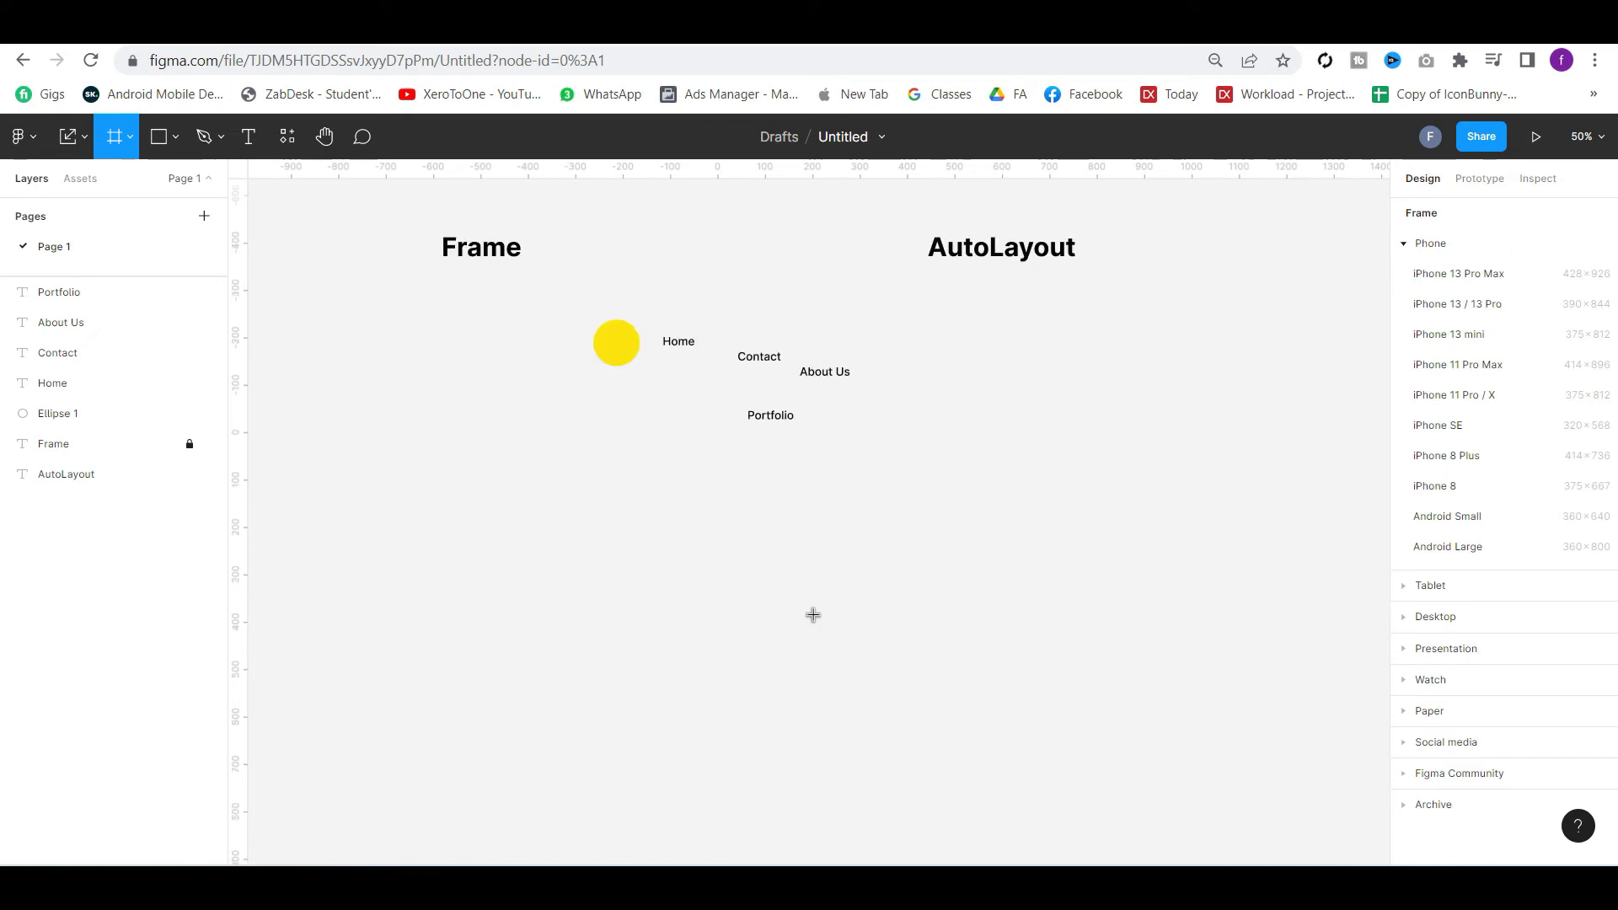
{"action": "scroll", "coordinate": [813, 616], "scroll_direction": "up", "scroll_amount": 2}
{"action": "scroll", "coordinate": [814, 615], "scroll_direction": "down", "scroll_amount": 1}
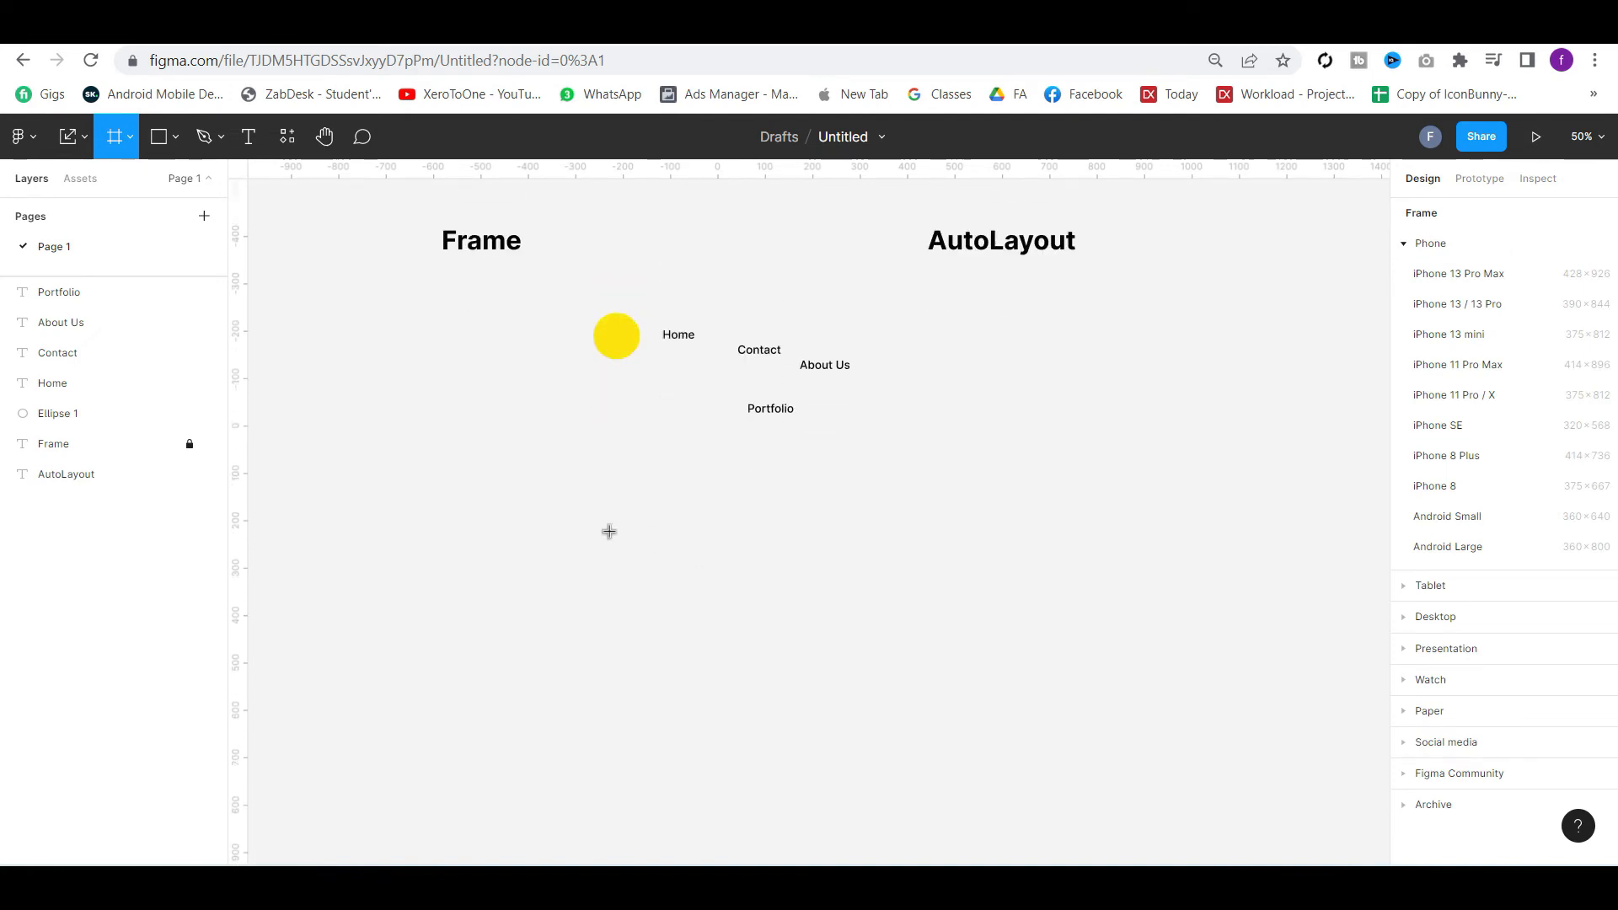
{"action": "scroll", "coordinate": [619, 564], "scroll_direction": "down", "scroll_amount": 3}
{"action": "left_click_drag", "start_coordinate": [547, 514], "coordinate": [1066, 791]}
{"action": "key", "text": "v"}
{"action": "left_click", "coordinate": [1249, 480]}
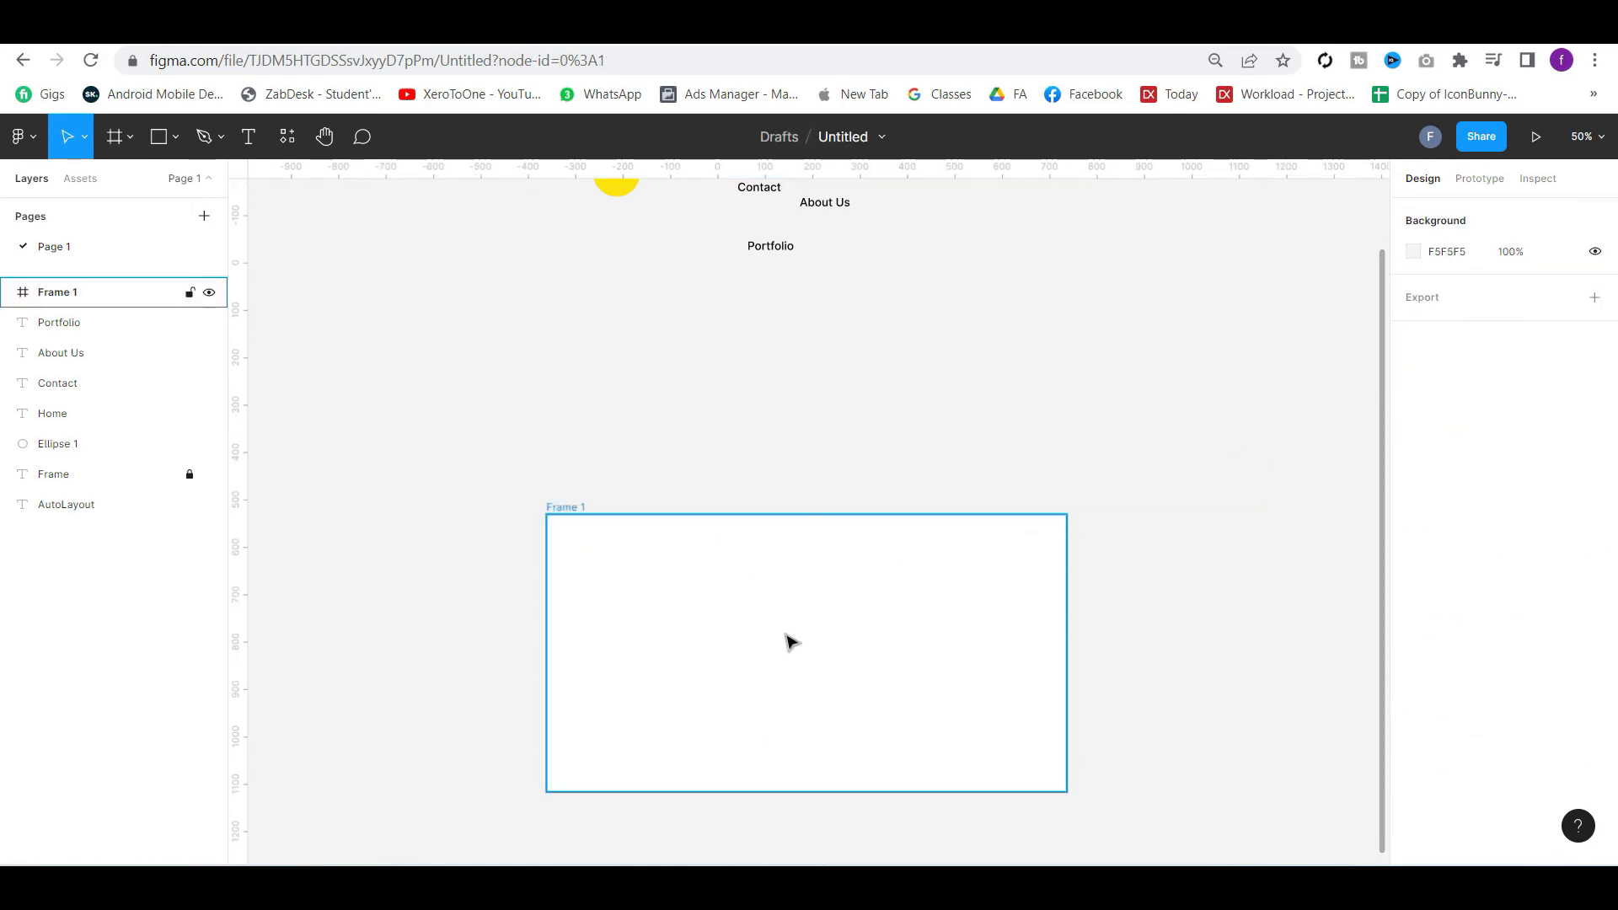
Widen the large landscape frame on both sides to about 1160
{"action": "left_click", "coordinate": [546, 576]}
{"action": "left_click_drag", "start_coordinate": [542, 650], "coordinate": [524, 649]}
{"action": "left_click_drag", "start_coordinate": [1065, 657], "coordinate": [1073, 657]}
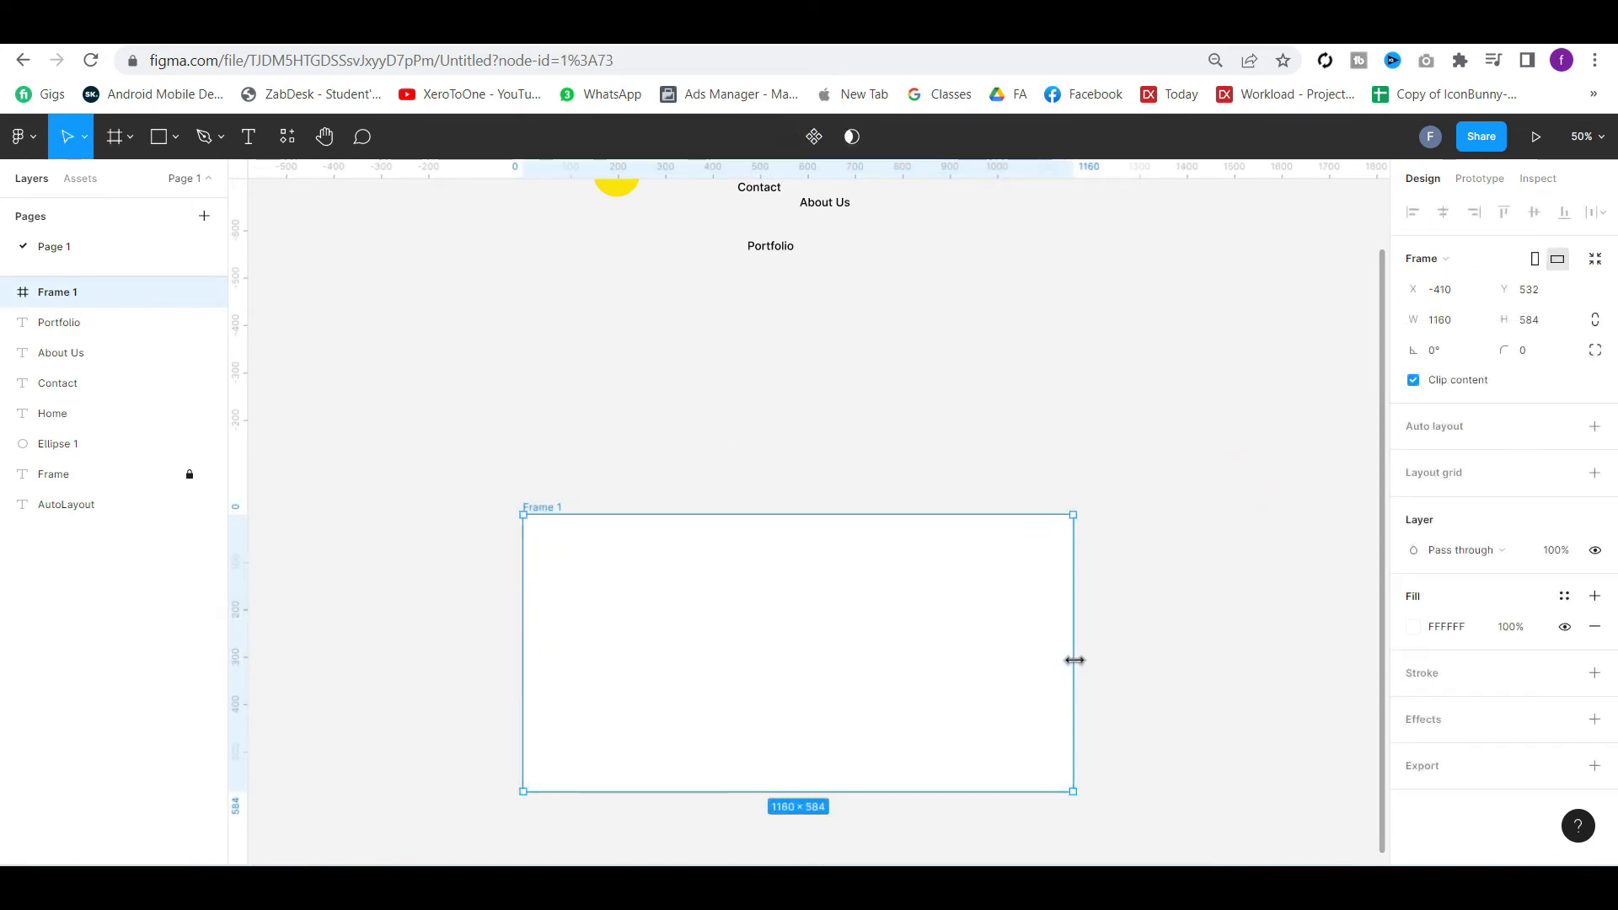
{"action": "left_click", "coordinate": [1200, 600]}
Draw a wide, low frame about 788 × 96 under the Frame heading and enlarge it slightly from its corner
{"action": "scroll", "coordinate": [1205, 604], "scroll_direction": "up", "scroll_amount": 3}
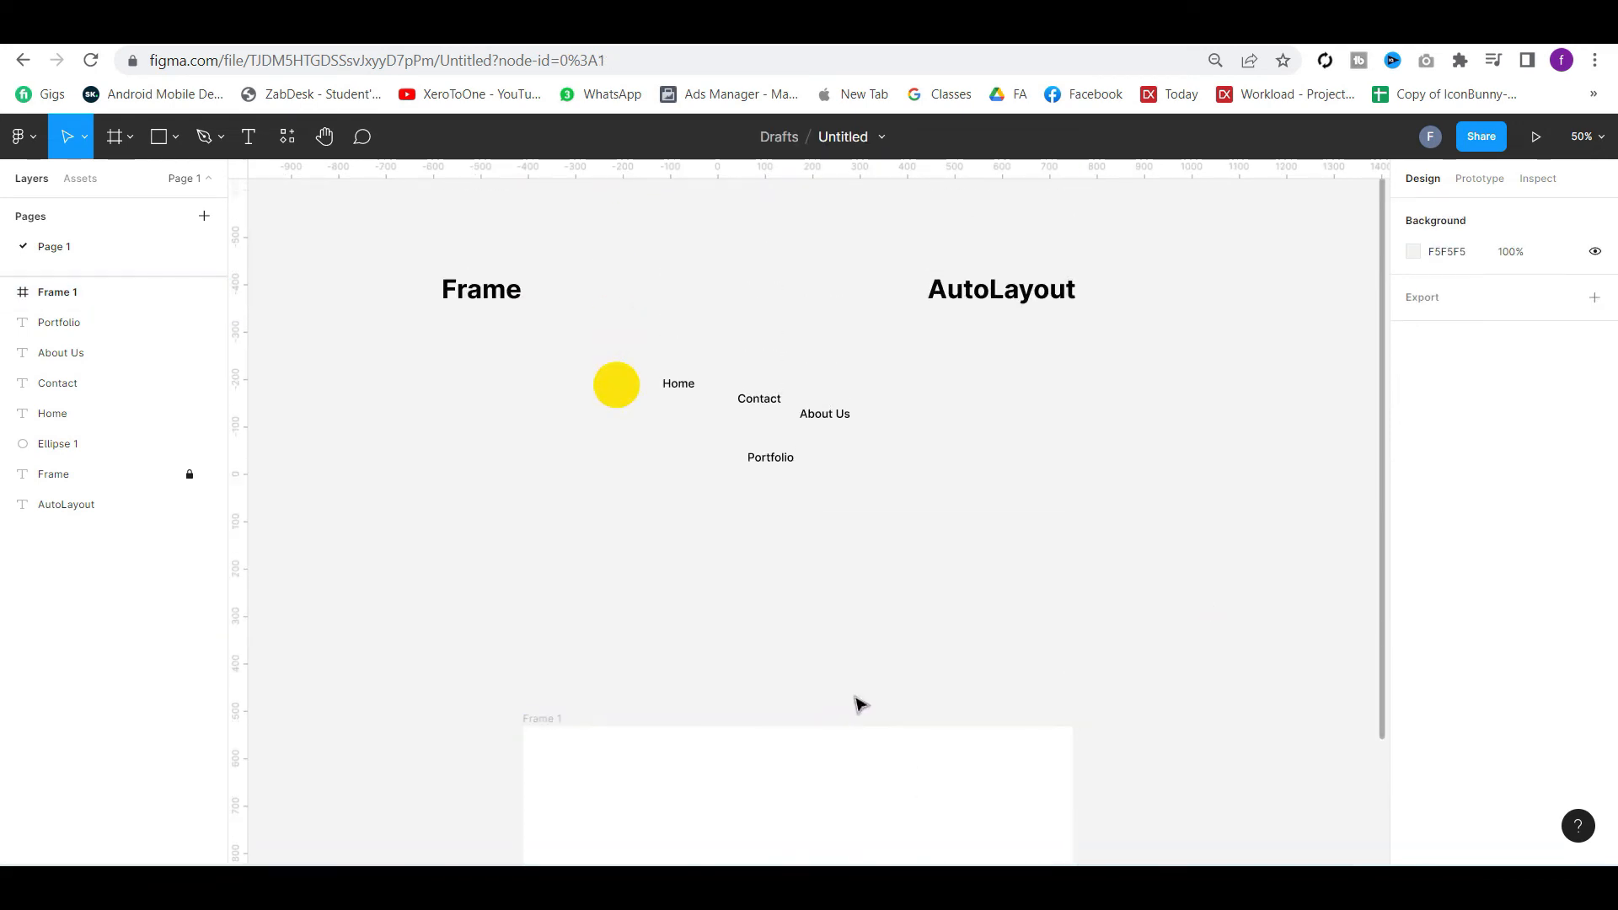
{"action": "left_click", "coordinate": [159, 136]}
{"action": "left_click", "coordinate": [116, 138]}
{"action": "left_click_drag", "start_coordinate": [363, 428], "coordinate": [738, 473]}
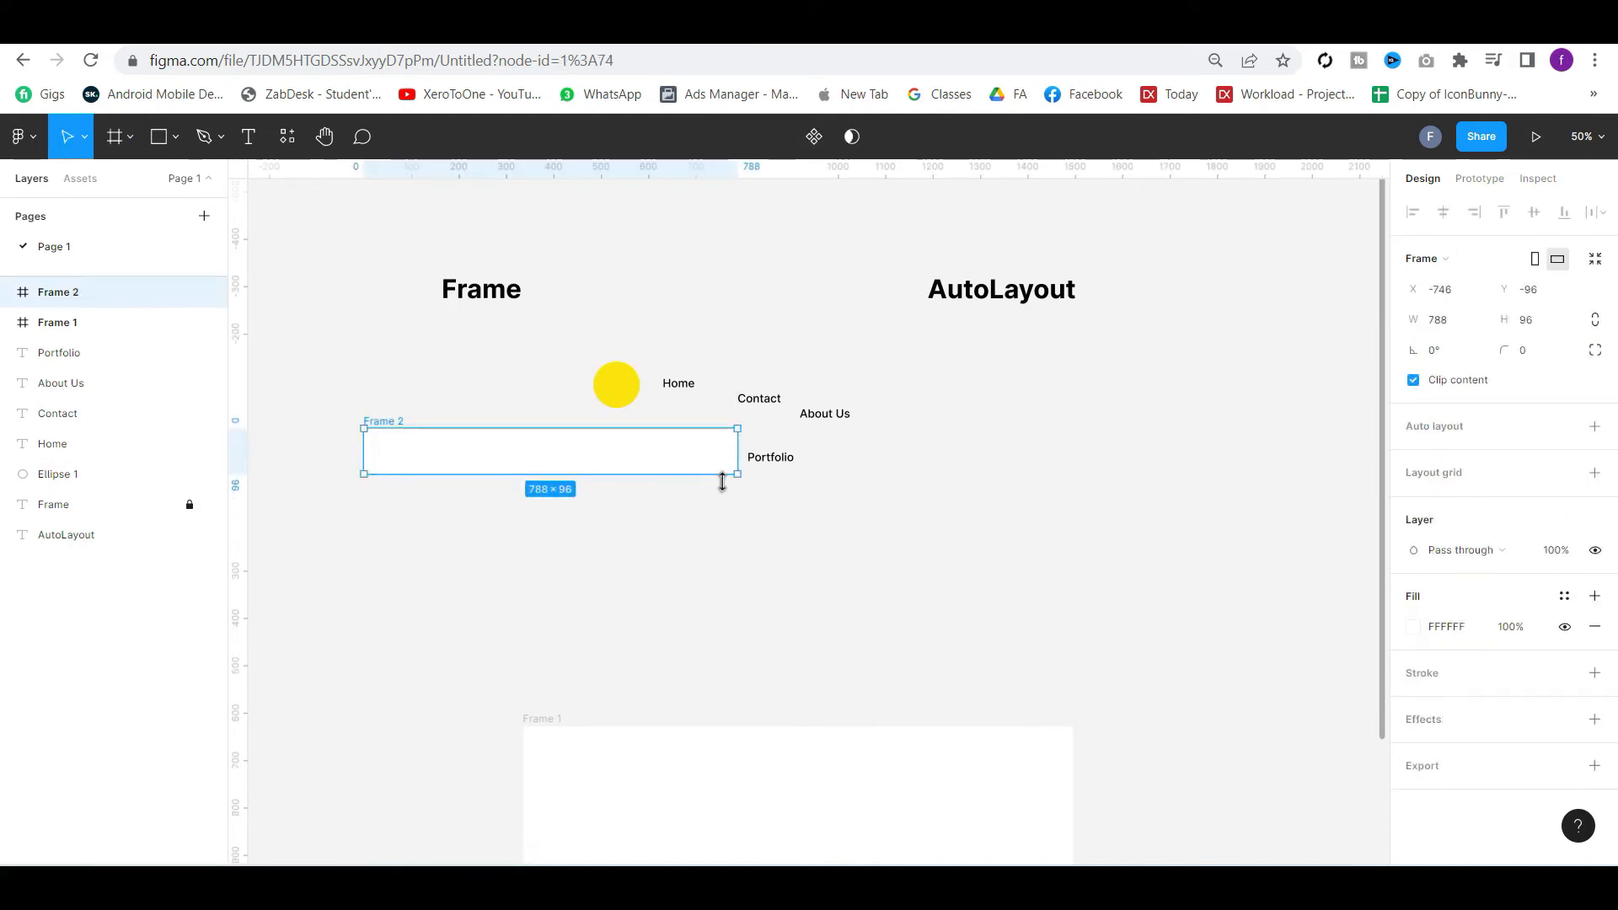
{"action": "left_click_drag", "start_coordinate": [741, 479], "coordinate": [758, 493]}
Move the yellow circle into the left end of the wide, low frame
{"action": "left_click_drag", "start_coordinate": [610, 382], "coordinate": [403, 461]}
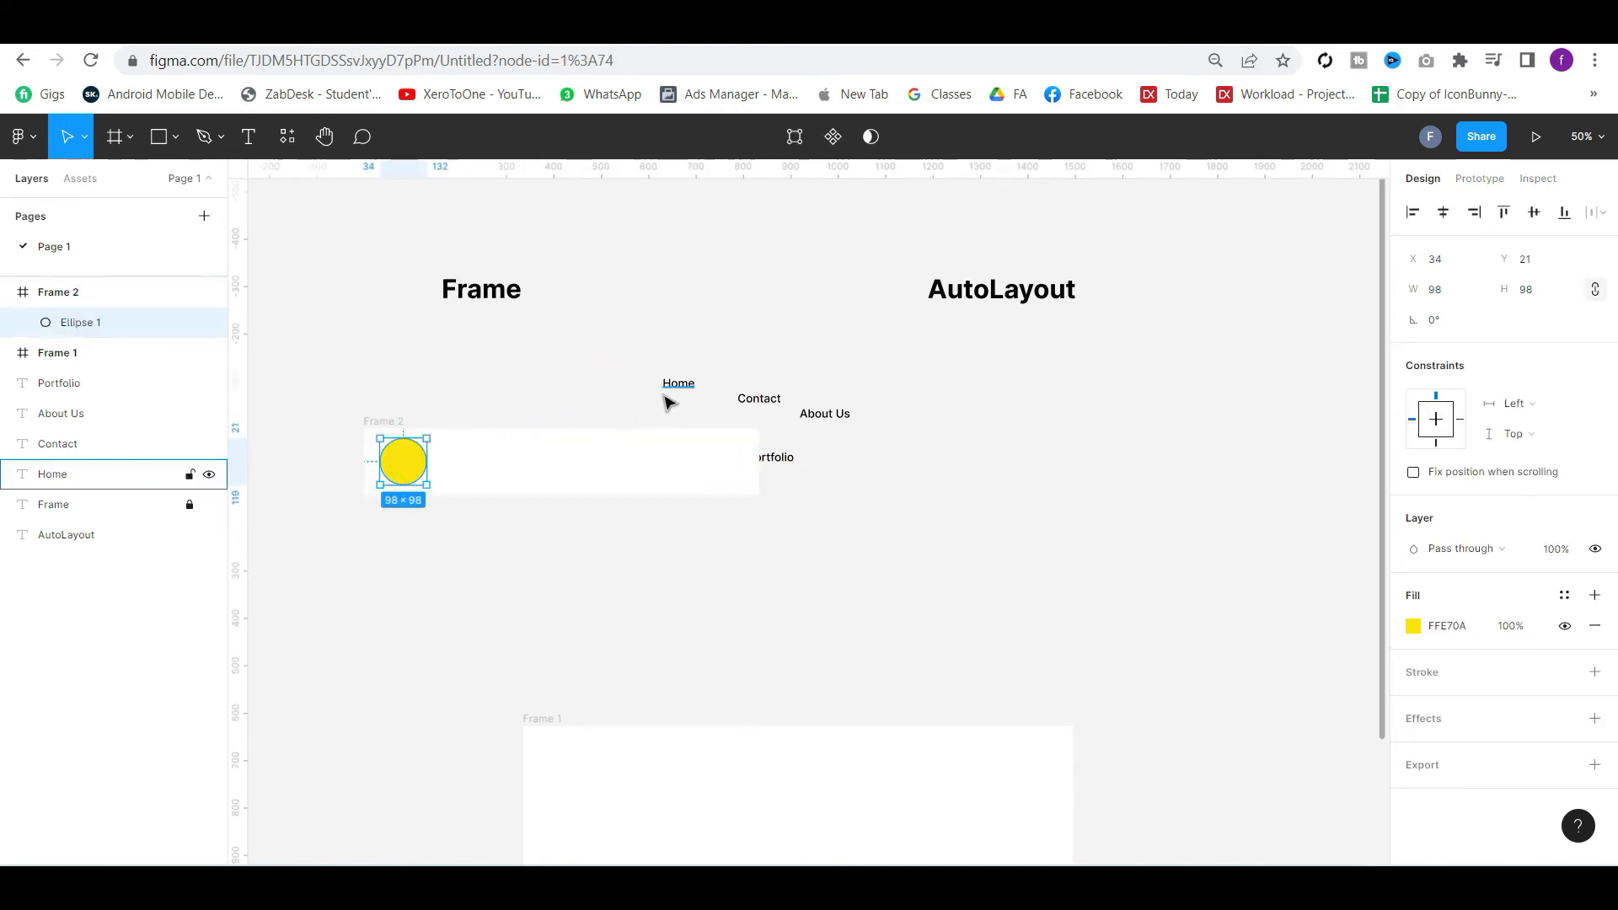
{"action": "key", "text": "ctrl+z"}
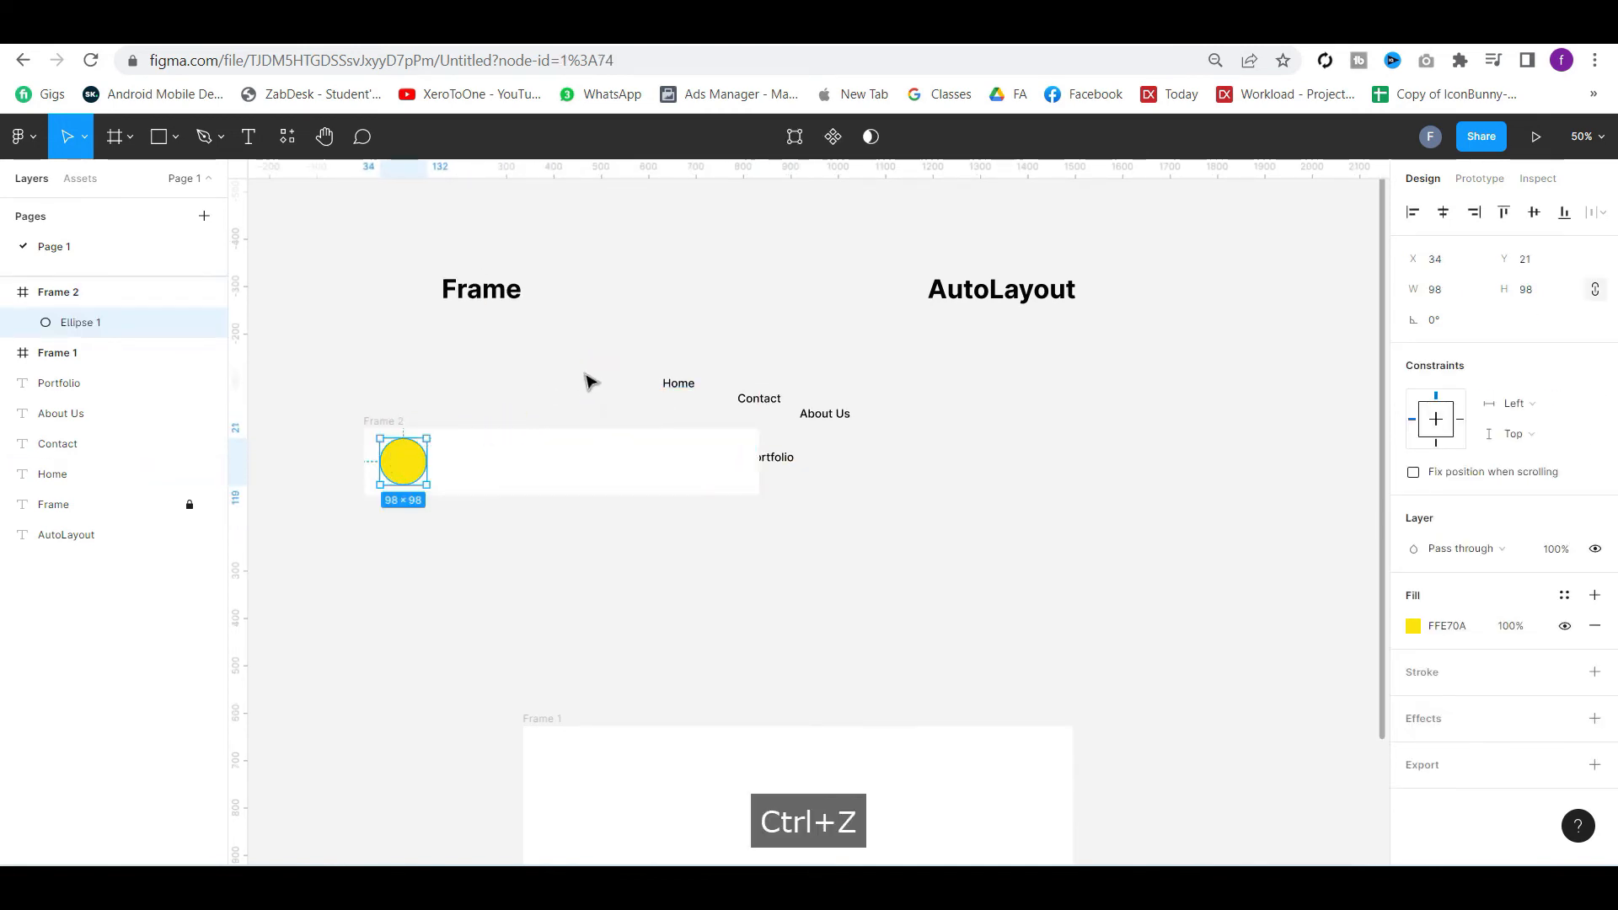
Move the low frame down and duplicate the circle and its four labels under the AutoLayout heading
{"action": "left_click_drag", "start_coordinate": [452, 451], "coordinate": [424, 505]}
{"action": "left_click", "coordinate": [580, 327]}
{"action": "left_click_drag", "start_coordinate": [723, 429], "coordinate": [792, 462]}
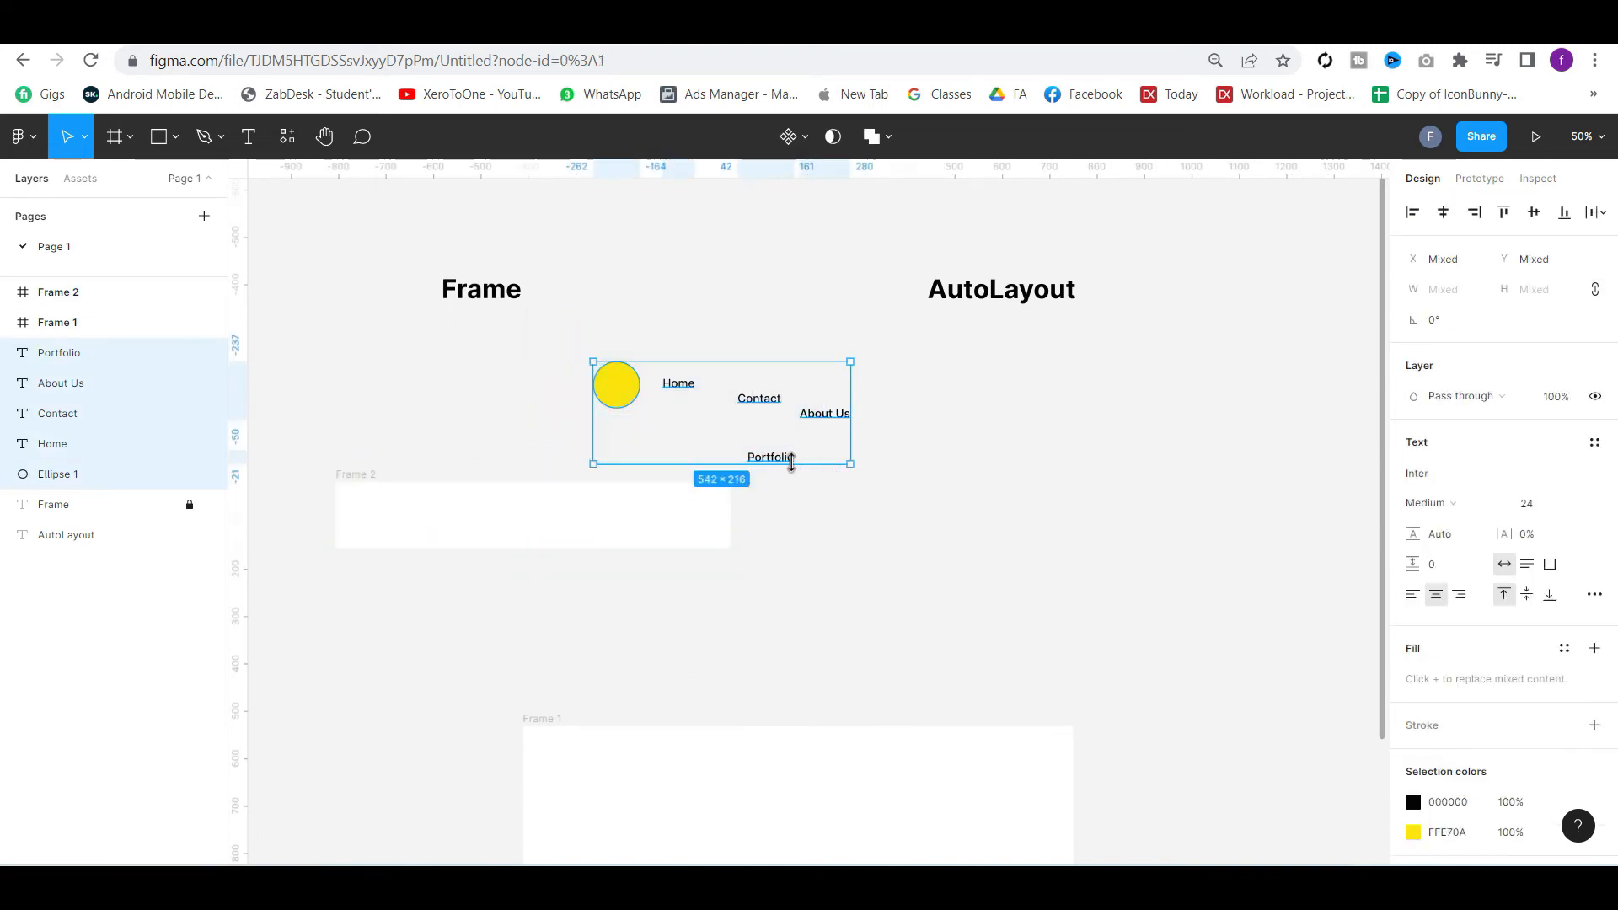
{"action": "left_click_drag", "start_coordinate": [759, 407], "coordinate": [1053, 371]}
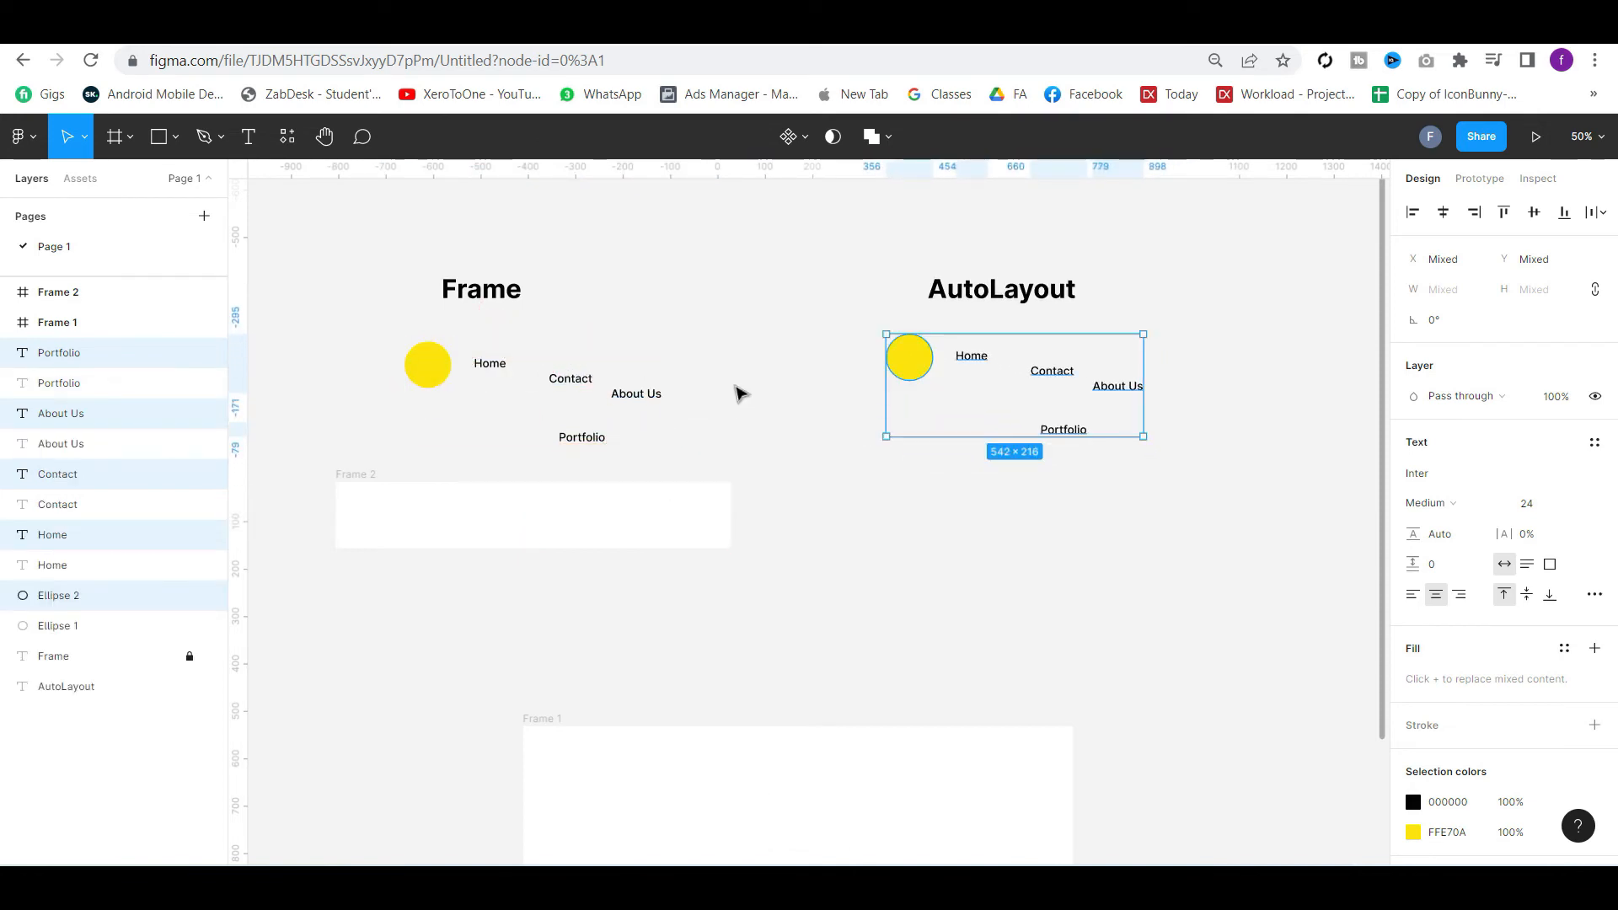
{"action": "left_click", "coordinate": [740, 390]}
Move the yellow circle and the Home, Contact, Portfolio and About Us labels into the low frame as a row
{"action": "left_click_drag", "start_coordinate": [442, 382], "coordinate": [371, 517]}
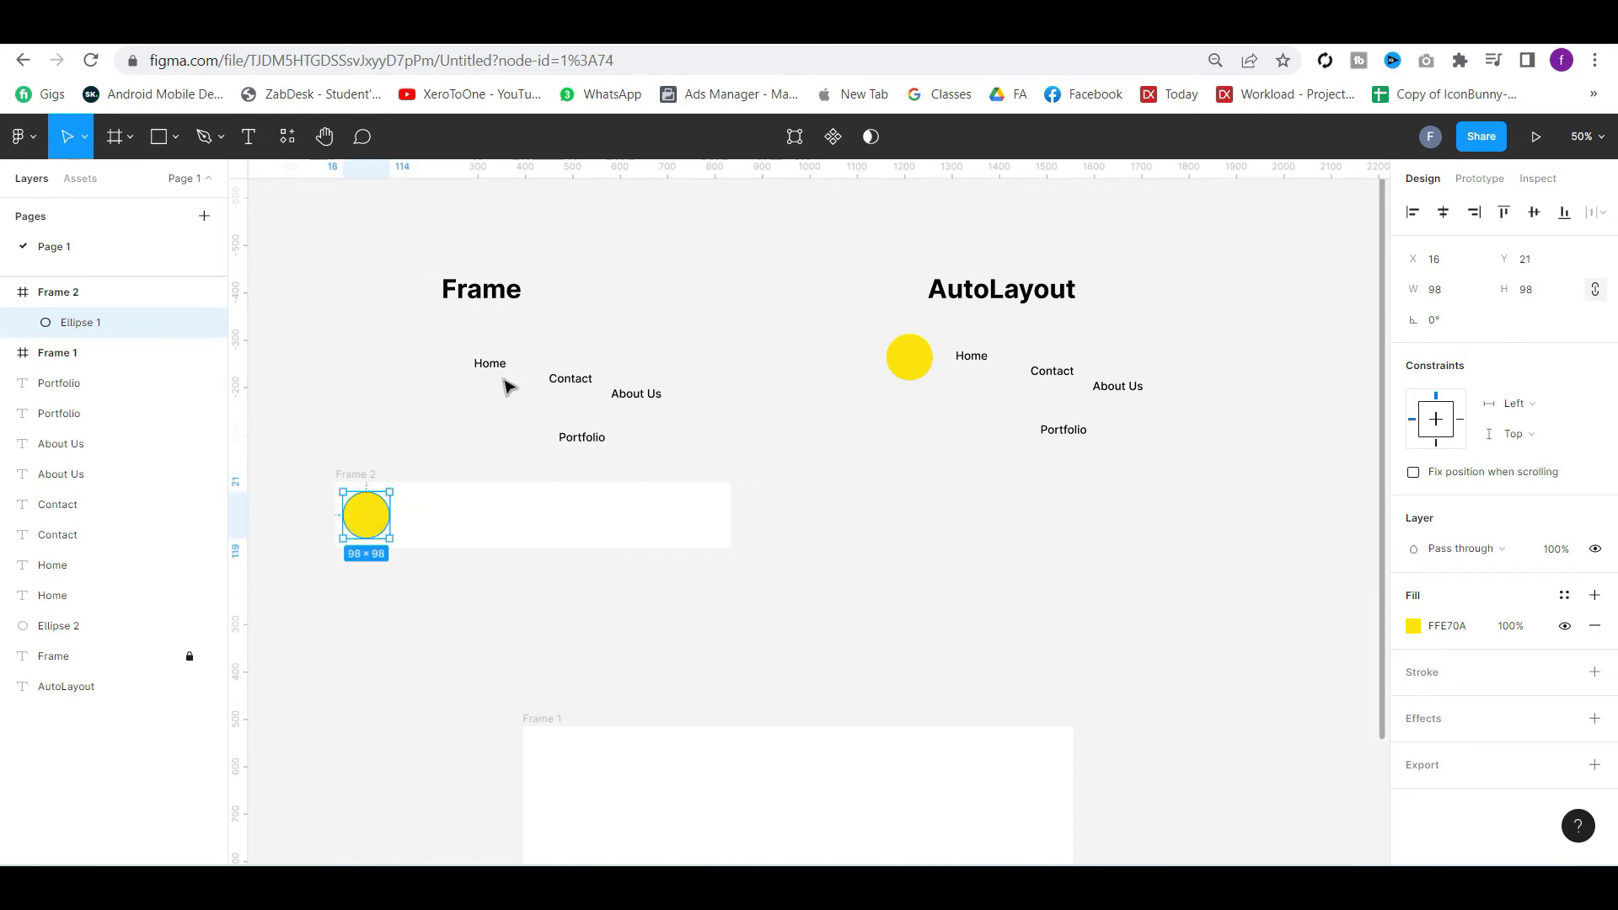
{"action": "left_click_drag", "start_coordinate": [495, 371], "coordinate": [473, 519]}
{"action": "left_click_drag", "start_coordinate": [571, 380], "coordinate": [530, 516]}
{"action": "left_click", "coordinate": [585, 452]}
{"action": "left_click_drag", "start_coordinate": [585, 455], "coordinate": [584, 521]}
{"action": "left_click_drag", "start_coordinate": [638, 398], "coordinate": [620, 519]}
Align the four labels in the low frame by their vertical centres and distribute their horizontal spacing
{"action": "left_click", "coordinate": [593, 512], "text": "shift"}
{"action": "left_click", "coordinate": [527, 514], "text": "shift"}
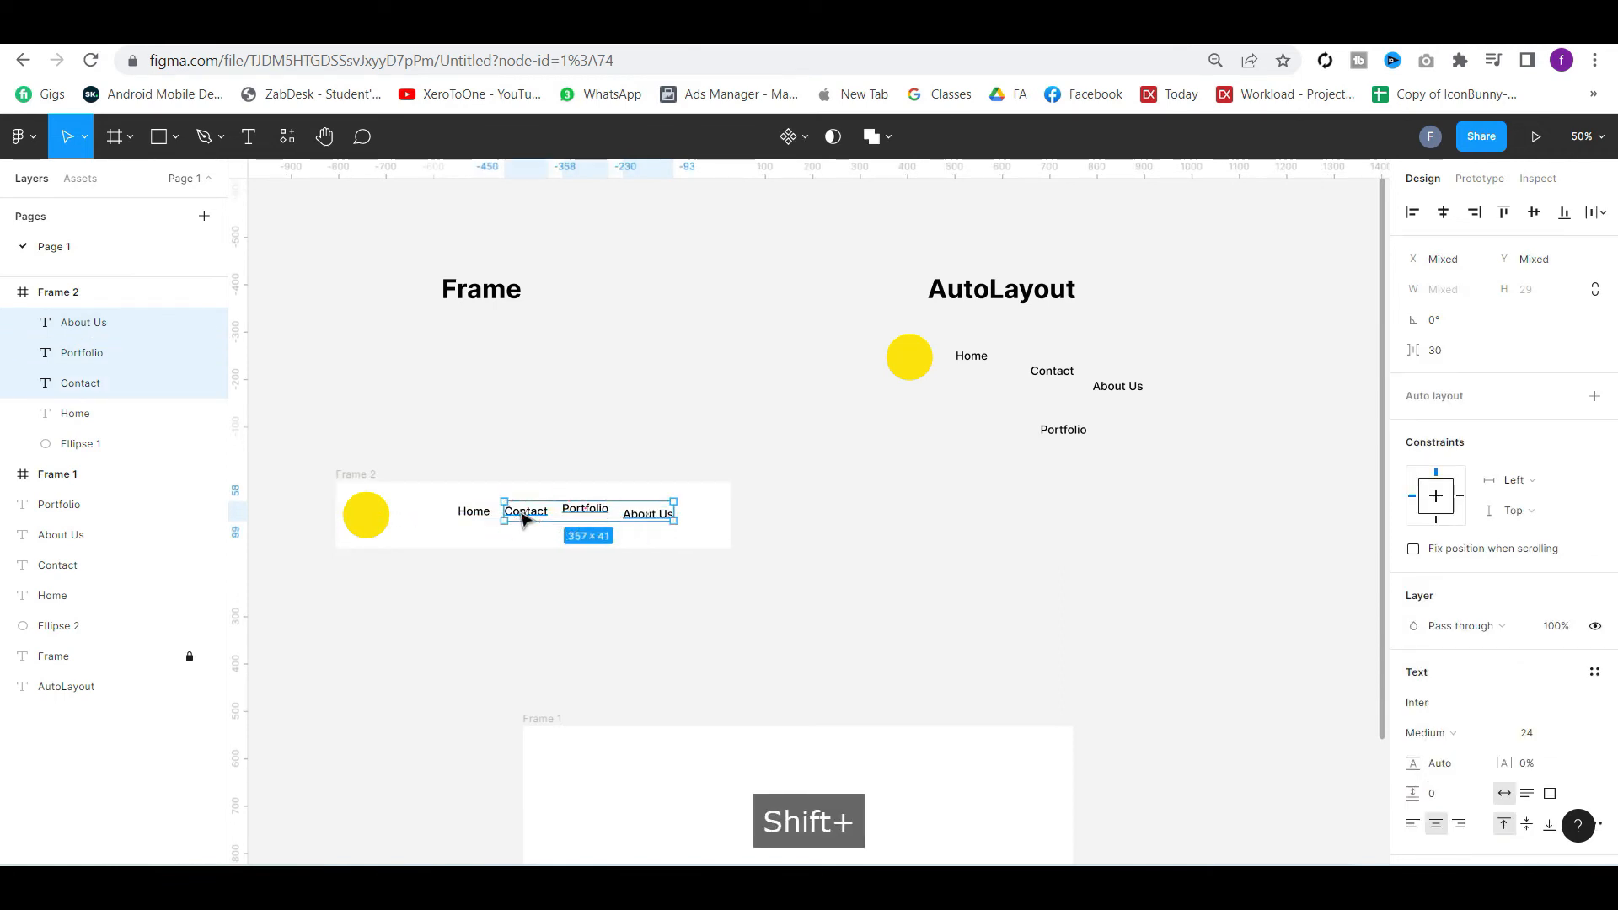
{"action": "left_click", "coordinate": [478, 518], "text": "shift"}
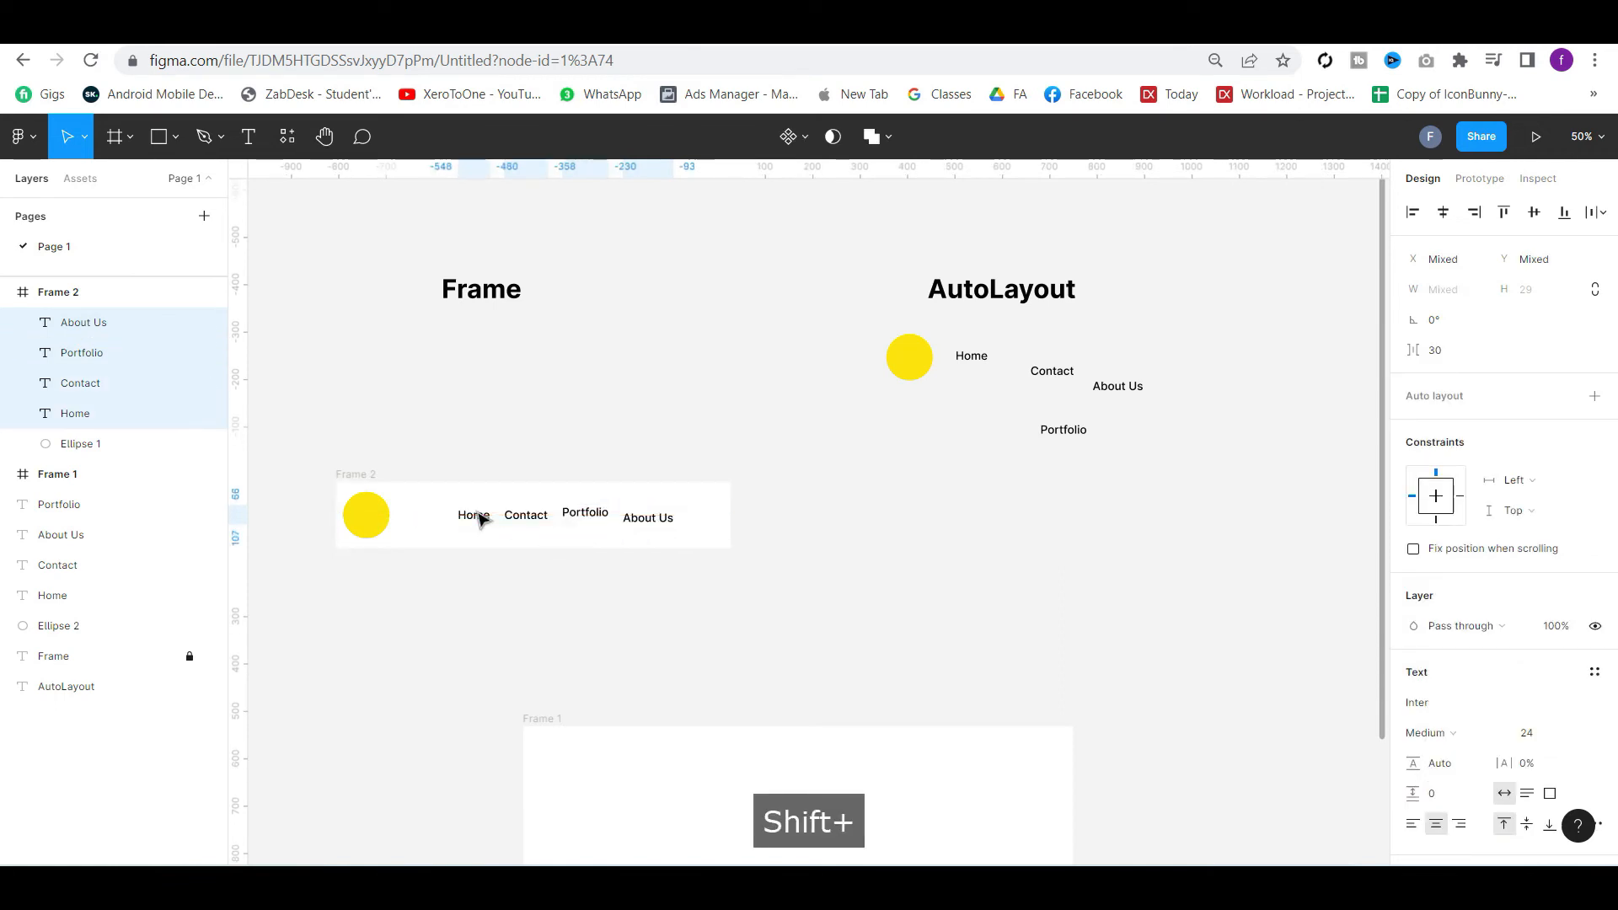
{"action": "left_click", "coordinate": [1536, 213]}
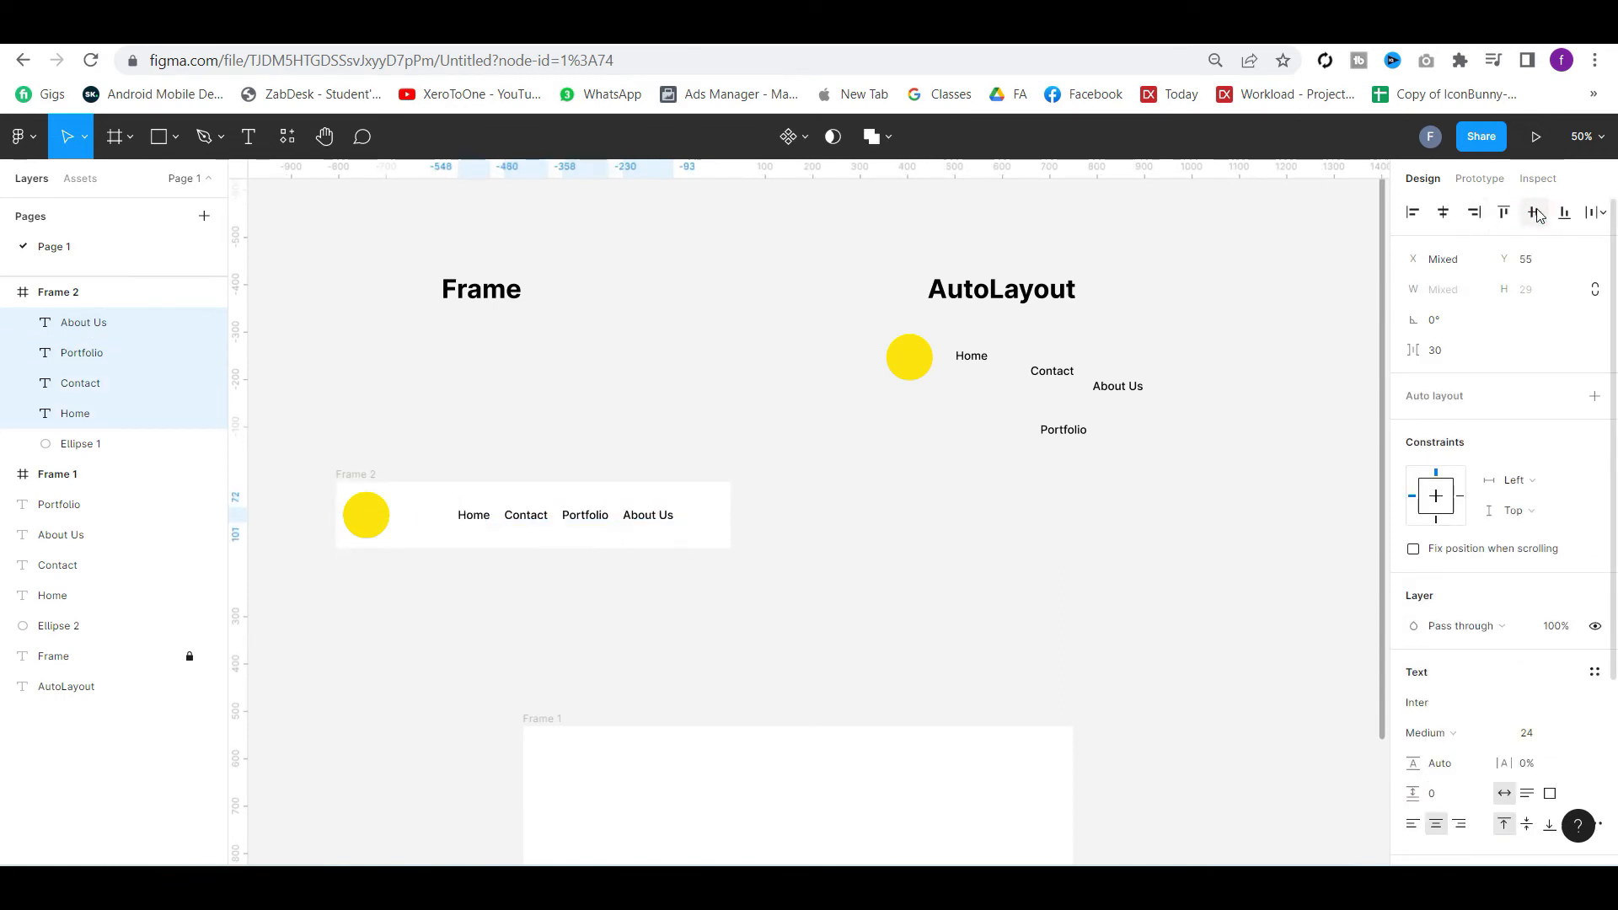
{"action": "left_click", "coordinate": [1597, 216]}
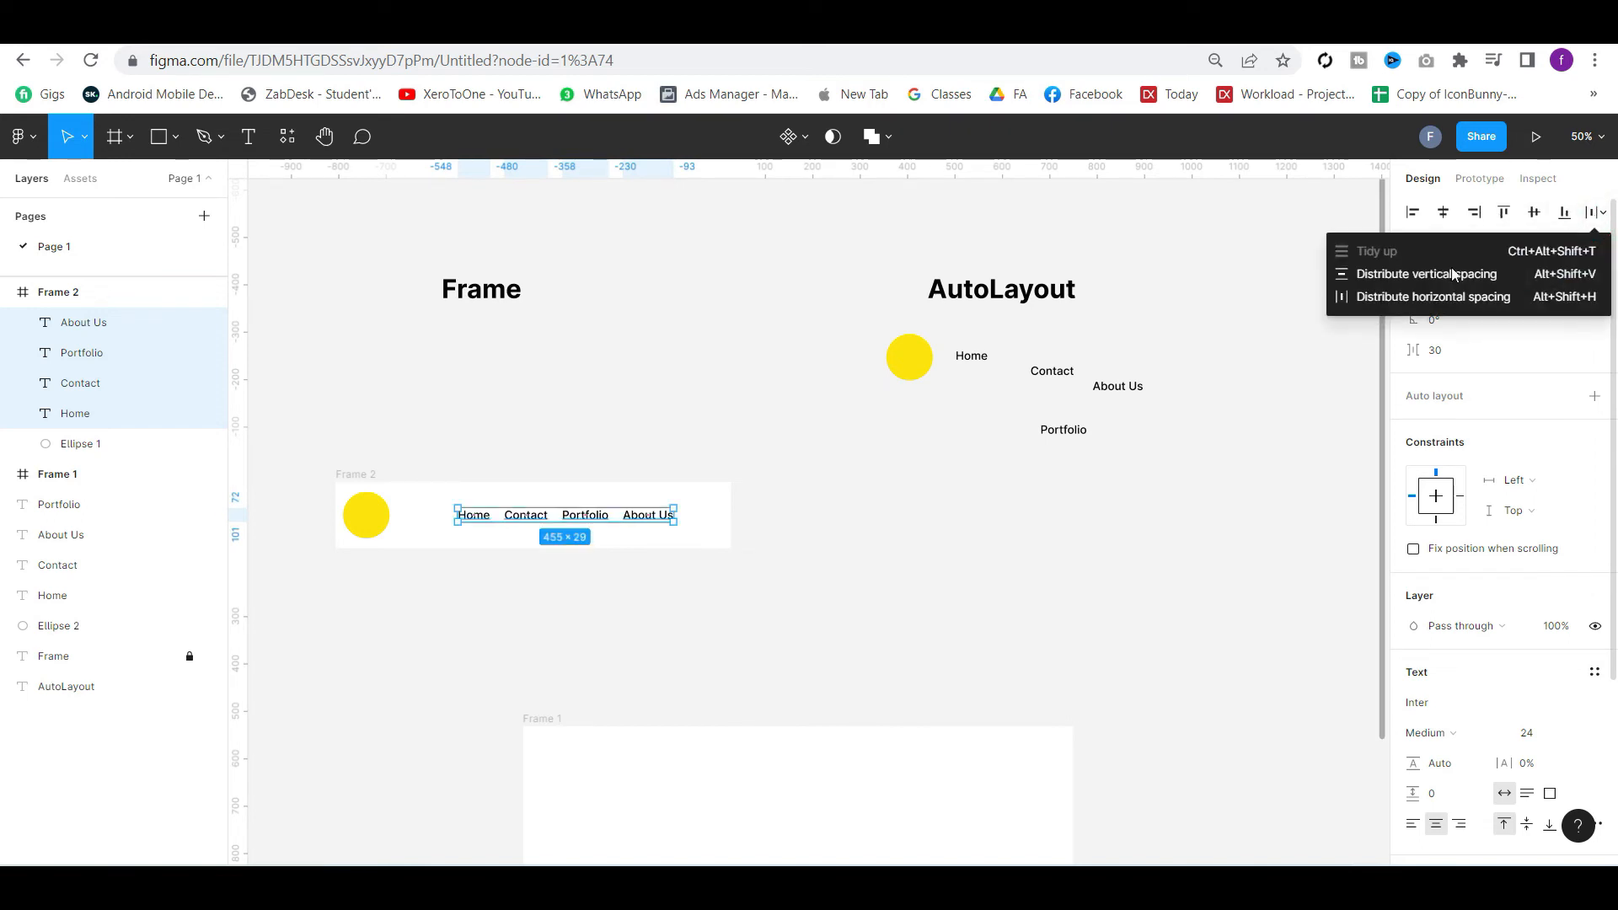
{"action": "left_click", "coordinate": [1413, 300]}
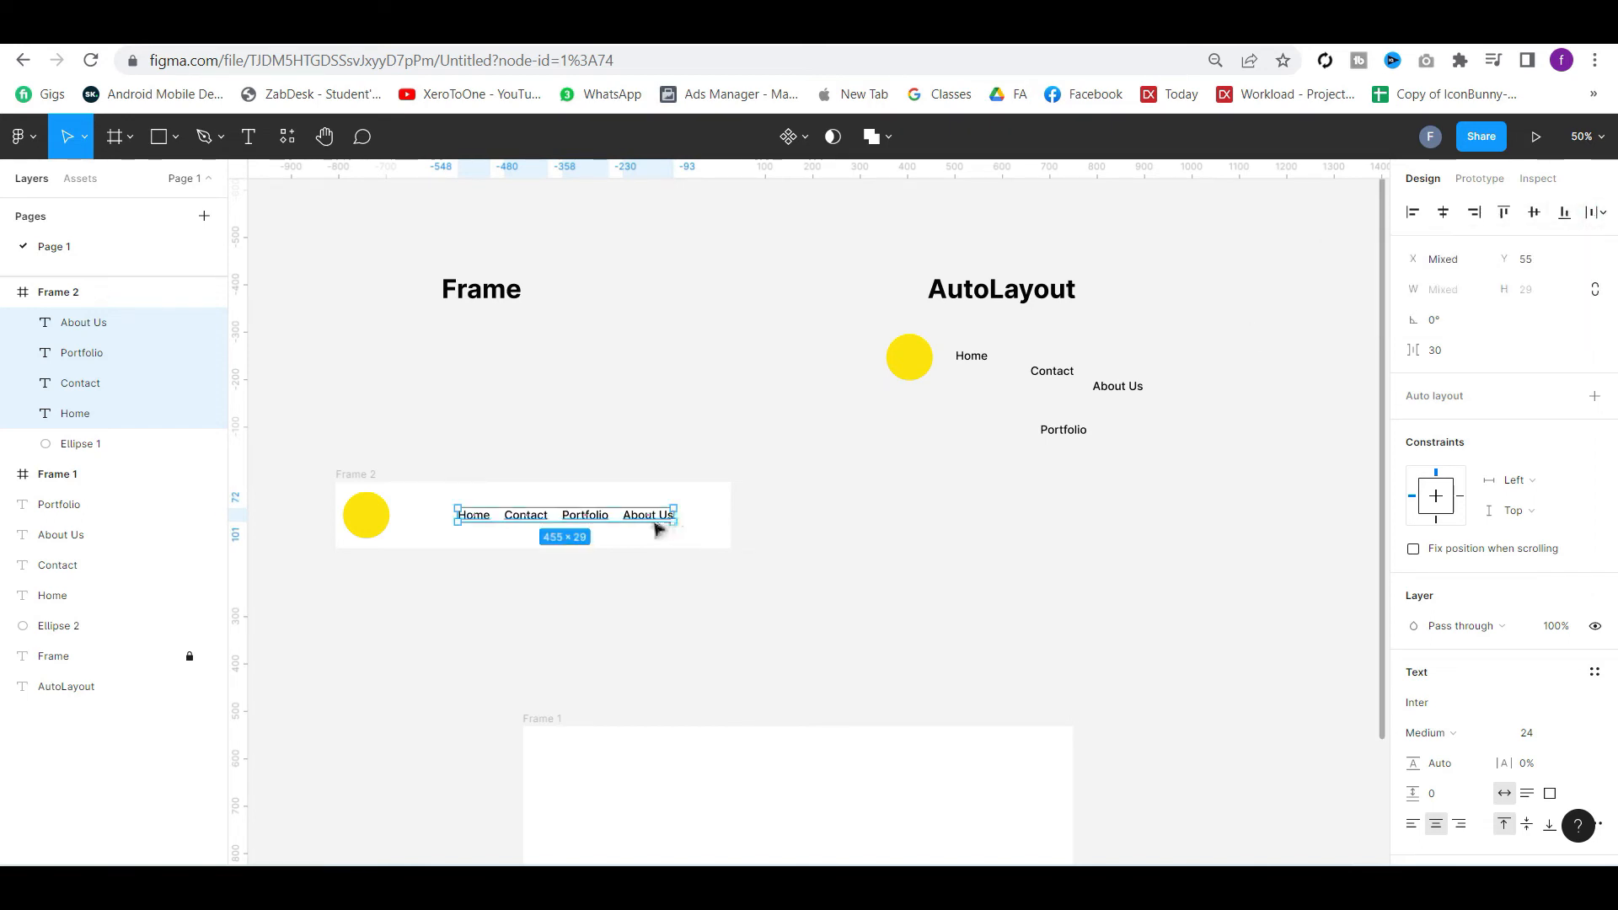
Shift the labels and the circle to the right inside the low frame, and widen the frame to about 1030
{"action": "left_click_drag", "start_coordinate": [653, 521], "coordinate": [693, 522]}
{"action": "left_click_drag", "start_coordinate": [365, 524], "coordinate": [380, 524]}
{"action": "left_click", "coordinate": [810, 509]}
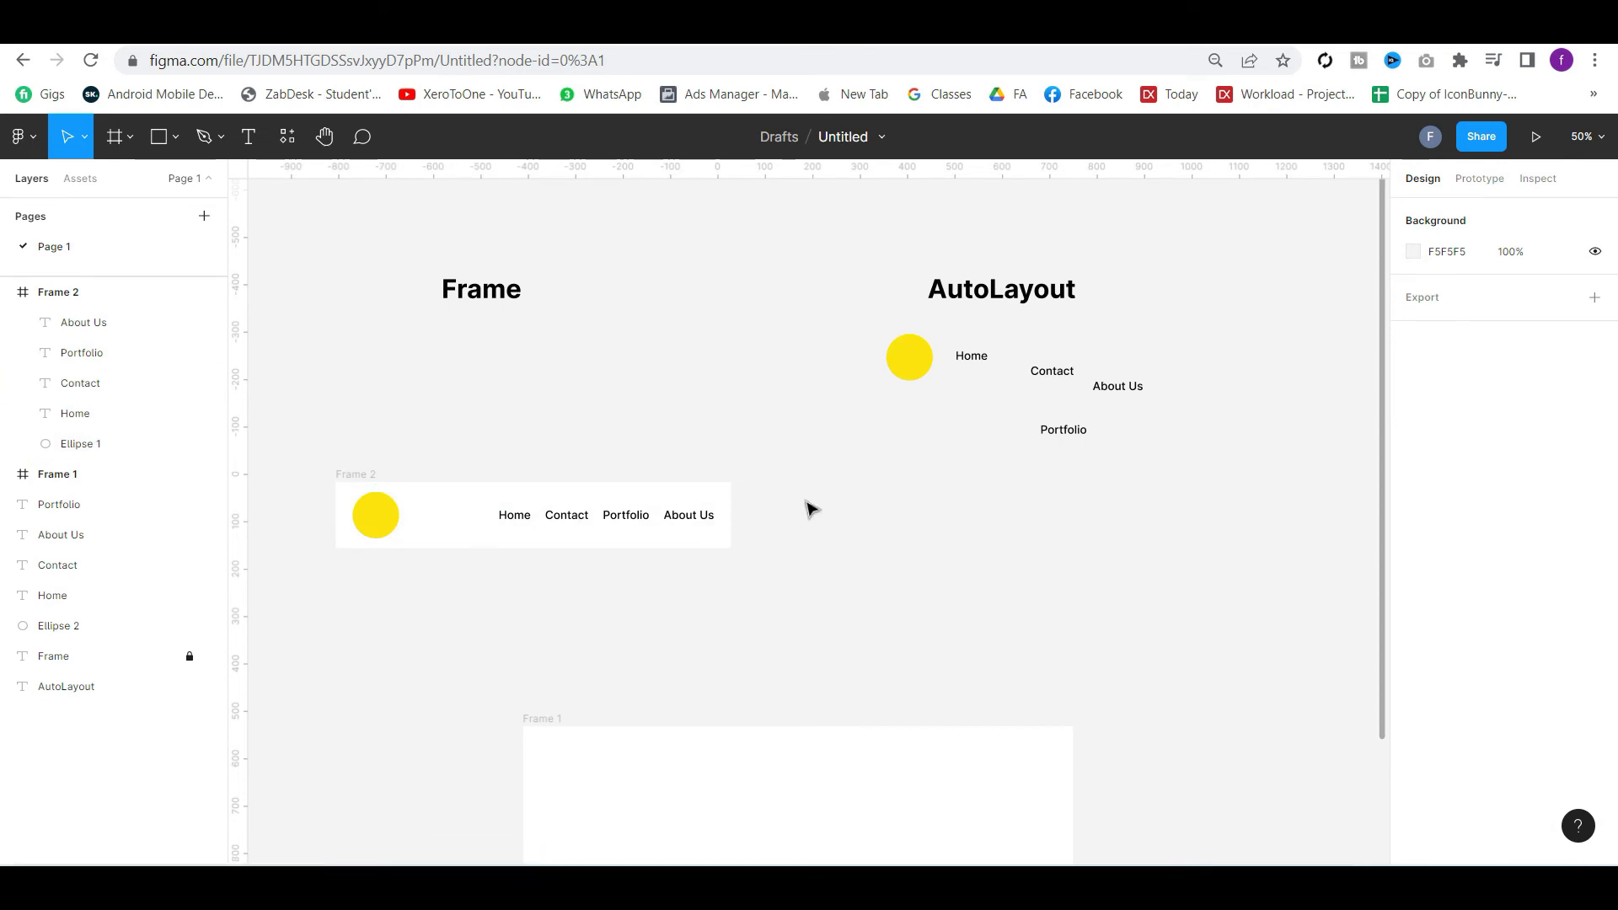
{"action": "left_click", "coordinate": [383, 490]}
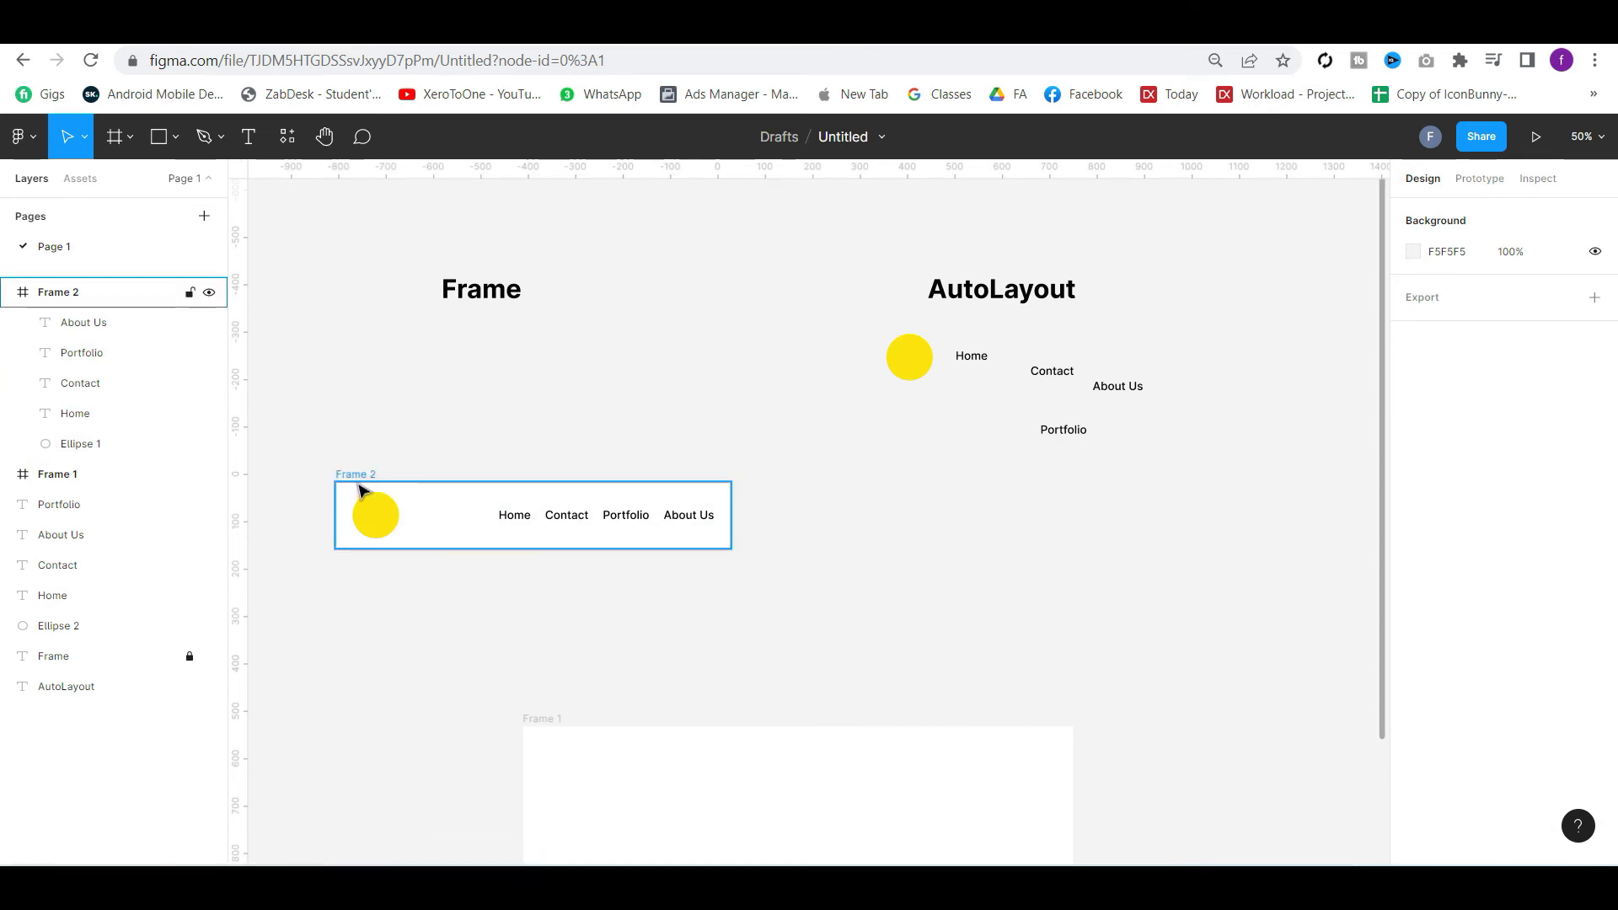
{"action": "left_click_drag", "start_coordinate": [729, 519], "coordinate": [823, 515]}
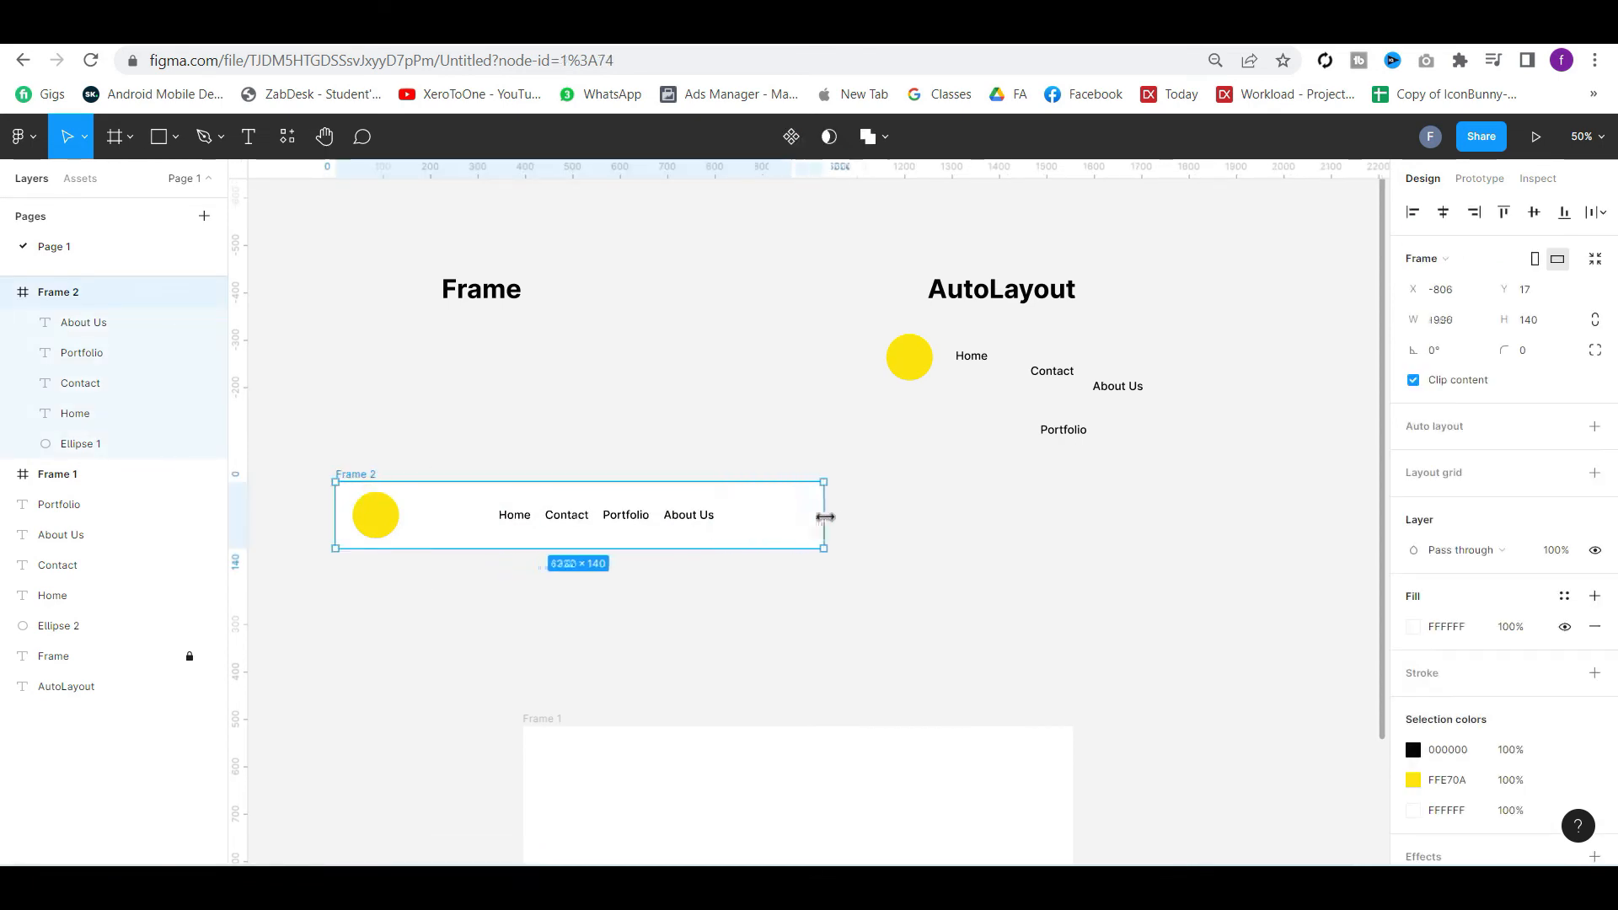
Group the four labels in the low frame and move the group to the frame's right end
{"action": "left_click", "coordinate": [527, 524]}
{"action": "left_click", "coordinate": [581, 521], "text": "shift"}
{"action": "left_click", "coordinate": [633, 522], "text": "shift"}
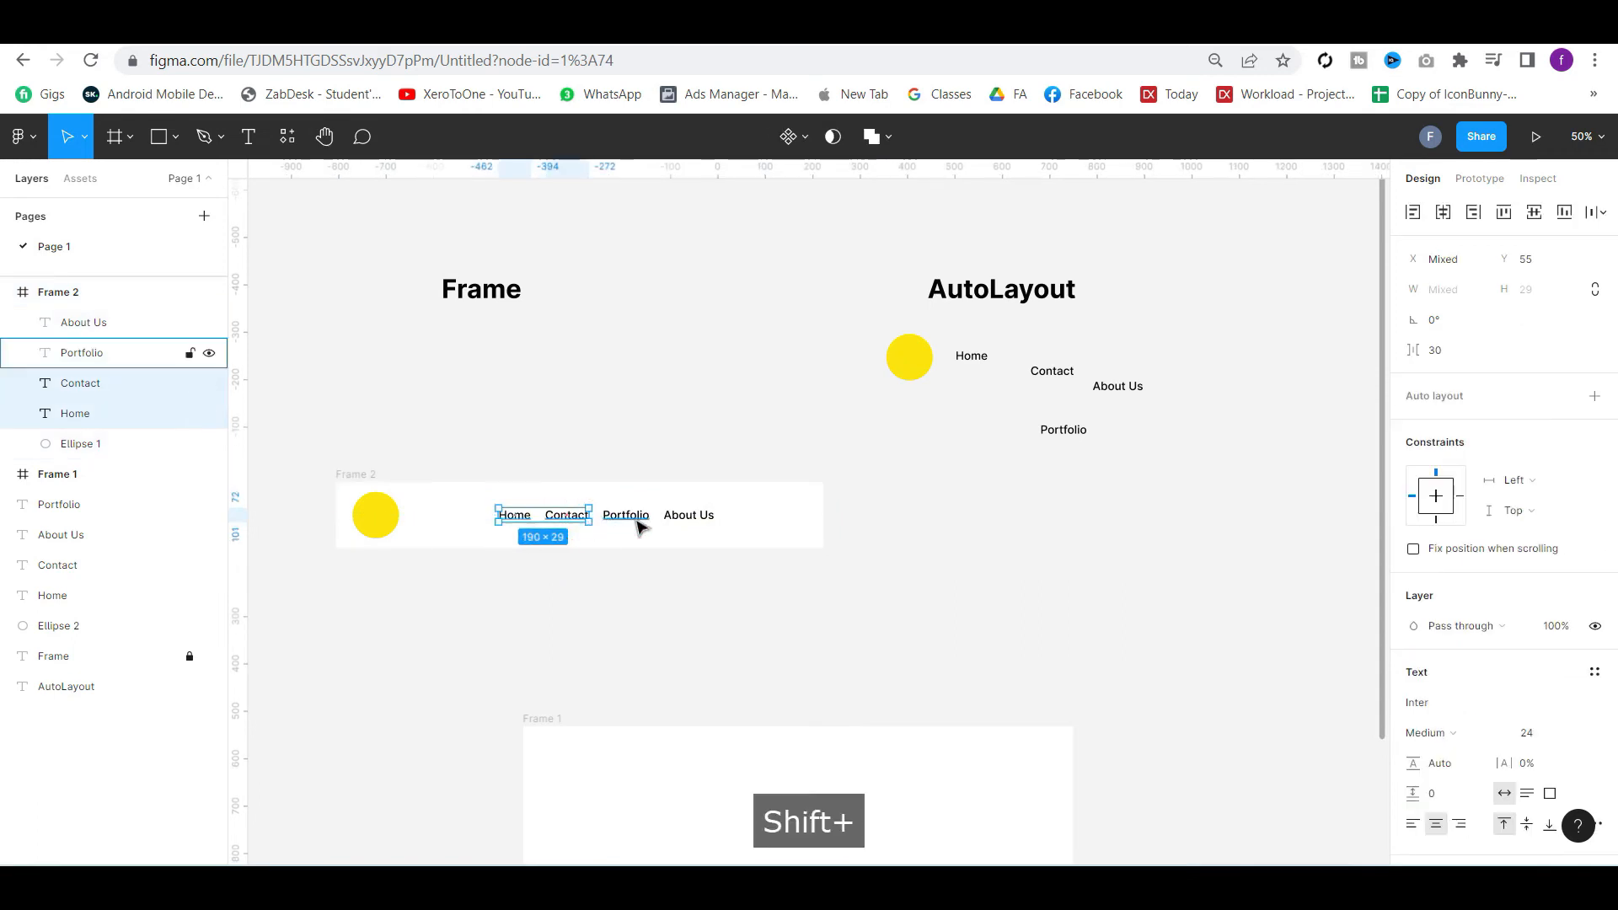
{"action": "left_click", "coordinate": [701, 522], "text": "shift"}
{"action": "key", "text": "ctrl+g"}
{"action": "left_click_drag", "start_coordinate": [697, 524], "coordinate": [784, 520]}
Move the completed navigation frame up directly beneath the Frame heading
{"action": "left_click", "coordinate": [346, 473]}
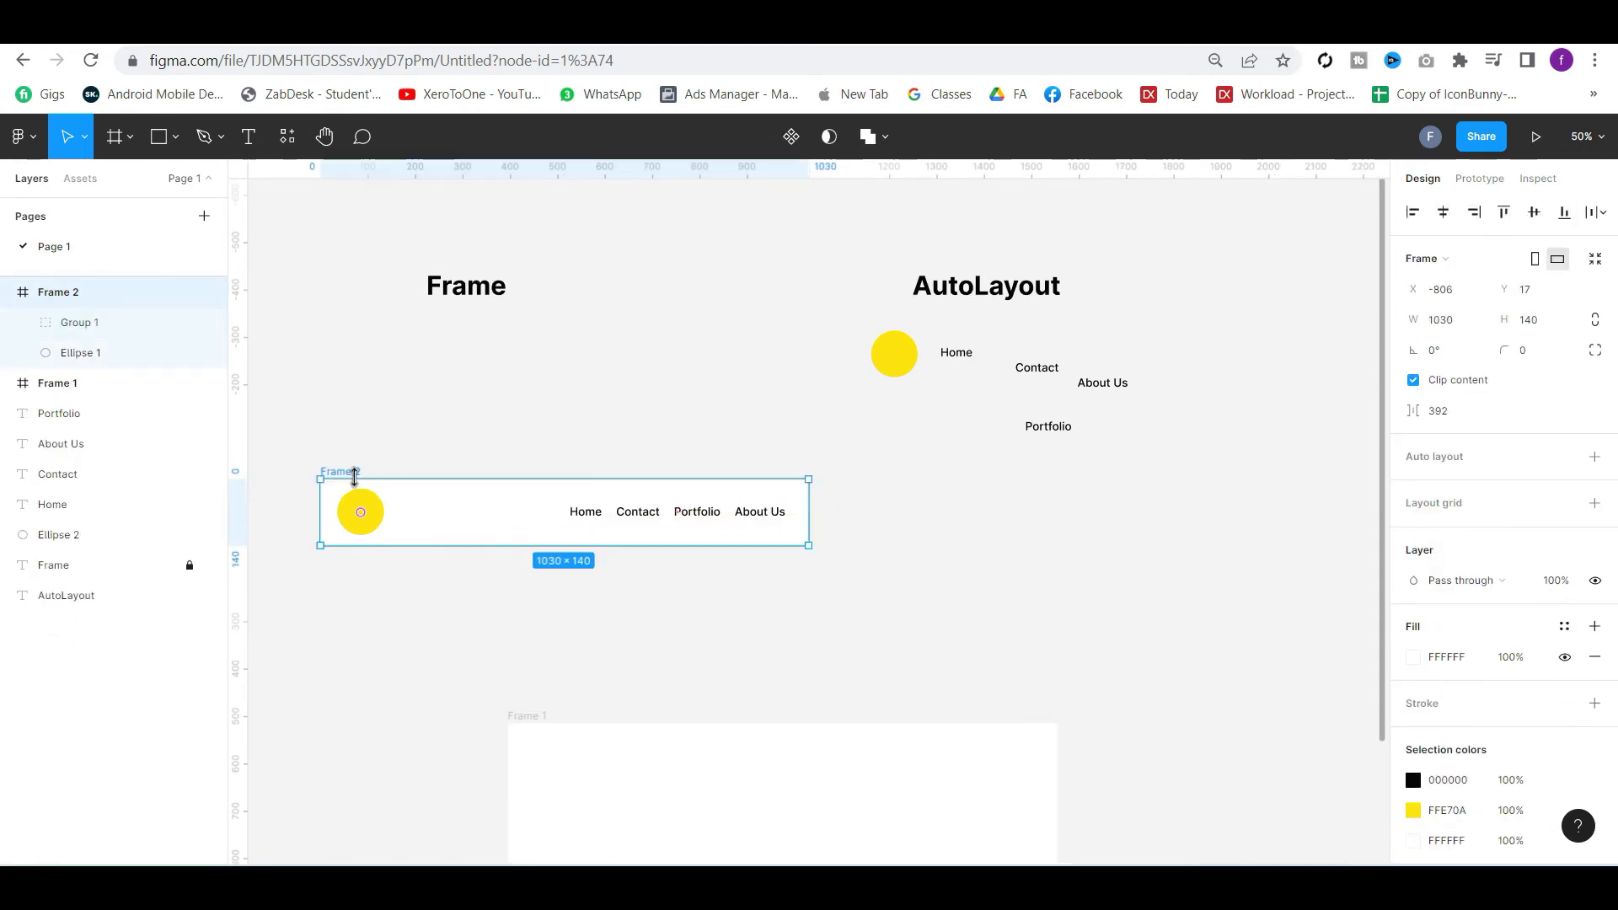
{"action": "left_click_drag", "start_coordinate": [336, 499], "coordinate": [271, 364]}
{"action": "left_click", "coordinate": [643, 578]}
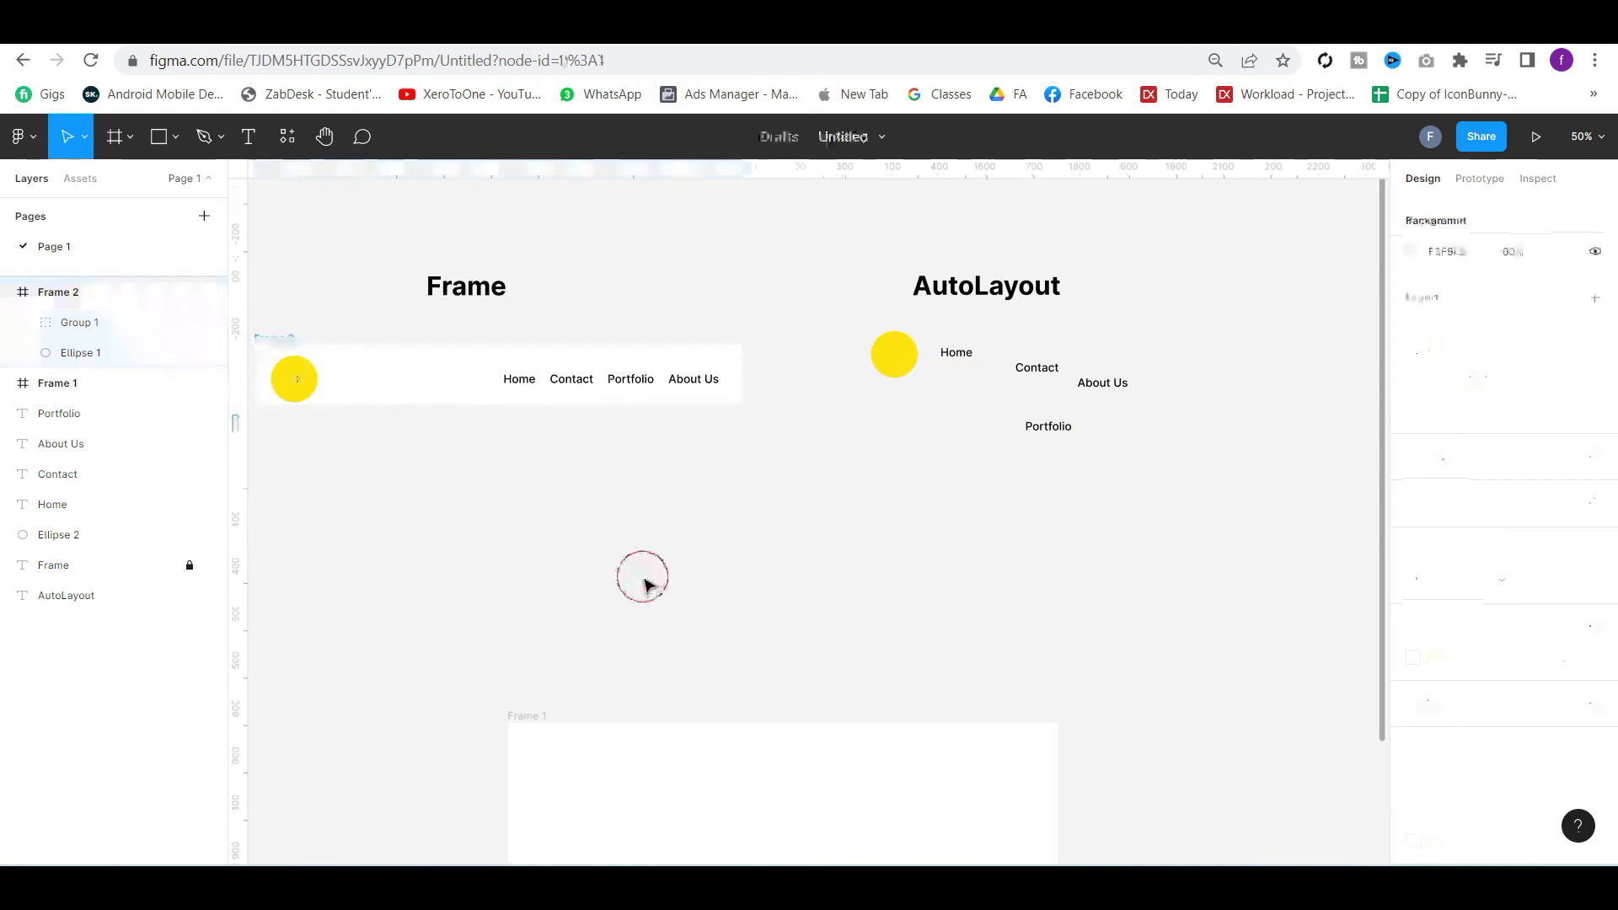
Compare the loose labels under AutoLayout with the label group, circle and frame of the finished navigation bar
{"action": "scroll", "coordinate": [1013, 463], "scroll_direction": "right", "scroll_amount": 3}
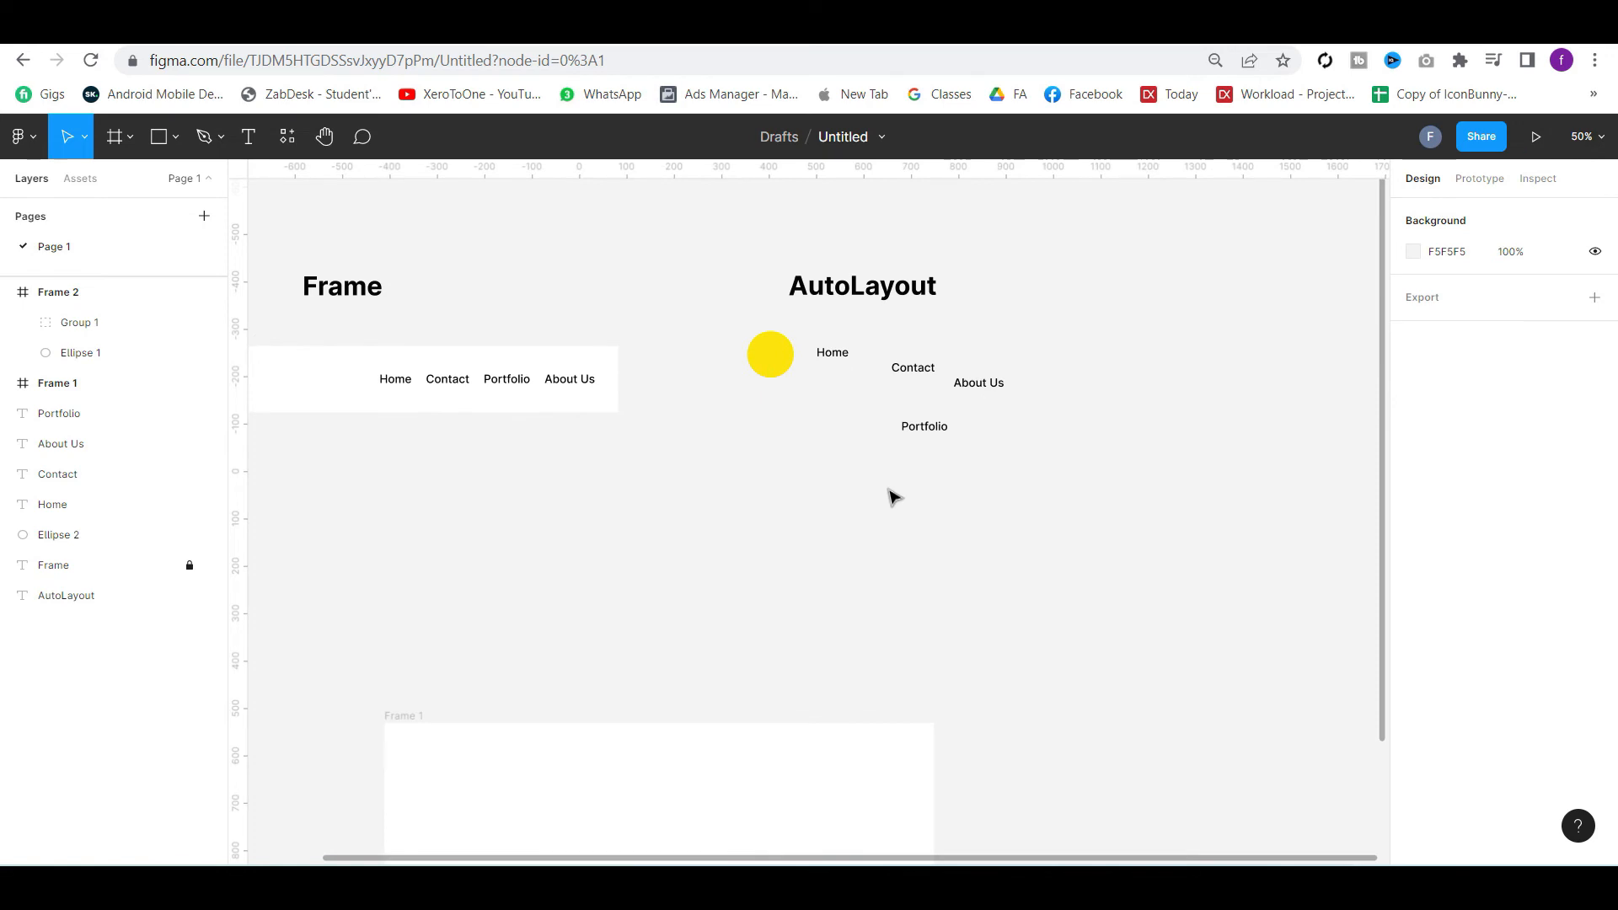
{"action": "scroll", "coordinate": [893, 498], "scroll_direction": "right", "scroll_amount": 2}
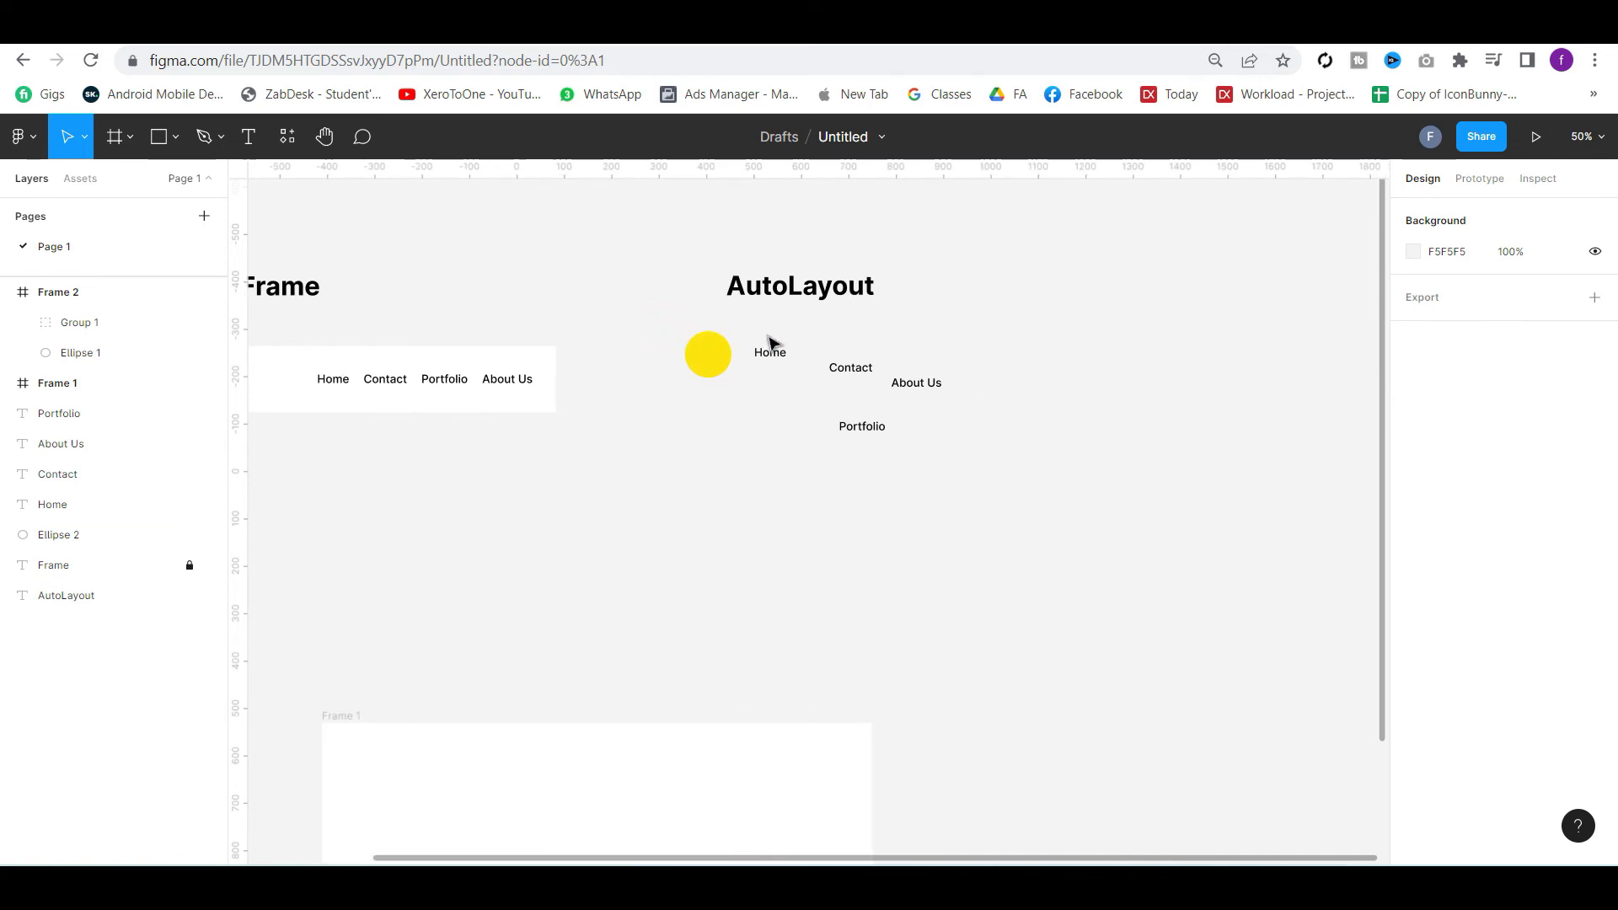
{"action": "left_click_drag", "start_coordinate": [763, 340], "coordinate": [961, 473]}
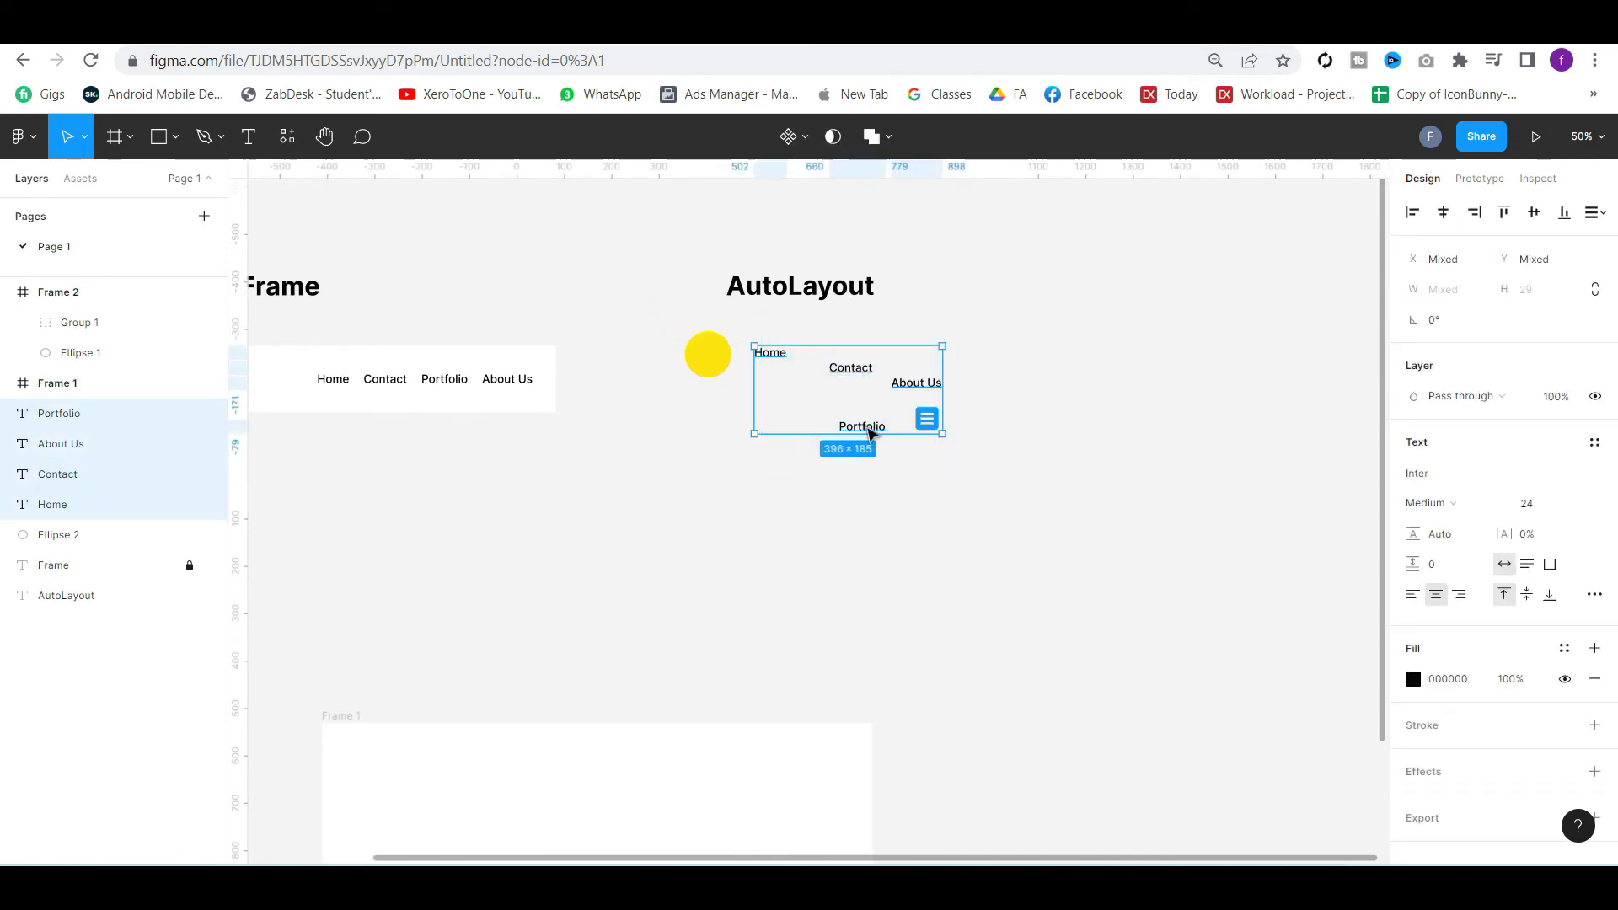
{"action": "left_click", "coordinate": [672, 438]}
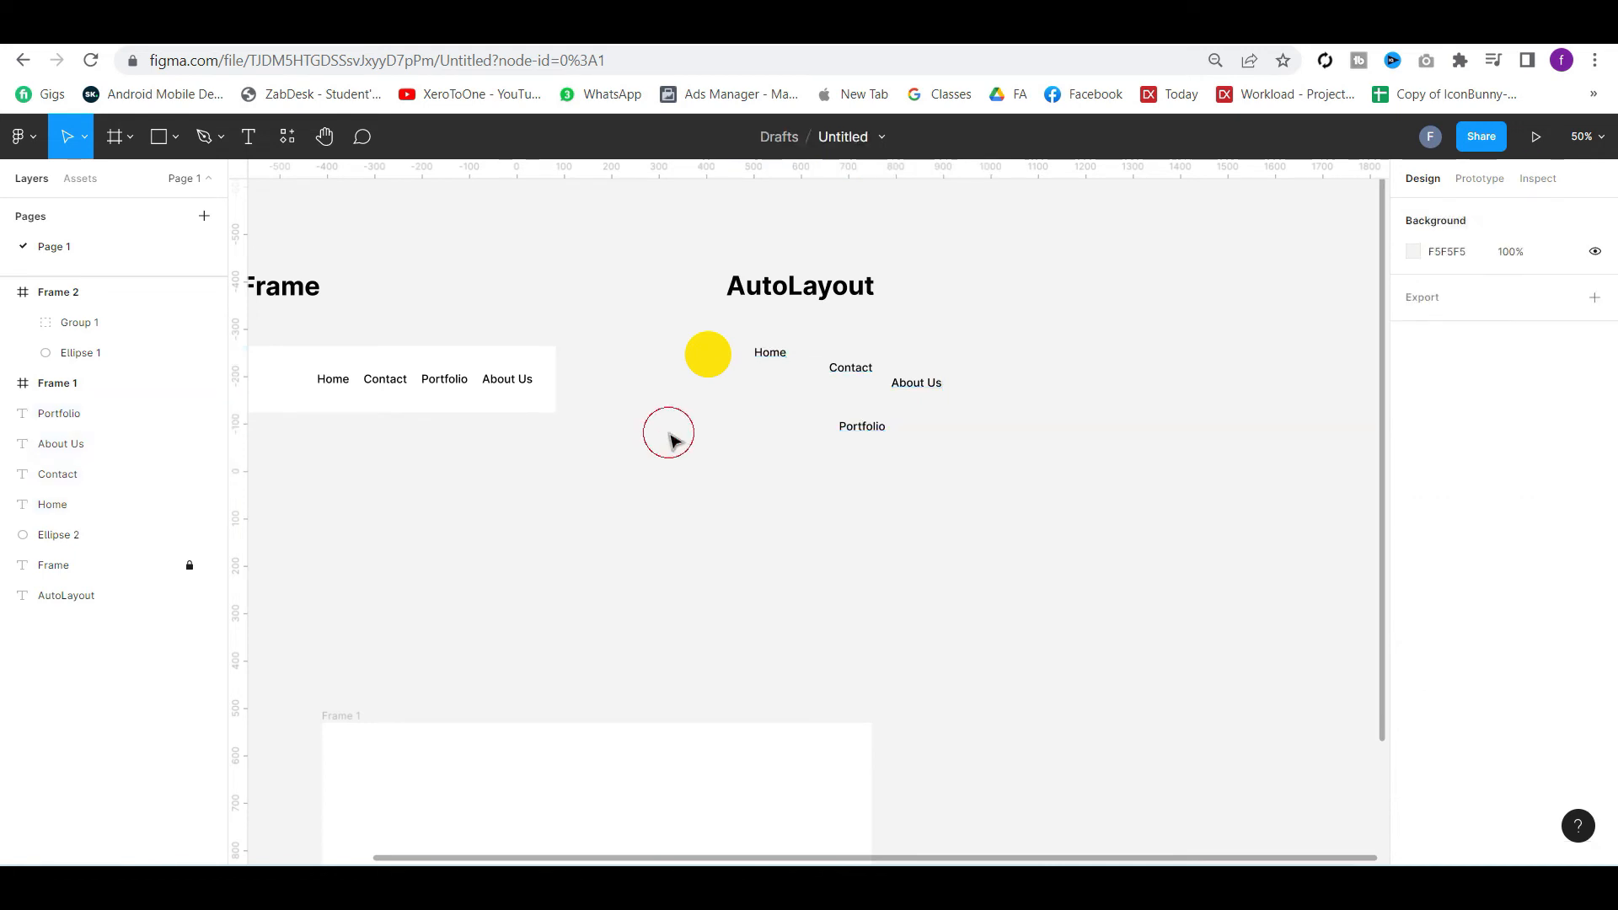
{"action": "scroll", "coordinate": [672, 438], "scroll_direction": "left", "scroll_amount": 5}
{"action": "left_click", "coordinate": [529, 390]}
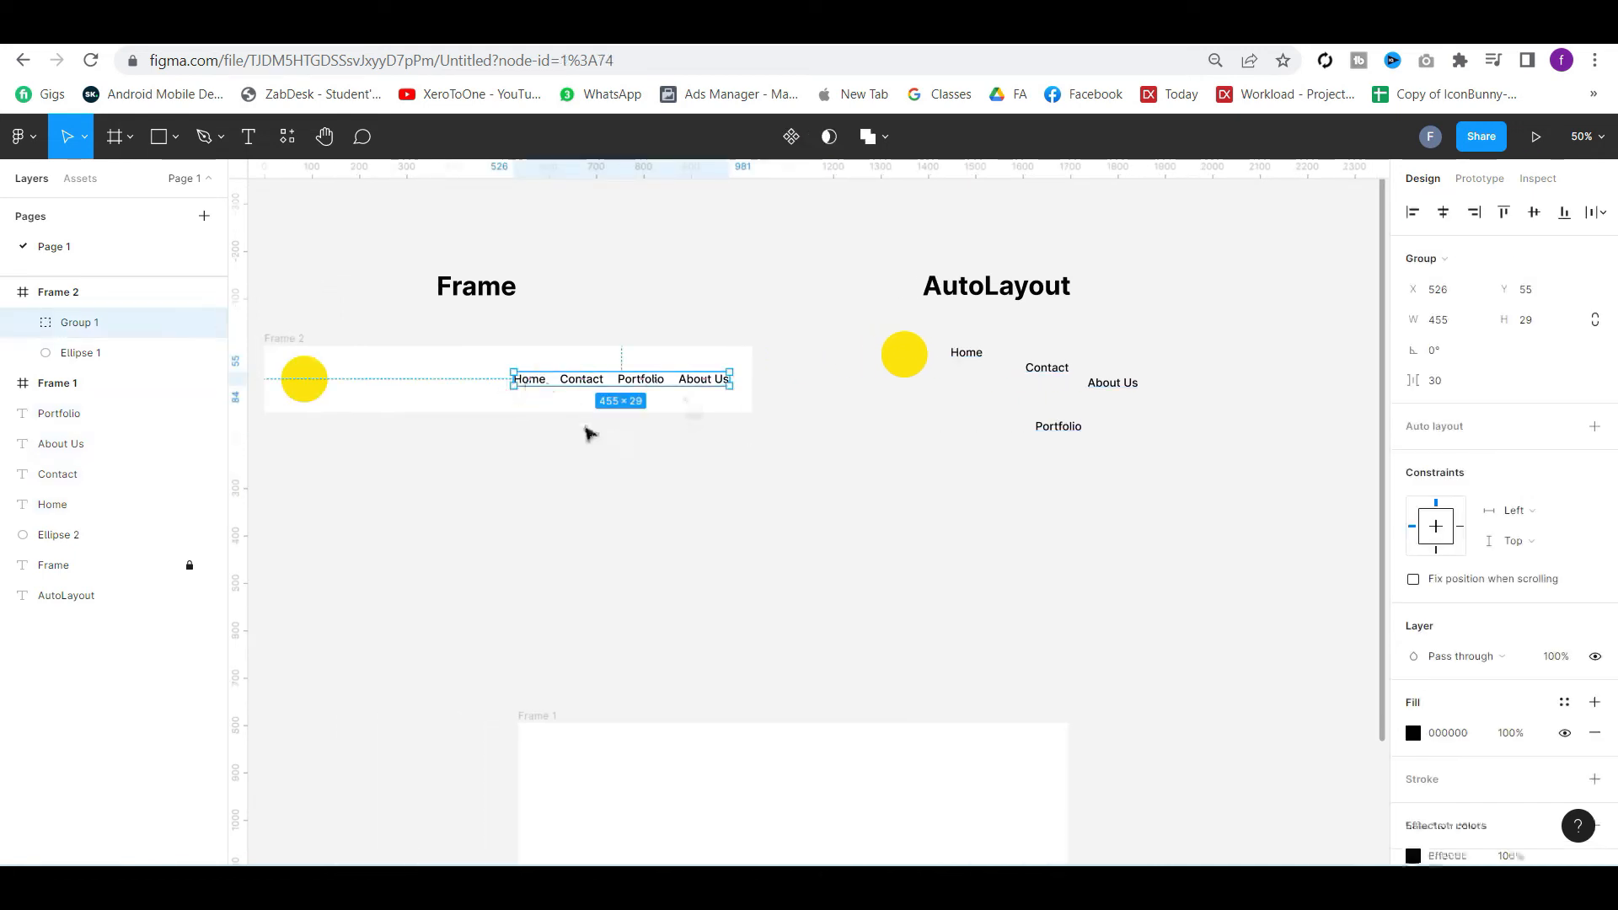
{"action": "left_click", "coordinate": [321, 382]}
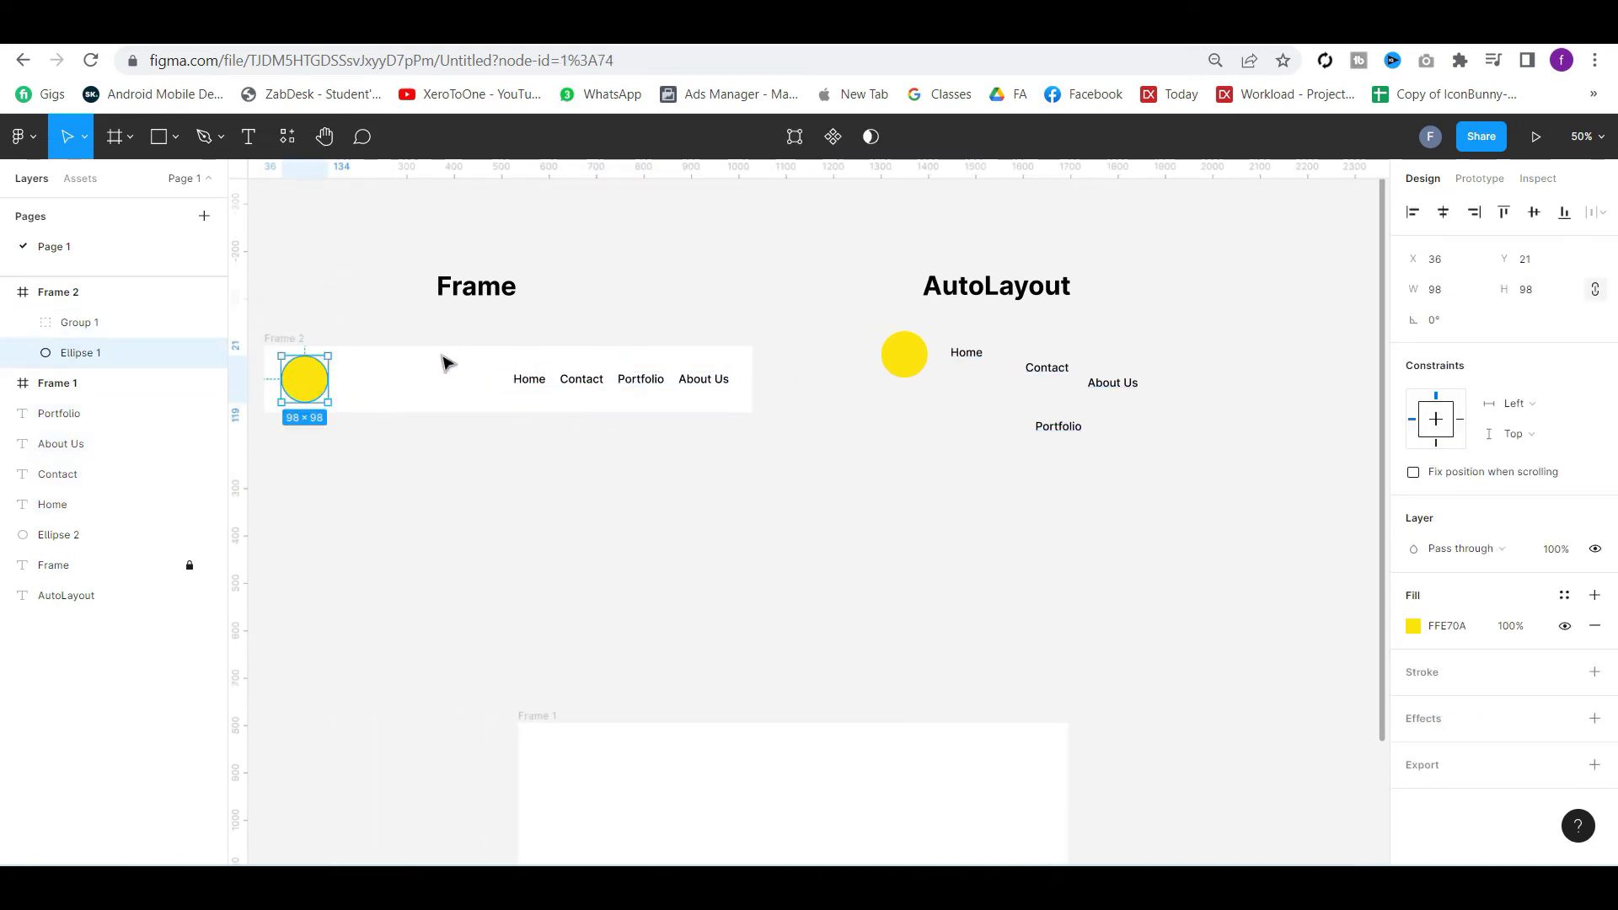
{"action": "left_click", "coordinate": [274, 340]}
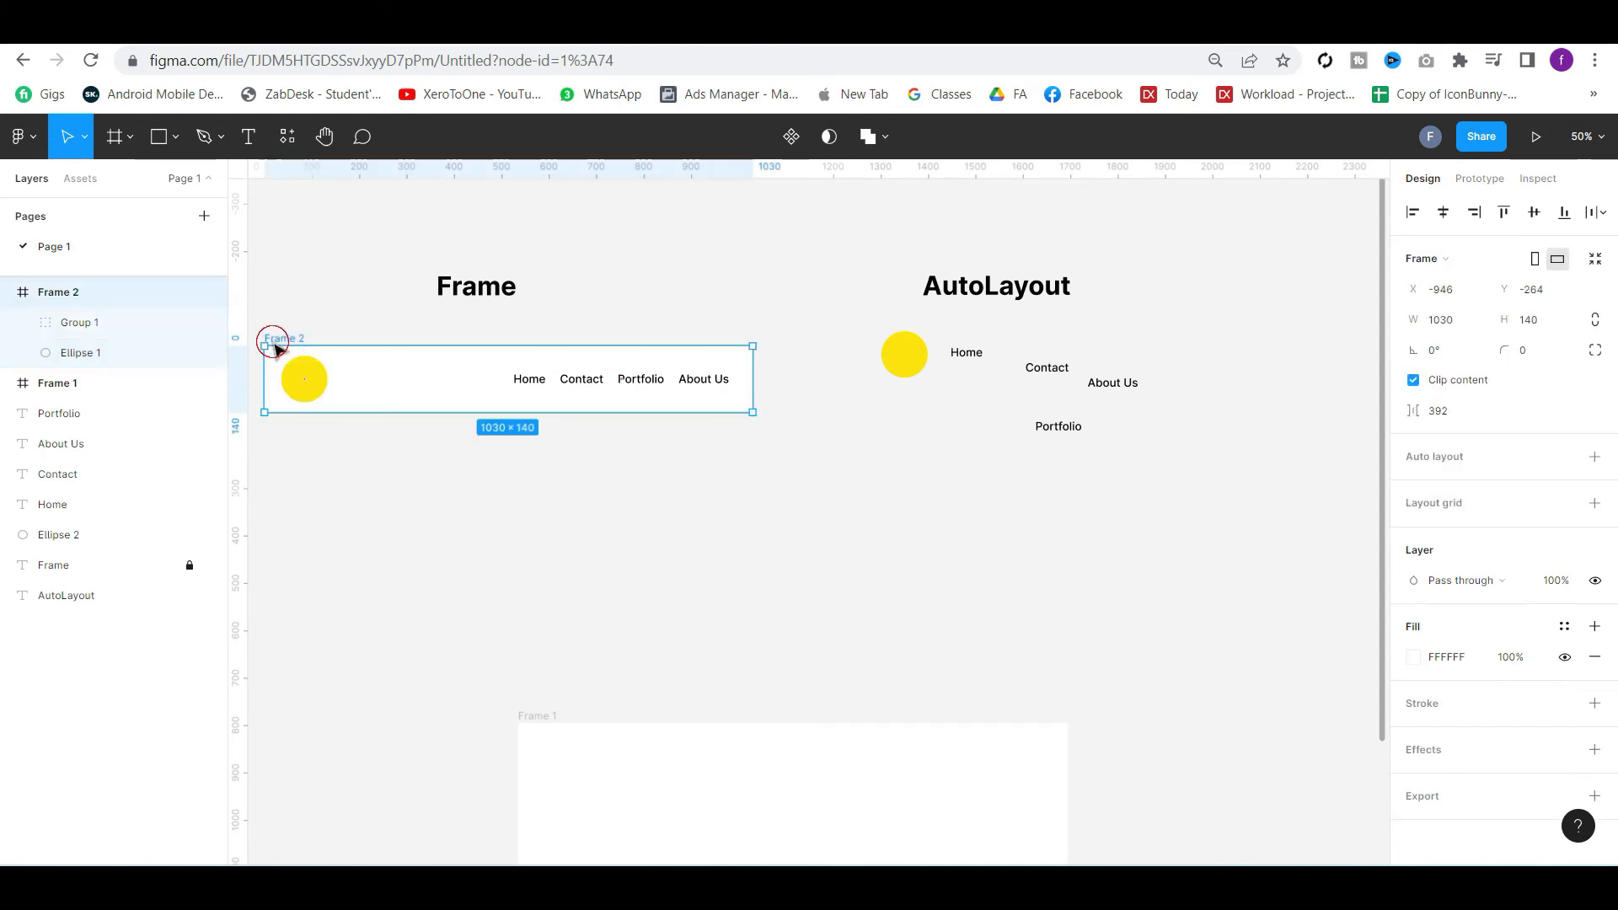
{"action": "left_click", "coordinate": [747, 495]}
Add auto layout to the four labels under the AutoLayout heading, with horizontal direction and an item spacing of 31
{"action": "scroll", "coordinate": [748, 497], "scroll_direction": "right", "scroll_amount": 5}
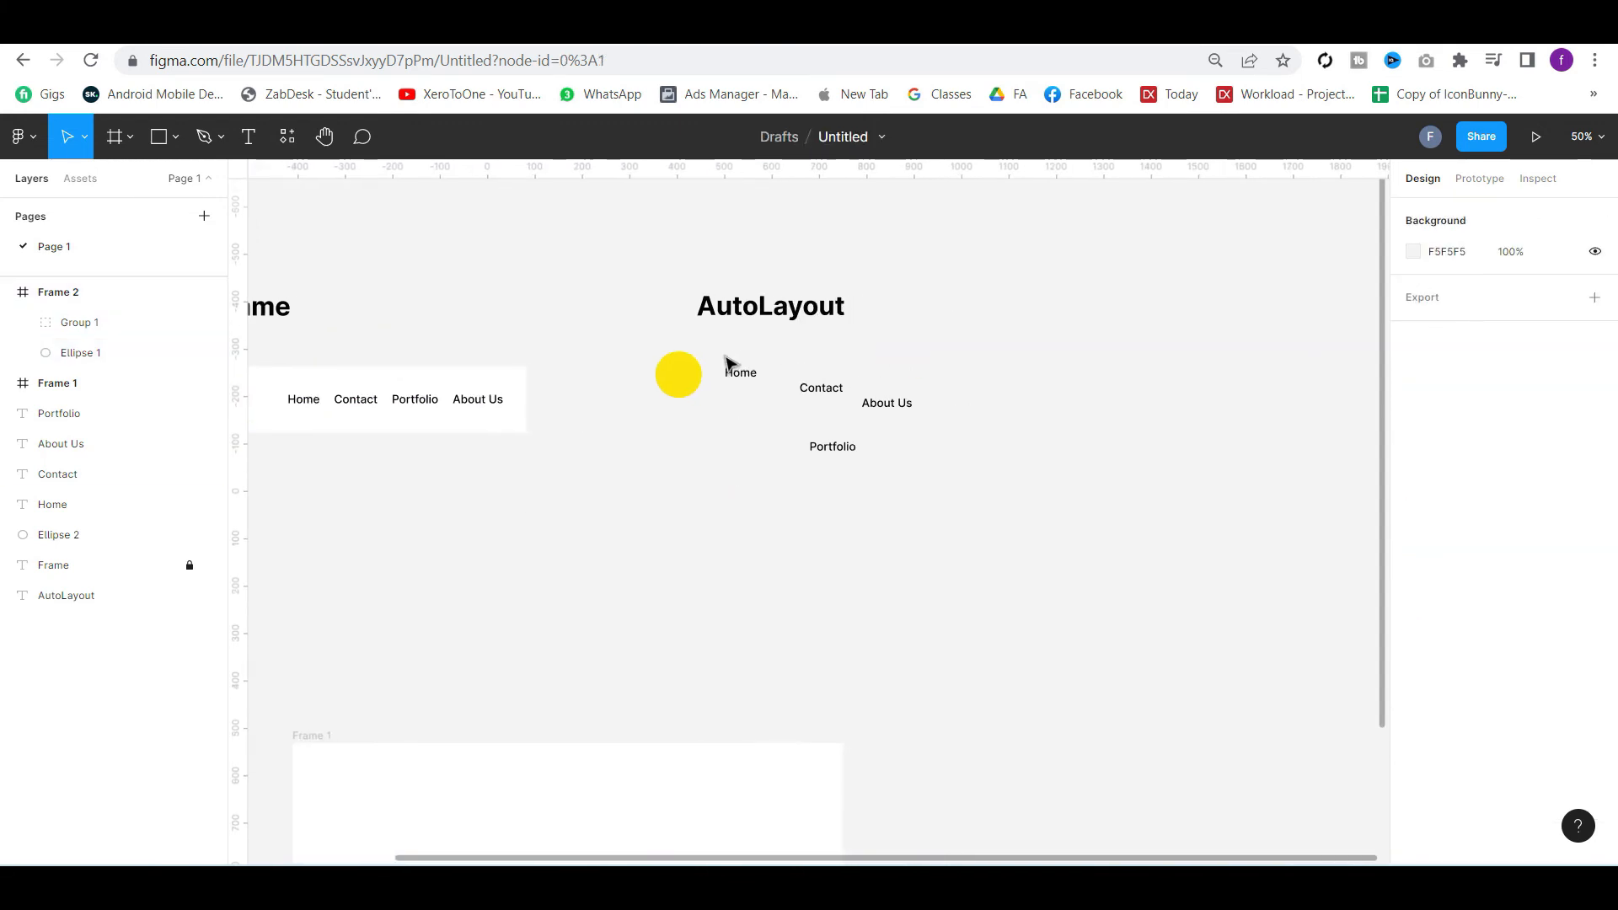
{"action": "left_click_drag", "start_coordinate": [724, 350], "coordinate": [931, 508]}
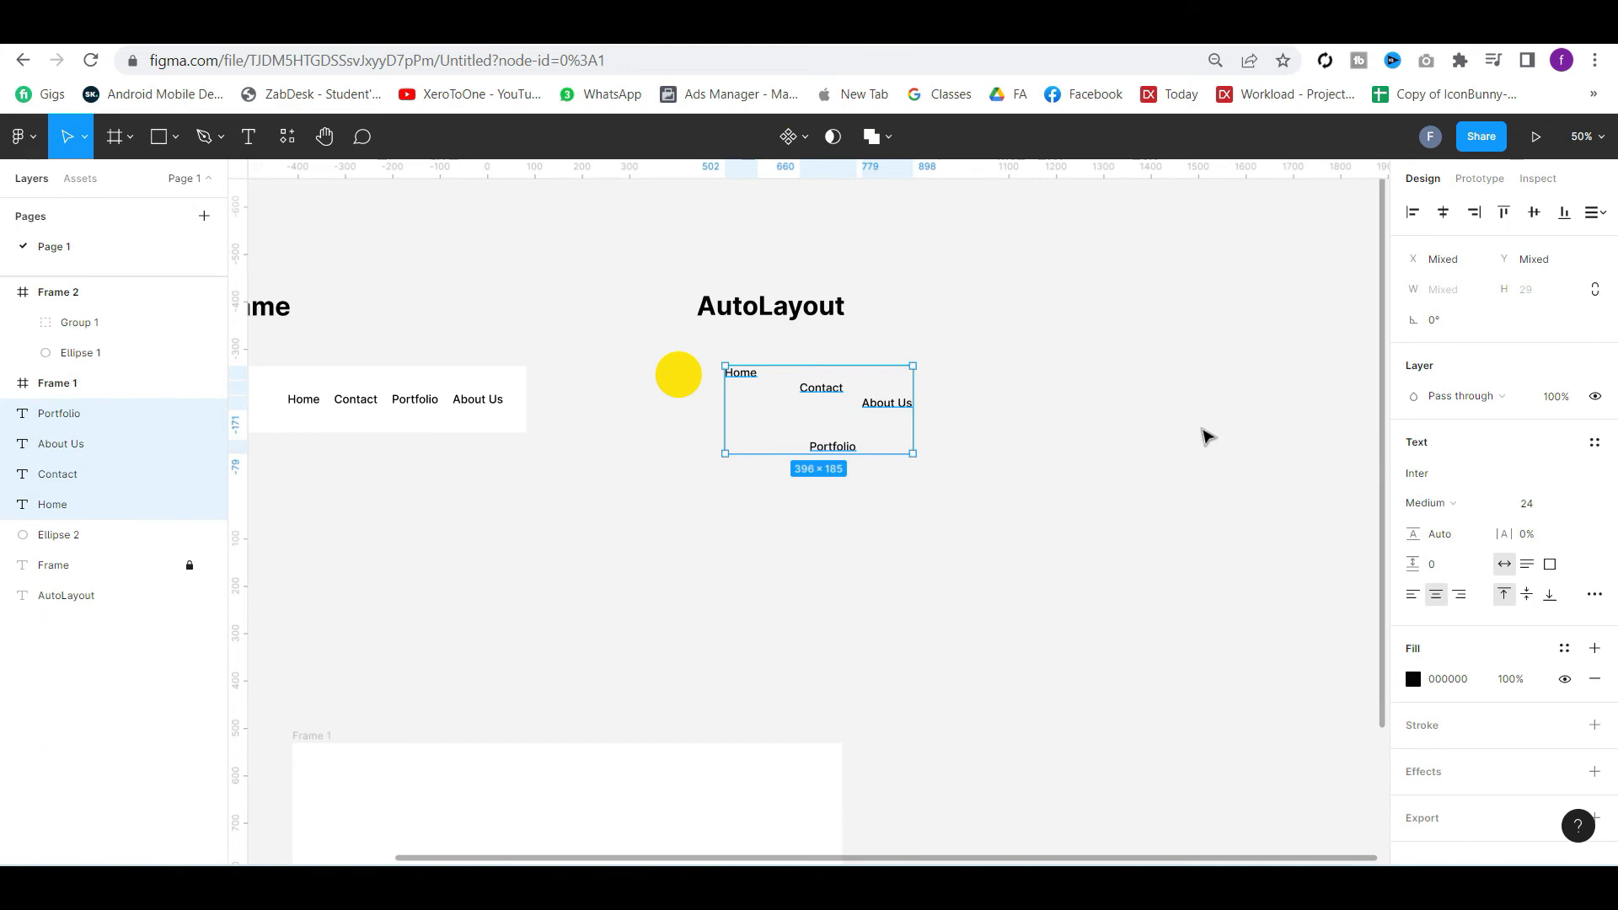
{"action": "right_click", "coordinate": [843, 389]}
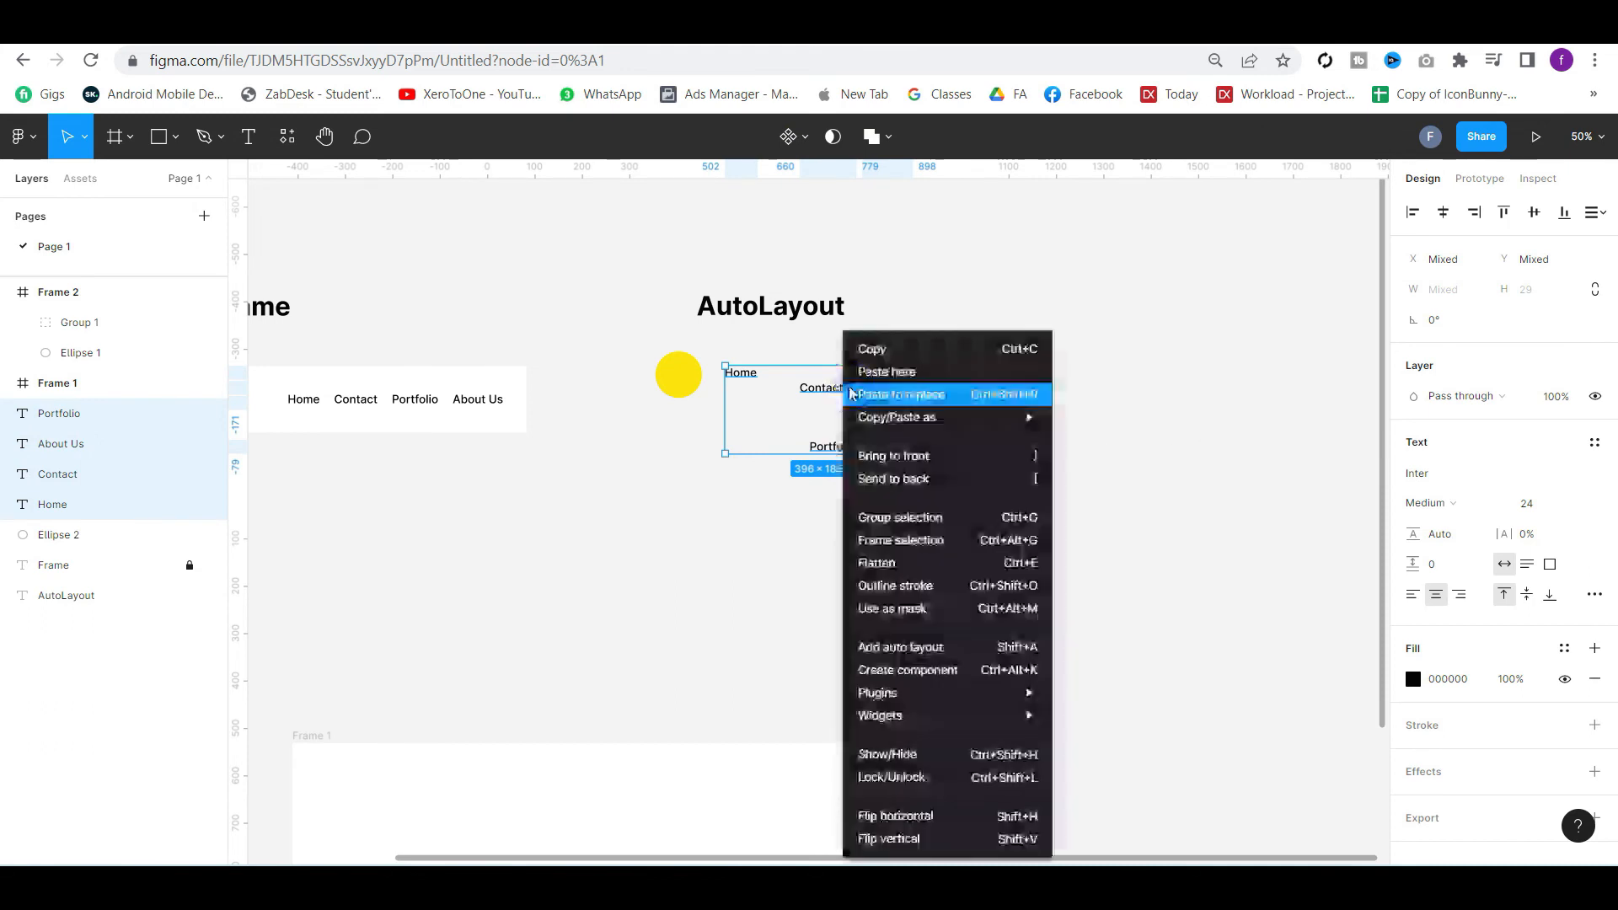
{"action": "left_click", "coordinate": [910, 647]}
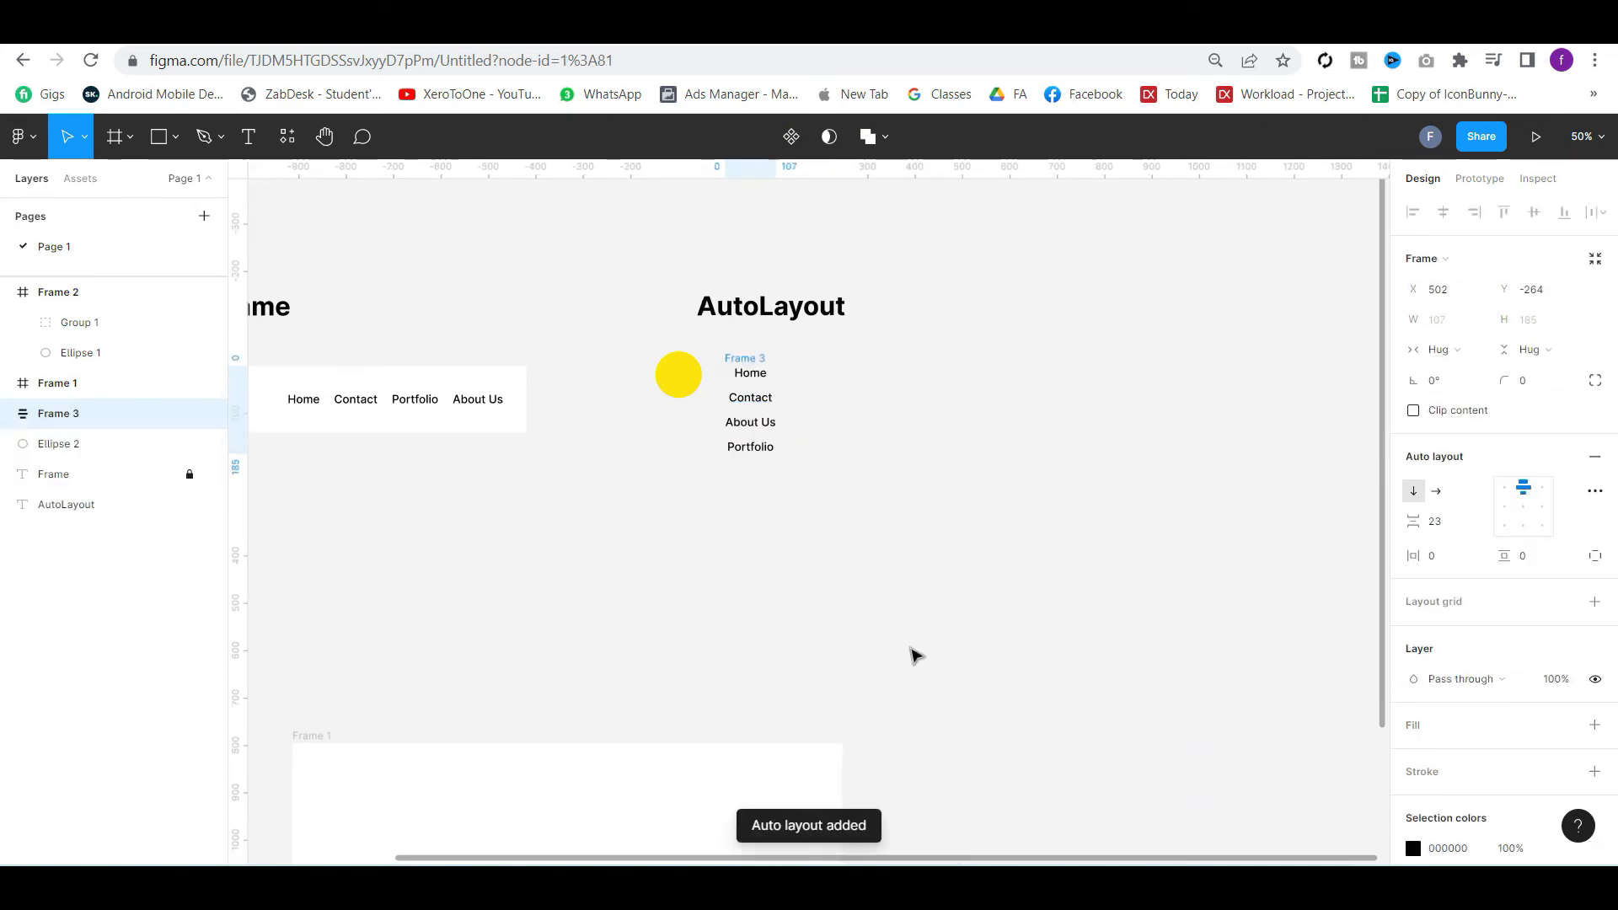
{"action": "left_click", "coordinate": [1438, 496]}
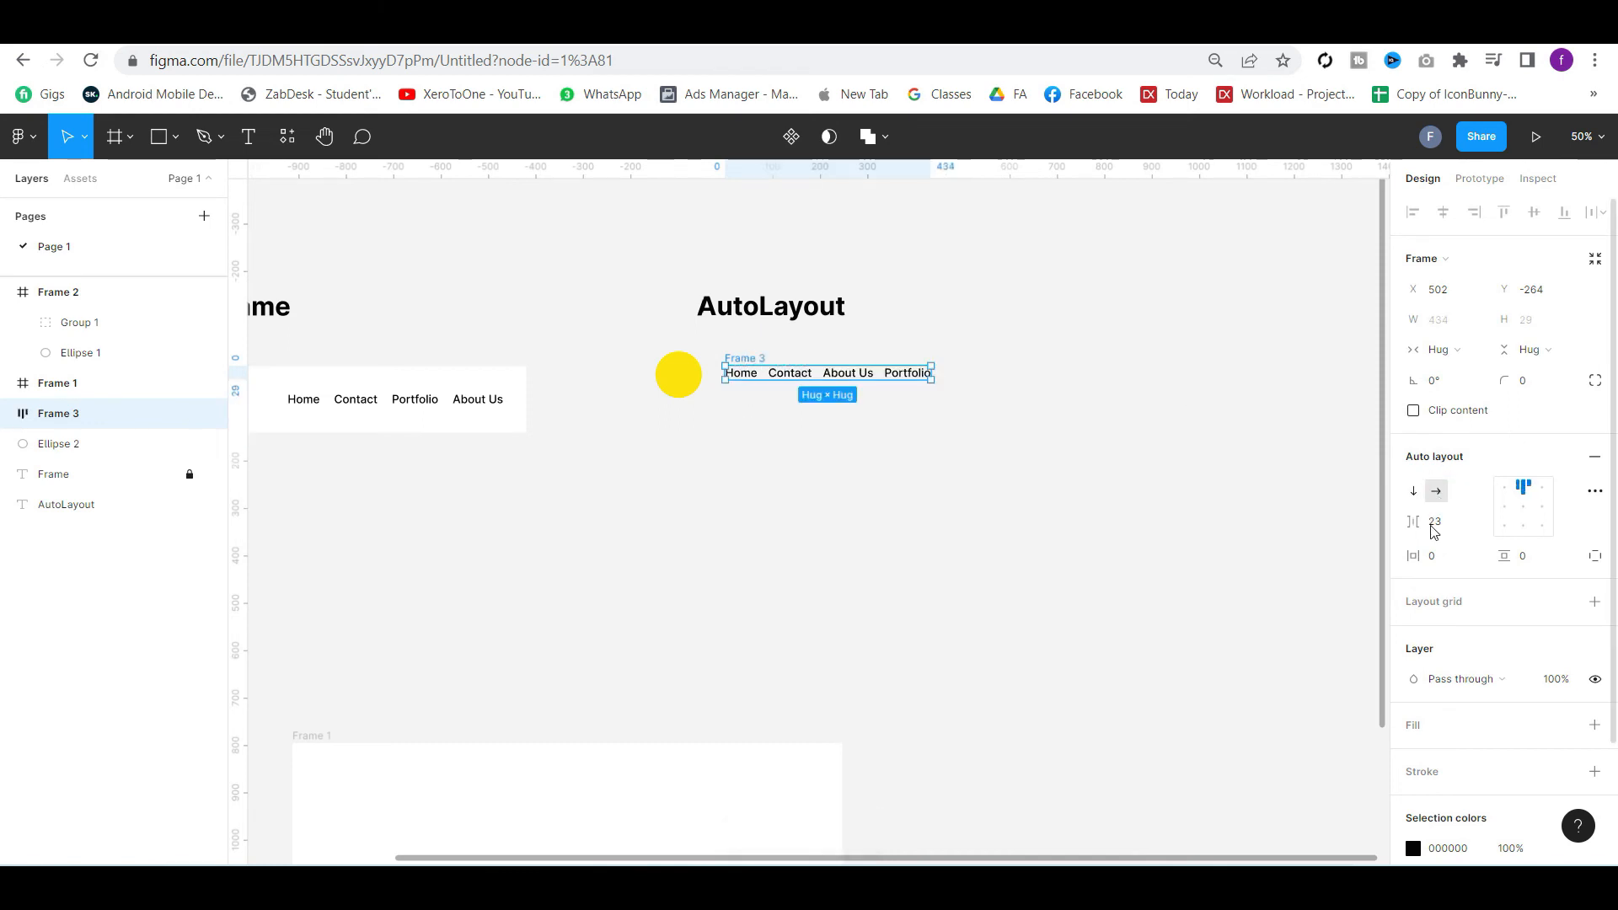
{"action": "left_click_drag", "start_coordinate": [1413, 524], "coordinate": [1424, 524]}
{"action": "left_click", "coordinate": [1087, 492]}
{"action": "left_click", "coordinate": [938, 433]}
{"action": "left_click_drag", "start_coordinate": [938, 433], "coordinate": [656, 350]}
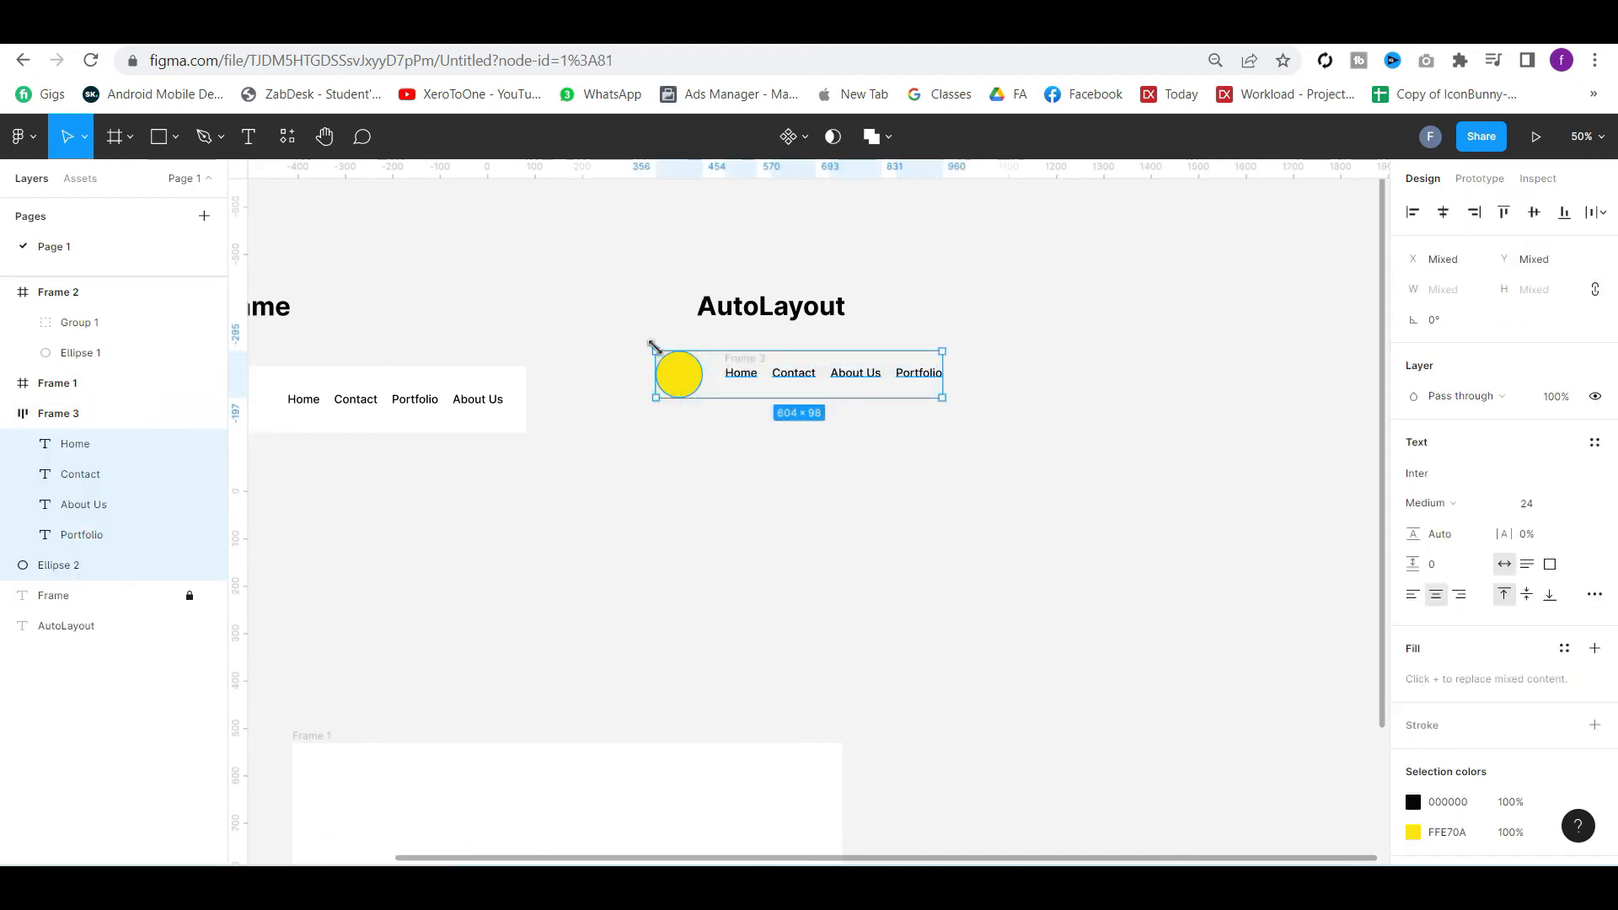
{"action": "right_click", "coordinate": [655, 352]}
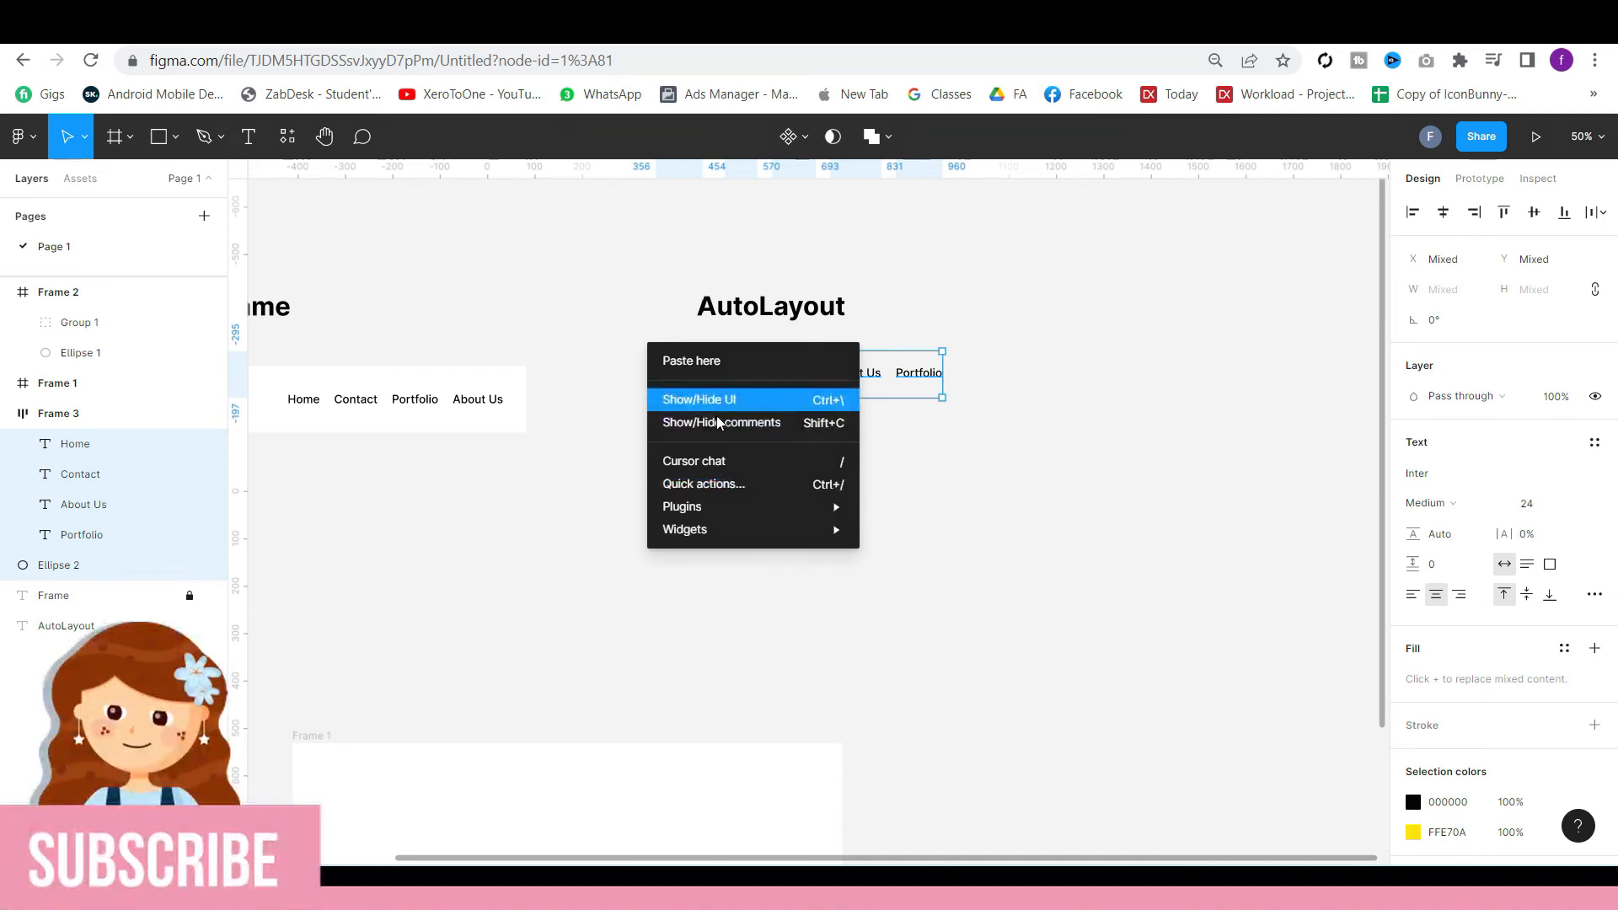
{"action": "left_click", "coordinate": [944, 403]}
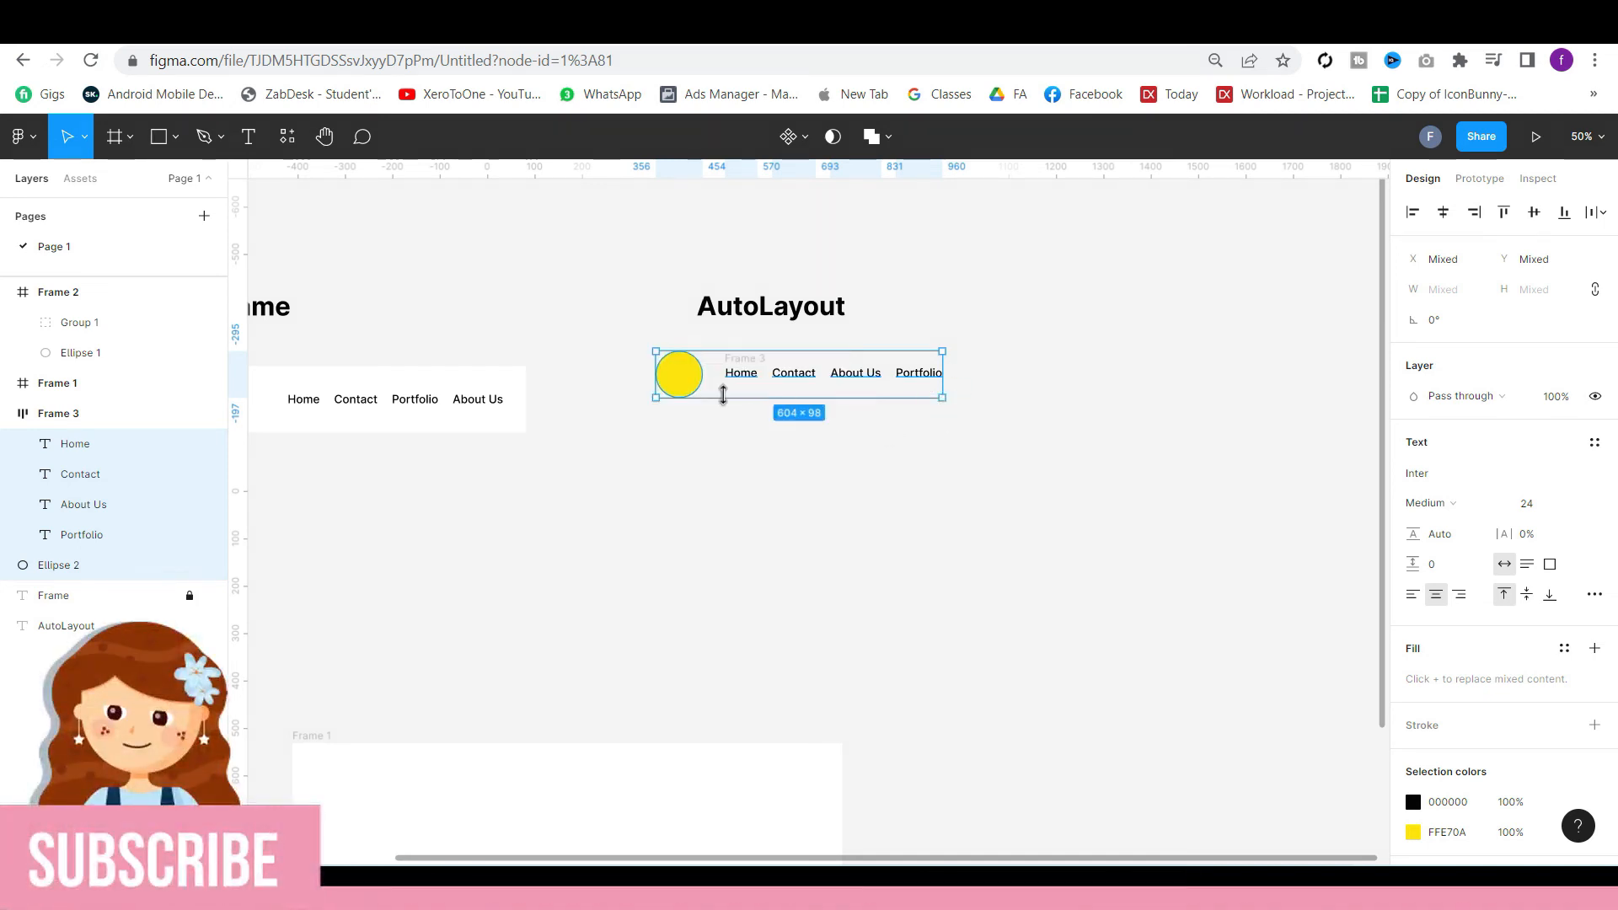
{"action": "left_click", "coordinate": [719, 435]}
Add auto layout around the yellow circle and the label row together, and set their spacing to 162
{"action": "left_click", "coordinate": [746, 360]}
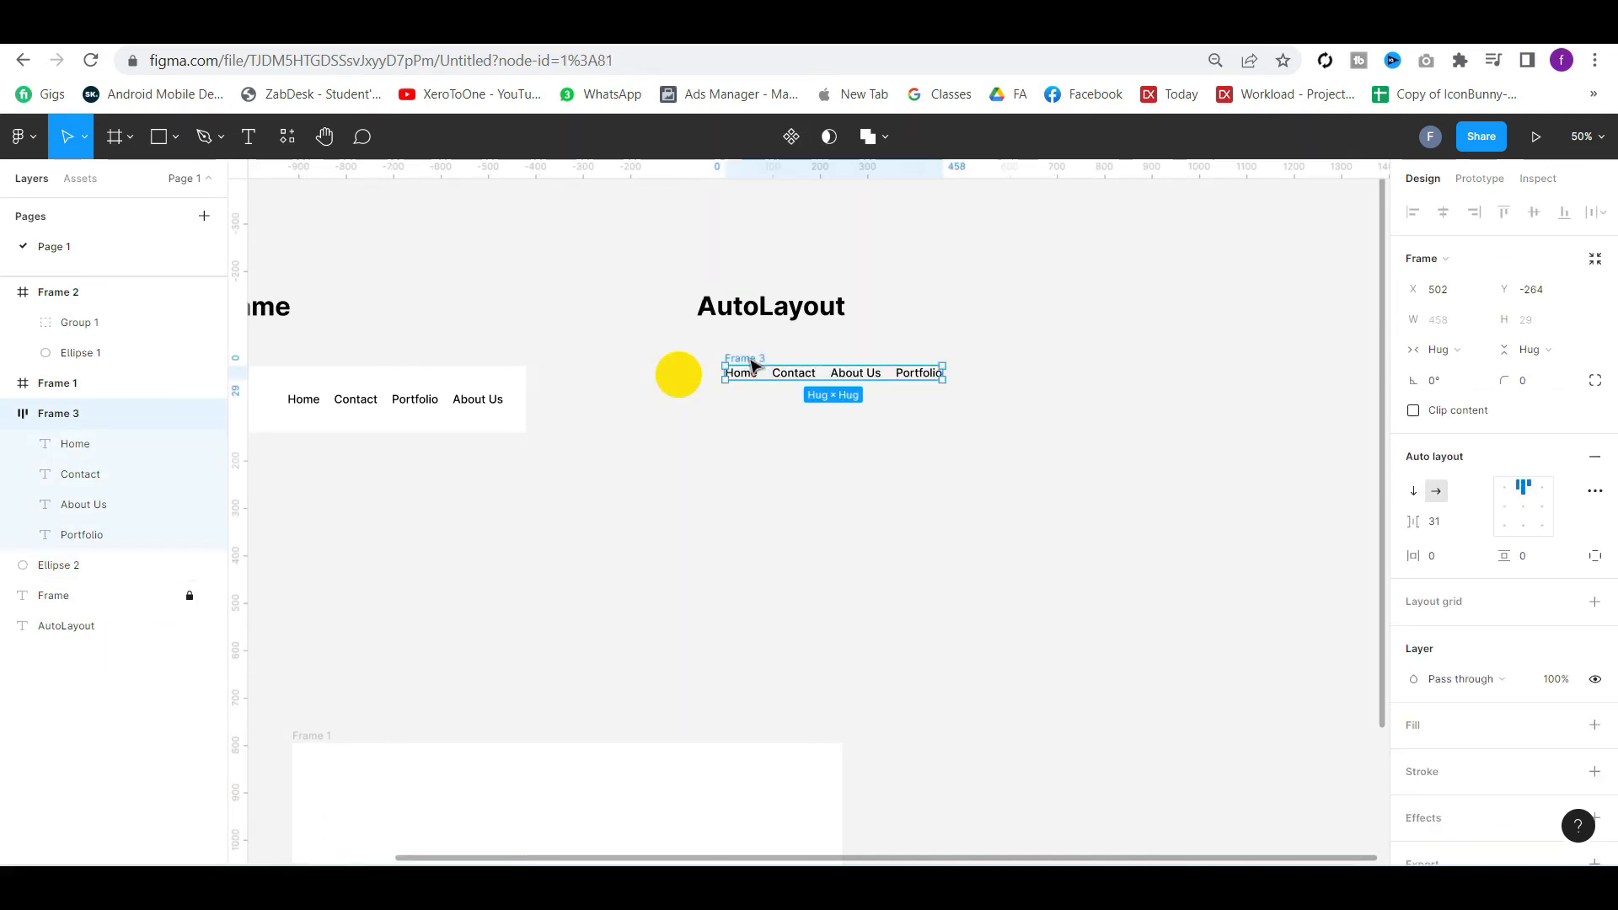
{"action": "left_click", "coordinate": [677, 379], "text": "shift"}
{"action": "right_click", "coordinate": [665, 376]}
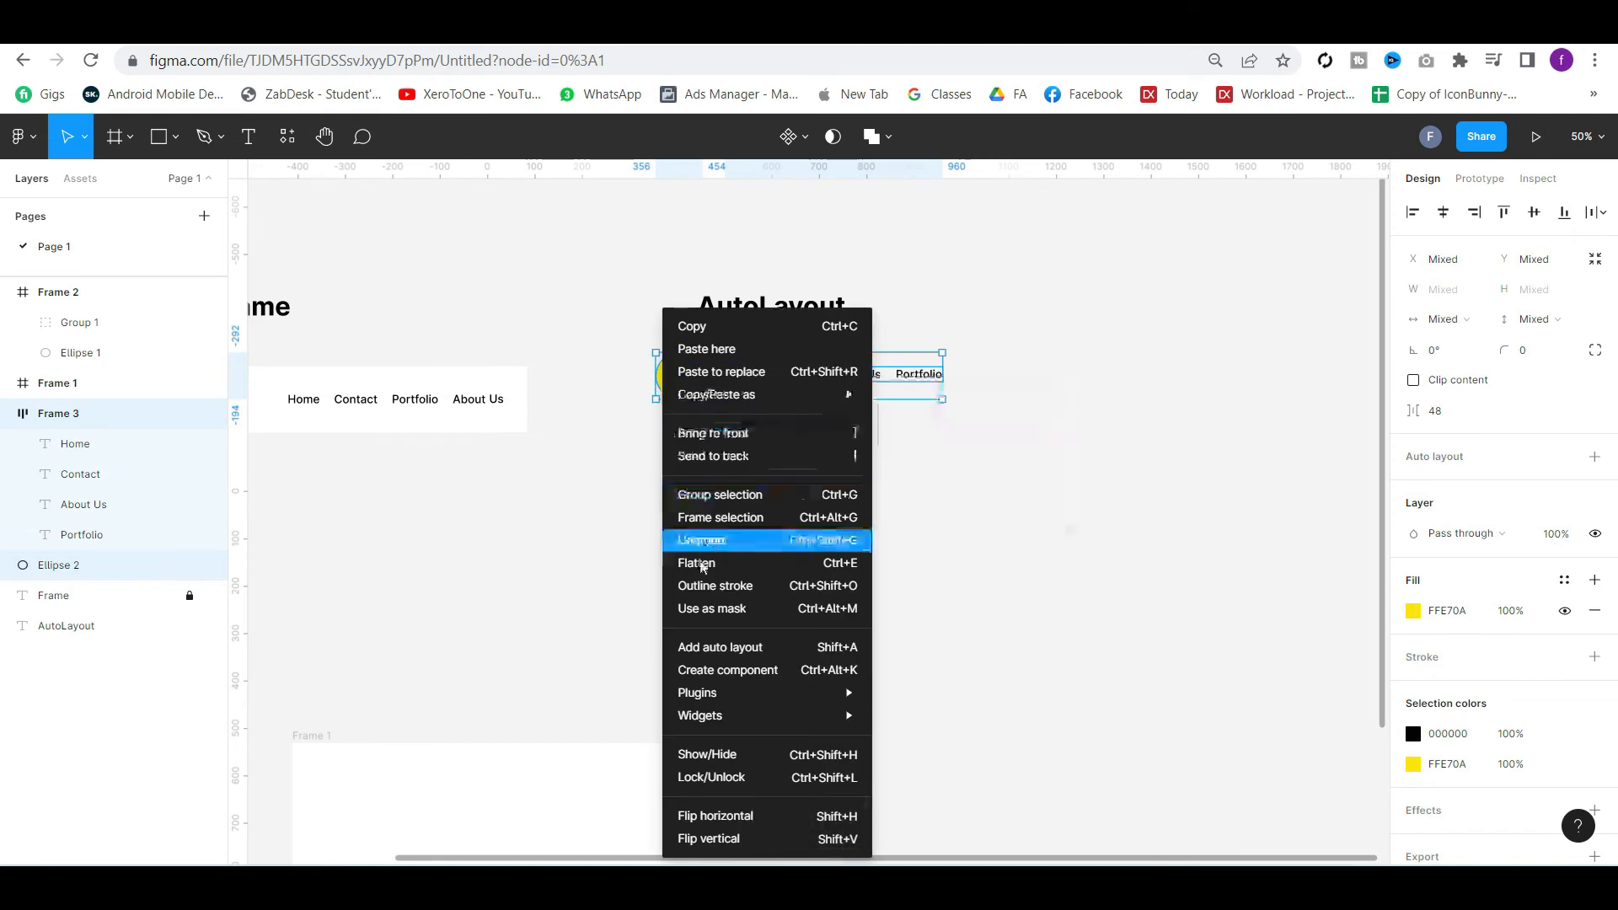
{"action": "left_click", "coordinate": [691, 647]}
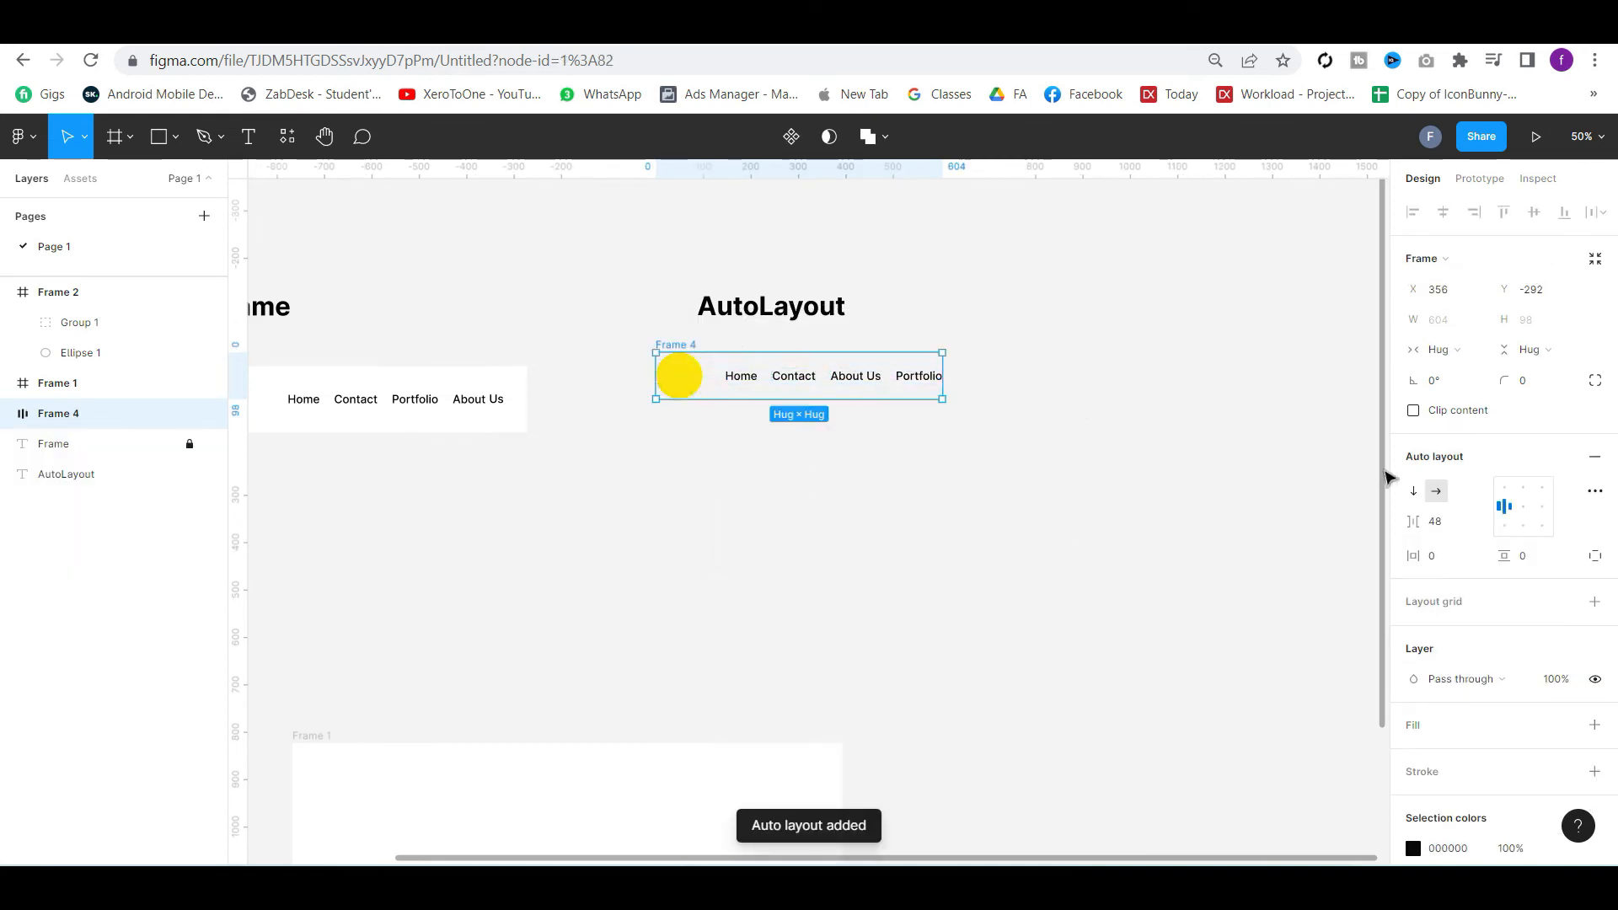
{"action": "left_click_drag", "start_coordinate": [1418, 522], "coordinate": [4, 529]}
Inspect the AutoLayout bar's label row, circle and outer frame, and select the large landscape frame
{"action": "left_click", "coordinate": [877, 379]}
{"action": "left_click", "coordinate": [675, 373]}
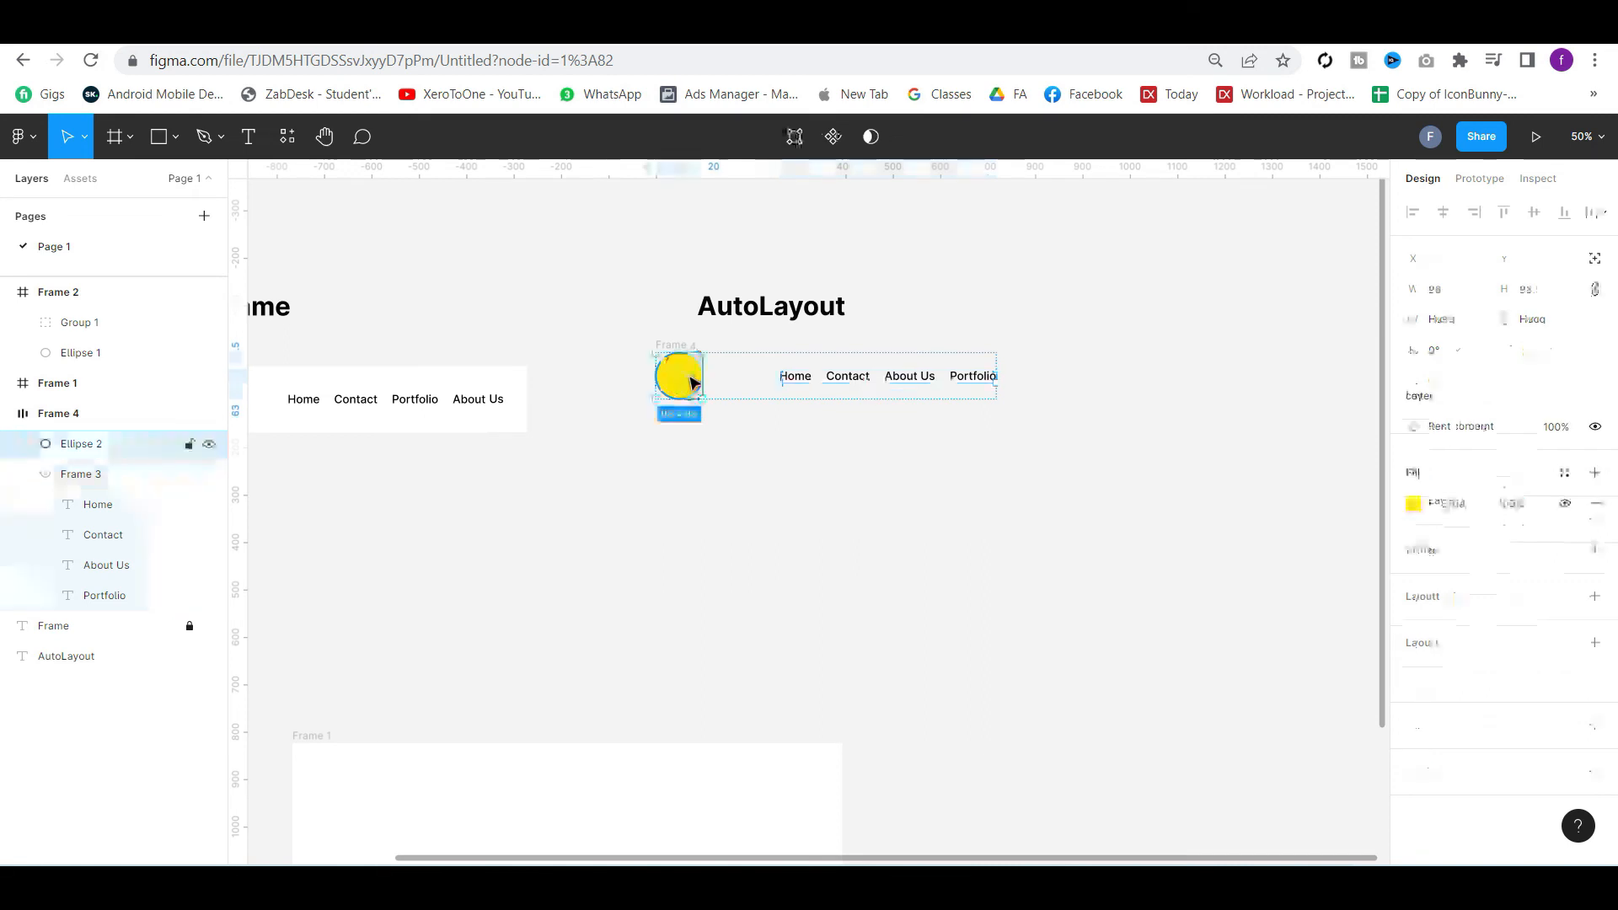
{"action": "left_click", "coordinate": [739, 362]}
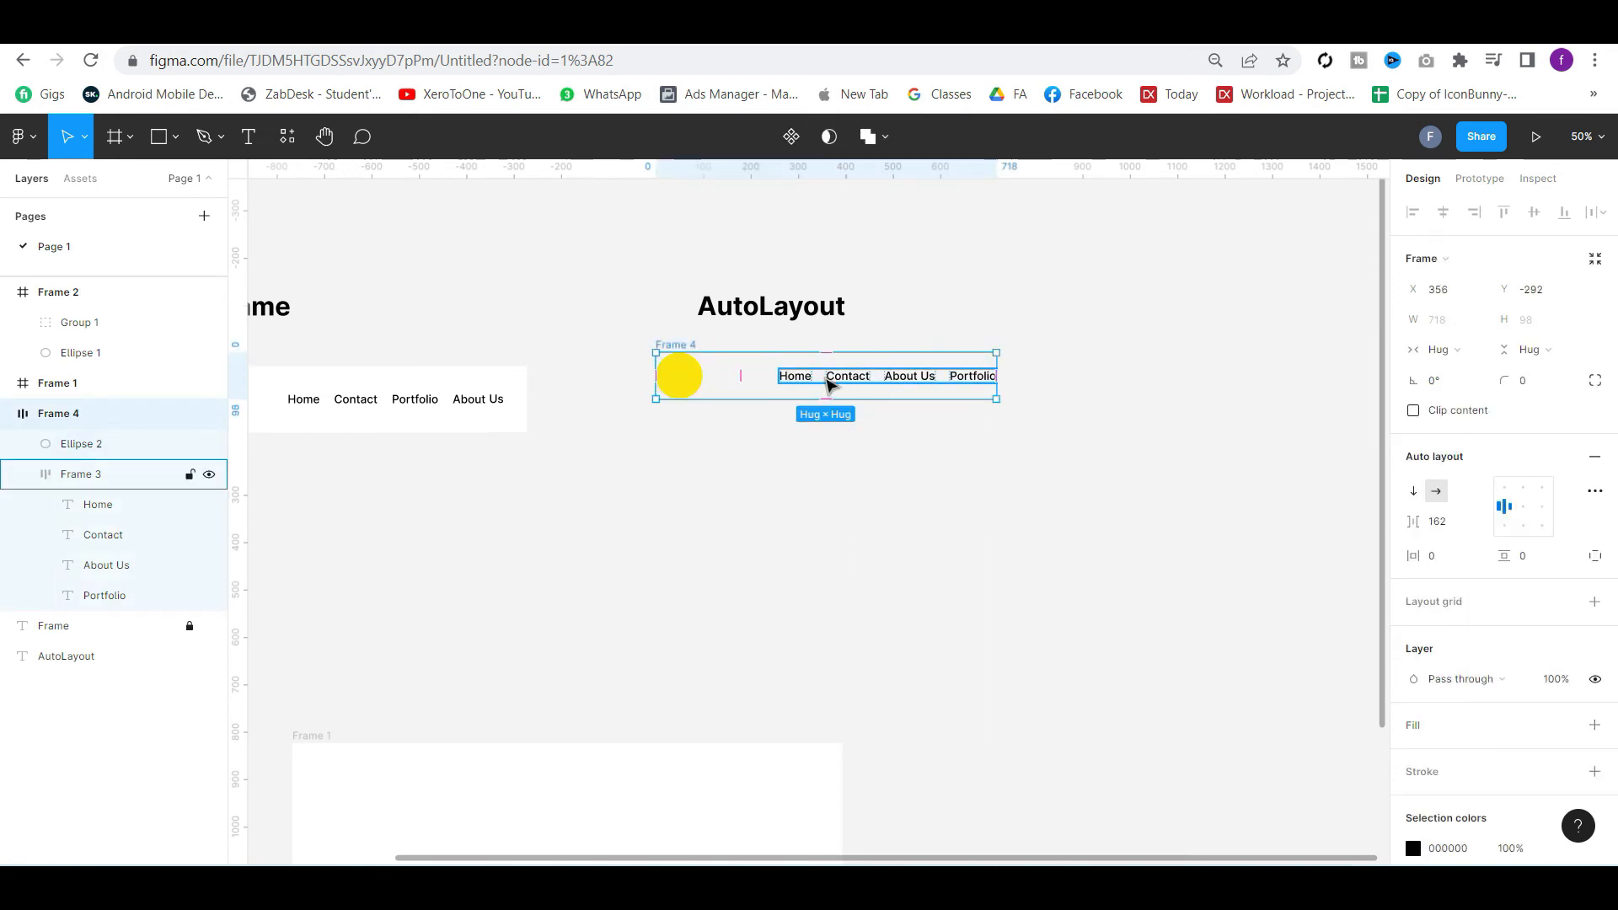
{"action": "left_click", "coordinate": [59, 389]}
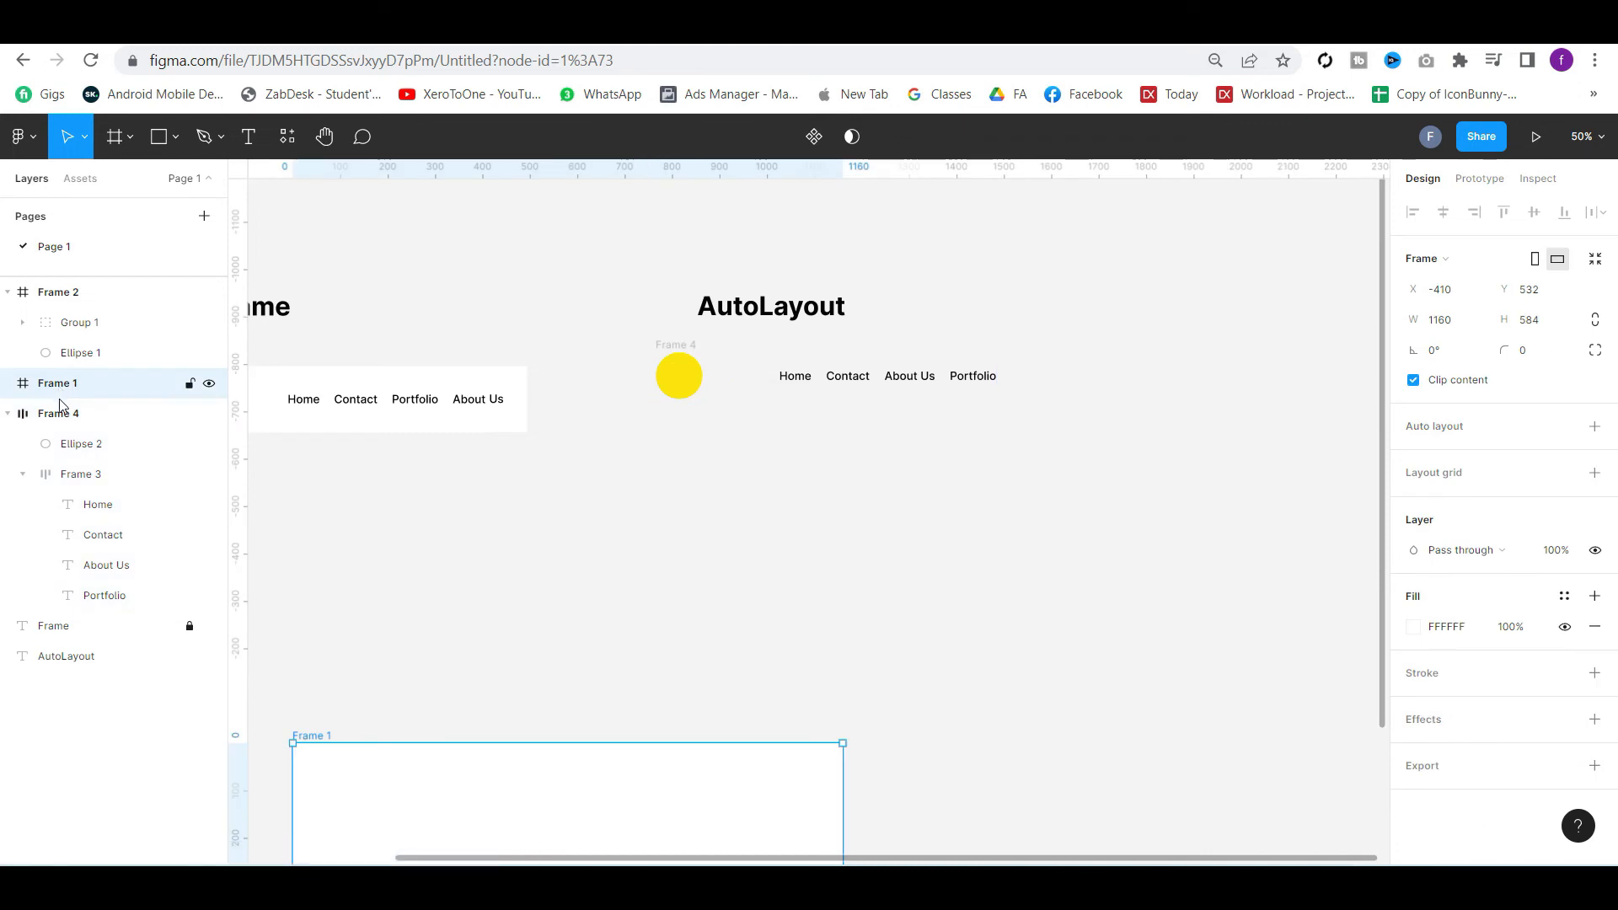
Add a white FFFFFF fill to the outer frame of the AutoLayout navigation bar
{"action": "left_click", "coordinate": [59, 412]}
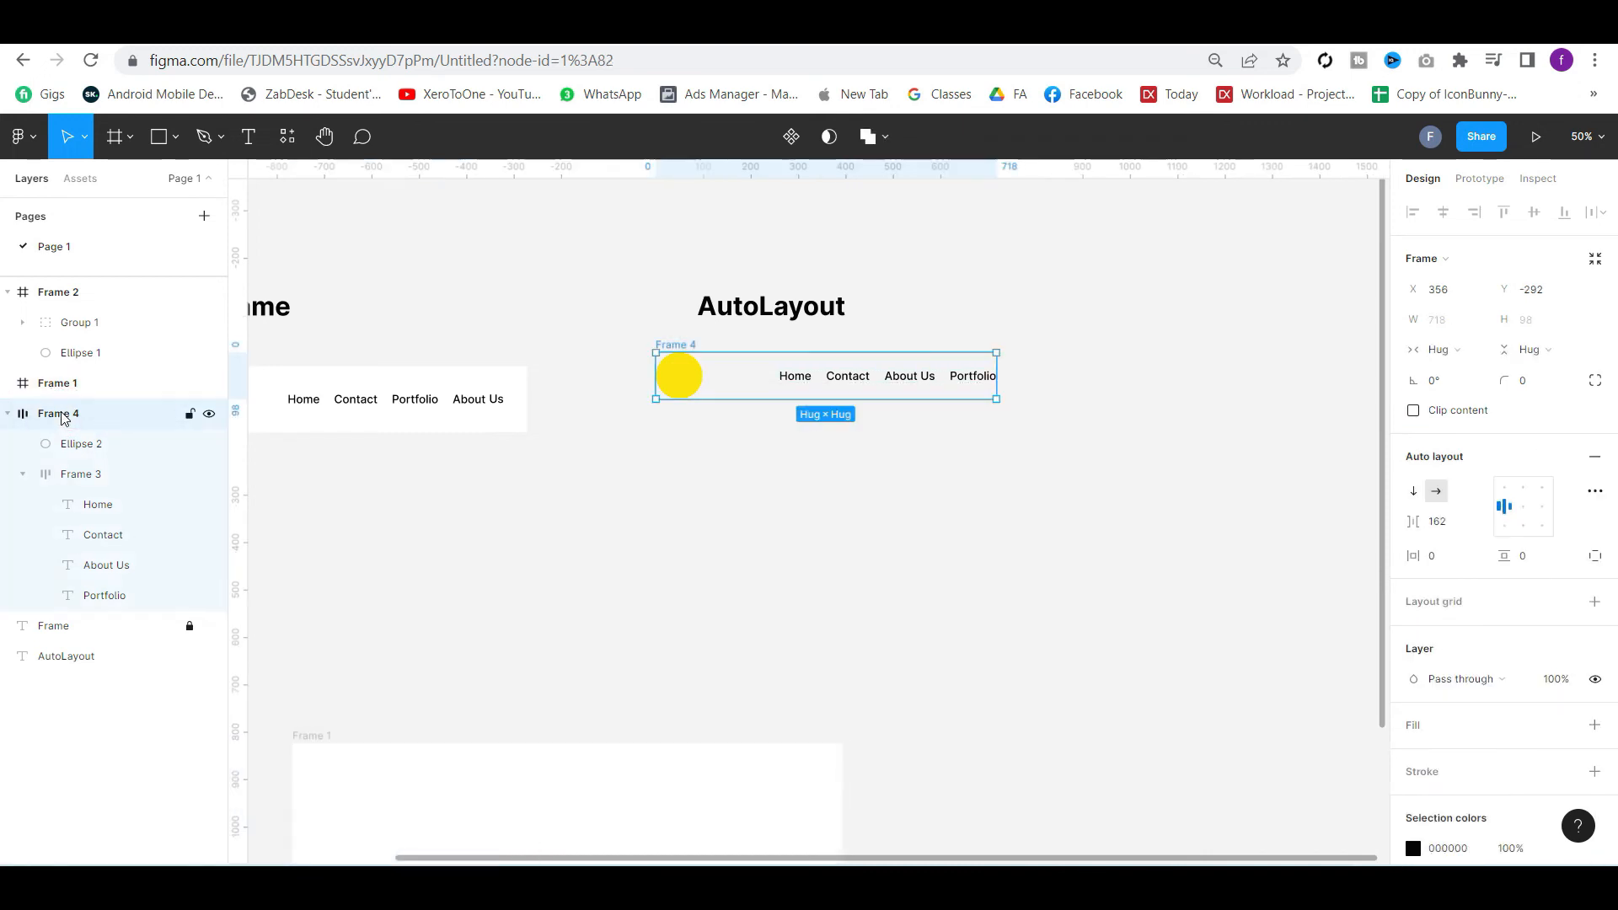
{"action": "left_click", "coordinate": [76, 476]}
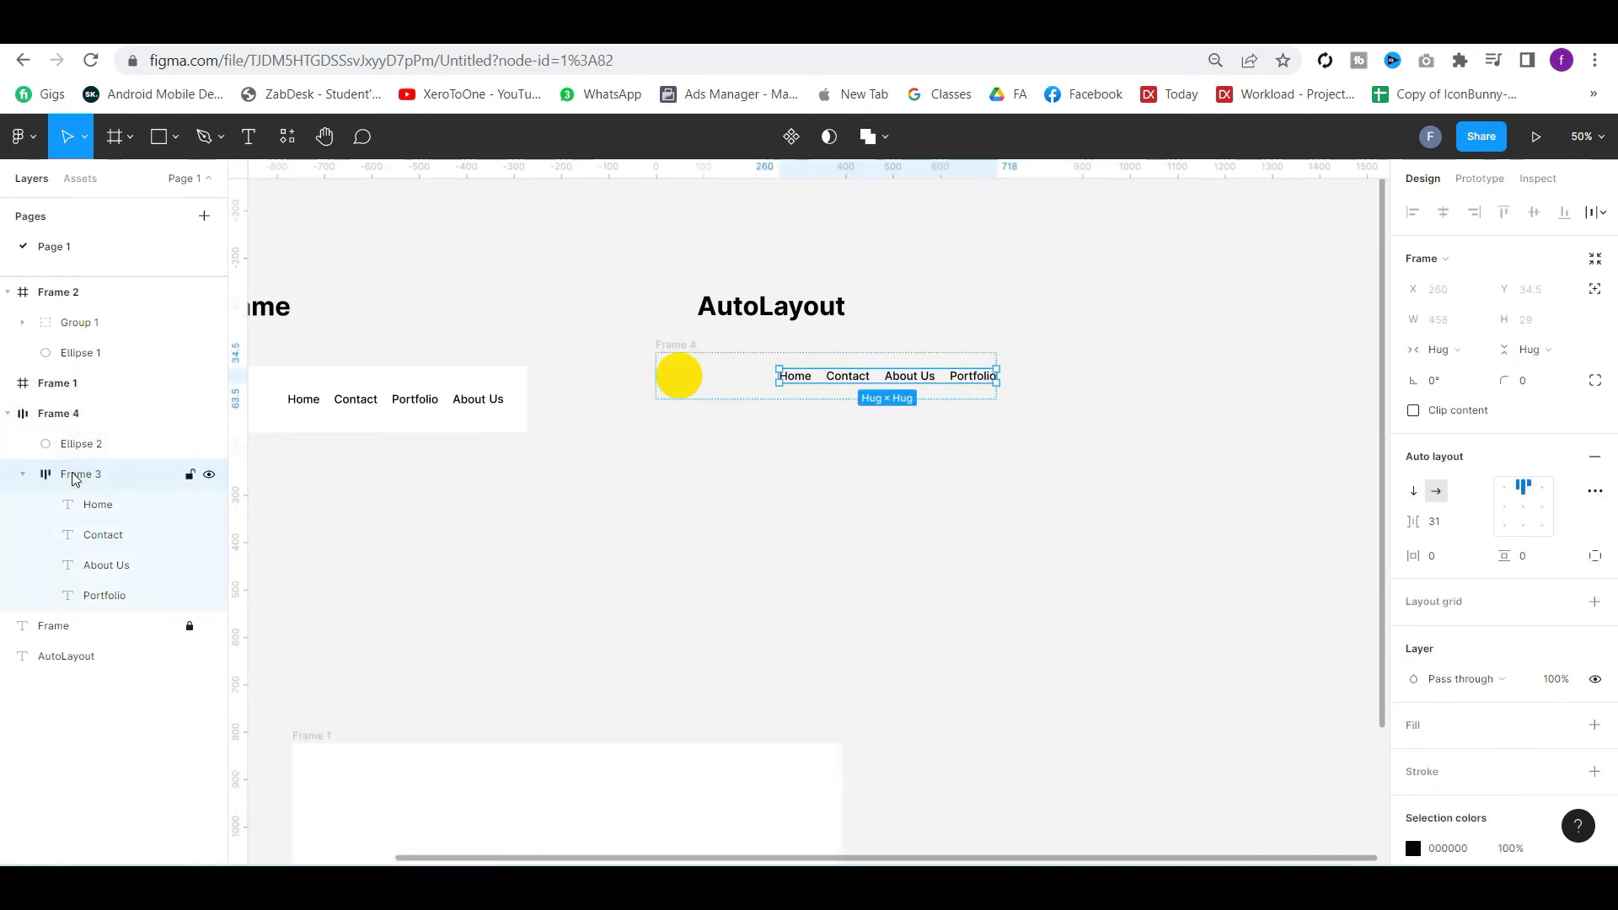
{"action": "left_click", "coordinate": [709, 353]}
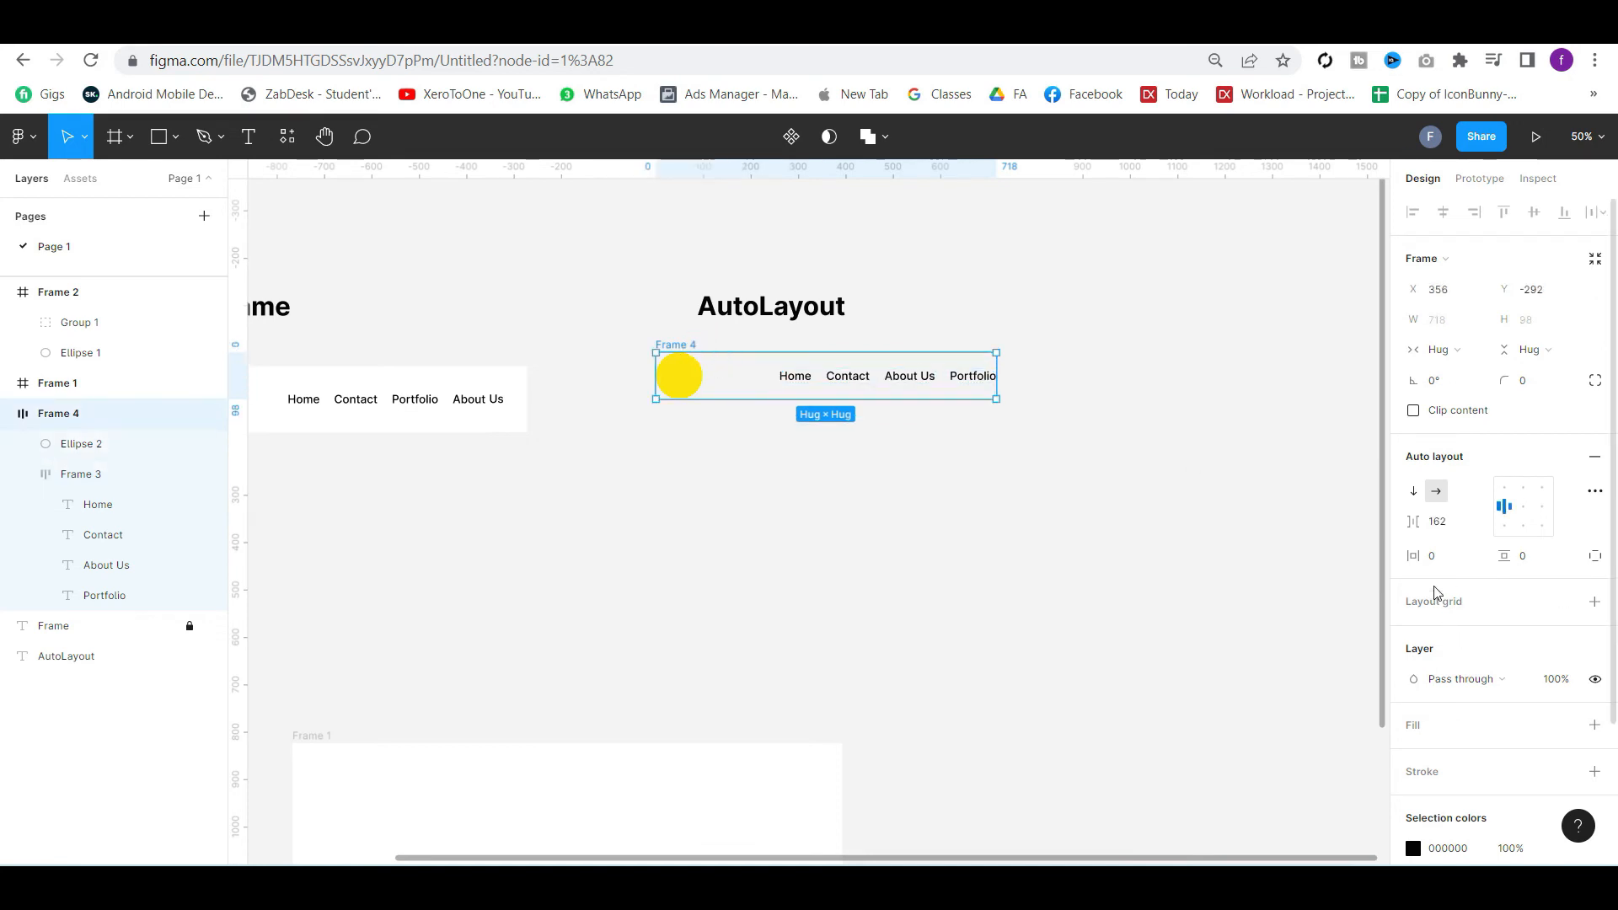
{"action": "scroll", "coordinate": [1415, 792], "scroll_direction": "down", "scroll_amount": 1}
{"action": "left_click", "coordinate": [1409, 679]}
{"action": "left_click_drag", "start_coordinate": [997, 361], "coordinate": [1096, 368]}
{"action": "key", "text": "ctrl+z"}
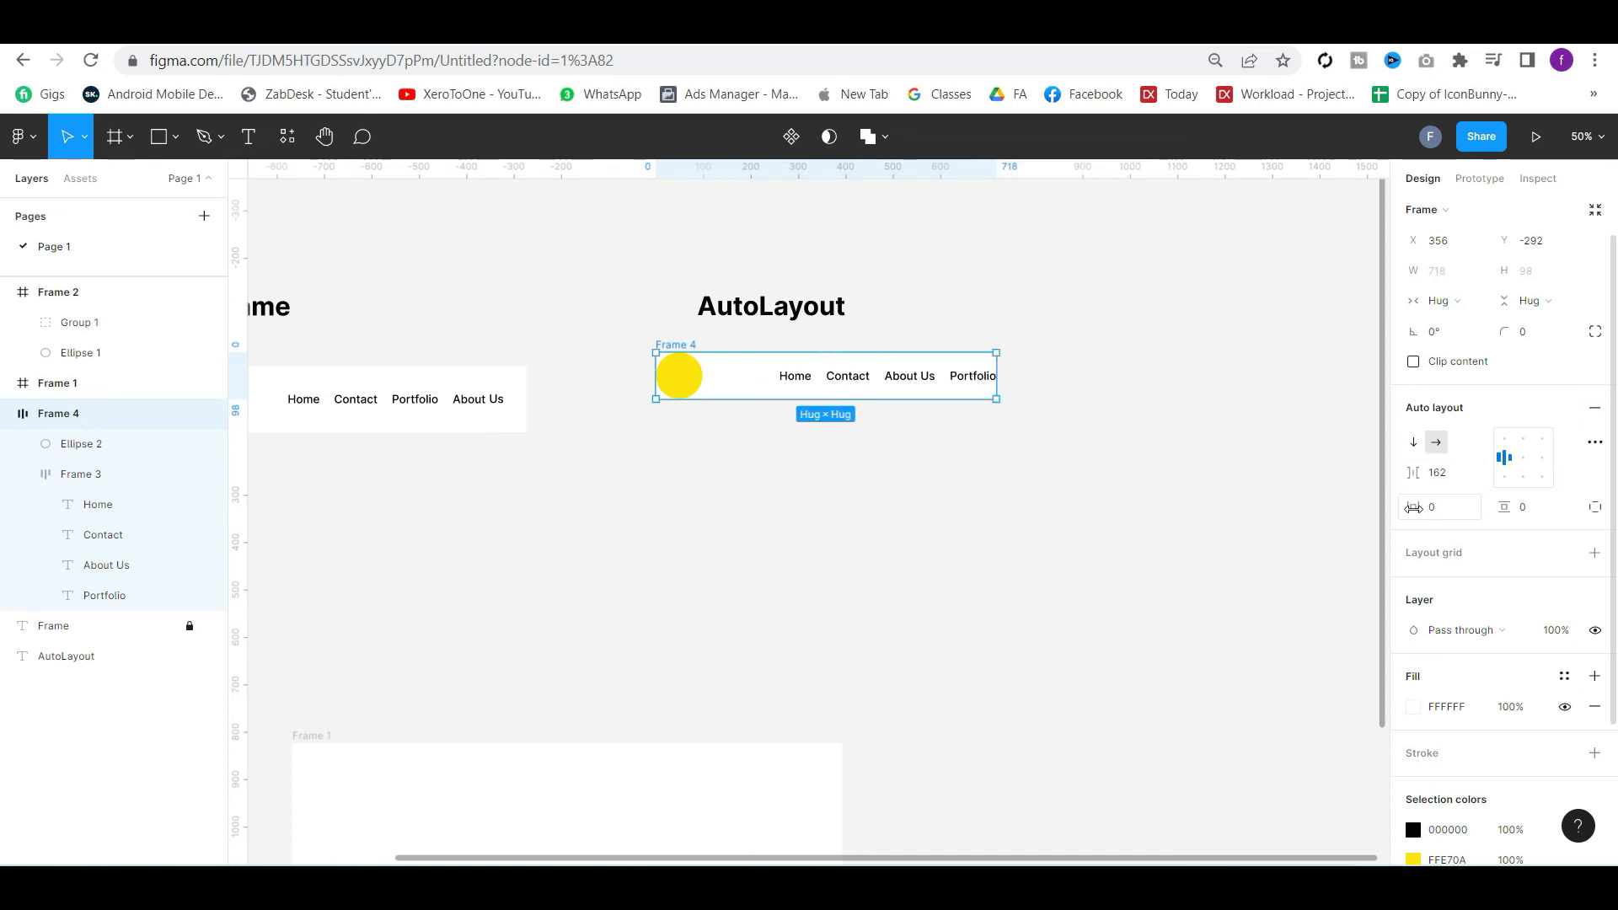
Set the AutoLayout bar's horizontal padding to 58, vertical padding to 9 and item spacing to 242
{"action": "left_click_drag", "start_coordinate": [1413, 507], "coordinate": [1483, 507]}
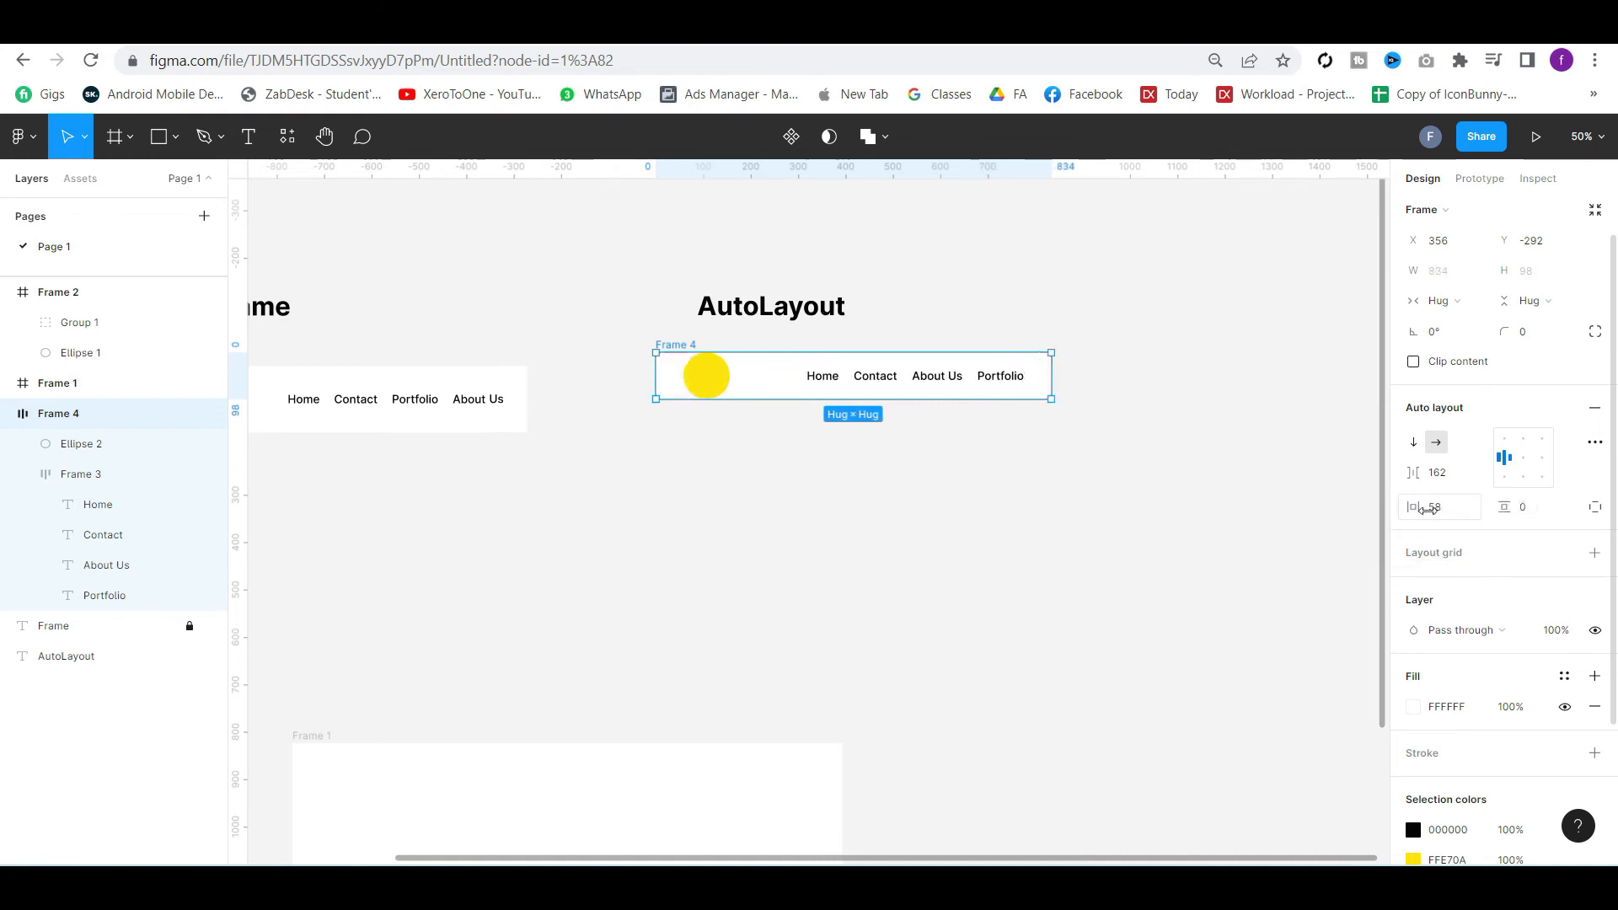
{"action": "left_click", "coordinate": [1521, 506]}
{"action": "type", "text": "9"}
{"action": "key", "text": "Return"}
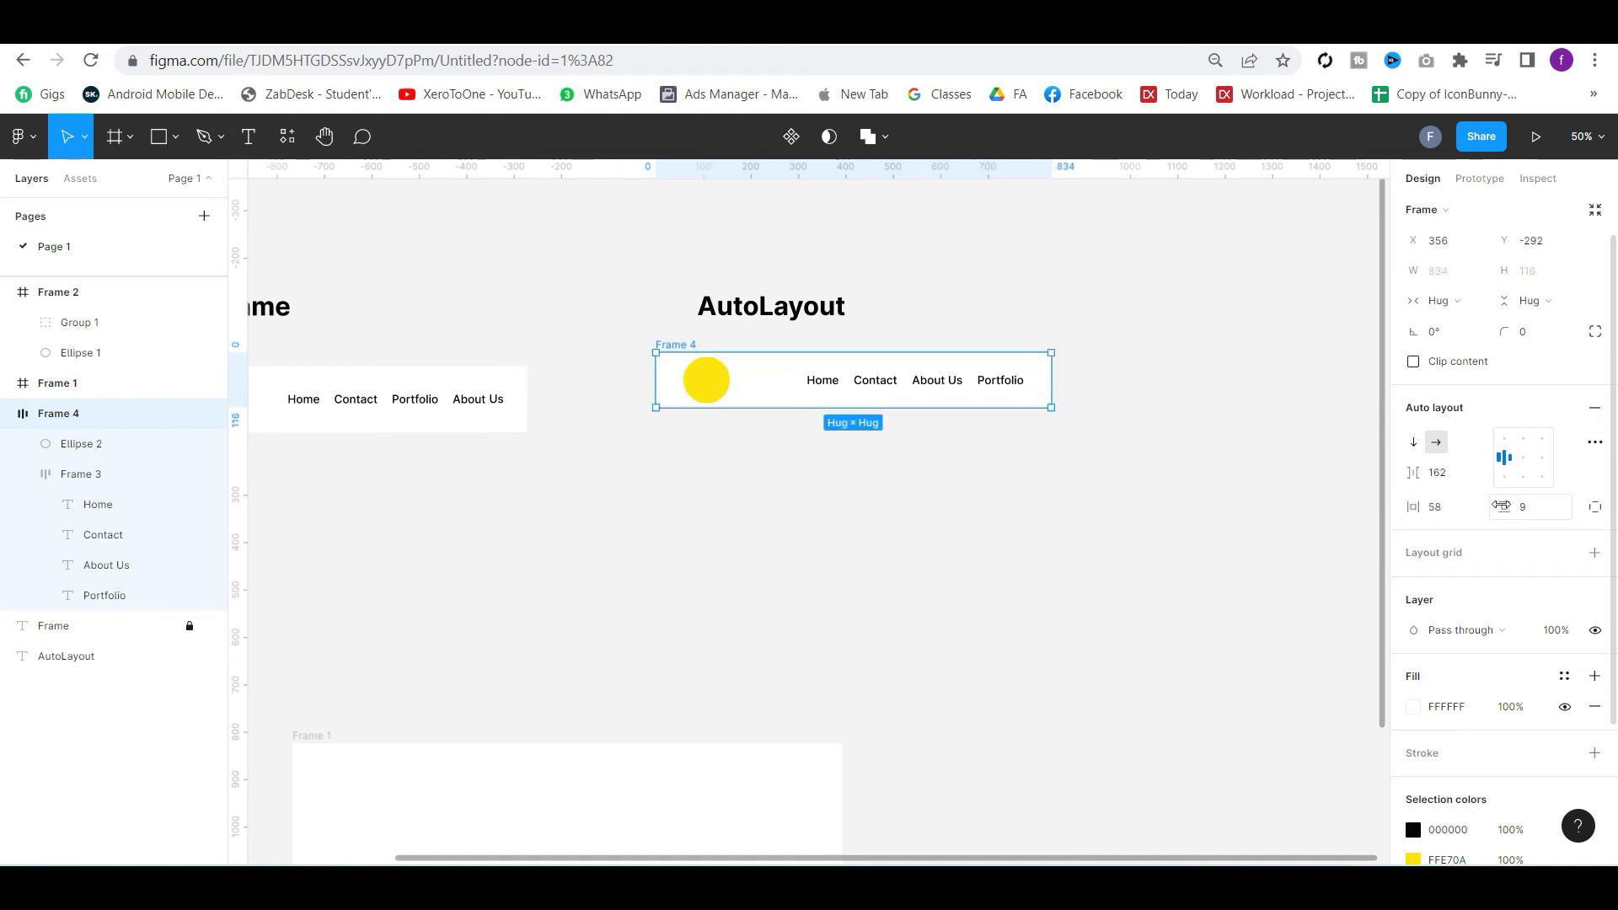
{"action": "left_click_drag", "start_coordinate": [1414, 476], "coordinate": [1418, 472]}
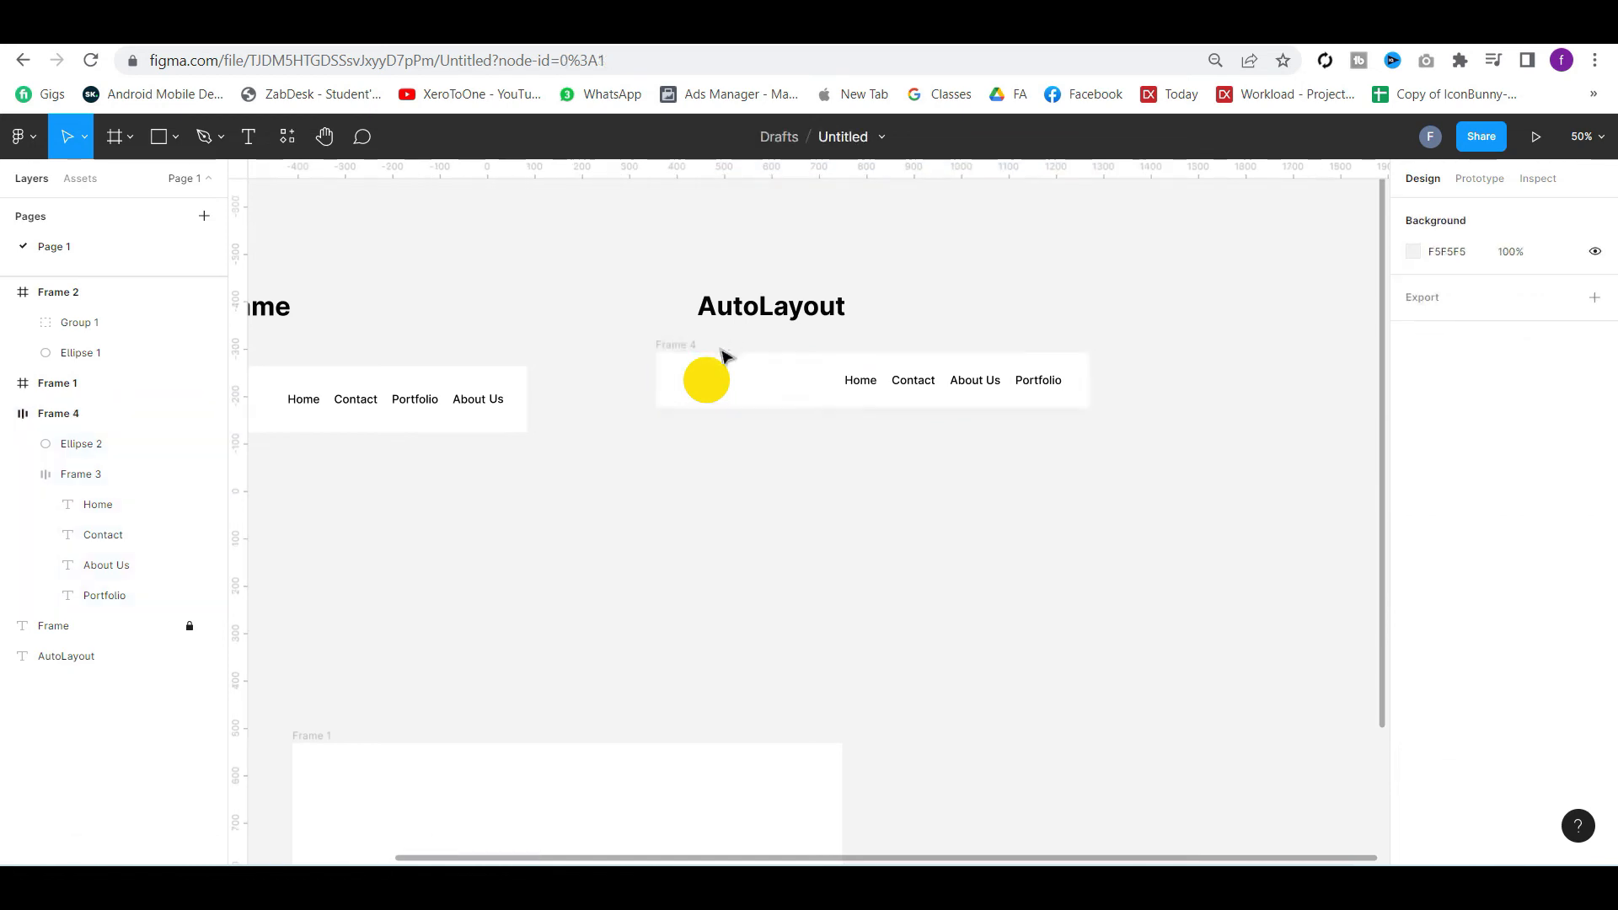
Try to widen the AutoLayout bar by its outer edge, and undo each resize
{"action": "left_click", "coordinate": [723, 355]}
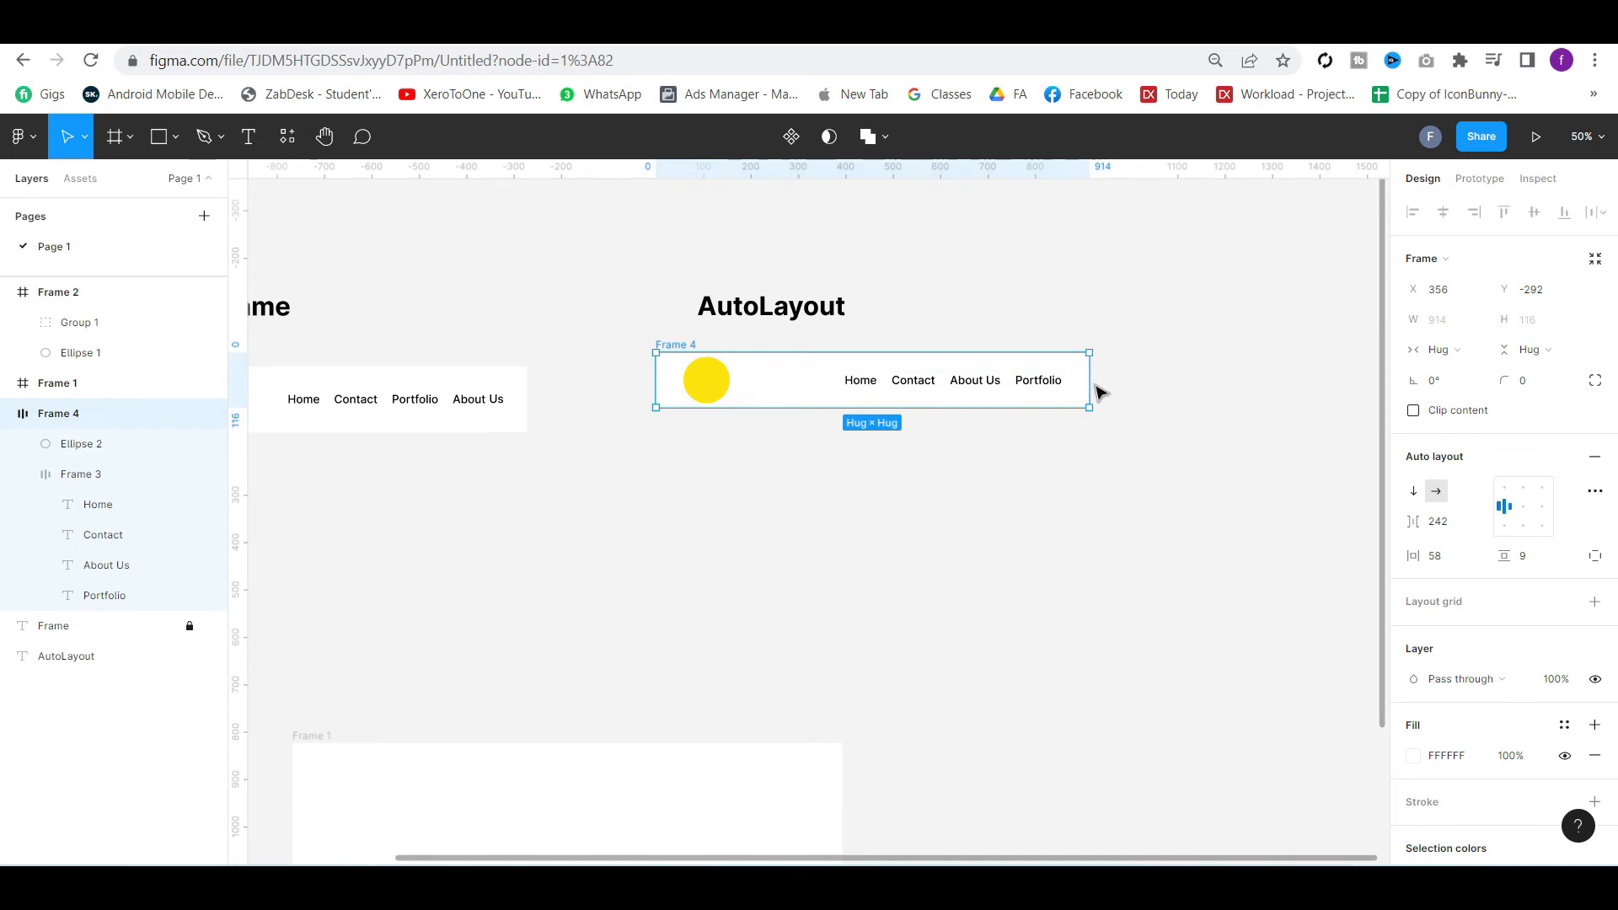
{"action": "left_click_drag", "start_coordinate": [1086, 380], "coordinate": [1163, 390]}
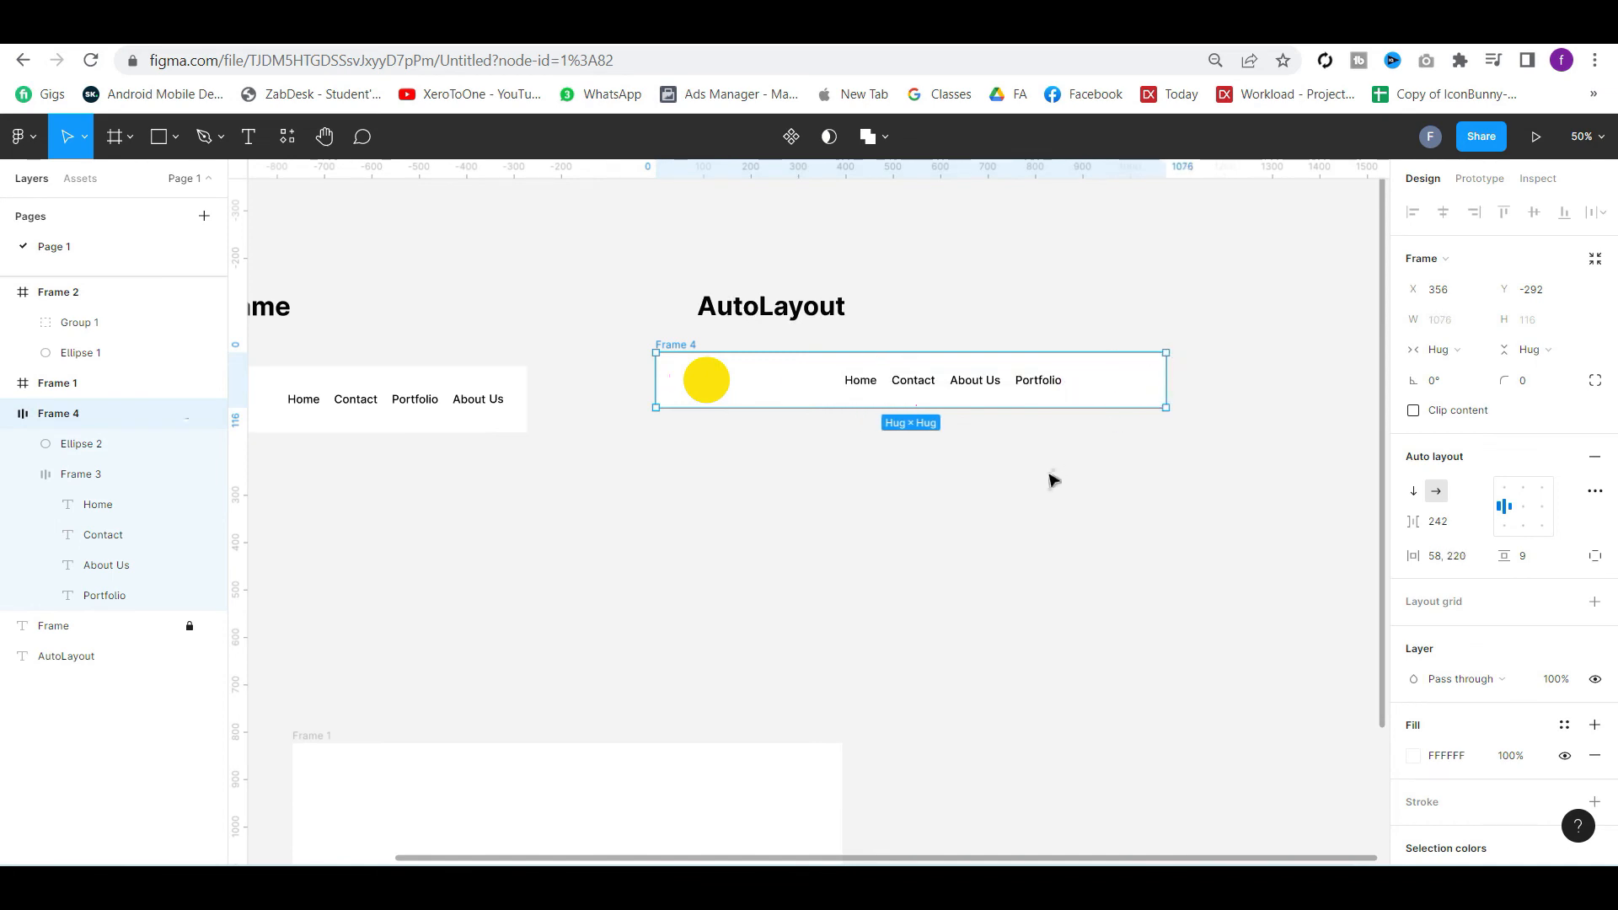
{"action": "key", "text": "ctrl+z"}
{"action": "left_click_drag", "start_coordinate": [1087, 401], "coordinate": [1152, 406]}
{"action": "key", "text": "ctrl+z"}
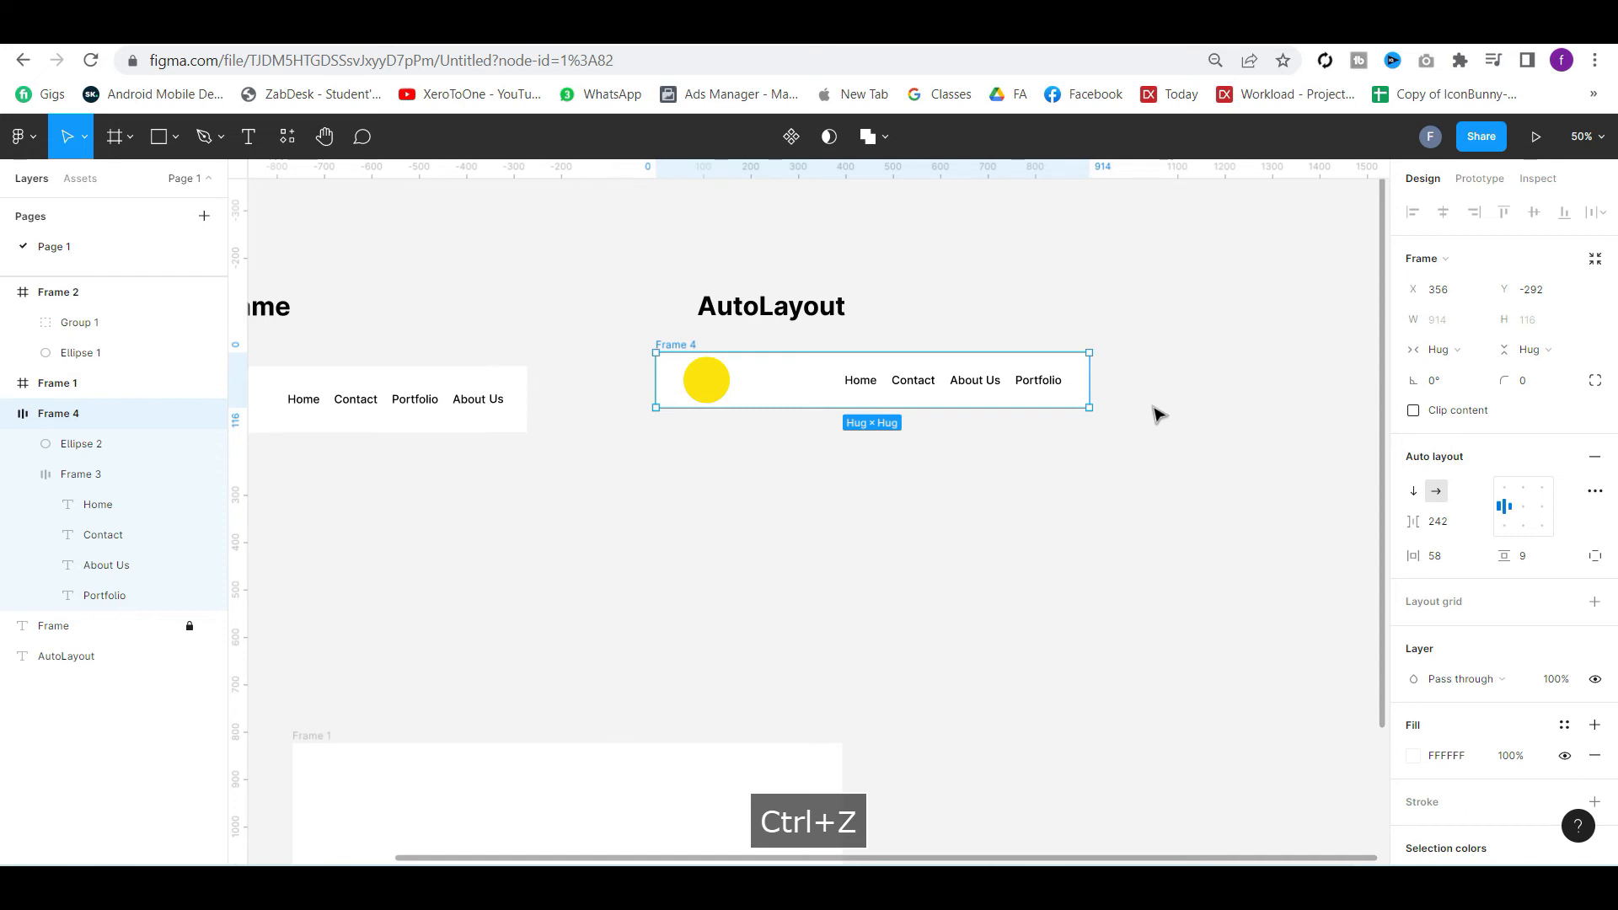
{"action": "left_click", "coordinate": [1029, 389]}
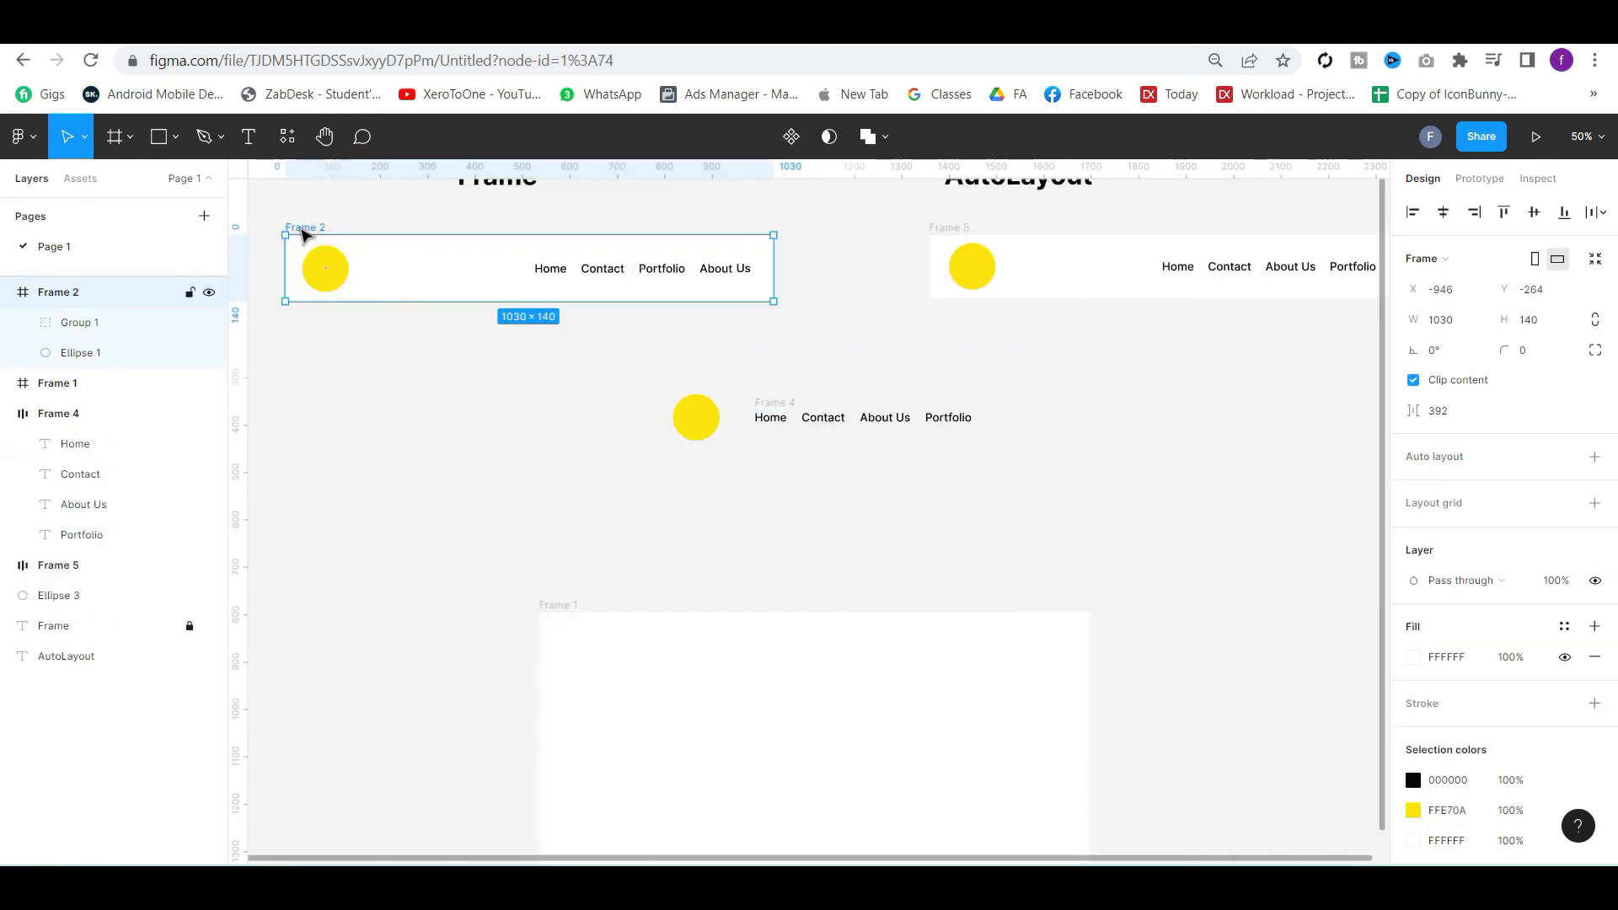
Place the plain-frame navigation bar inside the large landscape frame at X 24, Y 32, and widen it to 1112
{"action": "left_click_drag", "start_coordinate": [299, 231], "coordinate": [578, 643]}
{"action": "left_click_drag", "start_coordinate": [1047, 681], "coordinate": [1076, 681]}
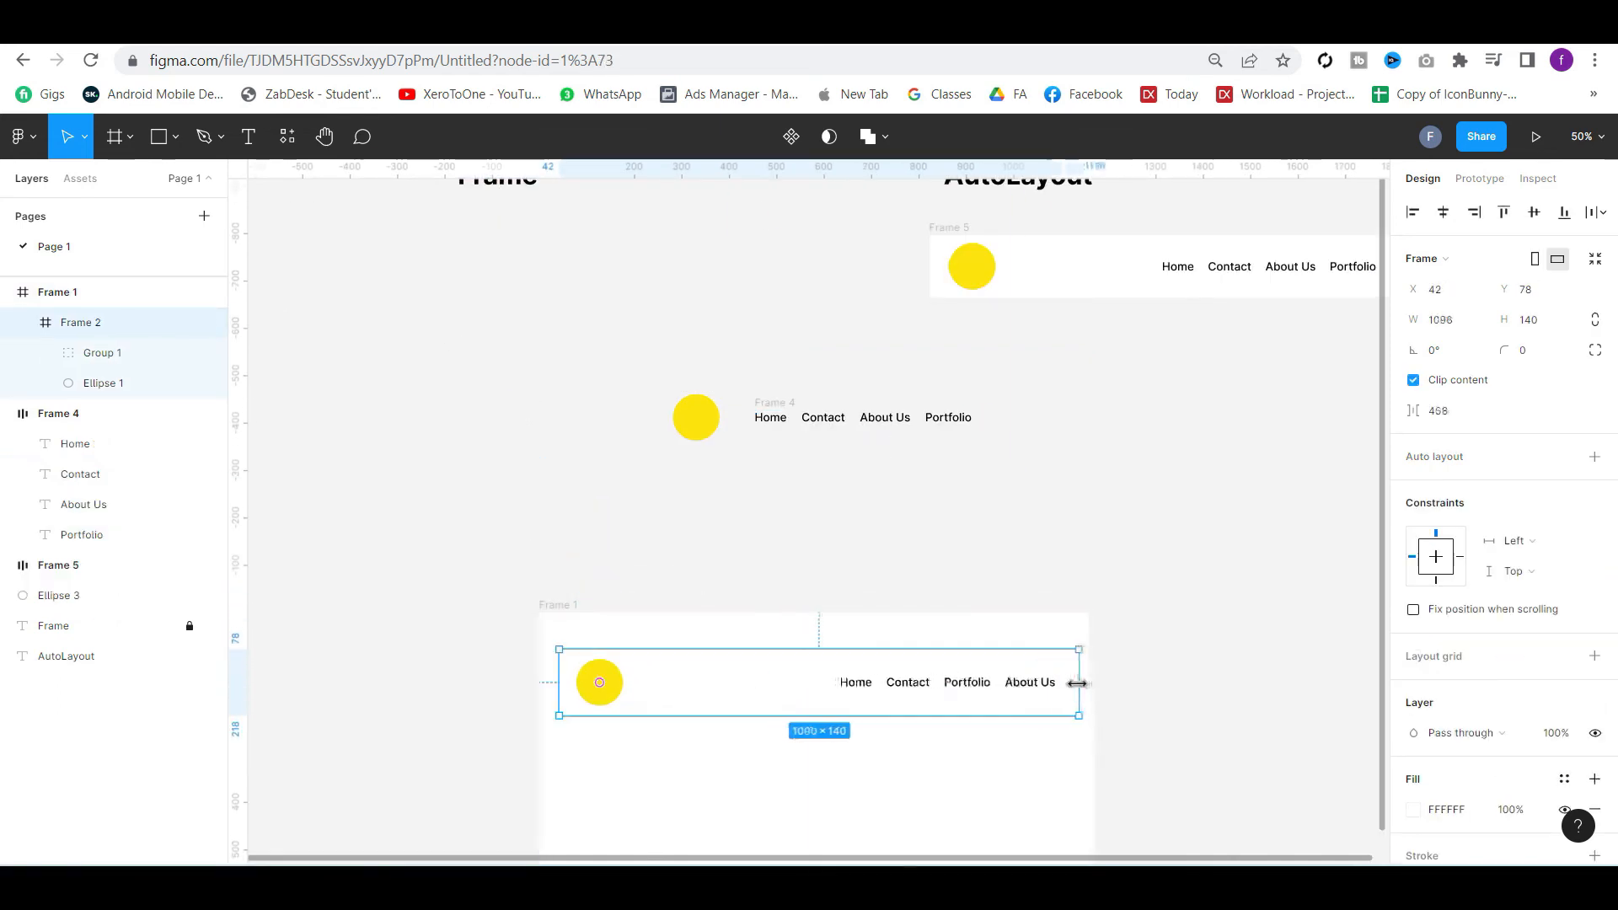
{"action": "left_click_drag", "start_coordinate": [559, 681], "coordinate": [632, 654]}
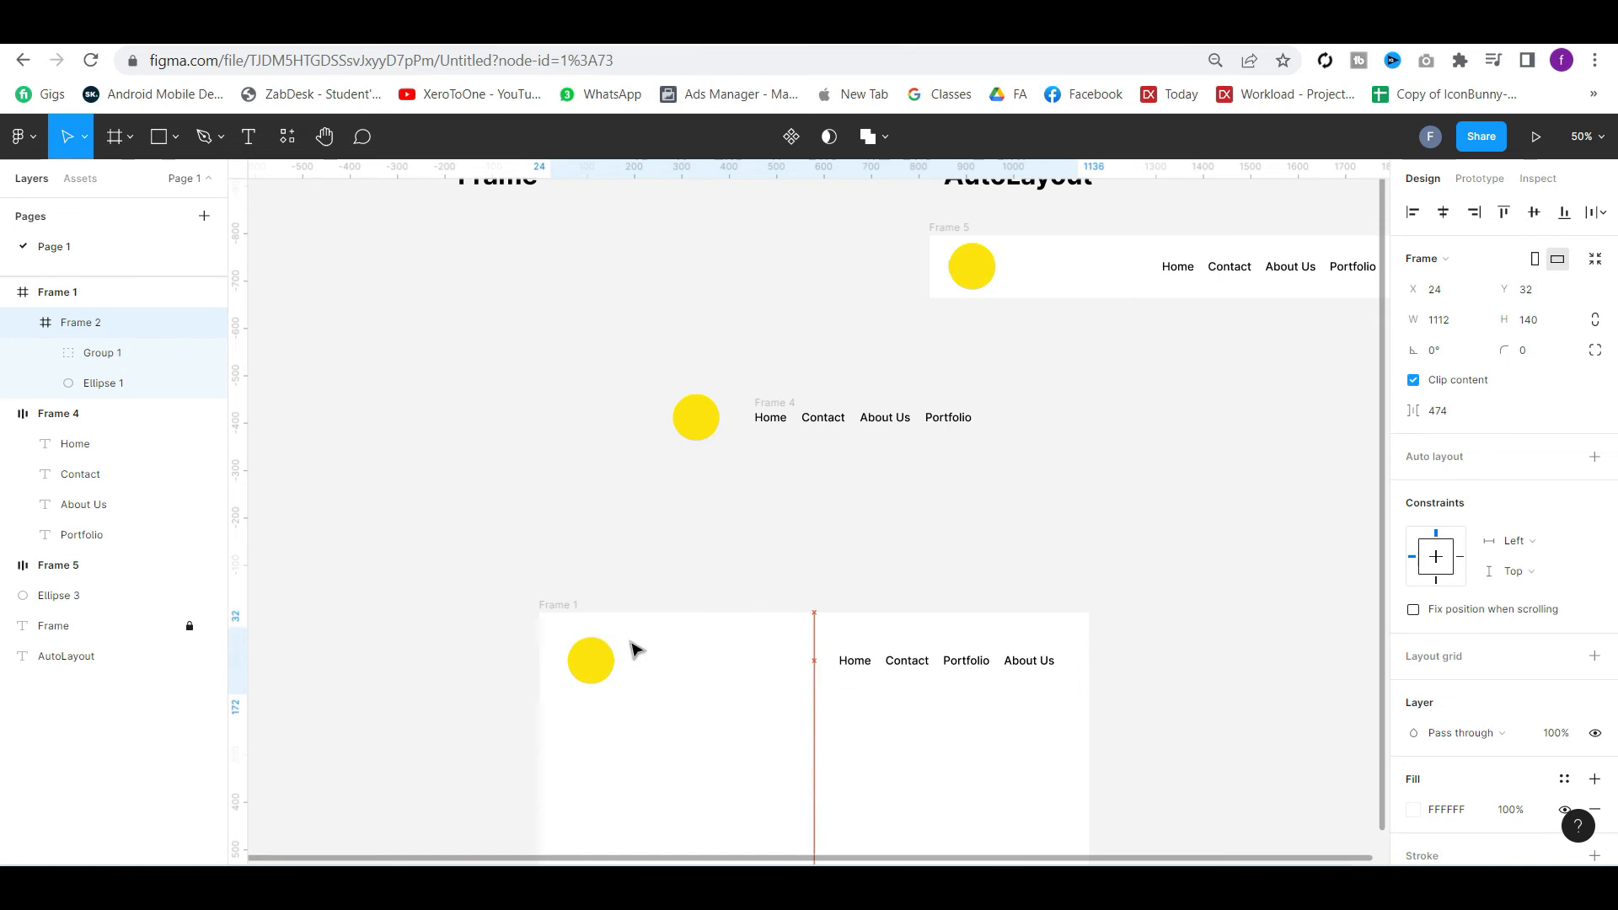
{"action": "left_click", "coordinate": [1124, 689]}
{"action": "key", "text": "ctrl+minus"}
{"action": "key", "text": "ctrl+equal"}
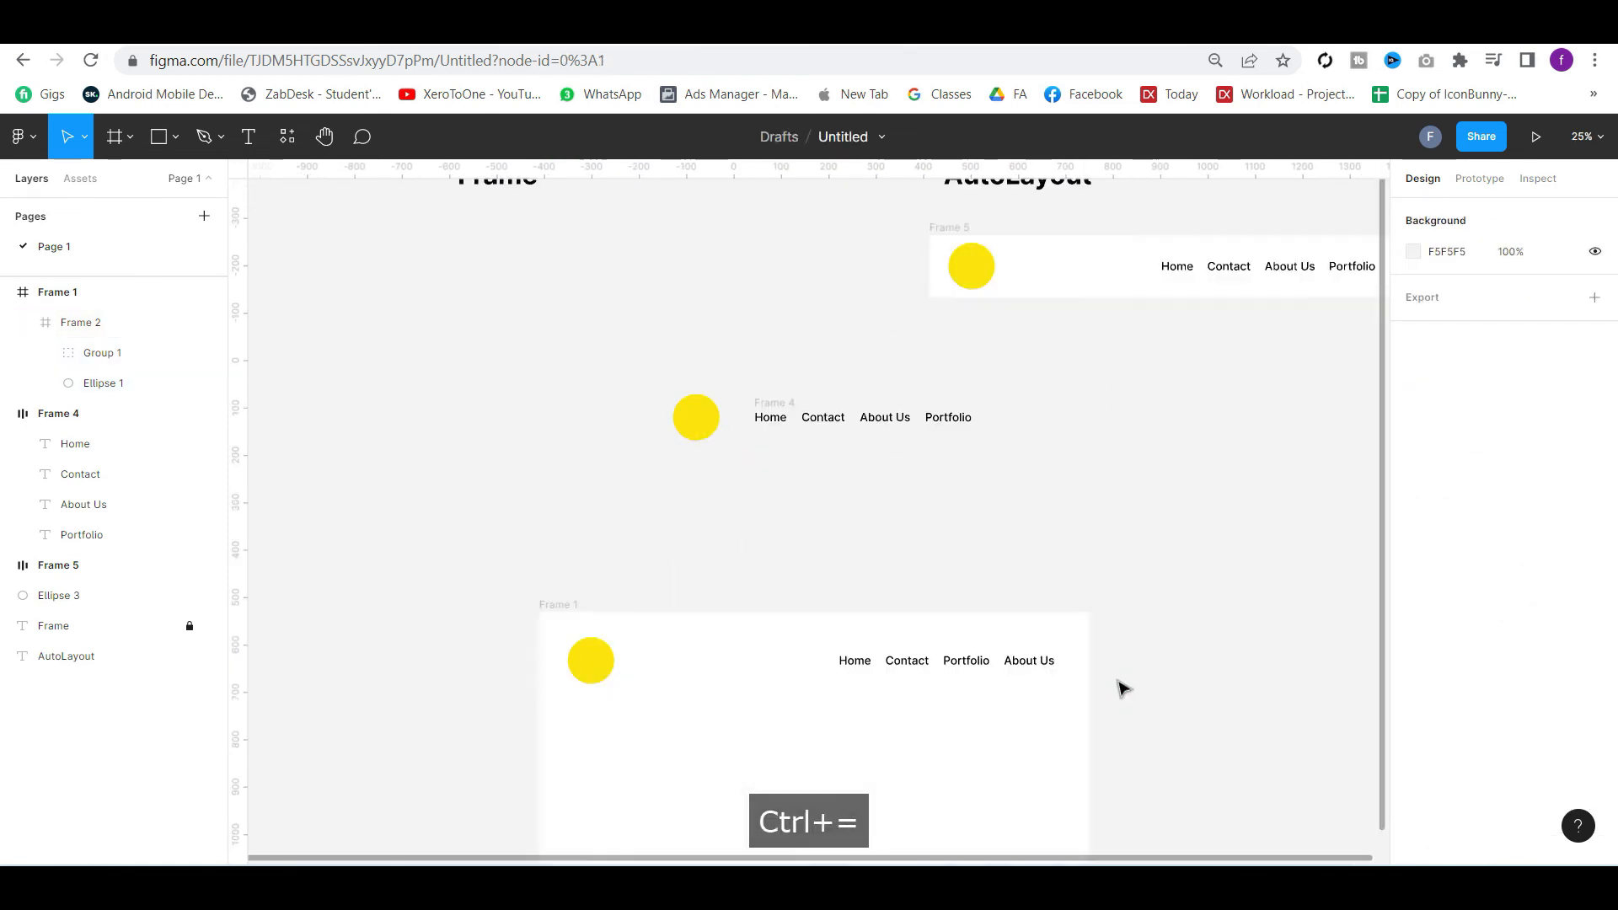
Widen the large landscape frame and stretch the plain-frame navigation bar inside it across the extra width
{"action": "scroll", "coordinate": [1095, 674], "scroll_direction": "down", "scroll_amount": 3}
{"action": "left_click", "coordinate": [581, 480]}
{"action": "left_click_drag", "start_coordinate": [1090, 624], "coordinate": [1205, 617]}
{"action": "left_click", "coordinate": [476, 524]}
{"action": "left_click_drag", "start_coordinate": [971, 539], "coordinate": [1177, 528]}
{"action": "left_click", "coordinate": [872, 592]}
Move the plain-frame bar back under the Frame heading and narrow it so its labels sit close to the circle
{"action": "scroll", "coordinate": [893, 582], "scroll_direction": "up", "scroll_amount": 4}
{"action": "left_click_drag", "start_coordinate": [1019, 733], "coordinate": [710, 331]}
{"action": "left_click_drag", "start_coordinate": [861, 319], "coordinate": [499, 303]}
{"action": "left_click_drag", "start_coordinate": [378, 304], "coordinate": [582, 300]}
Place the AutoLayout bar in the large landscape frame, widened to 1493, and try right, centre and left content alignment
{"action": "left_click_drag", "start_coordinate": [1074, 286], "coordinate": [588, 714]}
{"action": "left_click_drag", "start_coordinate": [921, 712], "coordinate": [1166, 726]}
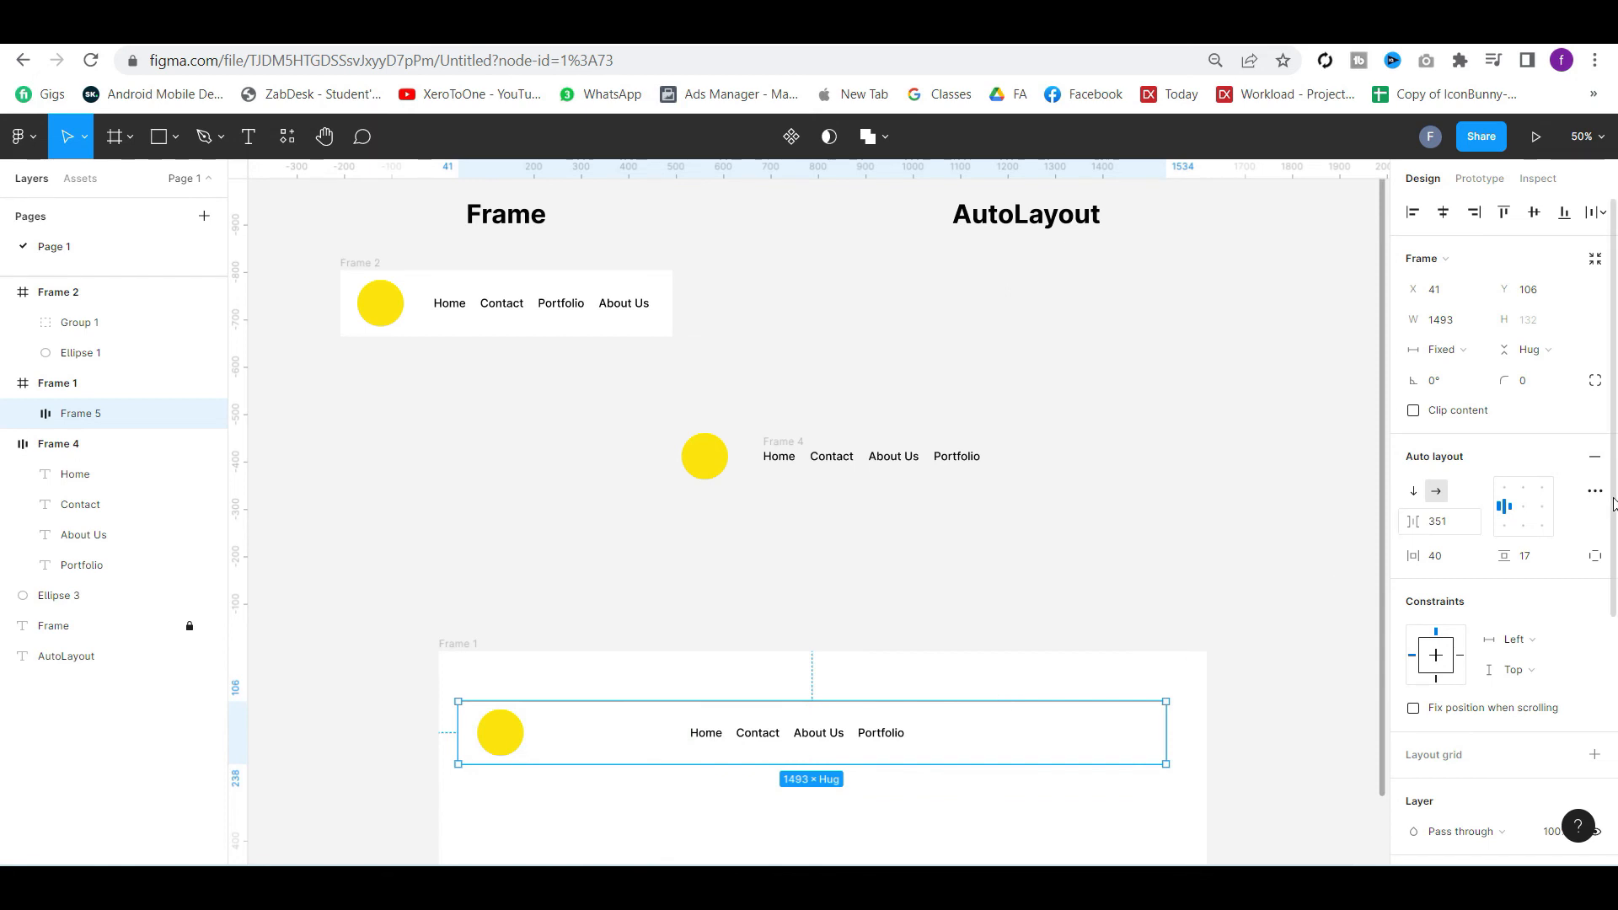
{"action": "left_click", "coordinate": [1543, 508]}
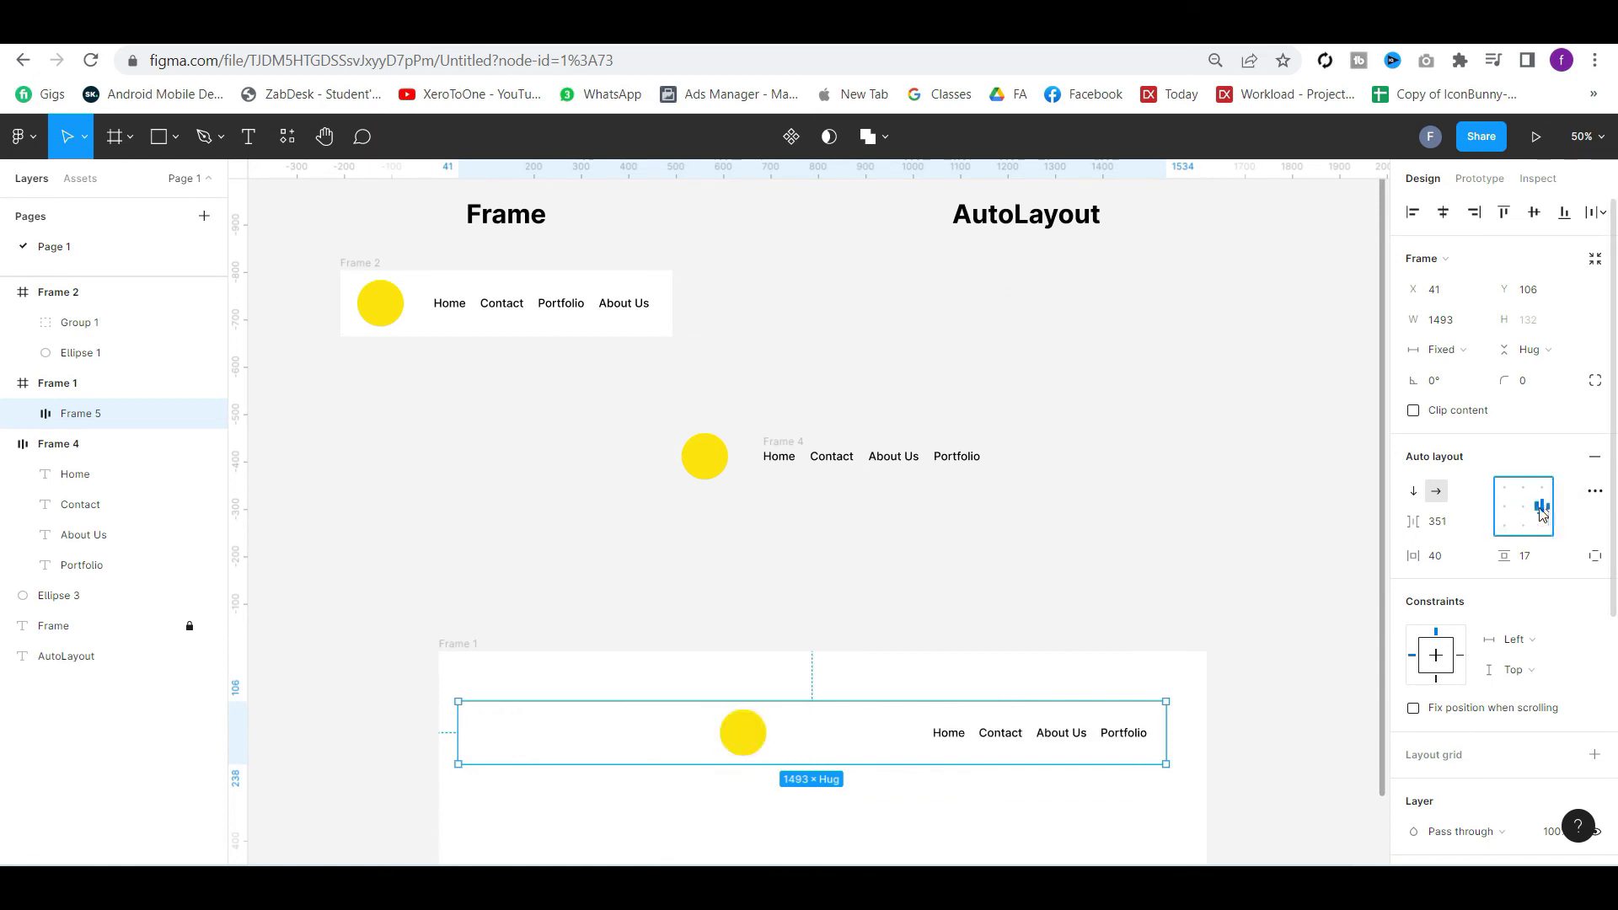
{"action": "left_click", "coordinate": [1524, 507]}
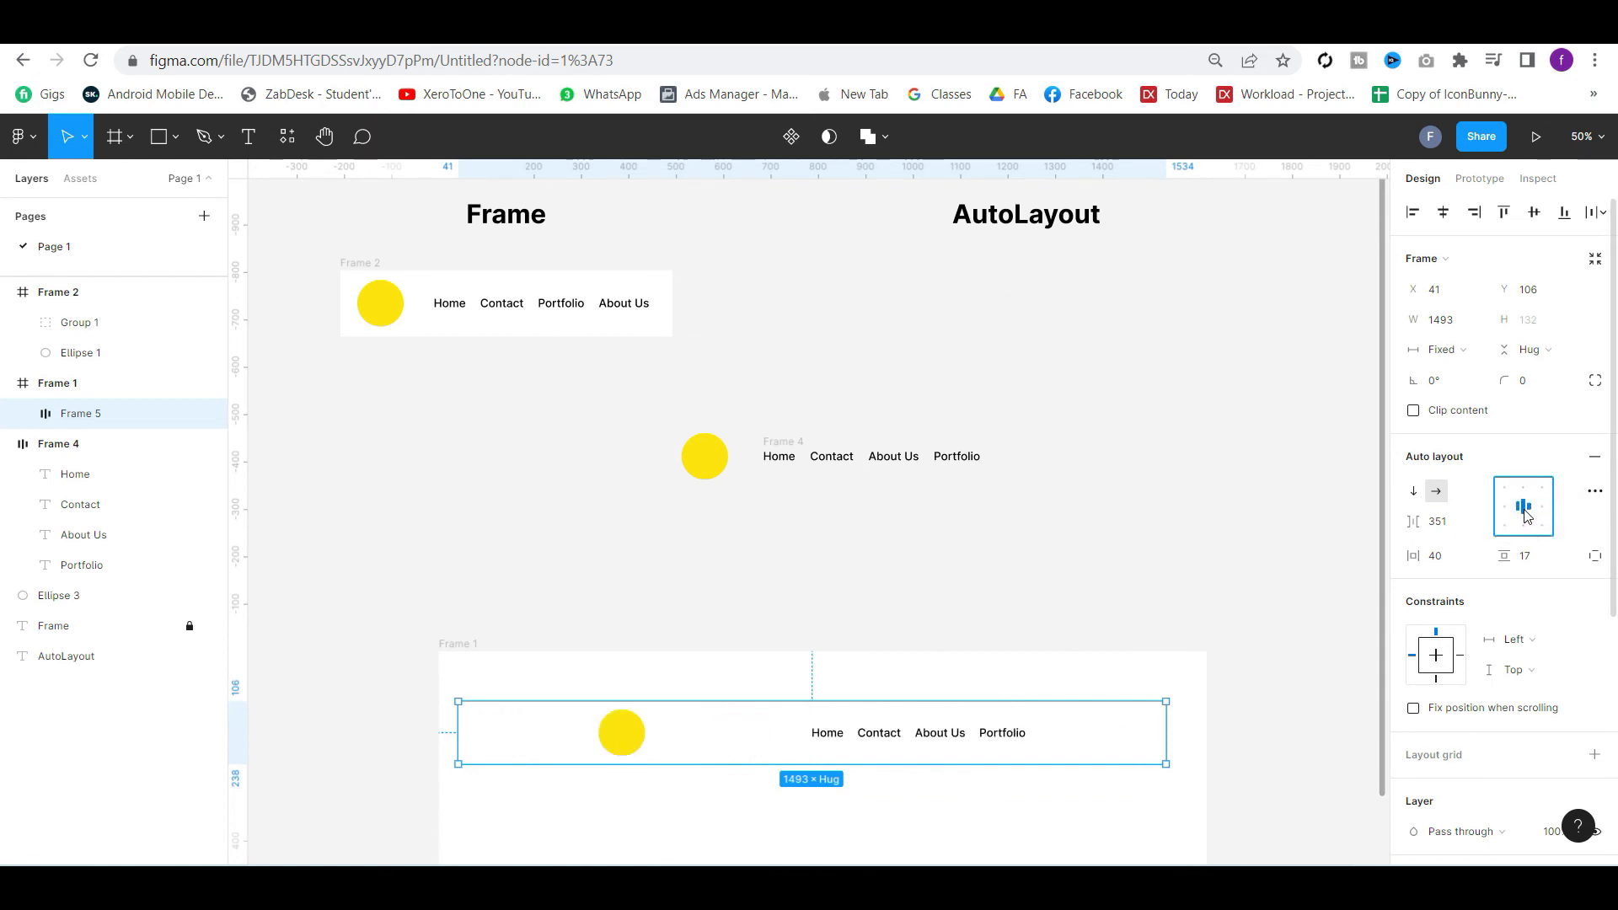
{"action": "left_click", "coordinate": [1503, 506]}
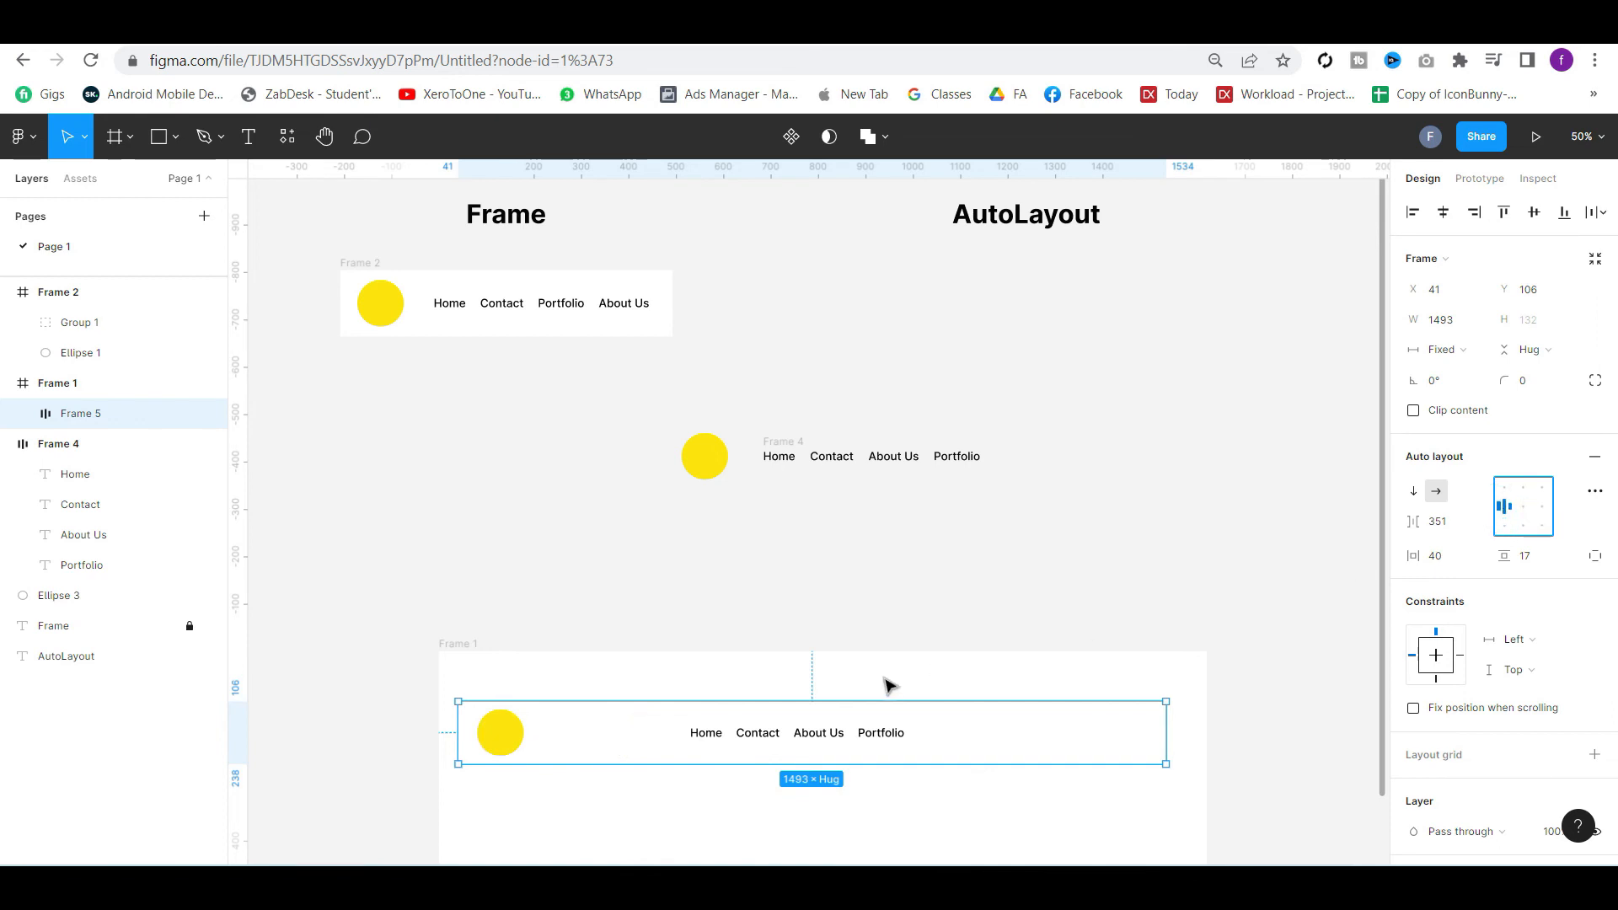
Delete the auto layout navigation bar from the large landscape frame
{"action": "left_click", "coordinate": [1038, 572]}
{"action": "left_click", "coordinate": [831, 719]}
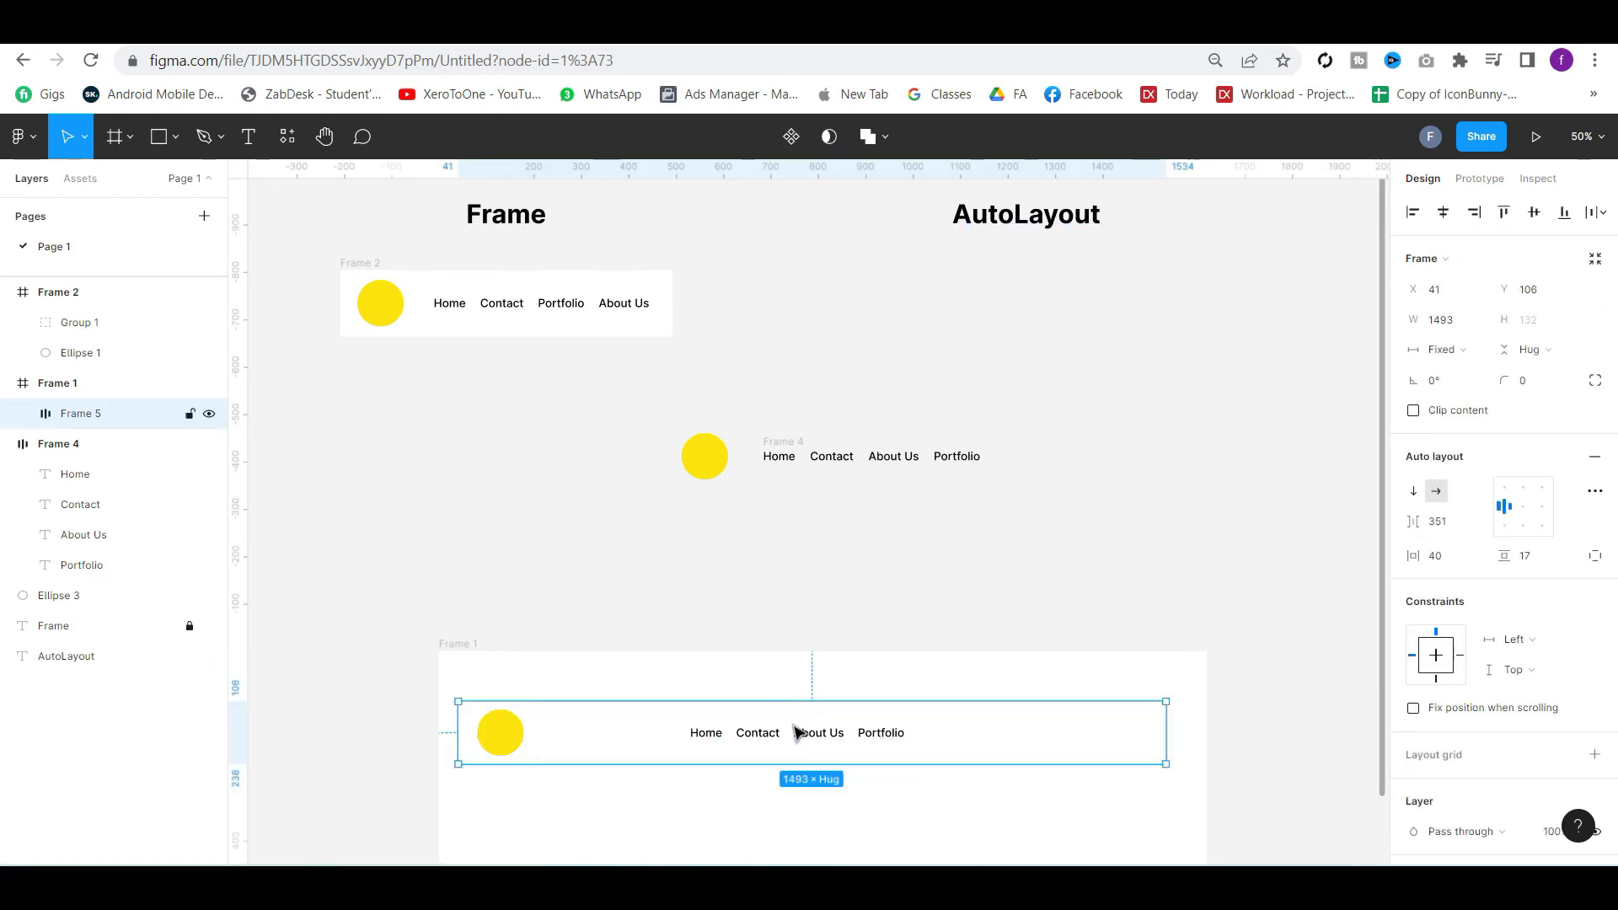
{"action": "key", "text": "Delete"}
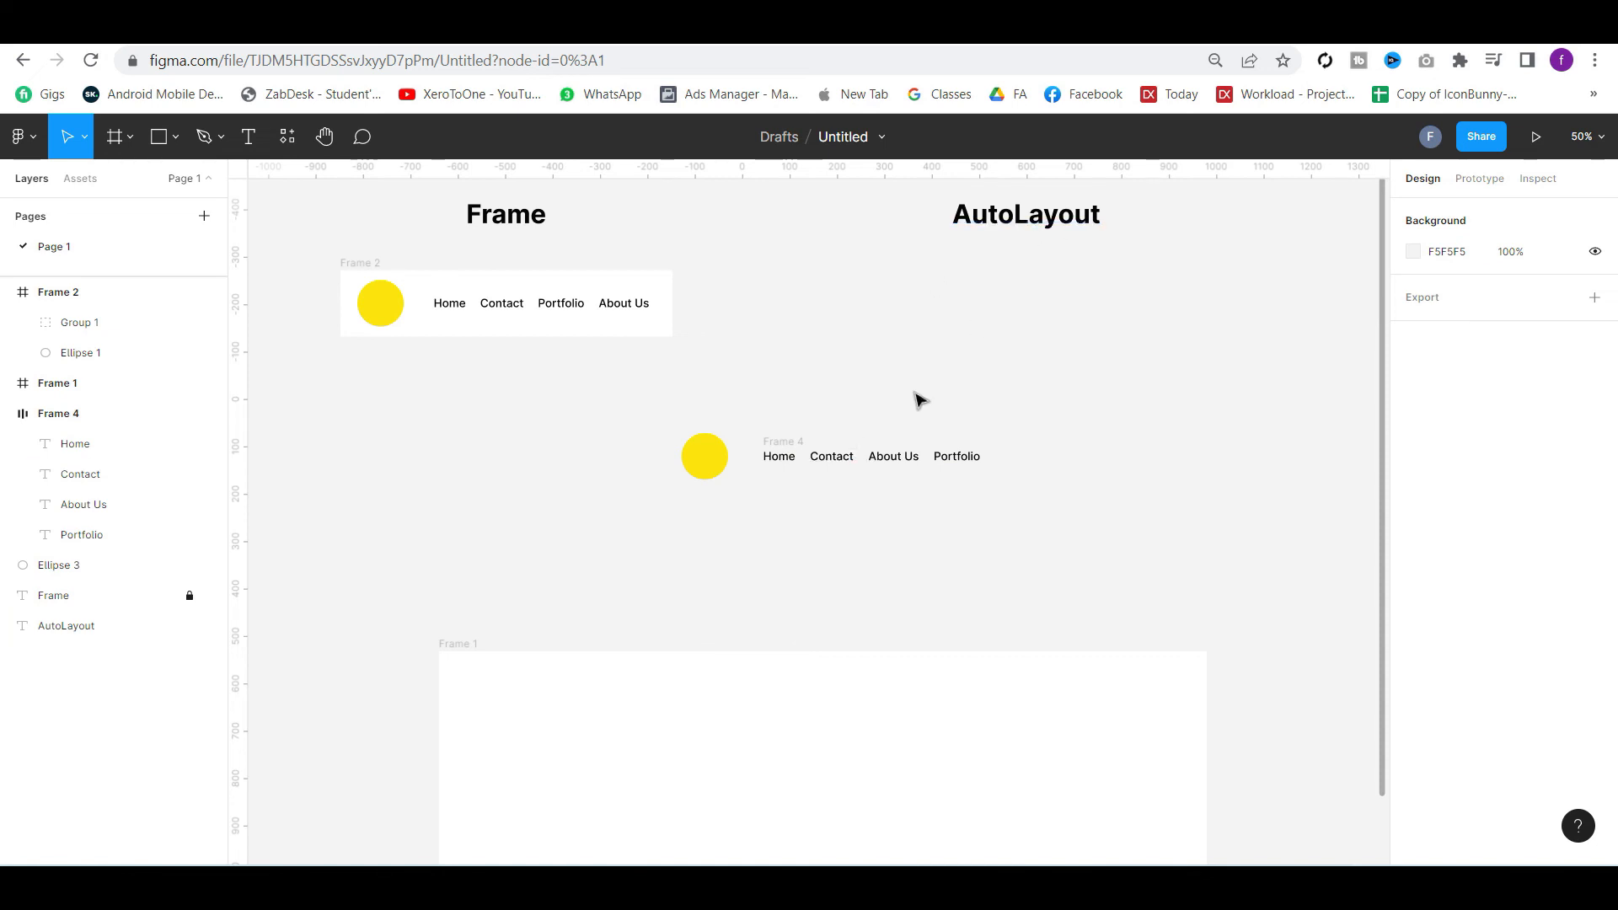
{"action": "left_click", "coordinate": [865, 460]}
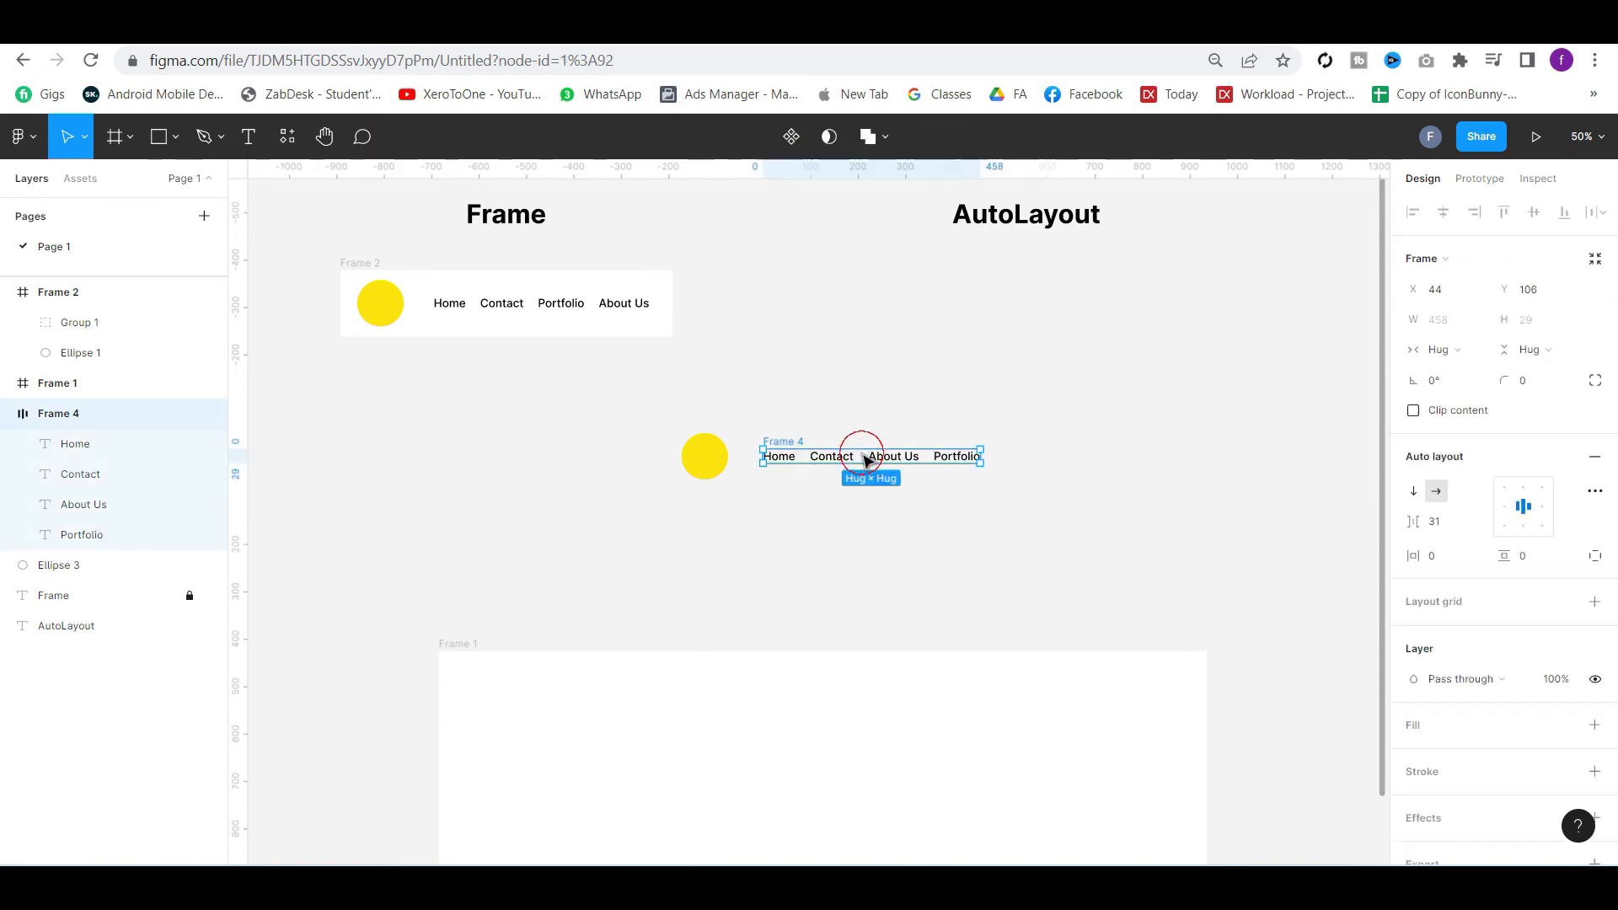
{"action": "left_click", "coordinate": [706, 460], "text": "shift"}
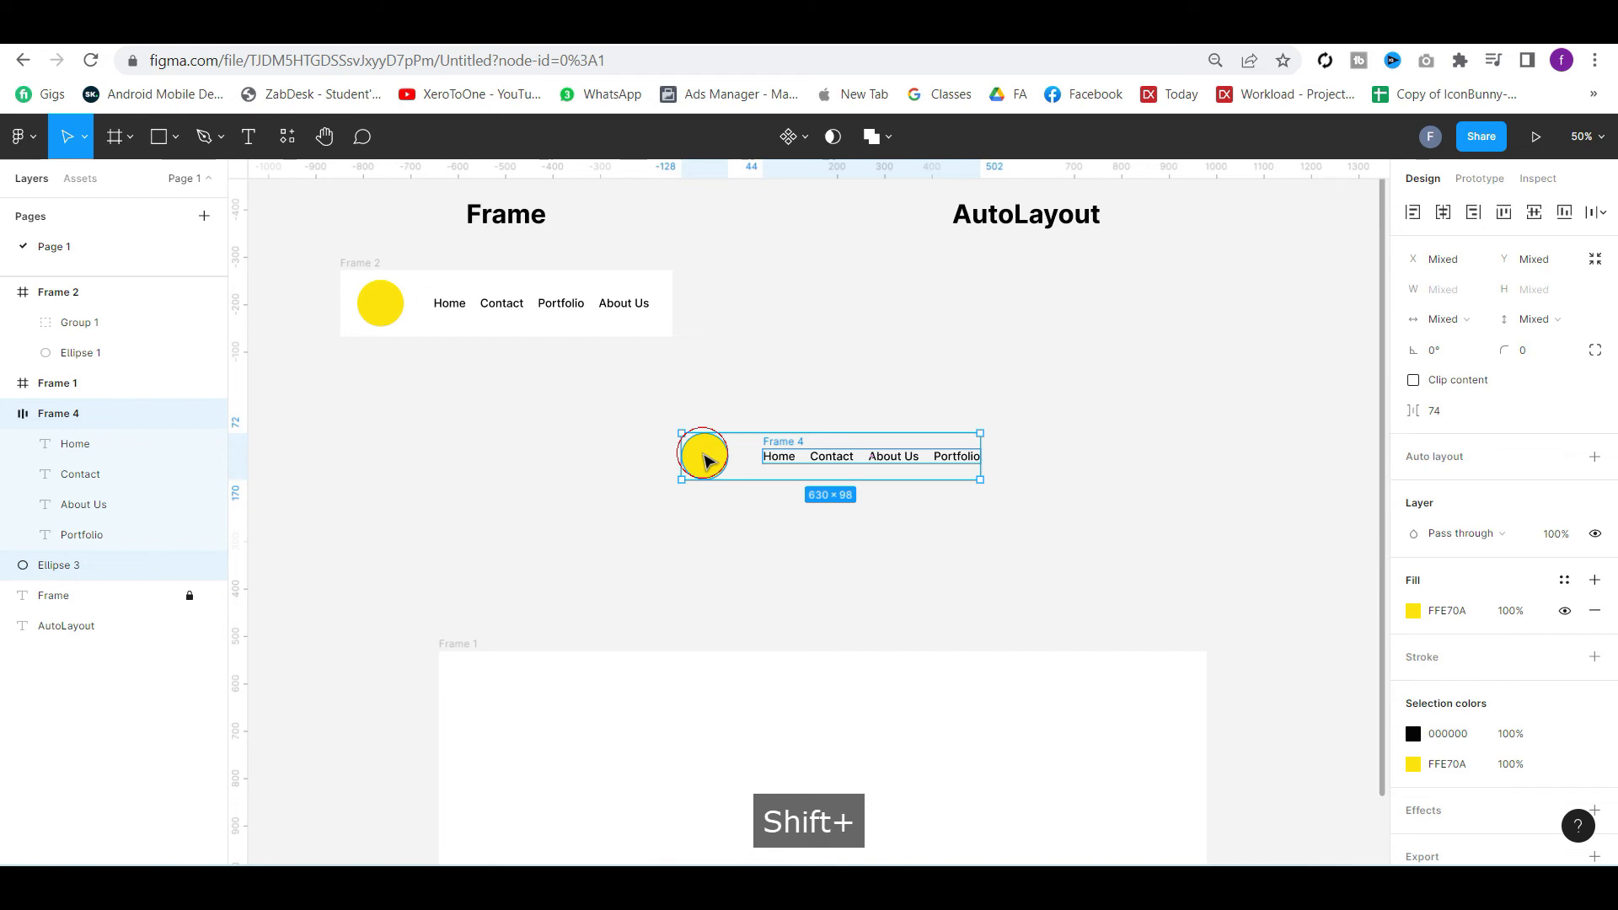
{"action": "right_click", "coordinate": [705, 459]}
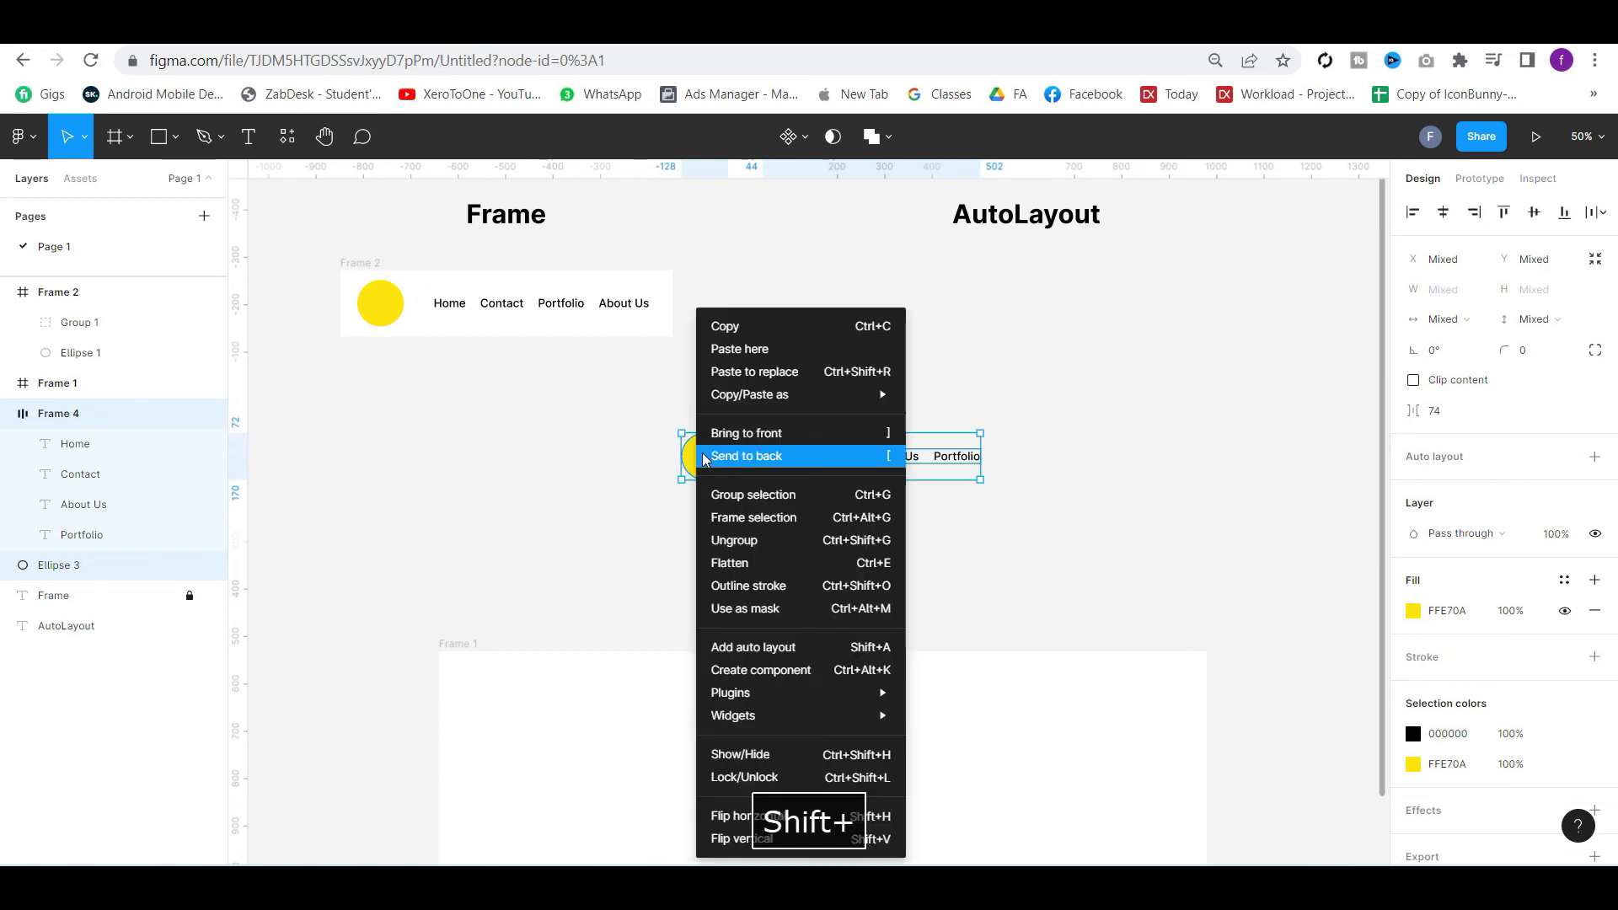
{"action": "left_click", "coordinate": [582, 518]}
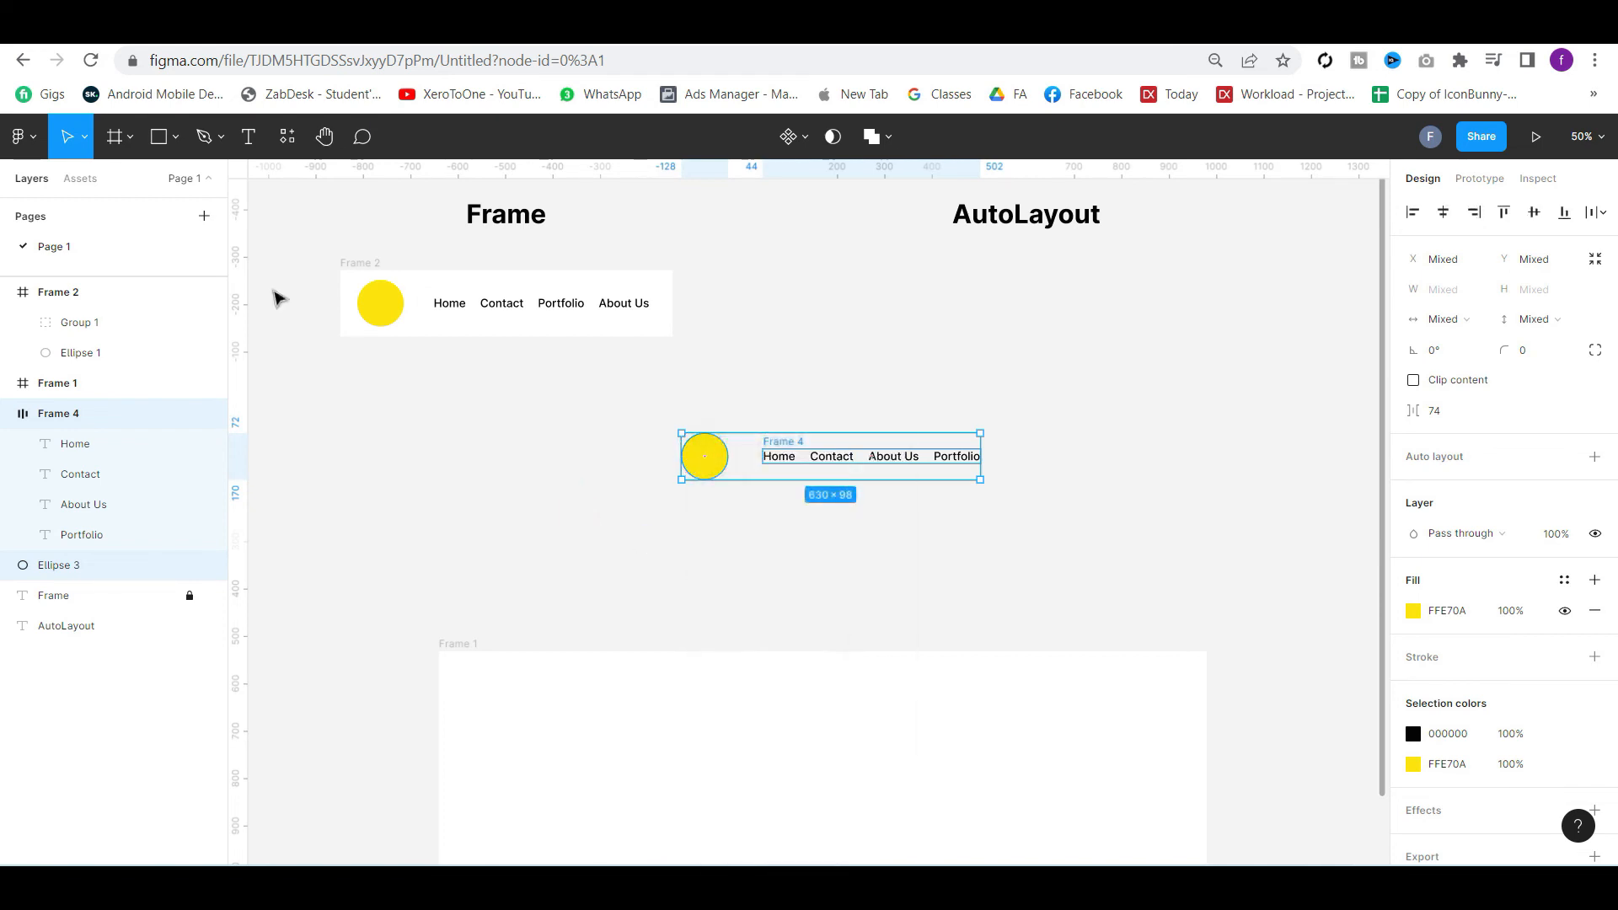
Draw a plain frame about 693 × 138 around the loose circle and label row, and widen it to 1063
{"action": "left_click", "coordinate": [118, 143]}
{"action": "mouse_move", "coordinate": [672, 421]}
{"action": "left_mouse_down"}
{"action": "mouse_move", "coordinate": [928, 491]}
{"action": "mouse_move", "coordinate": [1002, 487]}
{"action": "left_mouse_up"}
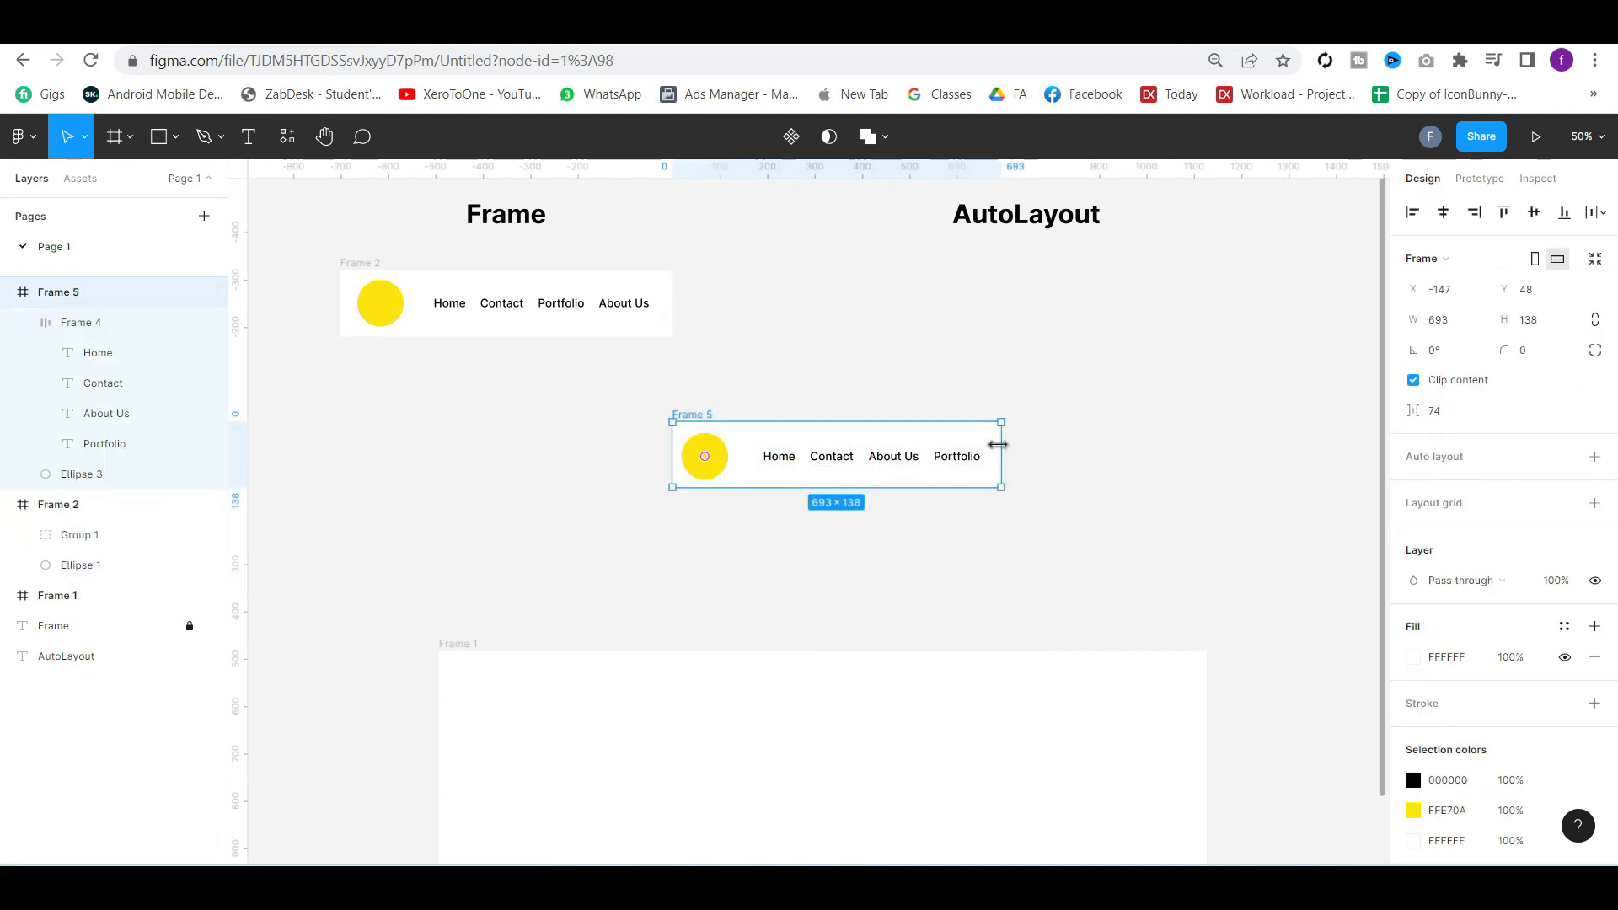
{"action": "left_click_drag", "start_coordinate": [998, 444], "coordinate": [1175, 449]}
Set the label row's horizontal constraint to Right and its auto layout alignment to centre
{"action": "left_click", "coordinate": [969, 457]}
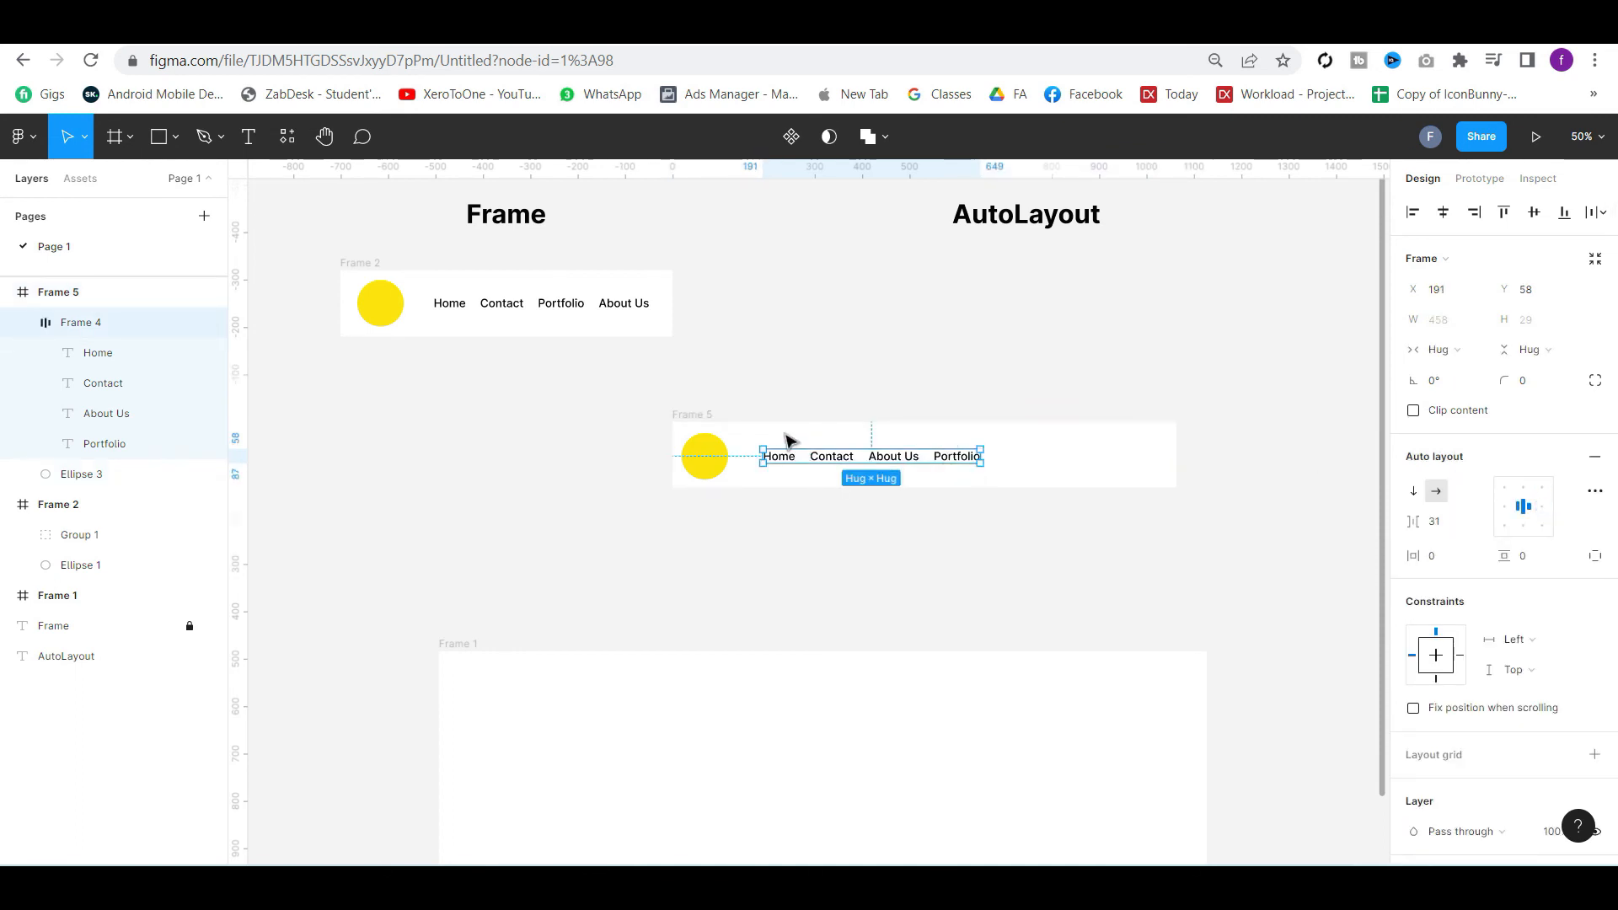
{"action": "left_click", "coordinate": [1547, 520]}
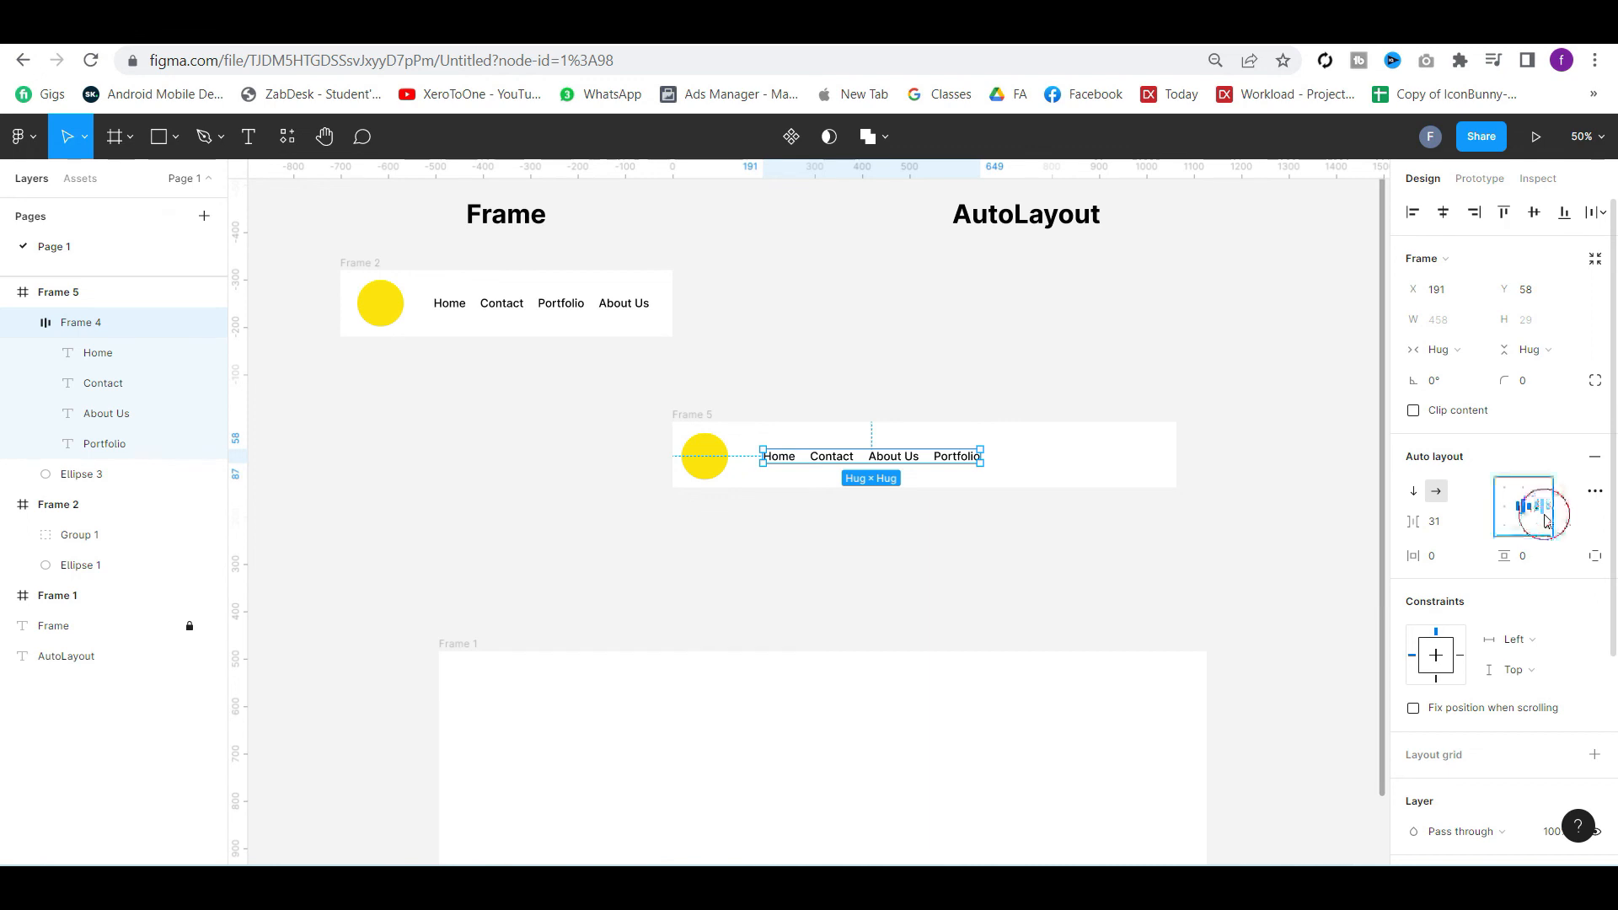
{"action": "left_click", "coordinate": [1513, 640]}
{"action": "left_click", "coordinate": [1517, 663]}
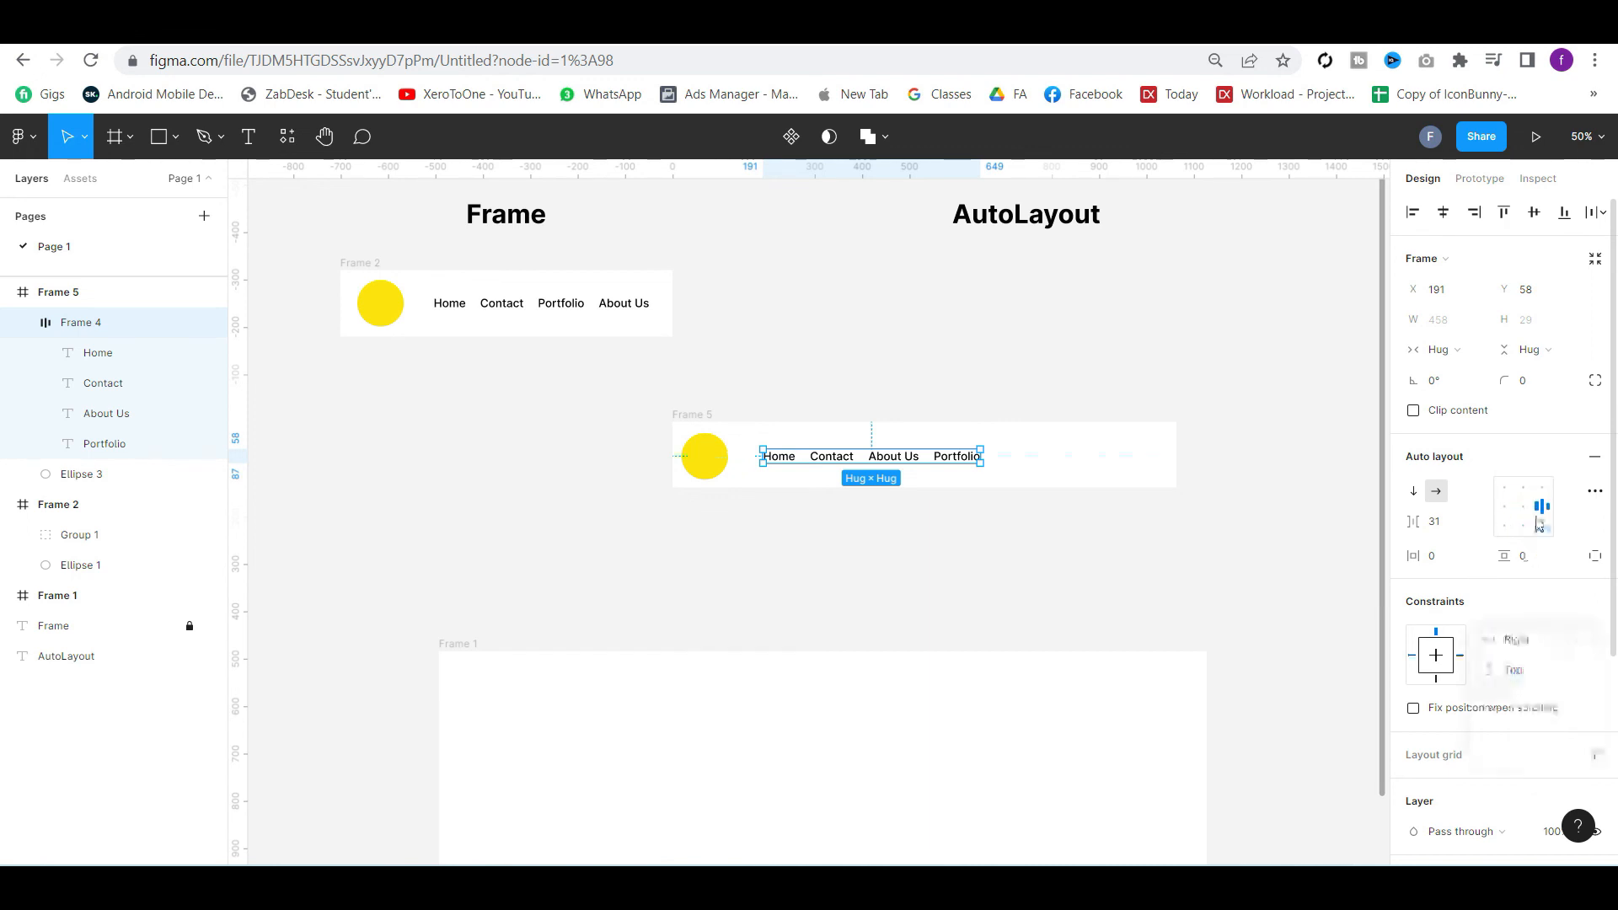
{"action": "left_click", "coordinate": [1523, 511]}
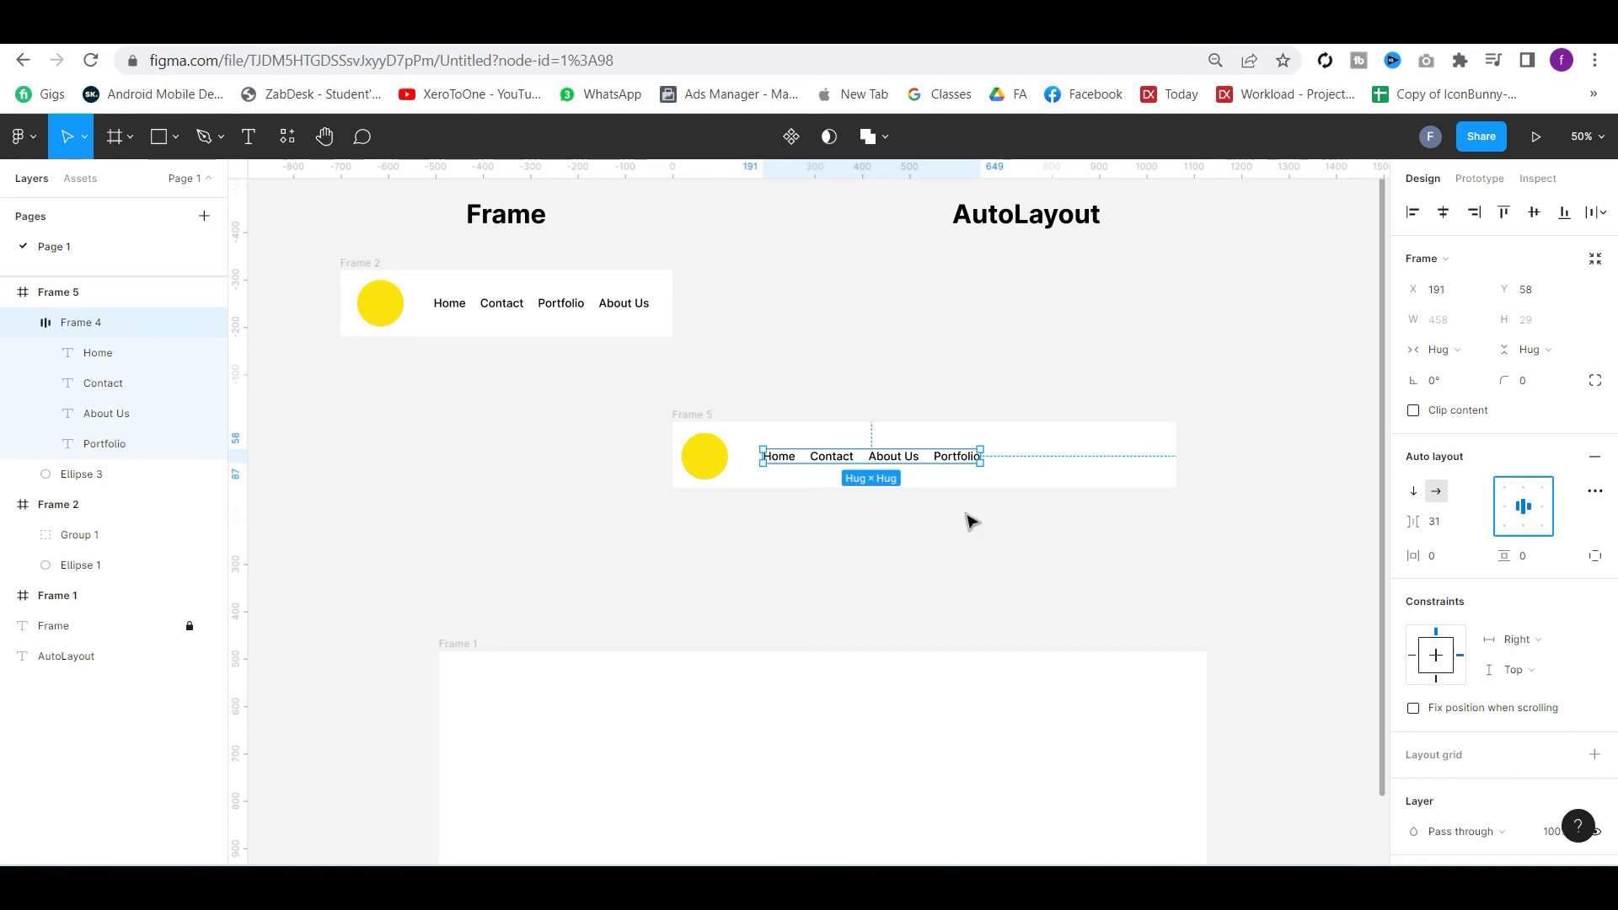
Move the label row to X 571, Y 54 near the new bar's right end, and shift the circle slightly inward
{"action": "left_click", "coordinate": [696, 470]}
{"action": "left_click_drag", "start_coordinate": [963, 463], "coordinate": [1113, 462]}
{"action": "left_click", "coordinate": [721, 456]}
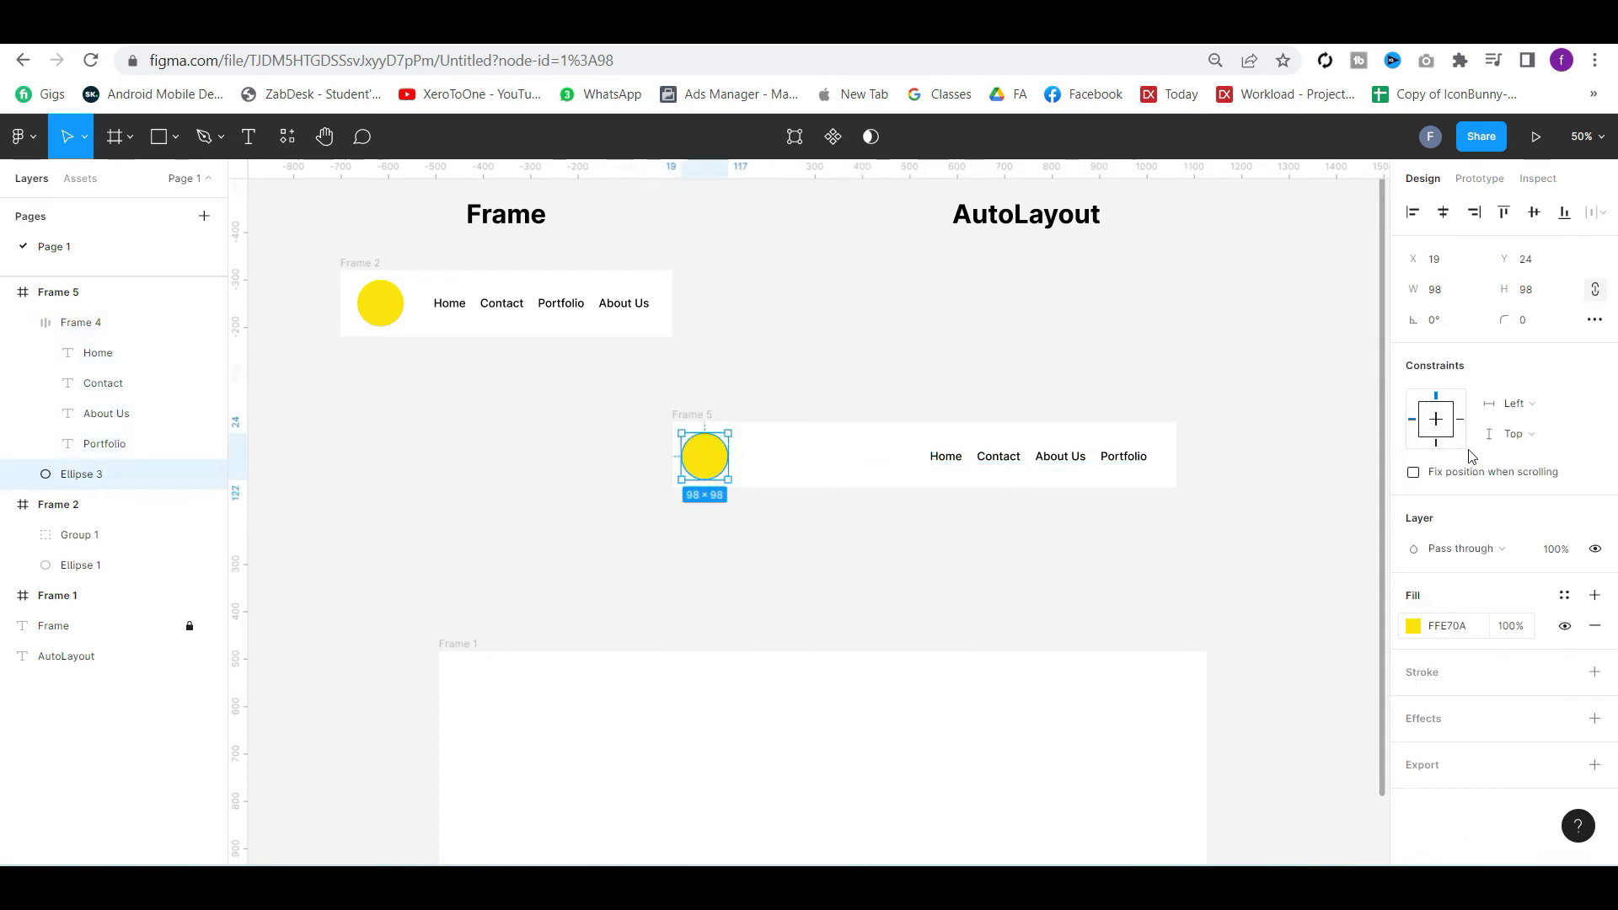
{"action": "left_click_drag", "start_coordinate": [1047, 460], "coordinate": [1081, 470]}
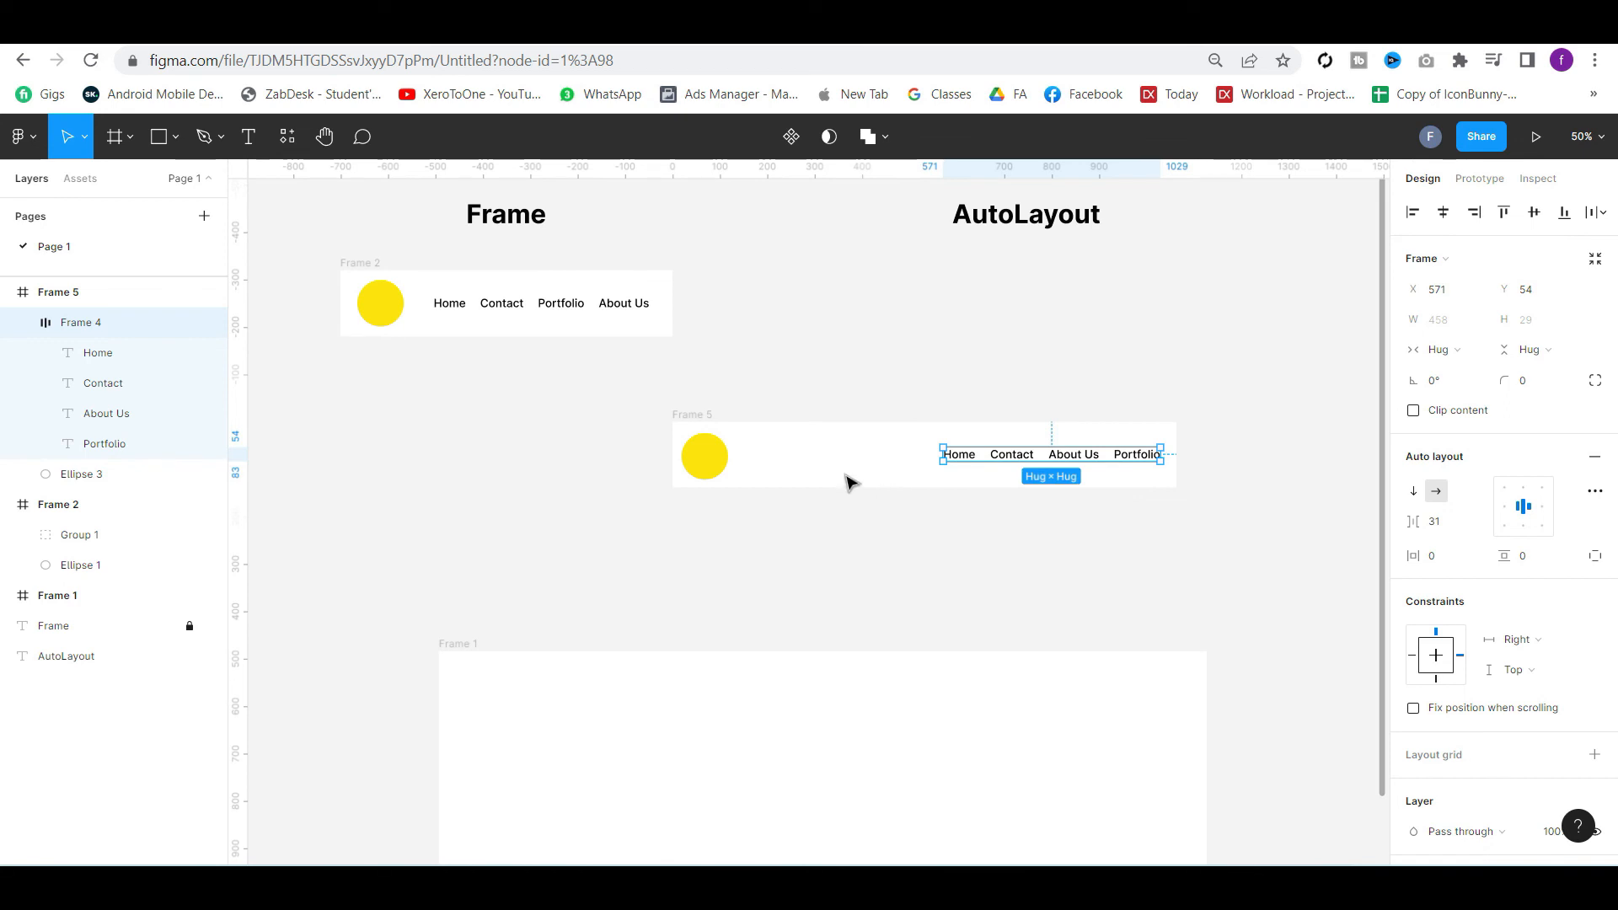
{"action": "left_click_drag", "start_coordinate": [712, 458], "coordinate": [722, 455]}
{"action": "left_click", "coordinate": [795, 538]}
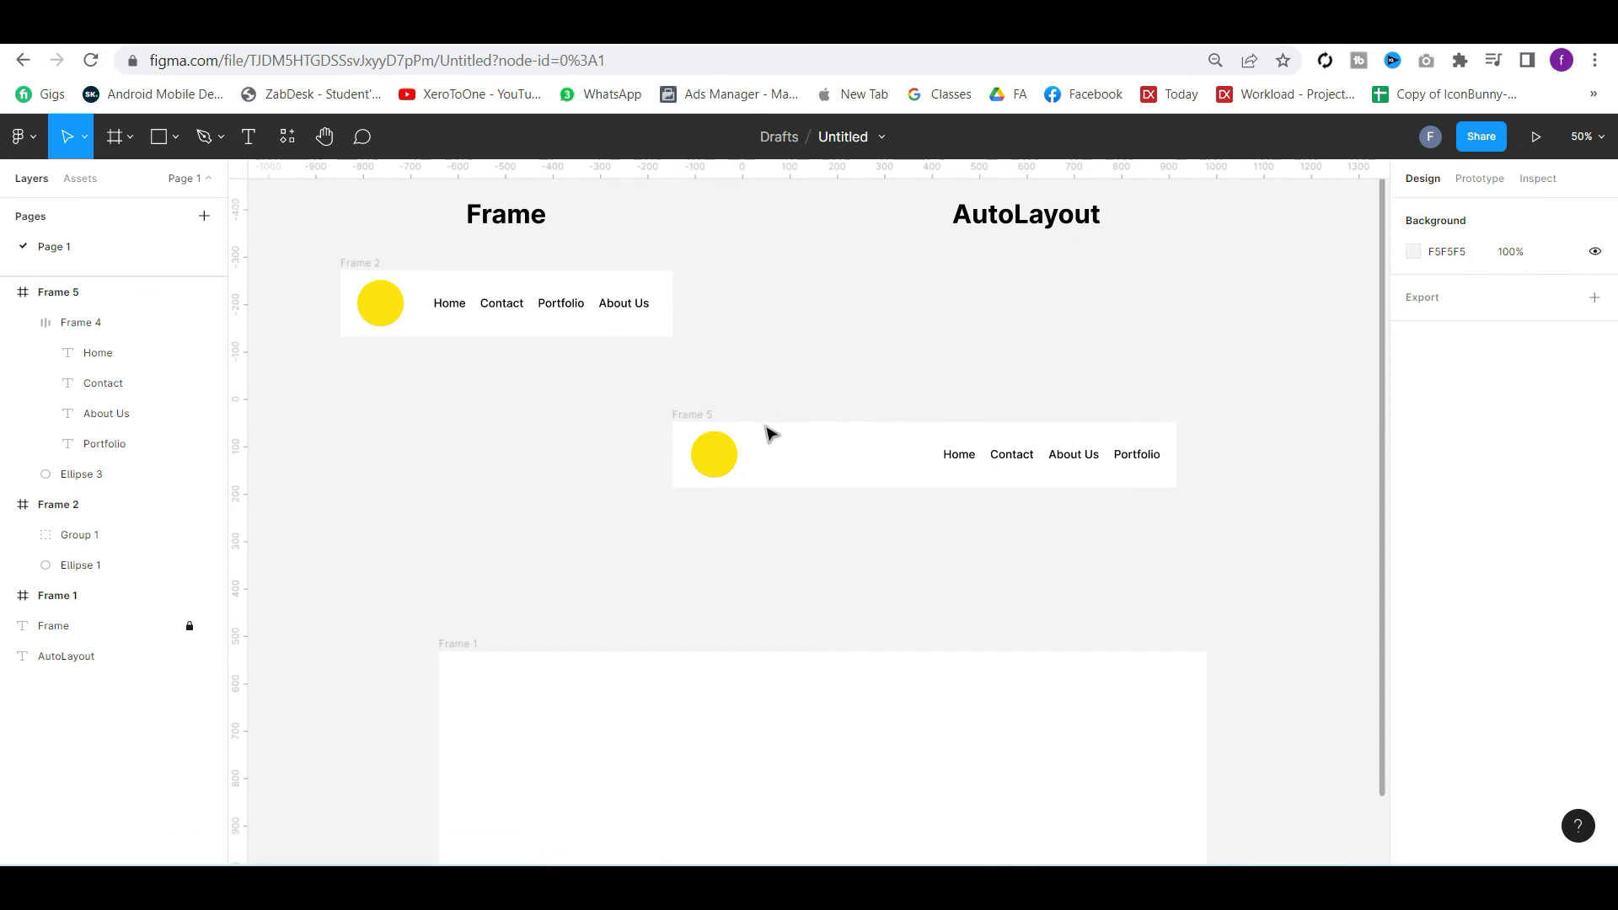
Move the new bar into the large landscape frame near its upper edge and widen it across most of that frame
{"action": "left_click", "coordinate": [705, 424]}
{"action": "scroll", "coordinate": [708, 404], "scroll_direction": "down", "scroll_amount": 2}
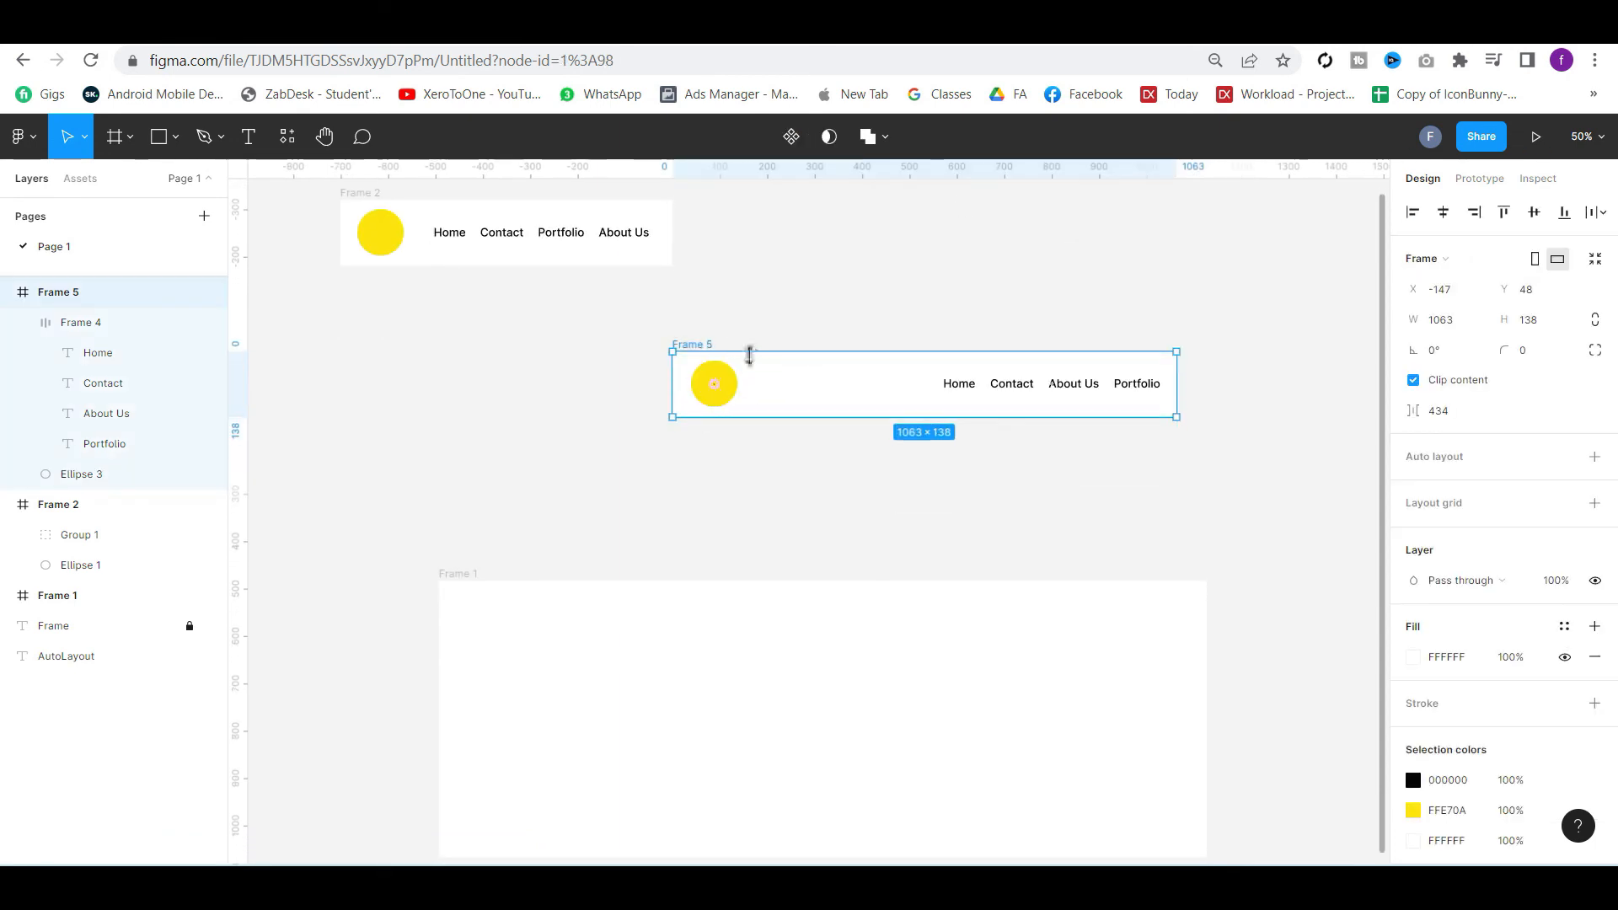
{"action": "mouse_move", "coordinate": [1180, 383]}
{"action": "left_mouse_down"}
{"action": "mouse_move", "coordinate": [1306, 384]}
{"action": "mouse_move", "coordinate": [1149, 383]}
{"action": "left_mouse_up"}
{"action": "left_click_drag", "start_coordinate": [795, 362], "coordinate": [585, 624]}
{"action": "left_click_drag", "start_coordinate": [927, 629], "coordinate": [1177, 624]}
{"action": "left_click", "coordinate": [1112, 516]}
Increase the auto layout item spacing between the four labels in the placed bar
{"action": "left_click", "coordinate": [1105, 644]}
{"action": "left_click", "coordinate": [1058, 650]}
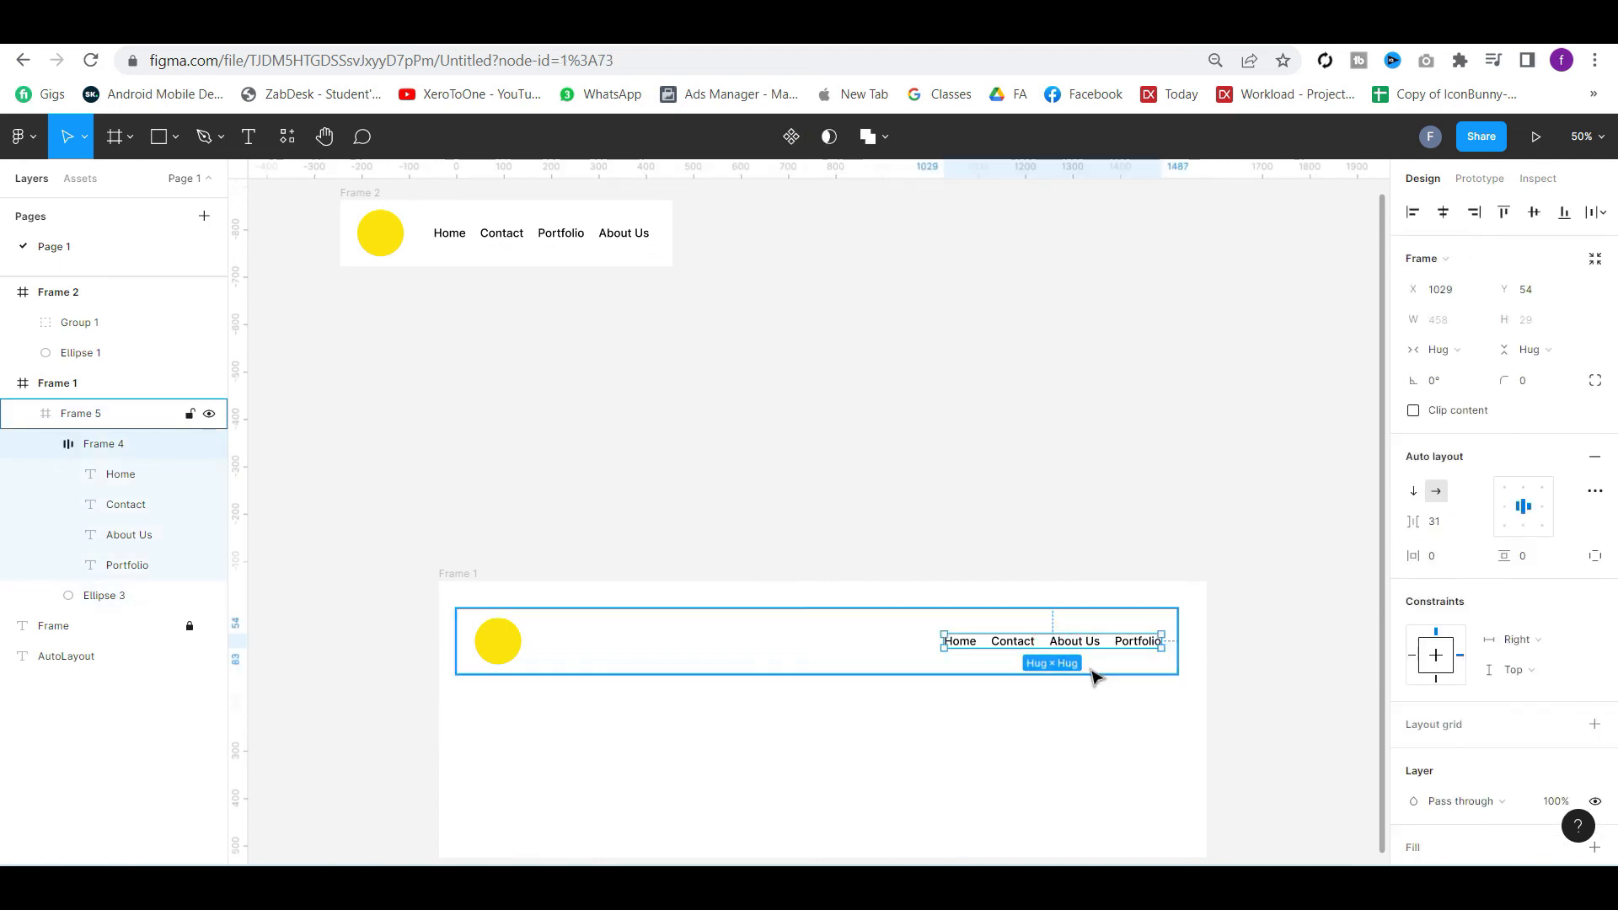
{"action": "mouse_move", "coordinate": [1414, 521]}
{"action": "left_mouse_down"}
{"action": "mouse_move", "coordinate": [1521, 506]}
{"action": "mouse_move", "coordinate": [1373, 506]}
{"action": "mouse_move", "coordinate": [1567, 506]}
{"action": "mouse_move", "coordinate": [1437, 516]}
{"action": "left_mouse_up"}
{"action": "left_click", "coordinate": [1069, 517]}
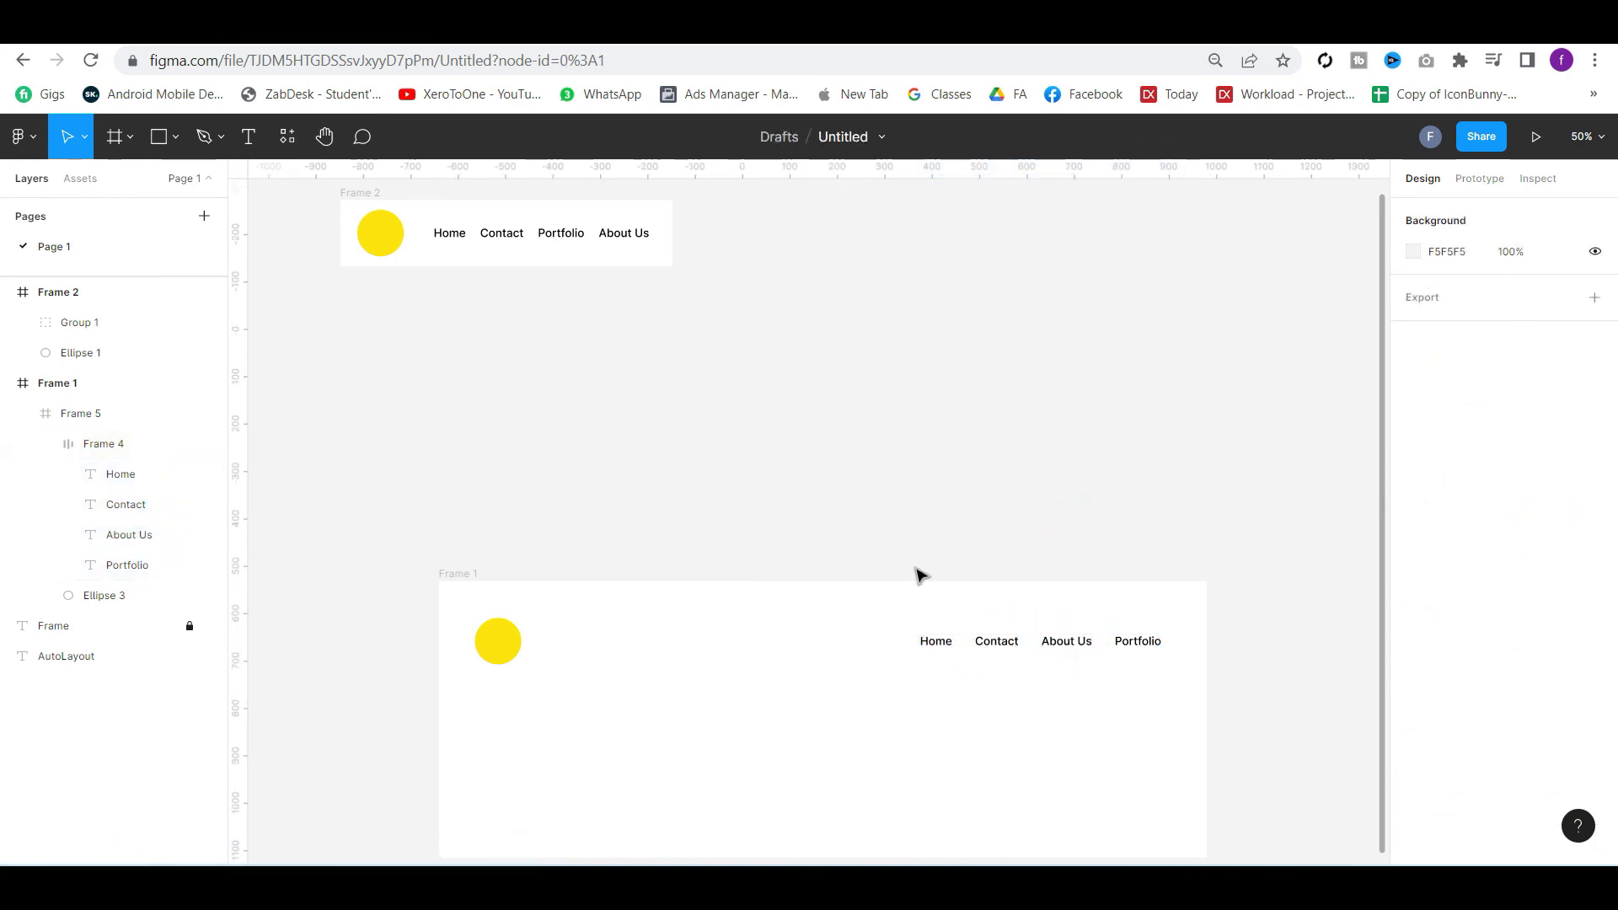
Narrow the navigation bar in the landscape frame to test its constraints, and widen it again to 1543
{"action": "scroll", "coordinate": [921, 571], "scroll_direction": "up", "scroll_amount": 1}
{"action": "scroll", "coordinate": [758, 573], "scroll_direction": "down", "scroll_amount": 2}
{"action": "left_click", "coordinate": [595, 578]}
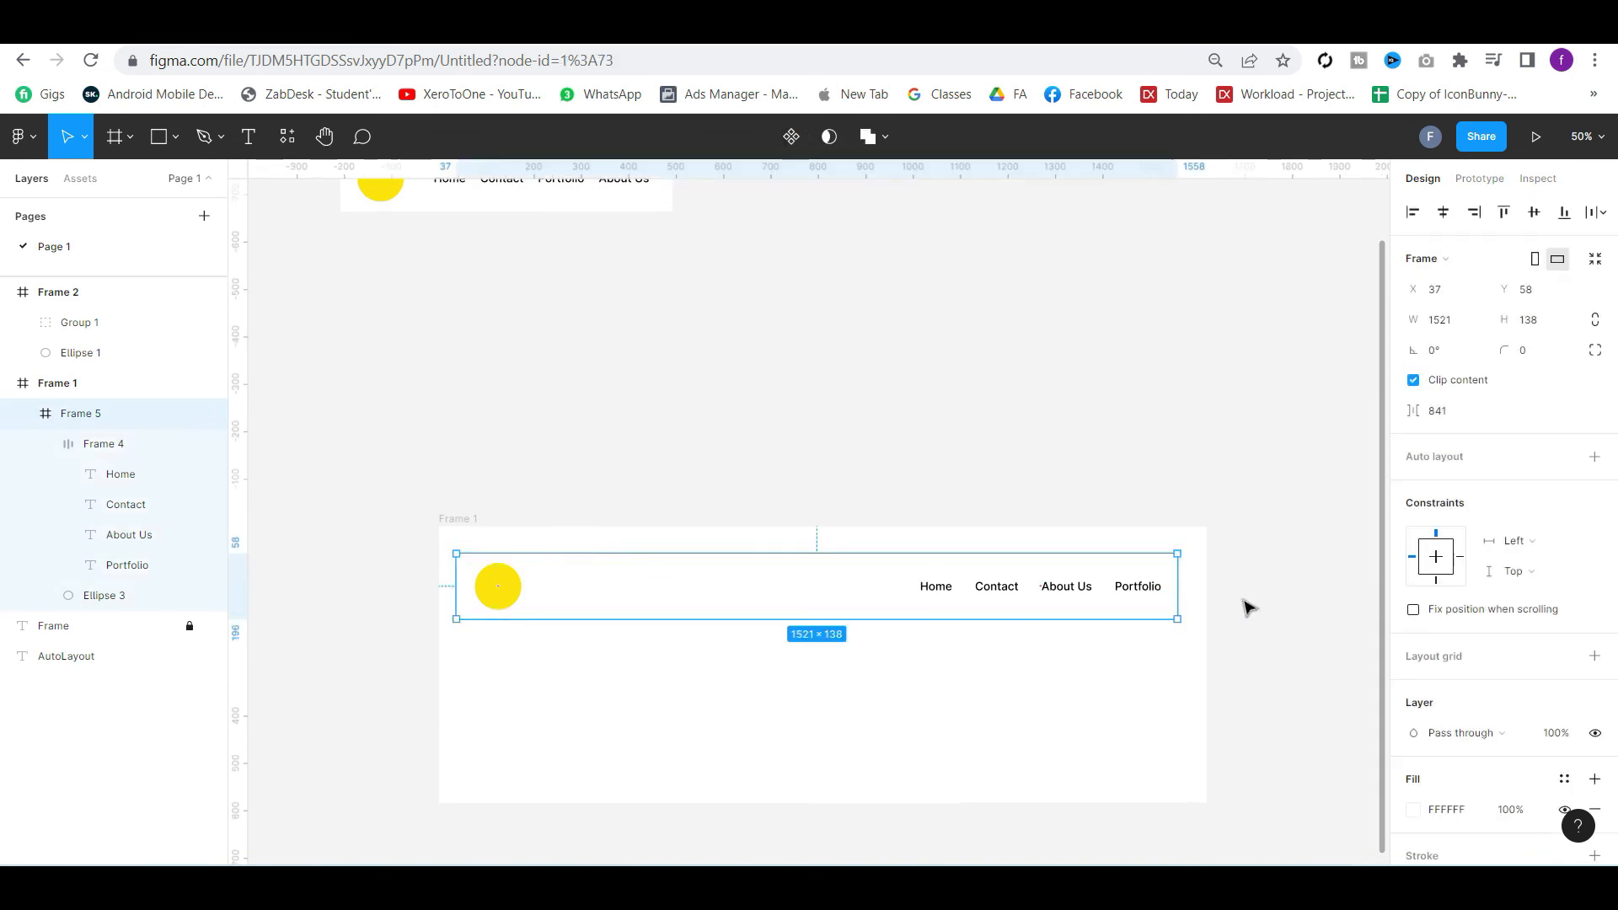
{"action": "left_click_drag", "start_coordinate": [1177, 586], "coordinate": [849, 585]}
{"action": "left_click_drag", "start_coordinate": [961, 571], "coordinate": [1188, 578]}
{"action": "left_click", "coordinate": [587, 455]}
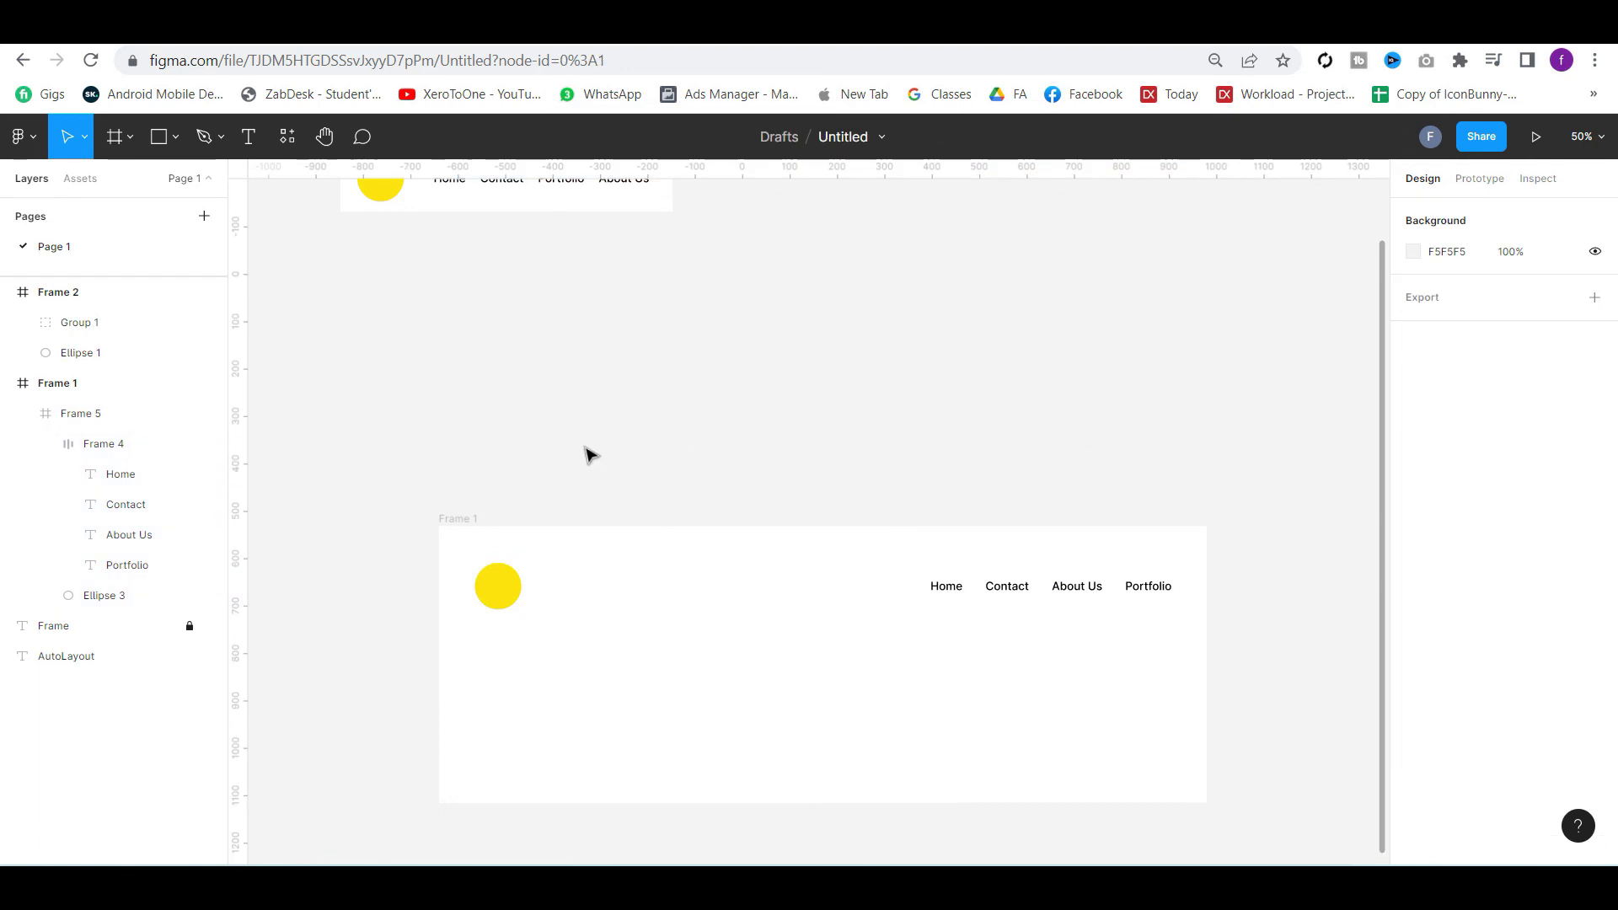
Change the navigation bar's fill to the light grey F9F6F6
{"action": "left_click", "coordinate": [881, 596]}
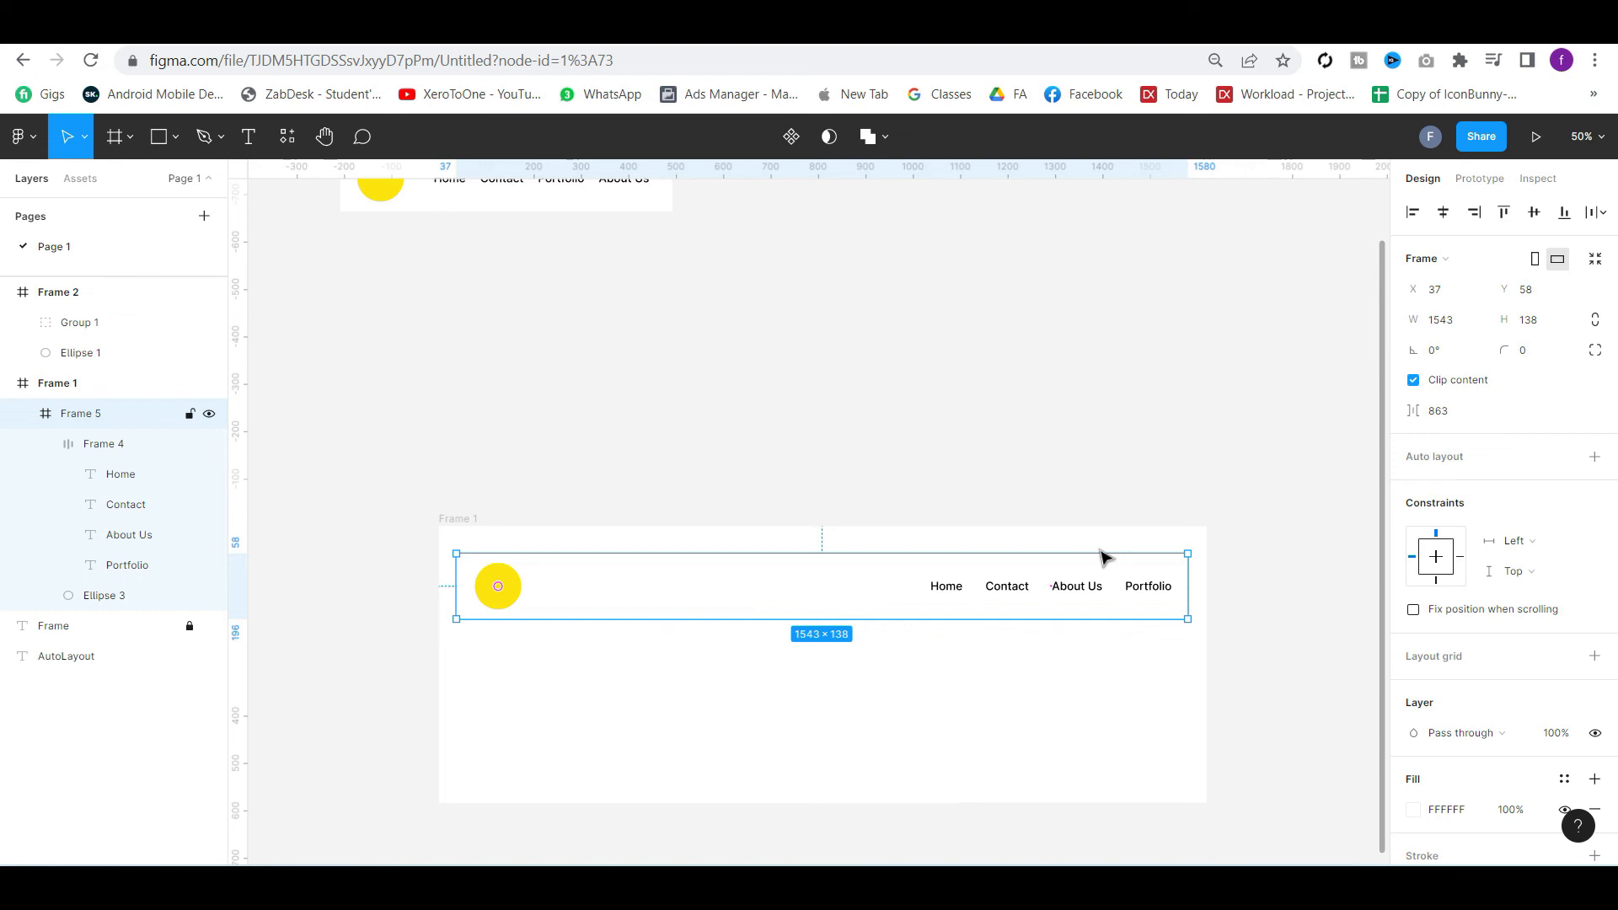
{"action": "left_click", "coordinate": [1412, 821]}
{"action": "left_click", "coordinate": [1168, 402]}
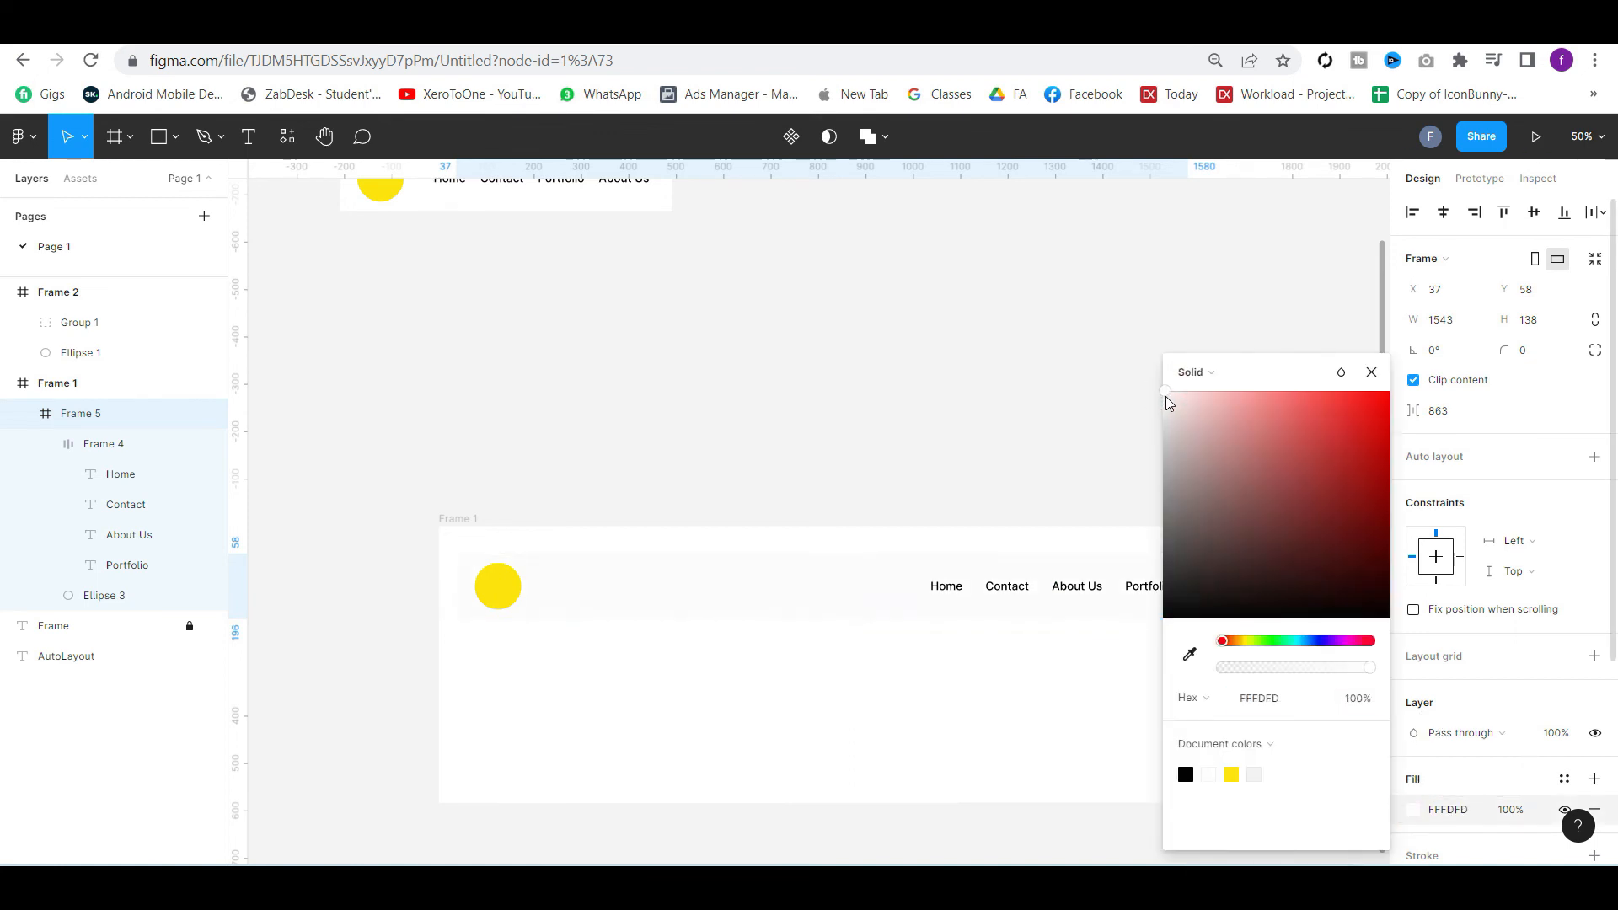
{"action": "left_click", "coordinate": [950, 387]}
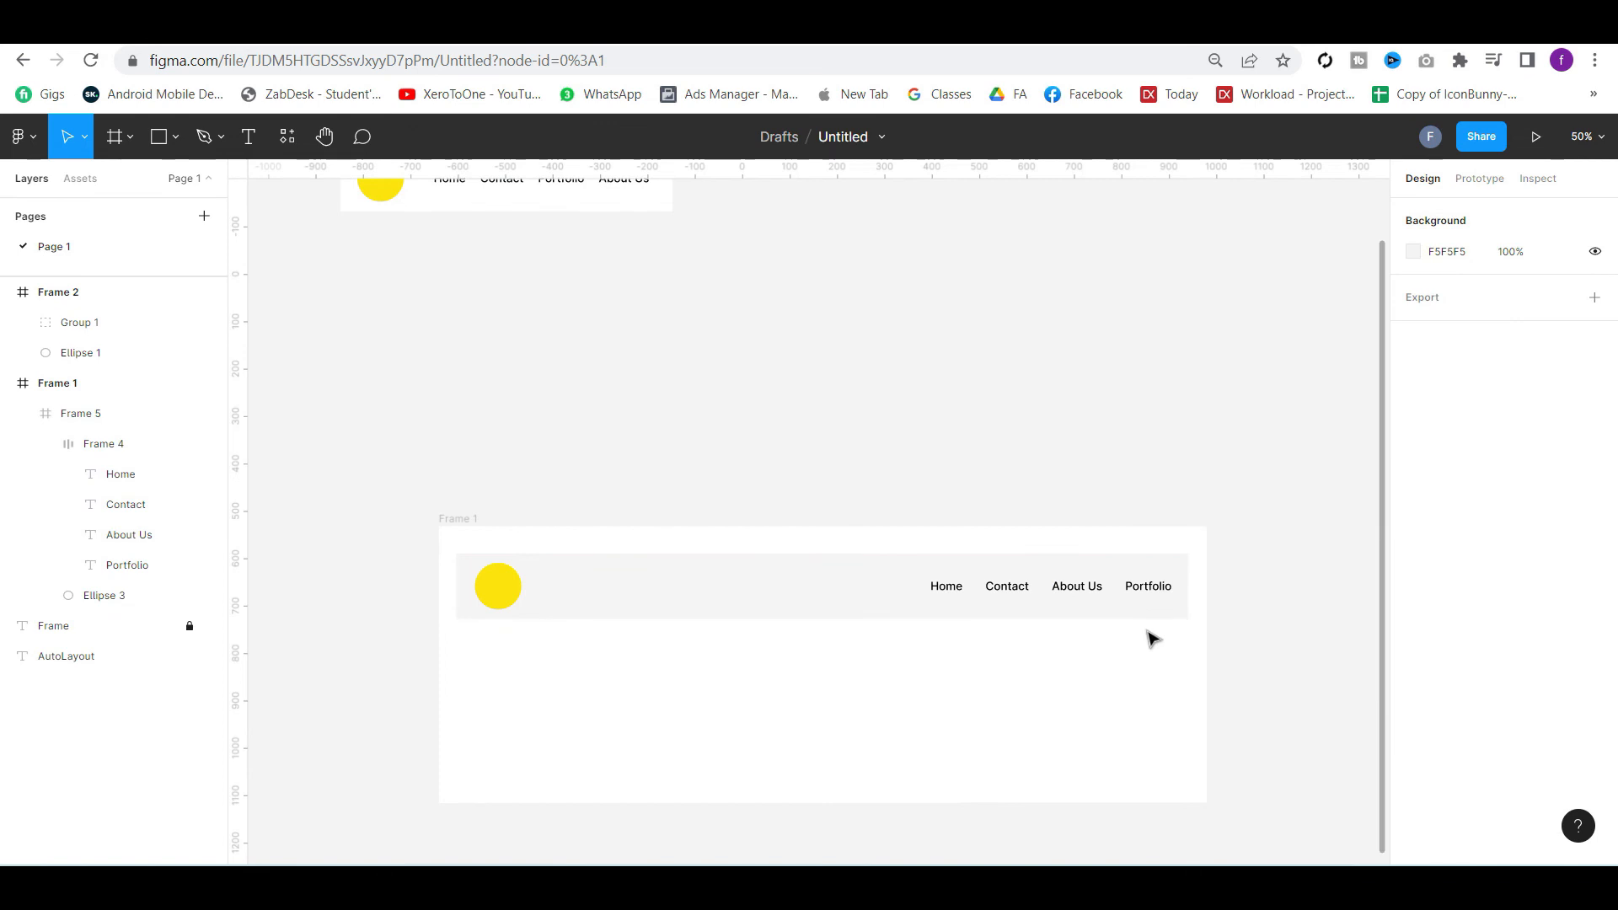
{"action": "left_click", "coordinate": [1180, 619]}
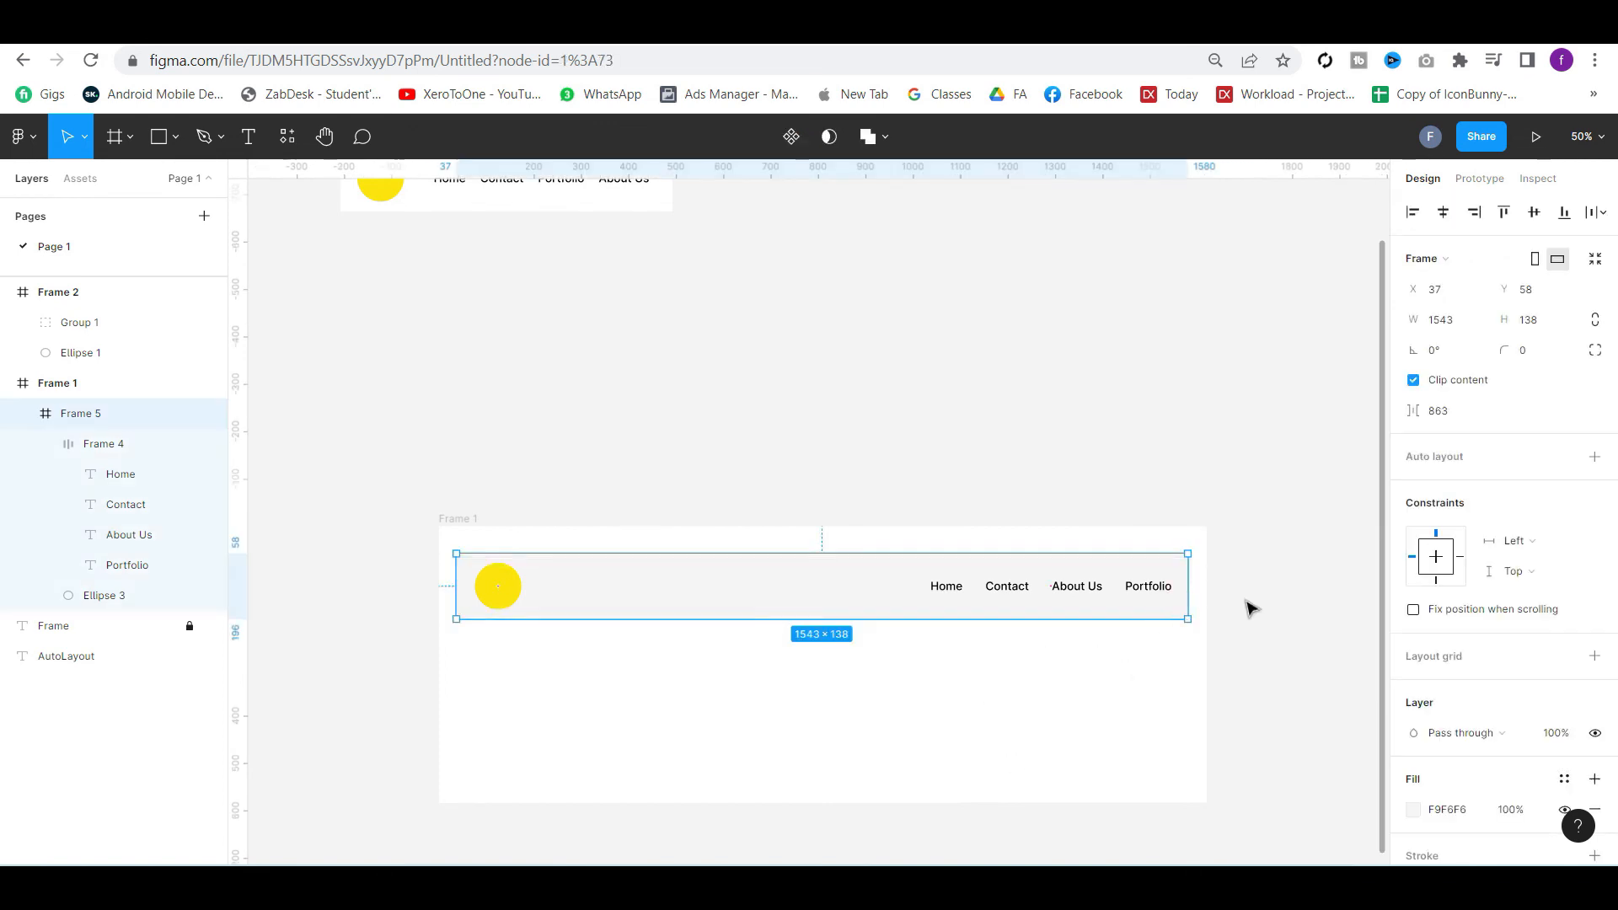
{"action": "left_click", "coordinate": [1137, 450]}
{"action": "scroll", "coordinate": [1138, 451], "scroll_direction": "up", "scroll_amount": 3}
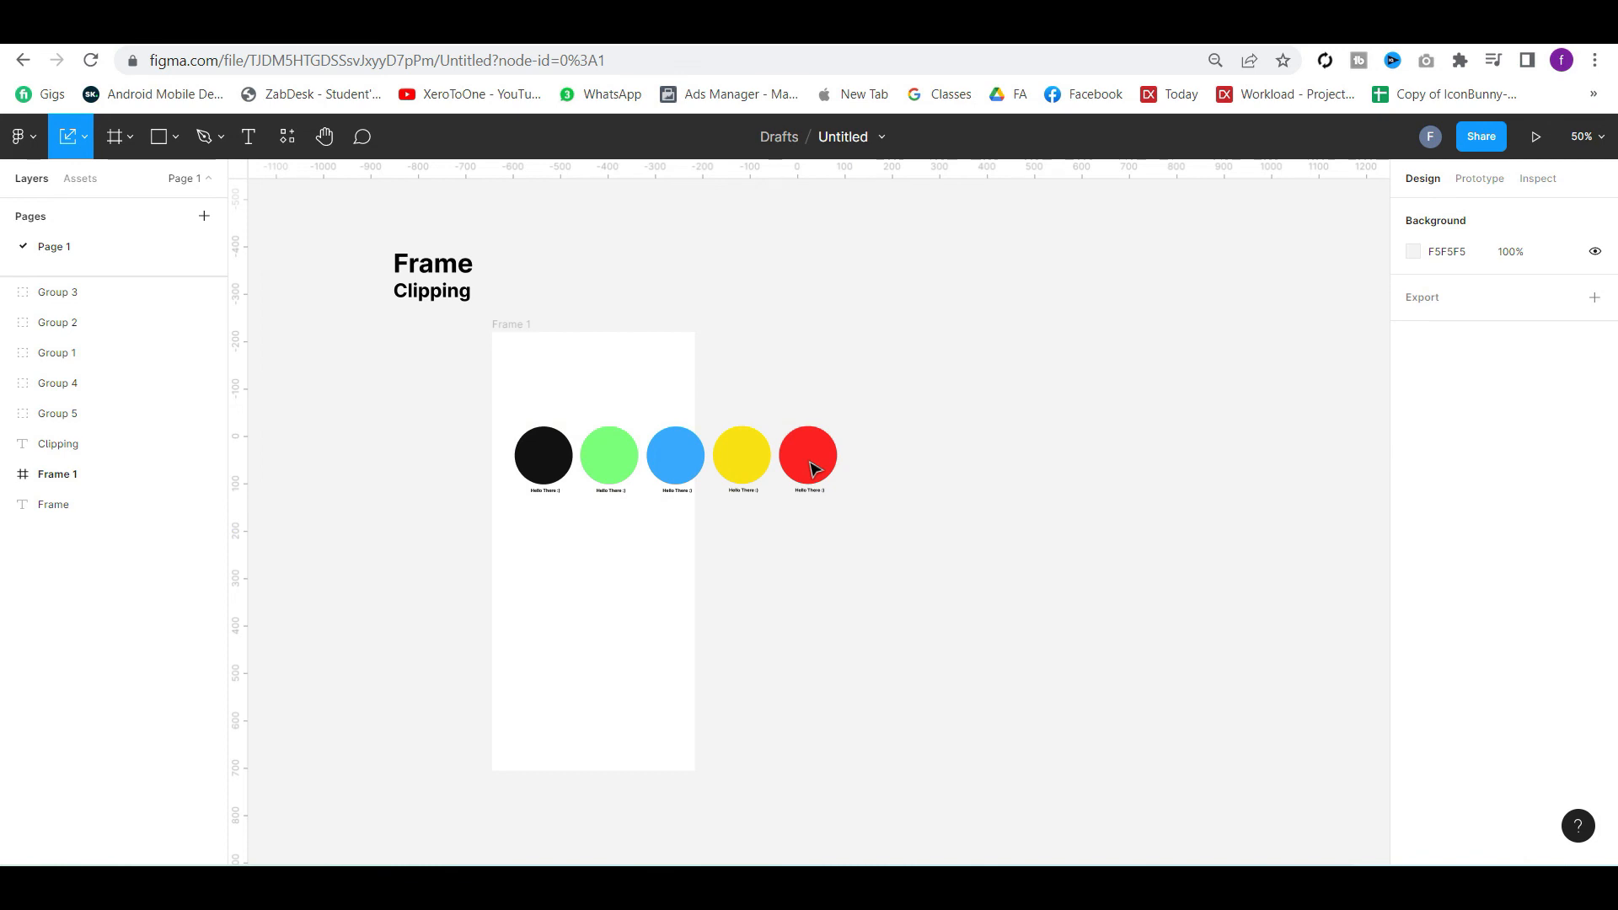
{"action": "left_click", "coordinate": [810, 466]}
{"action": "left_click_drag", "start_coordinate": [826, 466], "coordinate": [891, 466]}
{"action": "key", "text": "Delete"}
Duplicate the blue and green circle groups and append the copies after the red circle, extending the evenly spaced row
{"action": "left_click", "coordinate": [703, 469]}
{"action": "left_click_drag", "start_coordinate": [703, 469], "coordinate": [906, 470]}
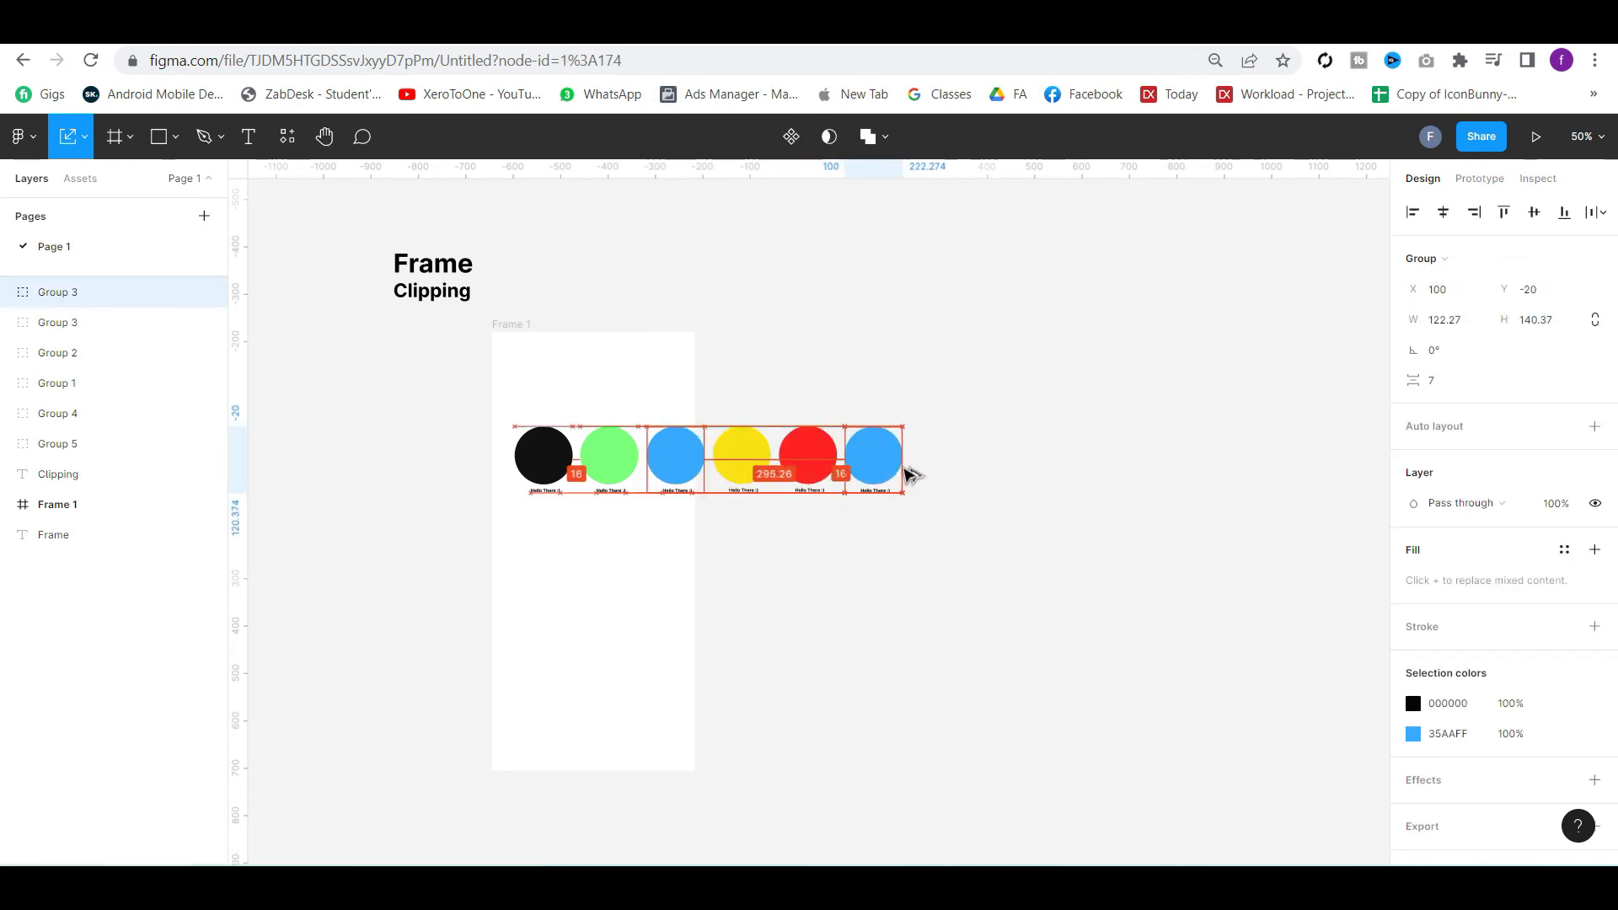
{"action": "left_click_drag", "start_coordinate": [596, 469], "coordinate": [927, 466]}
{"action": "left_click", "coordinate": [861, 598]}
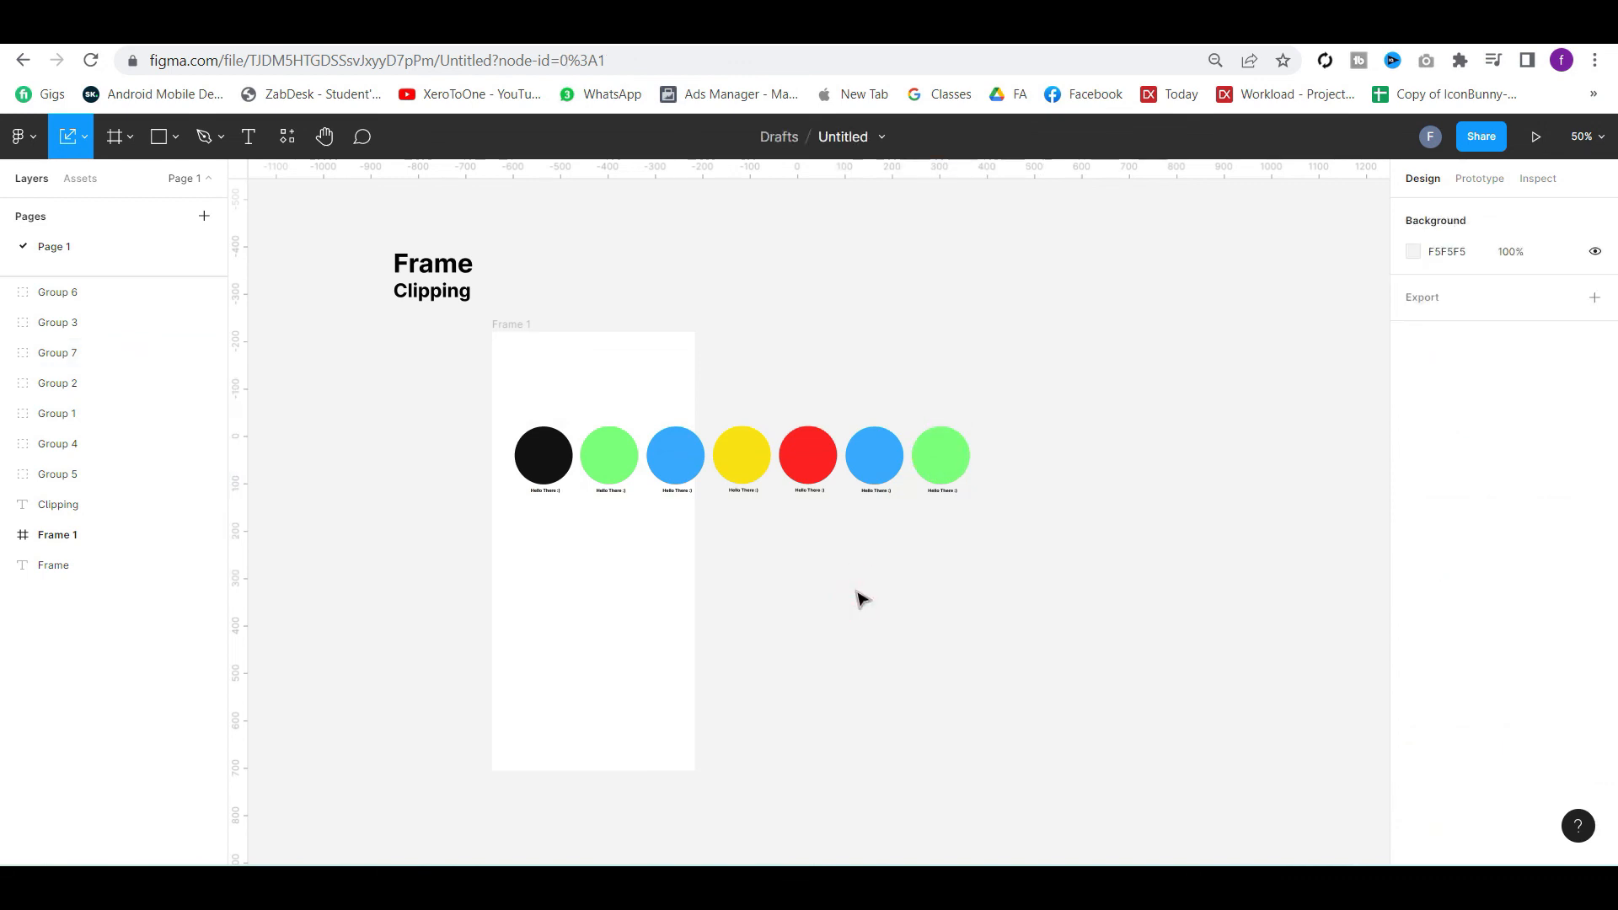
Reorder the portrait frame above all the circle groups in the layer stack
{"action": "left_click", "coordinate": [515, 346]}
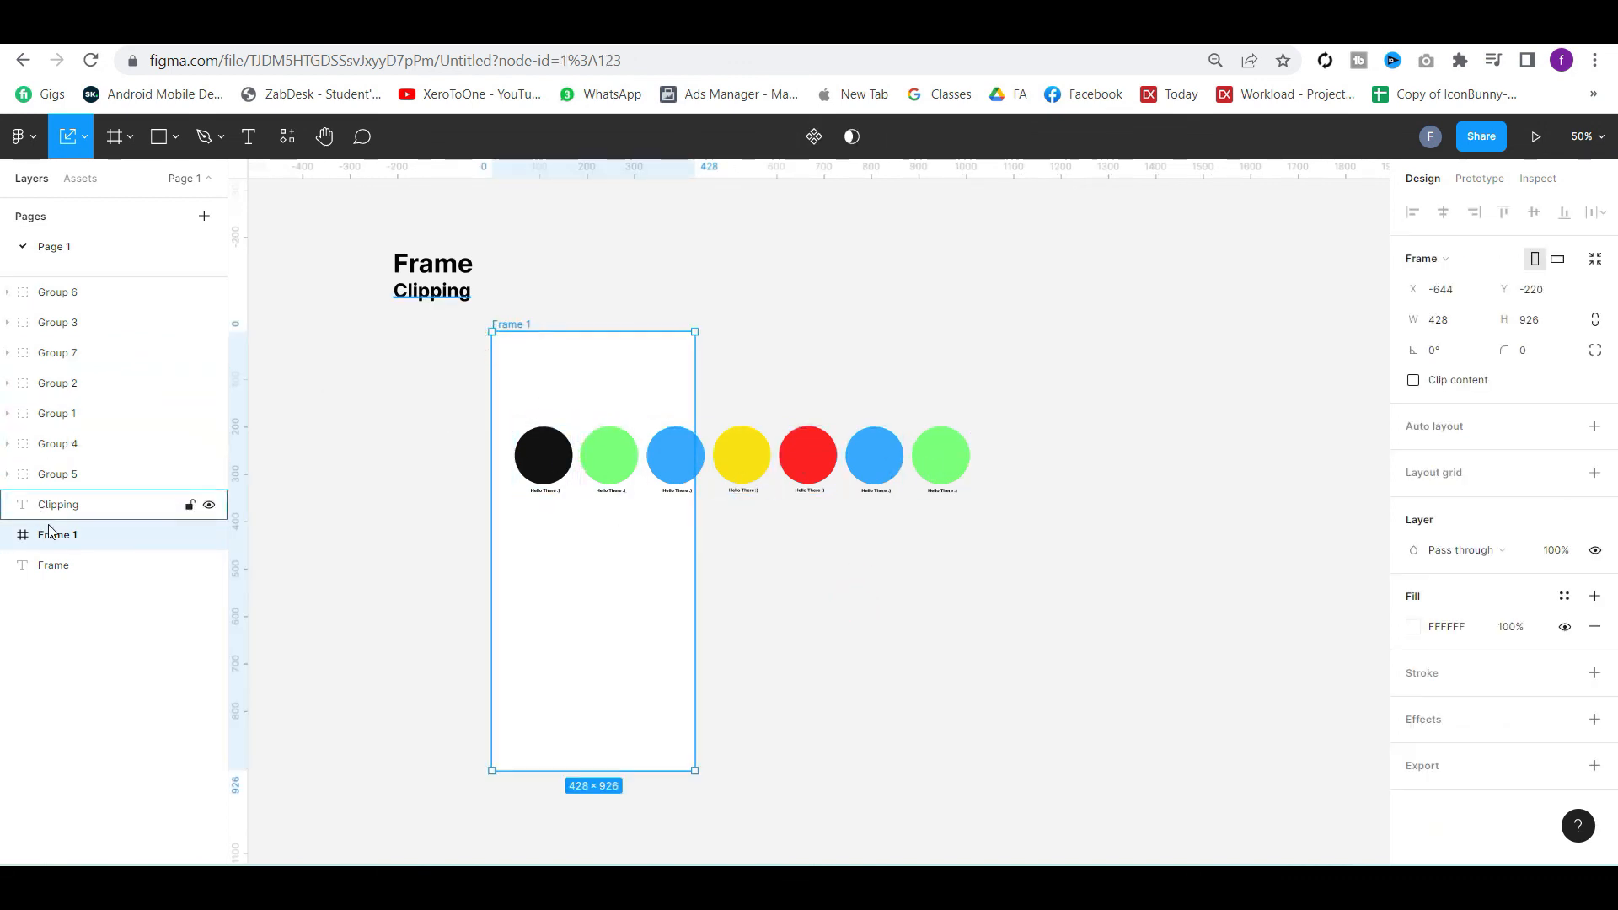
{"action": "left_click_drag", "start_coordinate": [52, 535], "coordinate": [56, 335]}
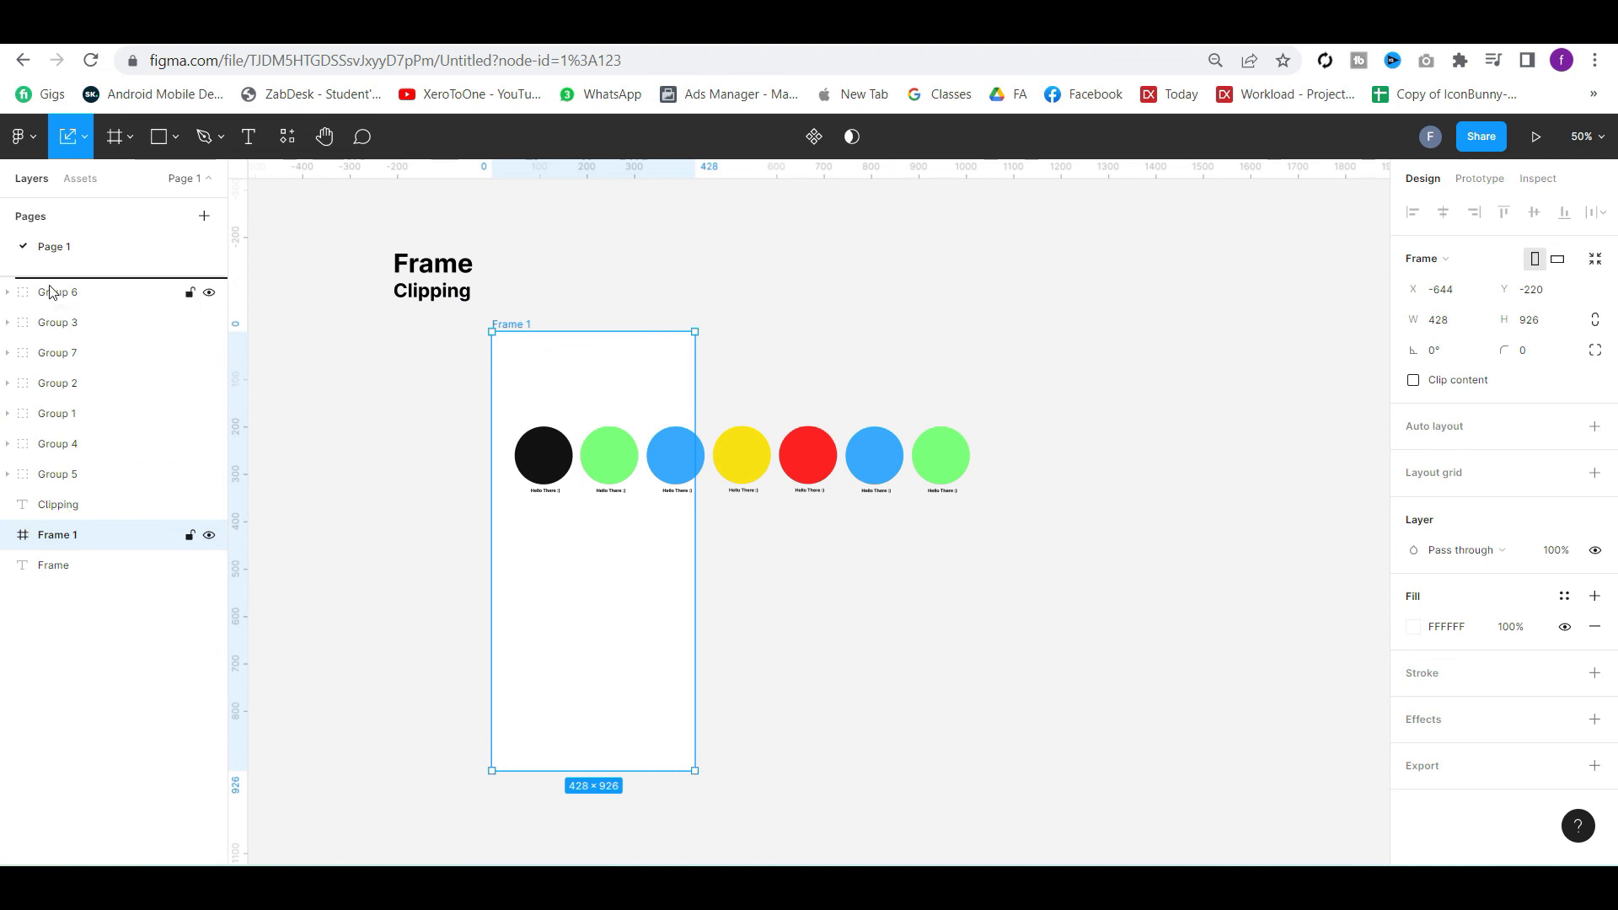
{"action": "key", "text": "bracketright"}
Nest all seven circle groups inside the portrait frame, and hide and show the frame to check the nesting
{"action": "left_click", "coordinate": [51, 322]}
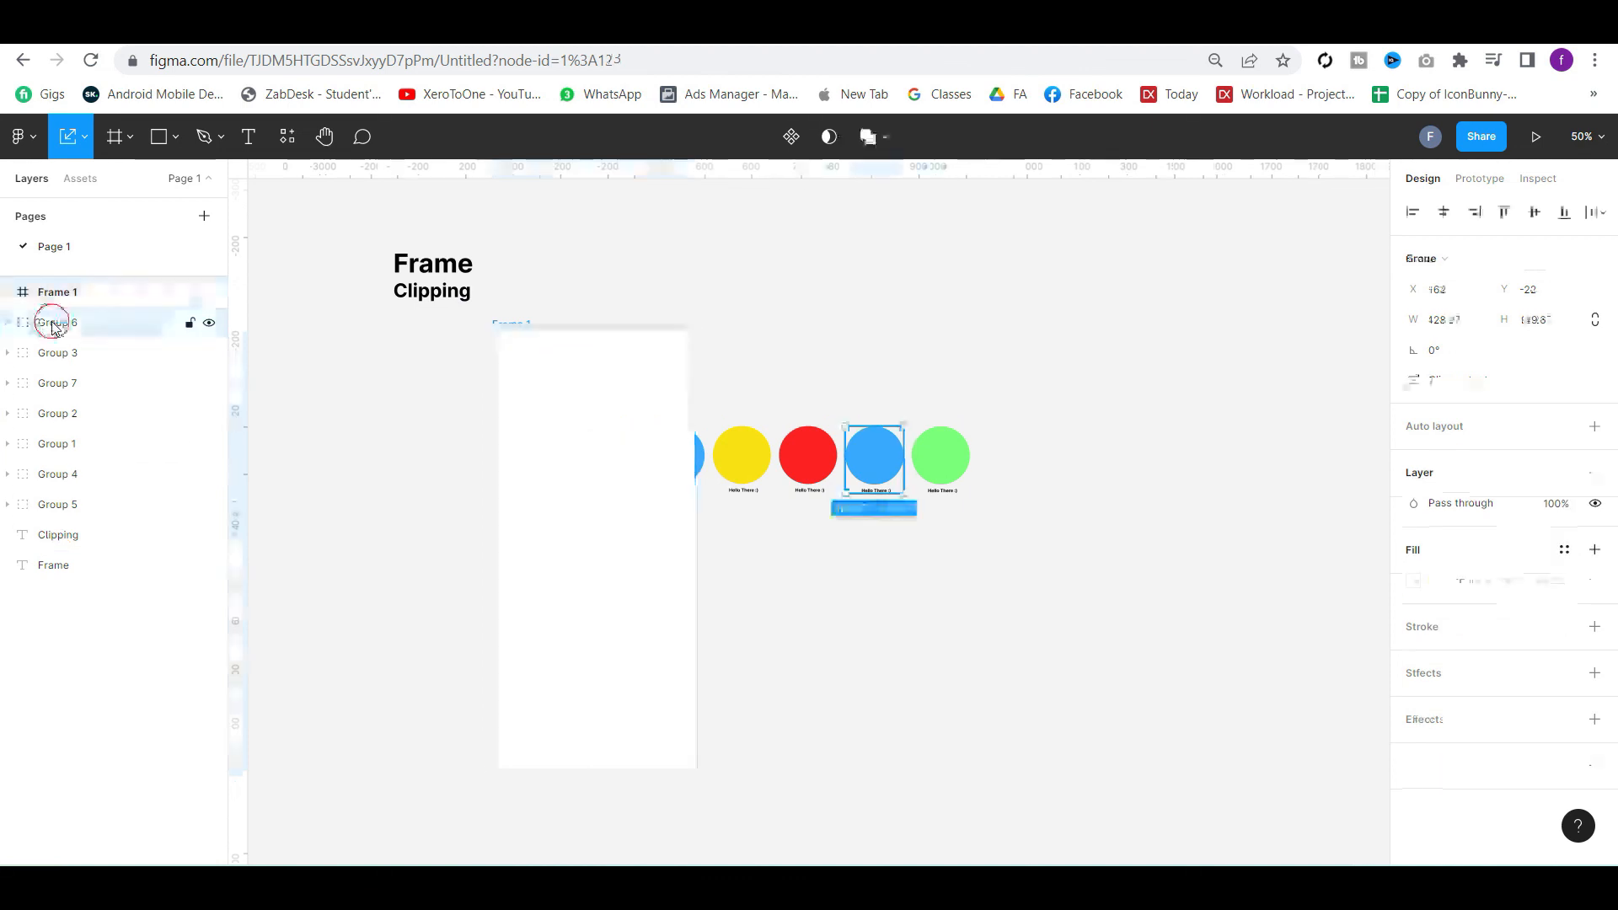
{"action": "left_click", "coordinate": [208, 178]}
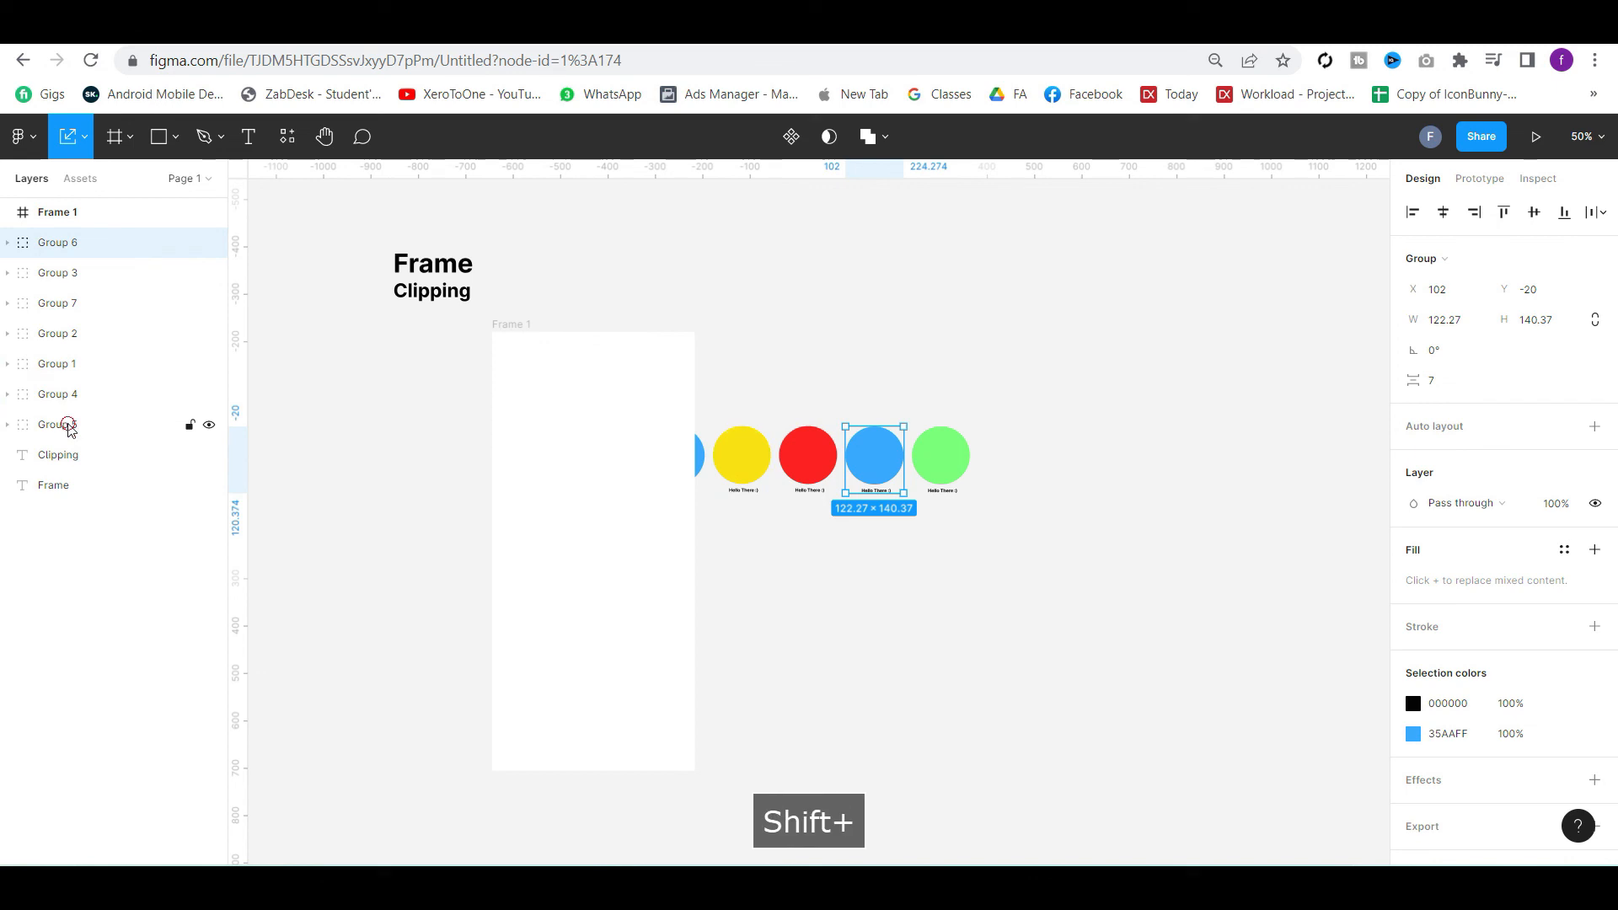
{"action": "left_click", "coordinate": [68, 426], "text": "shift"}
{"action": "left_click_drag", "start_coordinate": [32, 308], "coordinate": [55, 217]}
{"action": "left_click", "coordinate": [15, 214]}
{"action": "left_click", "coordinate": [15, 215]}
{"action": "left_click", "coordinate": [209, 214]}
{"action": "left_click", "coordinate": [209, 216]}
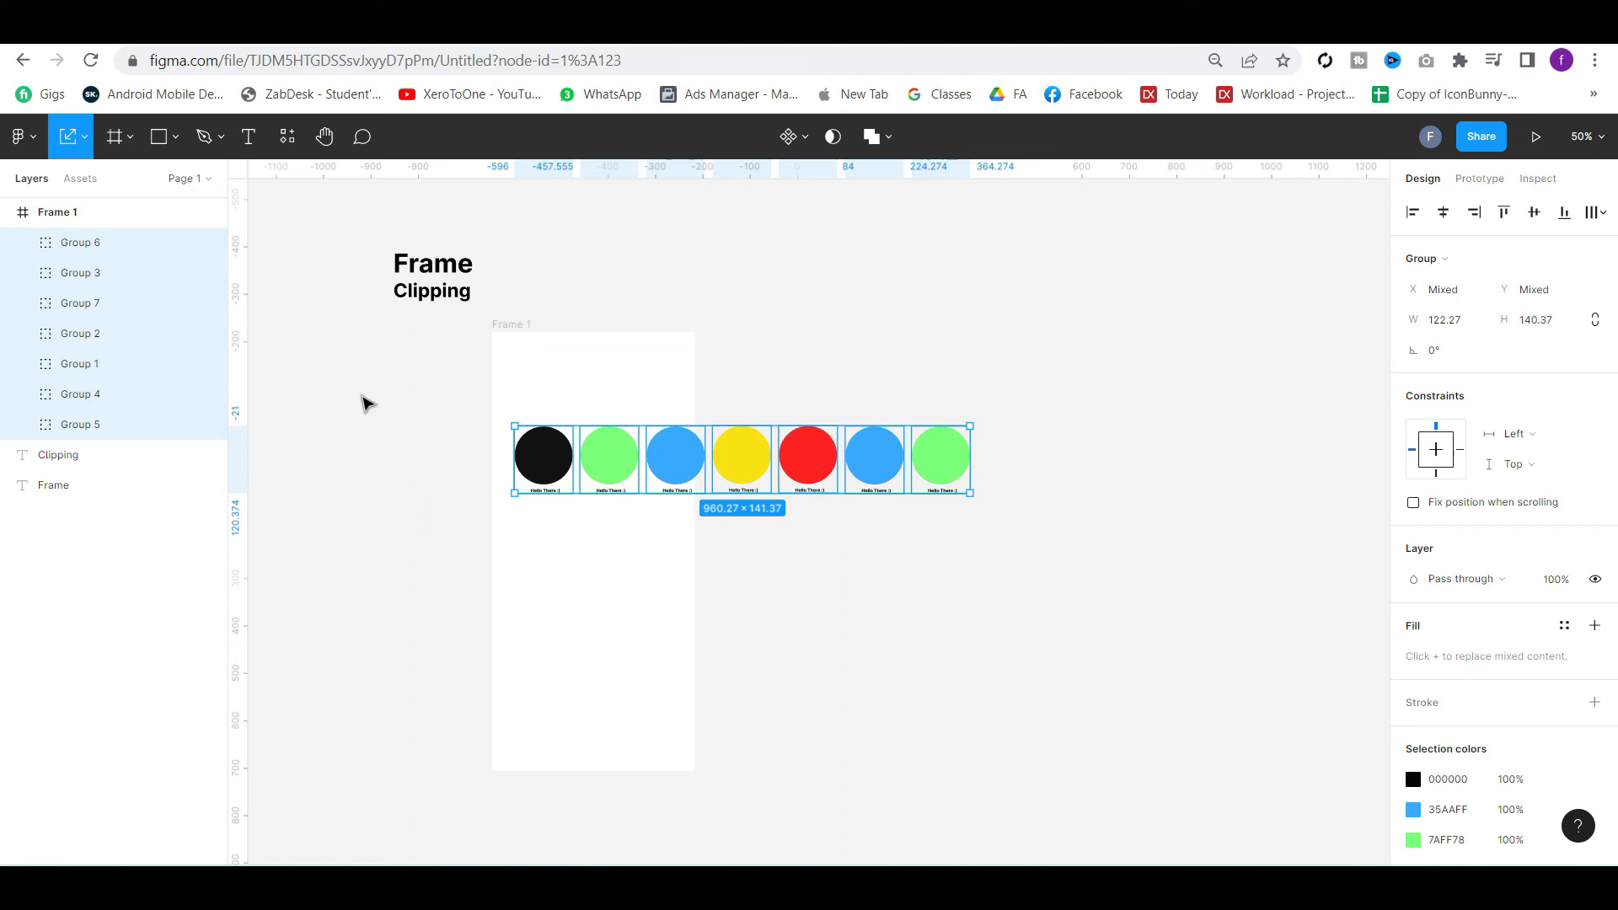
{"action": "left_click", "coordinate": [364, 403]}
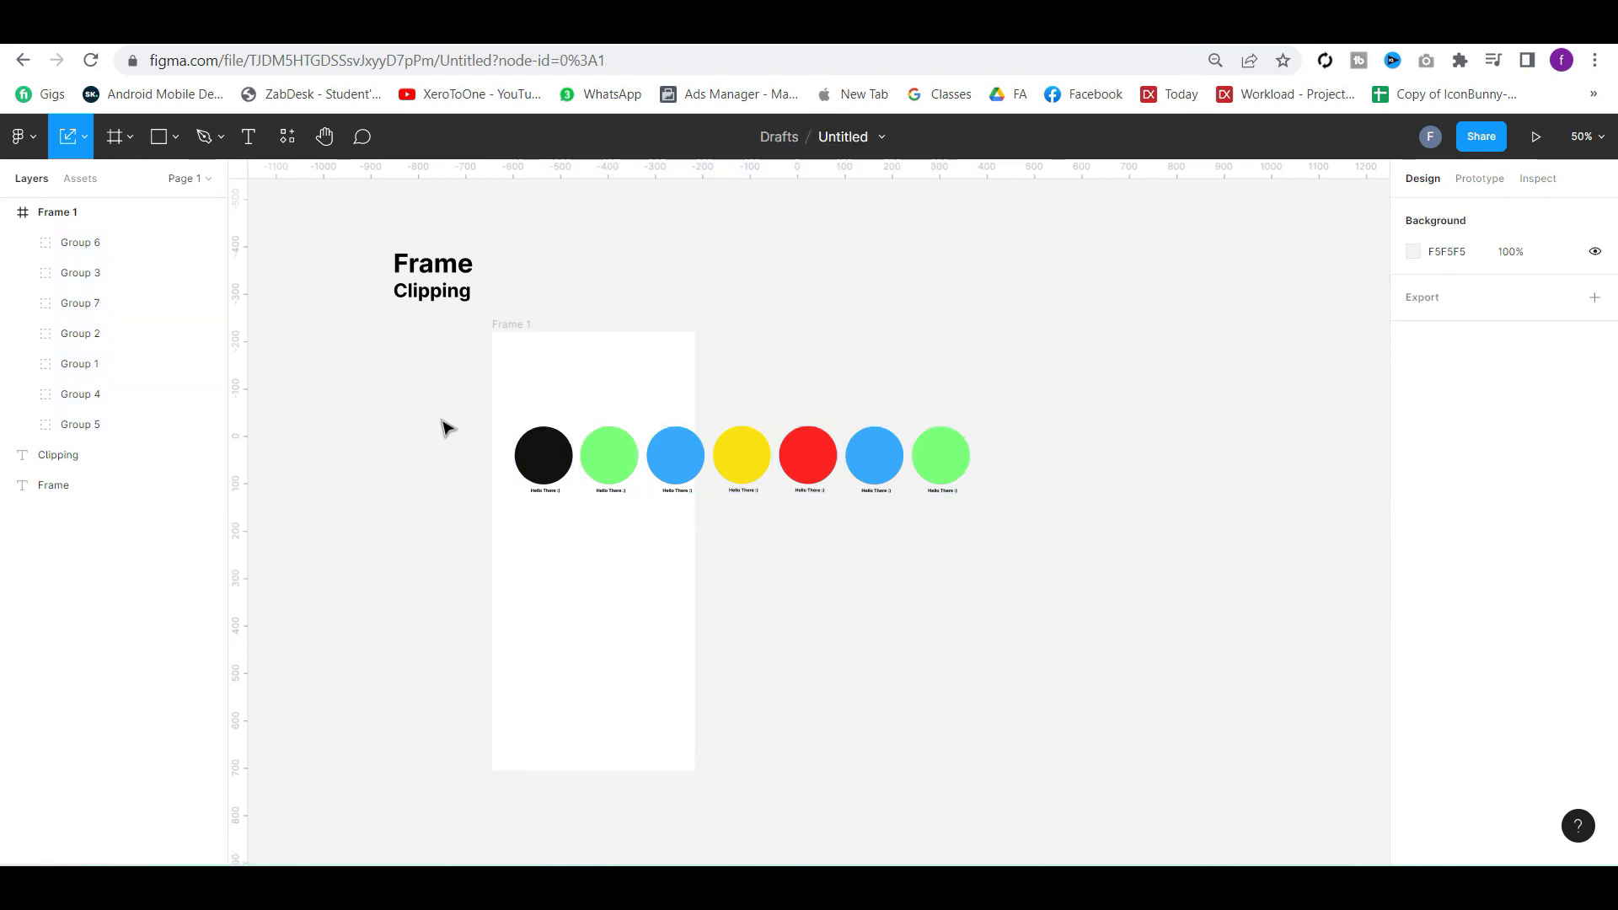
Draw a frame about 196 high around the whole circle row and narrow it to the portrait frame's width of 428
{"action": "left_click", "coordinate": [112, 143]}
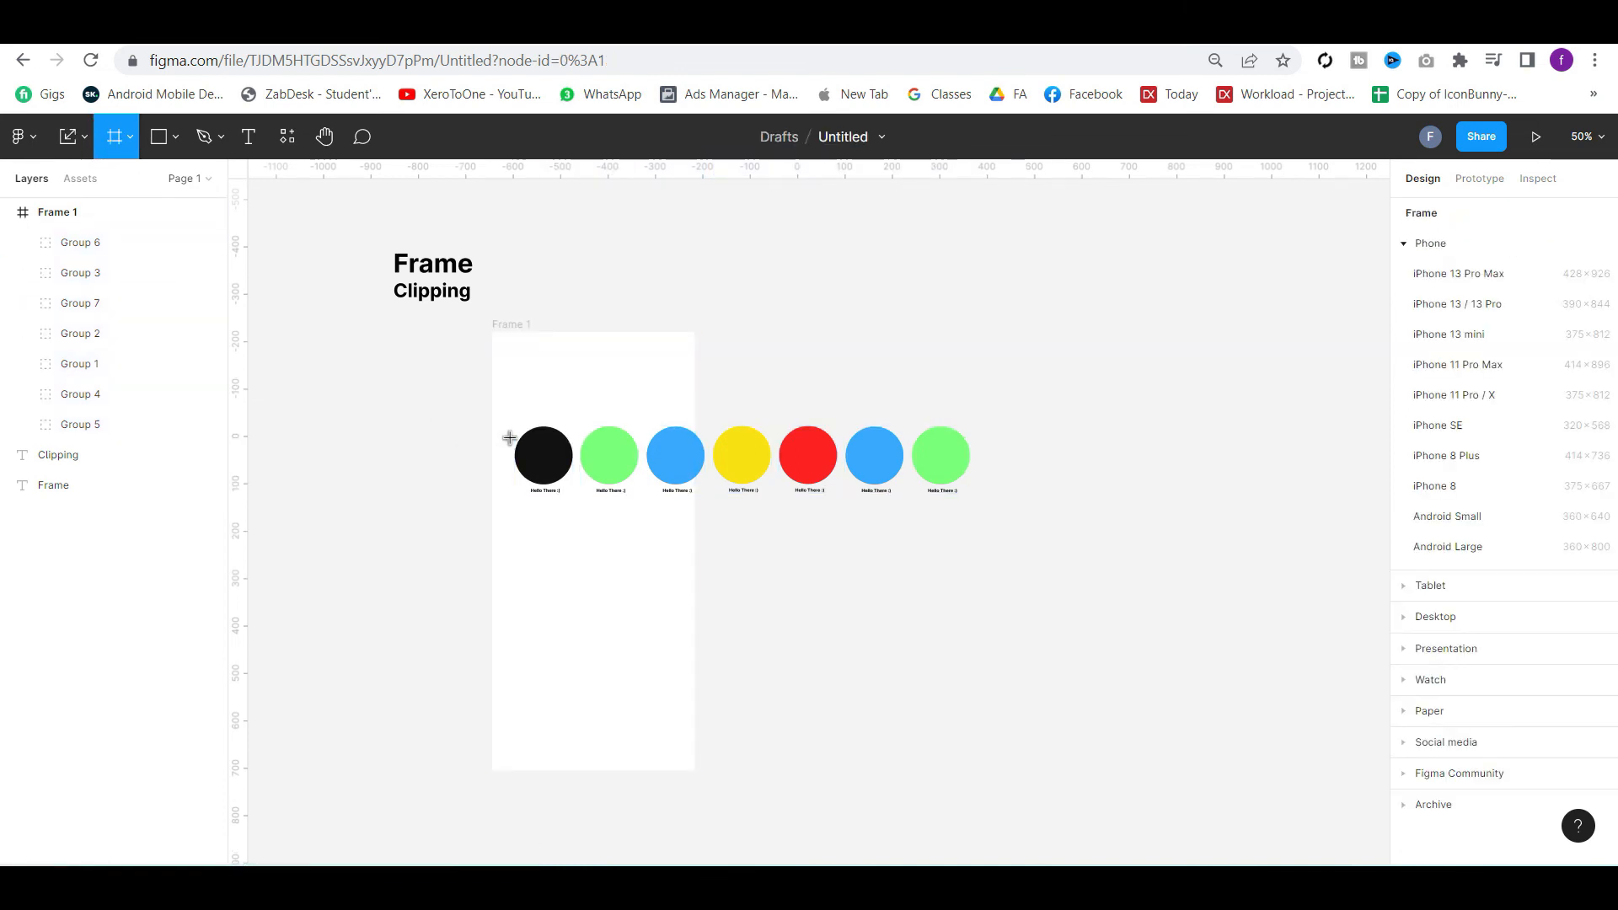
{"action": "mouse_move", "coordinate": [489, 417]}
{"action": "left_mouse_down"}
{"action": "mouse_move", "coordinate": [620, 469]}
{"action": "mouse_move", "coordinate": [984, 510]}
{"action": "left_mouse_up"}
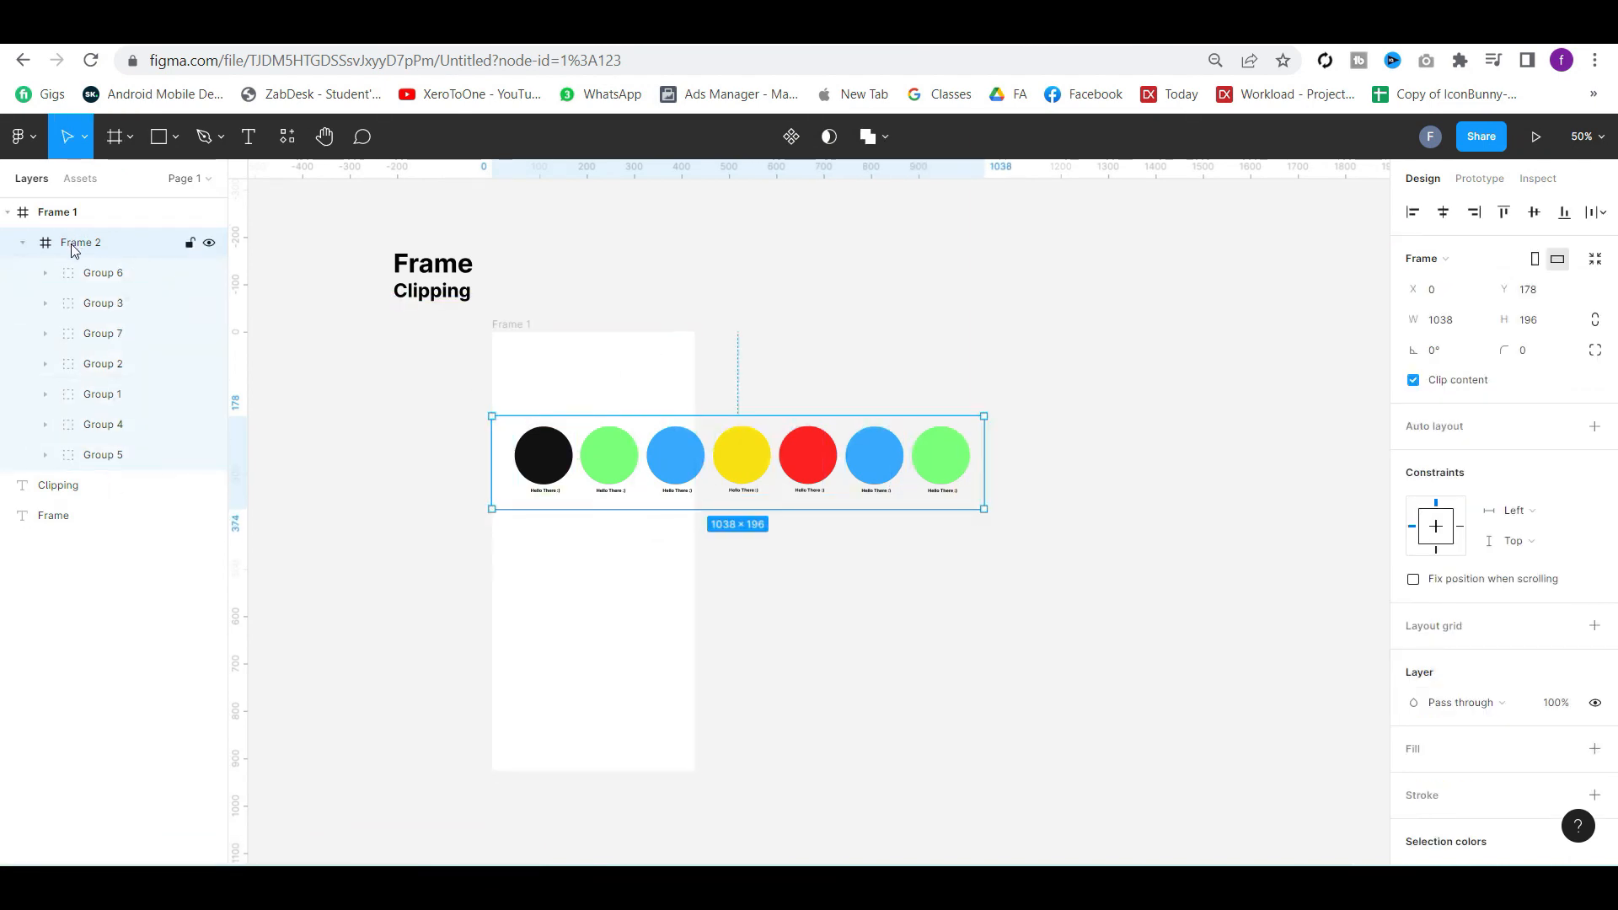
{"action": "left_click", "coordinate": [209, 244]}
{"action": "left_click", "coordinate": [209, 244]}
{"action": "left_click_drag", "start_coordinate": [982, 467], "coordinate": [695, 468]}
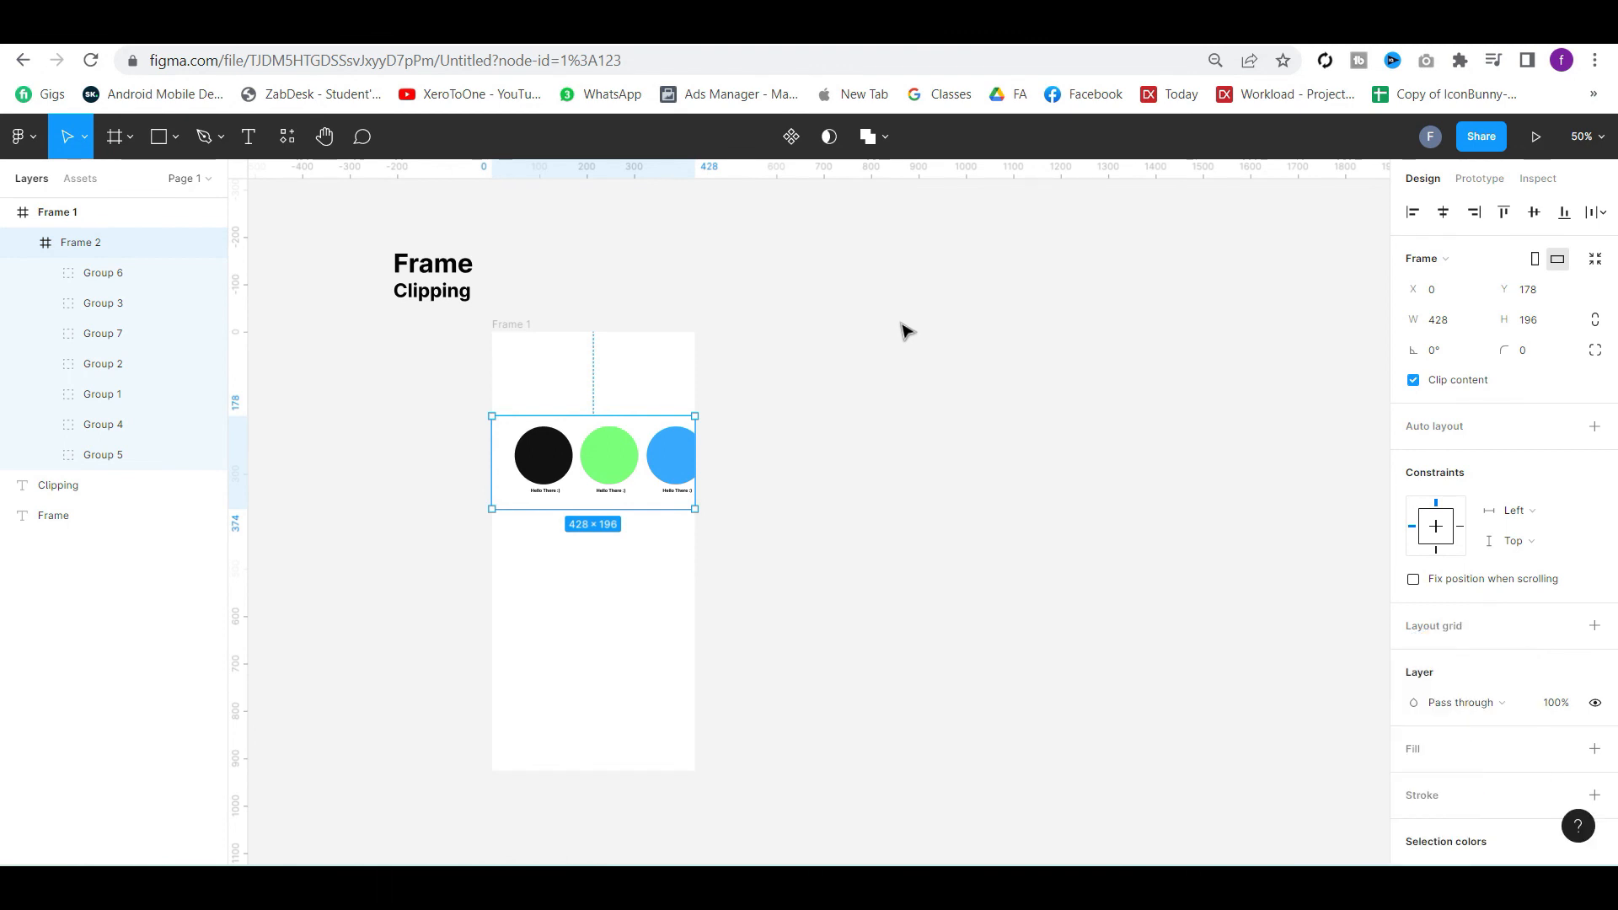
Set the circle row frame's overflow to horizontal scrolling and preview the prototype, scrolling sideways through the row
{"action": "left_click", "coordinate": [1480, 178]}
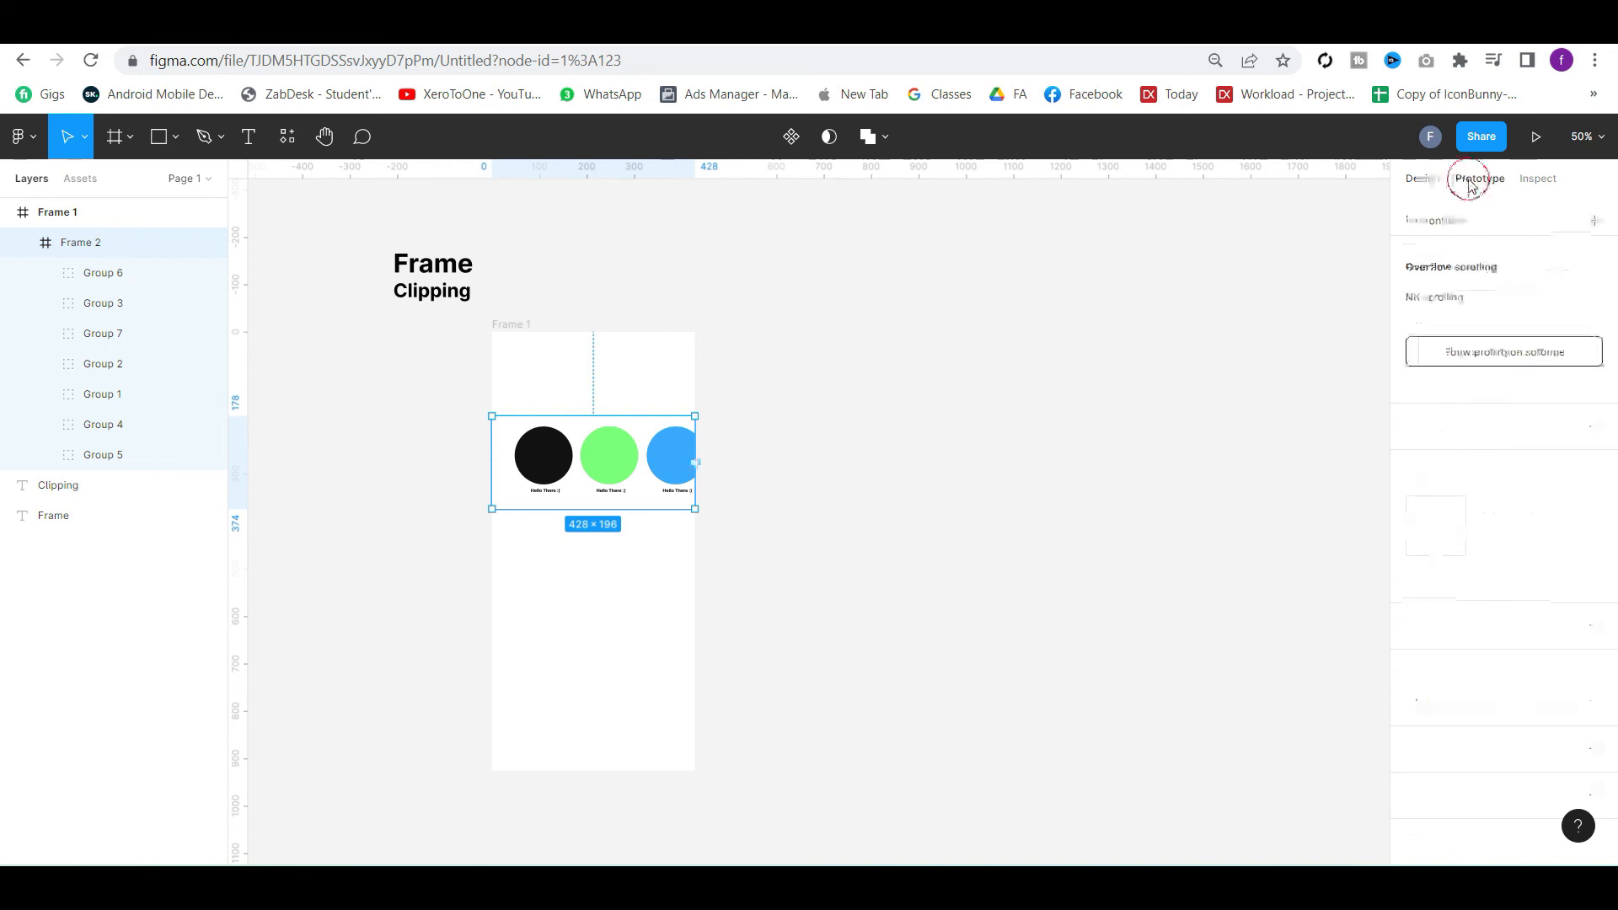
{"action": "left_click", "coordinate": [1461, 298]}
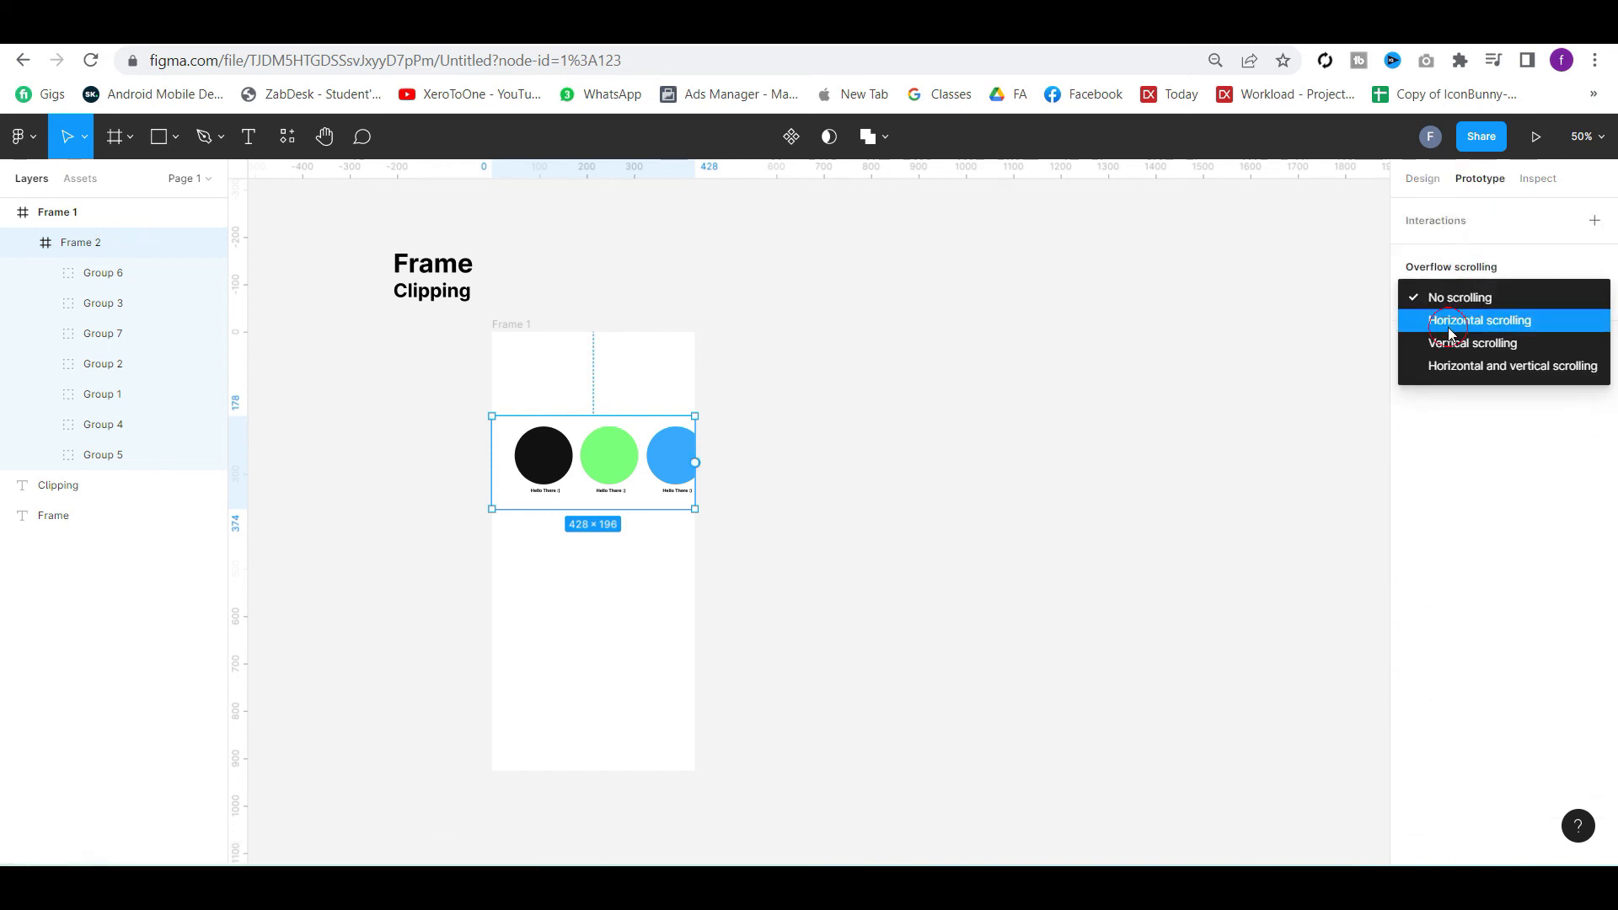
{"action": "left_click", "coordinate": [1450, 321]}
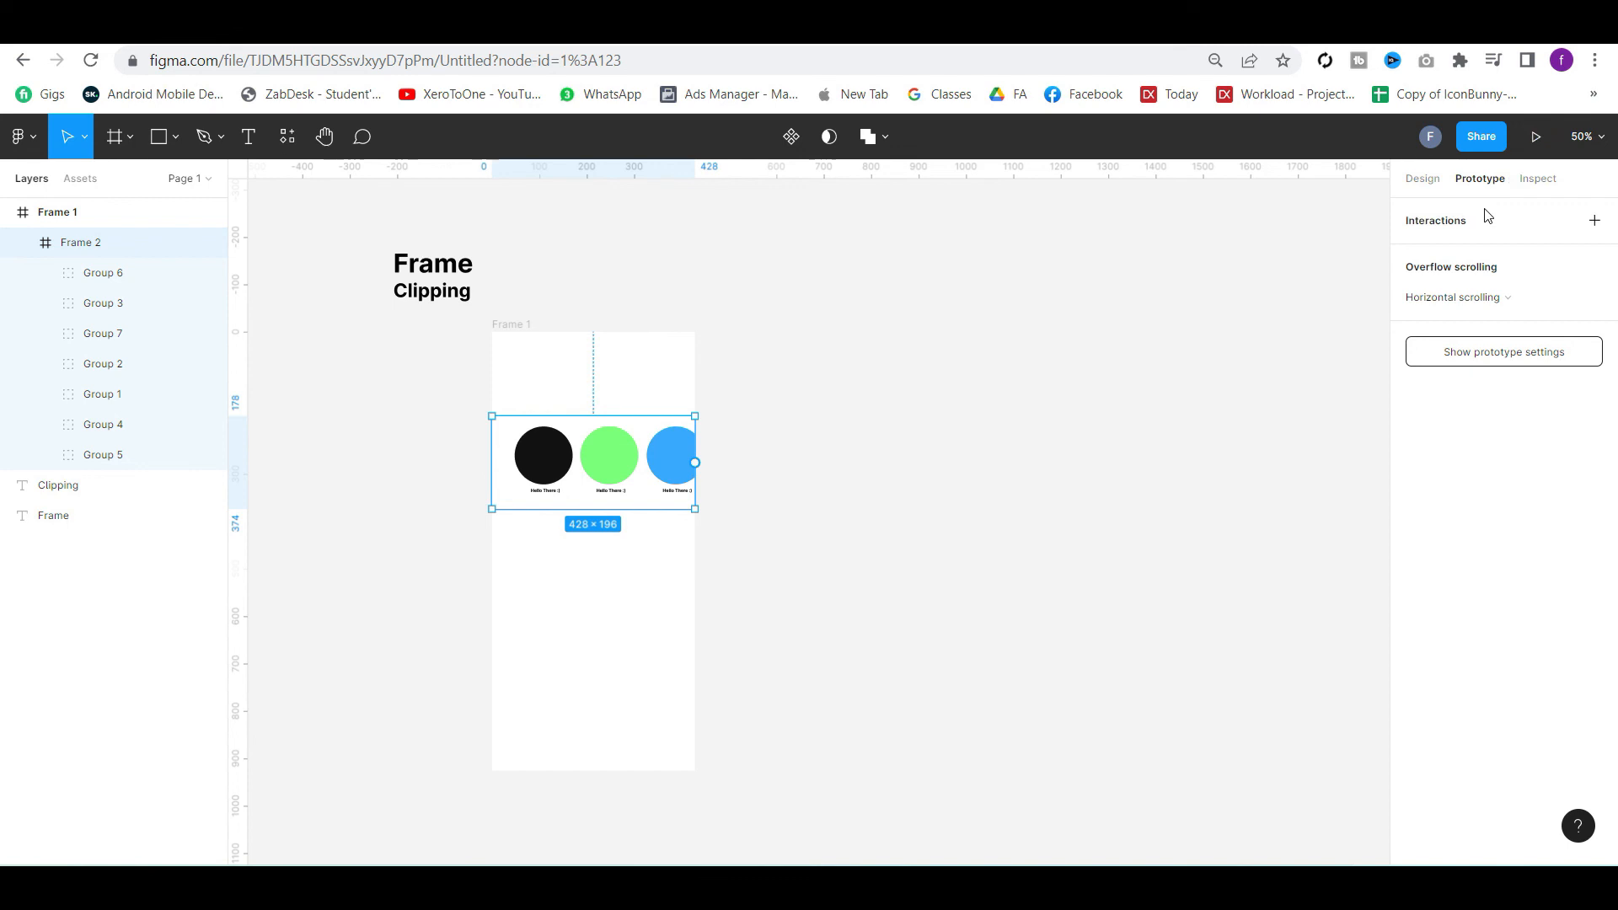
{"action": "left_click", "coordinate": [1532, 139]}
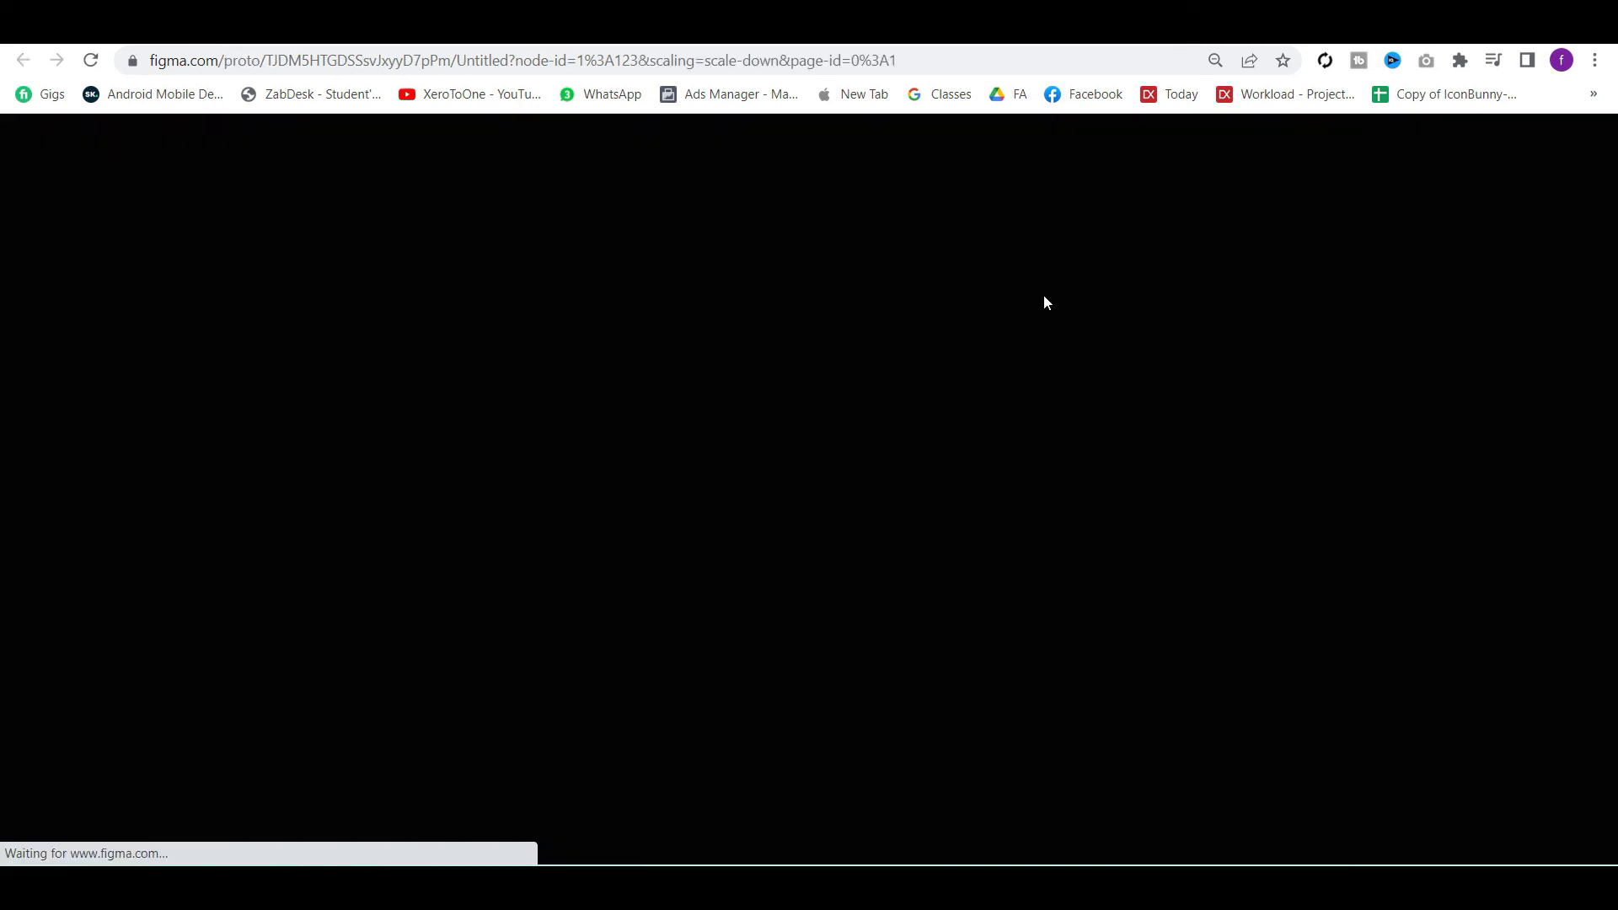
{"action": "scroll", "coordinate": [863, 423], "scroll_direction": "right", "scroll_amount": 2}
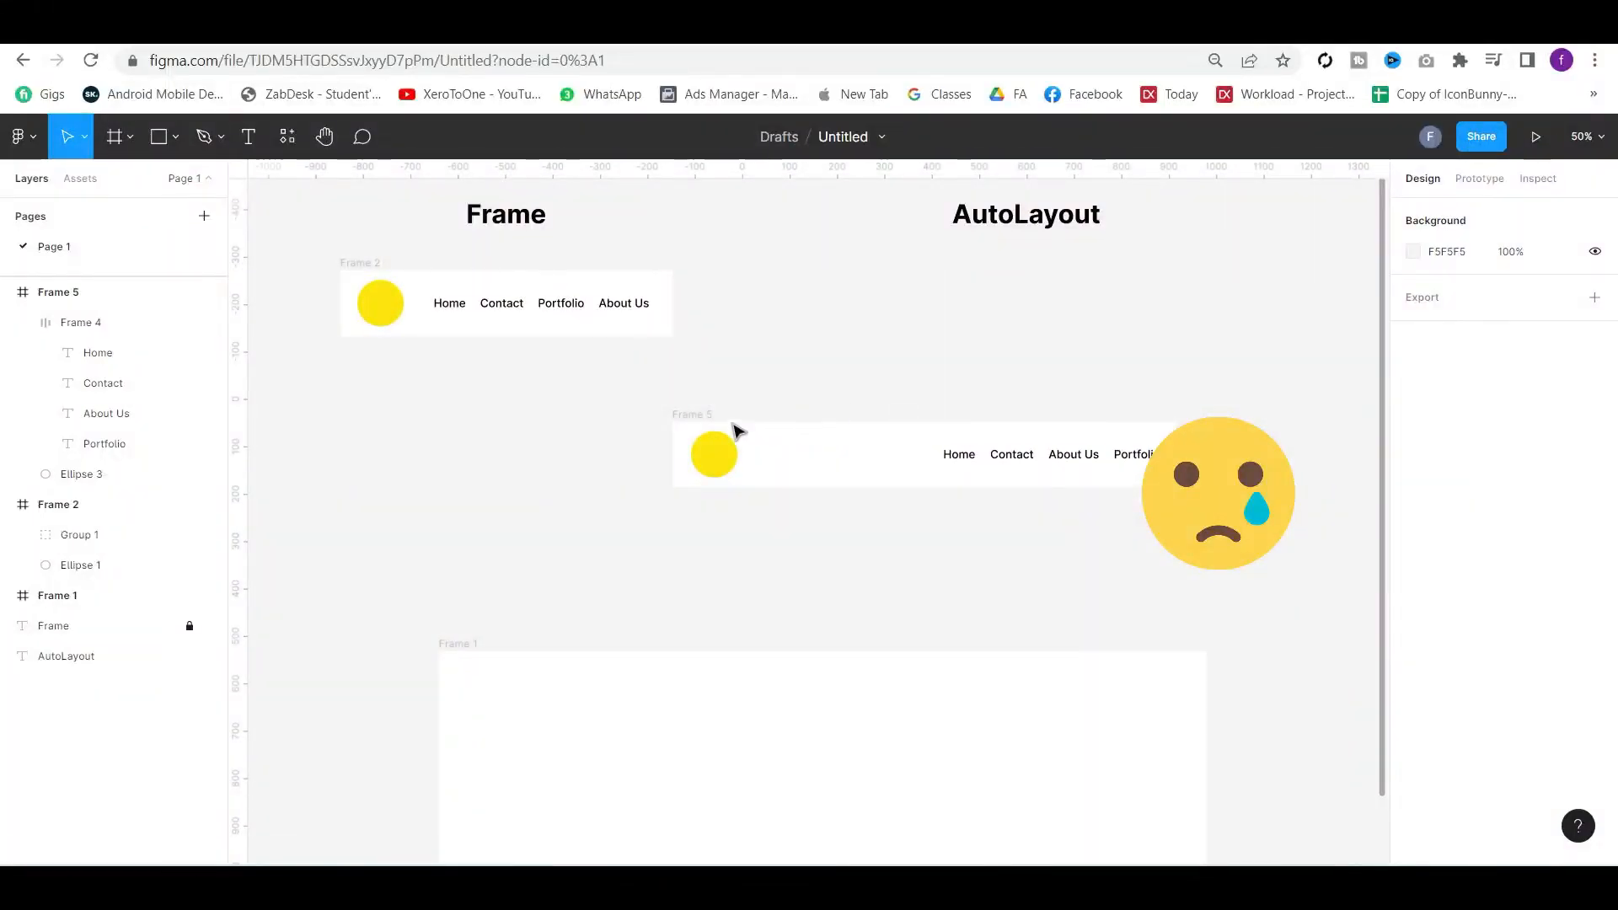
Select the white navigation bar above the empty landscape frame
{"action": "left_click", "coordinate": [704, 421]}
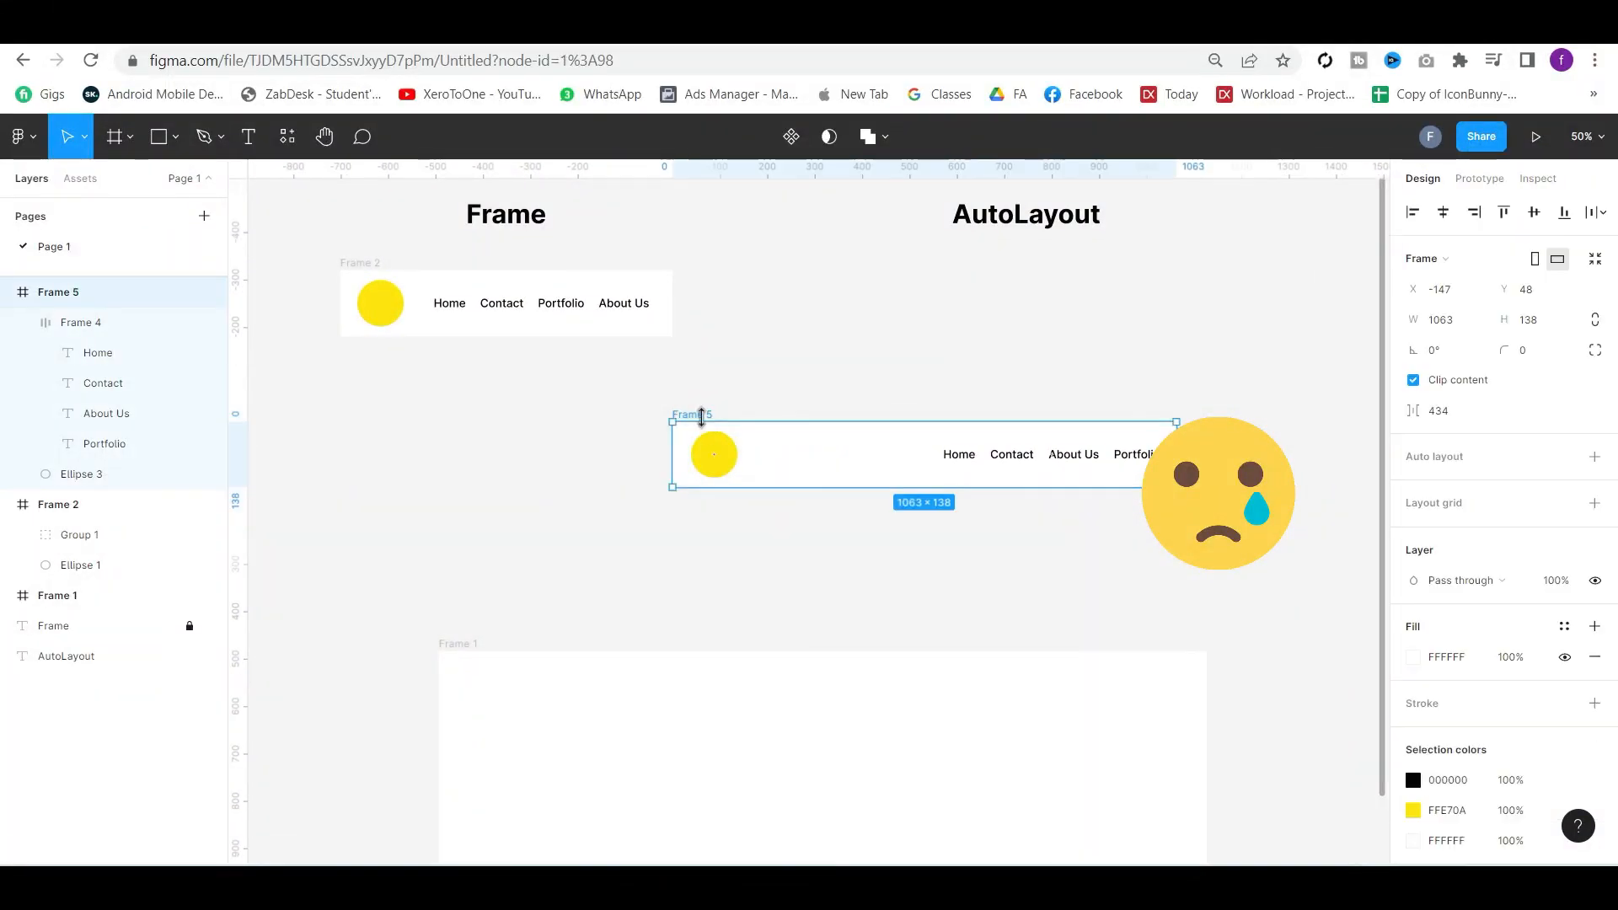
{"action": "scroll", "coordinate": [701, 416], "scroll_direction": "down", "scroll_amount": 2}
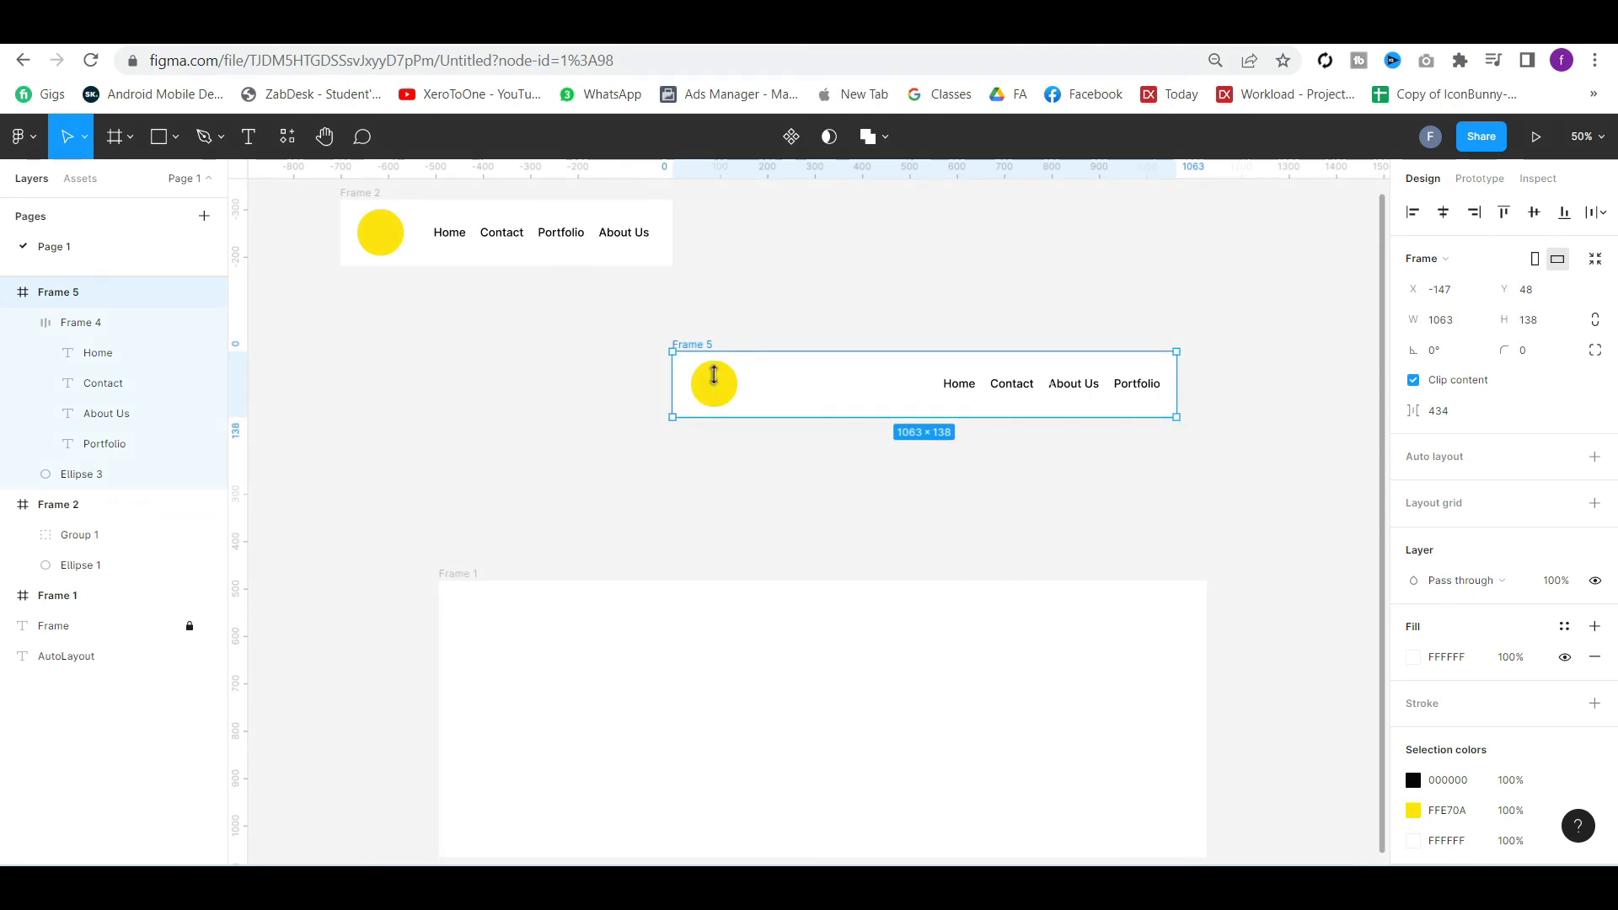